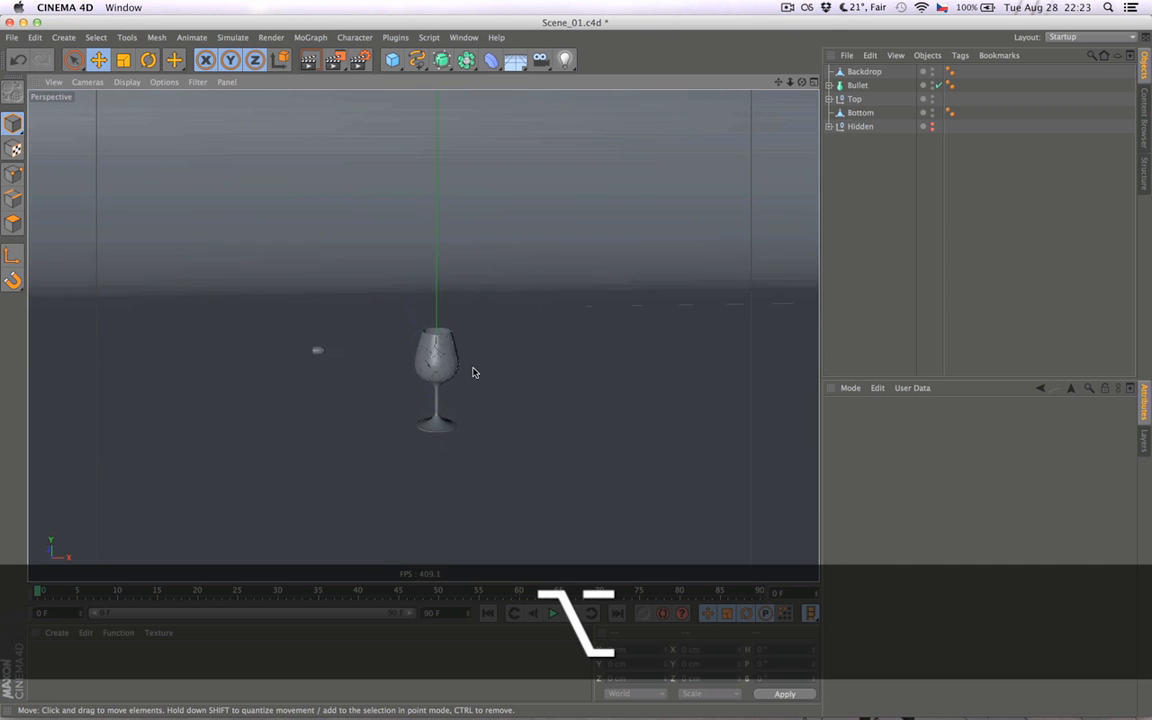
- Examine the fractured wine glass from several angles and look through all the pieces inside the Top group
mouse_move(434, 374)
alt+right_down()
mouse_move(380, 393)
mouse_move(347, 383)
mouse_move(450, 378)
mouse_move(442, 372)
alt+right_up()
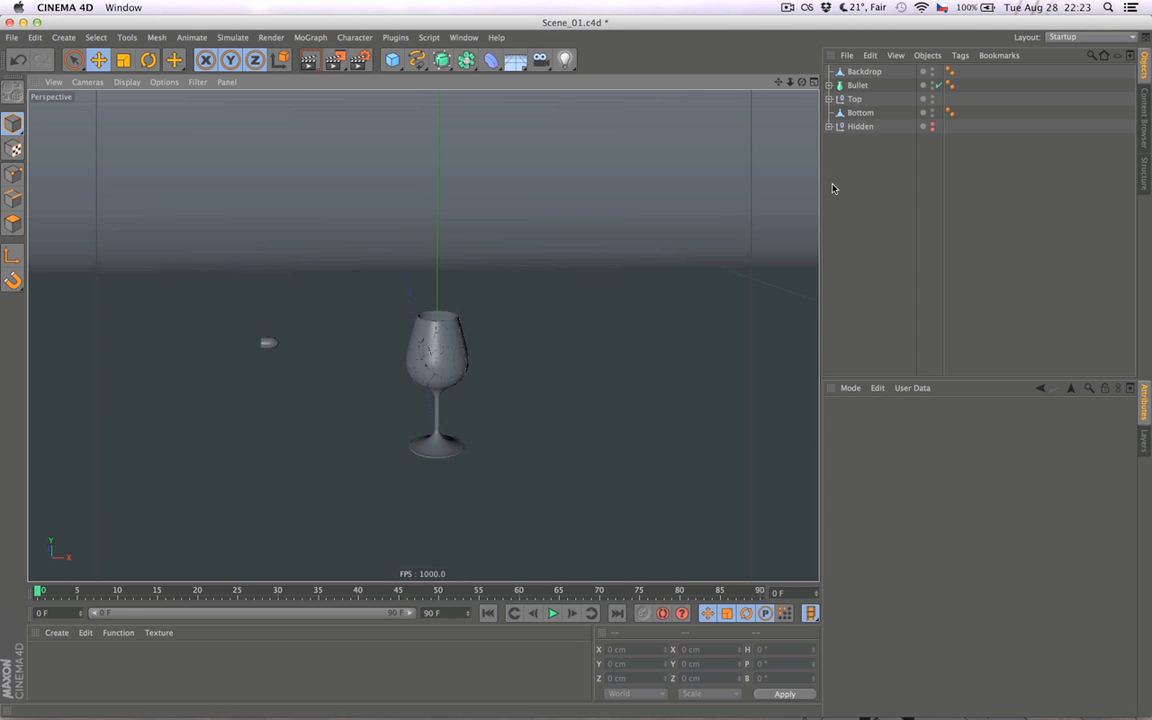
click(829, 99)
click(862, 113)
scroll(858, 200, down, 15)
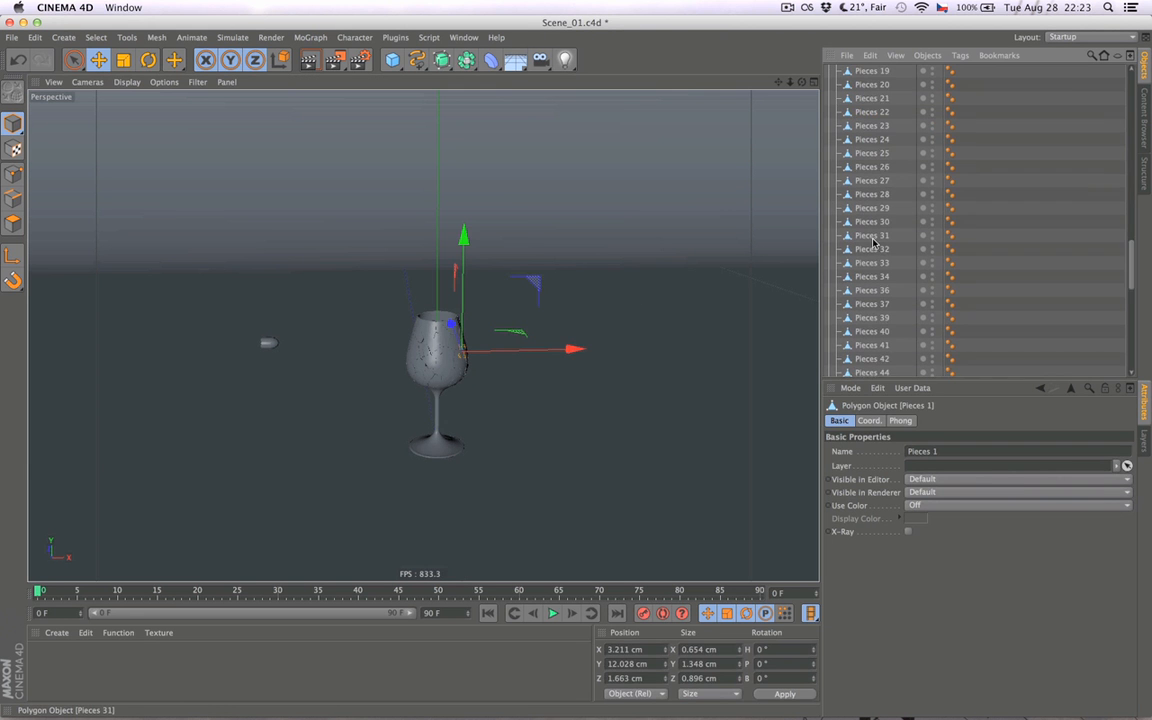
shift+click(870, 342)
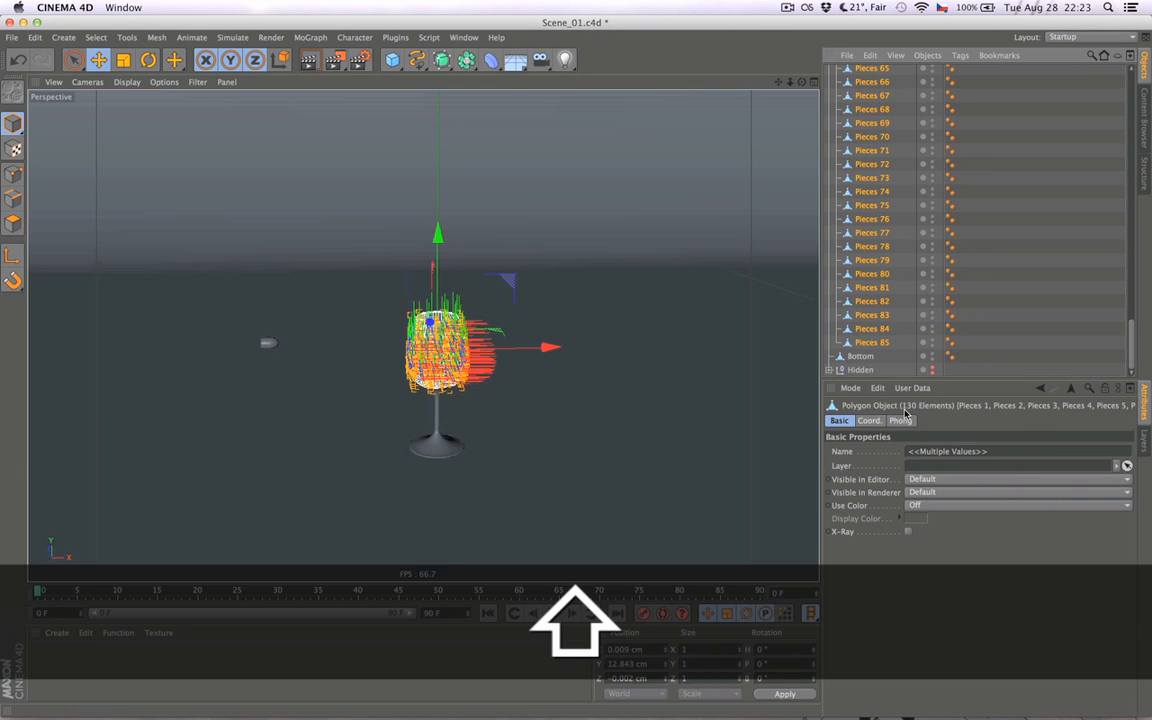
scroll(883, 290, up, 15)
scroll(883, 290, up, 5)
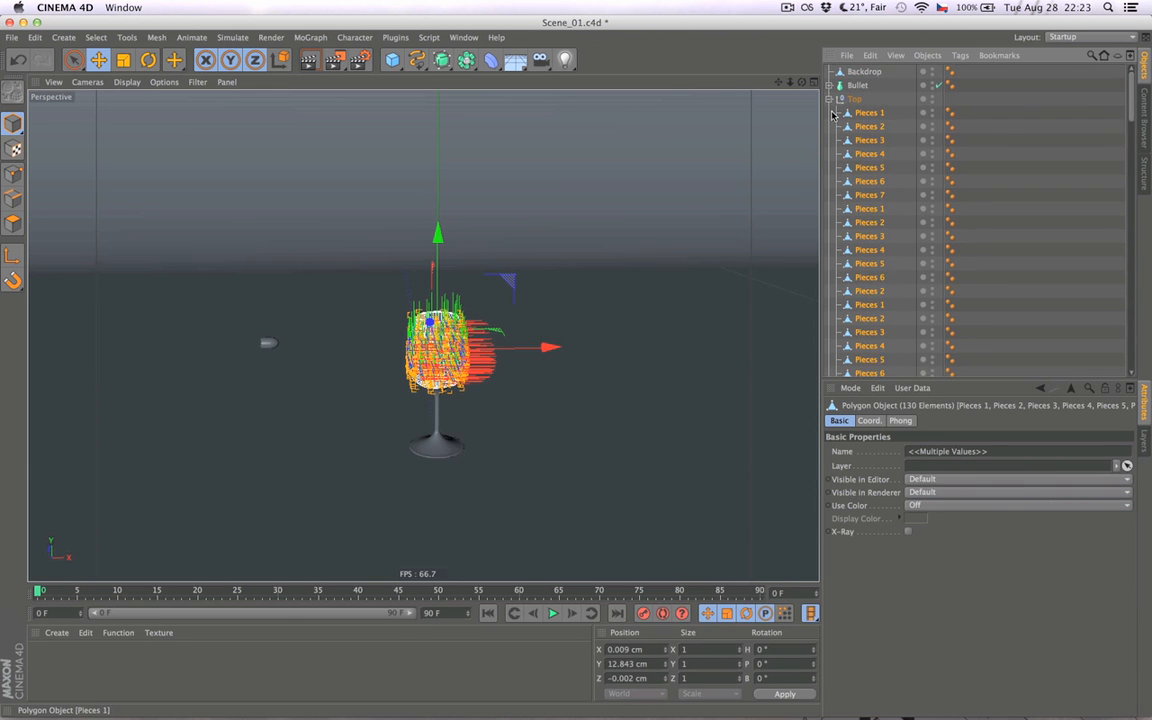
click(829, 99)
click(860, 168)
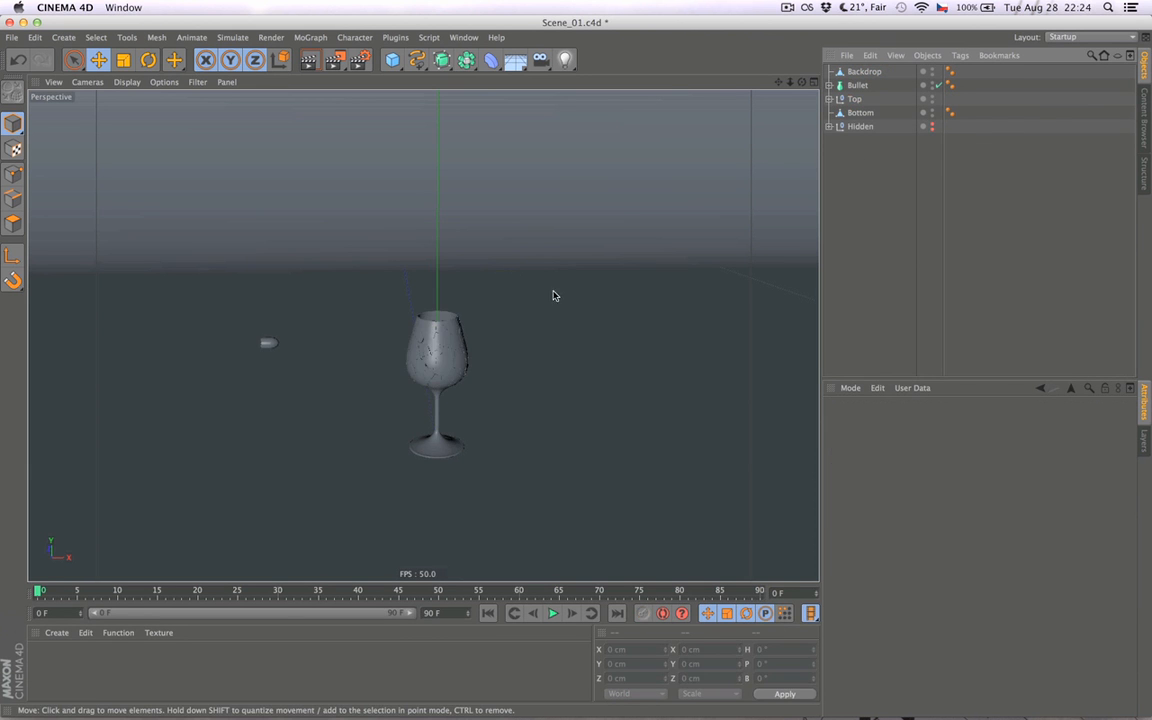
alt+drag(401, 316, 399, 392)
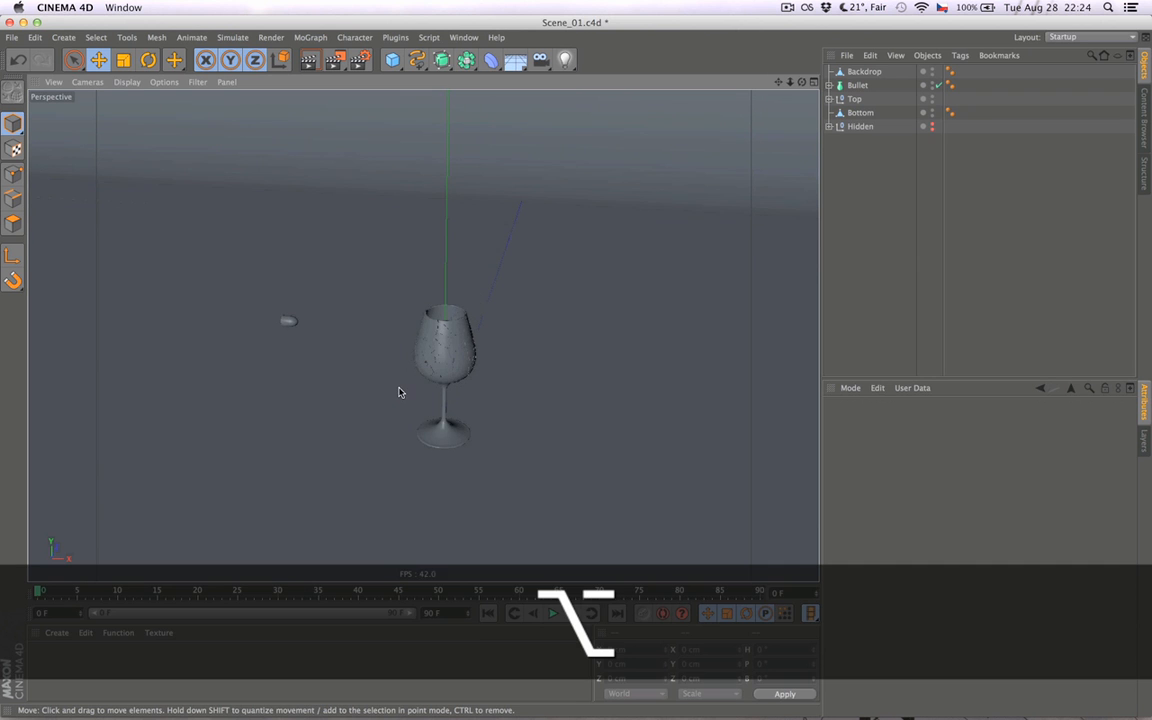
alt+drag(405, 330, 462, 367)
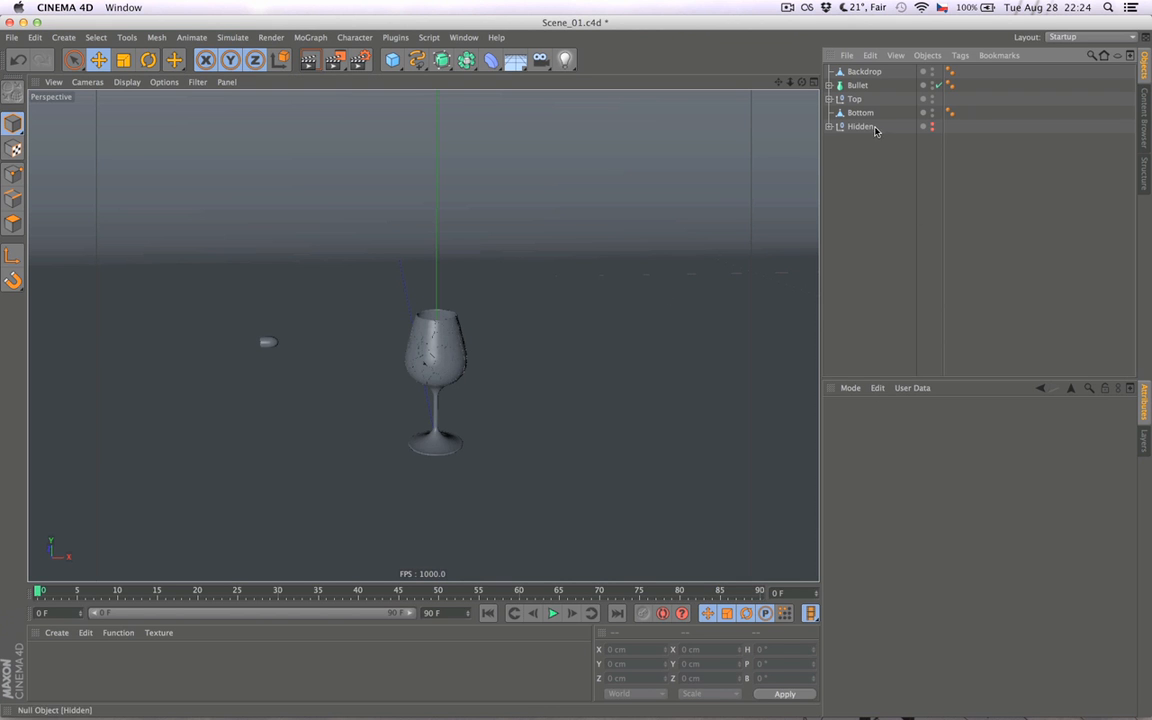
- Place the Top group's glass pieces in a new MoGraph Fracture object and delete the Top null without its children
click(310, 37)
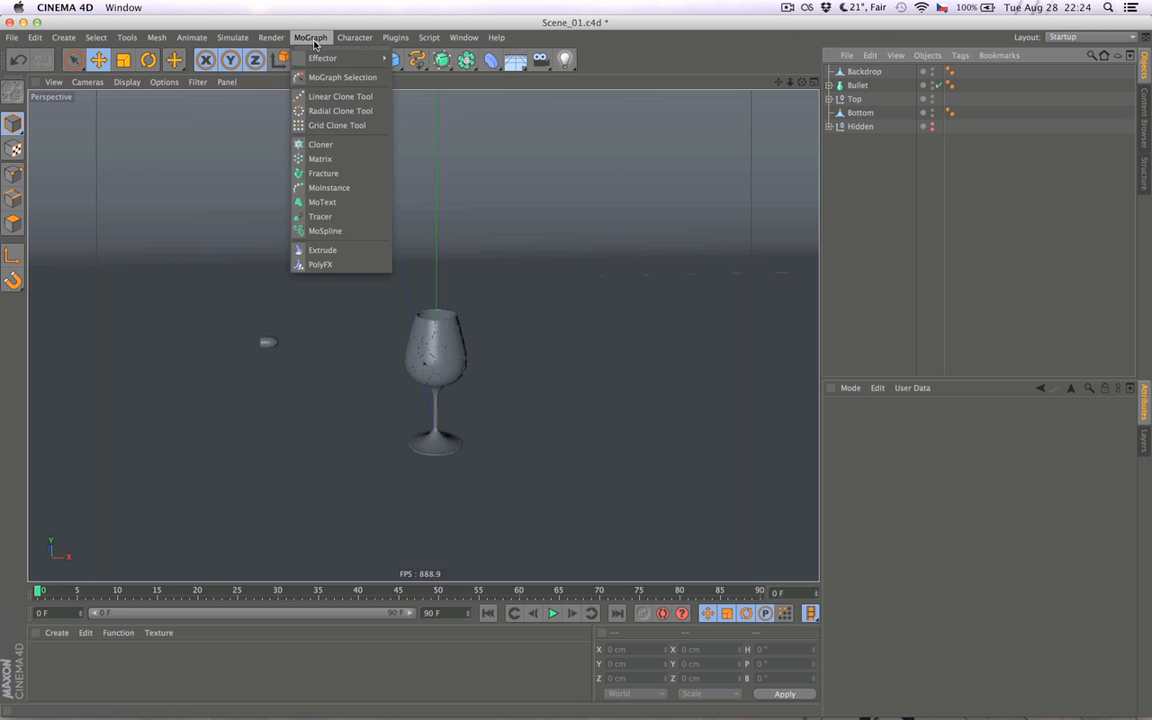
click(295, 171)
drag(855, 117, 862, 76)
right_click(862, 92)
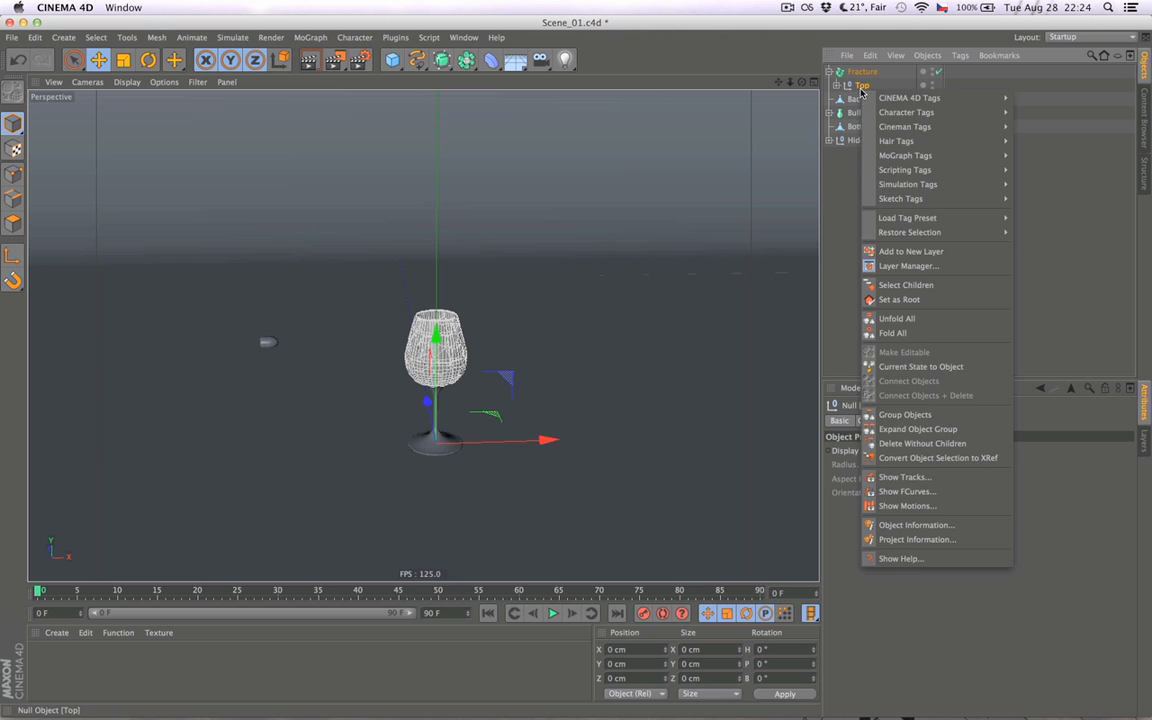
click(905, 445)
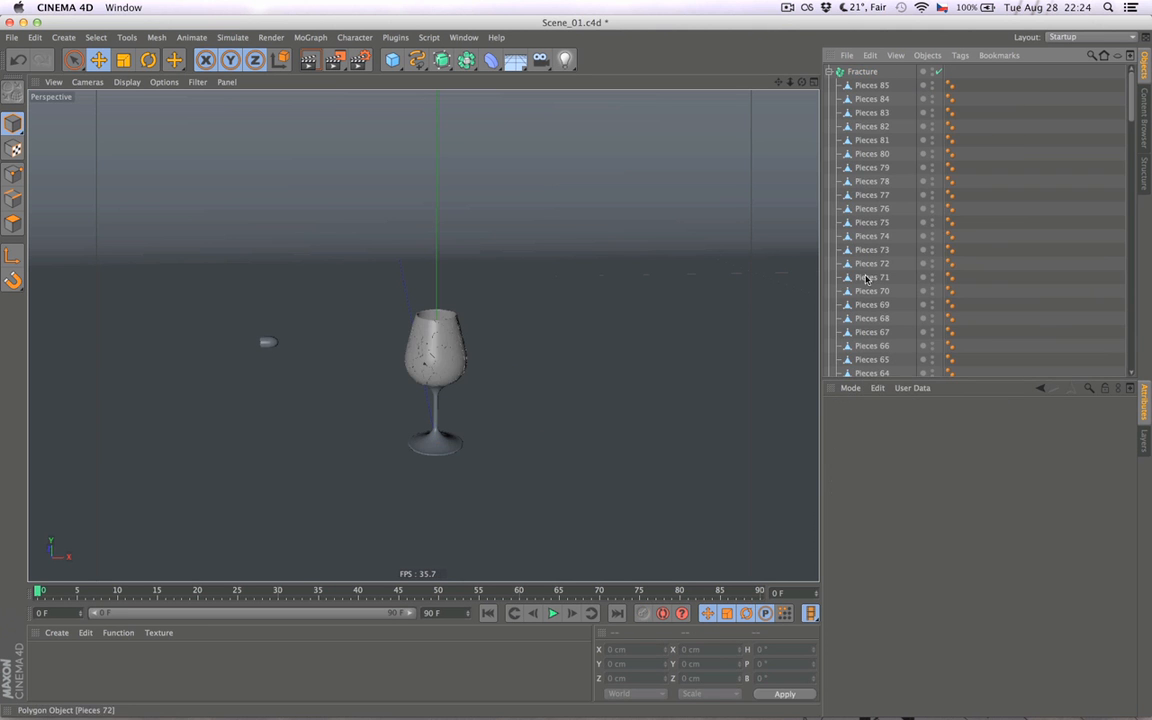
click(829, 72)
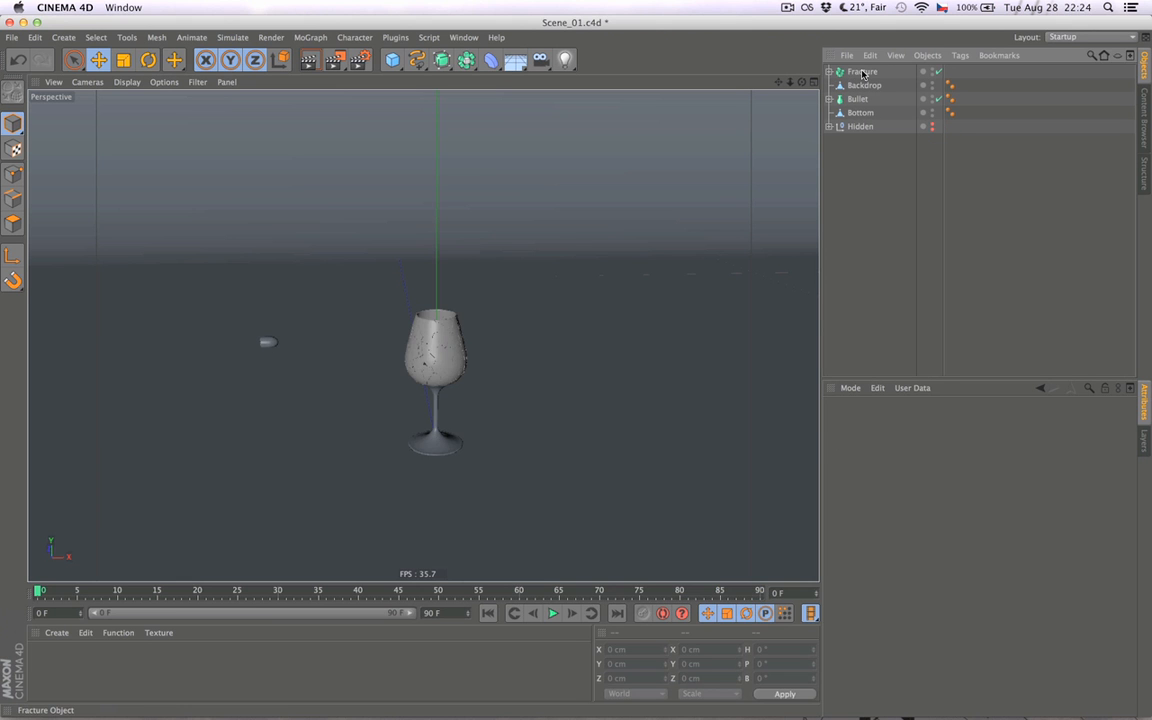
- Rename the Fracture object as Shards and move it between Bottom and Hidden in the object hierarchy
click(864, 72)
text(Shards)
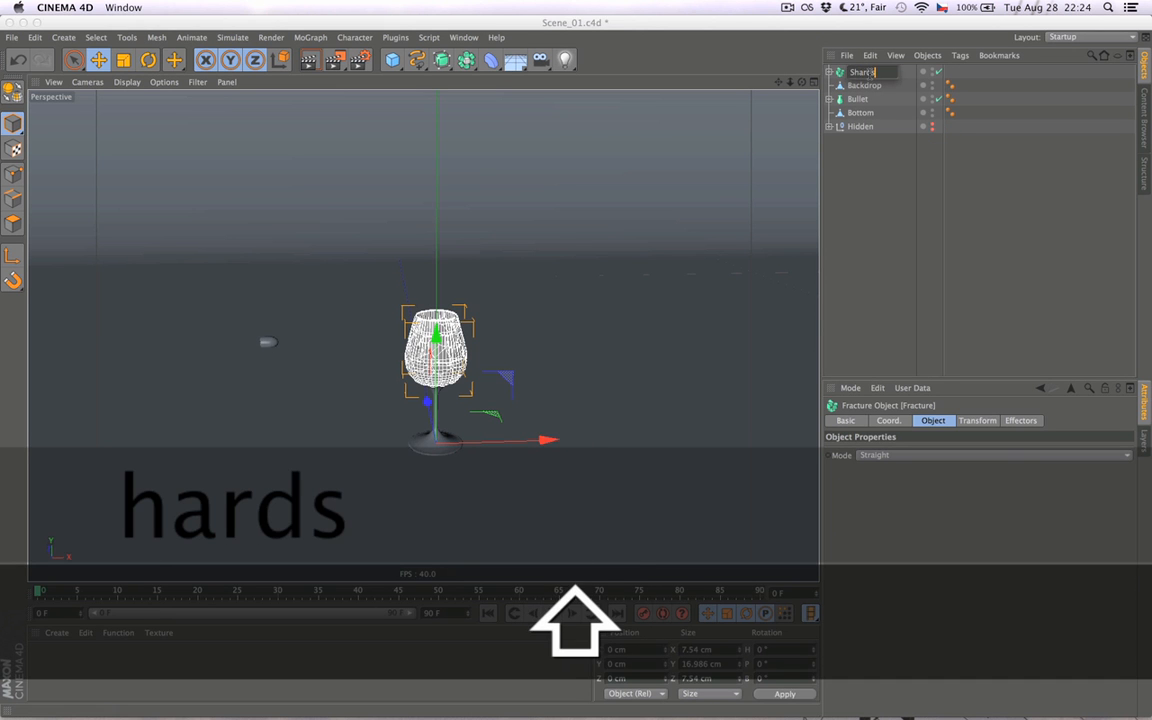
key(Return)
click(856, 190)
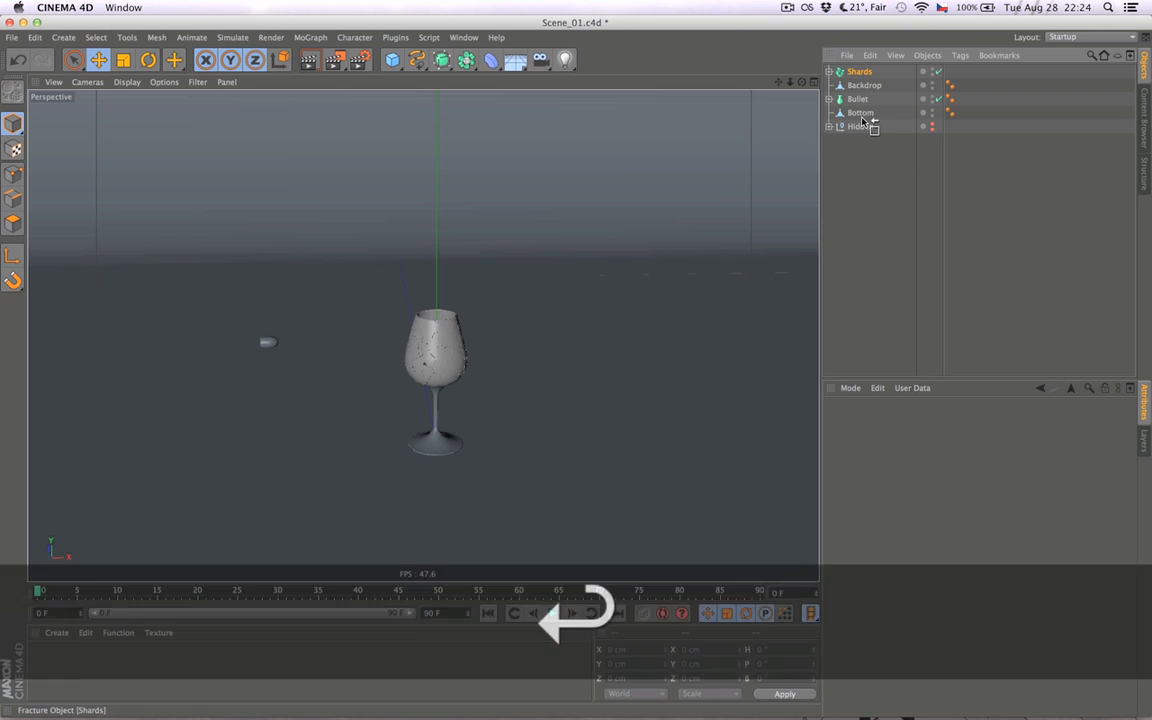
drag(862, 120, 862, 120)
click(877, 172)
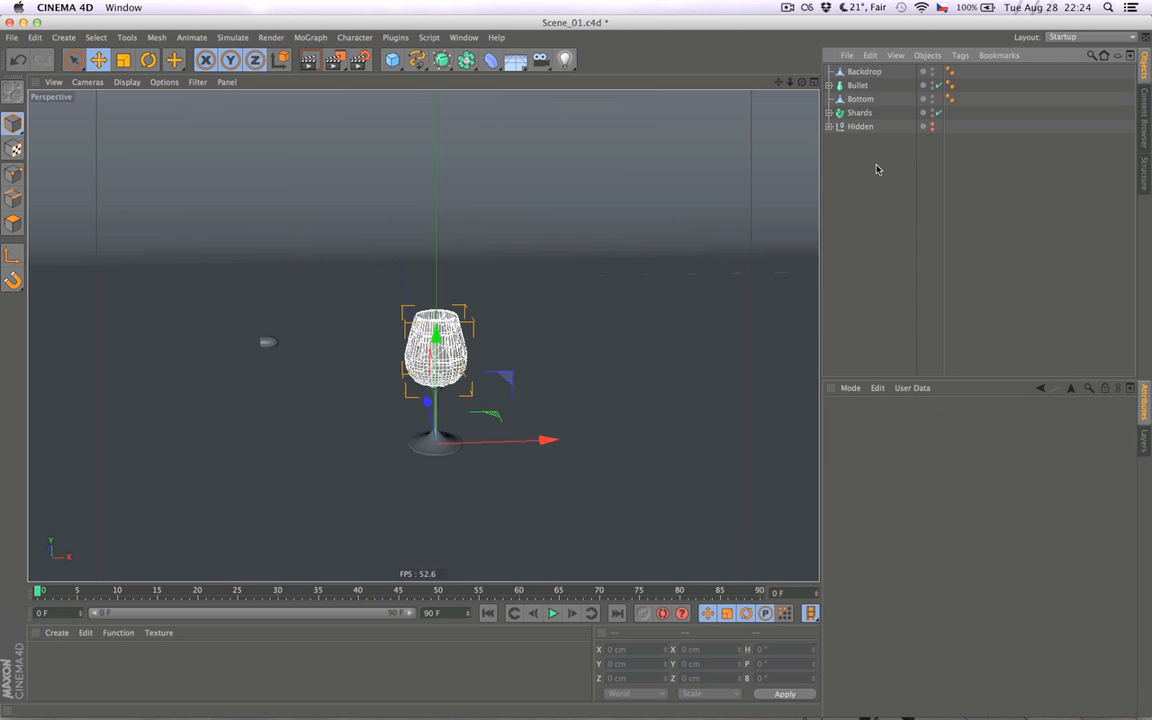
- Add a Rigid Body simulation tag to the Shards fracture object
alt+drag(391, 331, 381, 387)
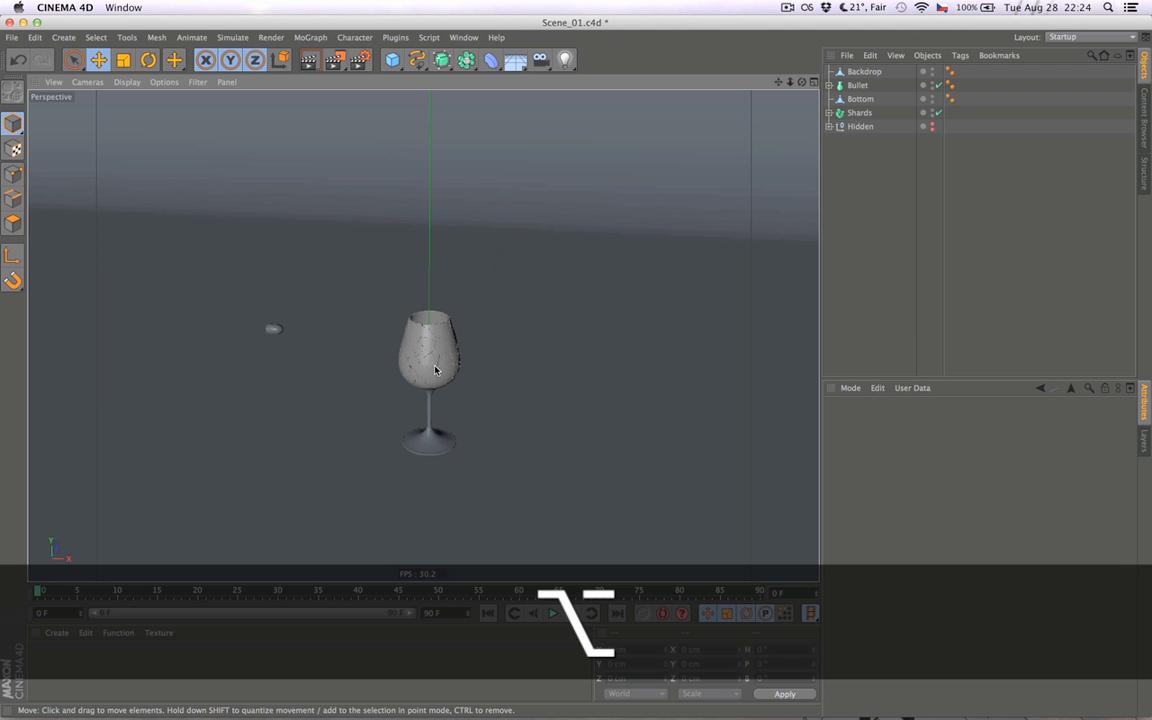
alt+drag(434, 372, 446, 358)
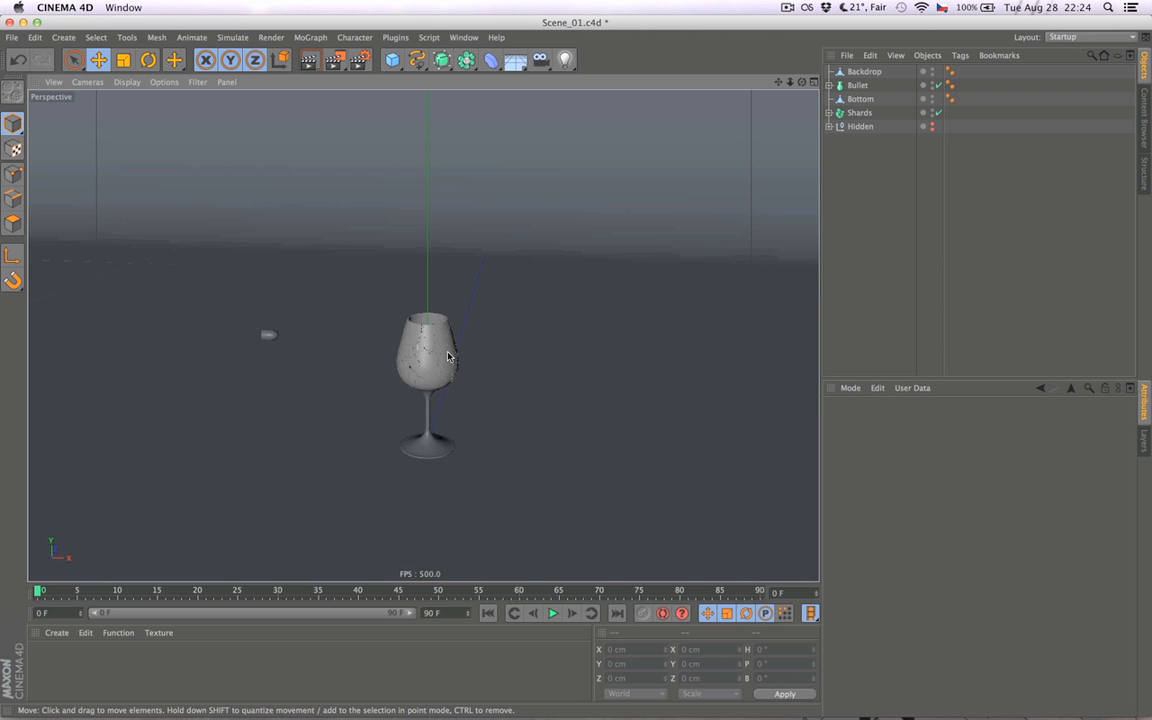
alt+right_drag(448, 357, 459, 367)
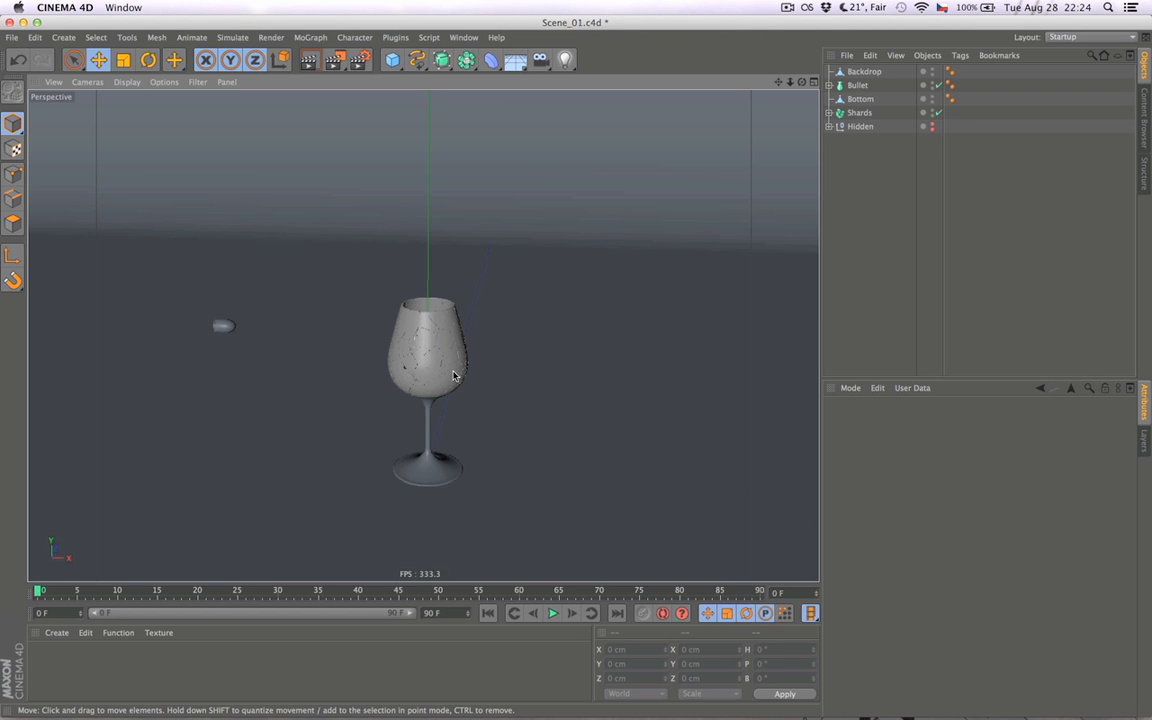
right_click(857, 115)
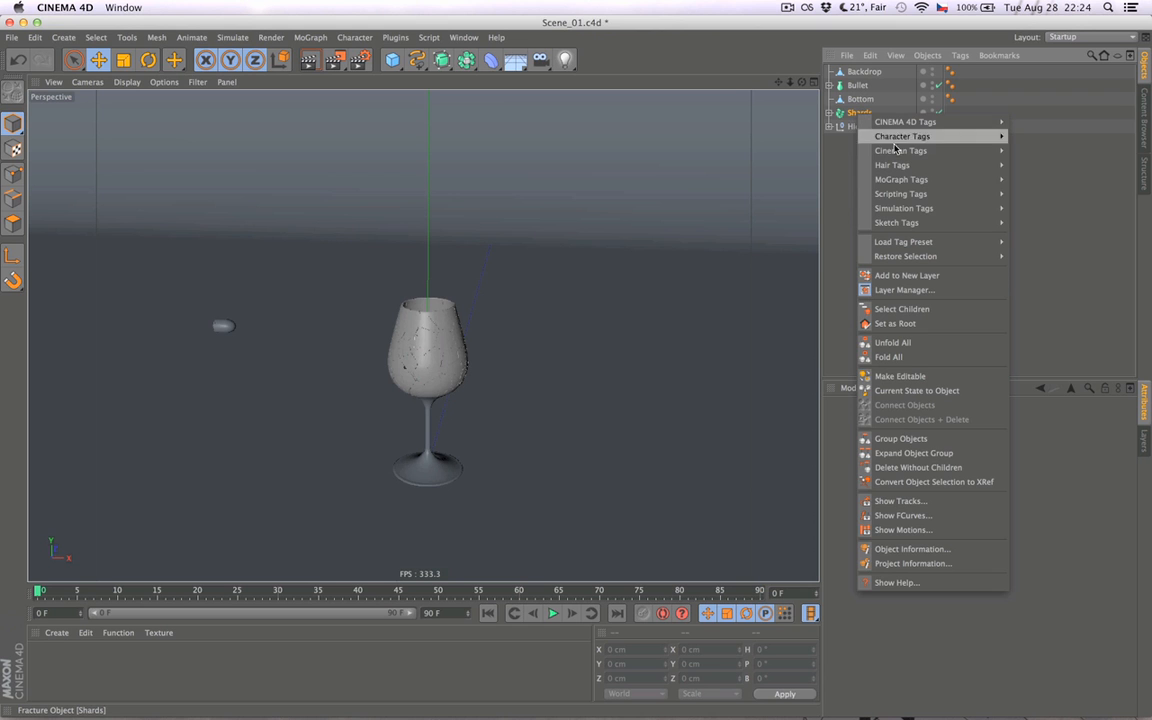
mouse_move(895, 209)
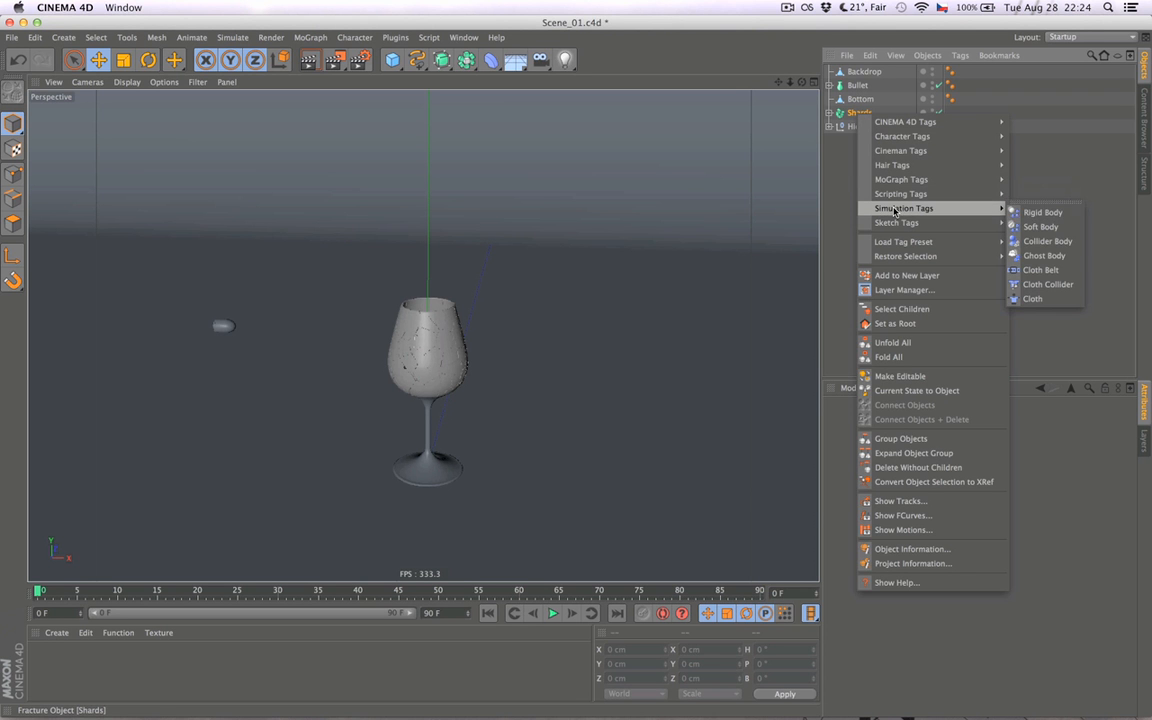
click(1043, 213)
click(980, 167)
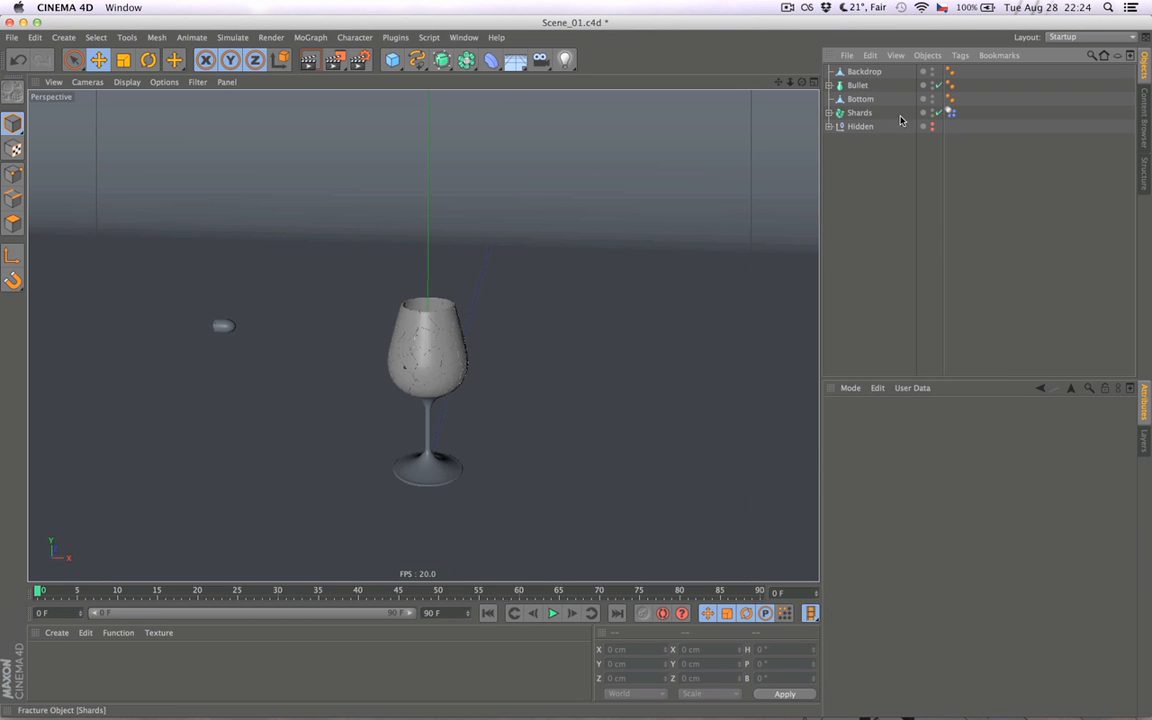
- Add a Rigid Body simulation tag to the Bottom object, the stem and foot of the glass
right_click(857, 102)
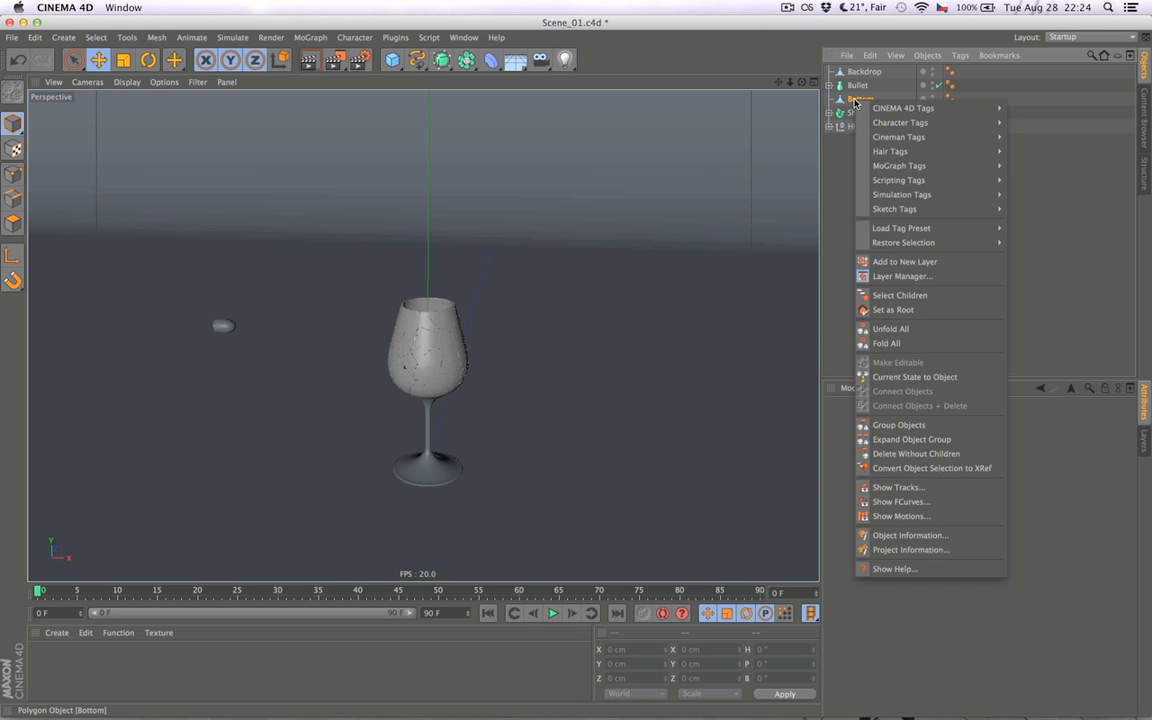
click(857, 103)
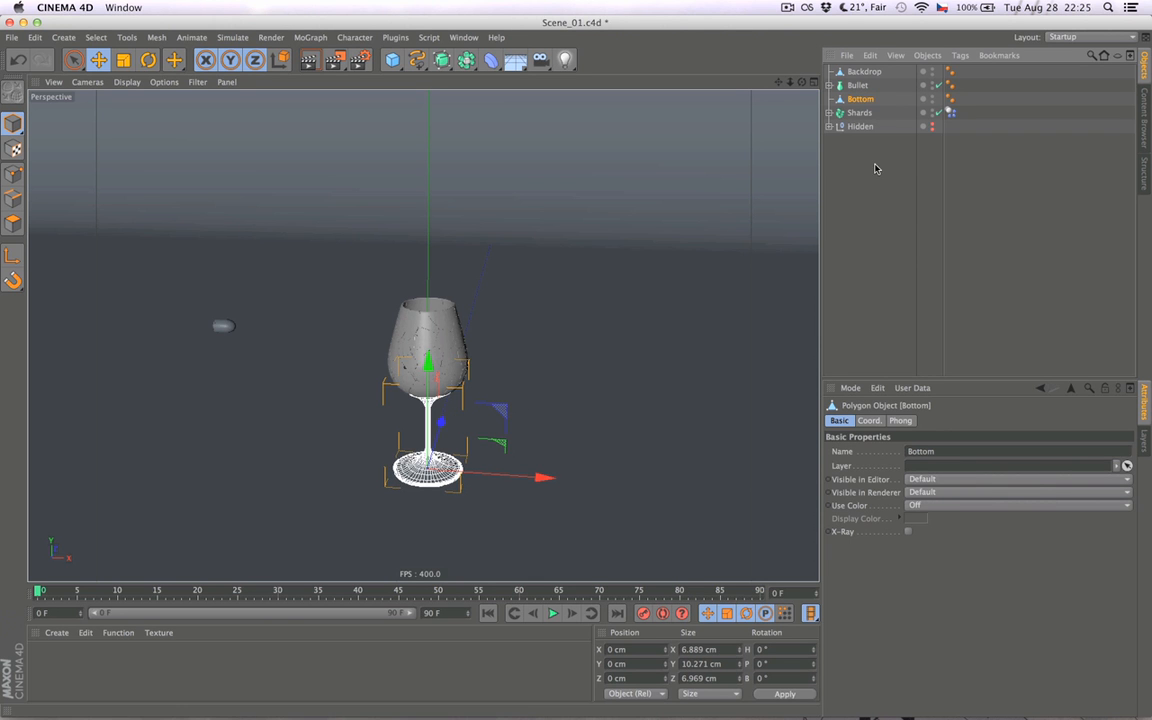
right_click(866, 104)
mouse_move(911, 126)
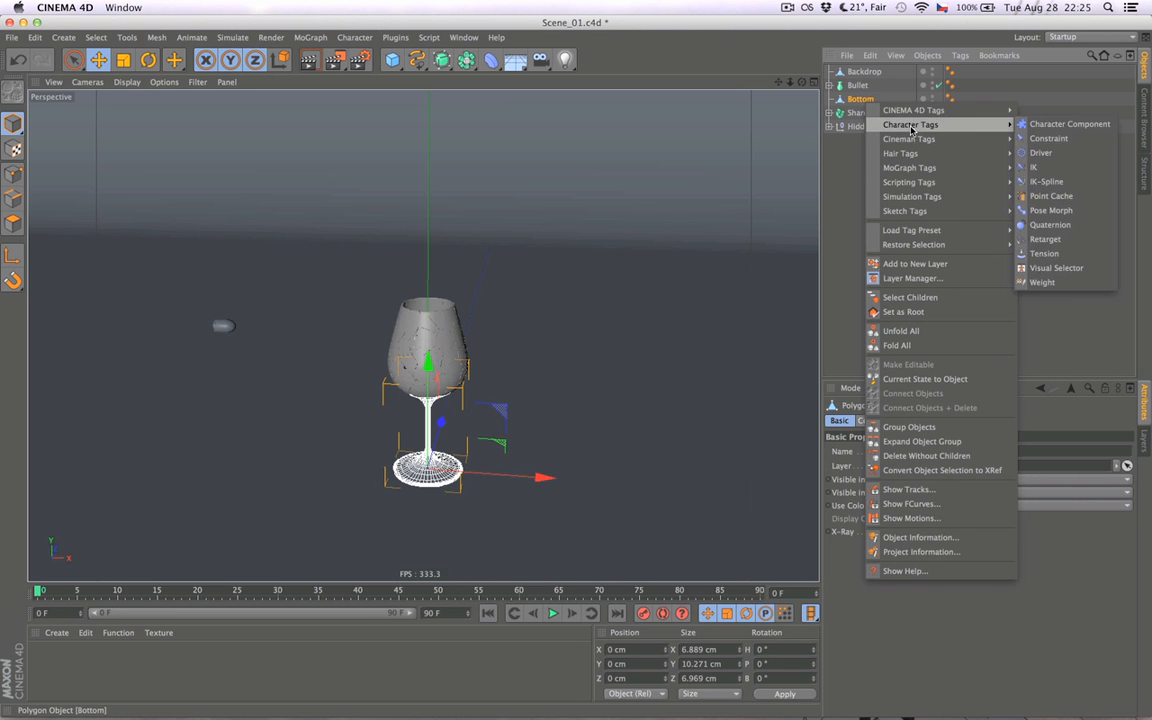
mouse_move(913, 186)
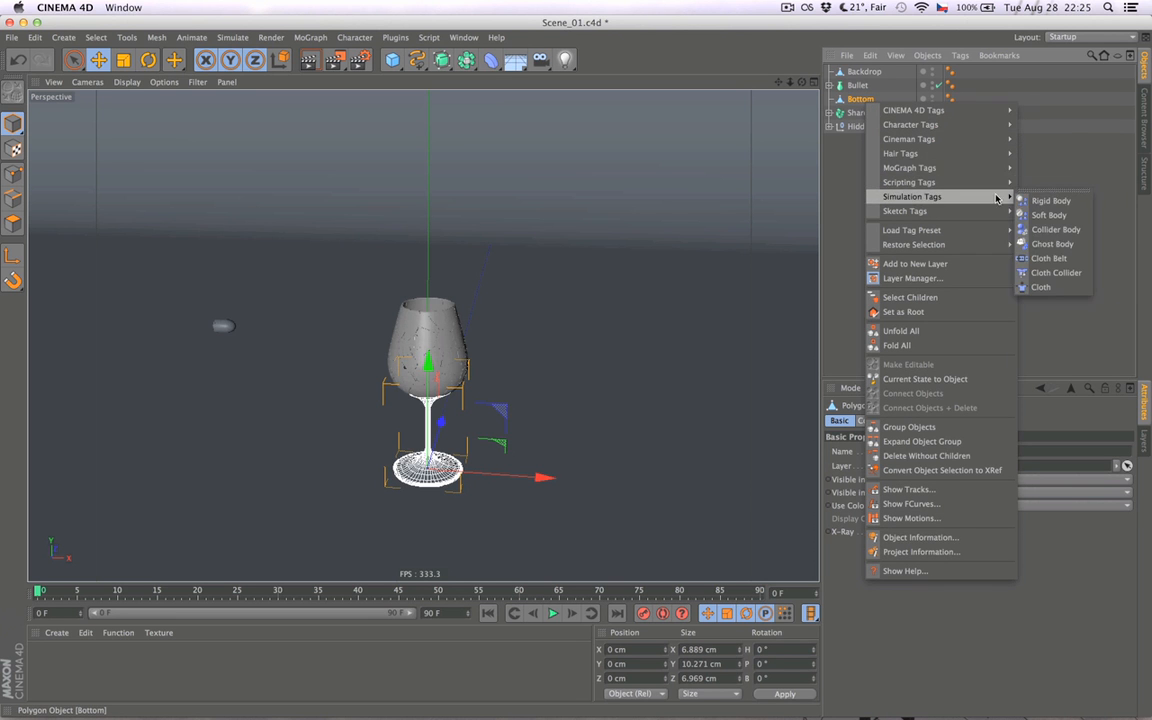
click(1048, 200)
click(911, 145)
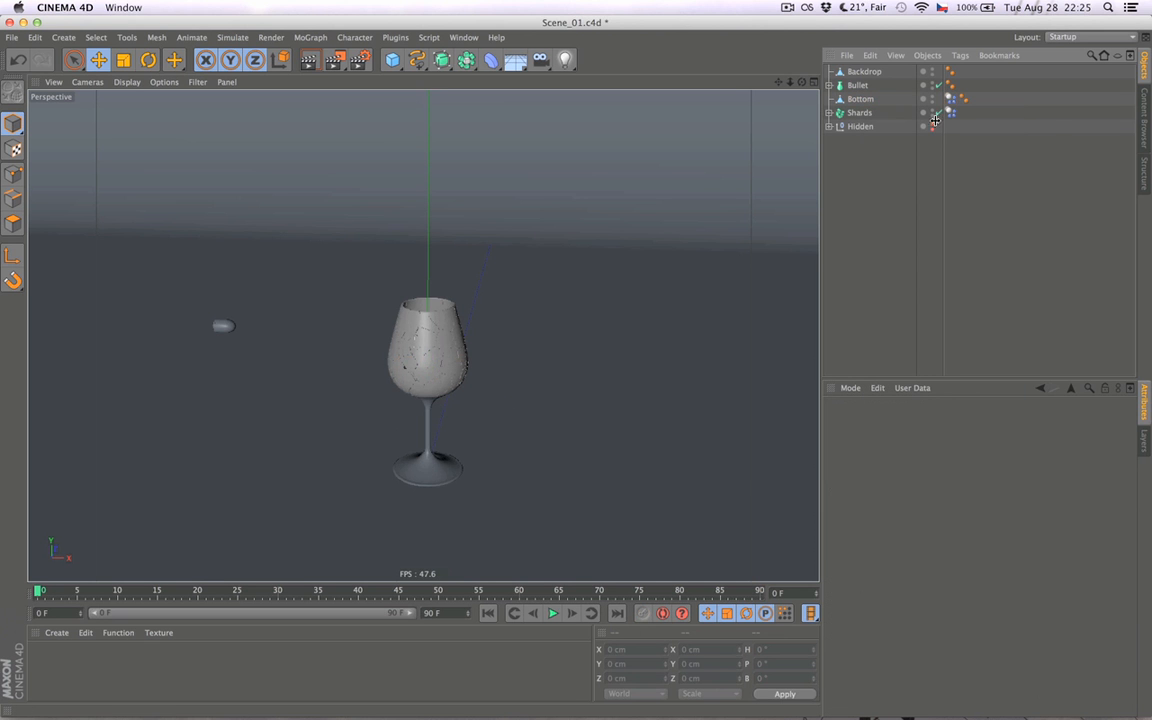
- Add a Rigid Body simulation tag to the Backdrop object
click(873, 74)
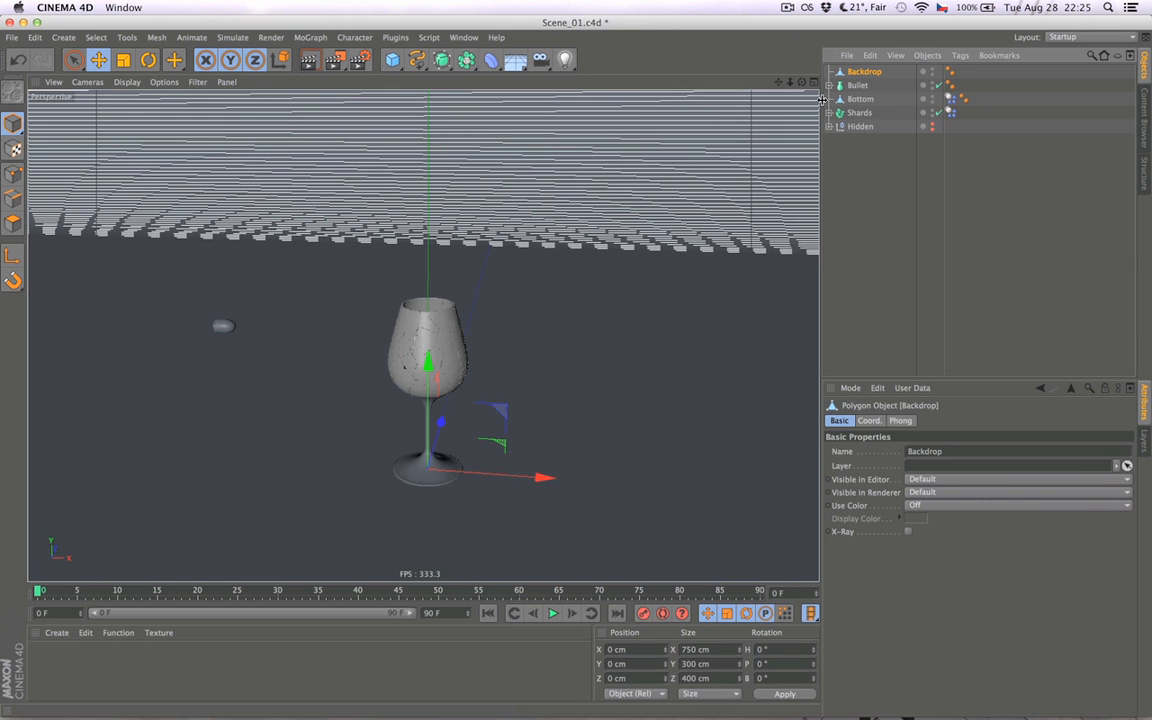
right_click(860, 74)
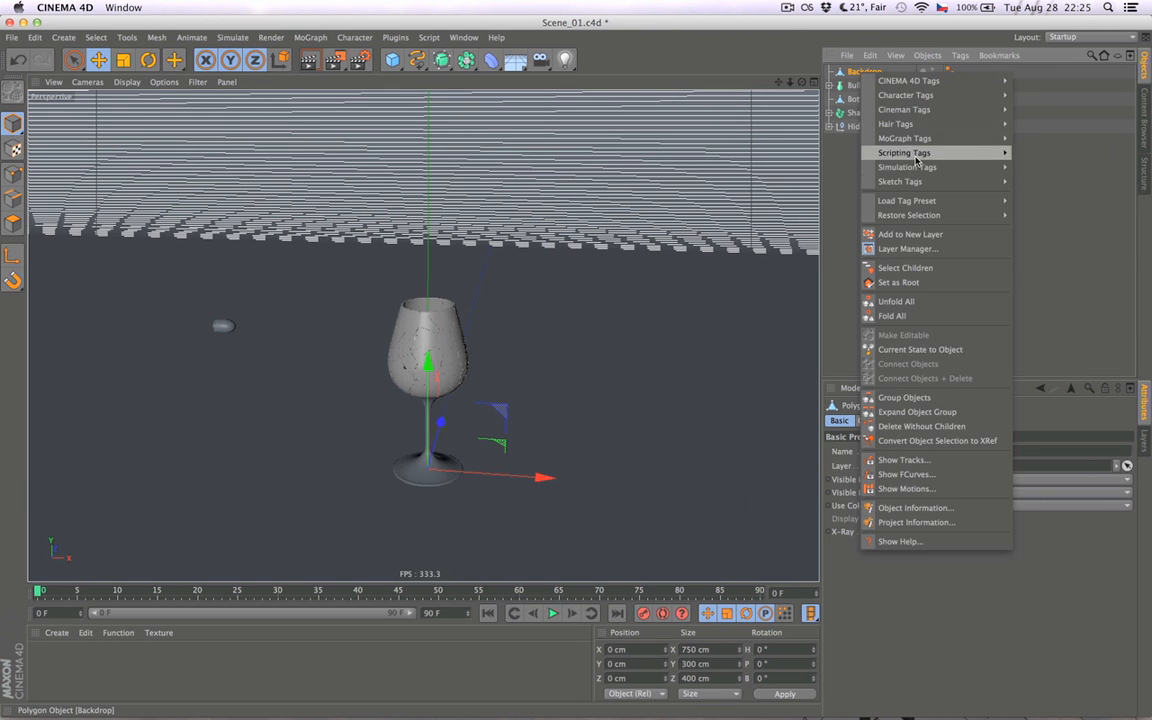
click(1014, 172)
click(1011, 175)
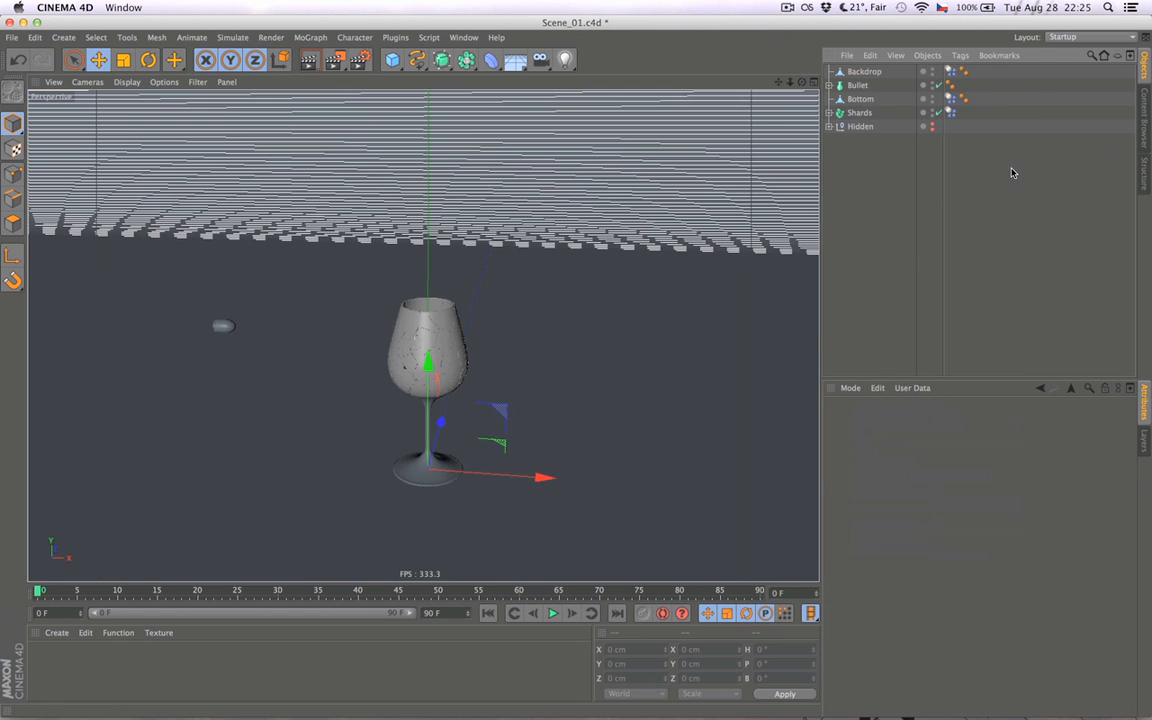
- Turn off the Enabled option in the dynamics body tags of Backdrop and Bottom together
click(950, 74)
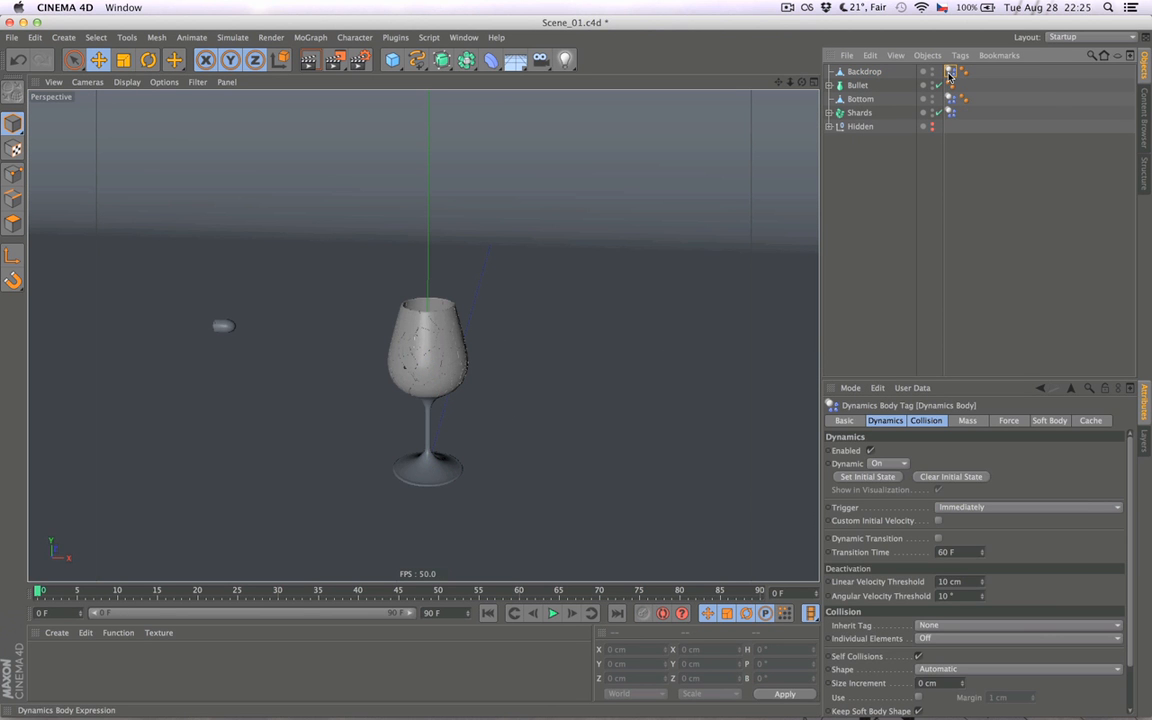
super+click(951, 100)
click(882, 421)
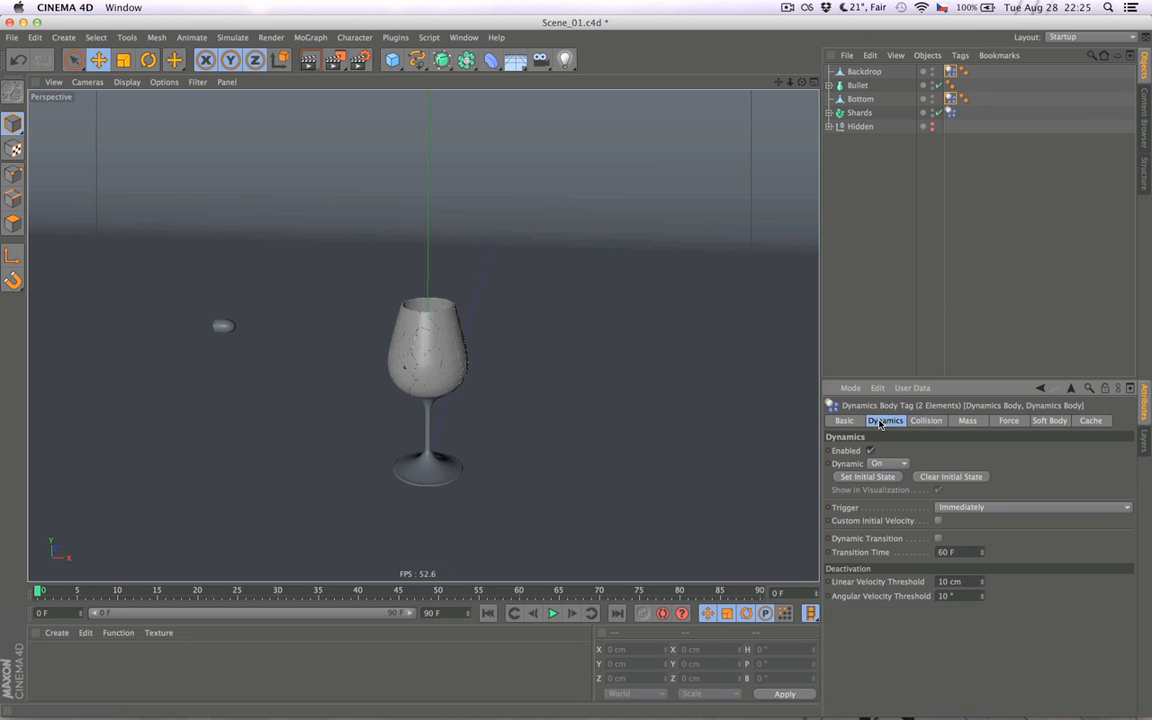
click(871, 451)
key(f)
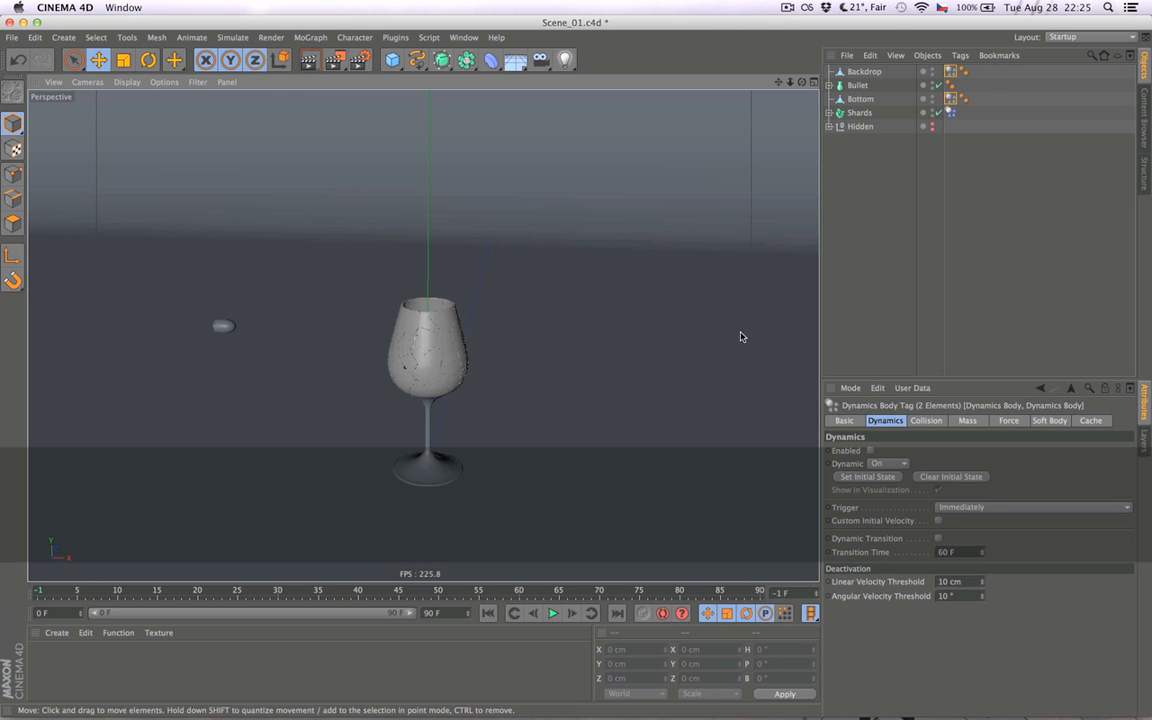
key(f)
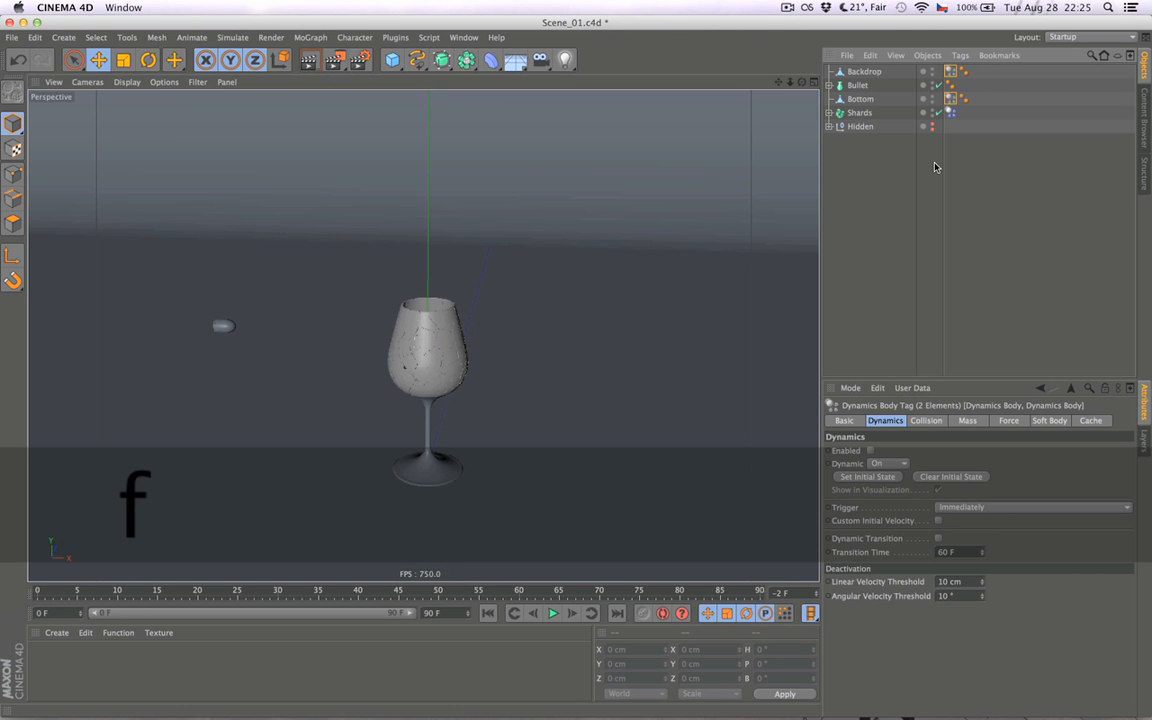
click(973, 144)
click(952, 100)
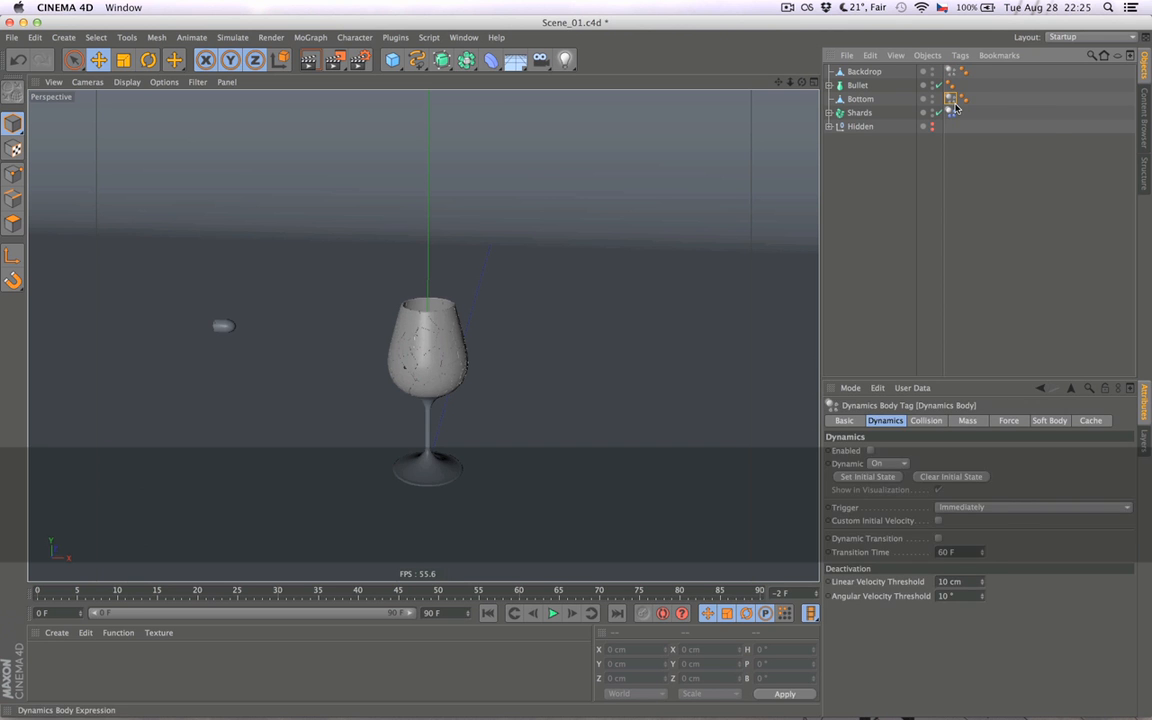
click(956, 195)
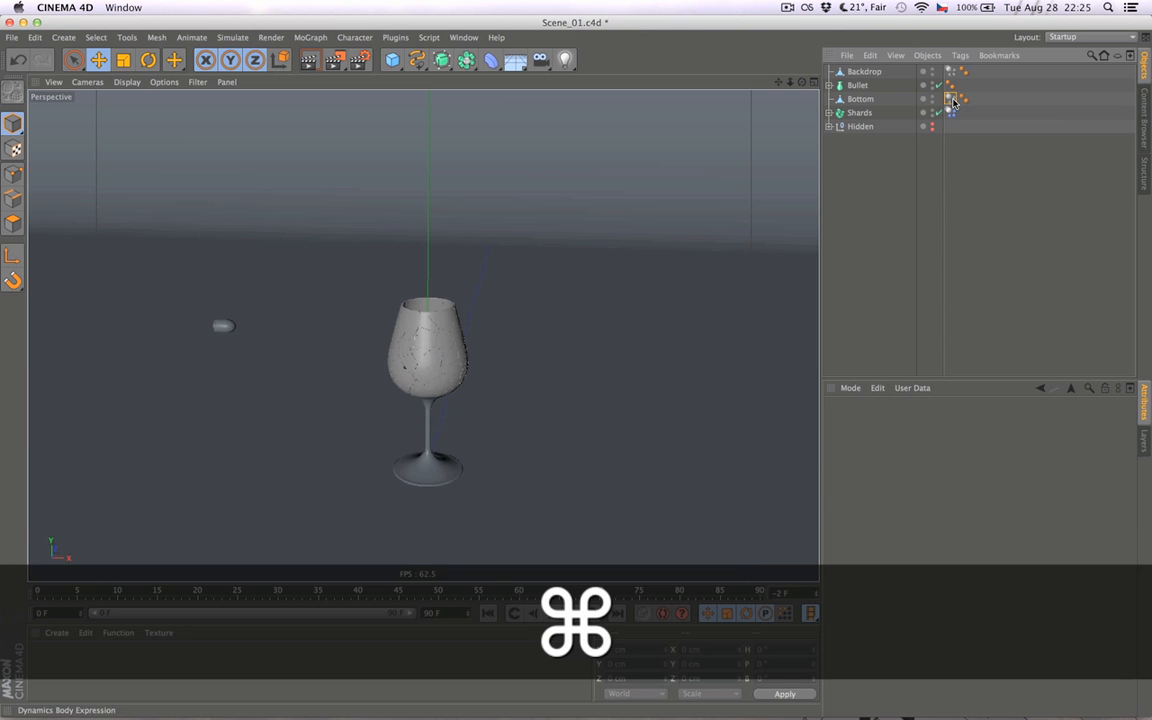
super+click(952, 100)
super+click(953, 73)
alt+drag(540, 386, 523, 444)
alt+right_drag(490, 430, 541, 425)
alt+drag(541, 425, 511, 435)
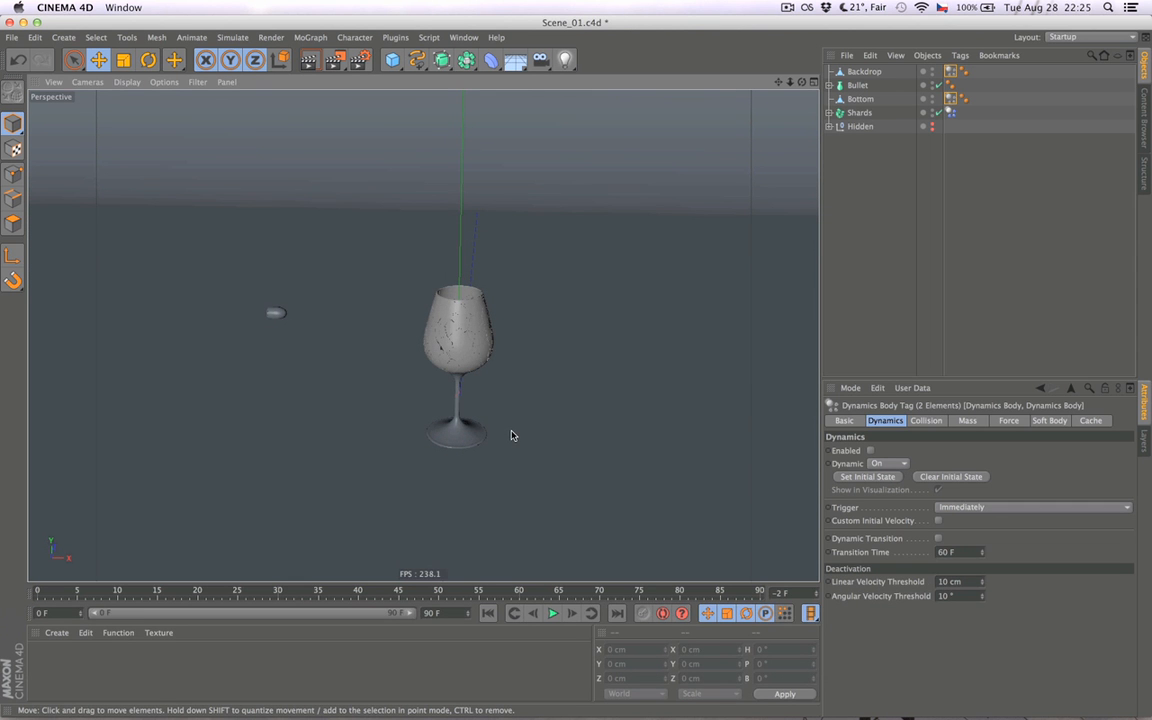
mouse_move(525, 404)
alt+mouse_down()
mouse_move(450, 419)
mouse_move(516, 390)
alt+mouse_up()
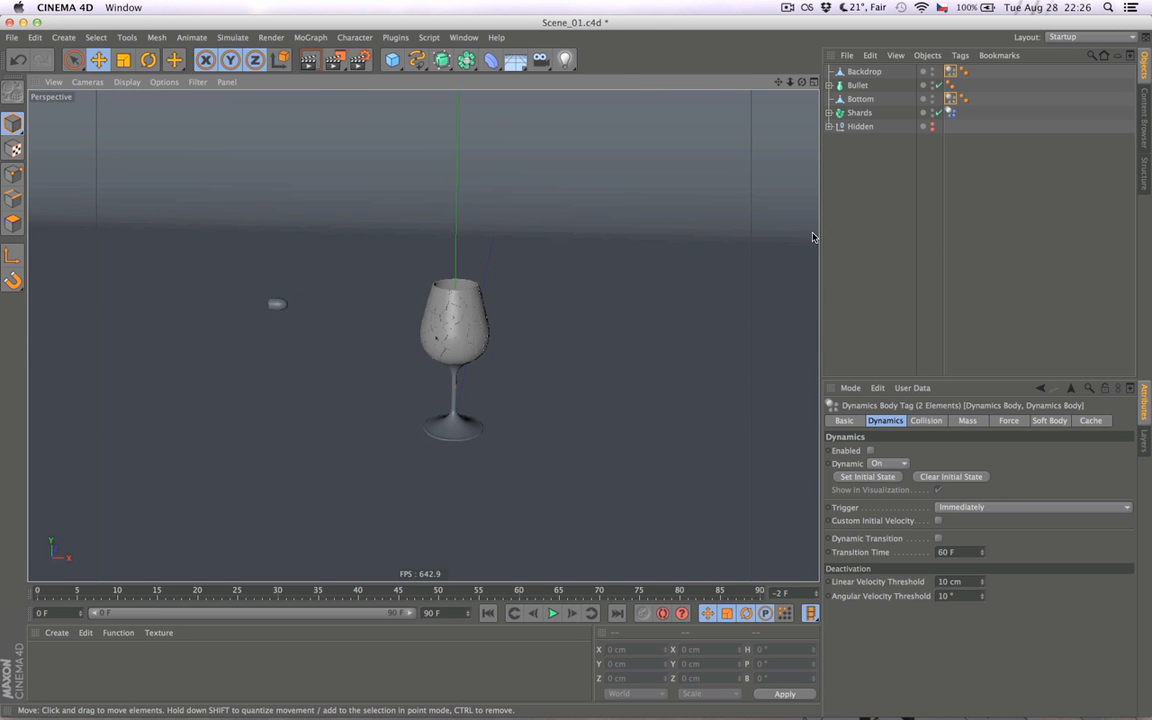
click(881, 204)
click(862, 113)
click(892, 177)
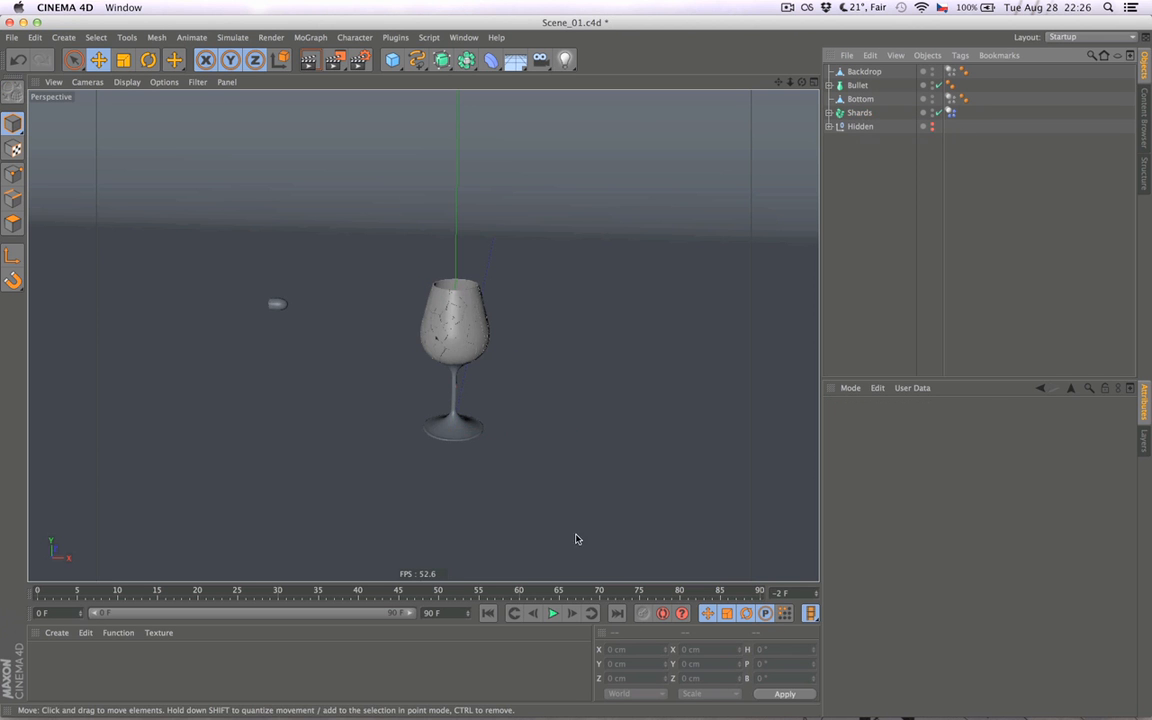
- Set the project frame rate to 24 FPS in the project settings
key(super+d)
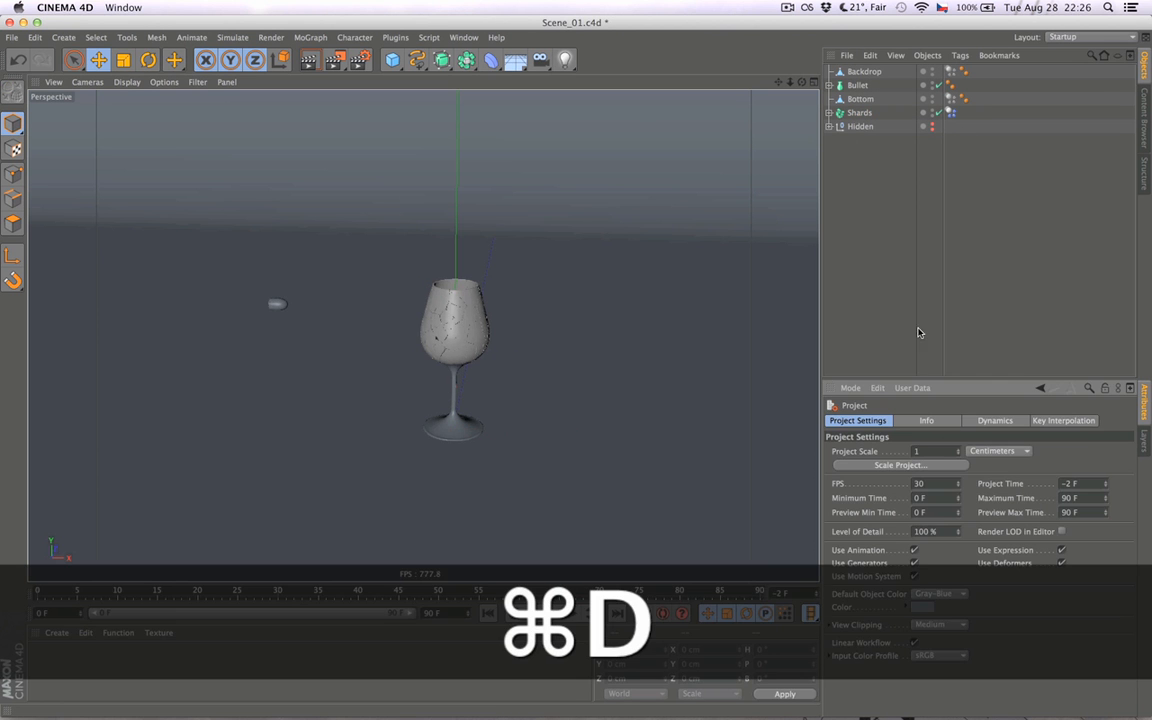
text(24)
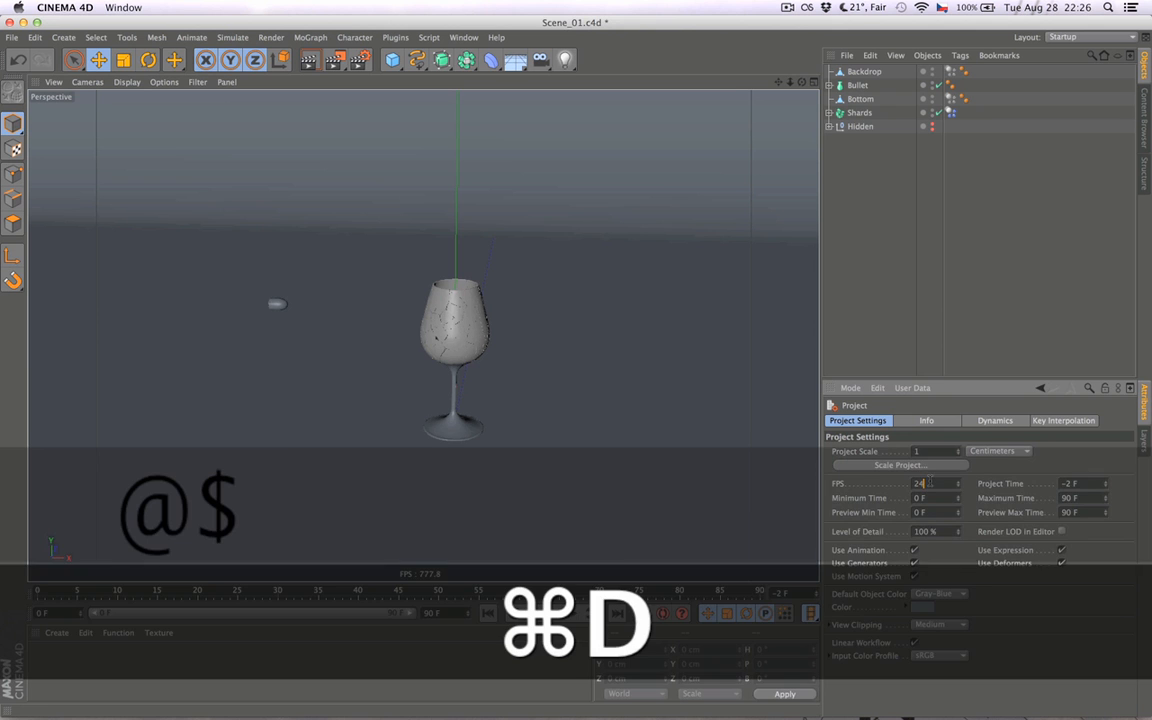
key(Return)
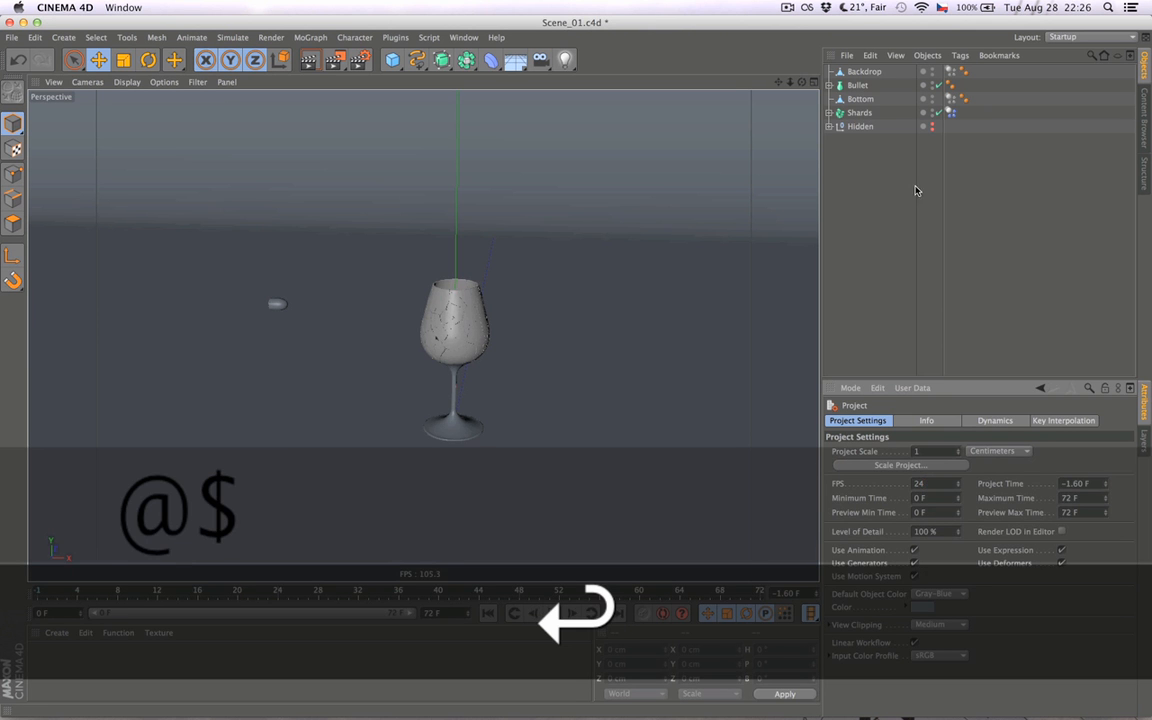
- Set Individual Elements to All in the collision settings of the Shards dynamics body tag
click(950, 112)
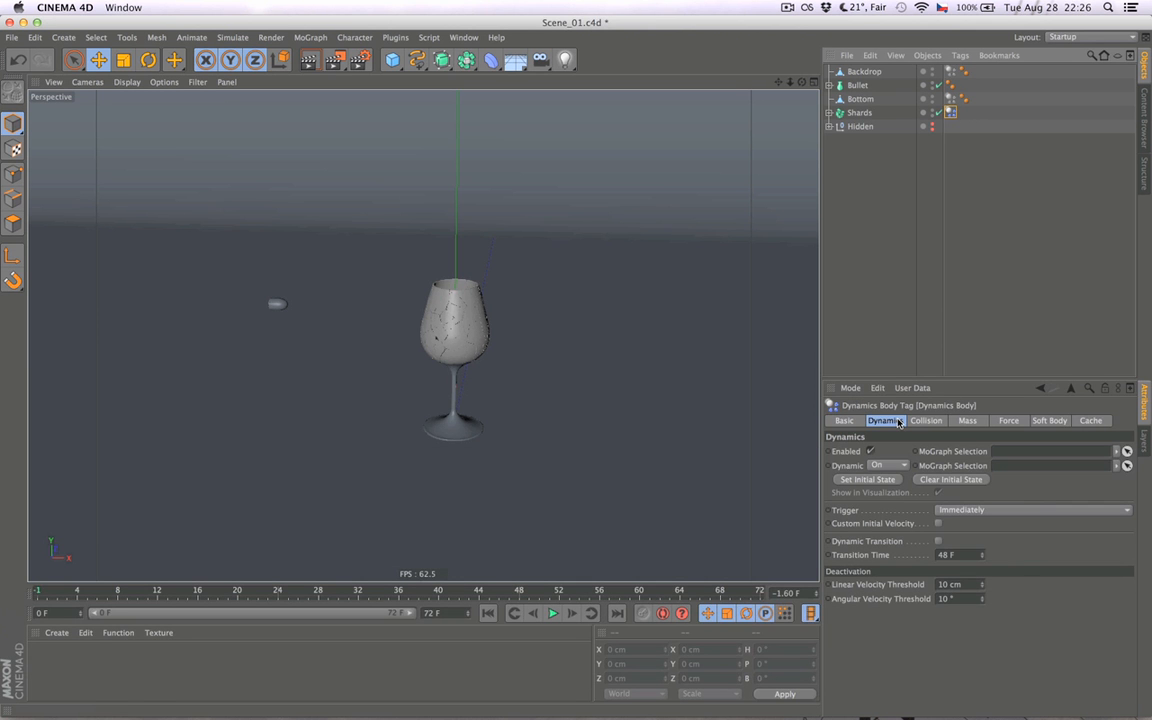
click(917, 421)
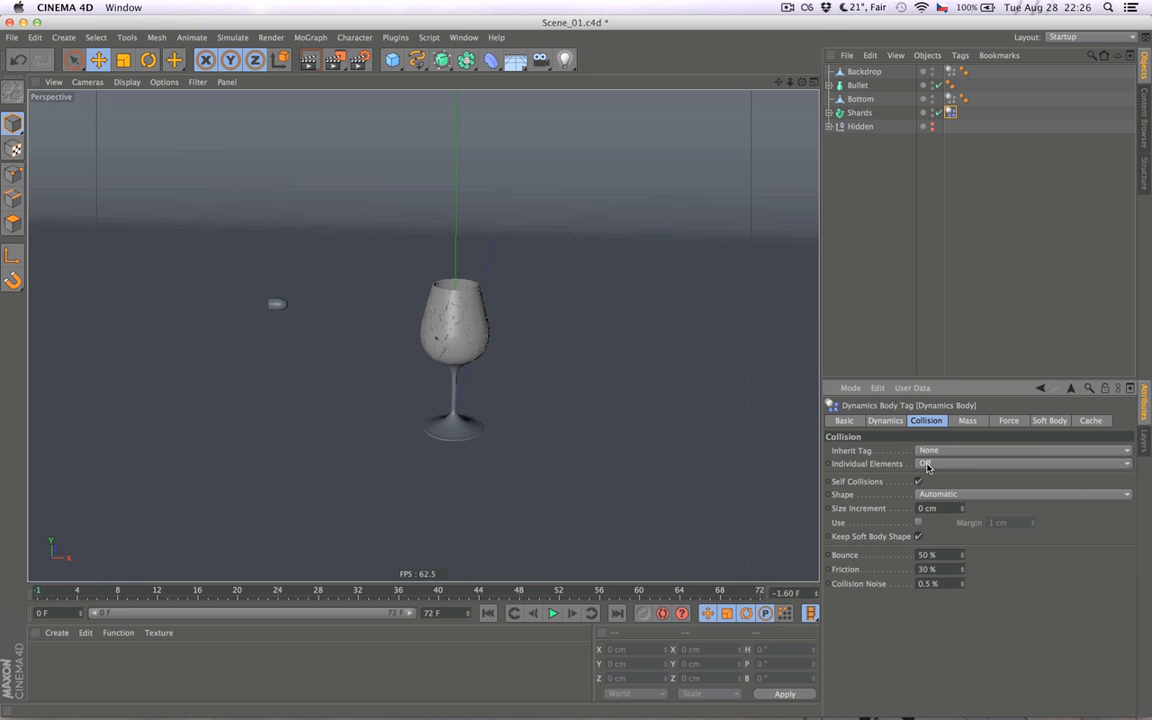
click(926, 464)
click(925, 520)
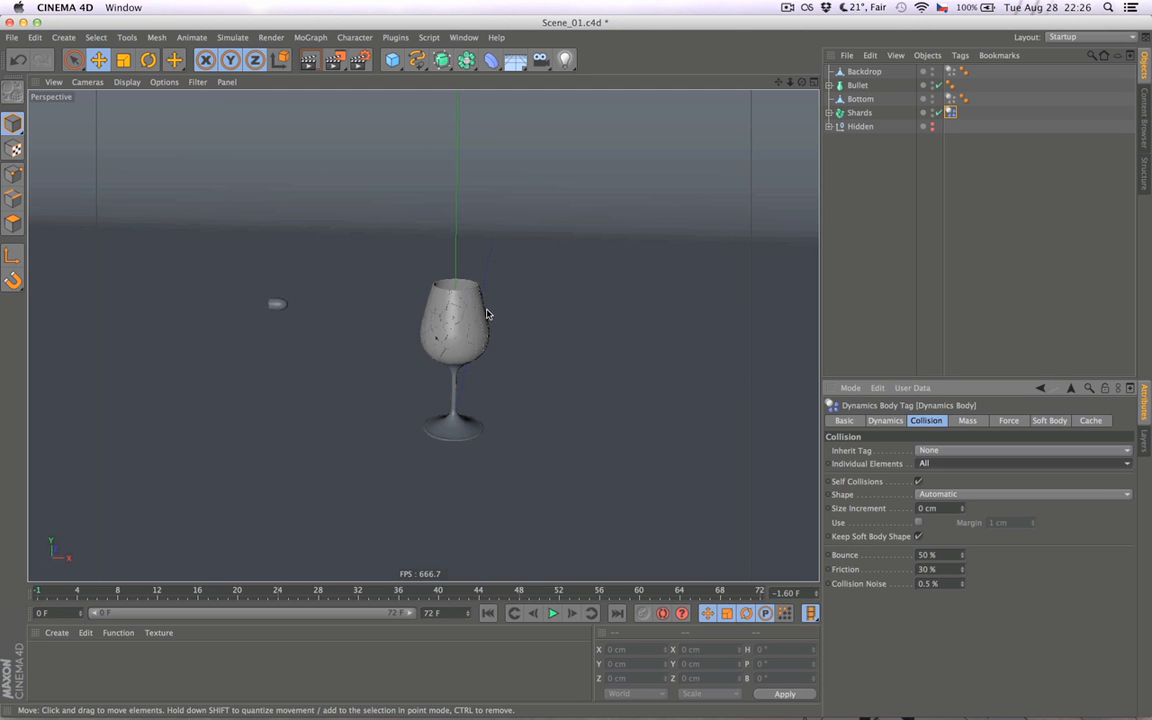
click(928, 464)
click(934, 519)
click(885, 420)
click(865, 341)
- Play the simulation to check how the shards fall, and return to the first frame
alt+drag(576, 399, 506, 404)
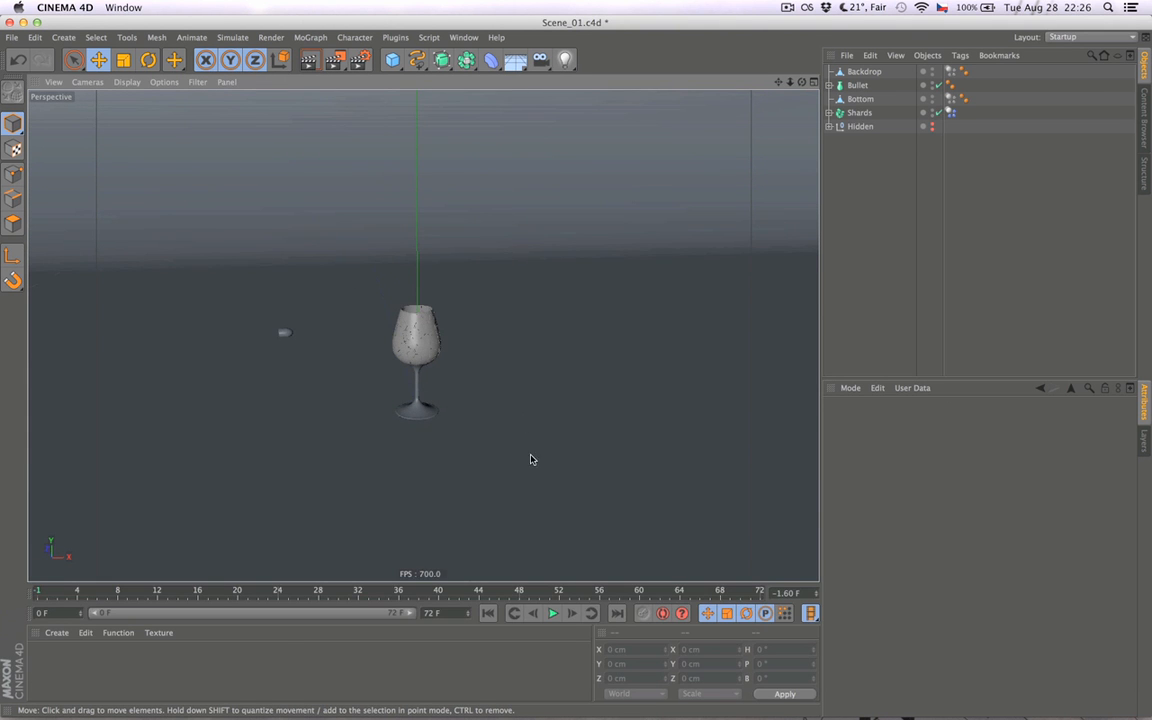
click(552, 614)
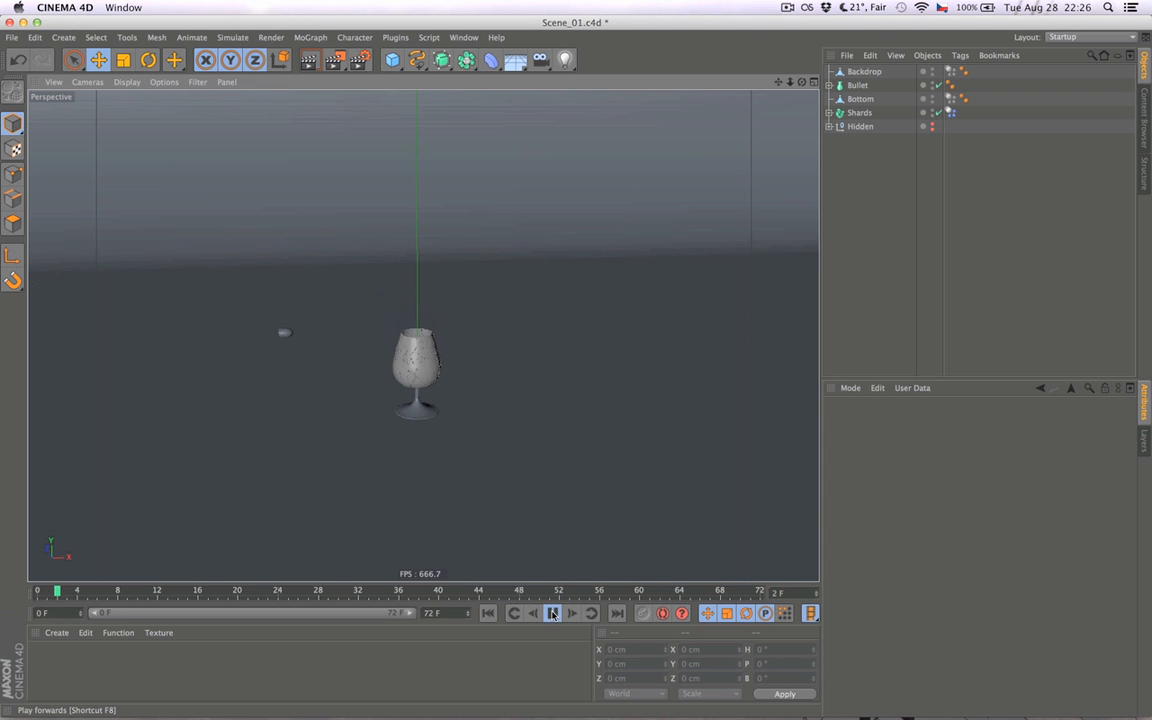
click(488, 614)
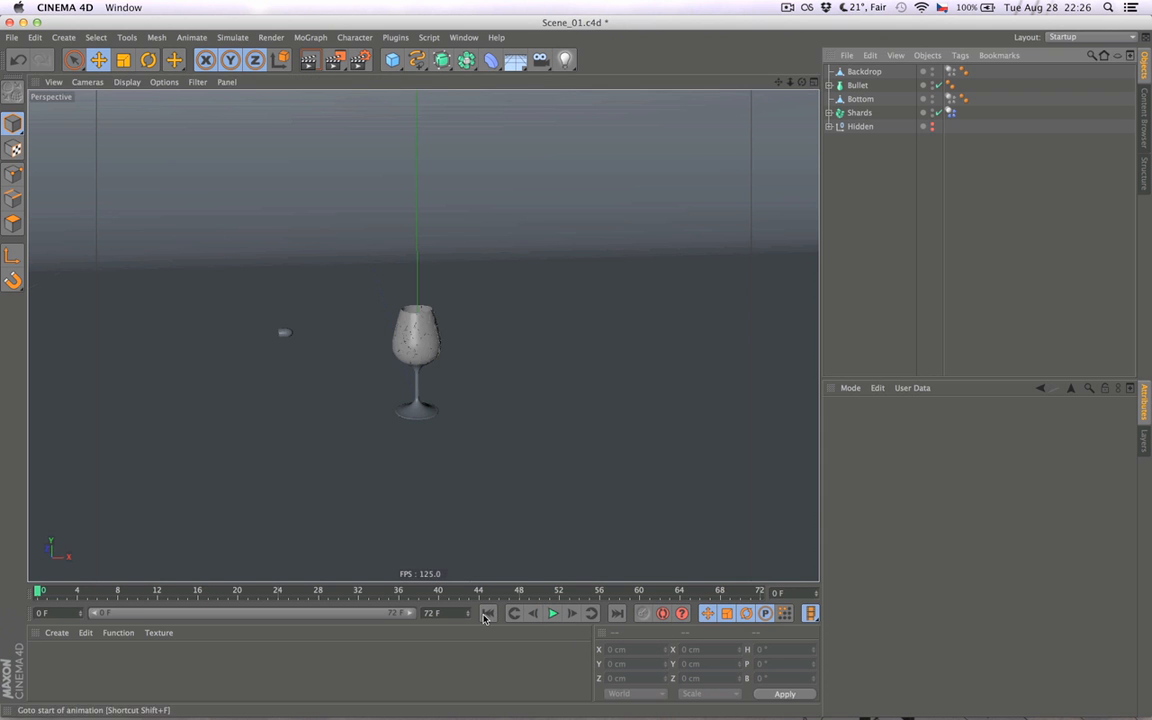
click(548, 617)
click(551, 616)
click(489, 615)
- Enable the dynamics body tags of Backdrop and Bottom together and set their Dynamic option to Off
click(951, 114)
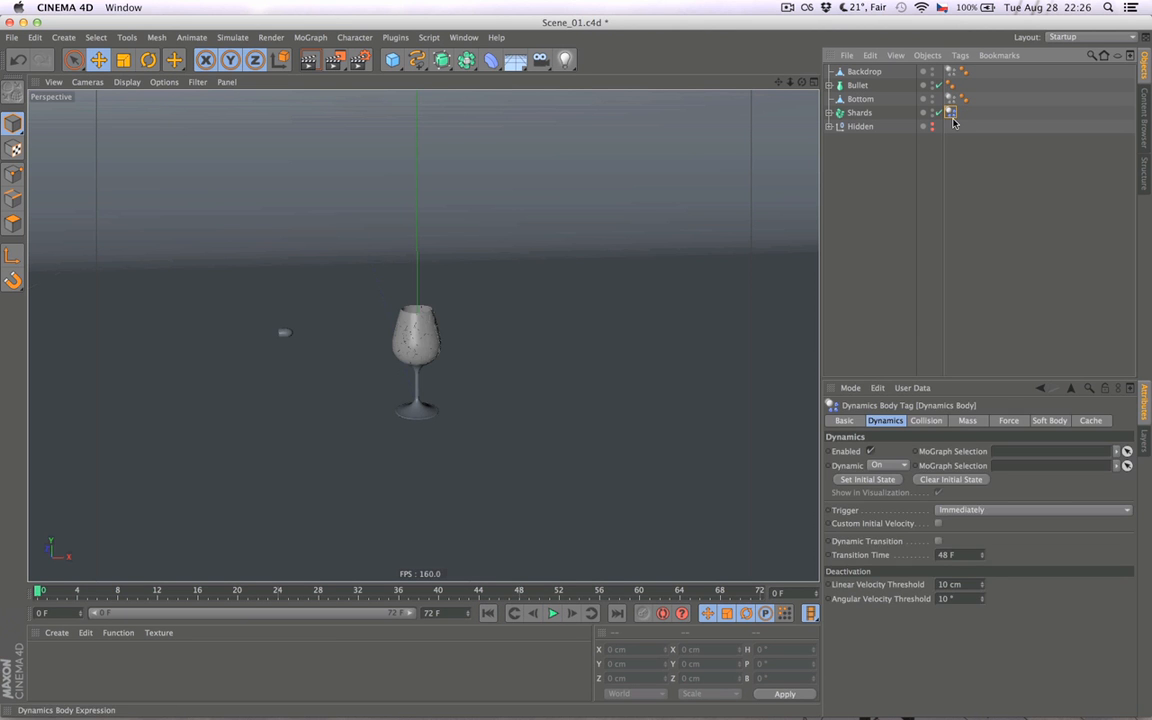
click(920, 421)
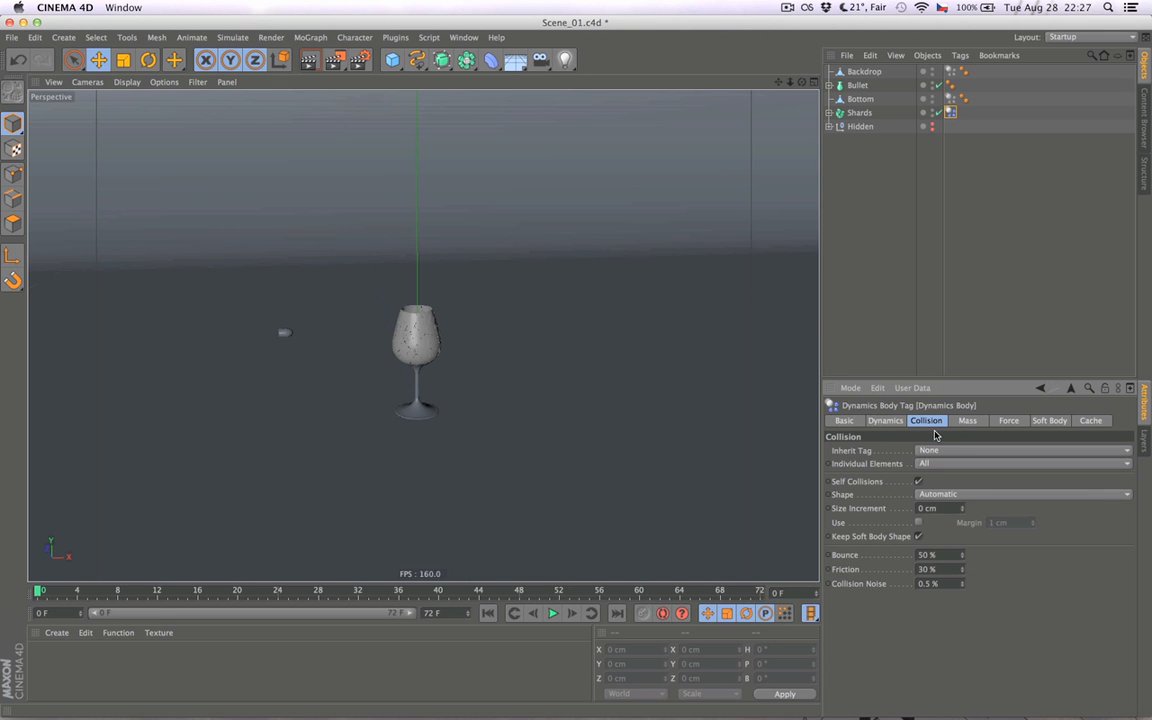
click(951, 99)
super+click(950, 72)
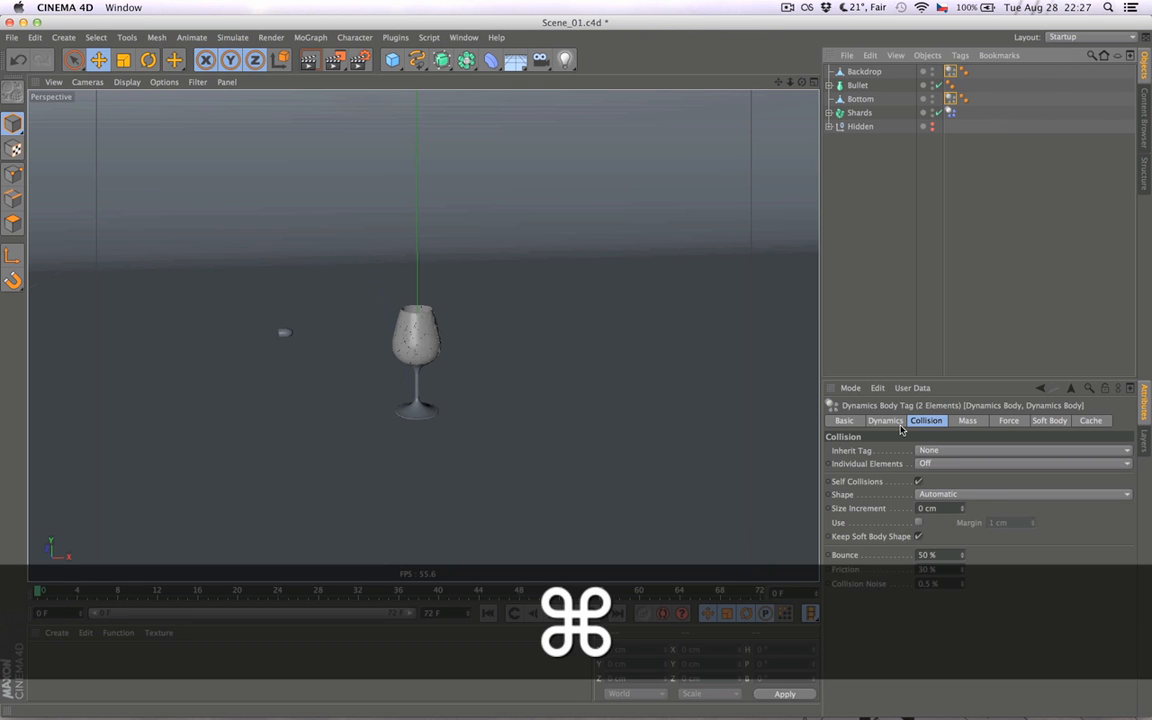
click(899, 424)
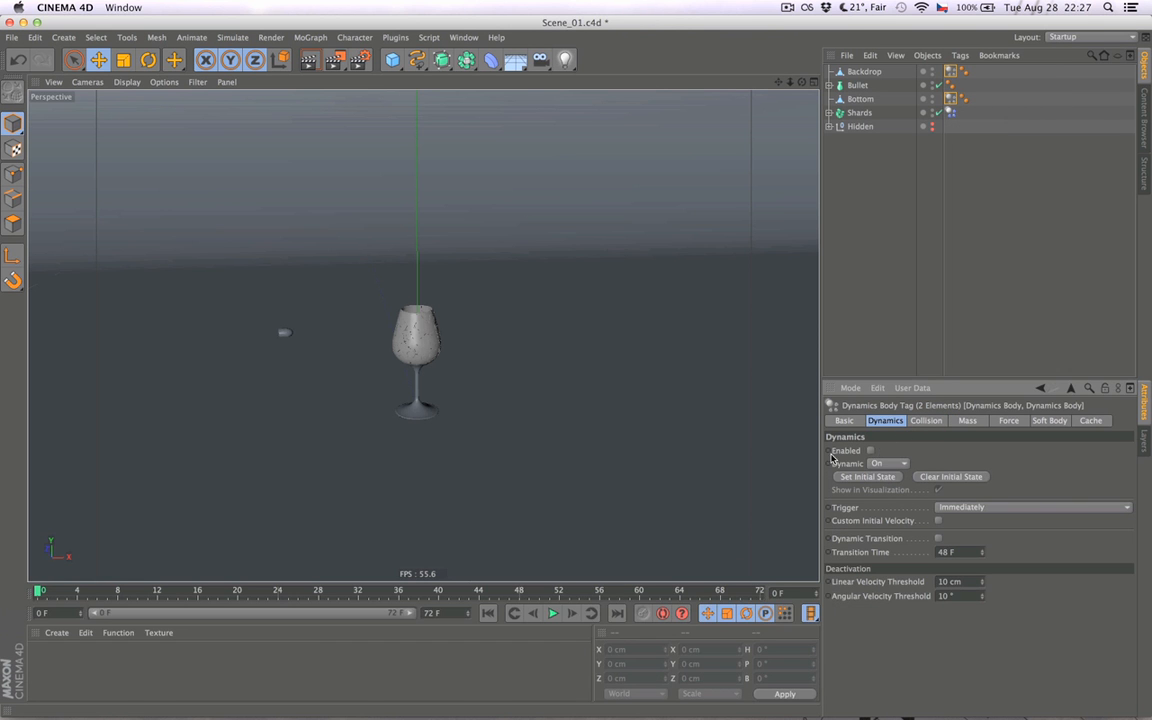
click(888, 463)
click(882, 477)
- Play the simulation to test the shards against the static Bottom and Backdrop, and return to the first frame
click(553, 613)
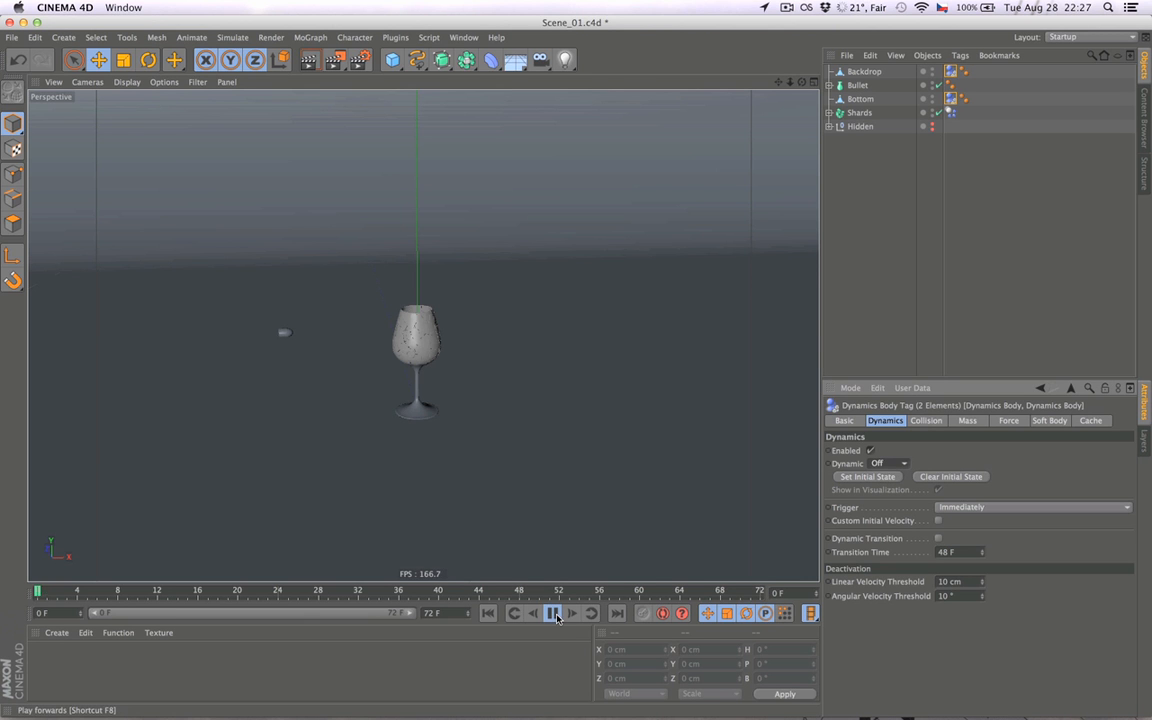
click(488, 613)
click(1030, 153)
- Select the dynamics body tags of Shards, Bottom and Backdrop and examine their shared collision settings
click(951, 113)
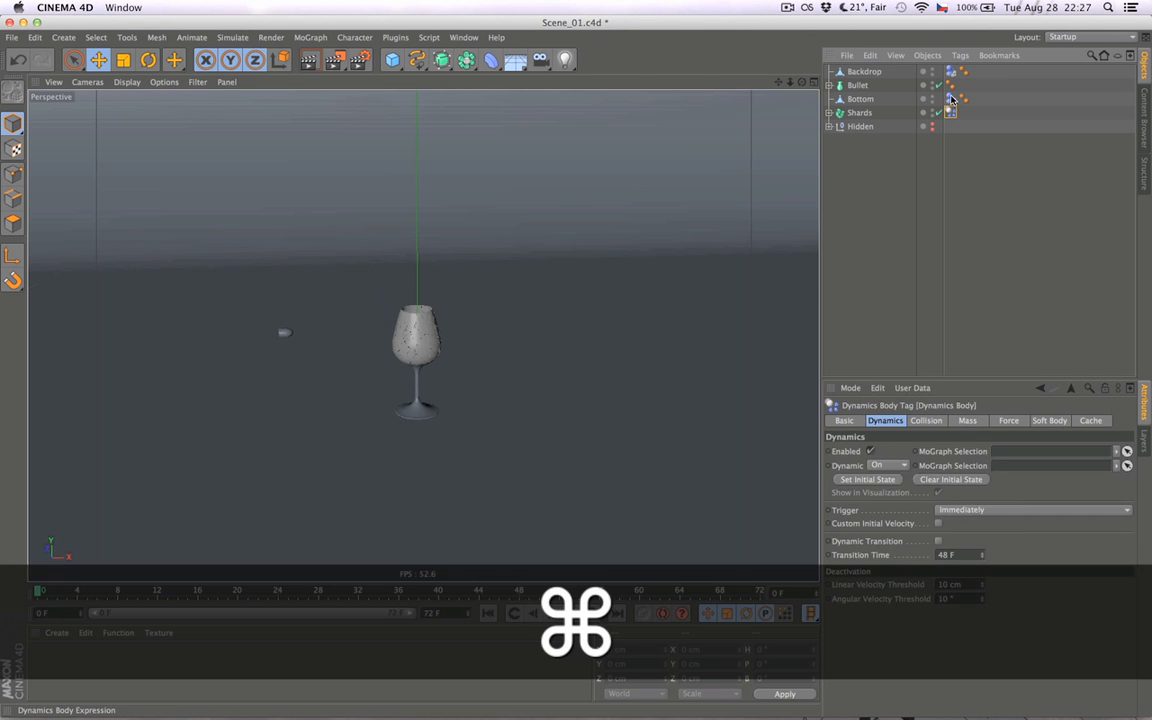
super+click(952, 99)
super+click(952, 72)
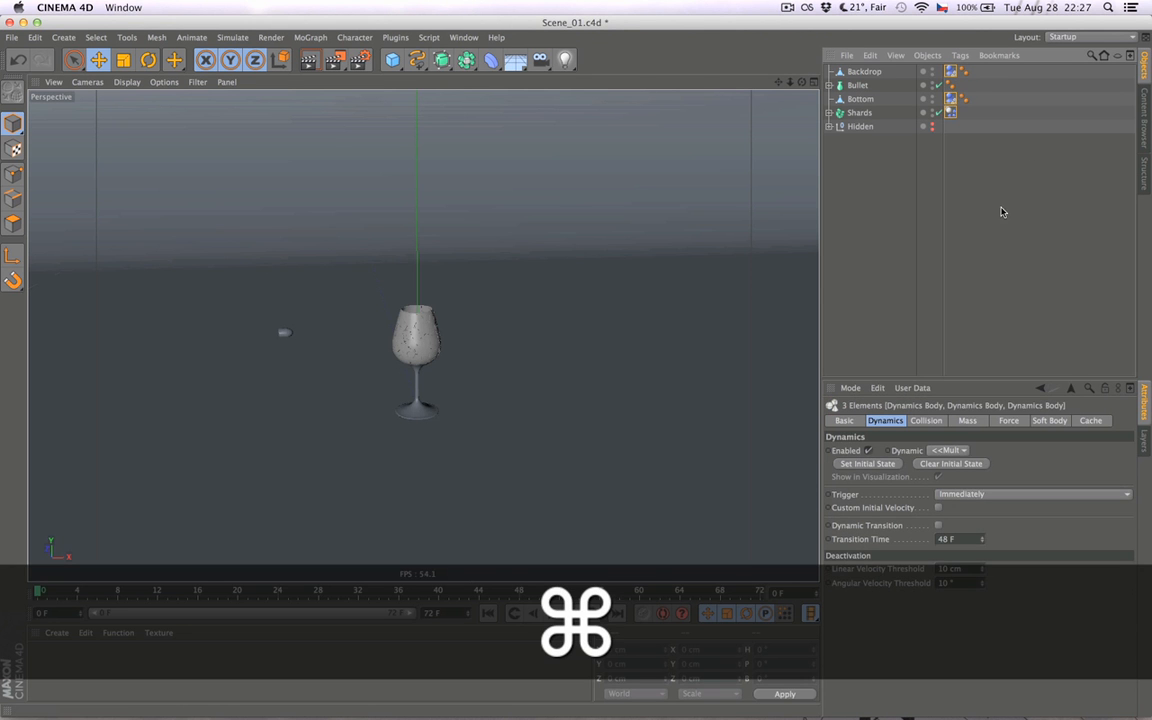
click(940, 423)
click(900, 424)
click(930, 421)
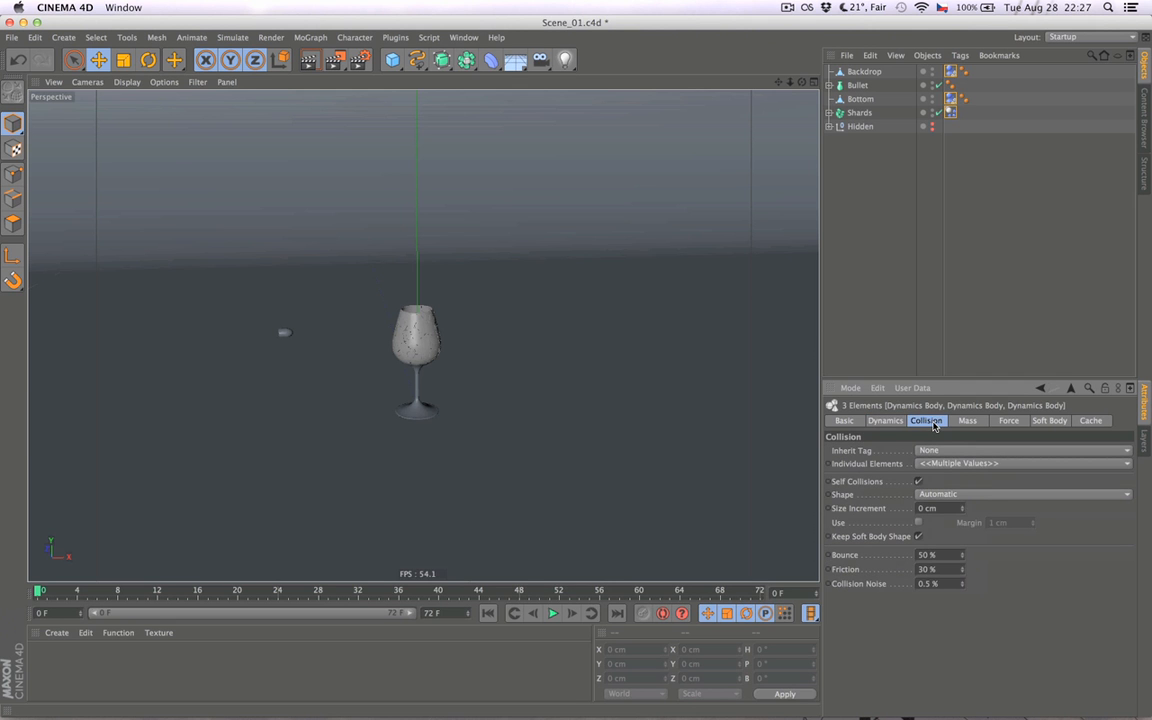
- Set the Collision Margin to 0 cm in the project's expert dynamics settings
key(super+d)
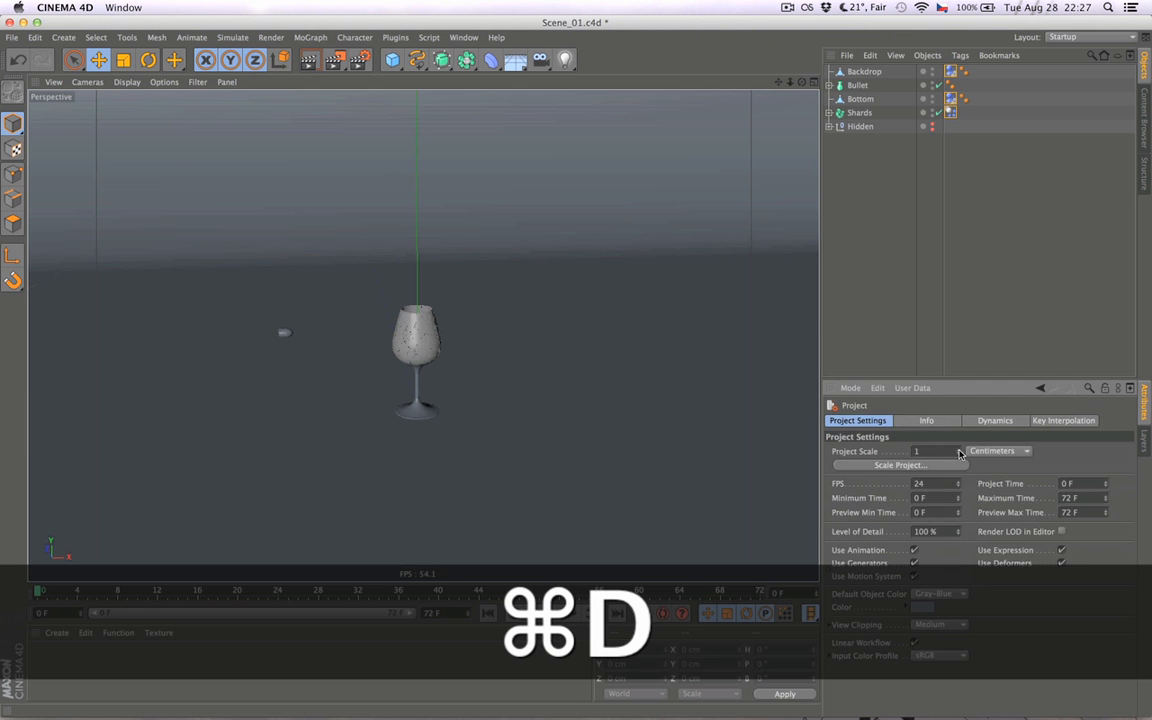
click(1010, 423)
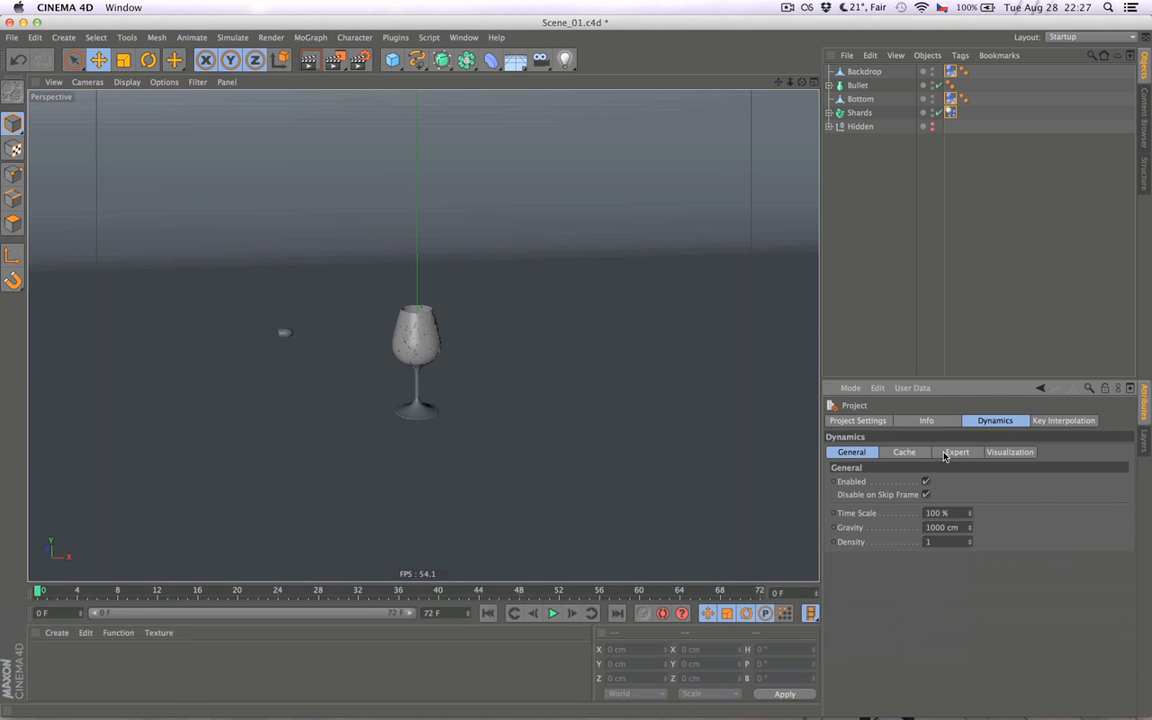
click(953, 454)
click(1012, 482)
text(0)
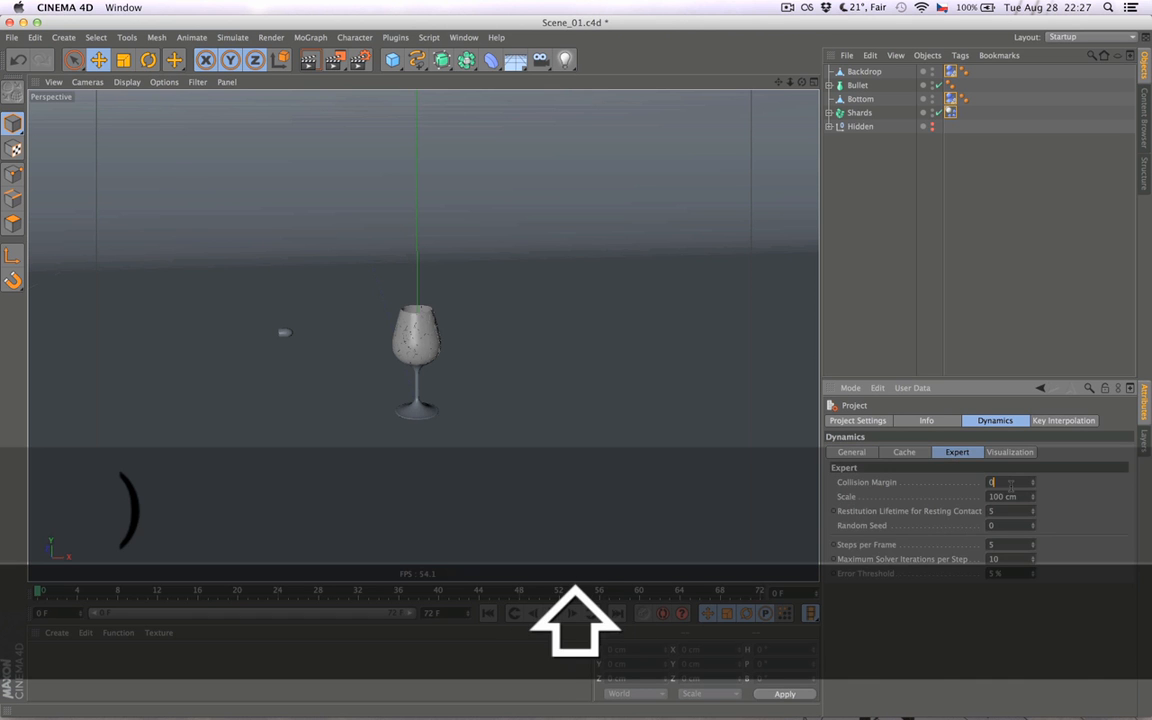
key(Return)
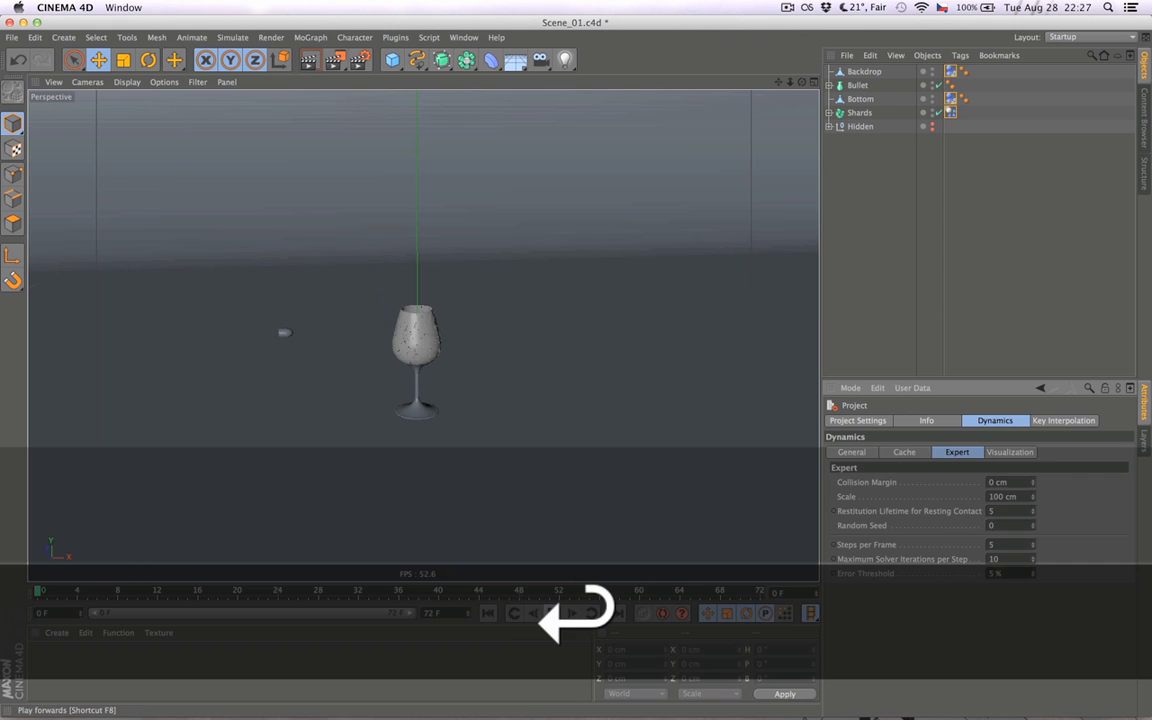
- Play the simulation with the zero collision margin and return to the first frame
click(552, 613)
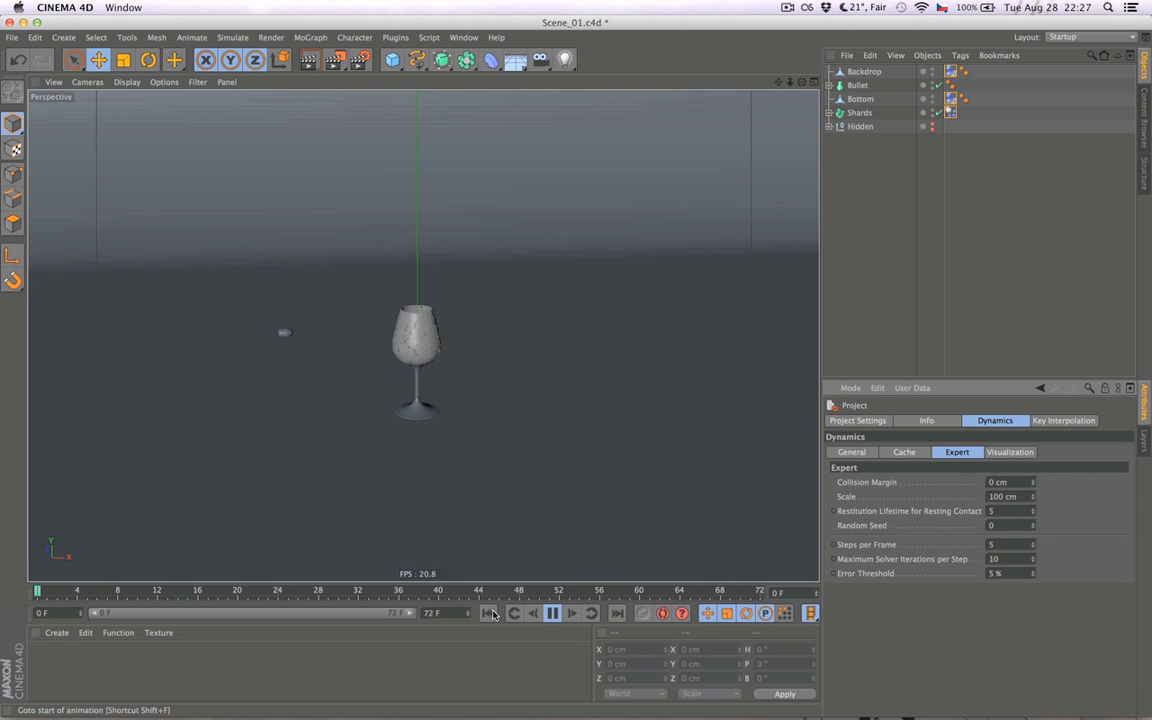
click(555, 613)
click(488, 613)
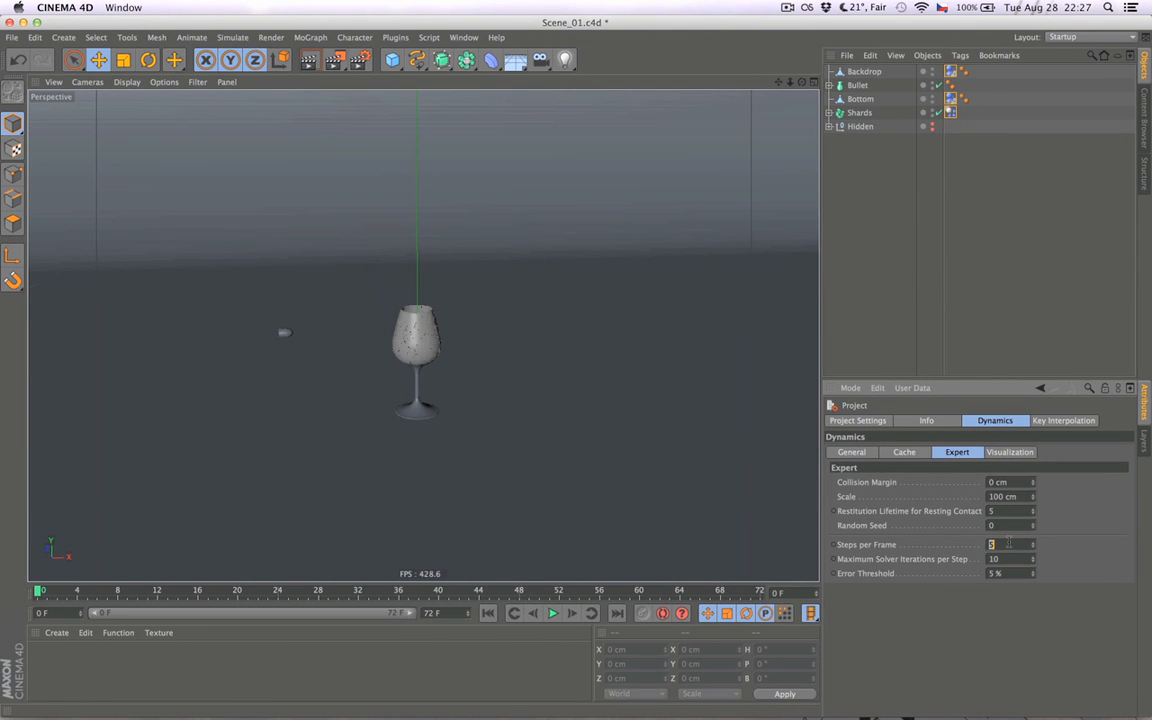
- Set the project dynamics Steps per Frame to 20, replay the simulation and return to the first frame
text(20)
key(Return)
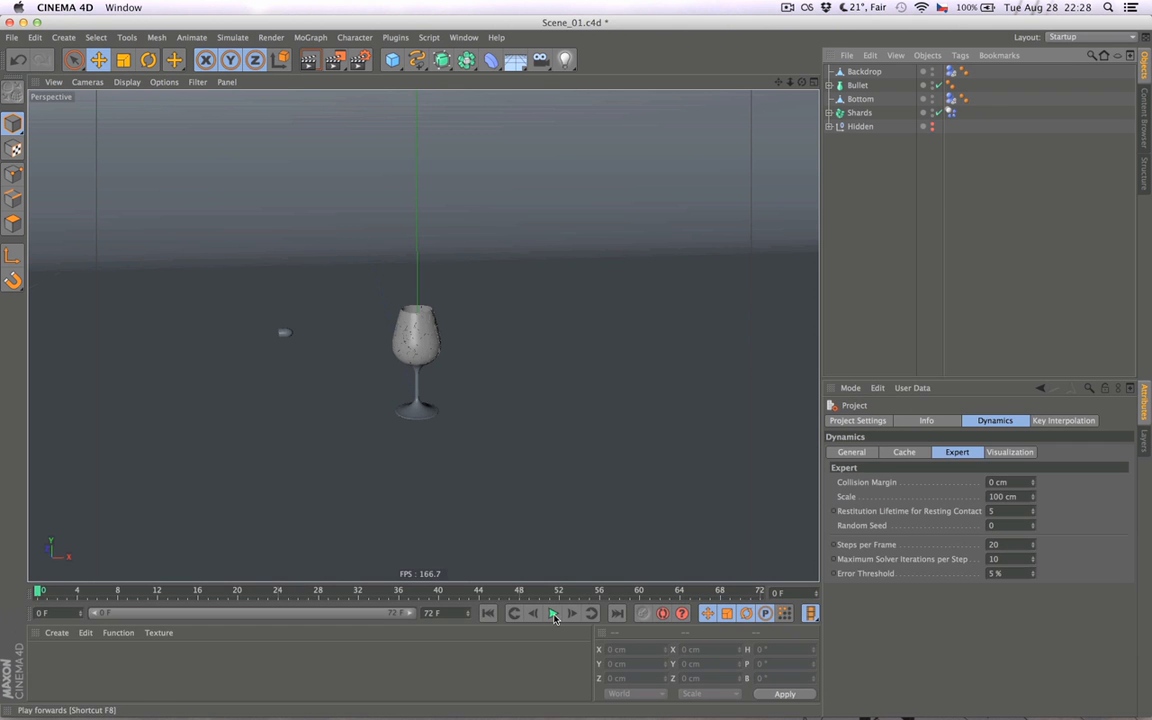
click(554, 614)
click(488, 614)
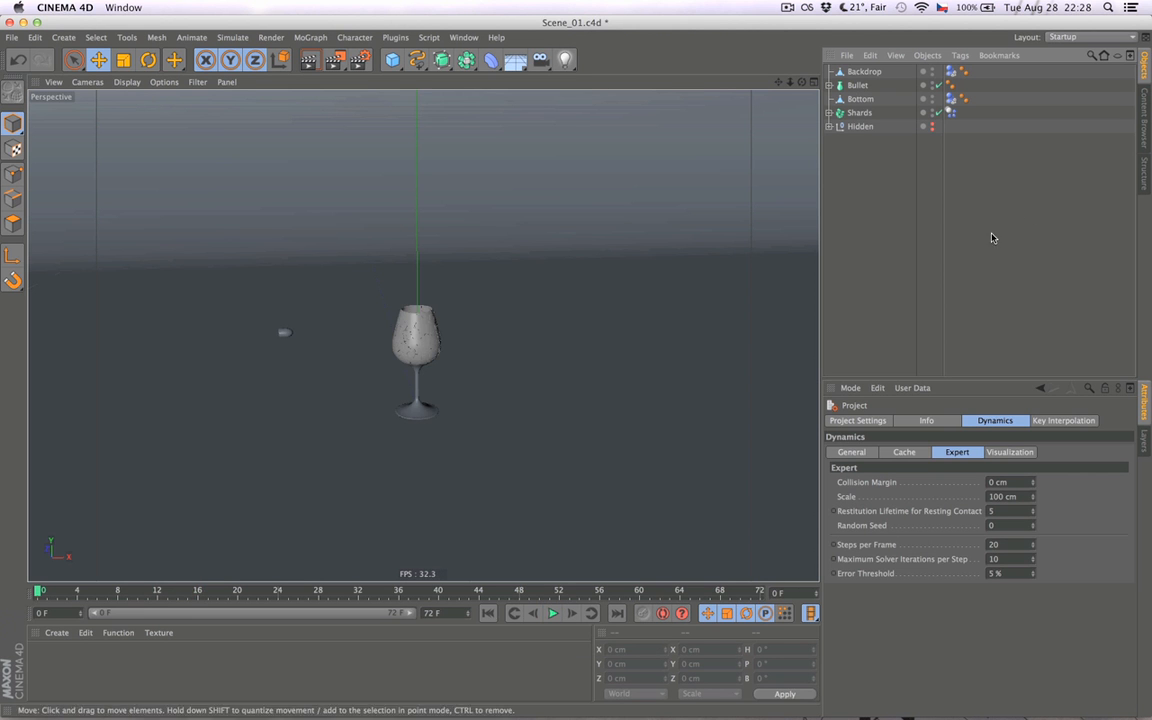
- Review the Dynamics and Collision settings of the Shards, Bottom and Backdrop dynamics body tags together, and clear the selection
click(953, 113)
super+click(953, 99)
super+click(952, 72)
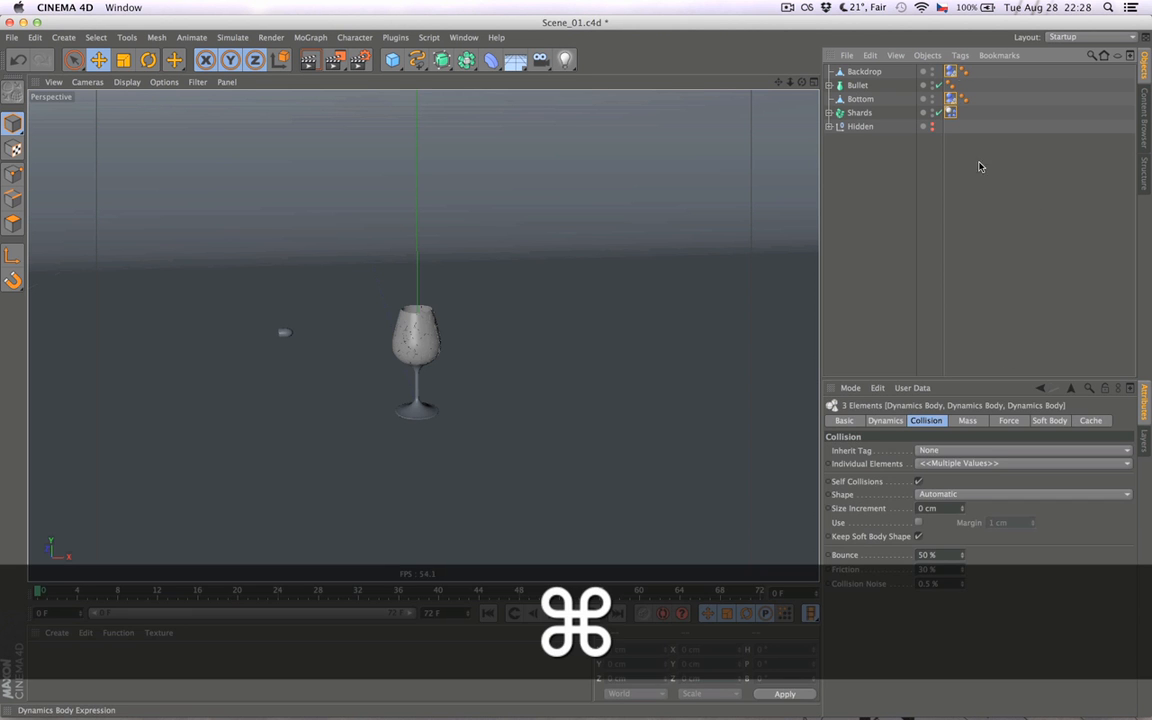
click(885, 421)
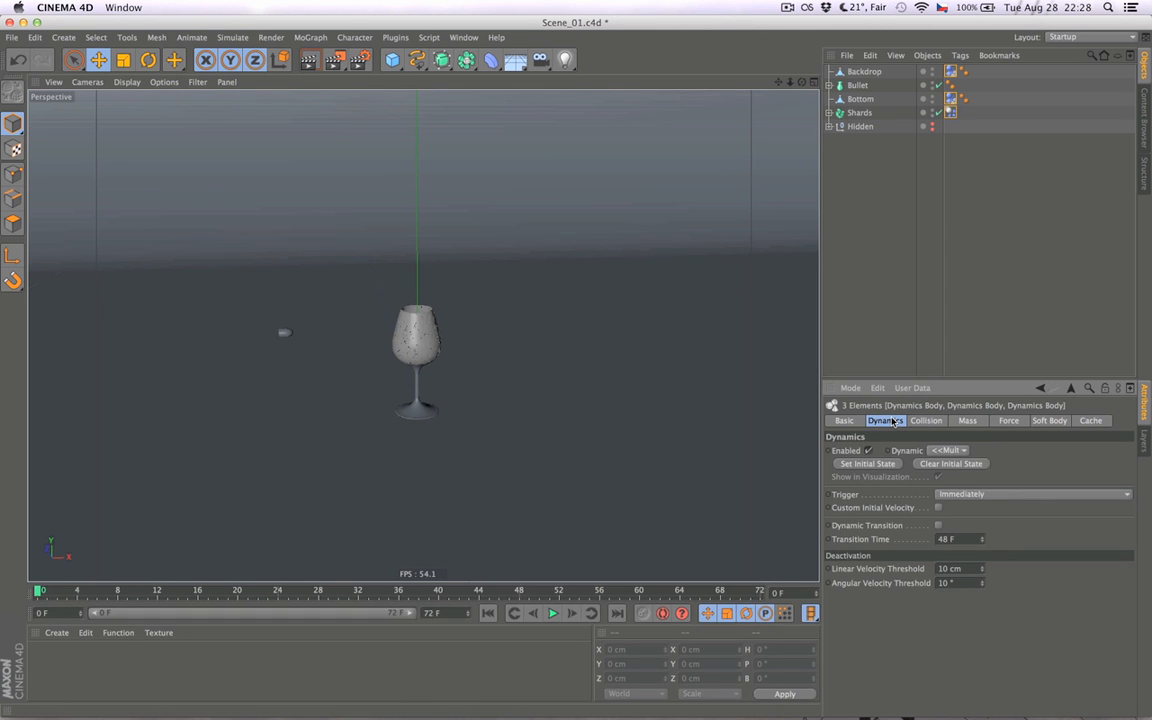
click(943, 447)
click(978, 439)
click(926, 421)
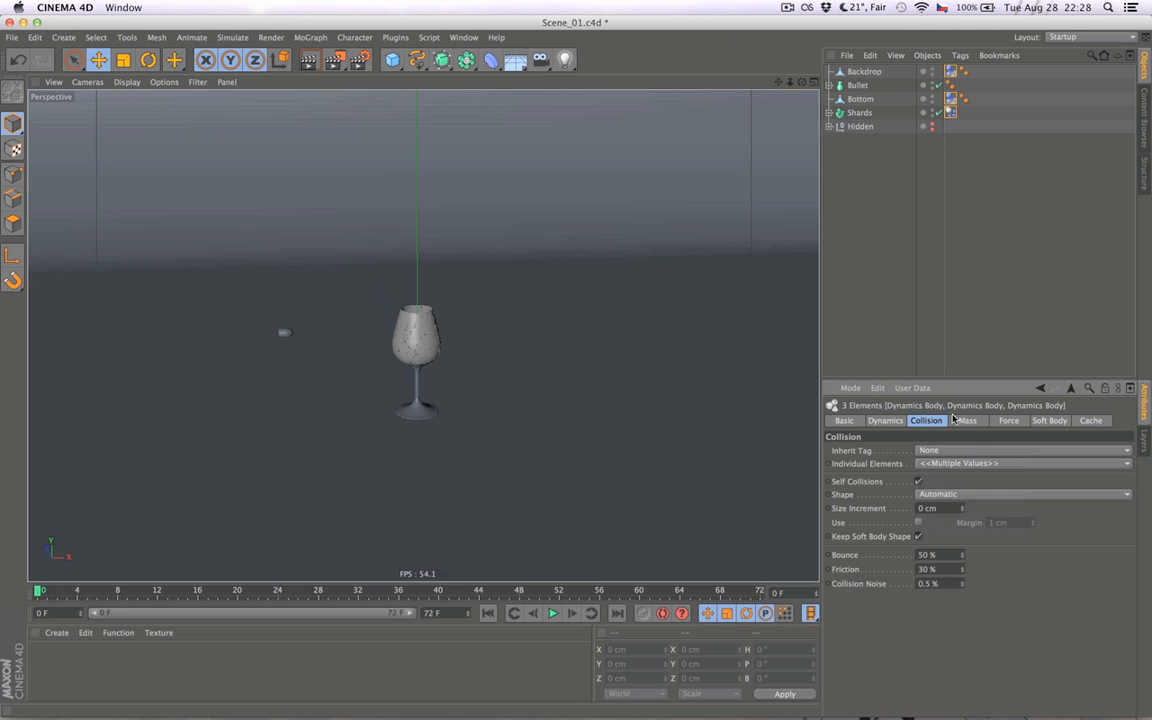
click(889, 280)
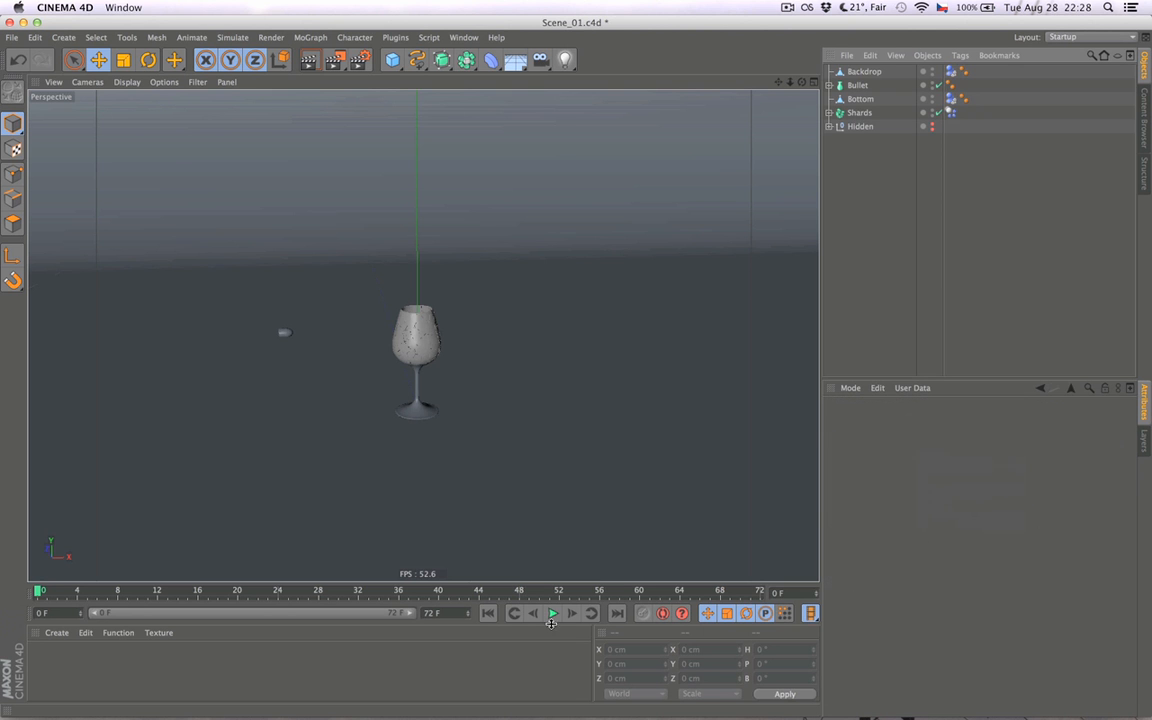
- Set Bounce and Friction to 20% for the Shards, Bottom and Backdrop dynamics body tags together
click(951, 115)
super+click(951, 100)
super+click(951, 73)
click(964, 422)
click(937, 422)
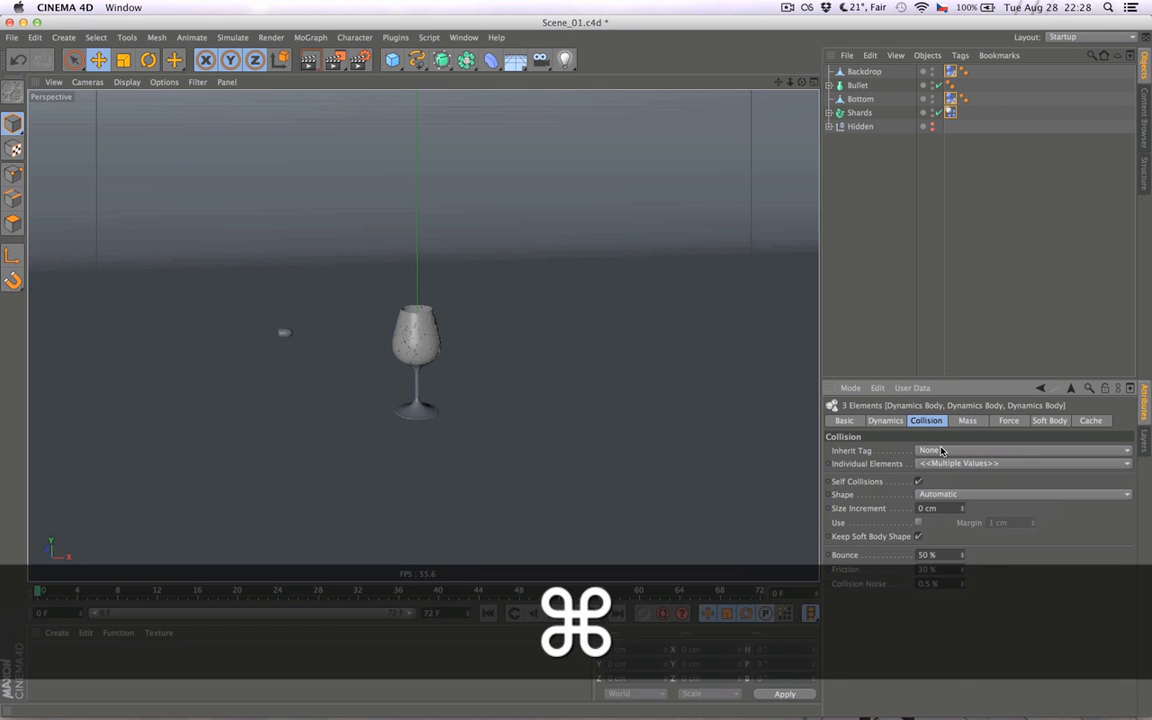
double_click(929, 555)
text(020)
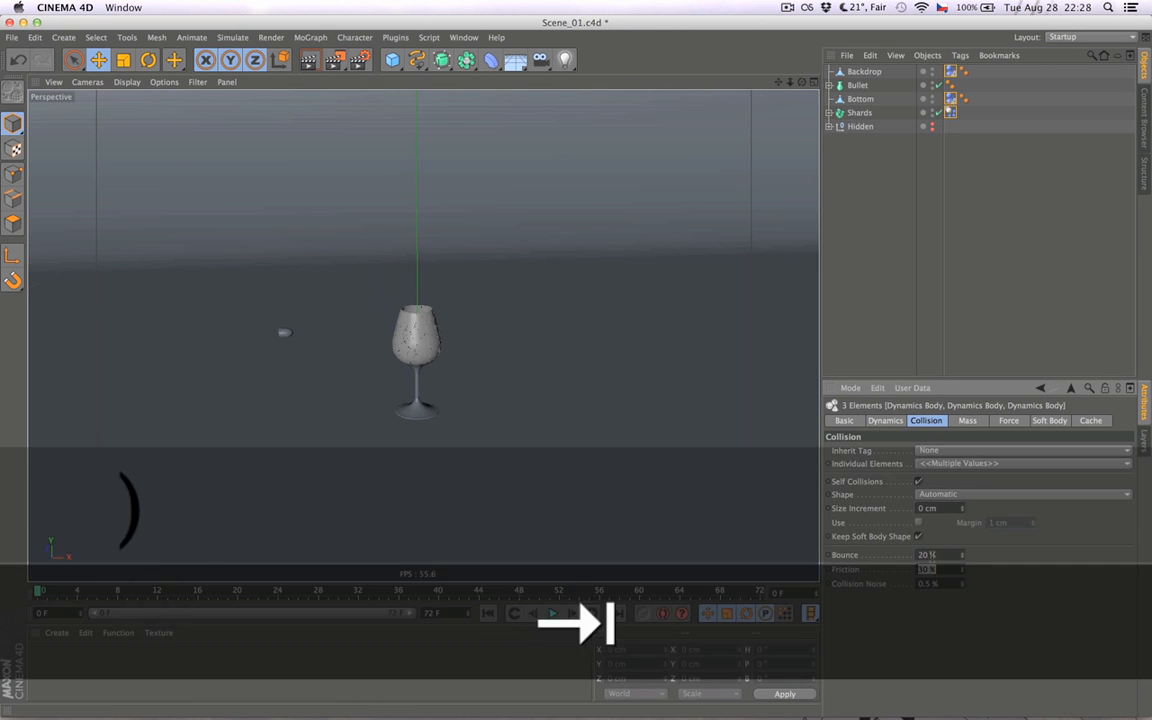
key(Tab)
key(Return)
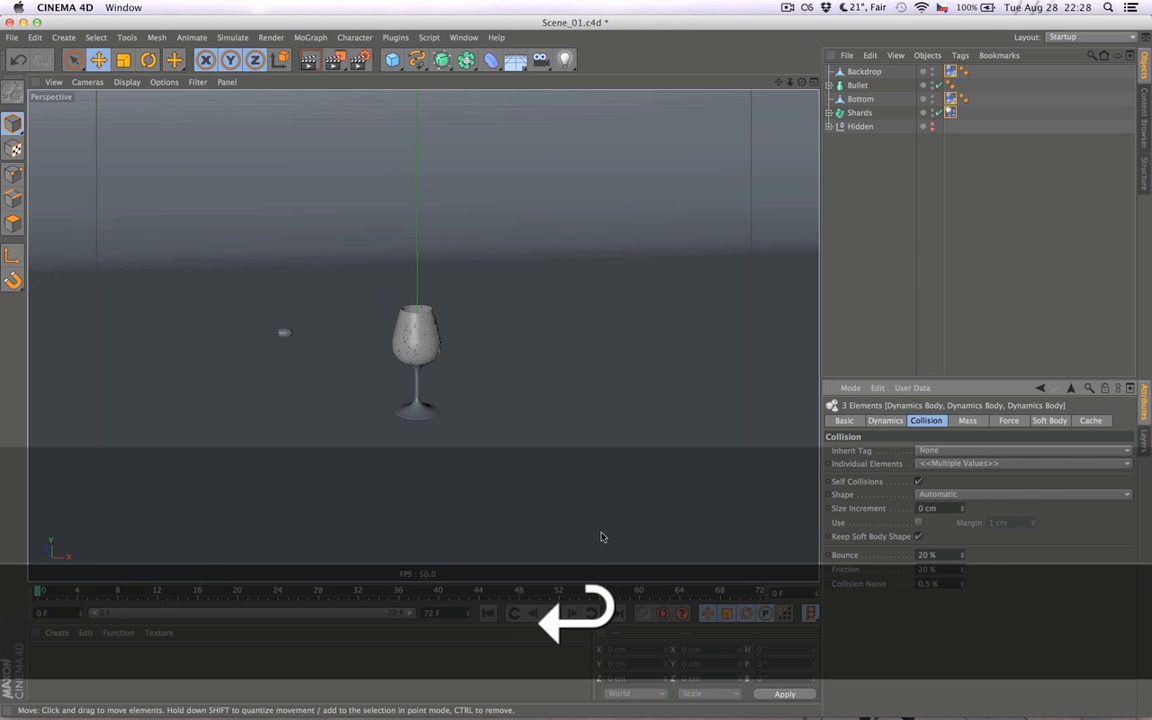
- Play the simulation, step through it frame by frame with the whole backdrop in sight, and return to the first frame
click(553, 612)
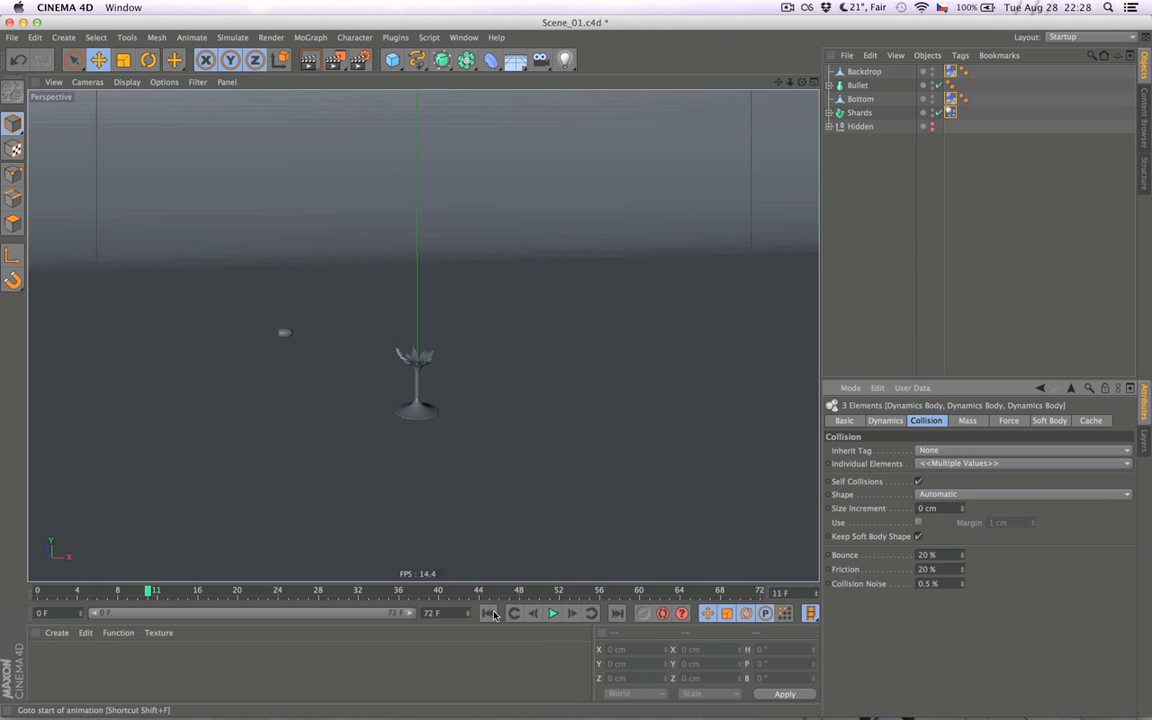
alt+right_drag(455, 520, 275, 527)
alt+right_drag(414, 525, 361, 511)
alt+middle_drag(491, 515, 483, 375)
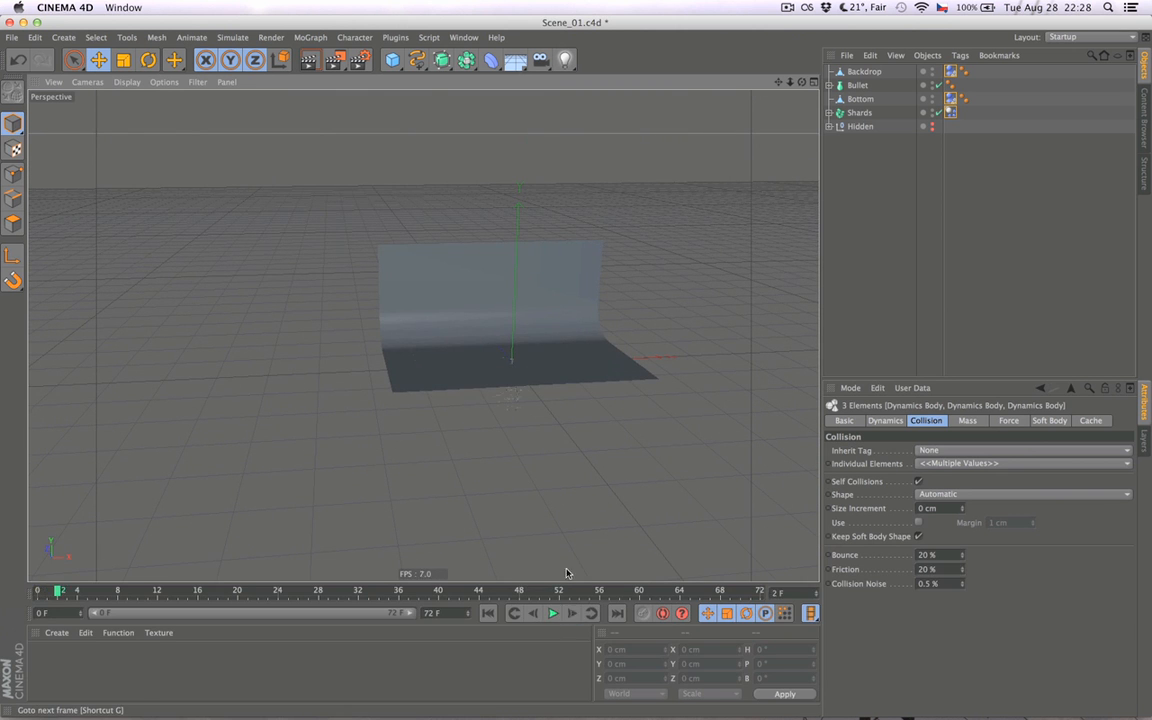
click(572, 614)
click(572, 614)
click(572, 614)
click(572, 614)
click(572, 614)
click(572, 614)
click(572, 614)
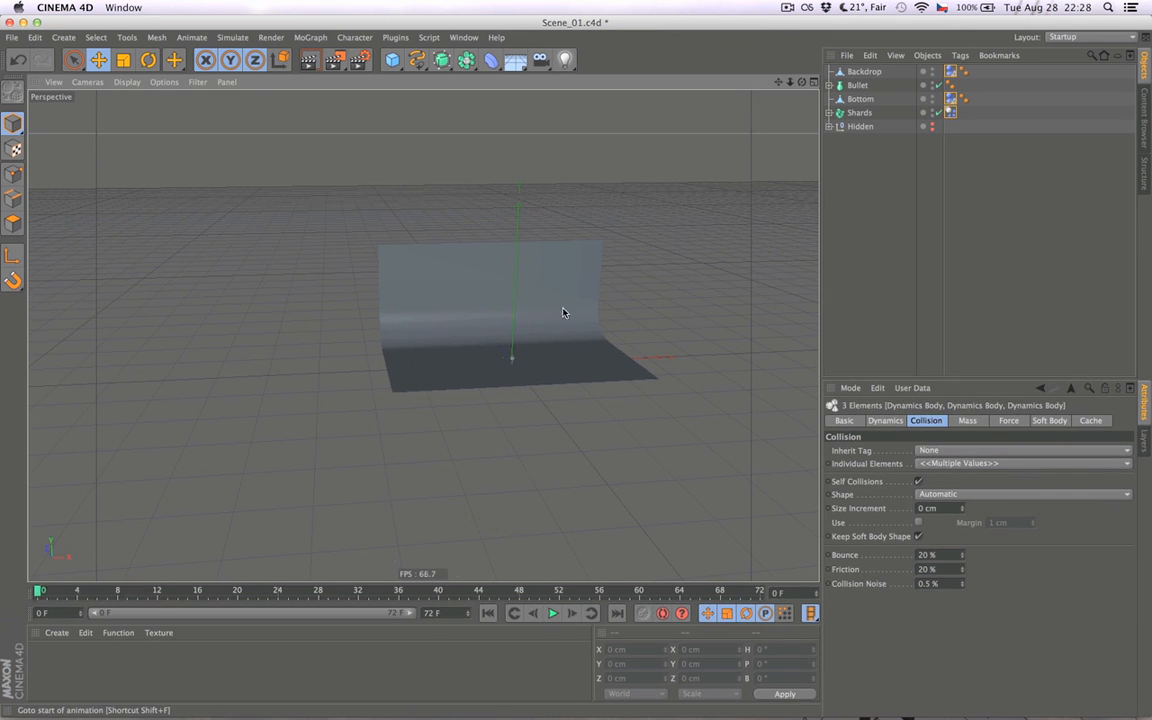
- Set the collision Shape of the Bottom and Backdrop dynamics body tags to Static Mesh
alt+right_drag(532, 350, 758, 252)
click(933, 177)
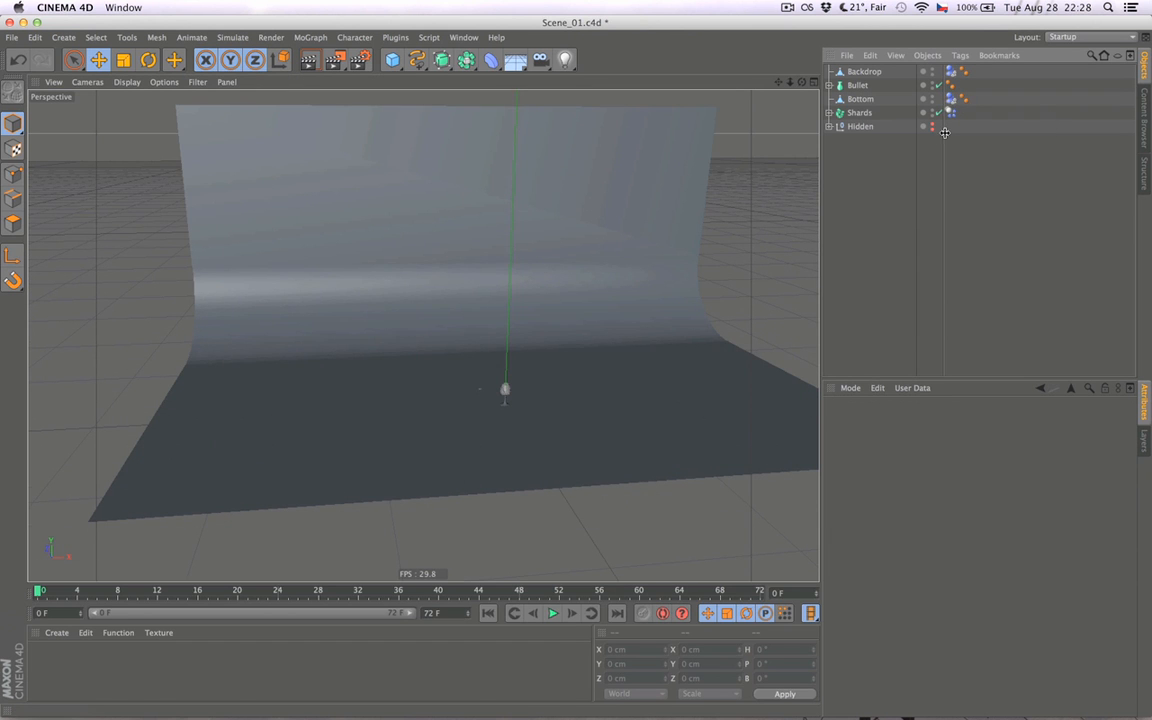
click(950, 99)
super+click(950, 72)
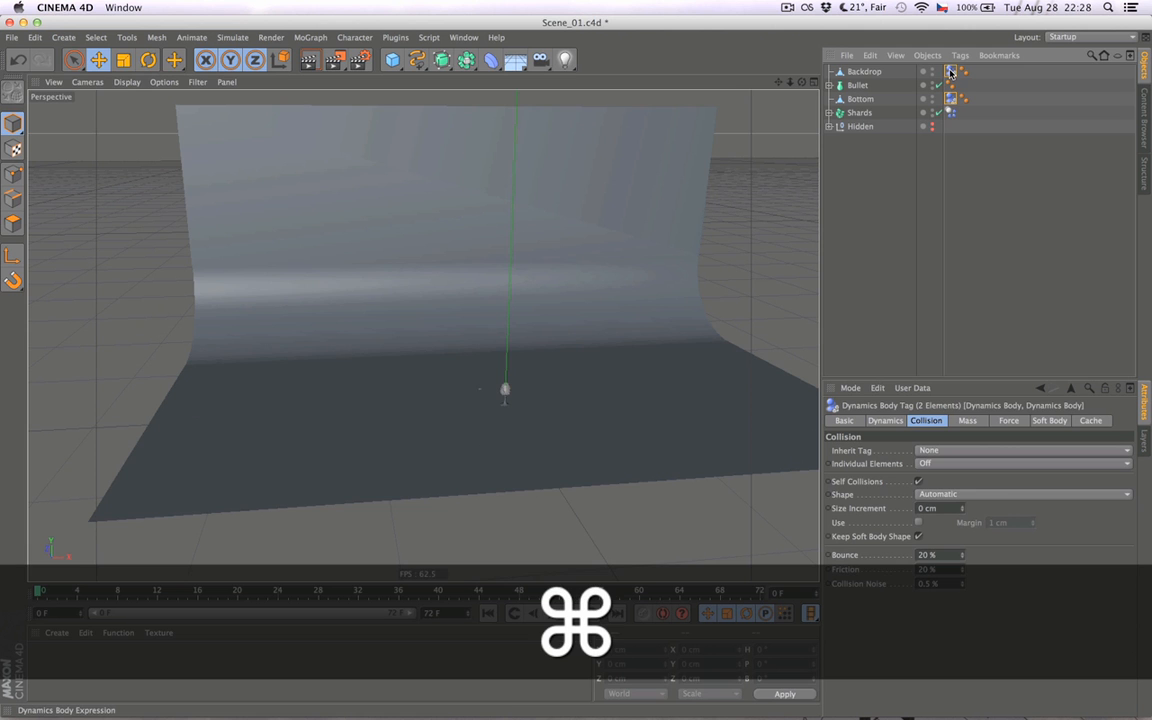
alt+right_drag(453, 370, 670, 397)
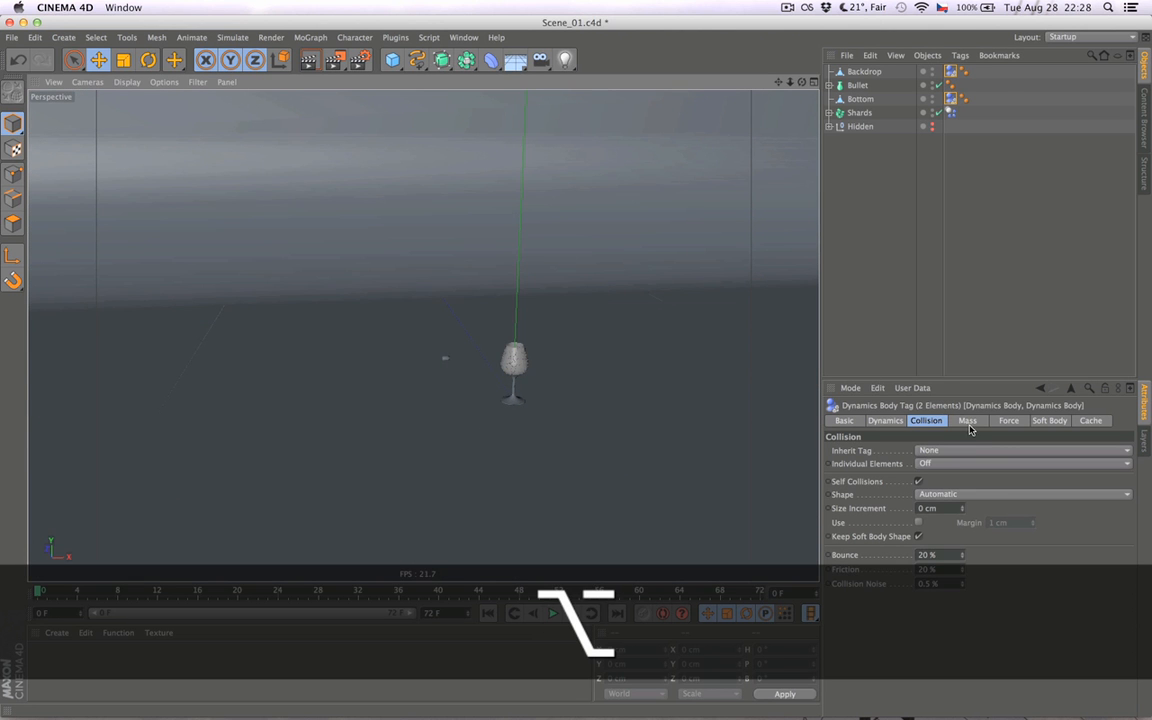
click(930, 495)
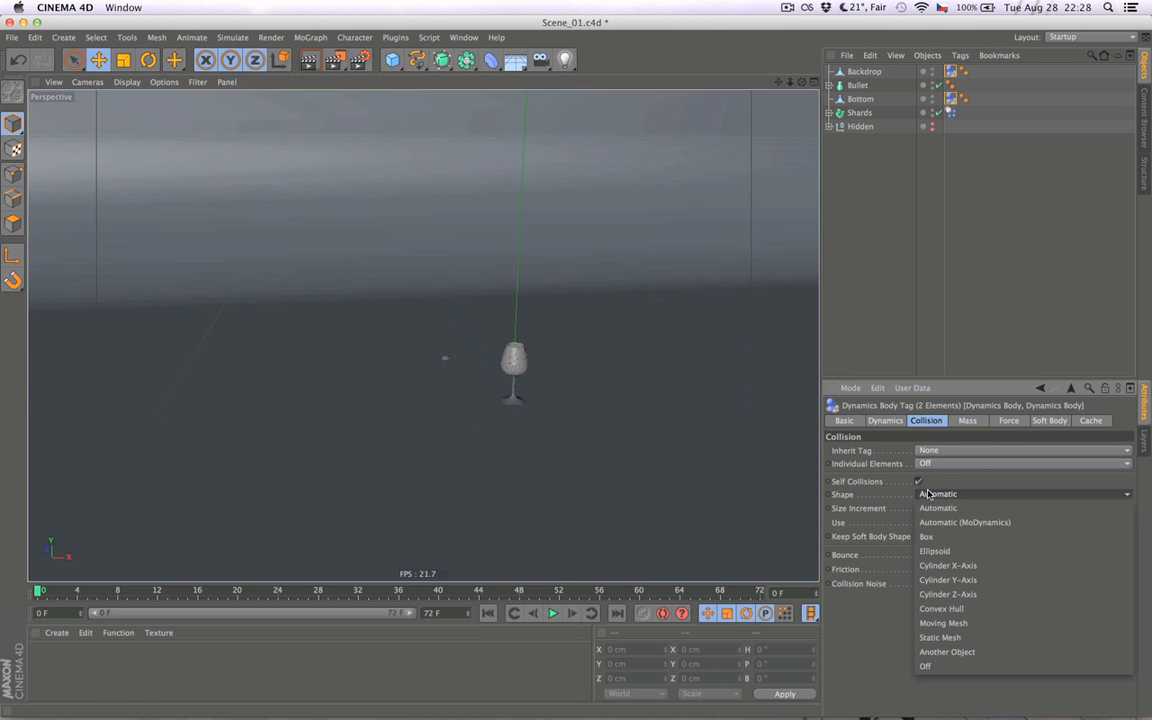
click(948, 638)
- Examine the backdrop and glass from several angles, review the collision Shape options of the Bottom and Backdrop tags, and clear the selection
mouse_move(653, 465)
alt+mouse_down()
mouse_move(704, 455)
mouse_move(652, 454)
alt+mouse_up()
alt+right_drag(652, 454, 650, 453)
alt+right_drag(579, 442, 342, 404)
alt+drag(342, 404, 573, 400)
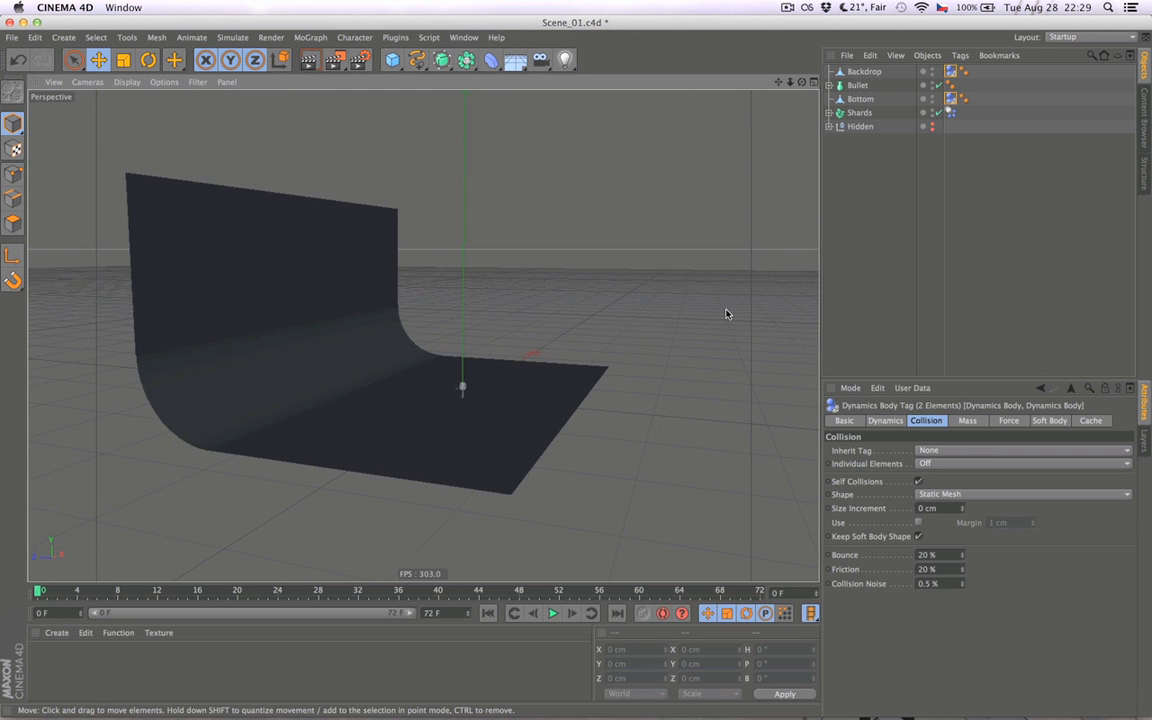
click(935, 494)
click(942, 496)
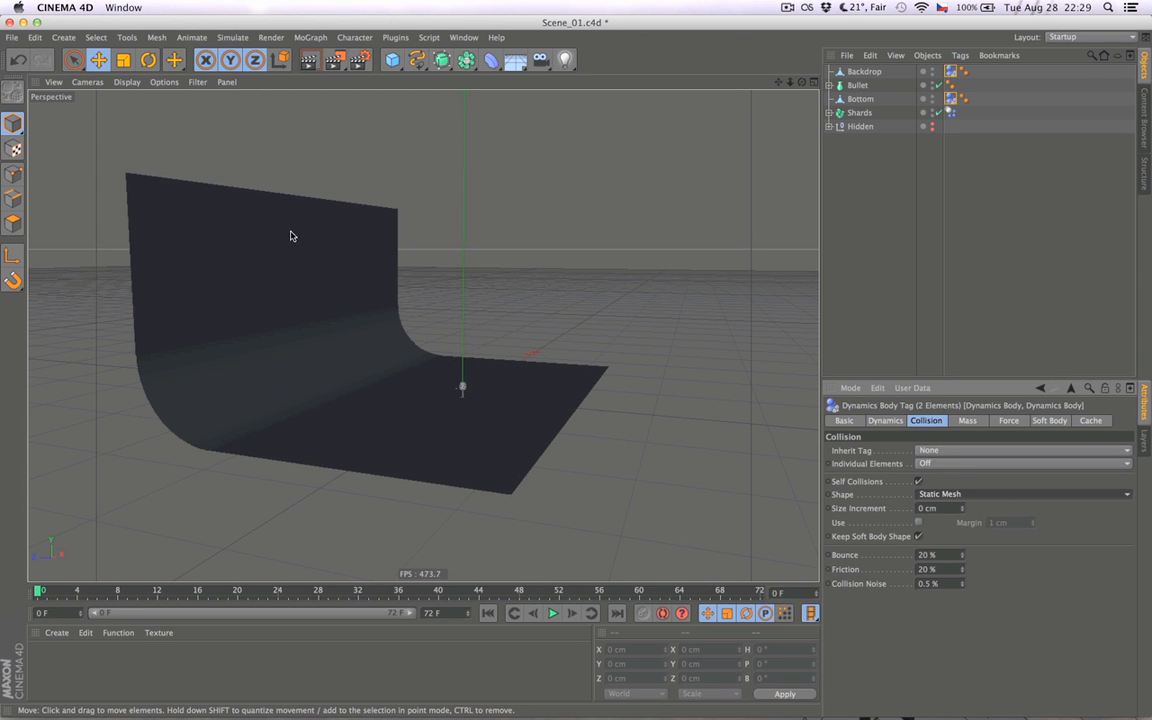
alt+drag(435, 424, 477, 385)
alt+right_drag(509, 391, 753, 377)
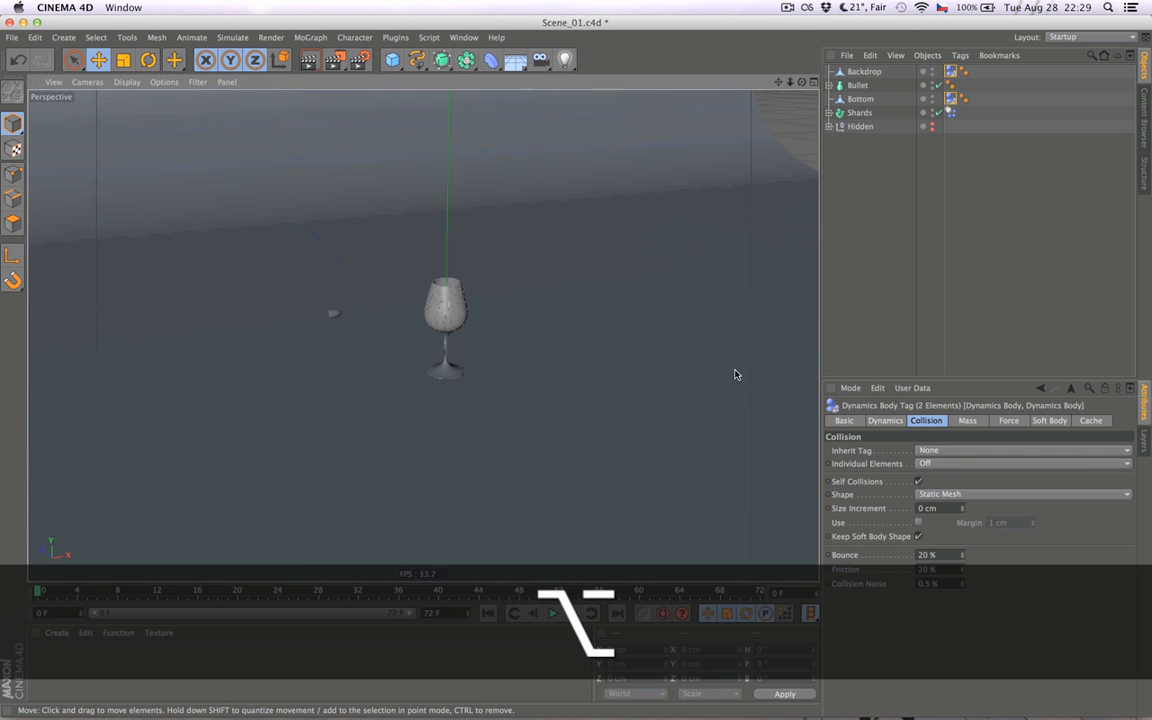
alt+middle_drag(468, 404, 469, 434)
click(942, 499)
click(943, 500)
click(884, 361)
alt+drag(506, 400, 450, 399)
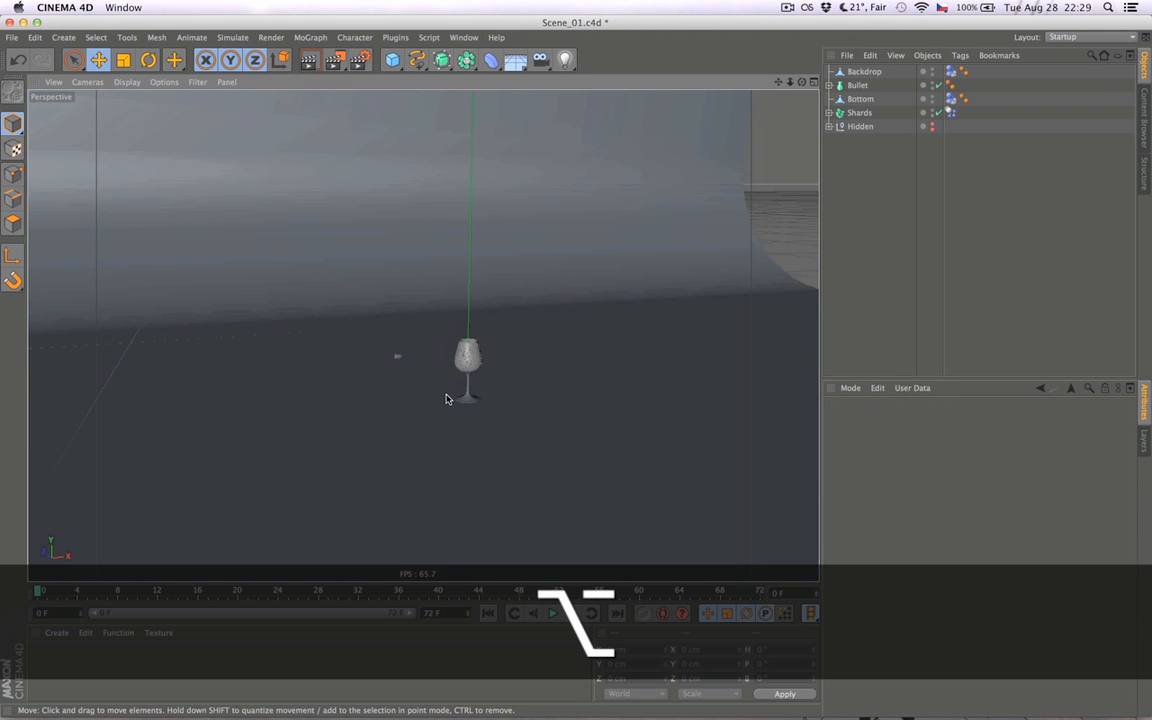
- Play the simulation with the Static Mesh collision shapes and return to the first frame
click(553, 614)
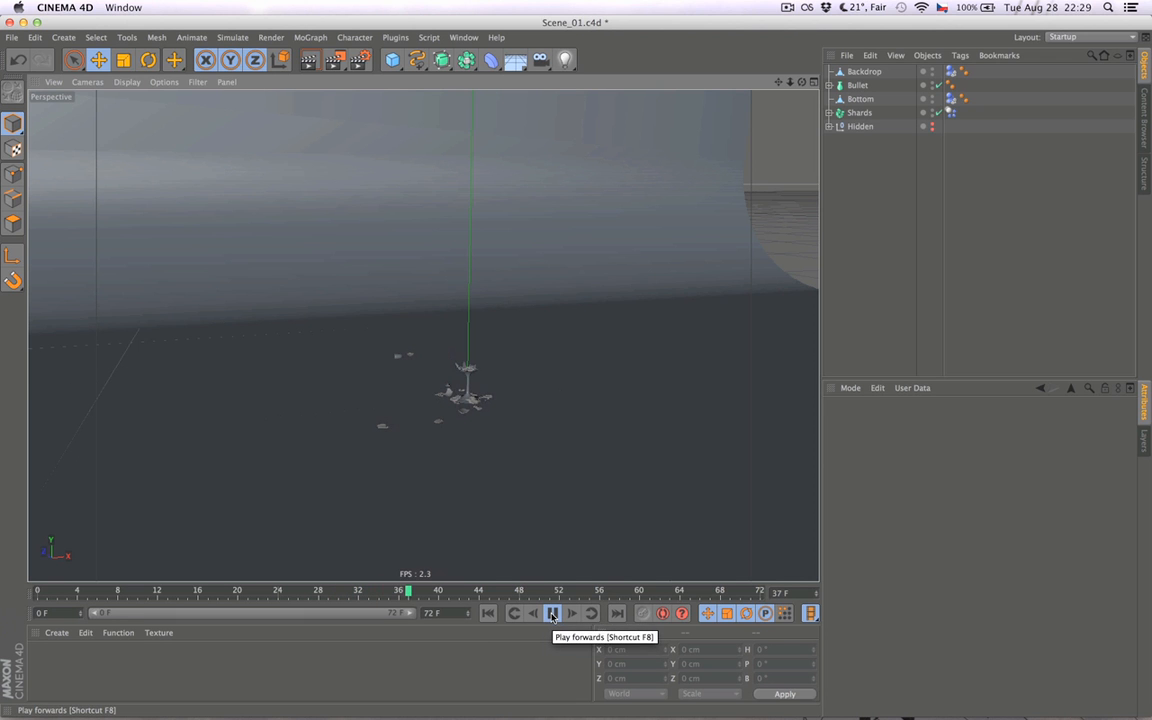
click(488, 614)
click(556, 615)
click(487, 613)
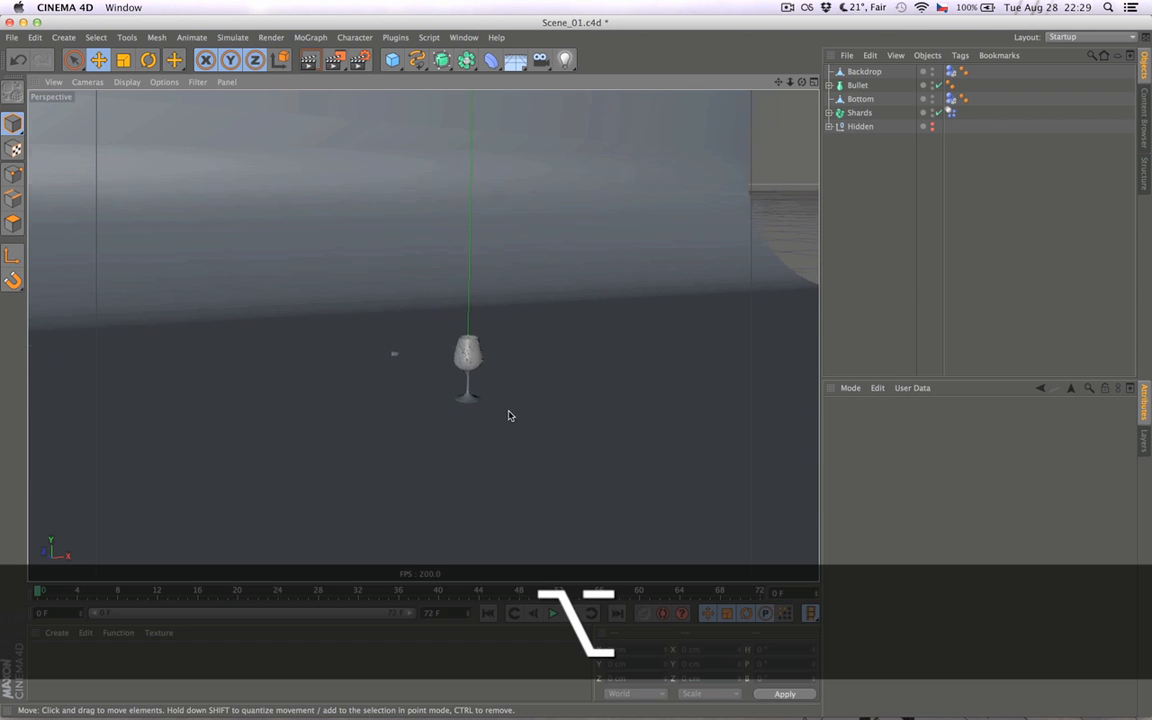
- Examine the glass and its Shards object, and review the collision Shape options of the Shards dynamics body tag
alt+right_drag(491, 416, 530, 414)
alt+middle_drag(489, 401, 481, 430)
alt+drag(462, 431, 483, 460)
alt+middle_drag(484, 460, 472, 402)
alt+right_drag(447, 423, 484, 421)
alt+drag(483, 421, 501, 447)
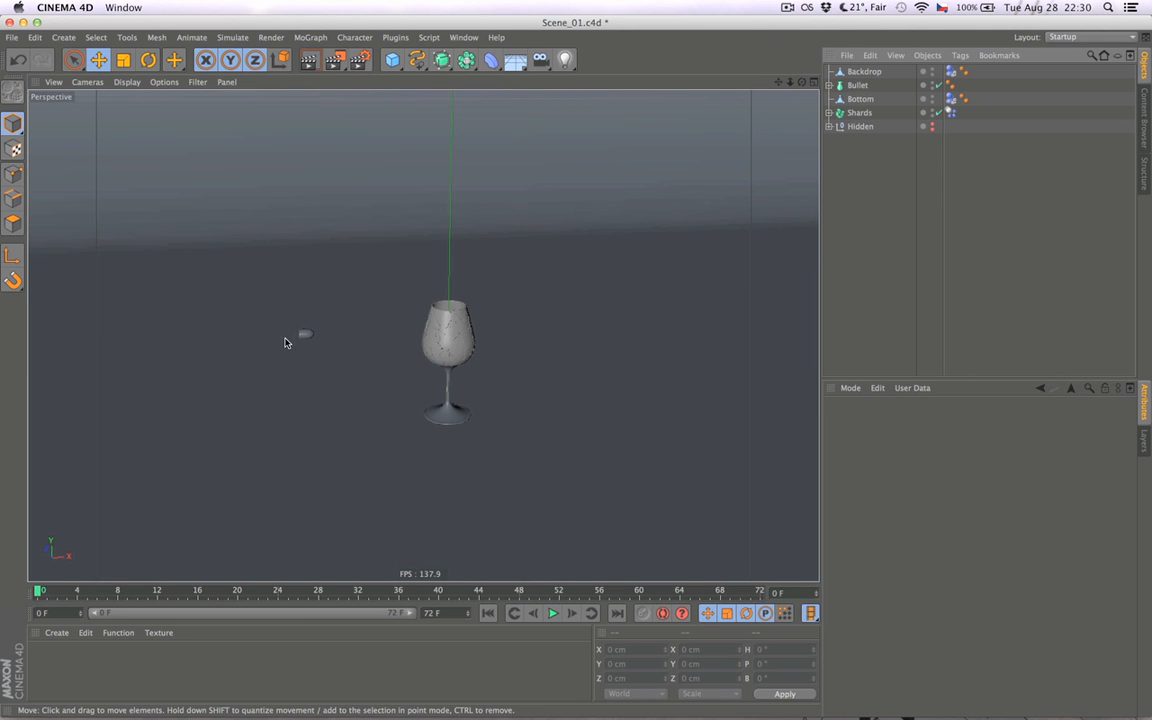
click(862, 113)
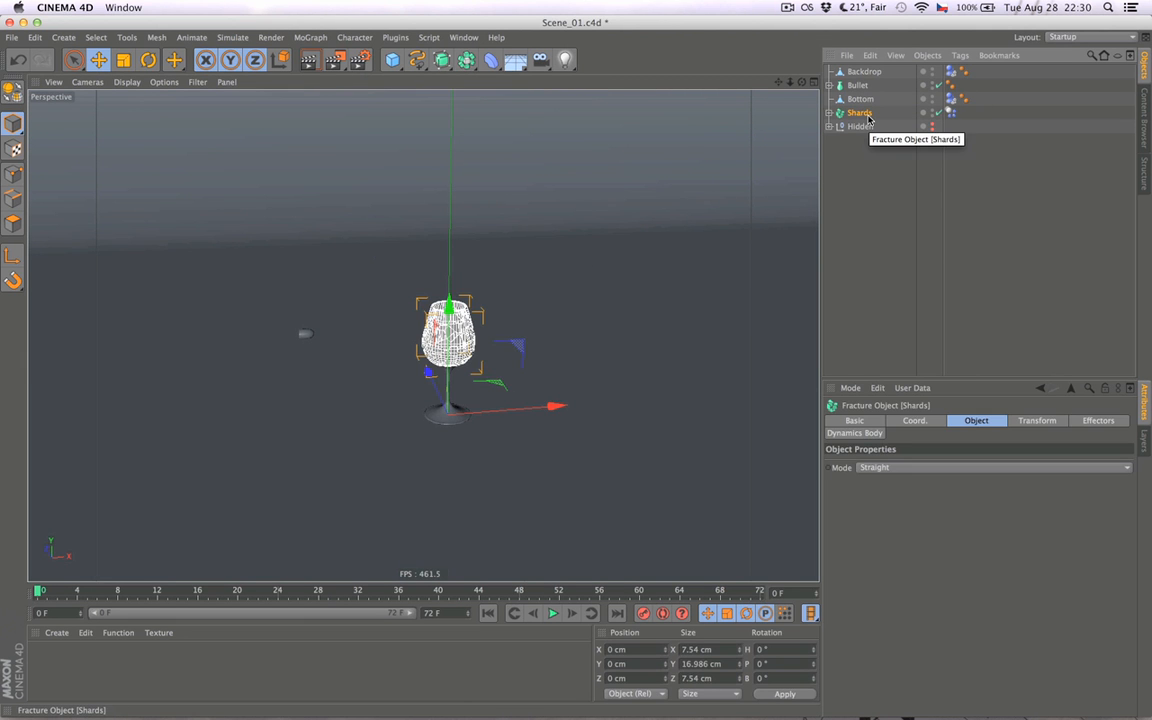
alt+drag(569, 298, 458, 350)
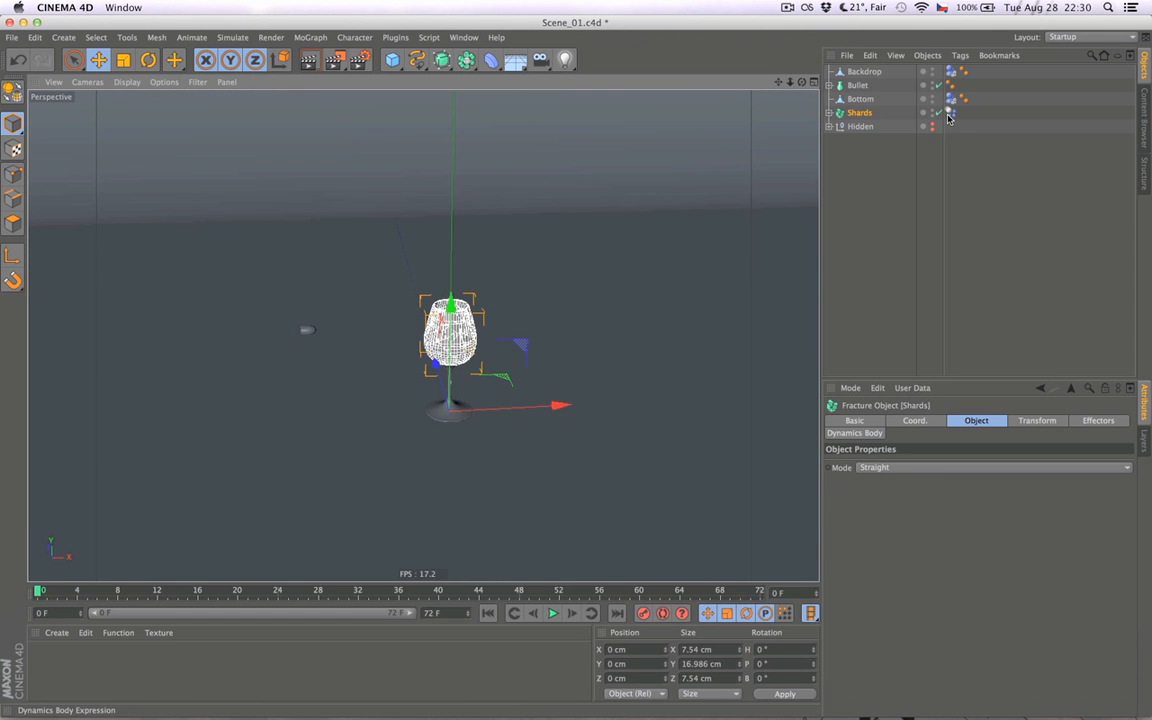
click(950, 113)
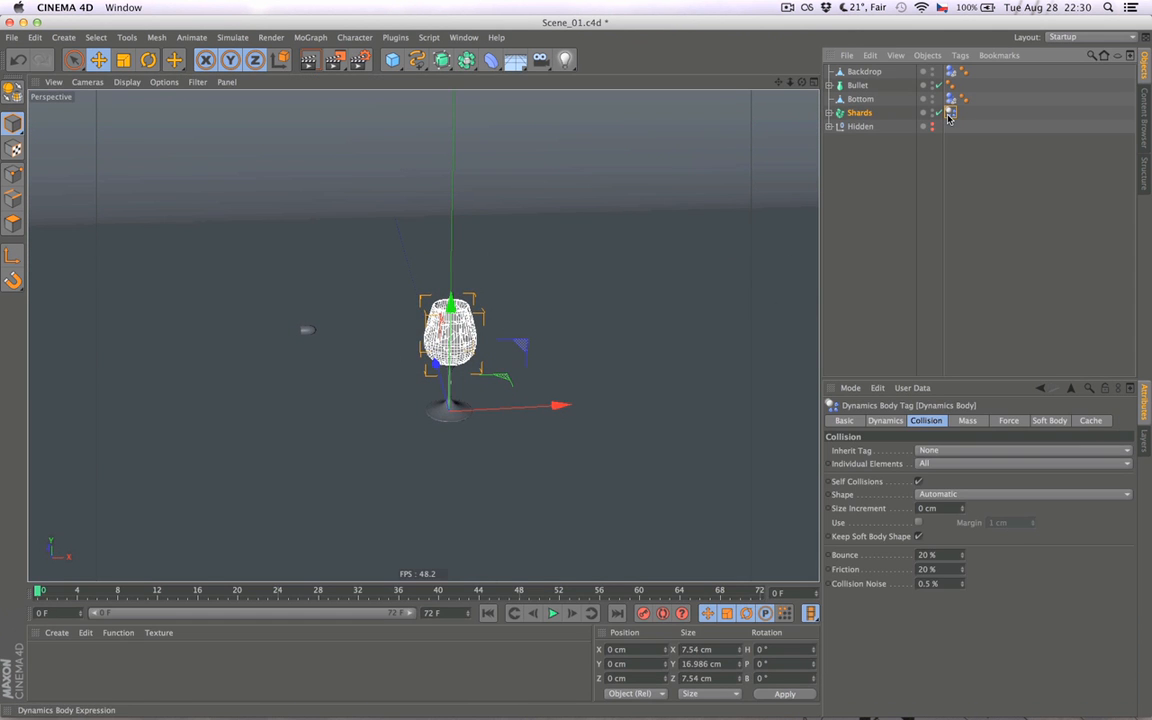
click(941, 495)
click(941, 495)
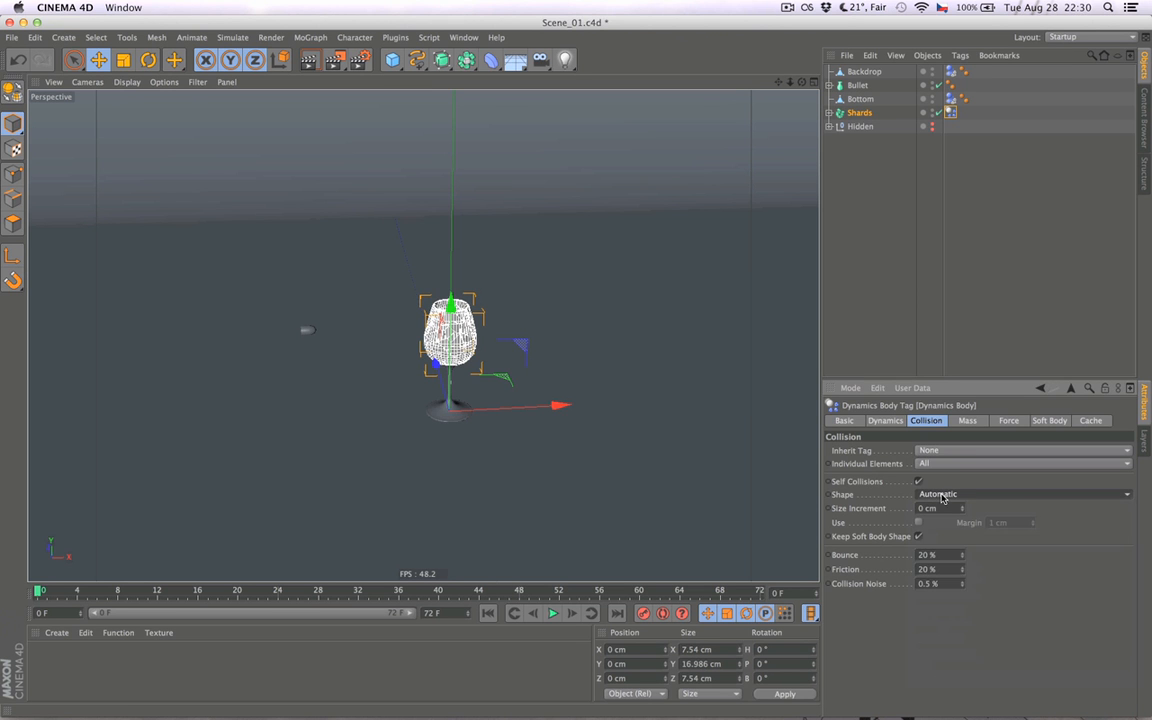
- Set the Trigger of the Shards dynamics body tag to On Collision and clear the selection
click(885, 421)
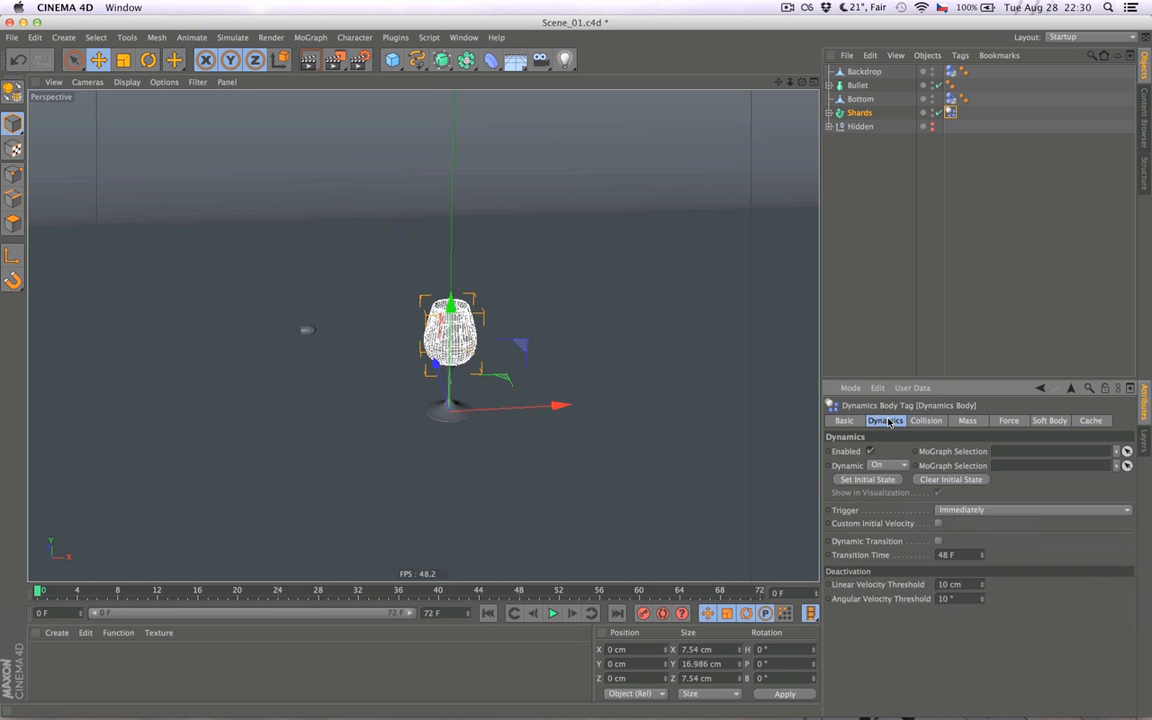
click(976, 511)
click(972, 549)
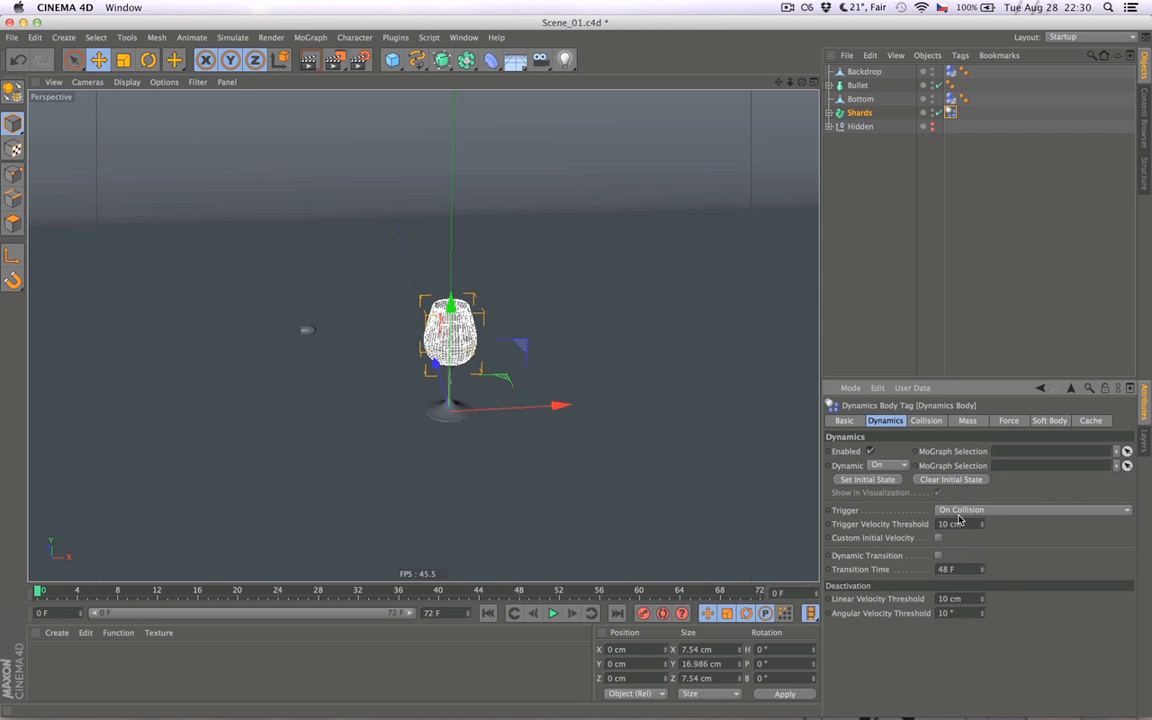
click(889, 327)
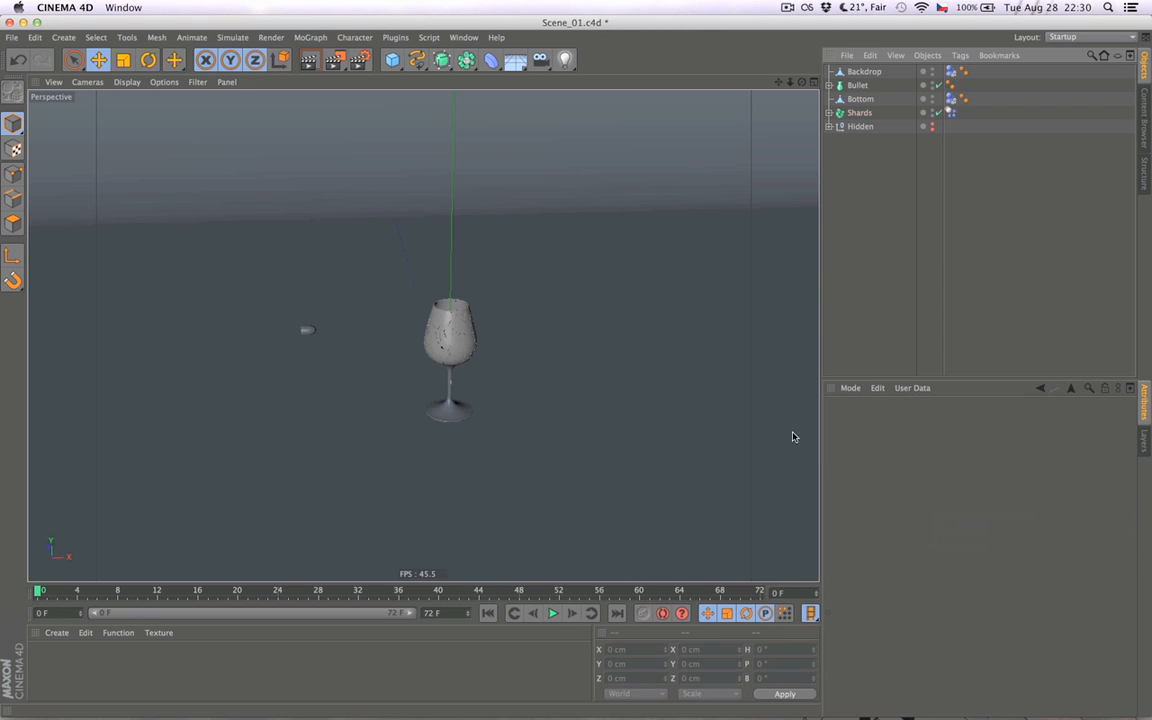
- Play the simulation with the On Collision trigger and return to the first frame
click(550, 616)
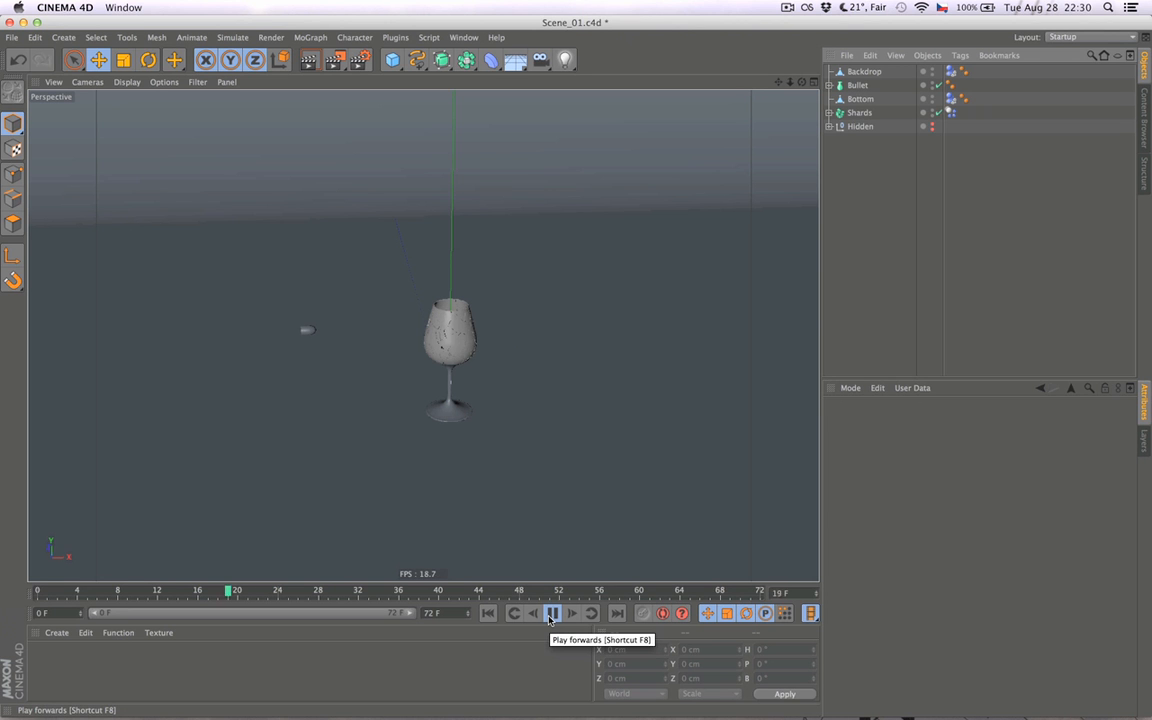
click(550, 620)
click(489, 615)
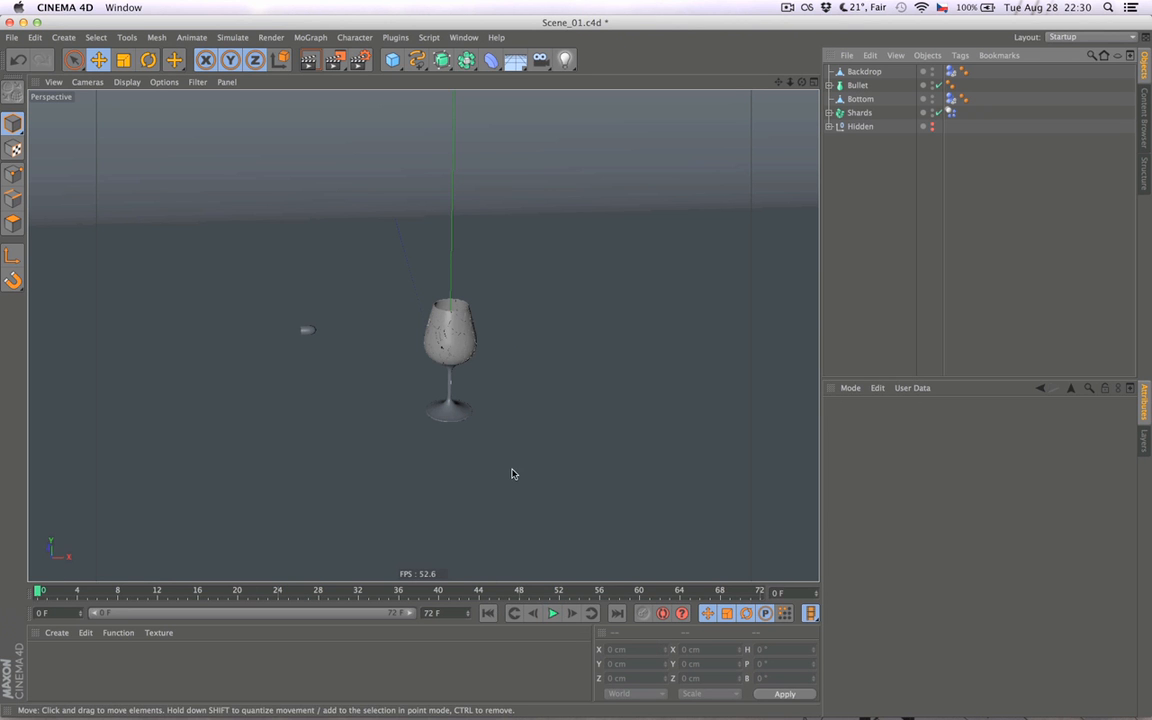
- Place the Bullet object inside a new MoGraph Fracture object
alt+drag(459, 398, 457, 374)
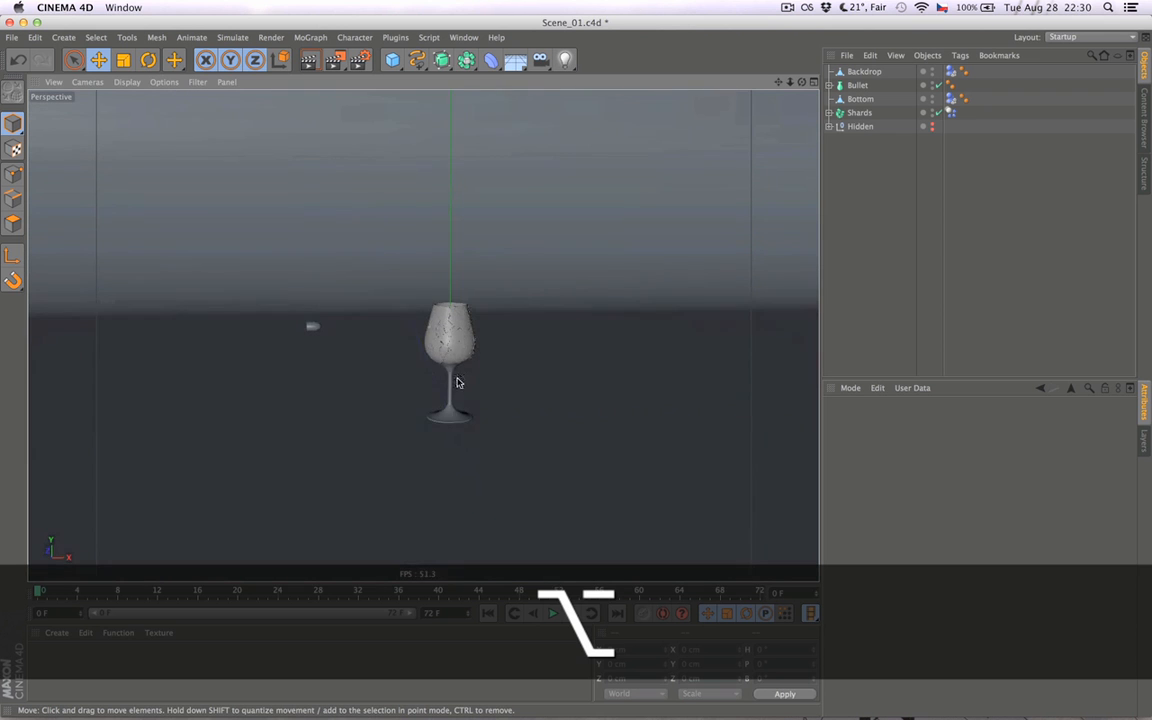
mouse_move(462, 427)
alt+mouse_down()
mouse_move(481, 427)
mouse_move(455, 414)
mouse_move(447, 440)
mouse_move(465, 453)
mouse_move(458, 437)
alt+mouse_up()
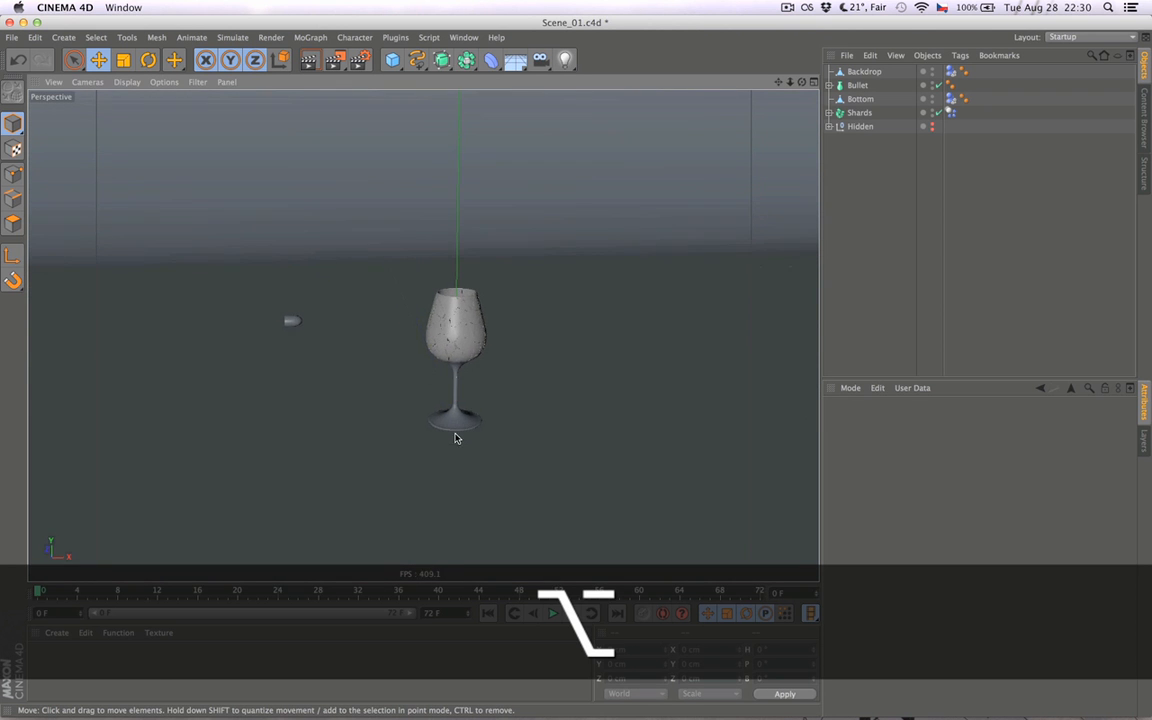
click(854, 100)
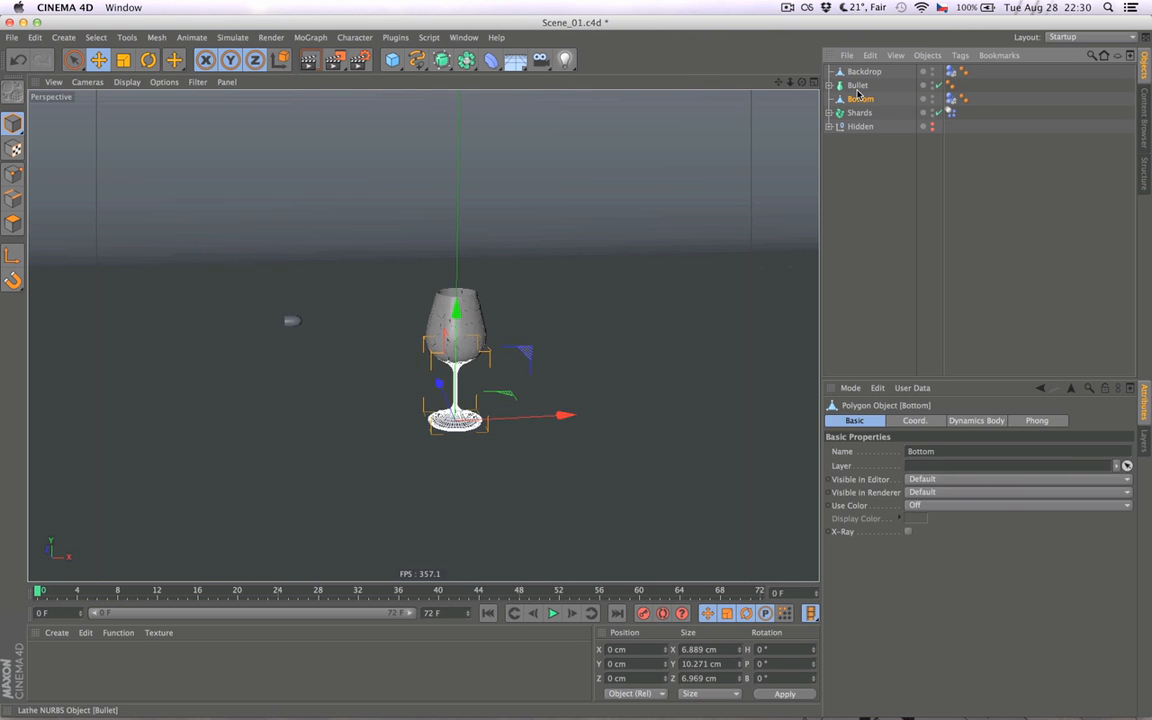
click(291, 320)
drag(297, 404, 297, 424)
alt+drag(376, 441, 344, 441)
click(1104, 223)
click(858, 85)
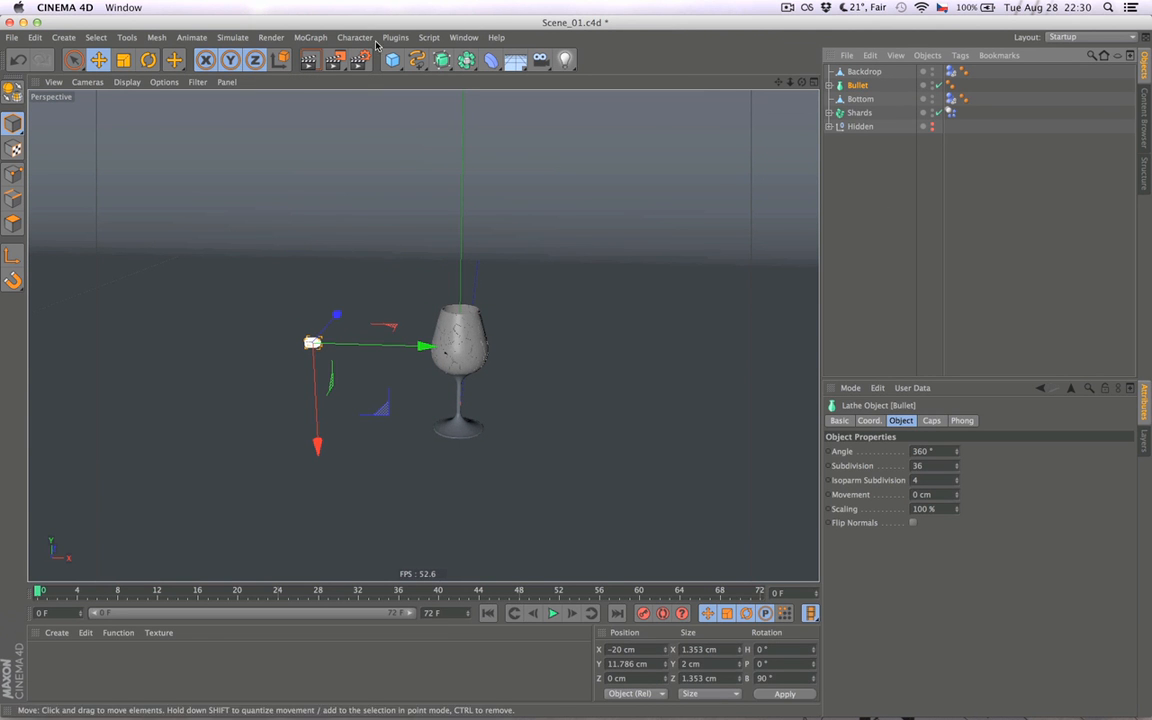
click(310, 37)
click(341, 173)
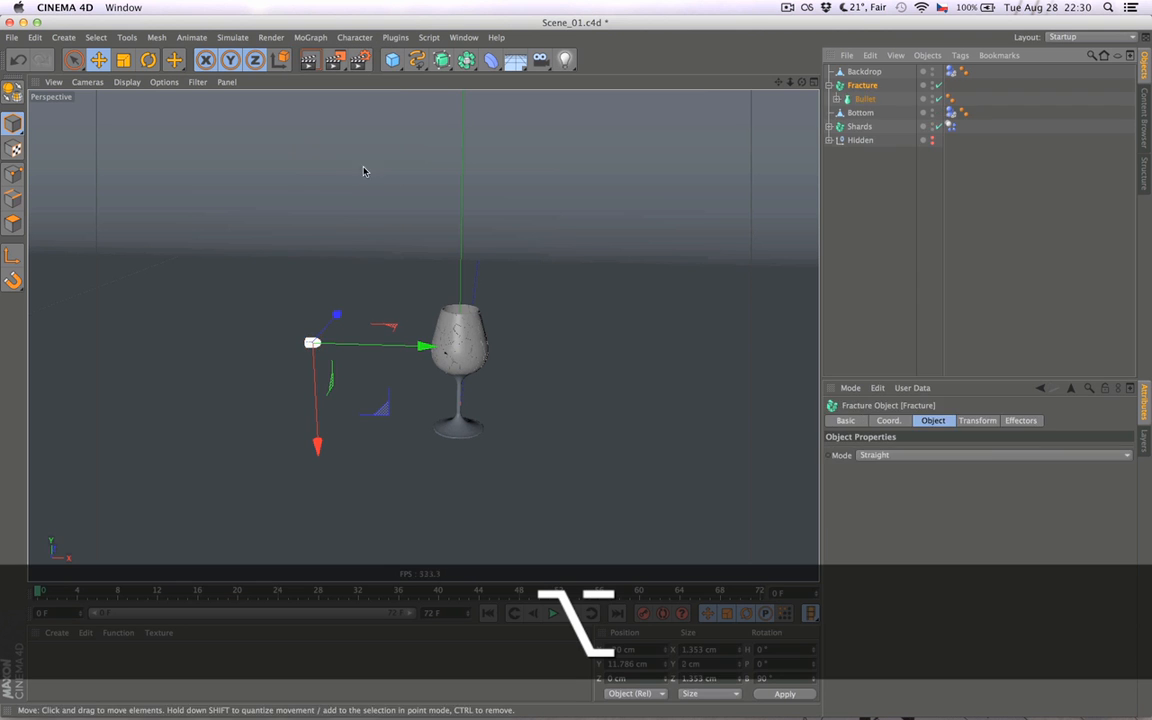
- Add a Rigid Body simulation tag to the Fracture object and show the tag's collision settings
click(1023, 193)
right_click(846, 86)
click(845, 88)
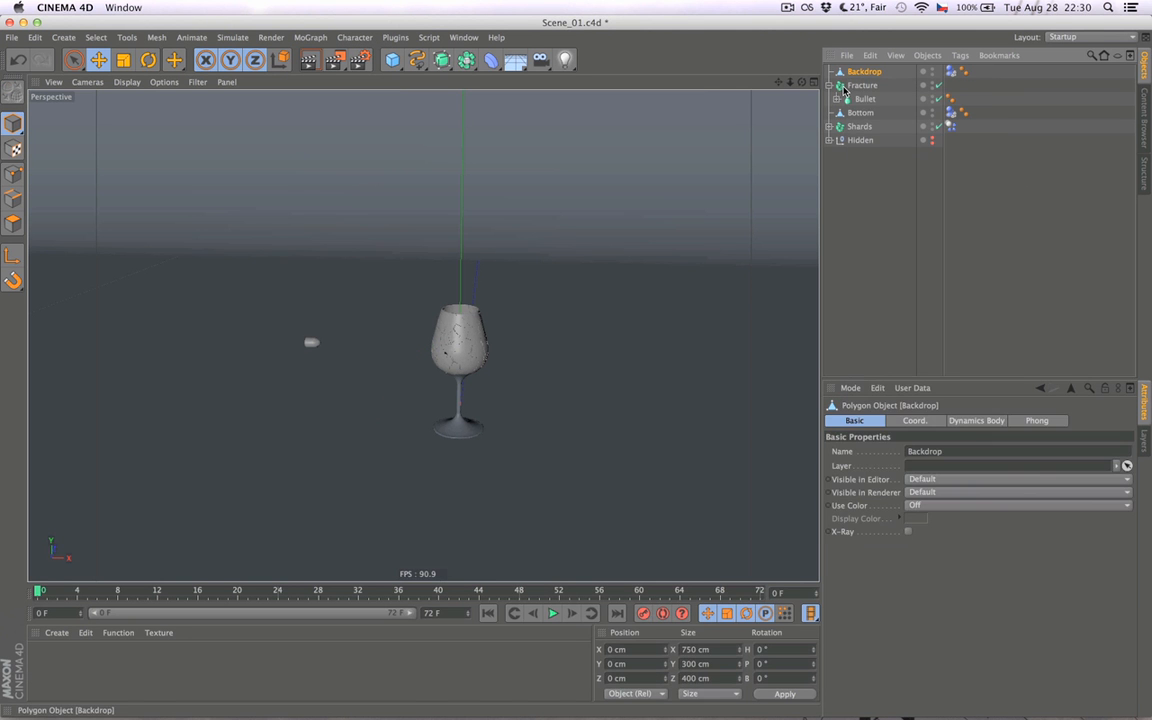
click(869, 87)
click(912, 193)
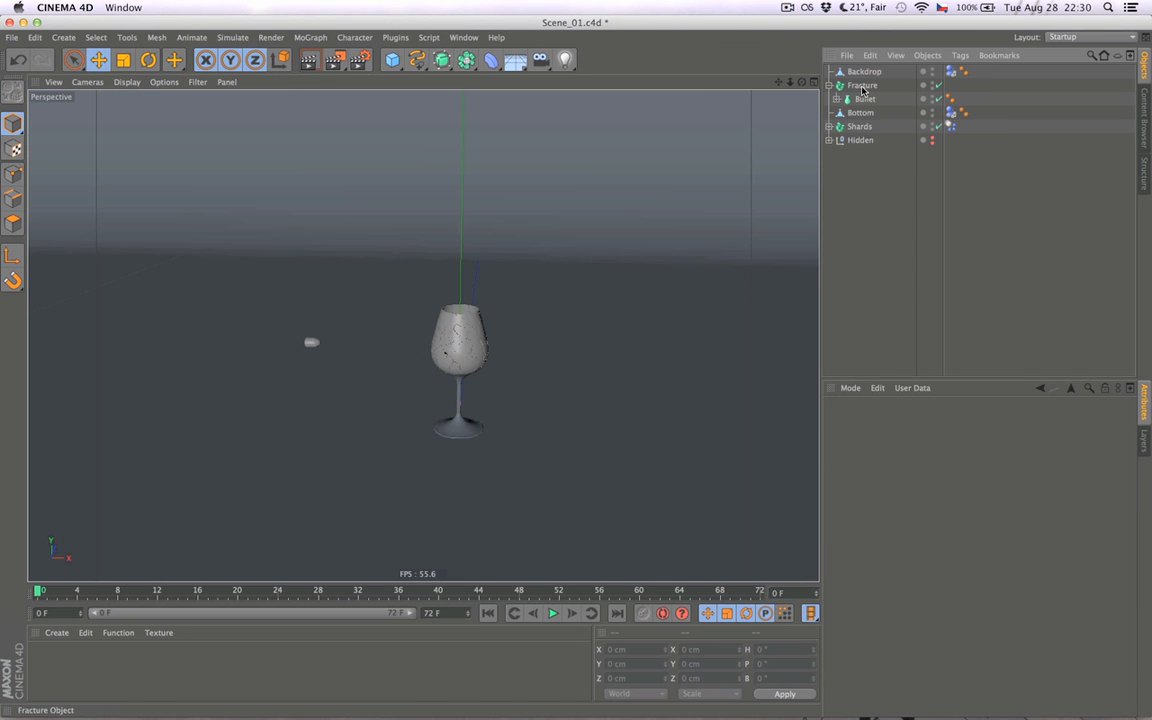
click(862, 86)
right_click(862, 88)
click(842, 91)
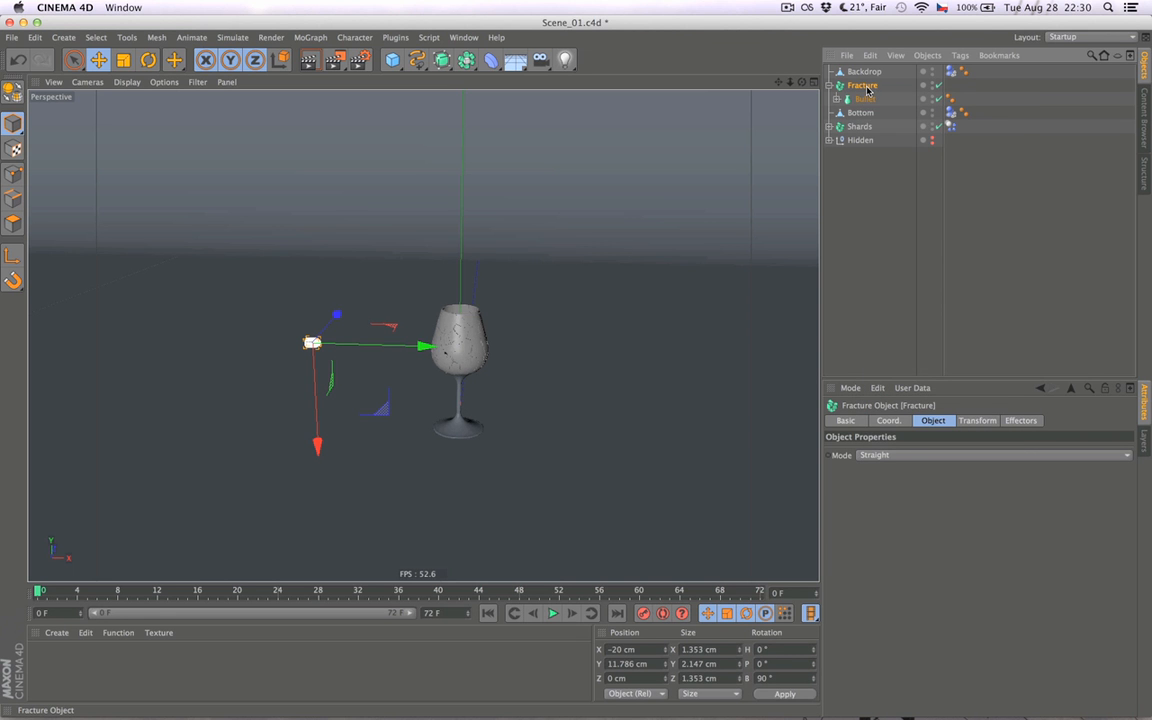
right_click(867, 88)
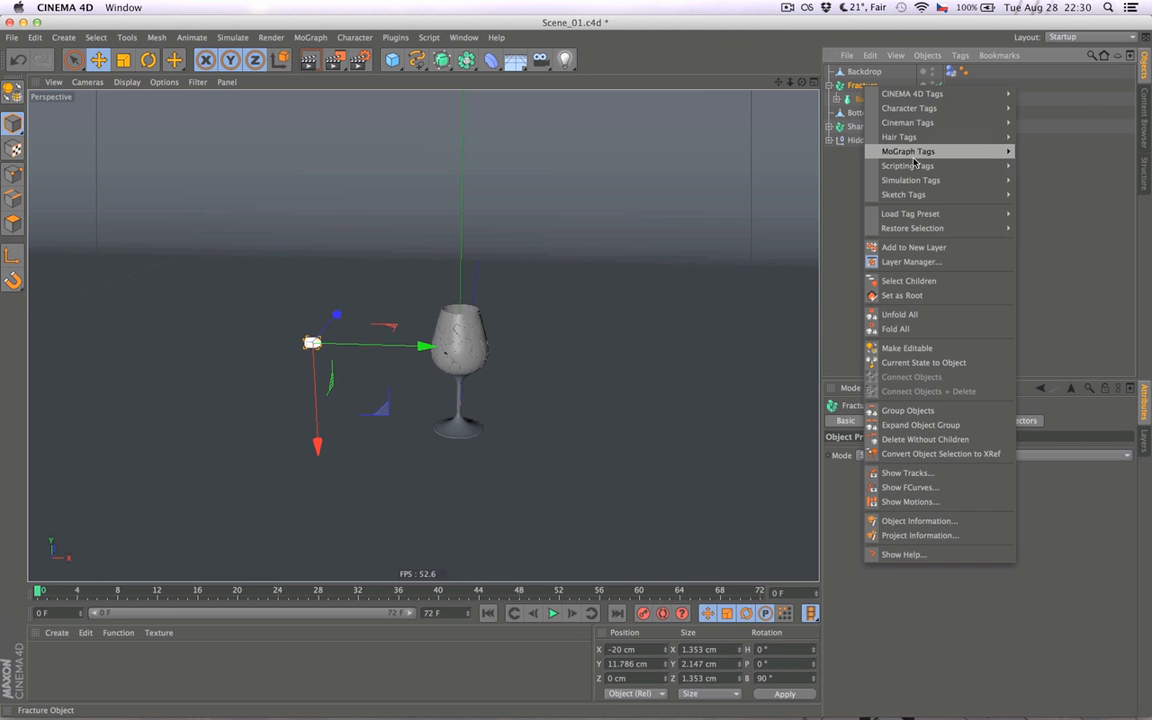
mouse_move(913, 182)
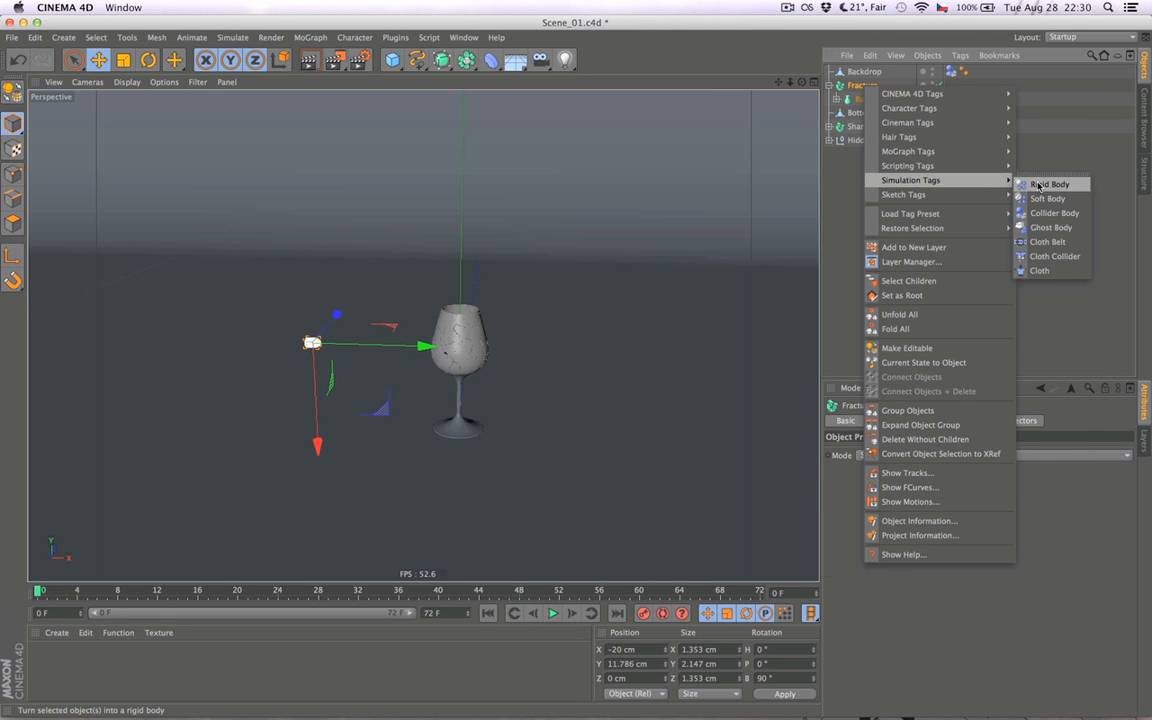
click(1038, 186)
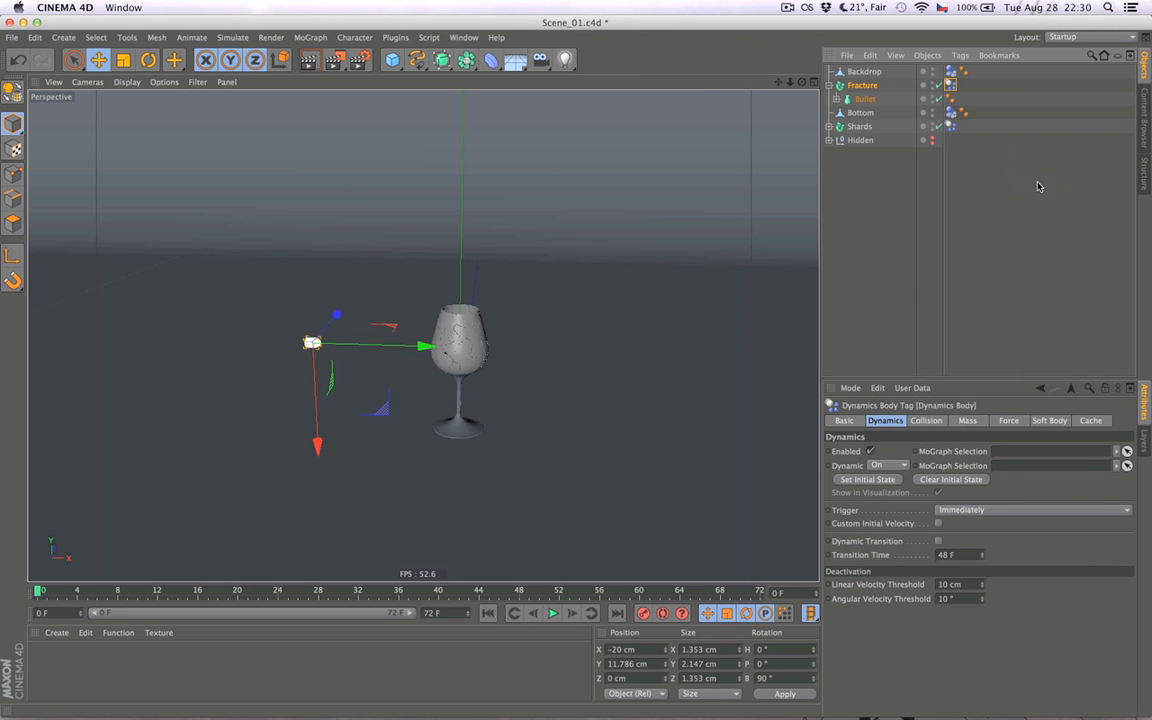
click(921, 428)
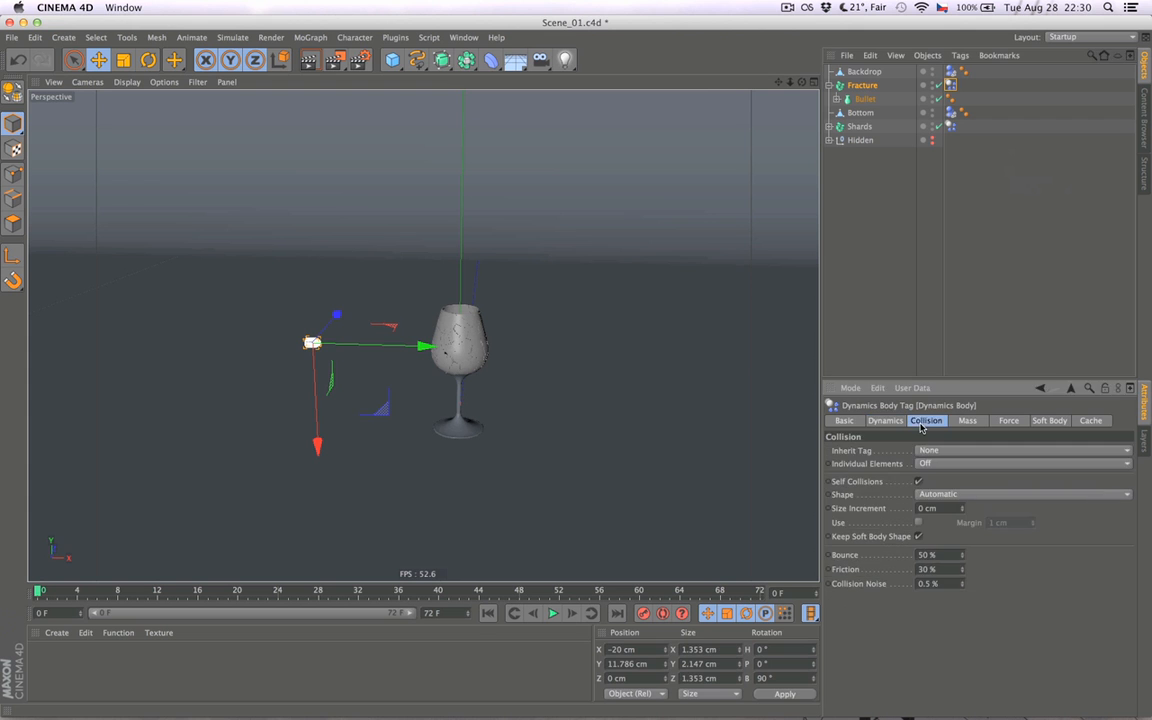
- Clear the selection, play the simulation with the rigid body bullet and return to the first frame
click(898, 314)
click(550, 614)
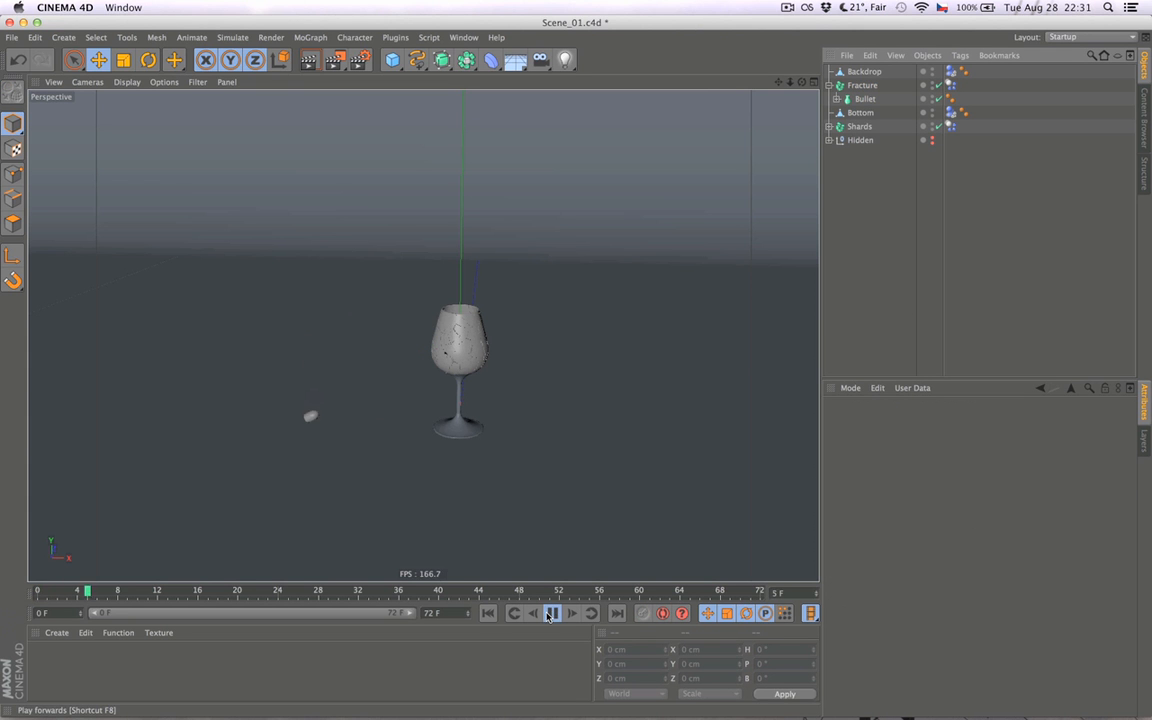
click(488, 613)
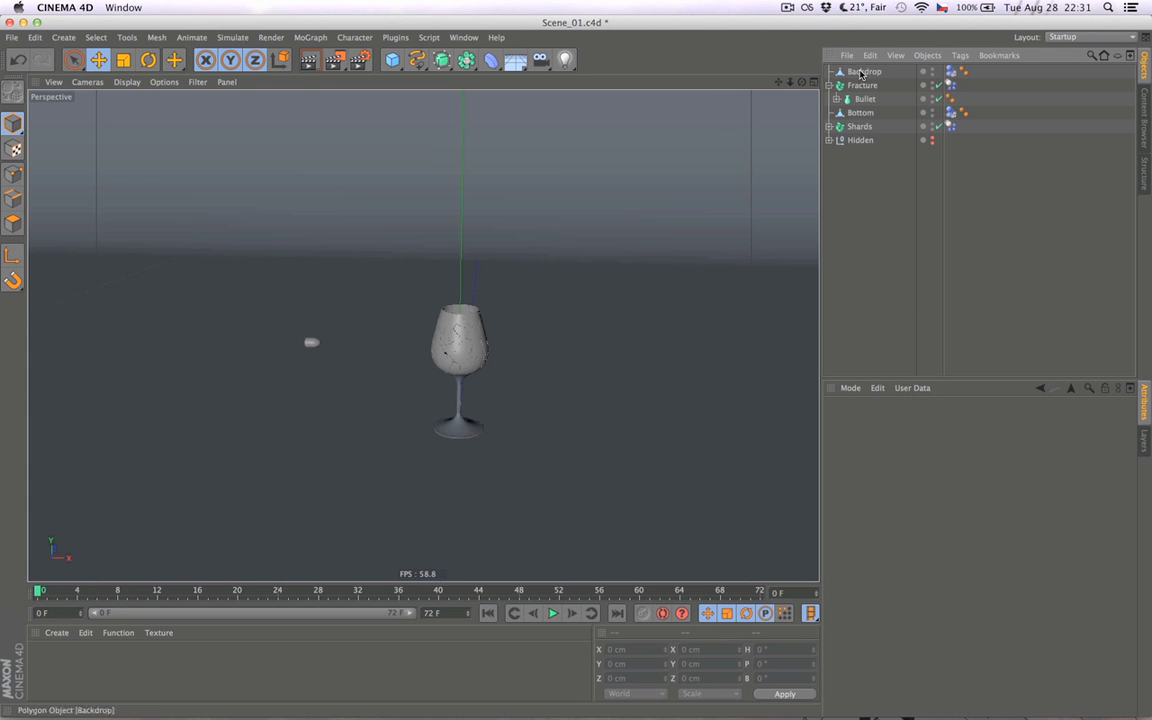
- Move the Fracture object along the X axis away from the glass, to about X -40.7 cm
click(862, 85)
drag(220, 346, 74, 342)
- Review the mass, force, cache, soft body and collision settings of the Fracture object's dynamics body tag
click(950, 85)
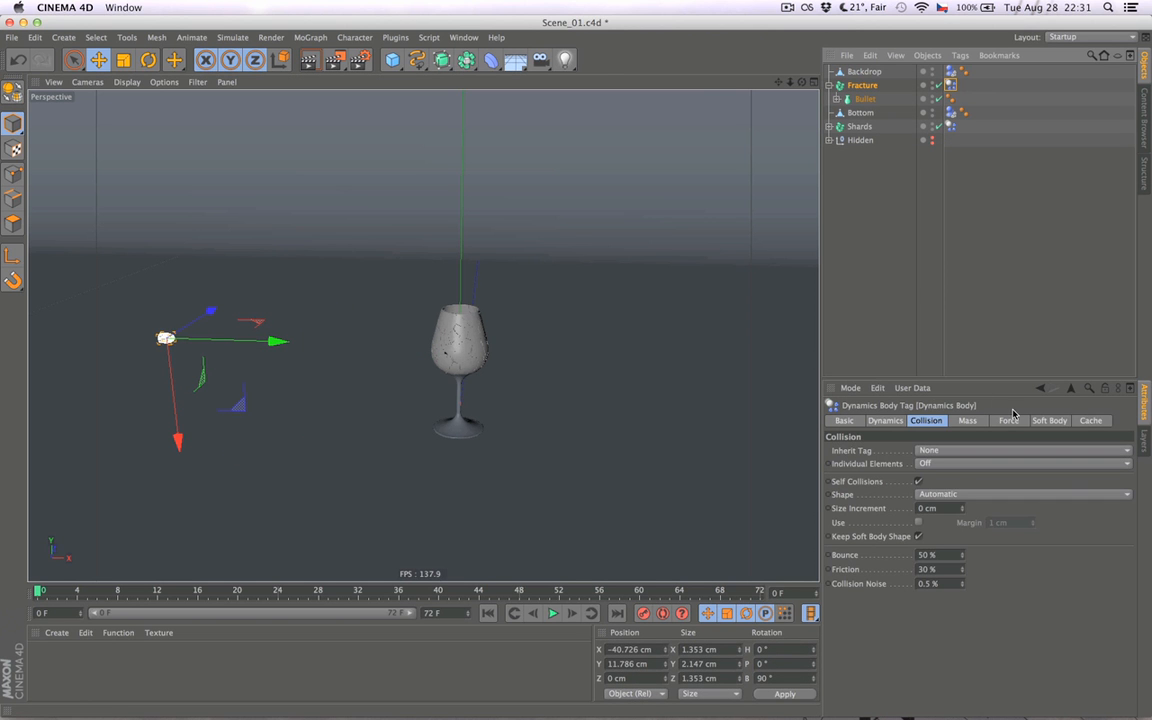
click(975, 421)
click(1020, 420)
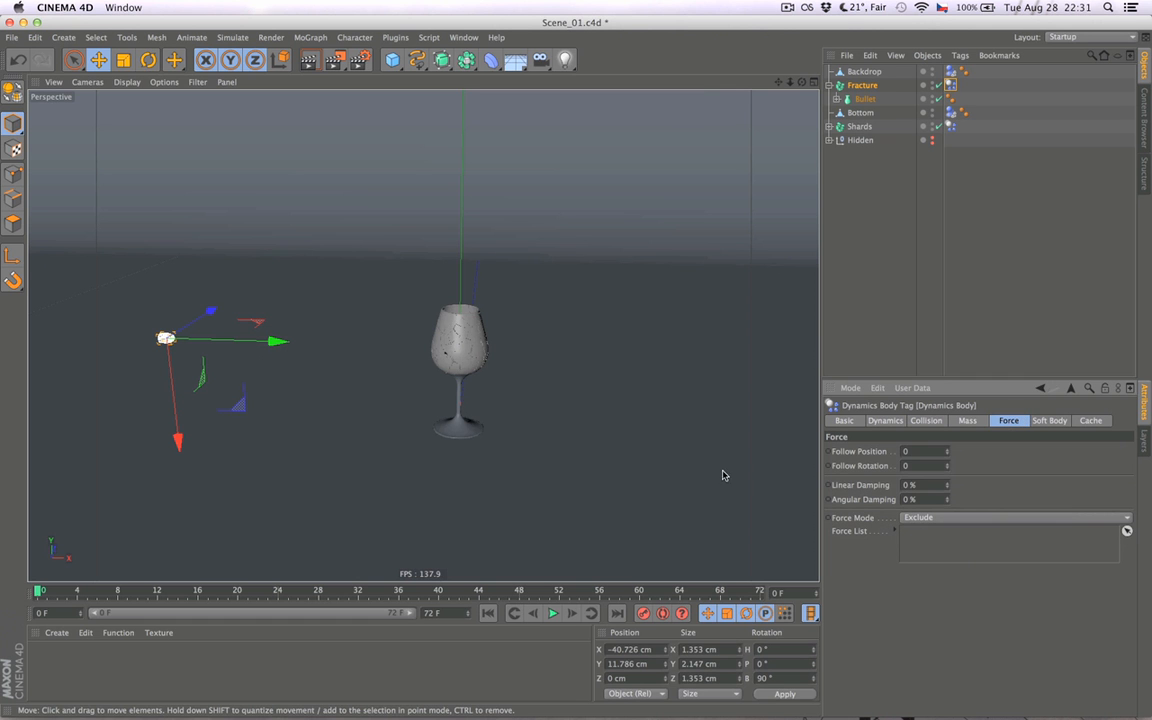
alt+middle_drag(381, 417, 573, 416)
click(1090, 420)
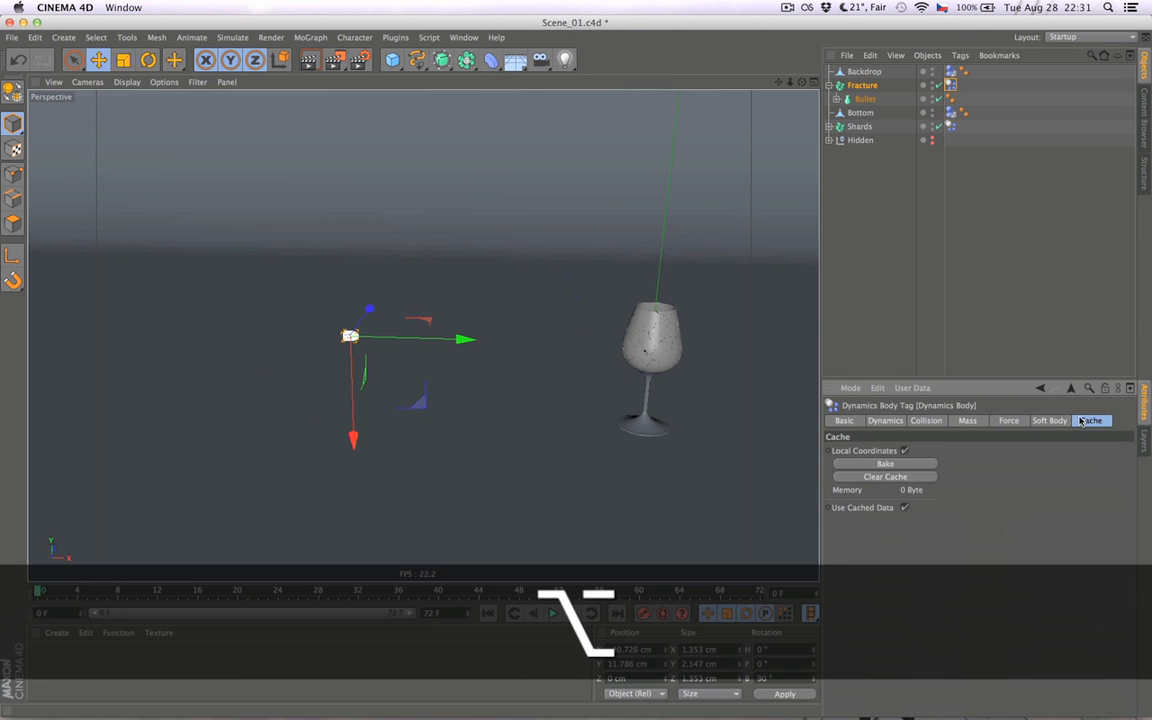
click(1050, 420)
click(1008, 421)
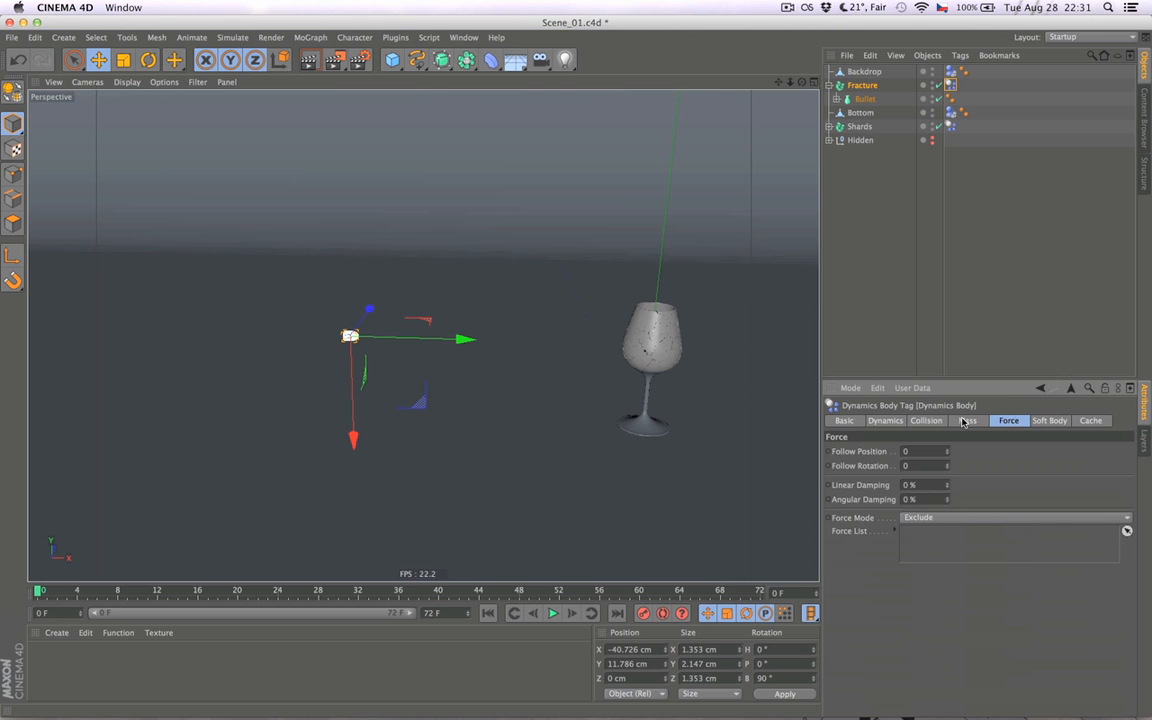
click(963, 421)
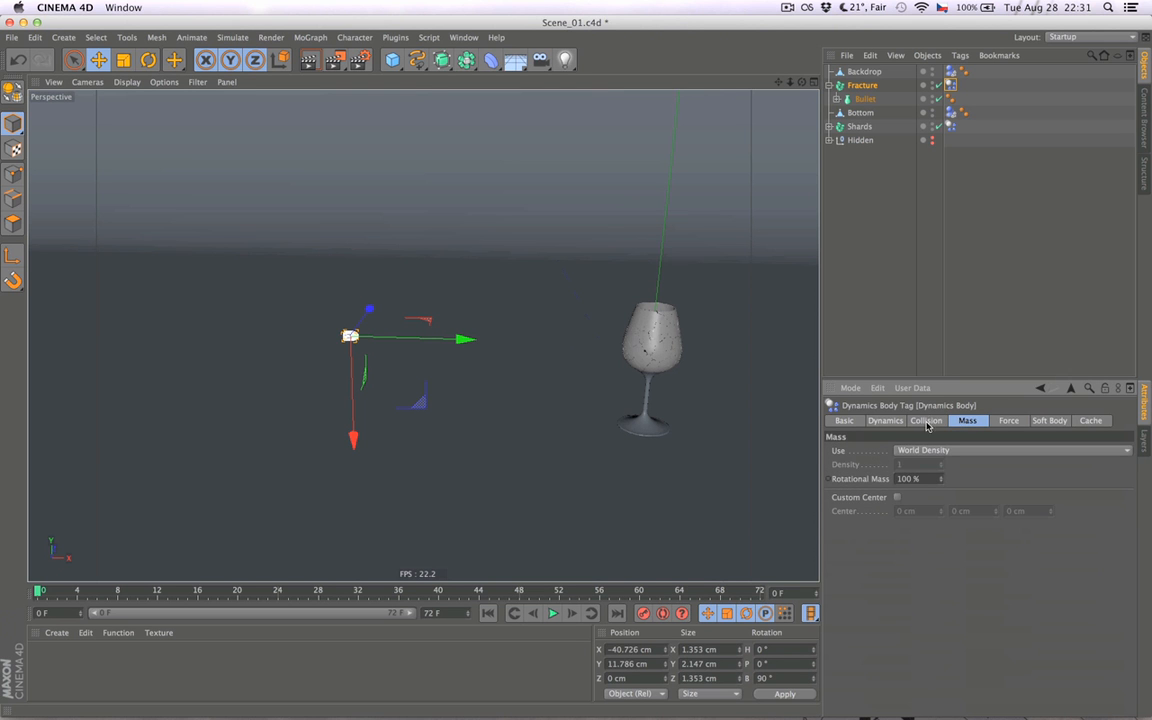
click(926, 421)
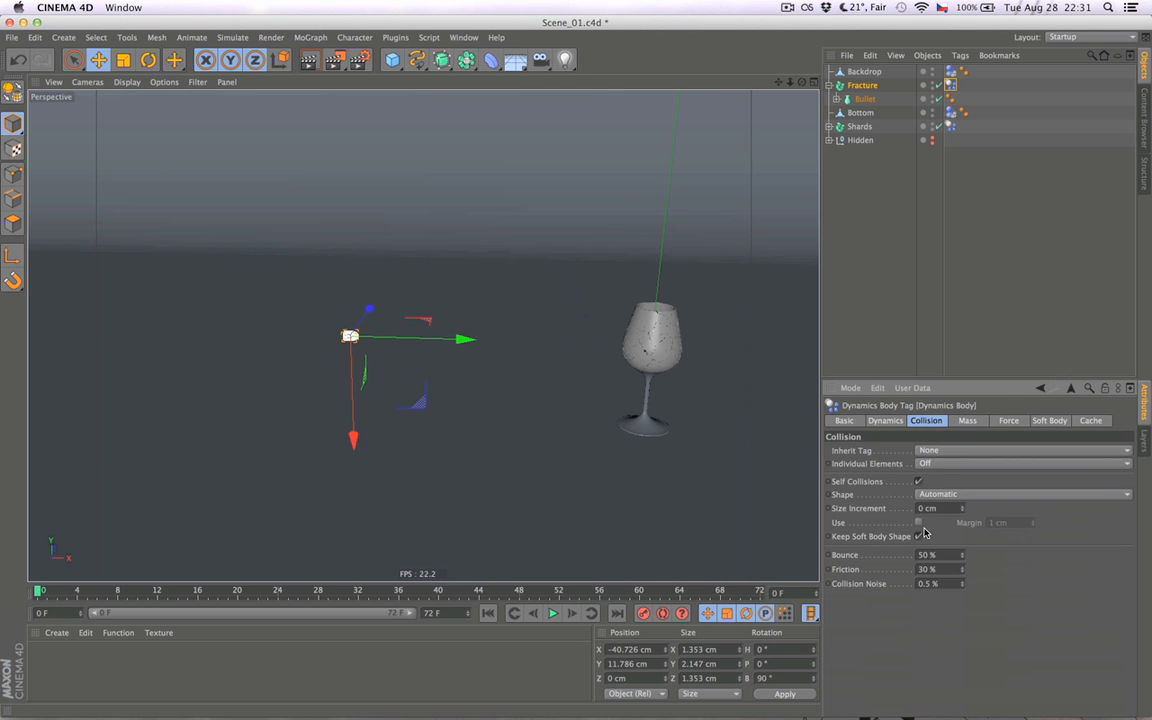
- Enable Custom Initial Velocity on the Fracture's dynamics body tag and move the Fracture object further from the glass to about X -47.2 cm
click(887, 421)
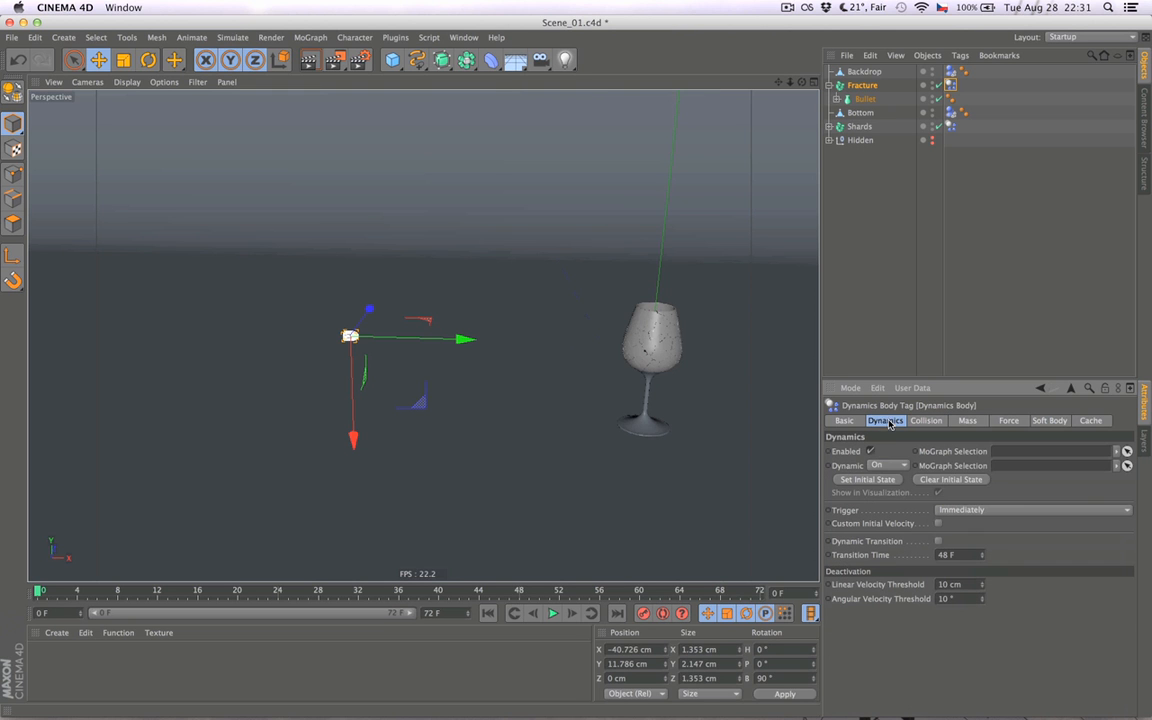
click(939, 524)
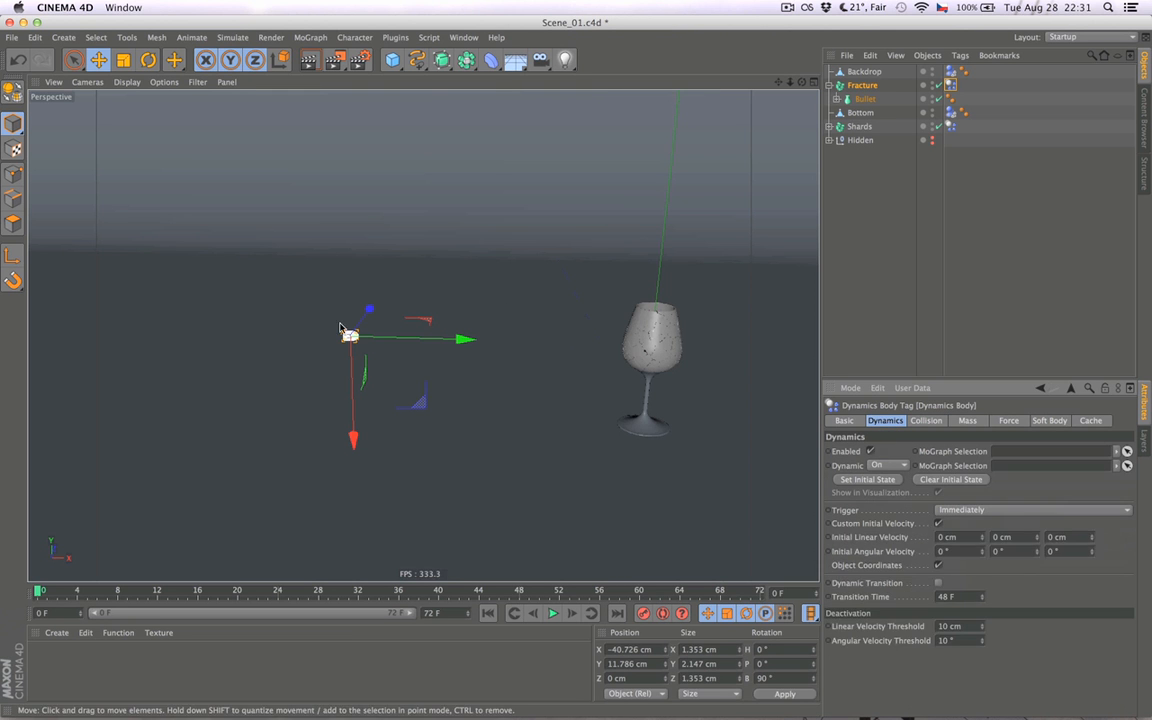
alt+drag(375, 391, 378, 389)
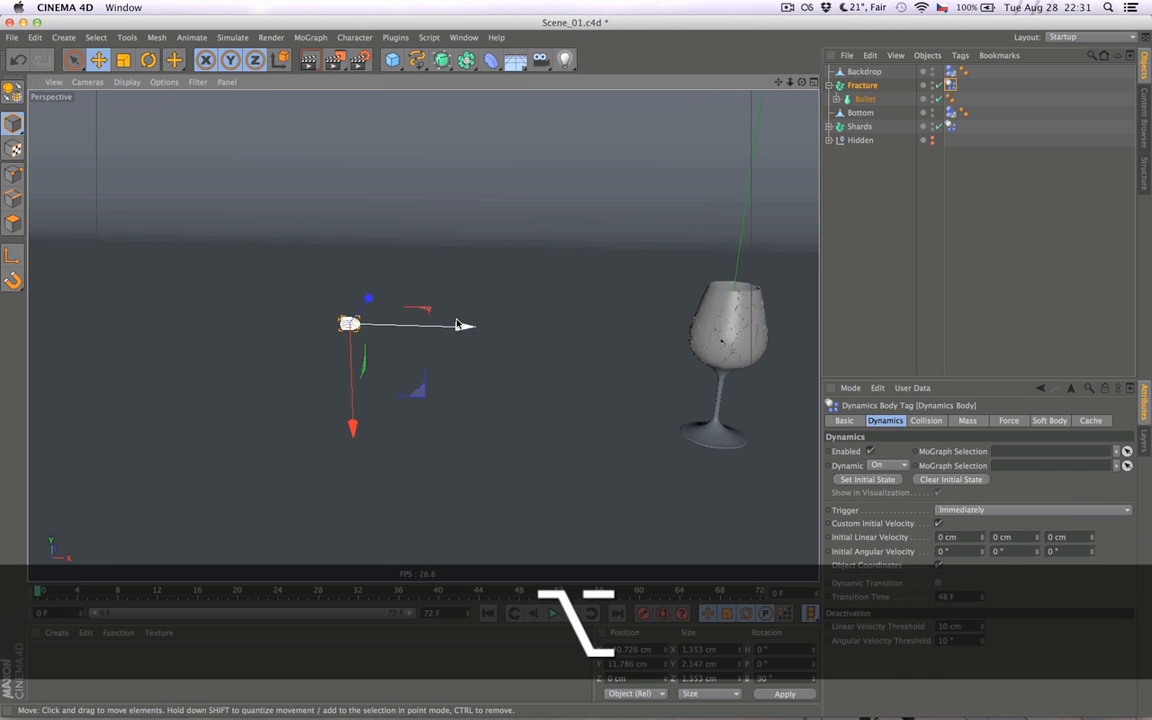
drag(460, 326, 409, 326)
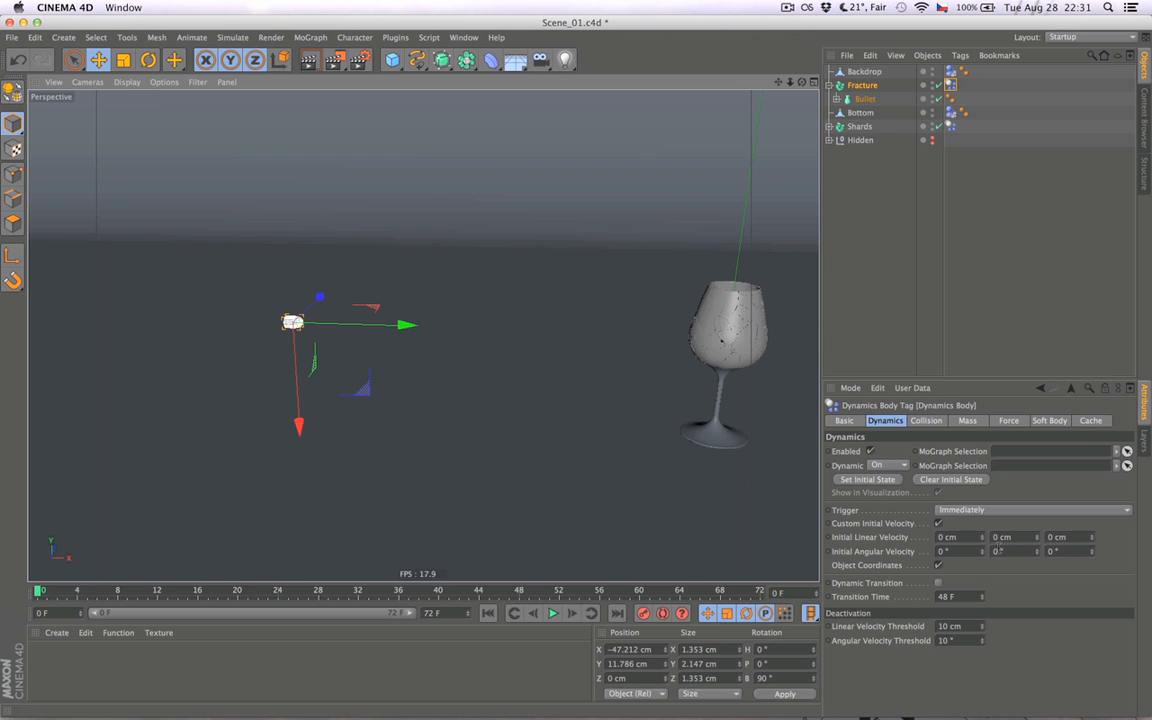
- Set the X value of the Fracture's initial linear velocity to 114 cm and test the simulation
drag(981, 541, 983, 536)
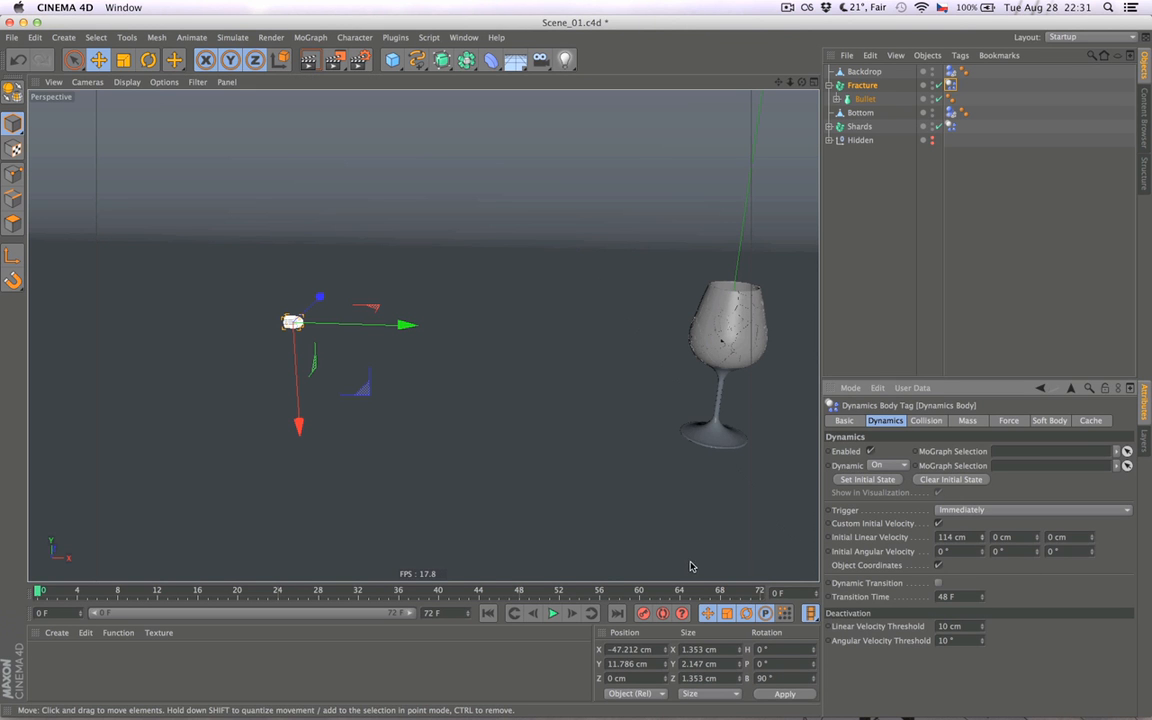
click(553, 612)
click(520, 612)
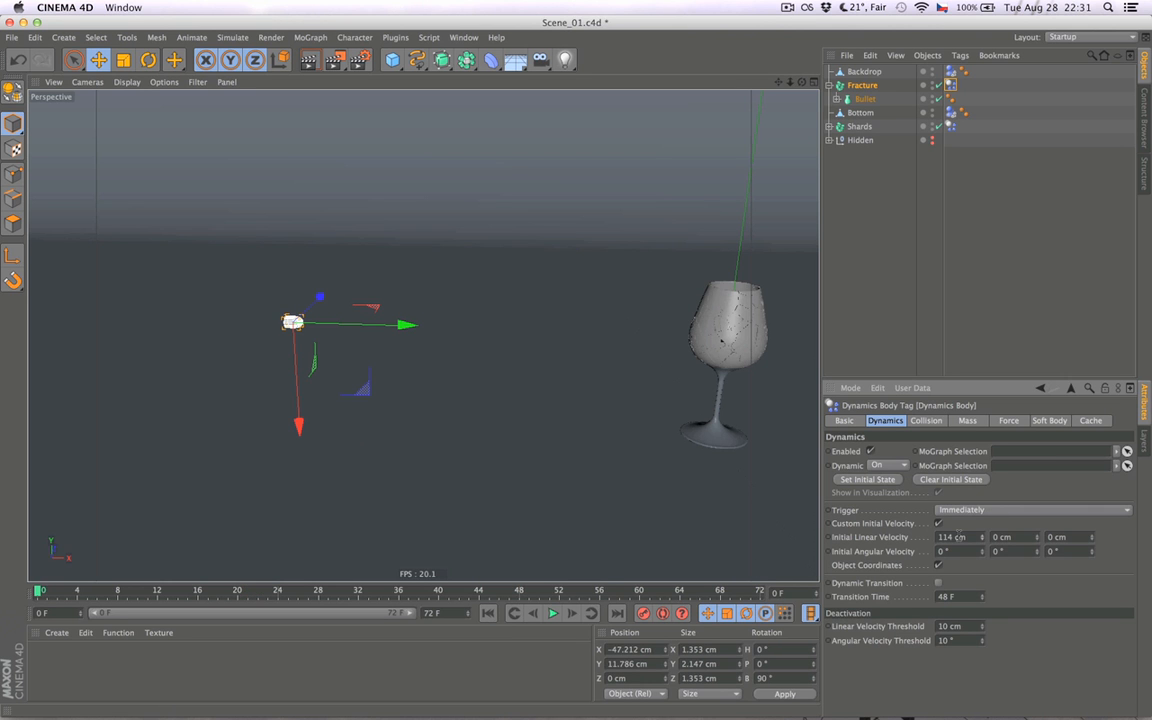
- Set the initial linear velocity to 0 cm in X and 14 cm in Y
text(0)
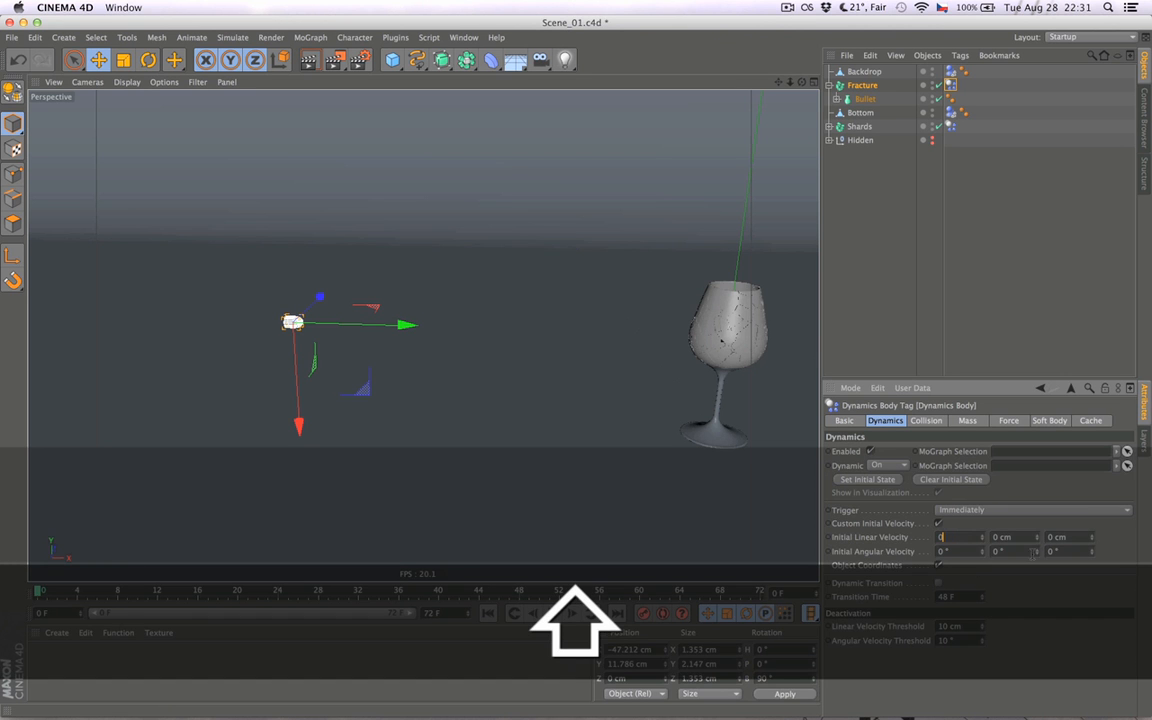
text(14)
key(Return)
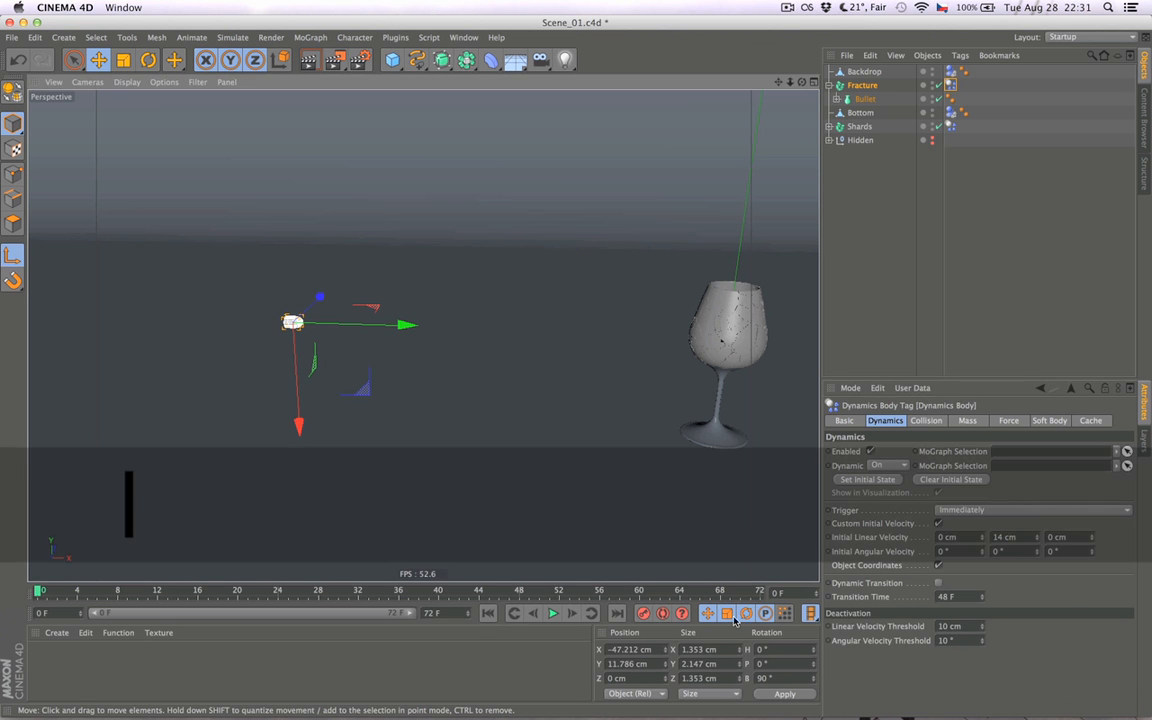
- With axis editing enabled, set the Fracture object's B rotation to 0° and test the simulation
click(764, 678)
text(90)
key(Return)
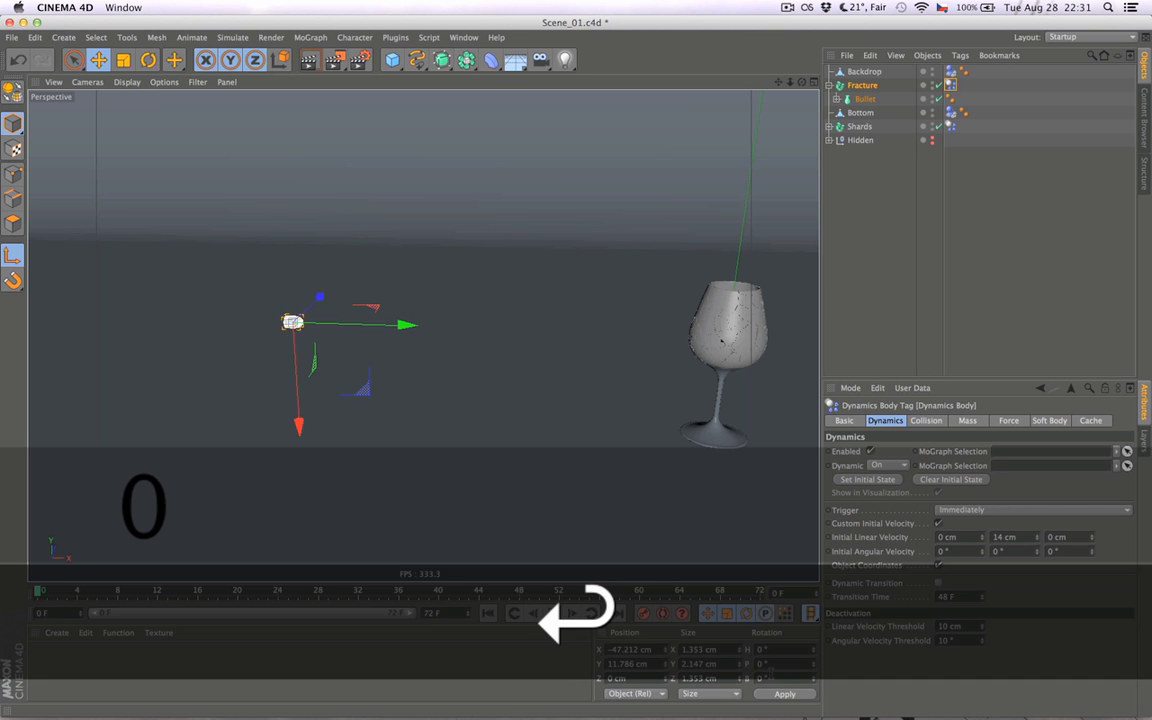
click(553, 613)
- Set the initial linear velocity to 14 cm in X and 0 cm in Y, play the simulation and return to the first frame
click(1005, 537)
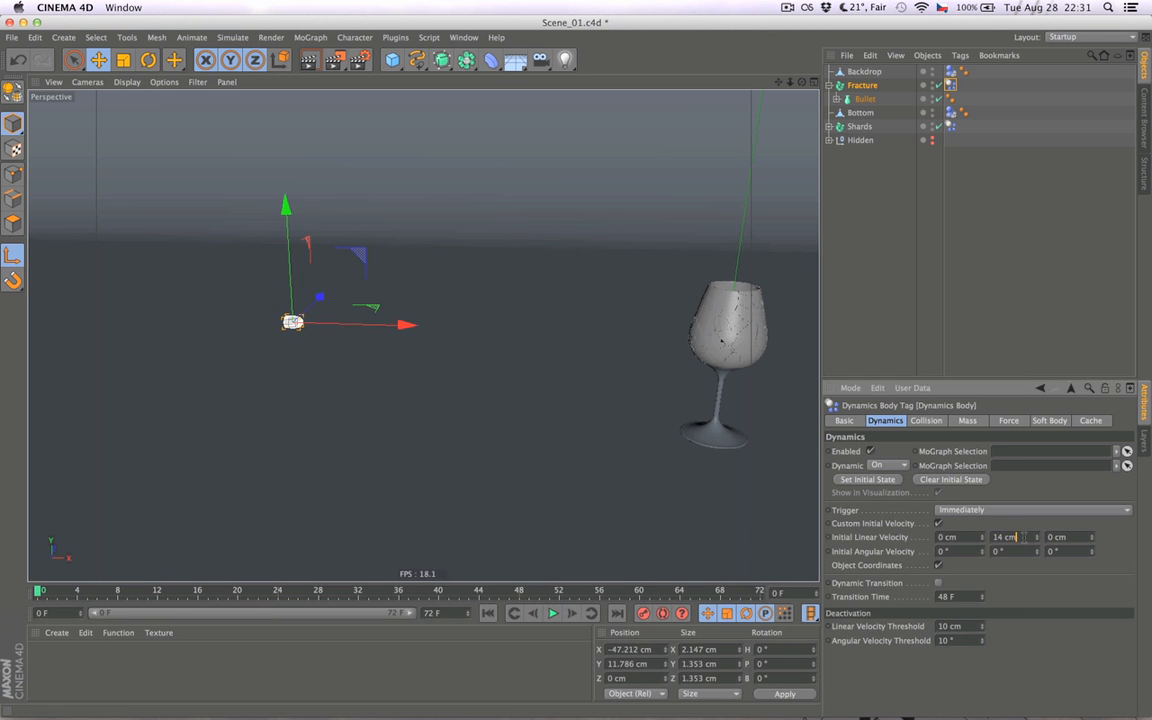
text(0)
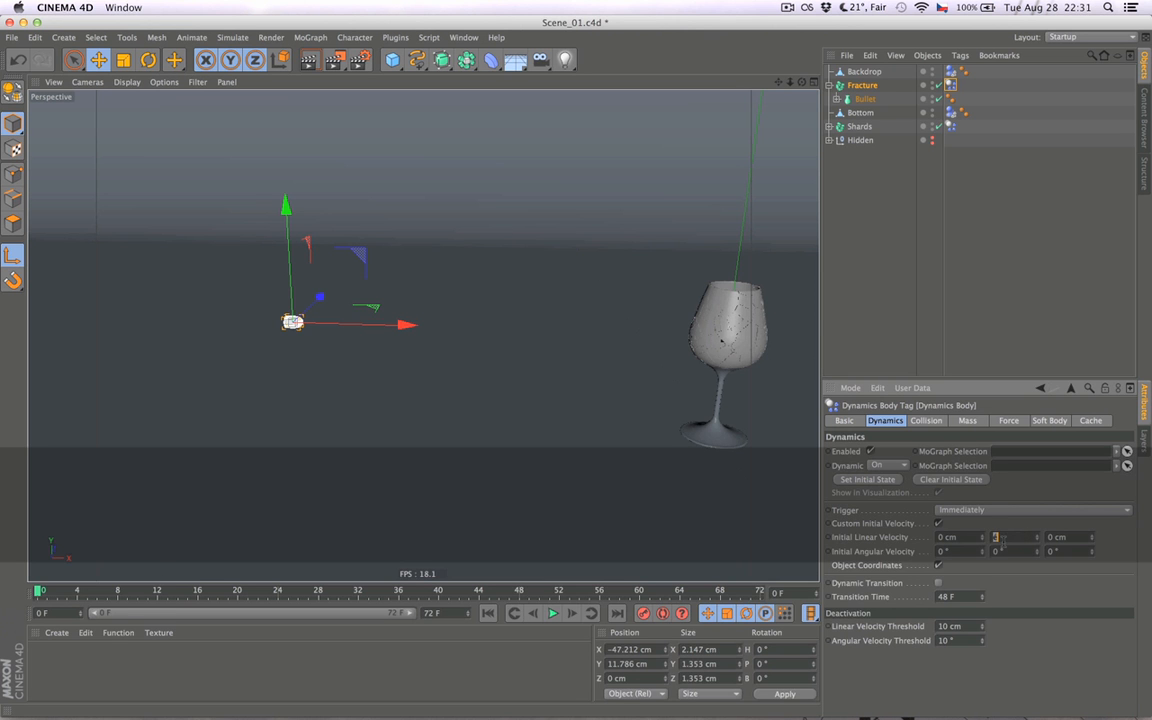
key(super+space)
double_click(966, 541)
text(14)
key(Return)
click(552, 613)
click(552, 613)
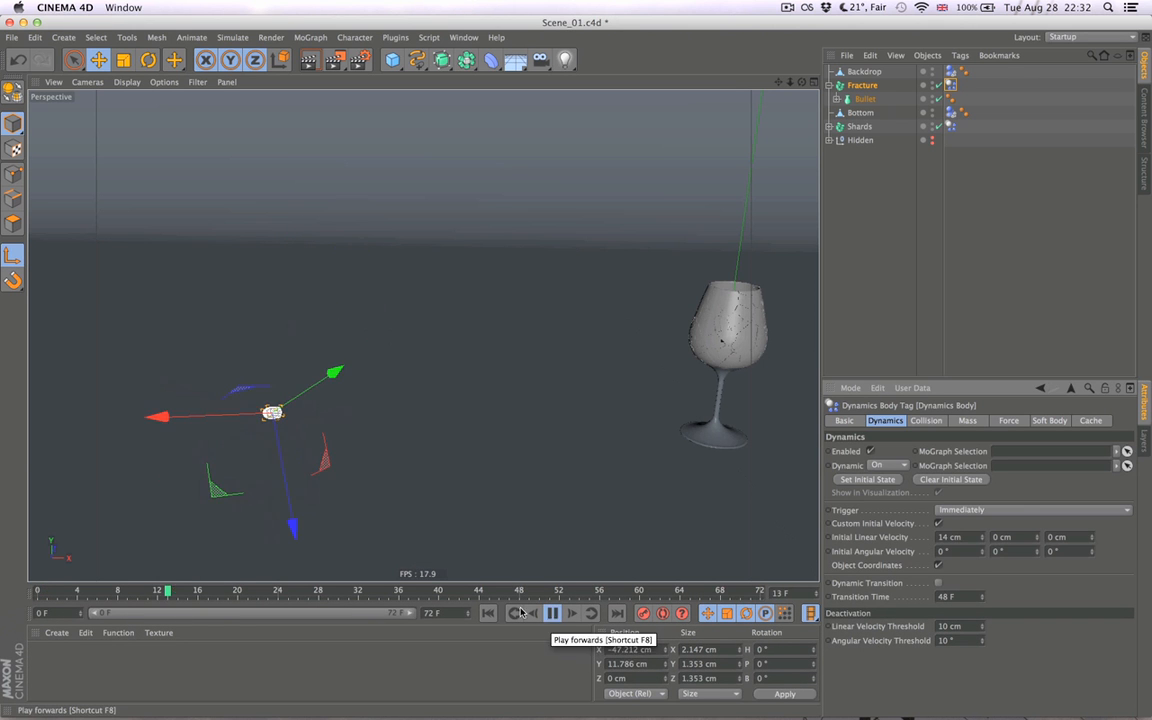
click(488, 613)
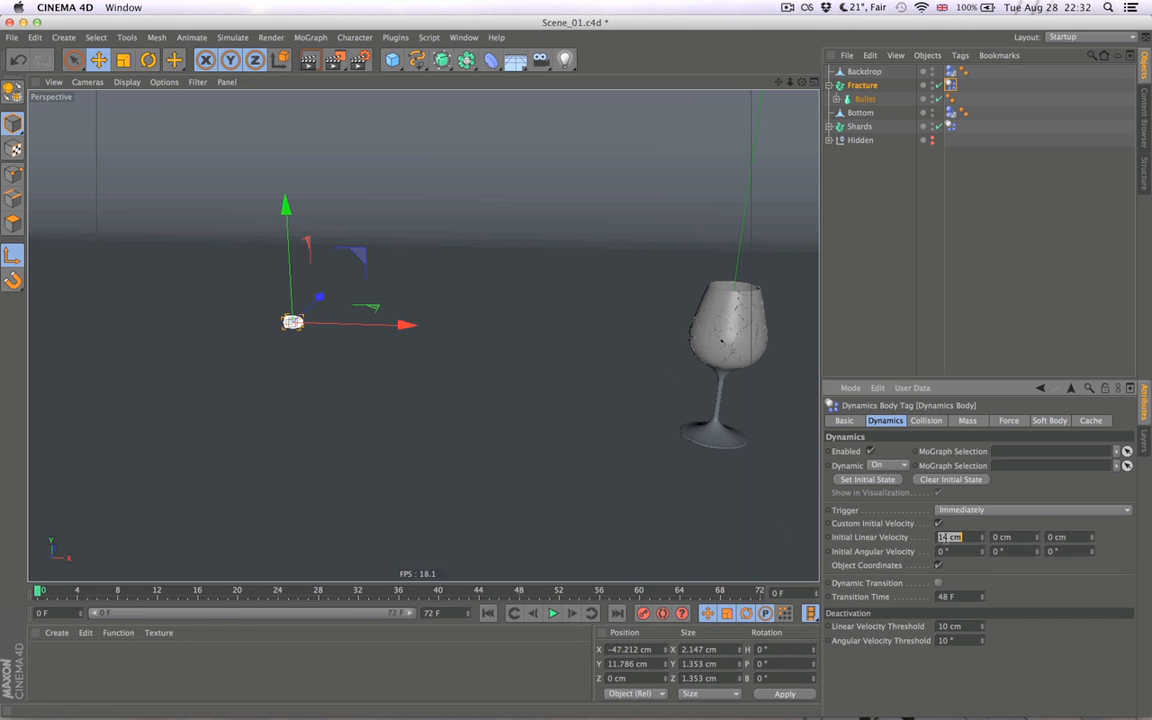
- Raise the X initial linear velocity to 100 cm, play the simulation, and return to the first frame with nothing selected
text(100)
key(Return)
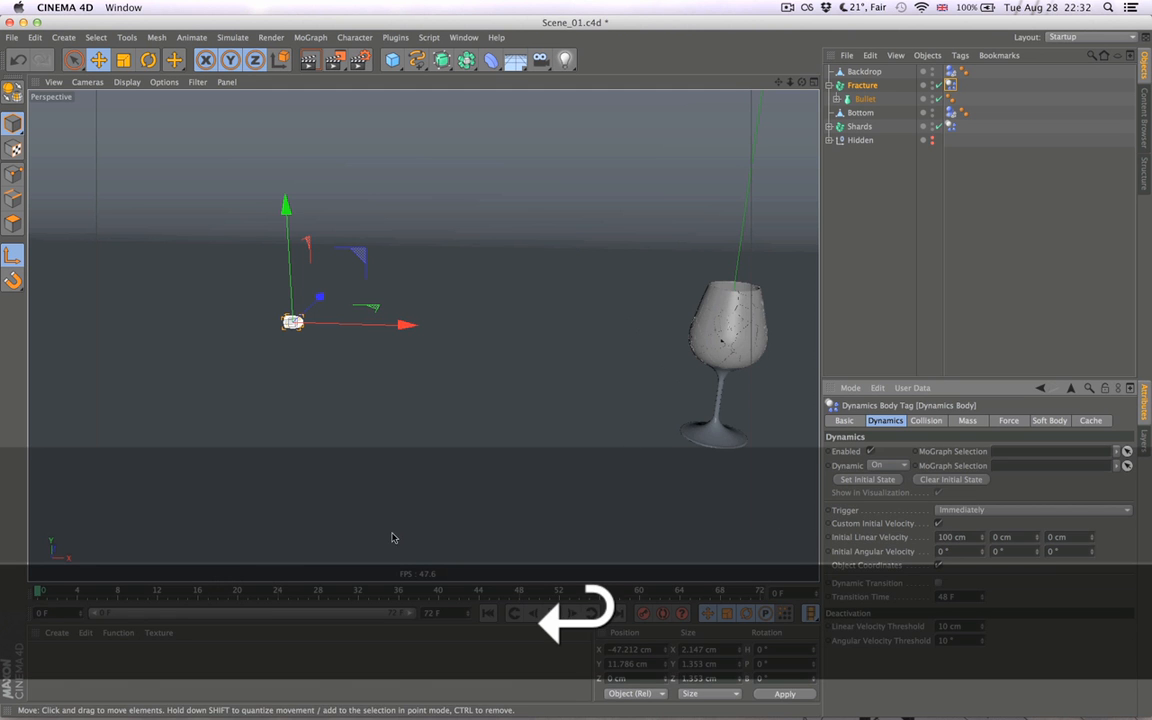
click(552, 613)
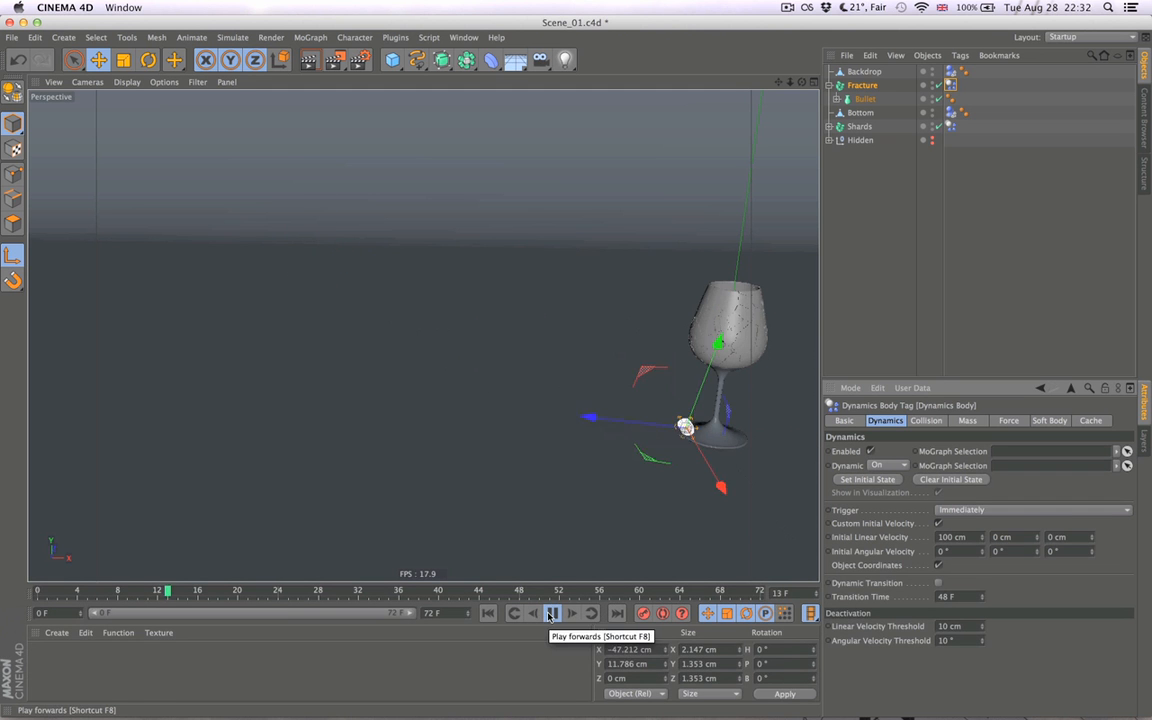
click(986, 256)
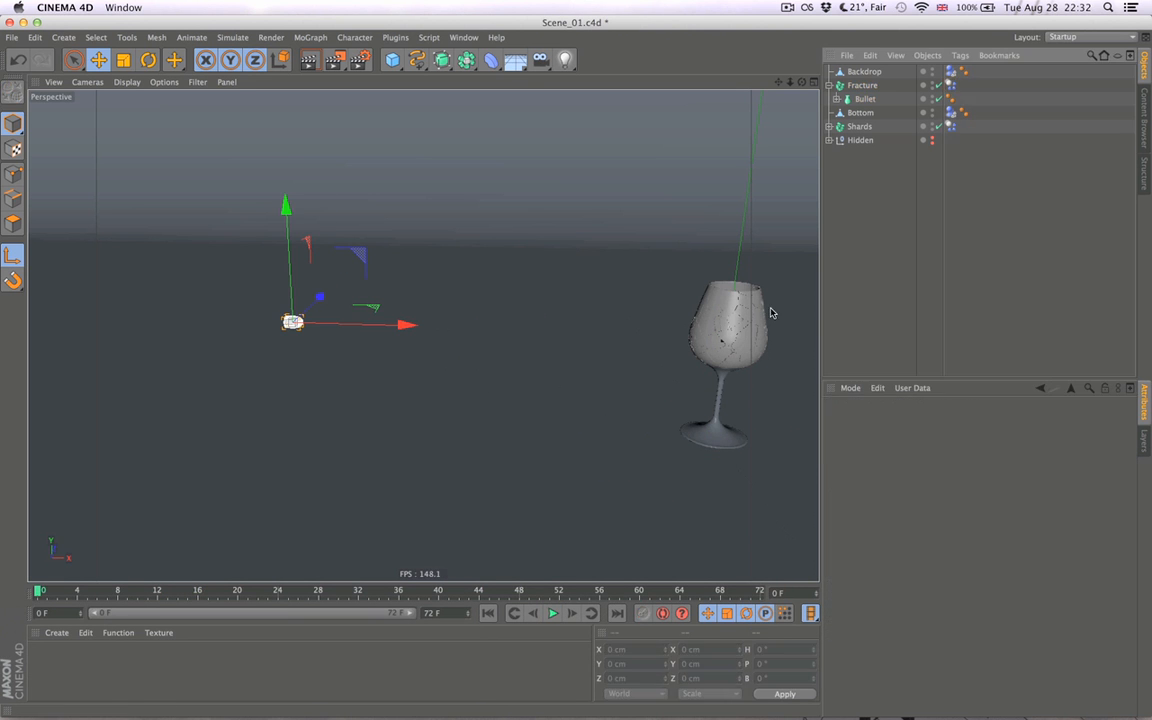
- Rename the Fracture object that contains the bullet as Bullet
alt+drag(320, 365, 643, 216)
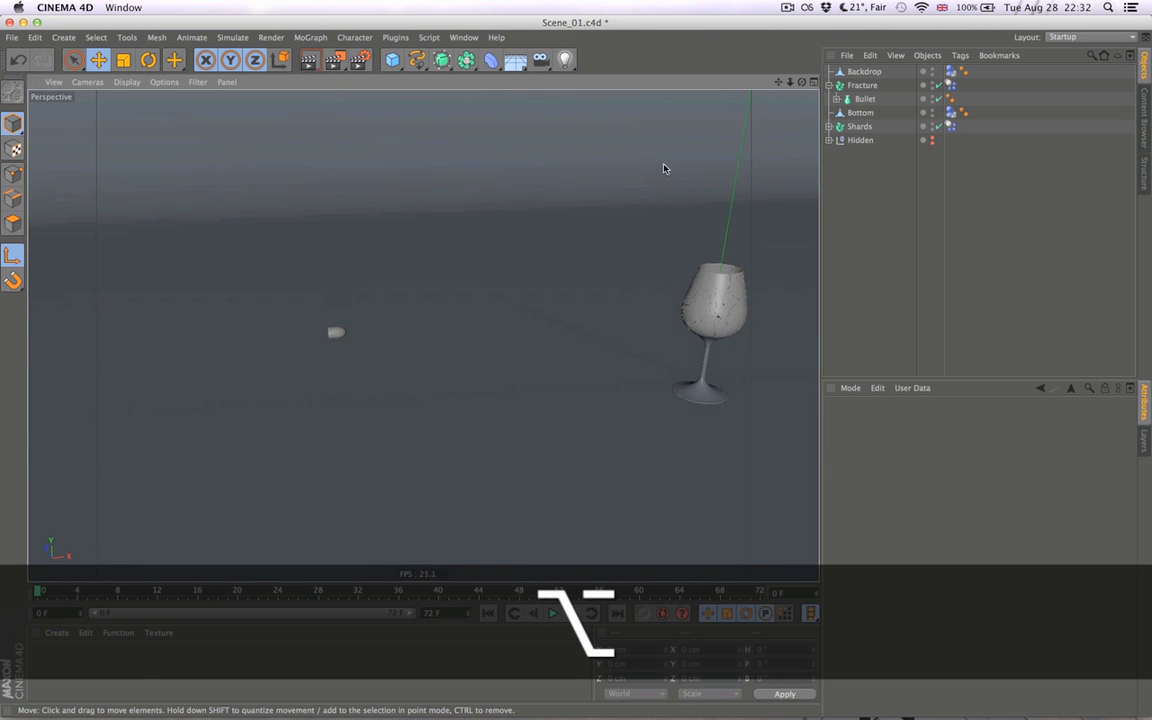
click(864, 87)
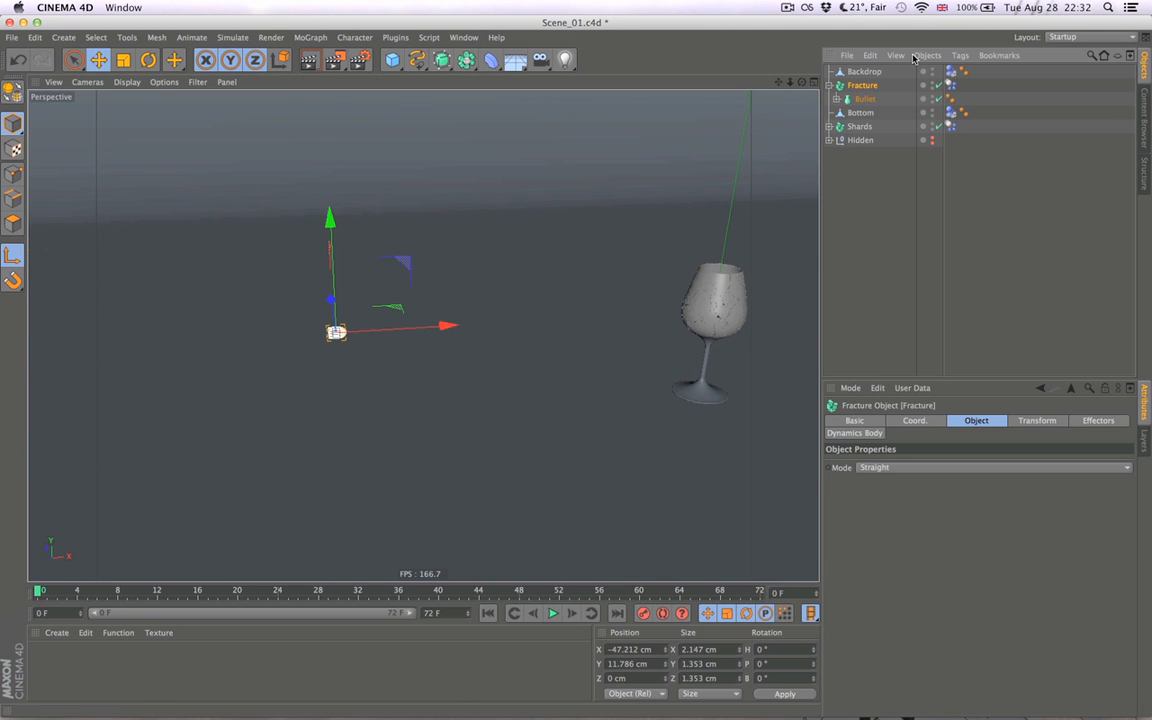
double_click(860, 86)
text(Bullet)
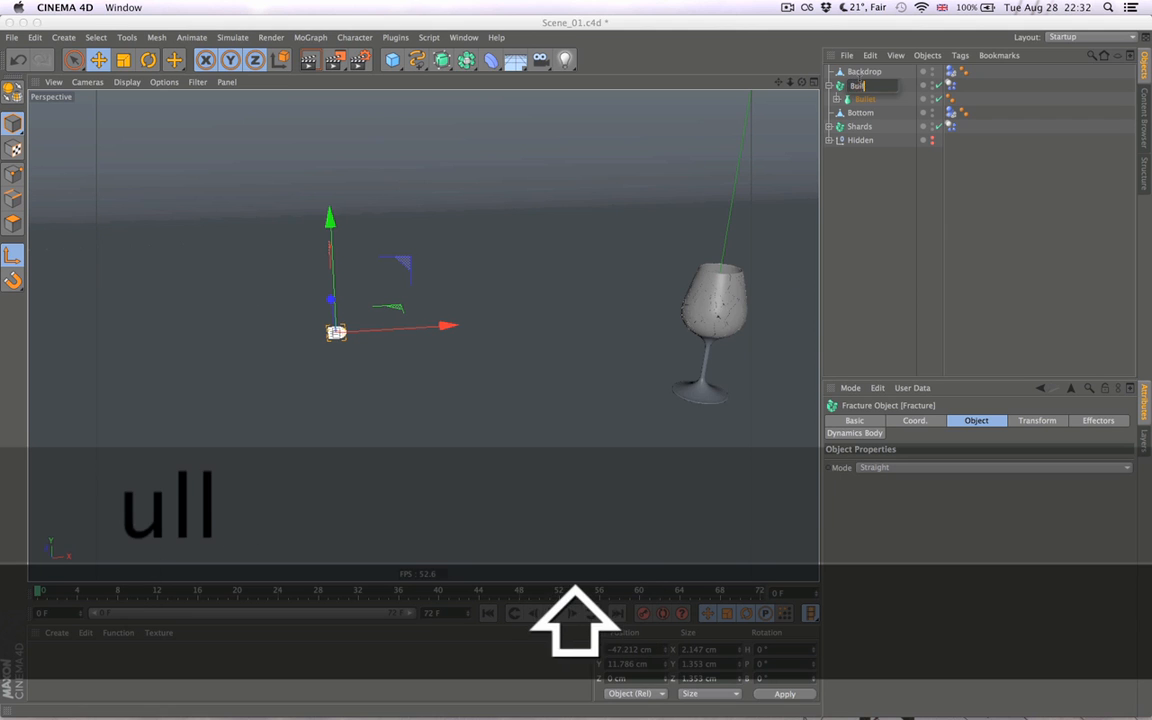
key(Return)
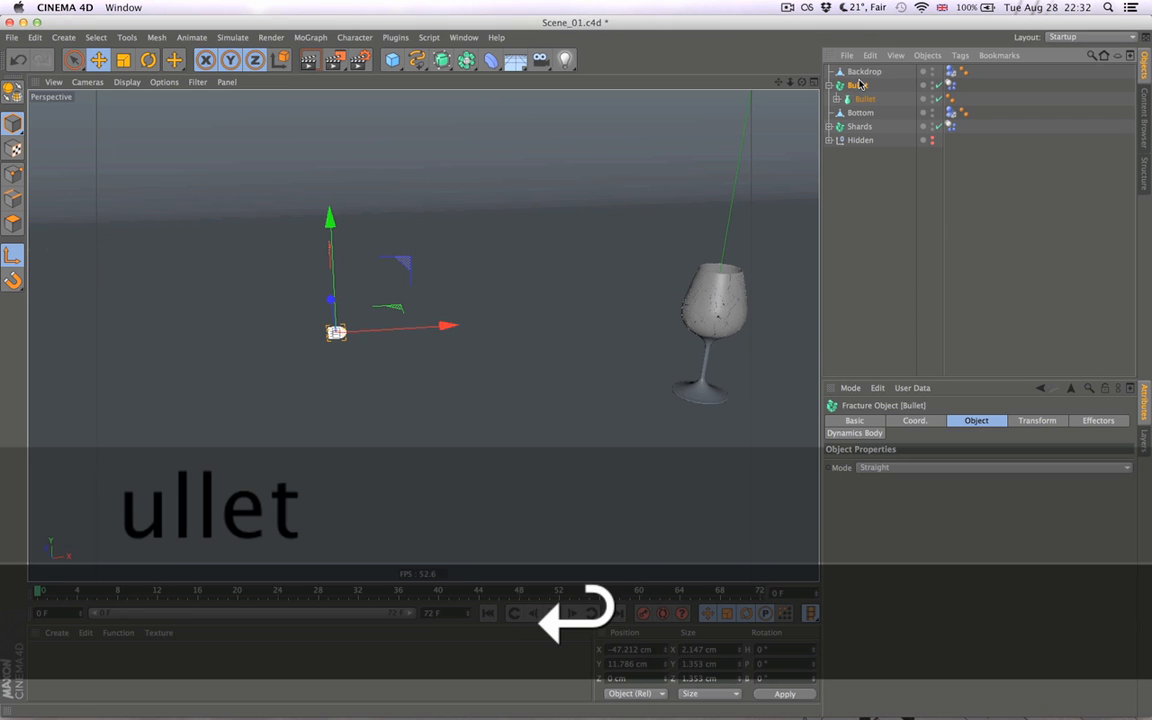
- Set the X initial linear velocity of the Bullet's dynamics body to 1000 cm, clear the selection and play the simulation
click(950, 85)
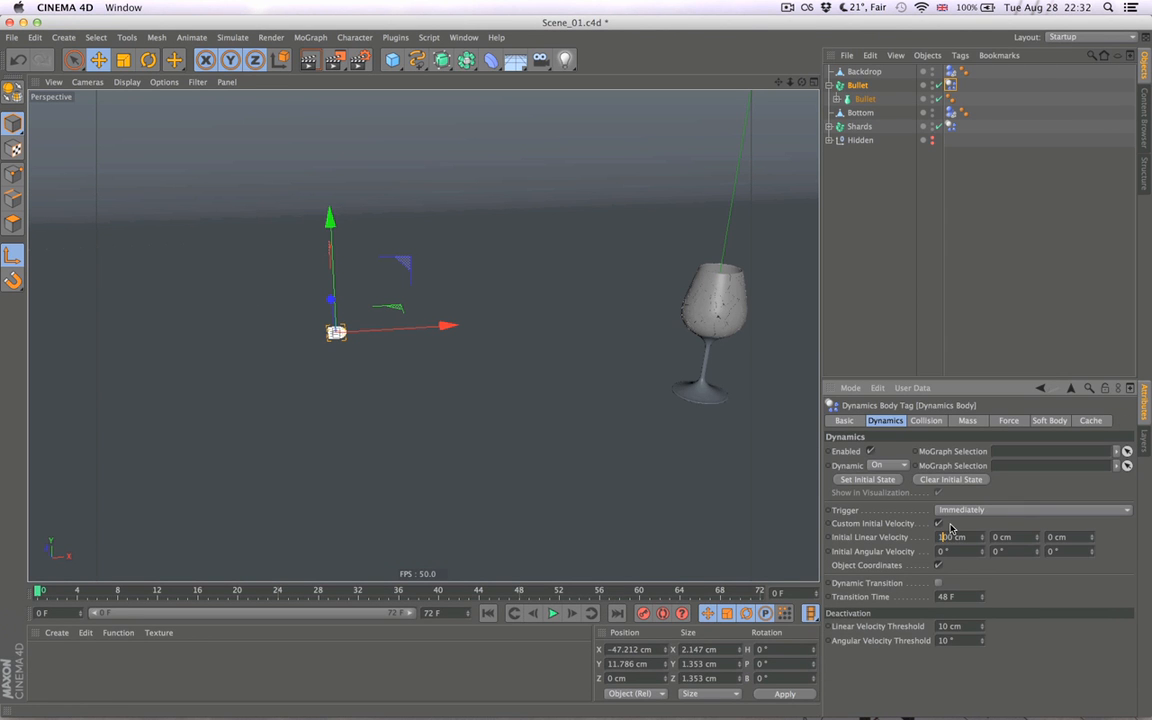
text(0)
click(900, 262)
click(553, 613)
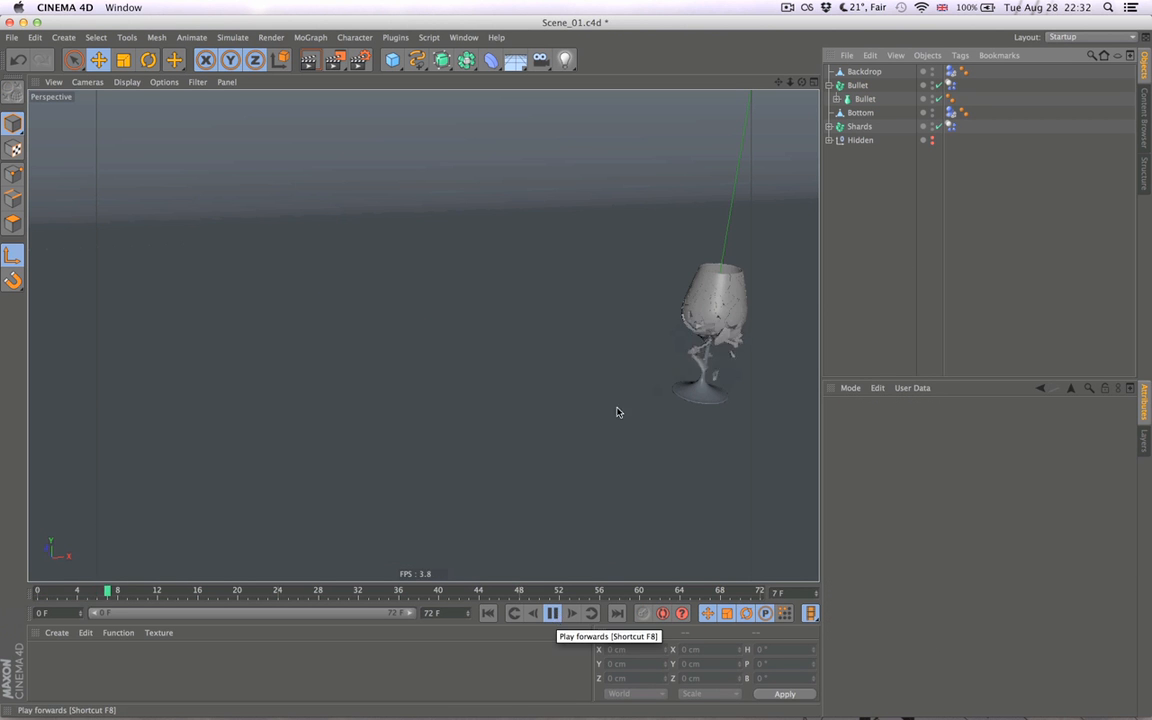
- Replay the simulation from a frontal view of the wine glass and return to the first frame
key(alt)
alt+right_drag(686, 390, 430, 391)
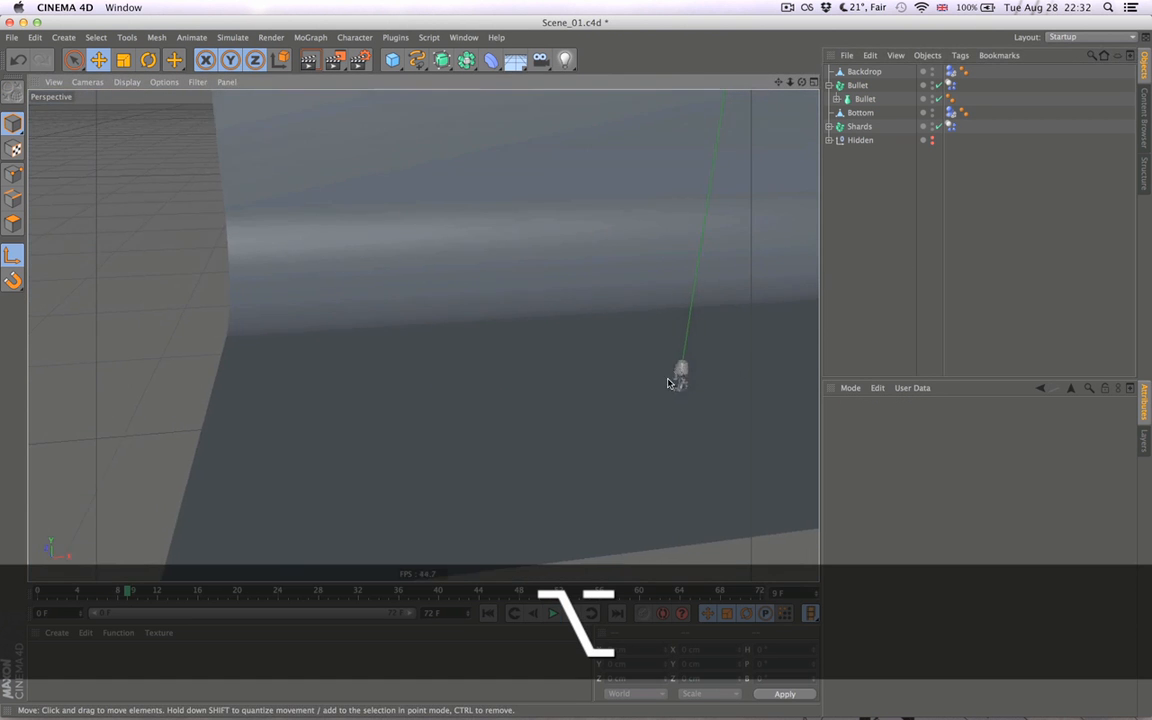
alt+middle_drag(694, 381, 432, 386)
alt+drag(464, 408, 445, 378)
alt+right_drag(458, 396, 676, 427)
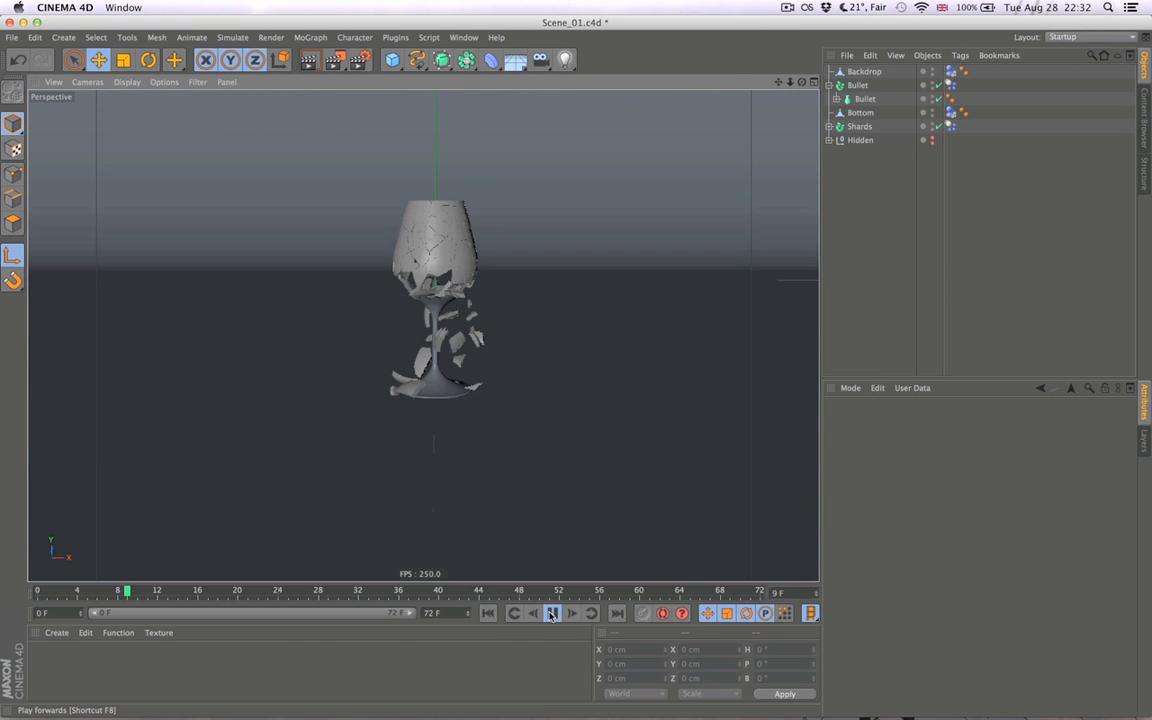
click(552, 613)
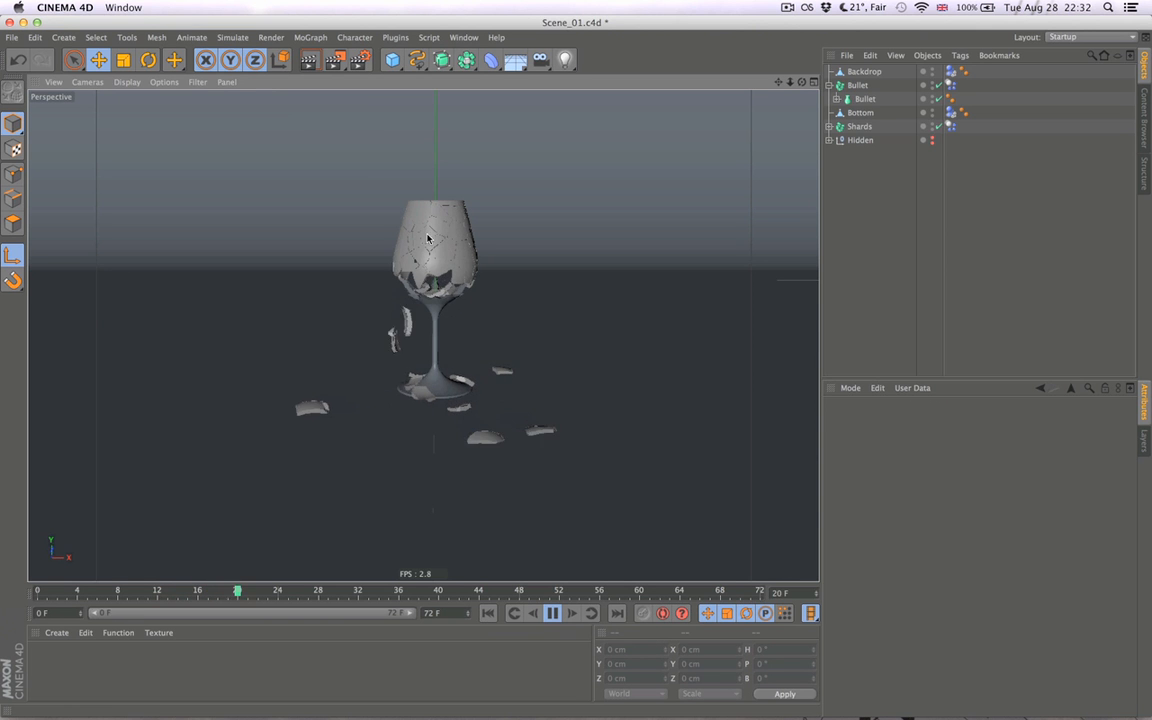
click(488, 613)
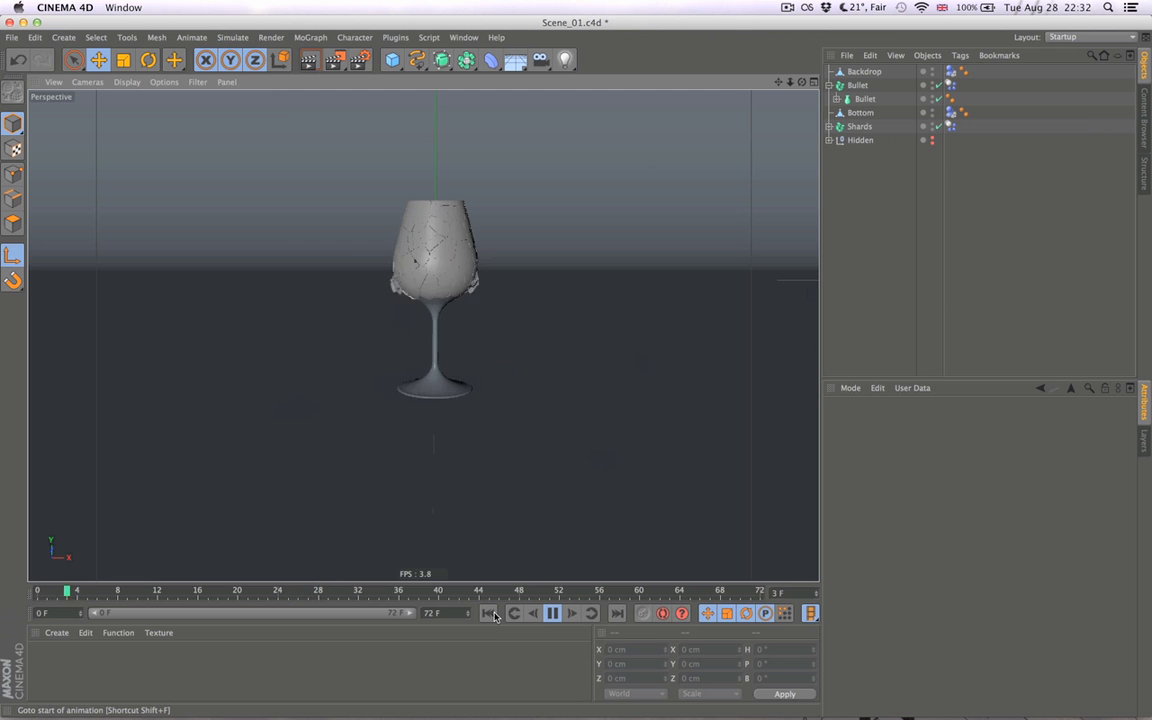
click(554, 616)
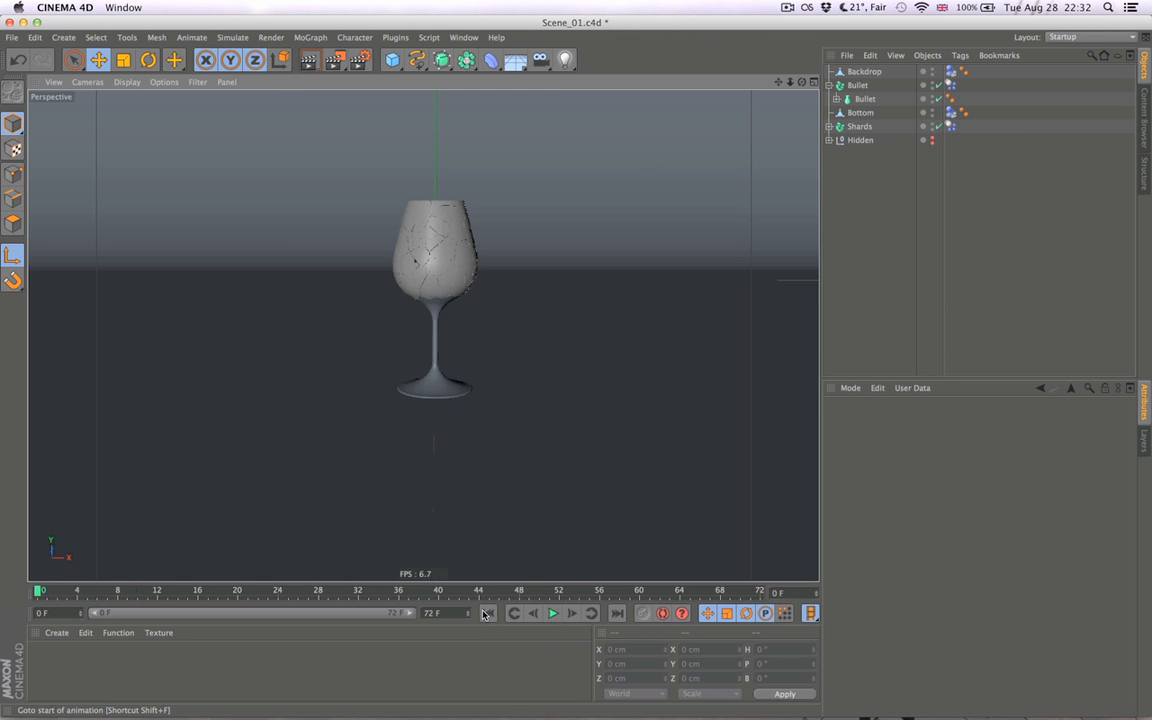
click(489, 615)
- Raise the Bullet Fracture object slightly in the Front view, to about 12.8 cm in Y, and restore the Perspective view
alt+right_drag(476, 467, 391, 481)
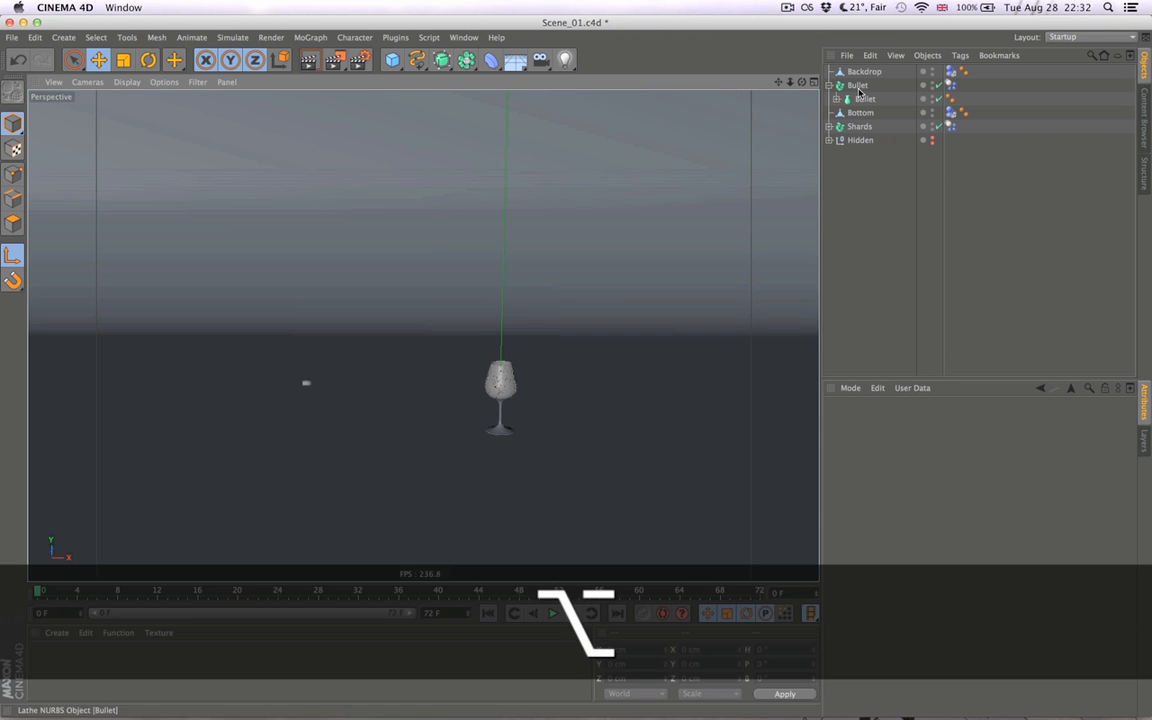
click(306, 383)
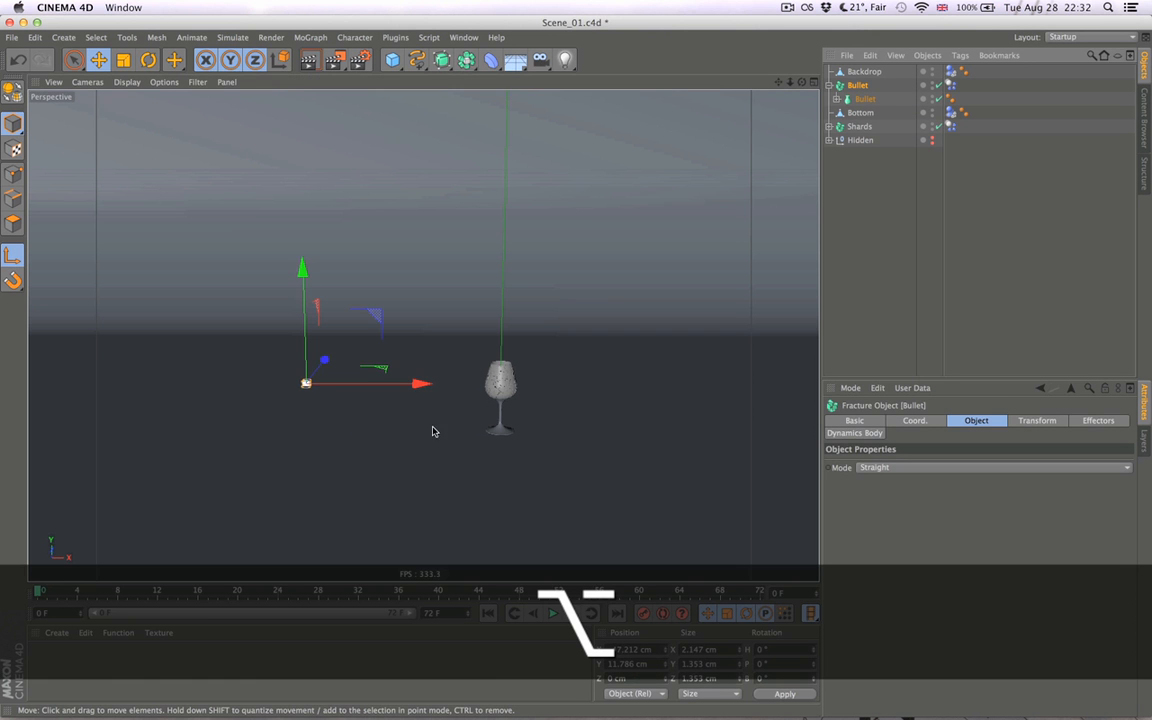
middle_click(447, 432)
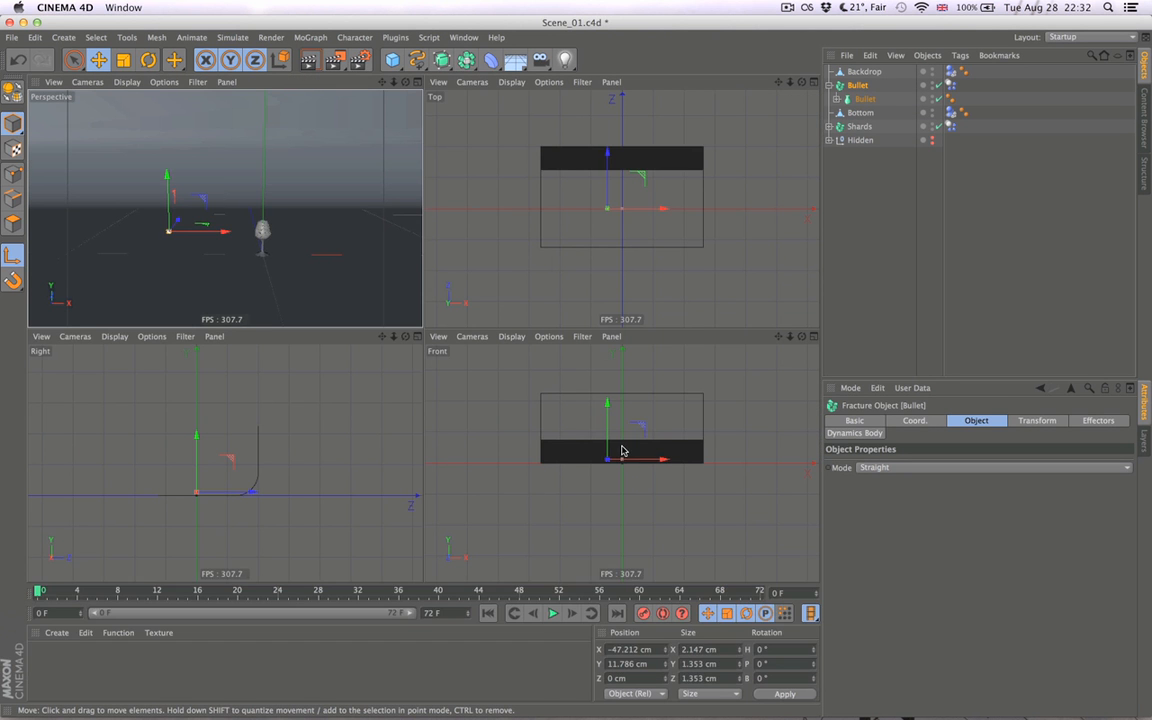
middle_click(562, 405)
alt+right_drag(404, 357, 267, 334)
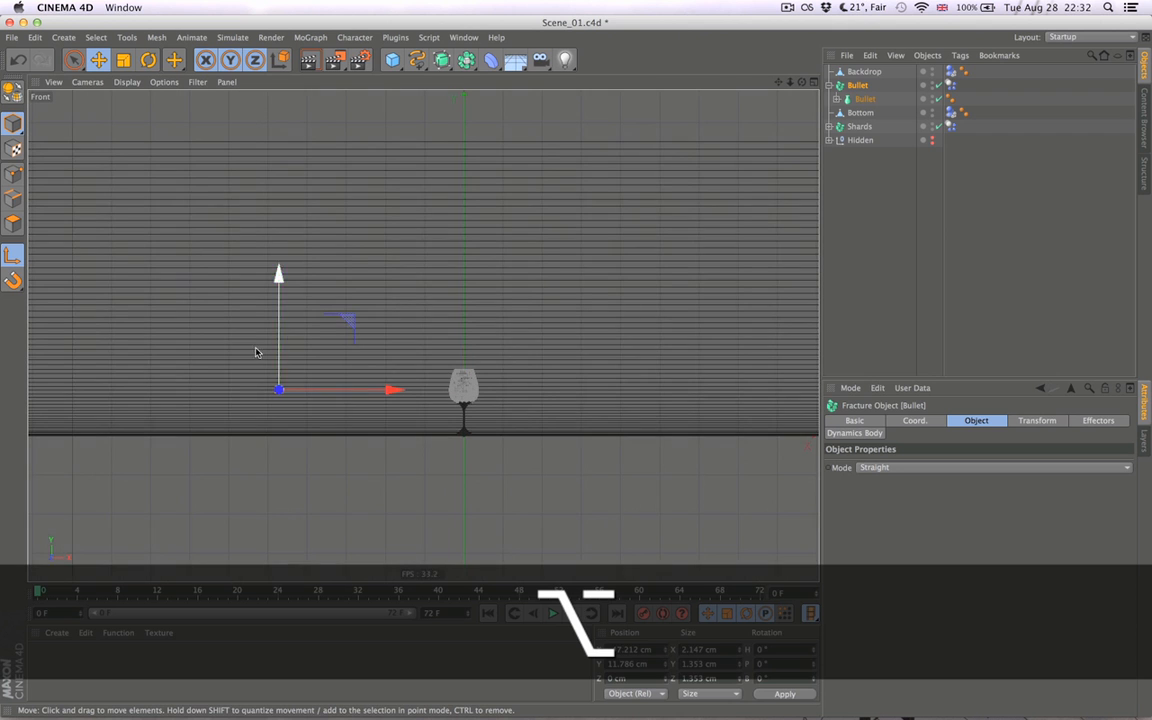
drag(281, 360, 279, 356)
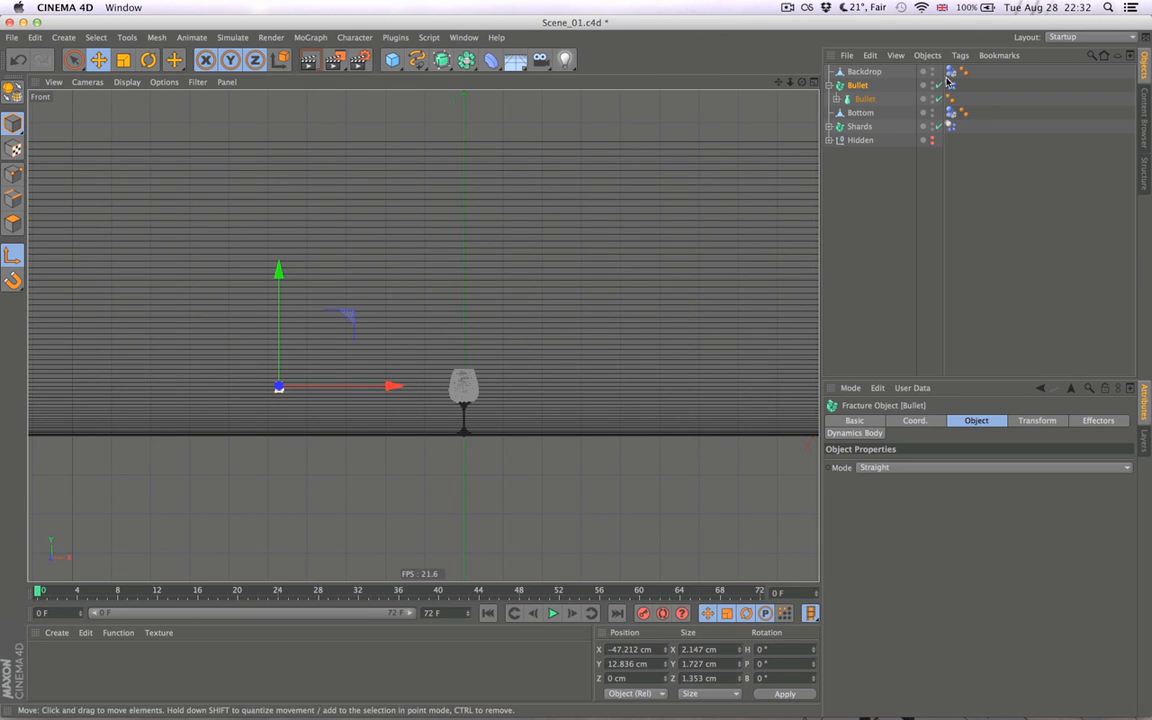
middle_click(409, 274)
middle_click(326, 231)
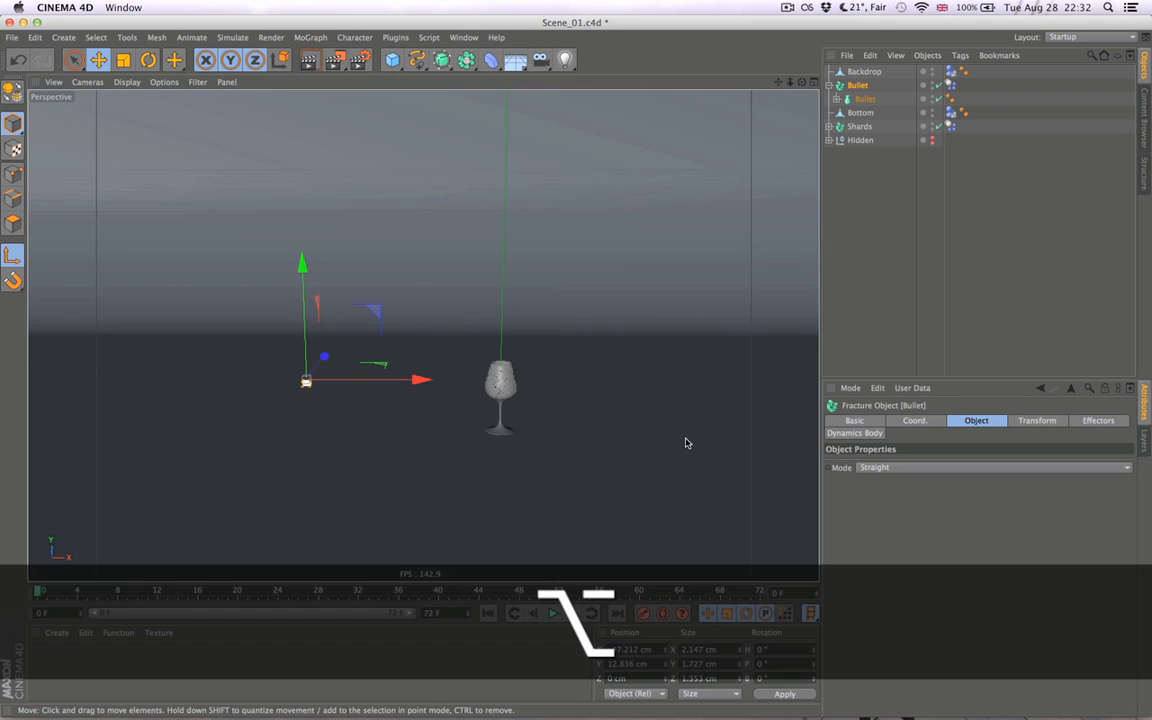
- Set the Bullet's X initial linear velocity to 10000 cm, play the simulation and return to the first frame
alt+right_drag(687, 442, 622, 445)
click(950, 85)
alt+drag(640, 429, 512, 424)
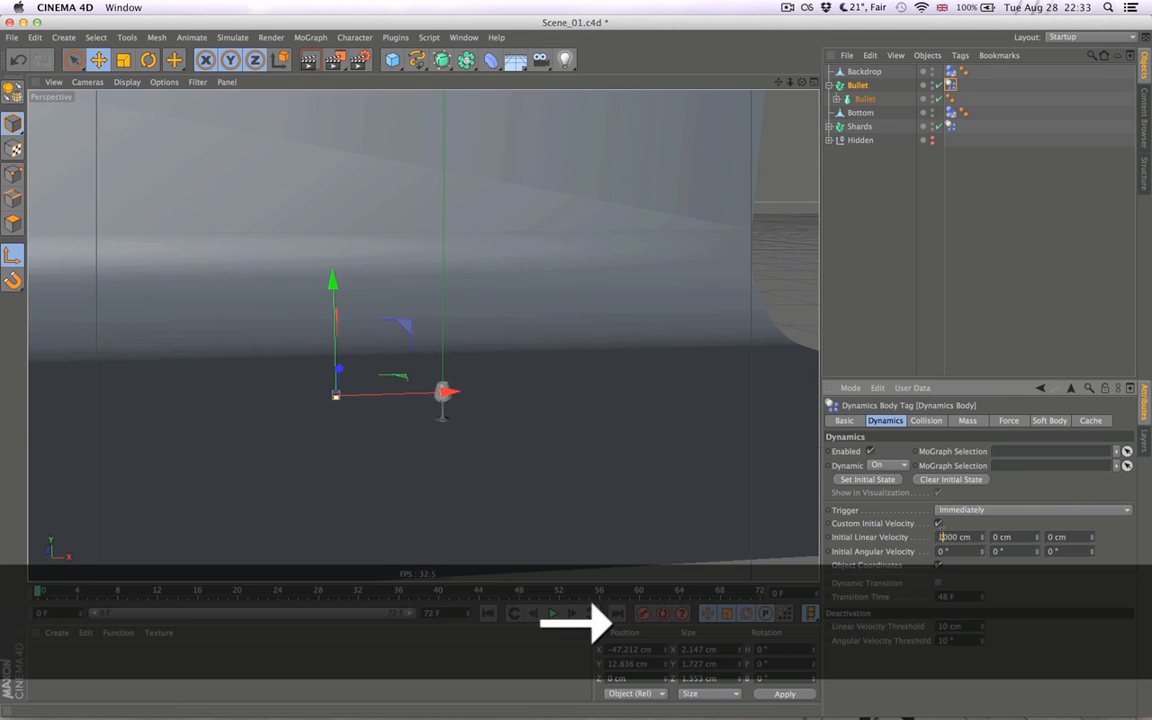
text(0)
key(Return)
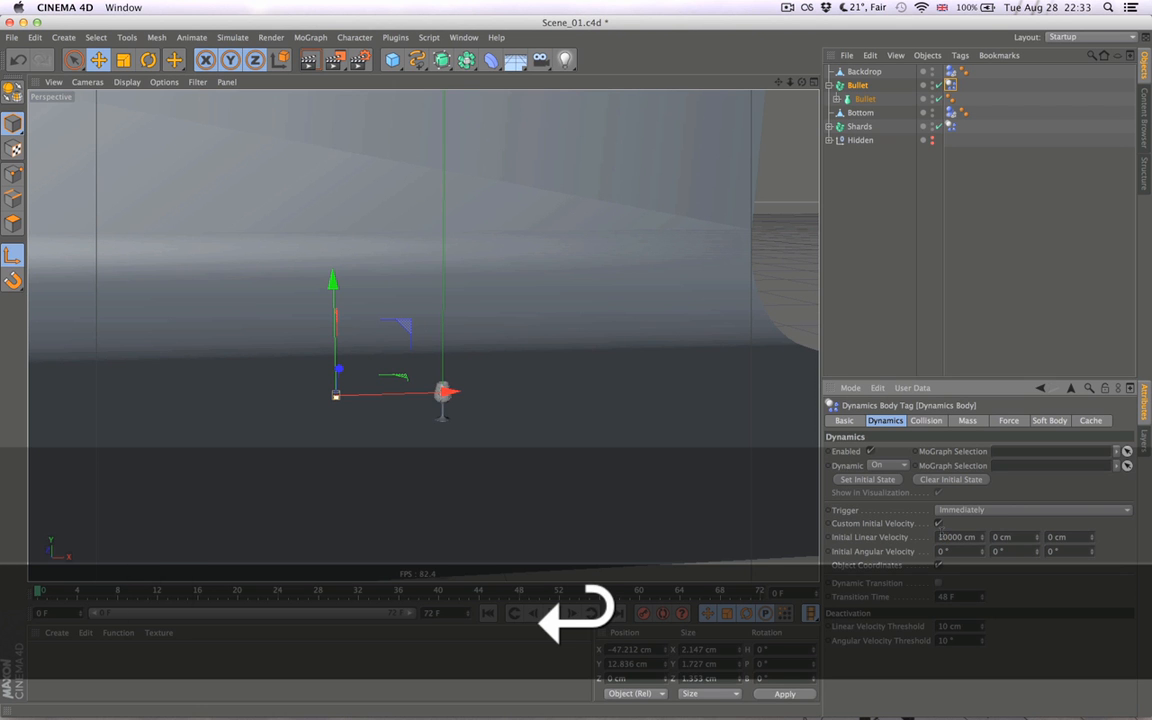
click(552, 613)
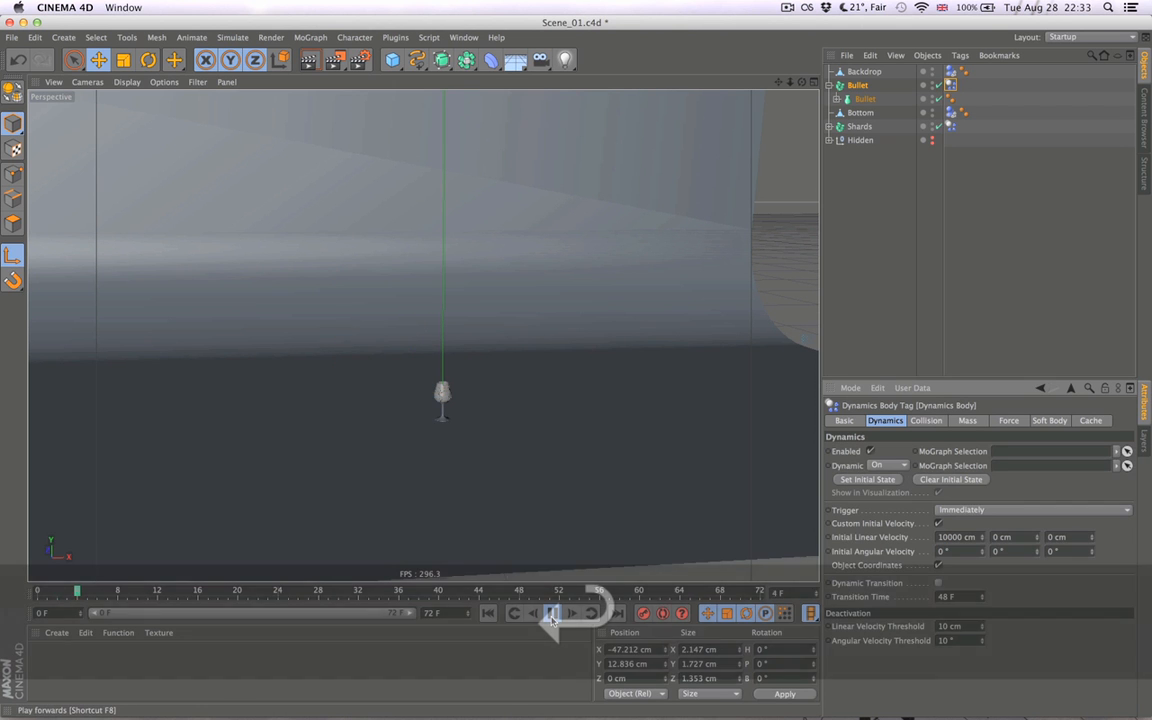
click(488, 615)
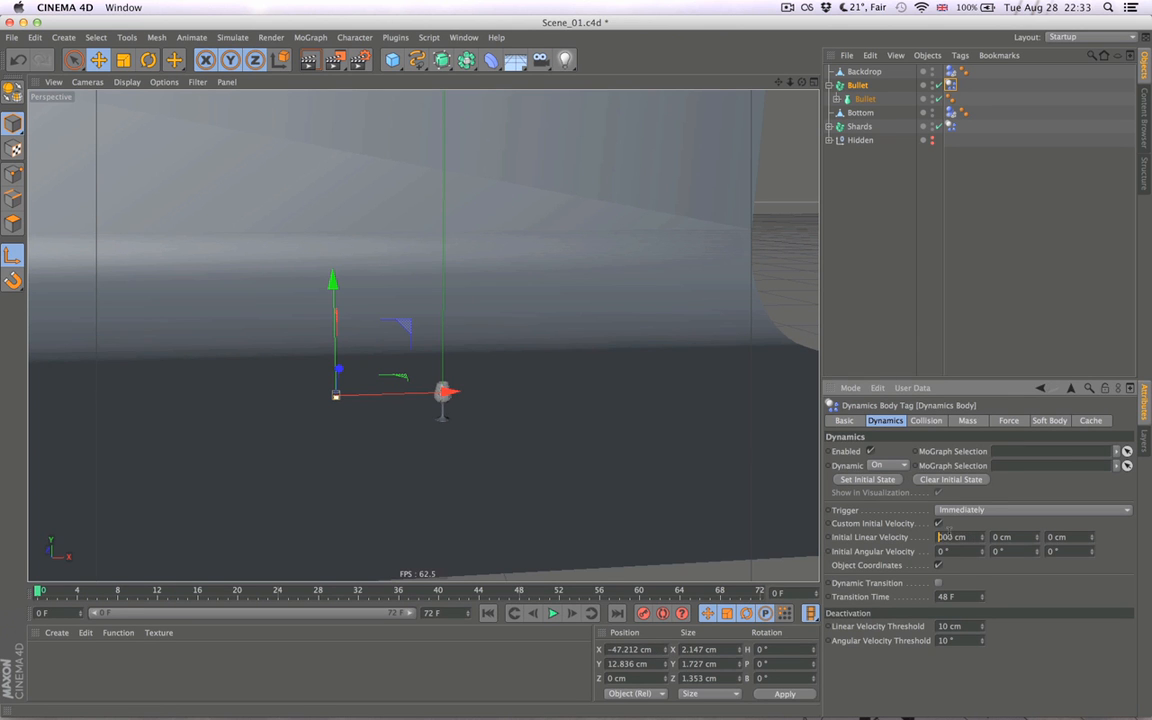
- Set the Bullet's X initial linear velocity to 2000 cm, step through the first frames with nothing selected, and return to the start
text(2)
key(Return)
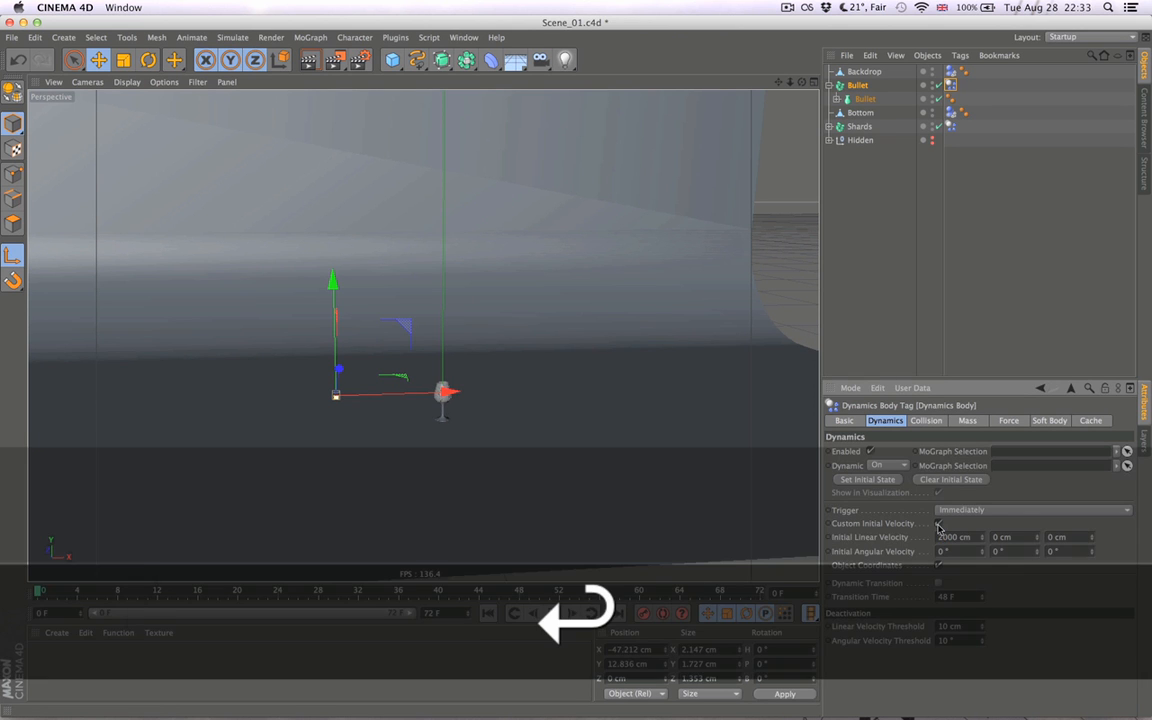
click(912, 260)
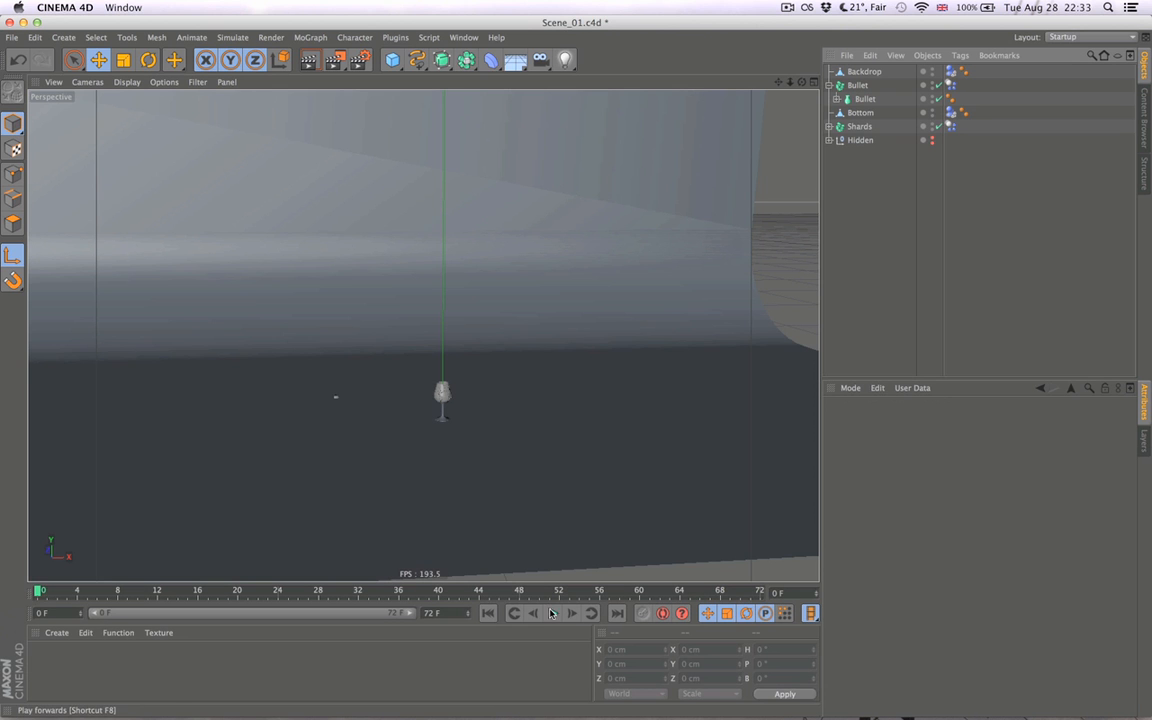
click(570, 615)
click(571, 615)
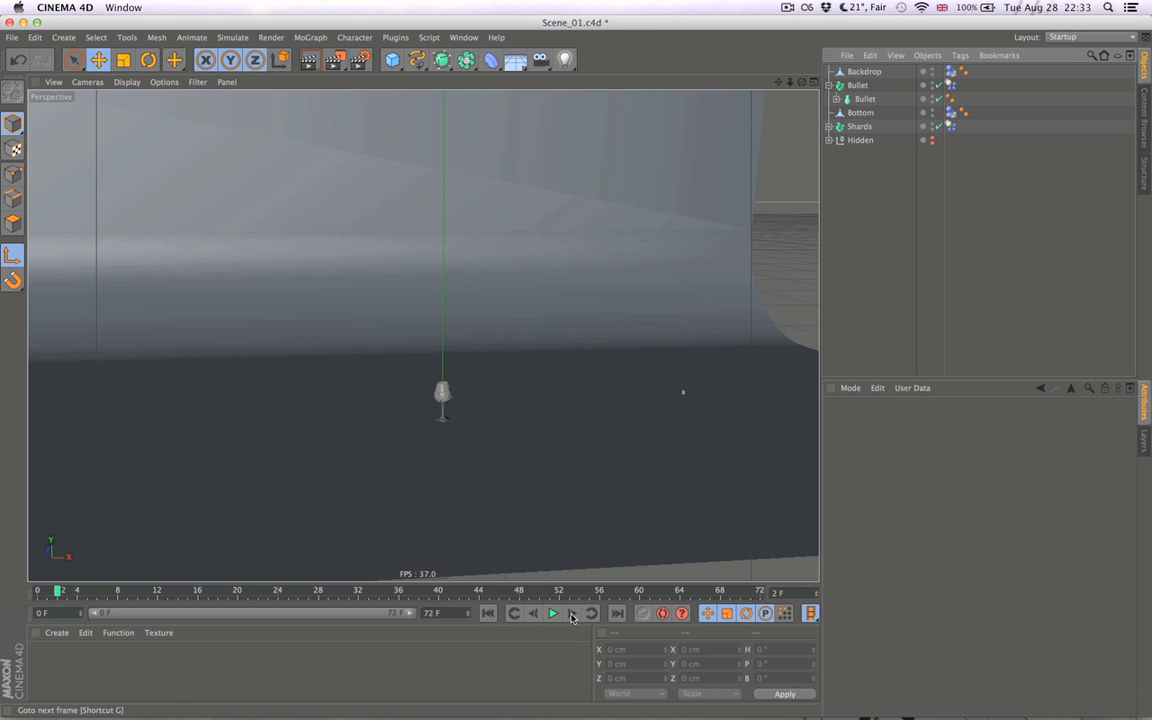
click(488, 613)
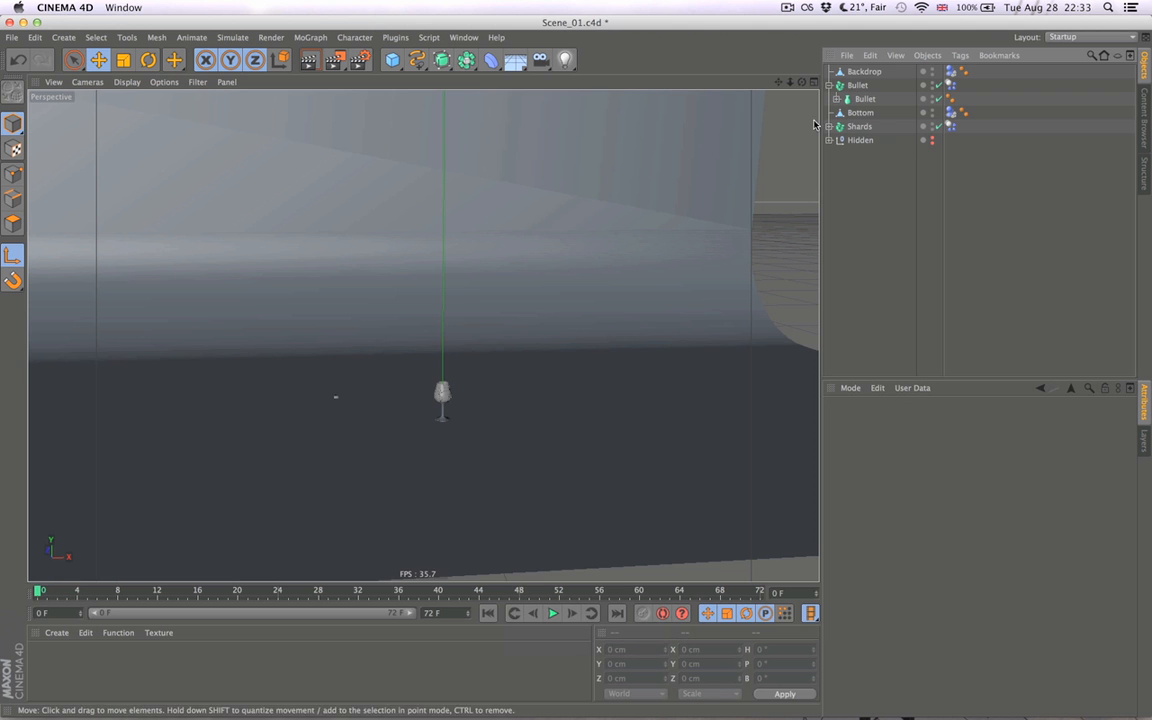
- Set the Bullet's X initial linear velocity to 1000 cm and advance the simulation frame by frame
click(949, 86)
drag(943, 538, 940, 538)
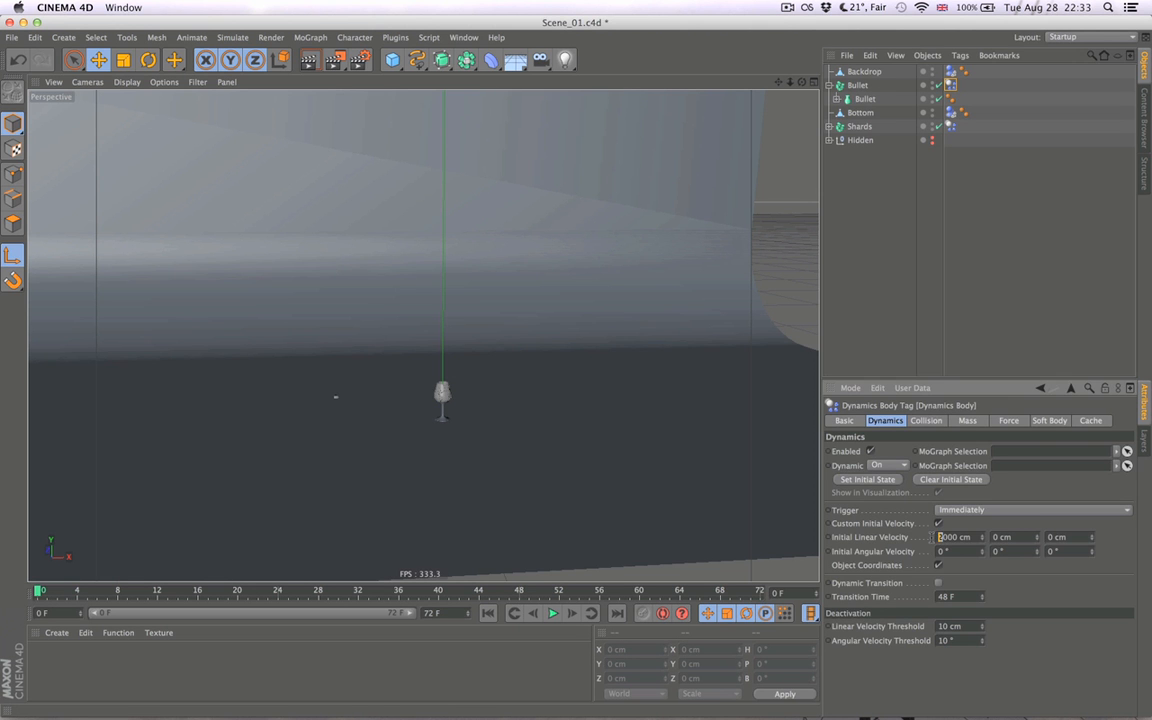
text(1)
key(Return)
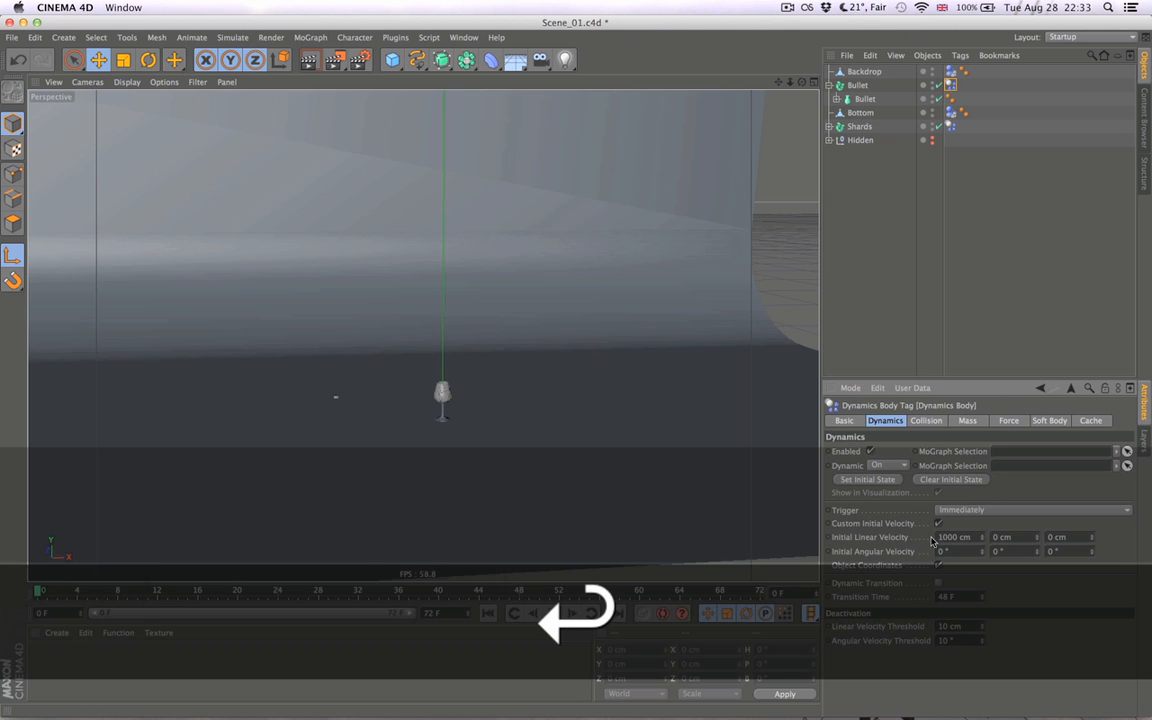
click(553, 613)
click(572, 614)
click(572, 620)
- Step back to frame 4 and examine the bullet's flight beyond the glass
alt+drag(710, 491, 543, 438)
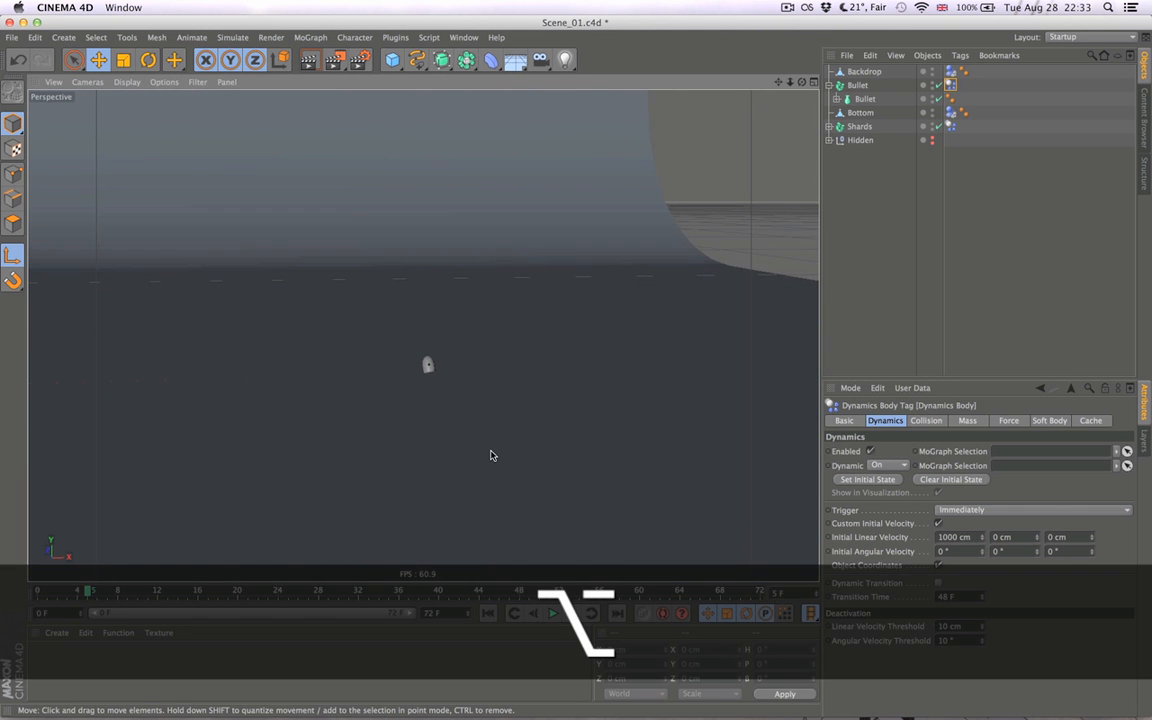
alt+drag(479, 456, 495, 462)
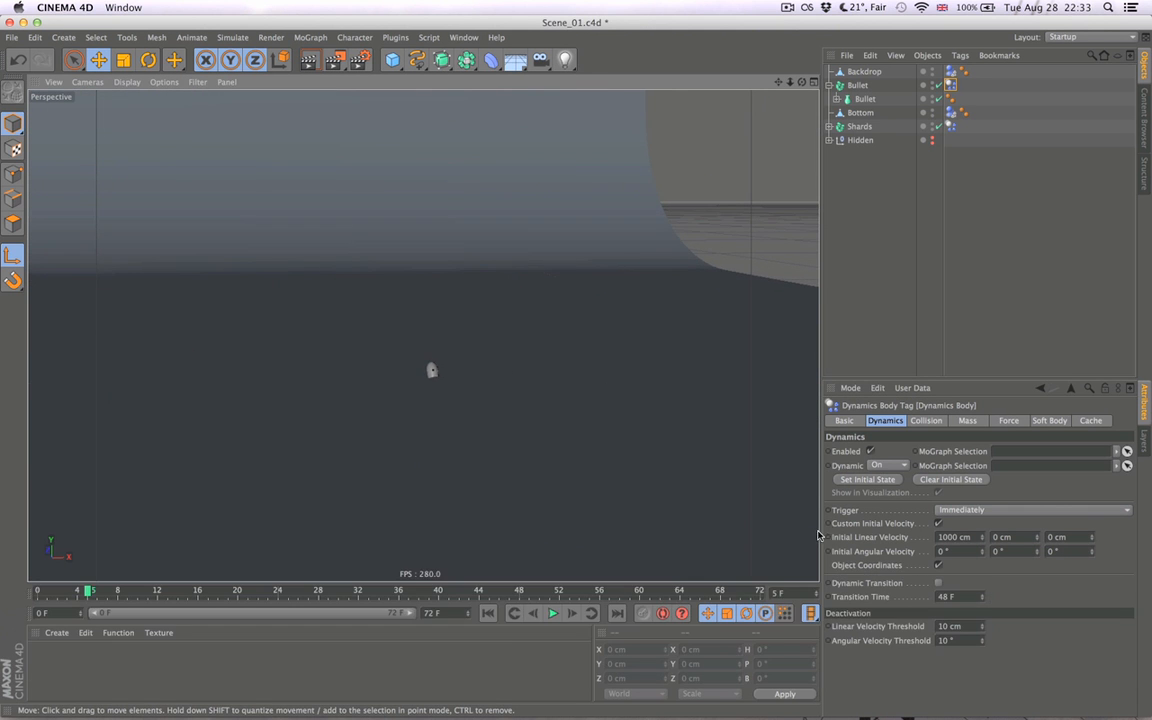
click(534, 613)
alt+drag(428, 483, 437, 482)
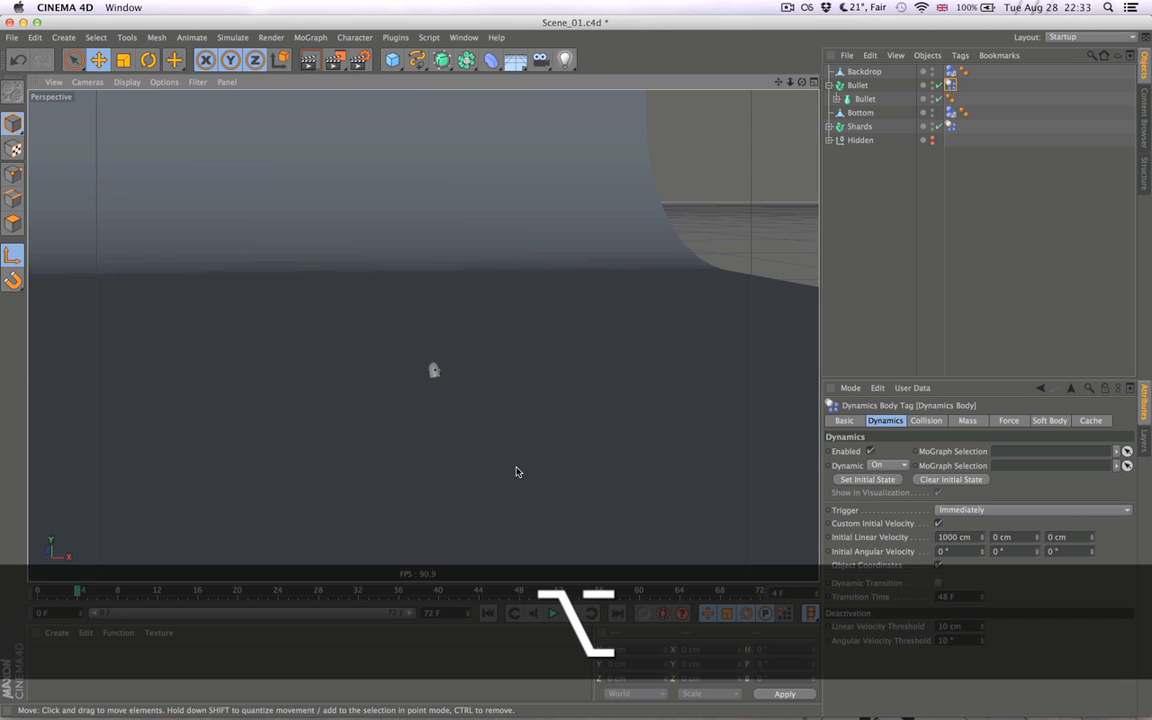
alt+middle_drag(437, 483, 605, 463)
- Restart the simulation, advance it to frame 6, and examine the glass's breakage up close before returning to the first frame
click(488, 613)
click(590, 613)
click(574, 613)
click(574, 613)
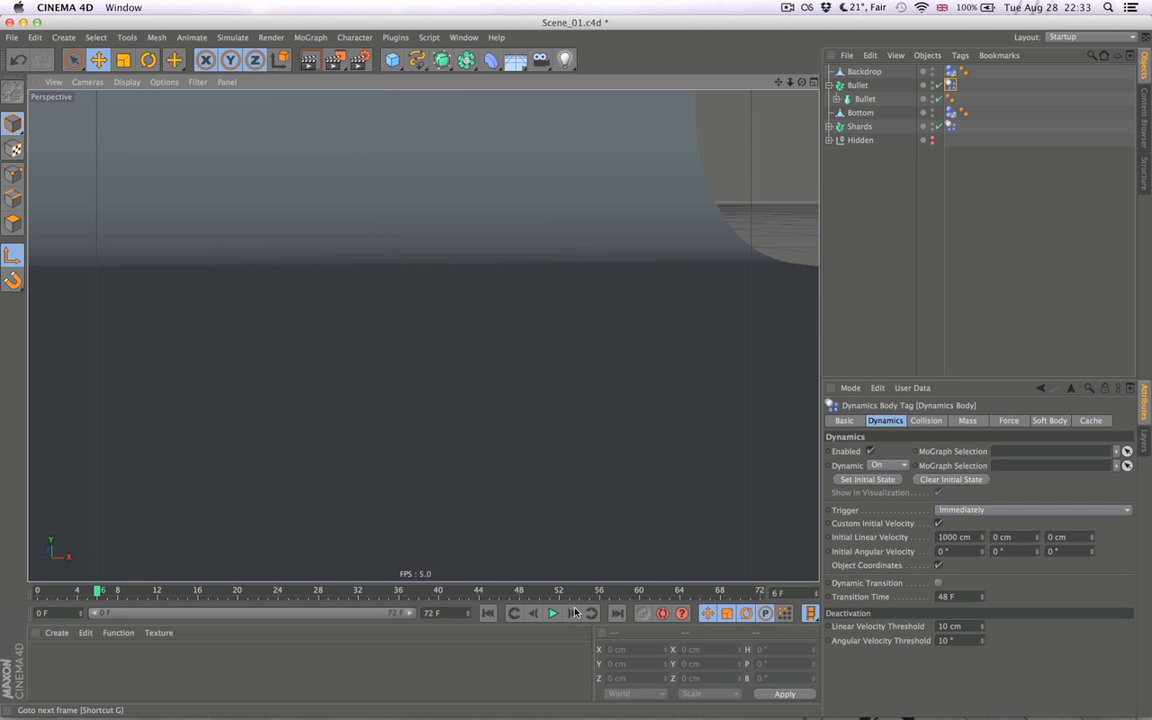
alt+right_drag(360, 450, 203, 464)
alt+middle_drag(408, 458, 731, 429)
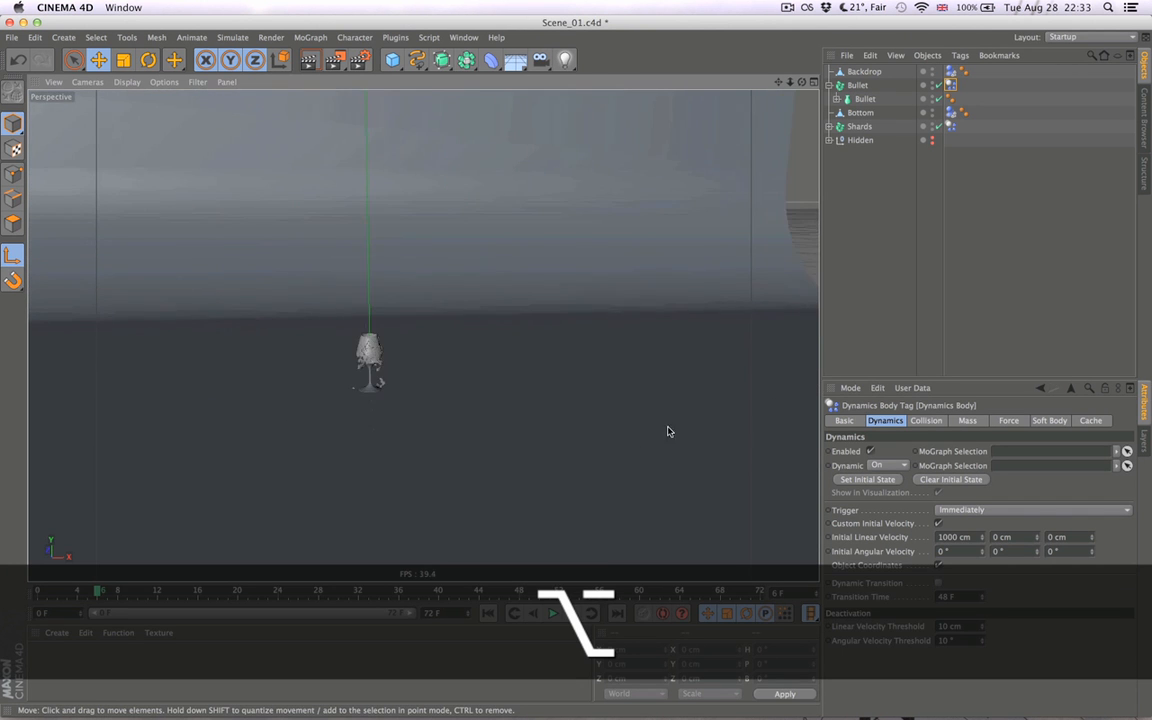
alt+middle_drag(338, 384, 447, 389)
alt+right_drag(439, 397, 576, 390)
alt+drag(549, 413, 606, 422)
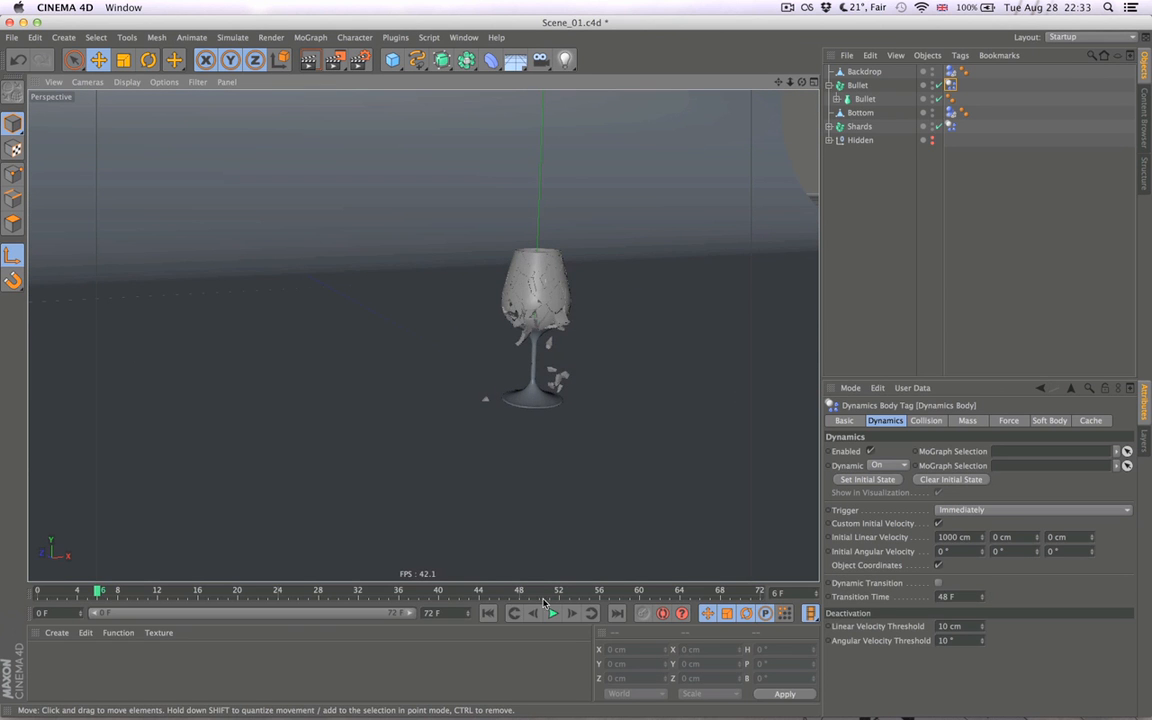
- Change the Bullet's X initial linear velocity to 2000 cm, test it one frame forward and return to the first frame
click(941, 537)
text(2)
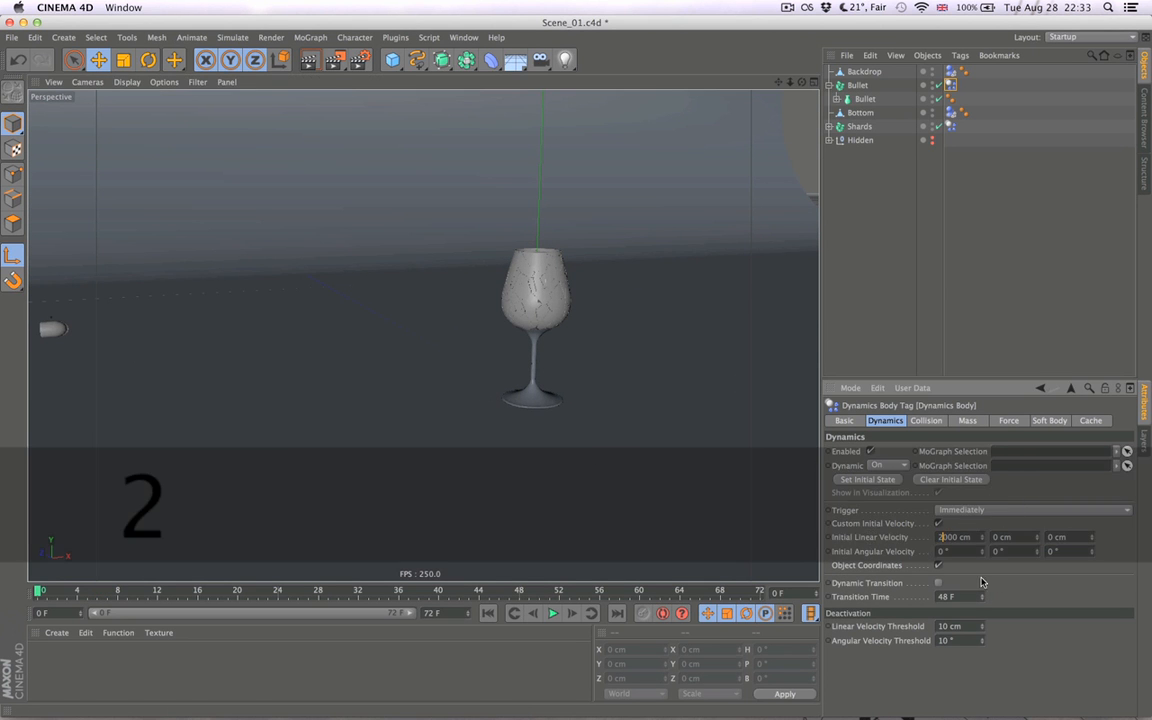
click(577, 612)
click(579, 613)
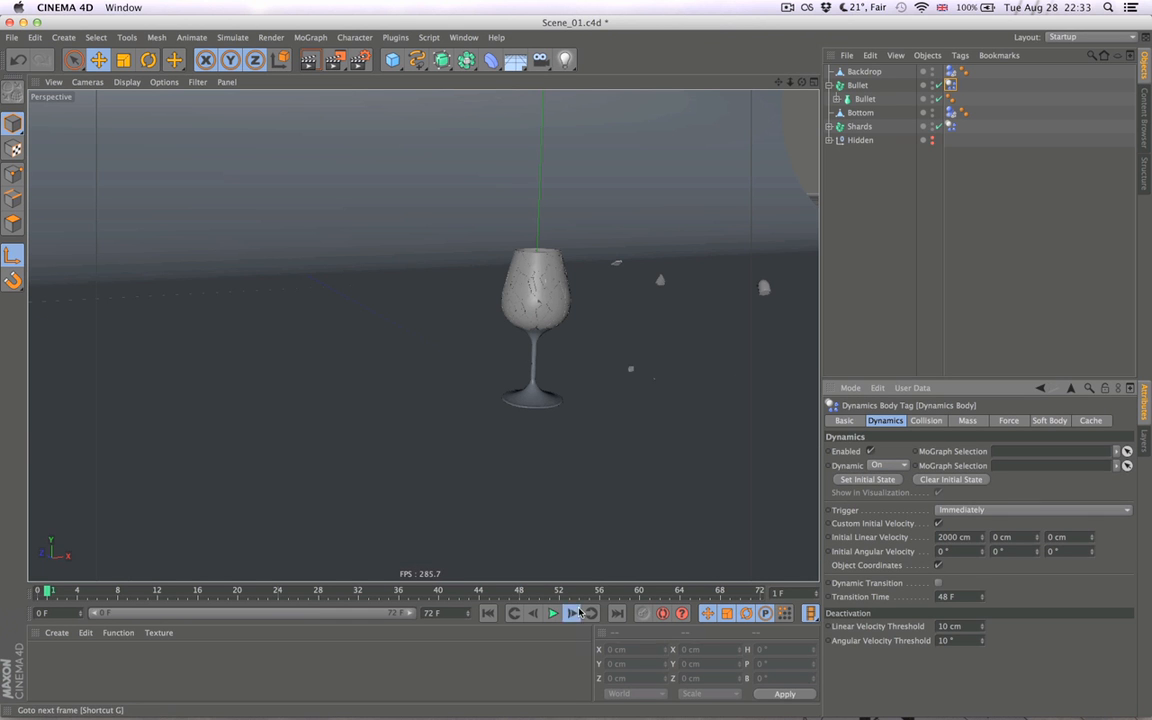
click(494, 619)
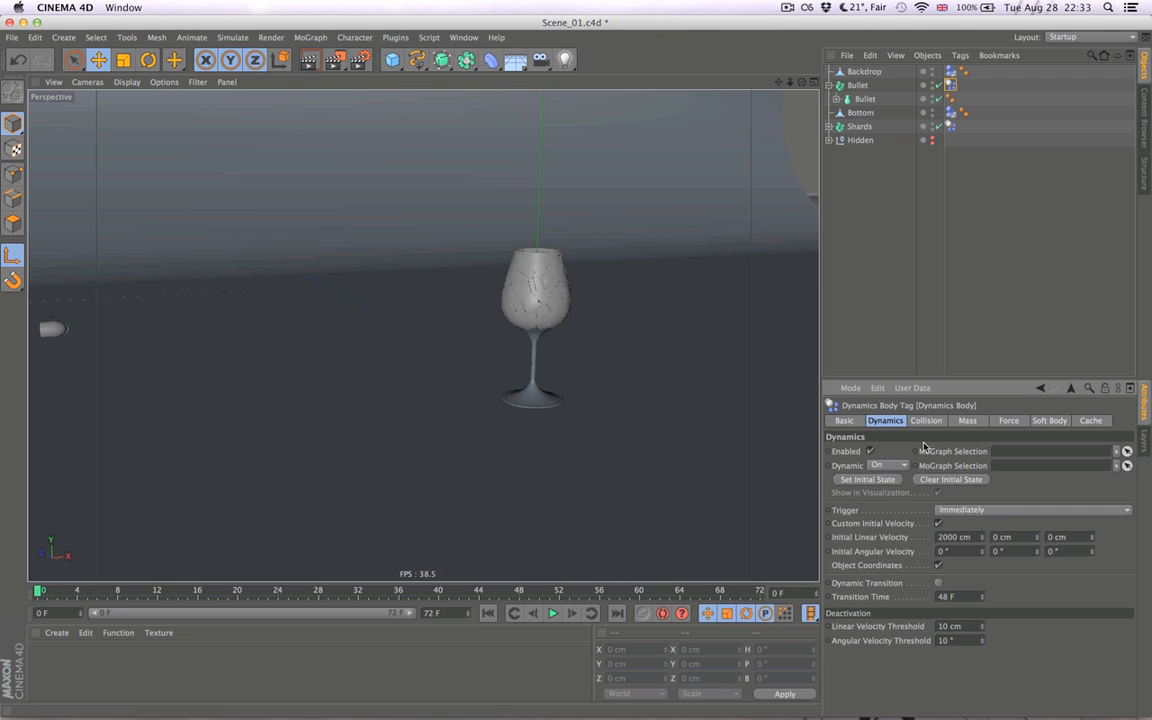
- Enable the 1 cm collision margin for the Bullet's dynamics body and advance the simulation by one frame
click(927, 421)
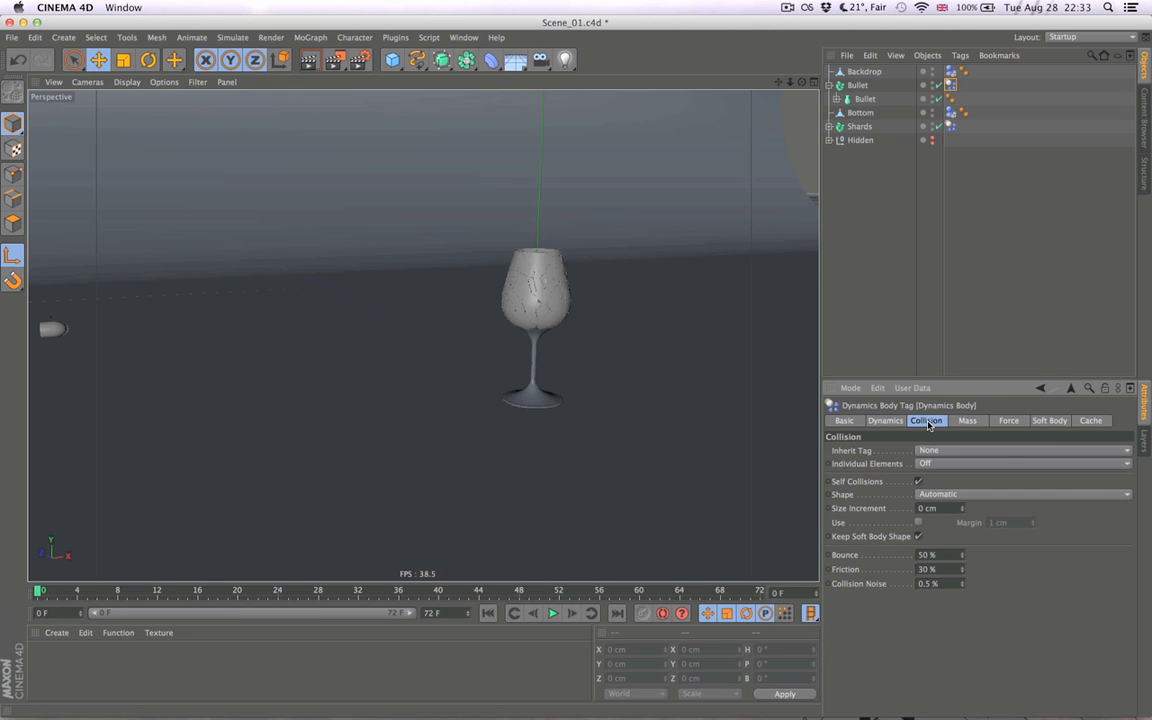
click(919, 522)
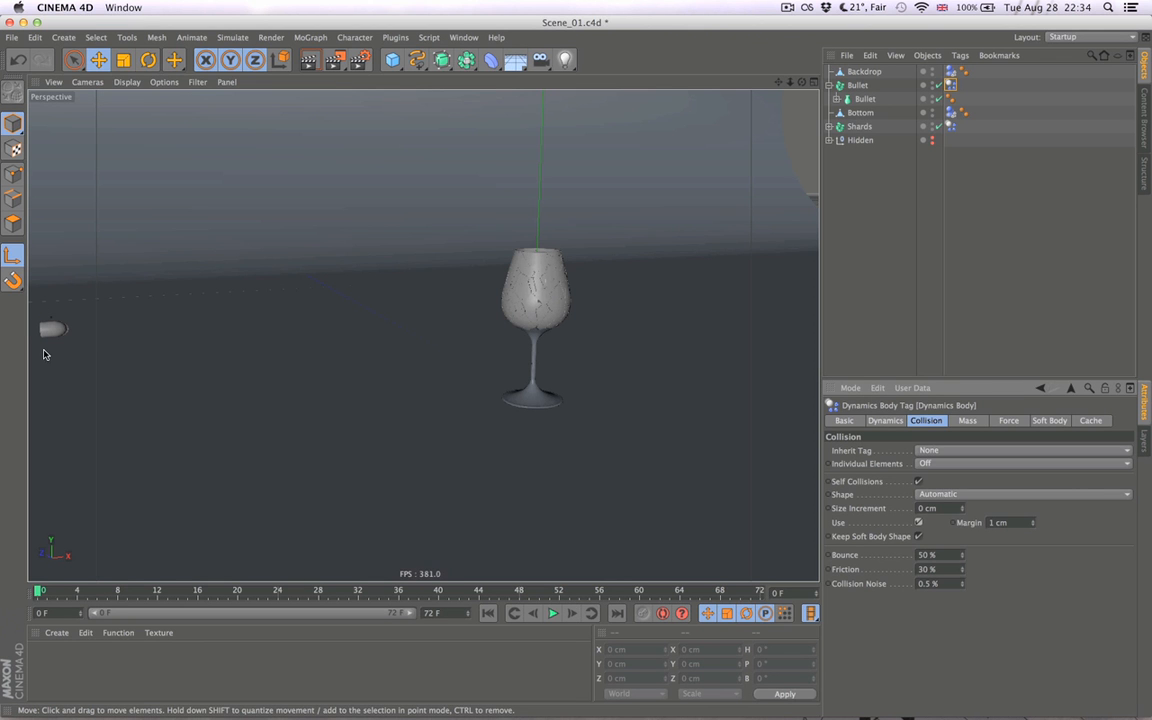
click(574, 613)
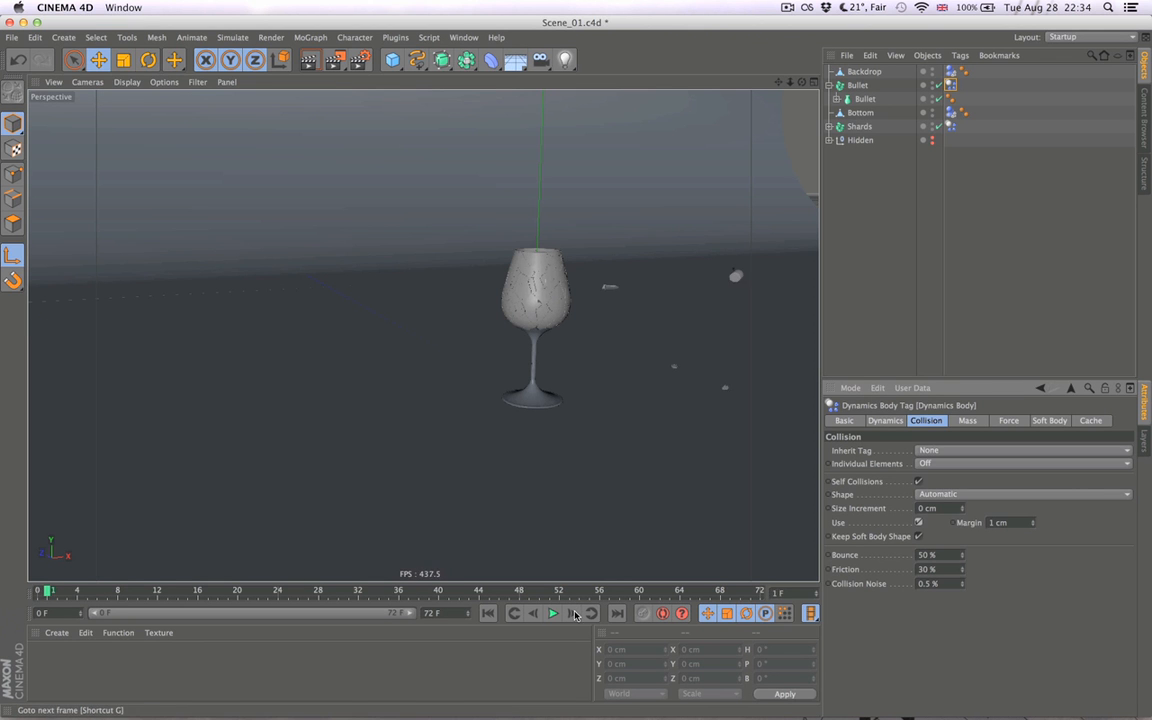
- Set the Bullet's collision margin to 5 cm, test it one frame forward and return to the first frame
click(574, 614)
click(488, 614)
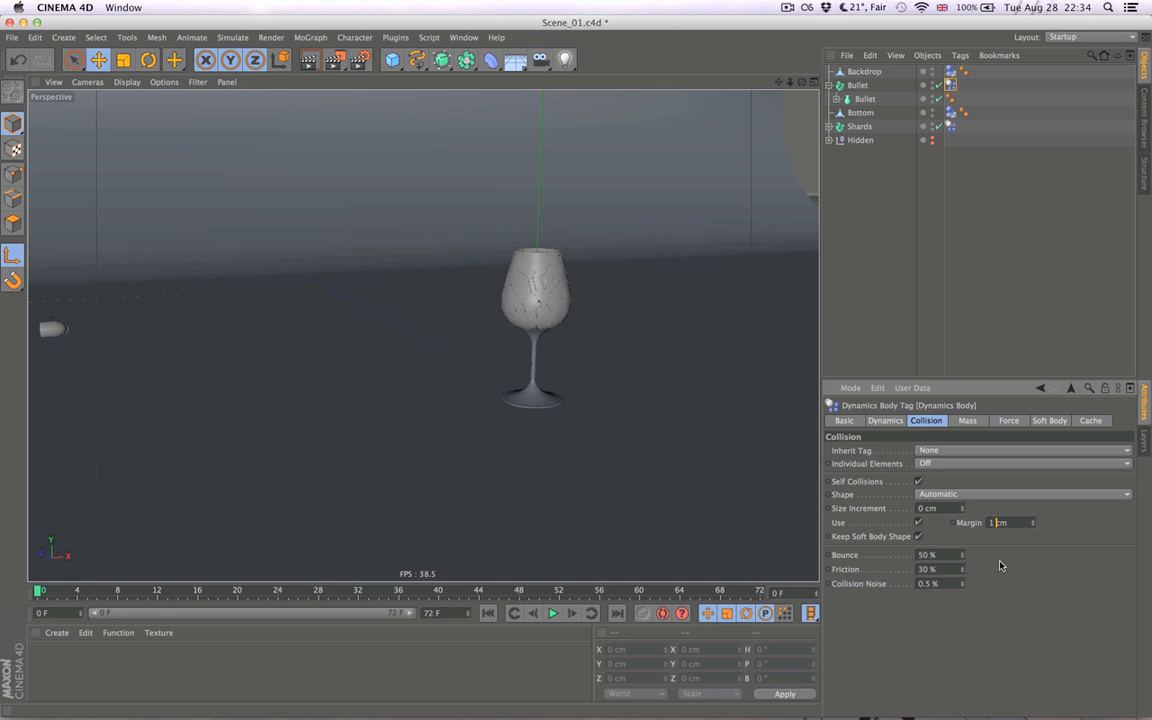
text(5)
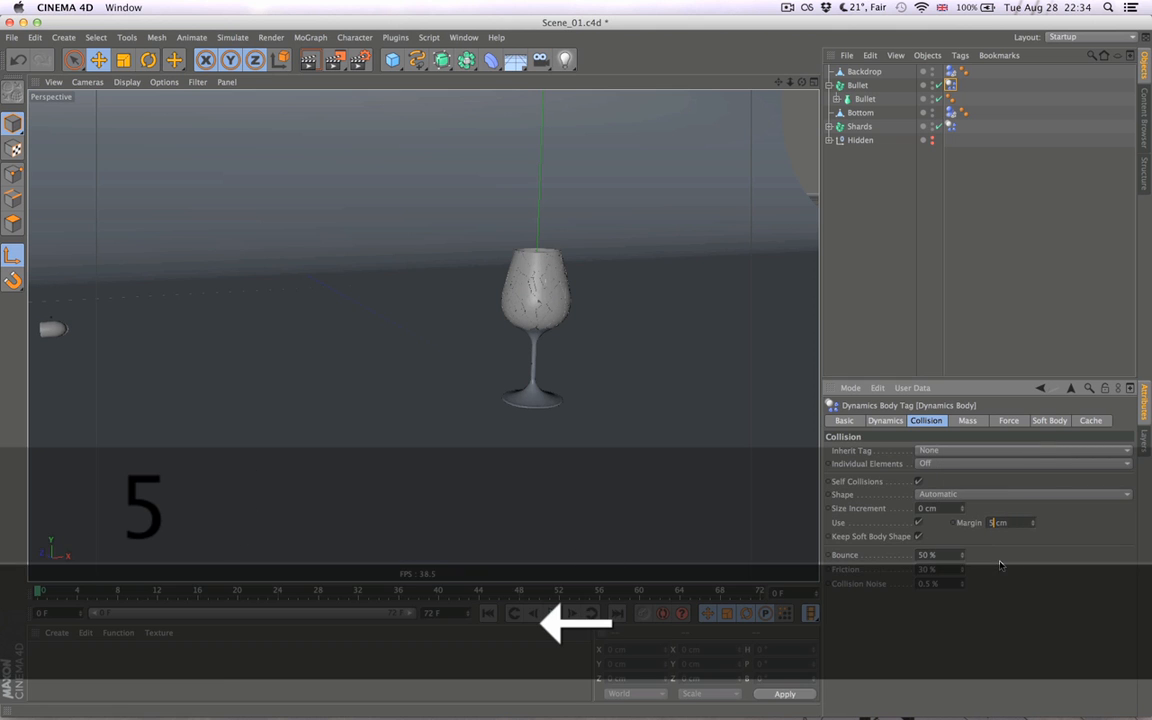
click(574, 614)
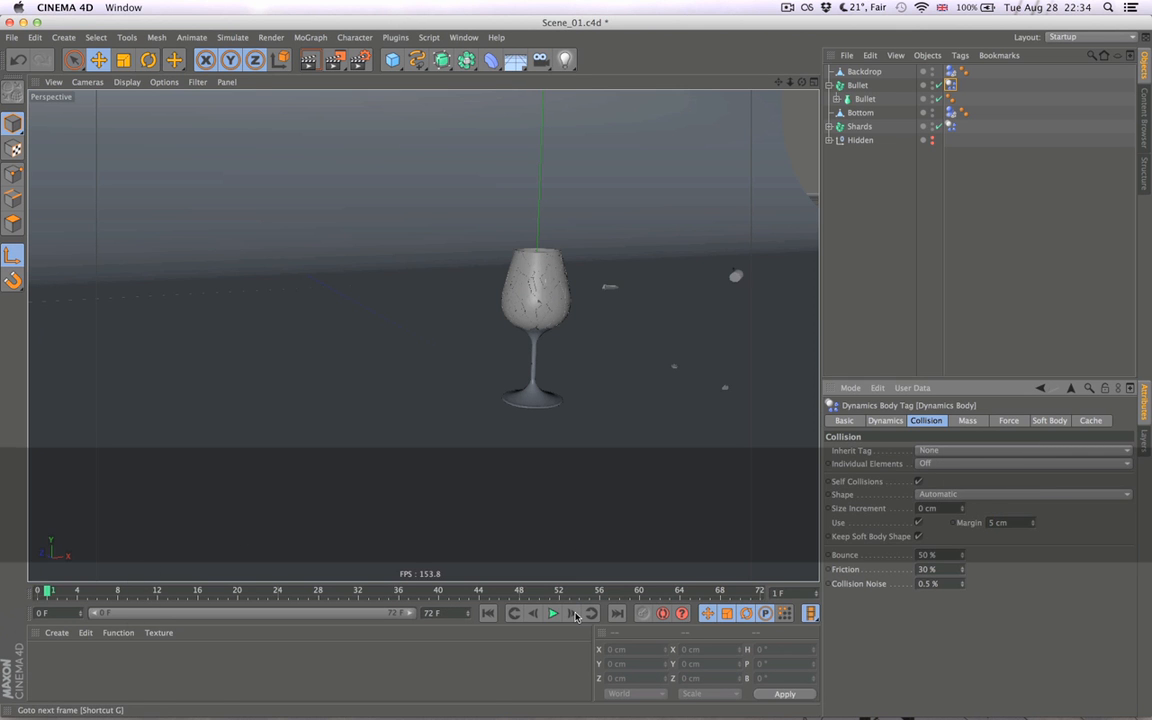
click(490, 615)
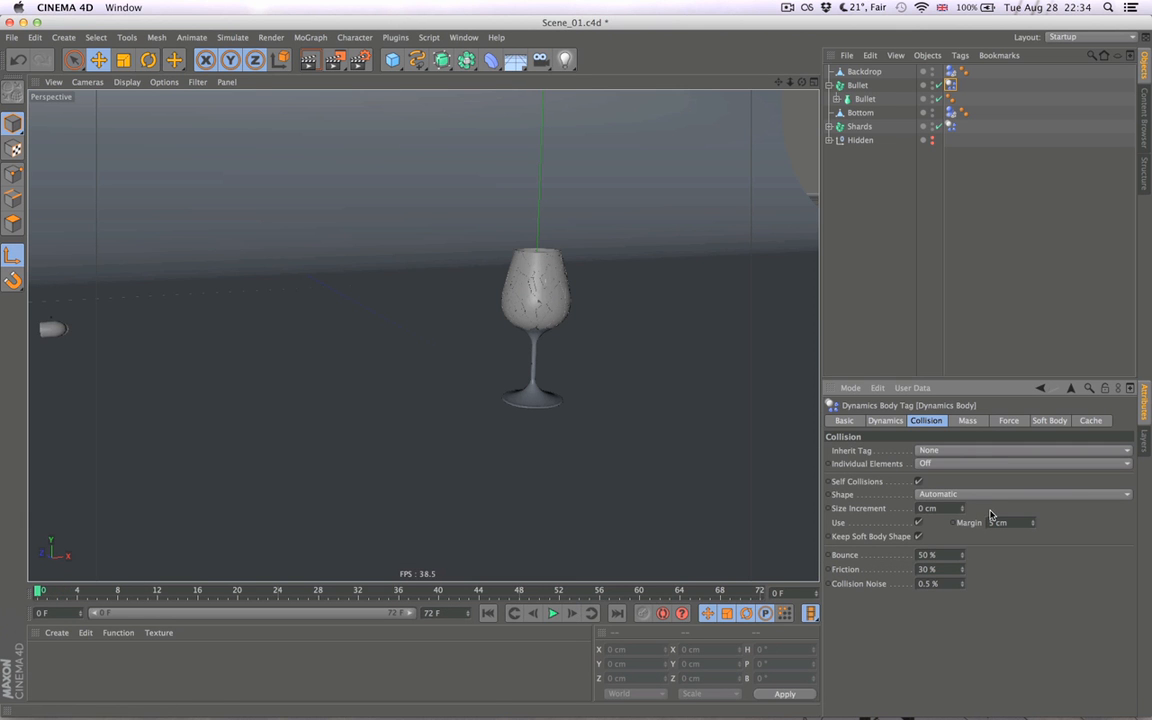
- Raise the Bullet's collision margin to 10 cm, test it one frame forward and return to the first frame
text(10)
key(Return)
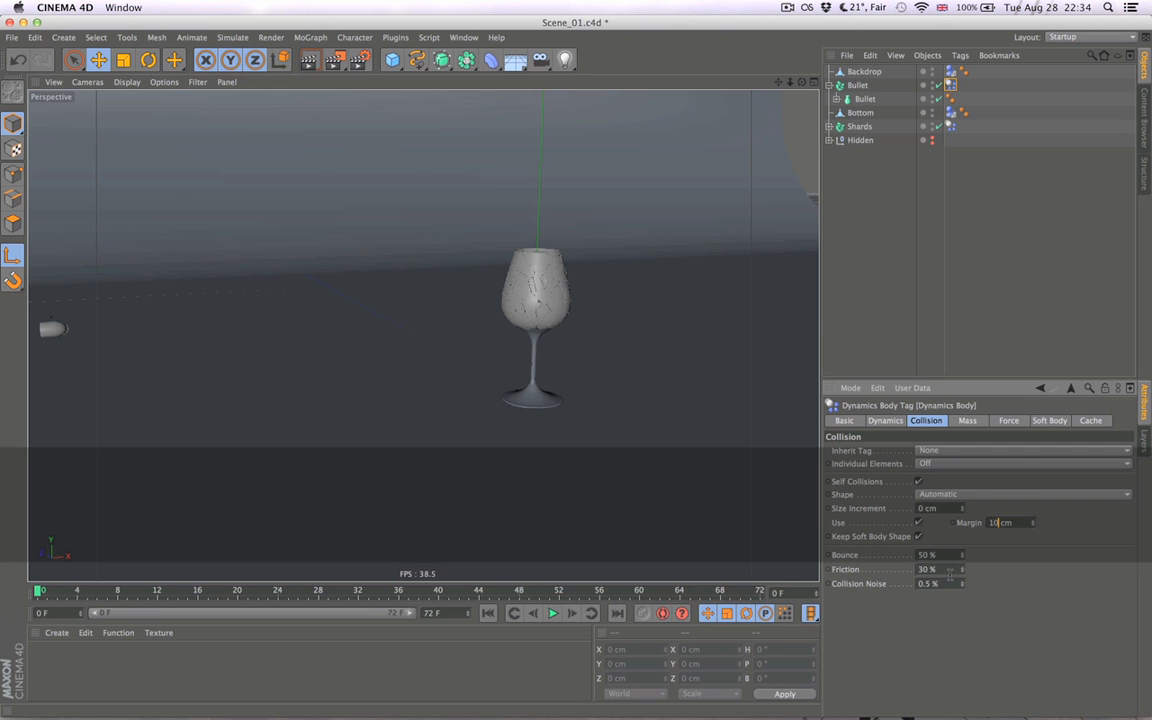
click(552, 613)
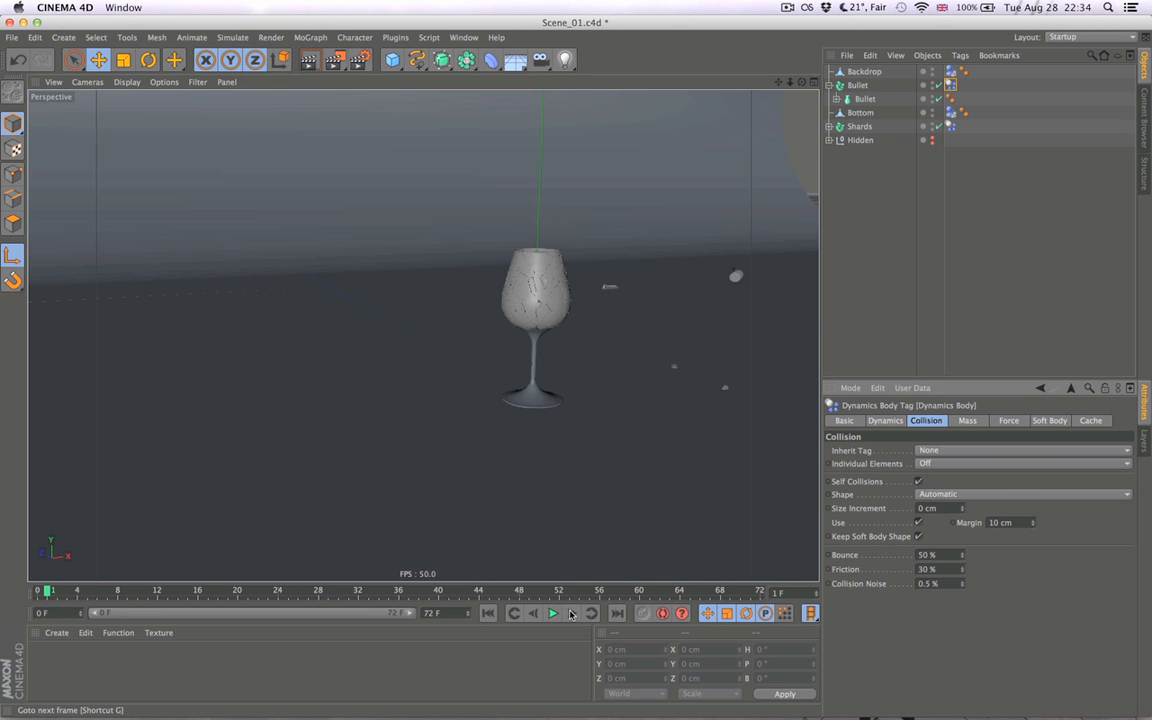
click(487, 614)
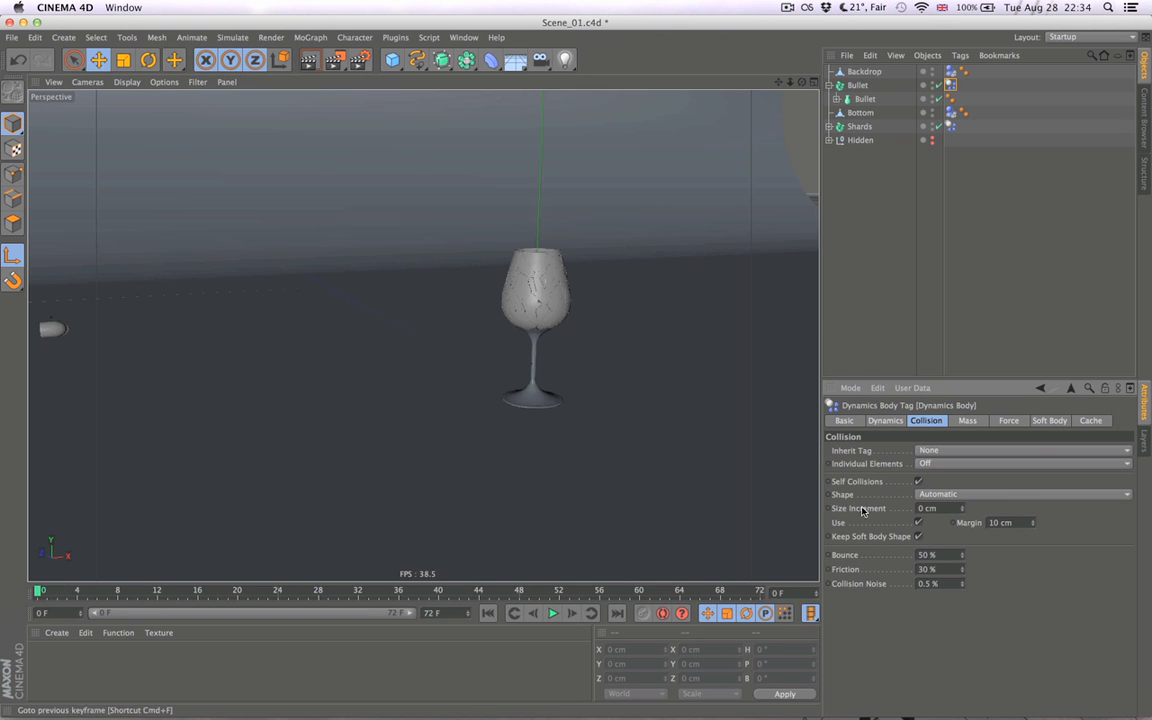
- Set the Bullet's X initial linear velocity to 5000 cm and test it one frame forward before returning to the start
click(885, 420)
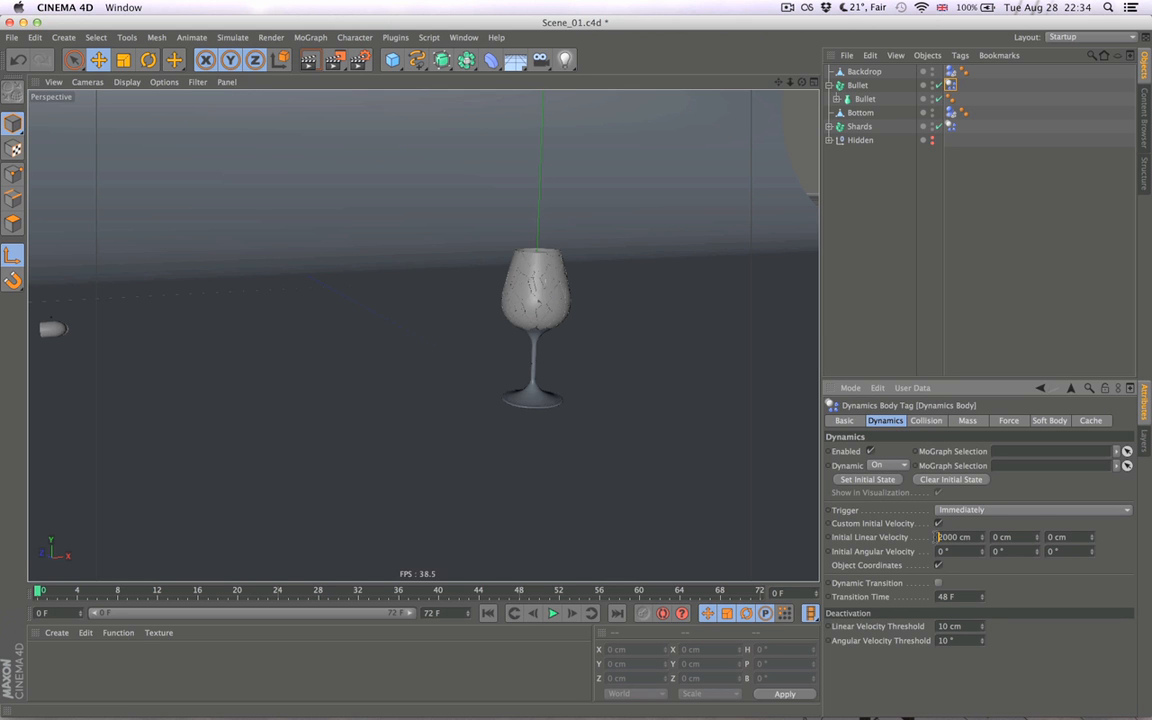
click(568, 613)
click(489, 614)
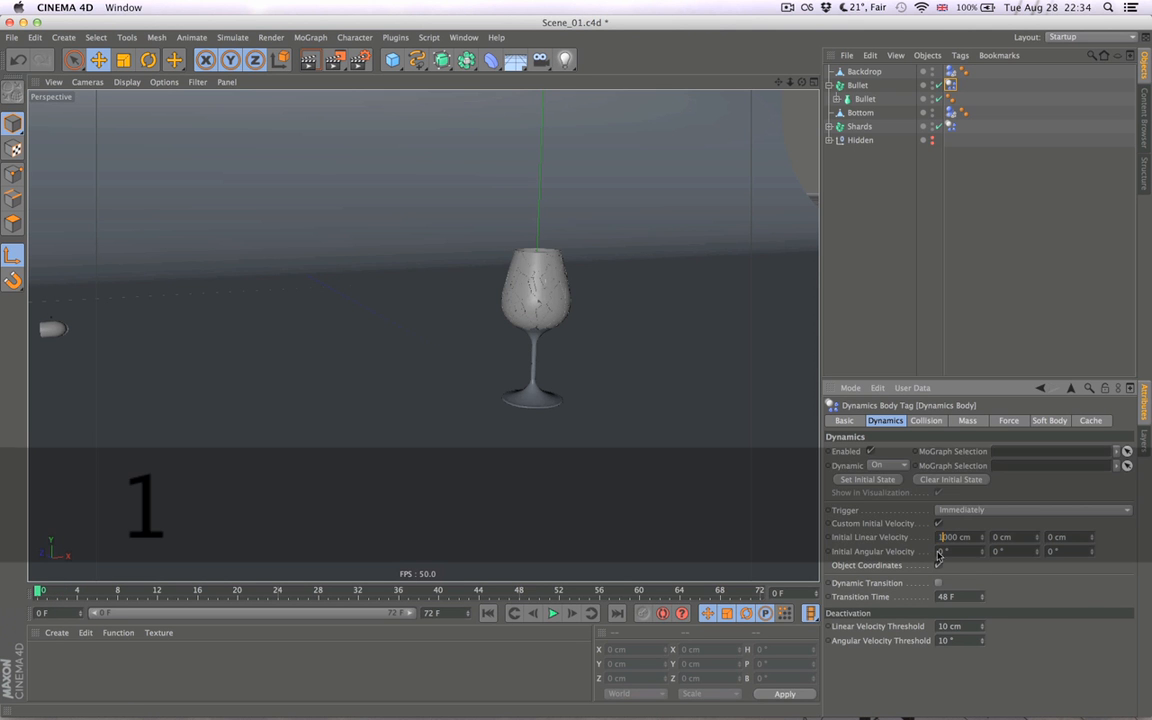
- Reduce the Bullet's X initial linear velocity to 1000 cm, advance the simulation two frames and return to the first frame
click(572, 613)
click(572, 613)
click(573, 614)
click(492, 614)
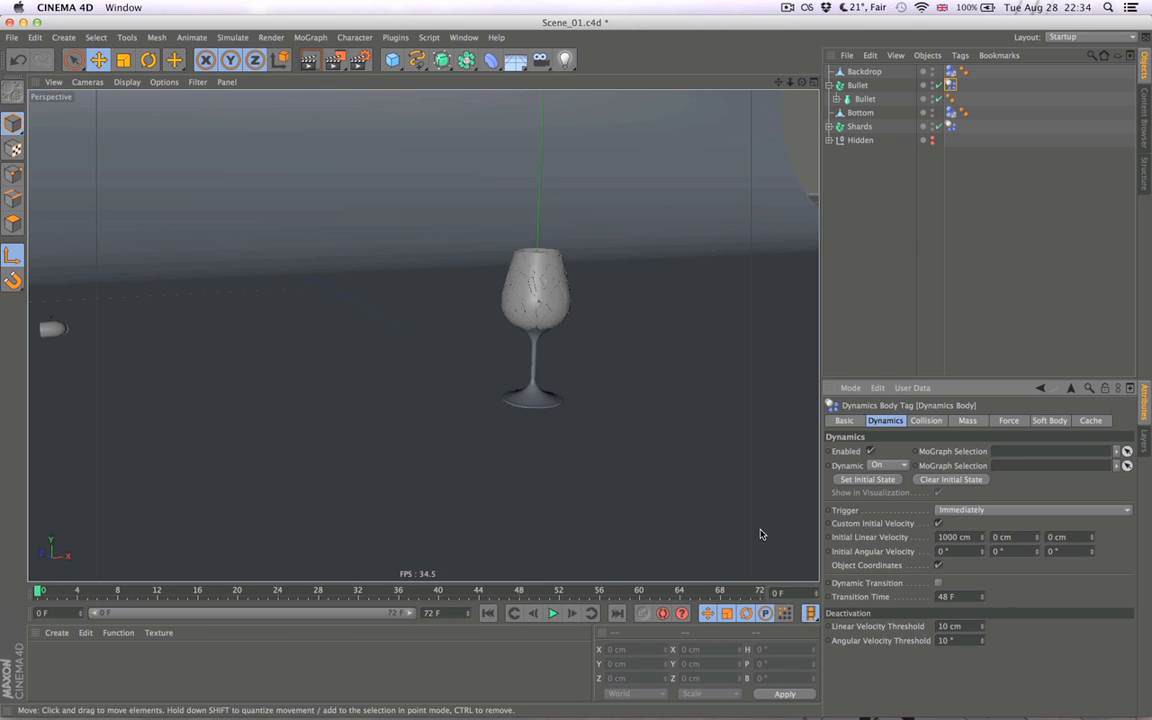
- Switch the Bullet's dynamics body to Custom Mass and set the mass to 1000
click(967, 421)
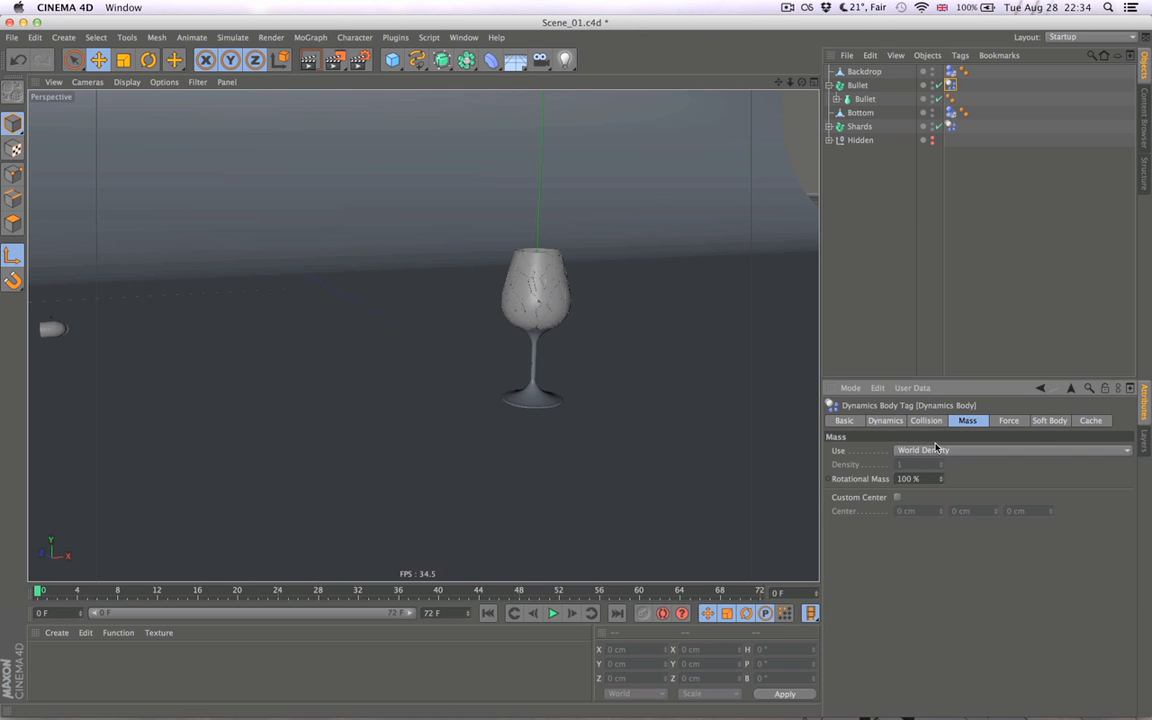
click(934, 450)
click(922, 493)
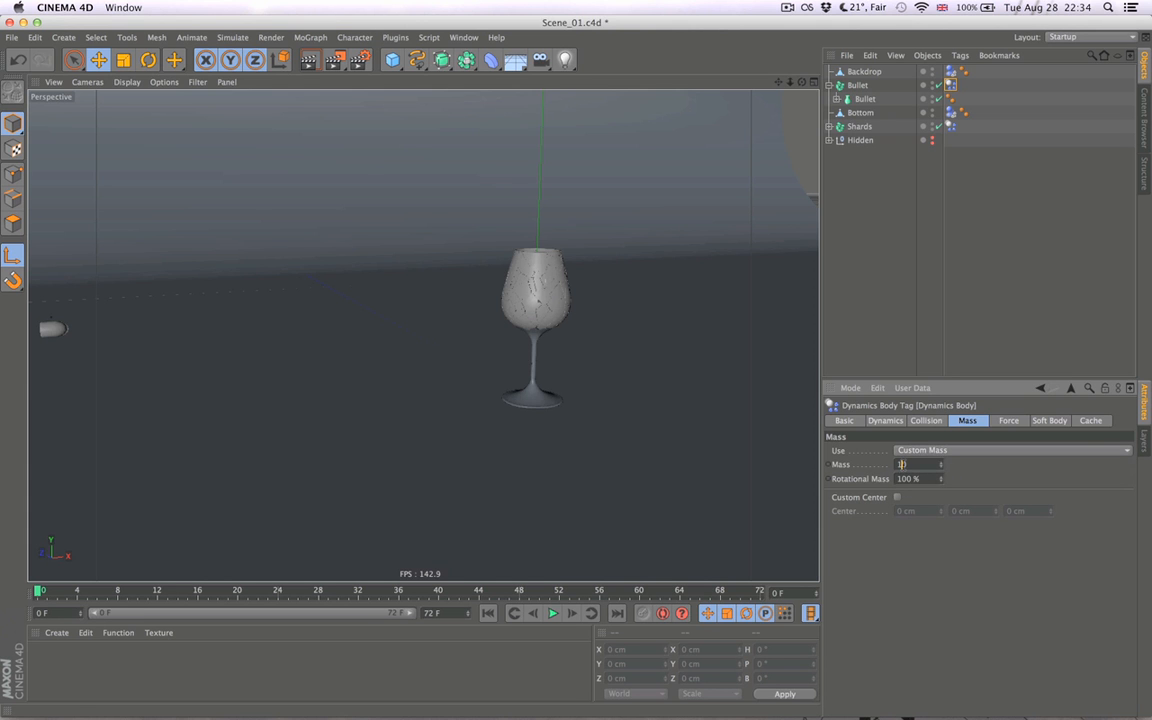
text(000)
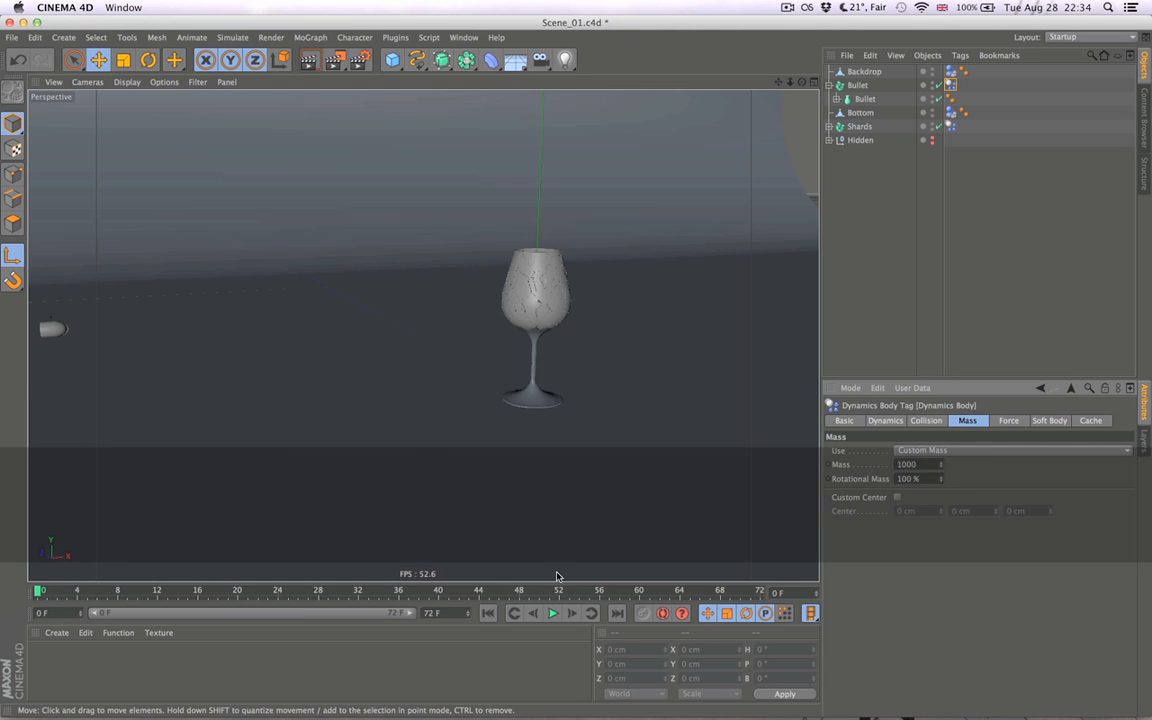
- Advance the simulation to frame 4, examine the Bullet's impact beyond the glass, and return to the first frame
click(573, 614)
click(573, 616)
click(573, 616)
alt+right_drag(617, 410, 561, 415)
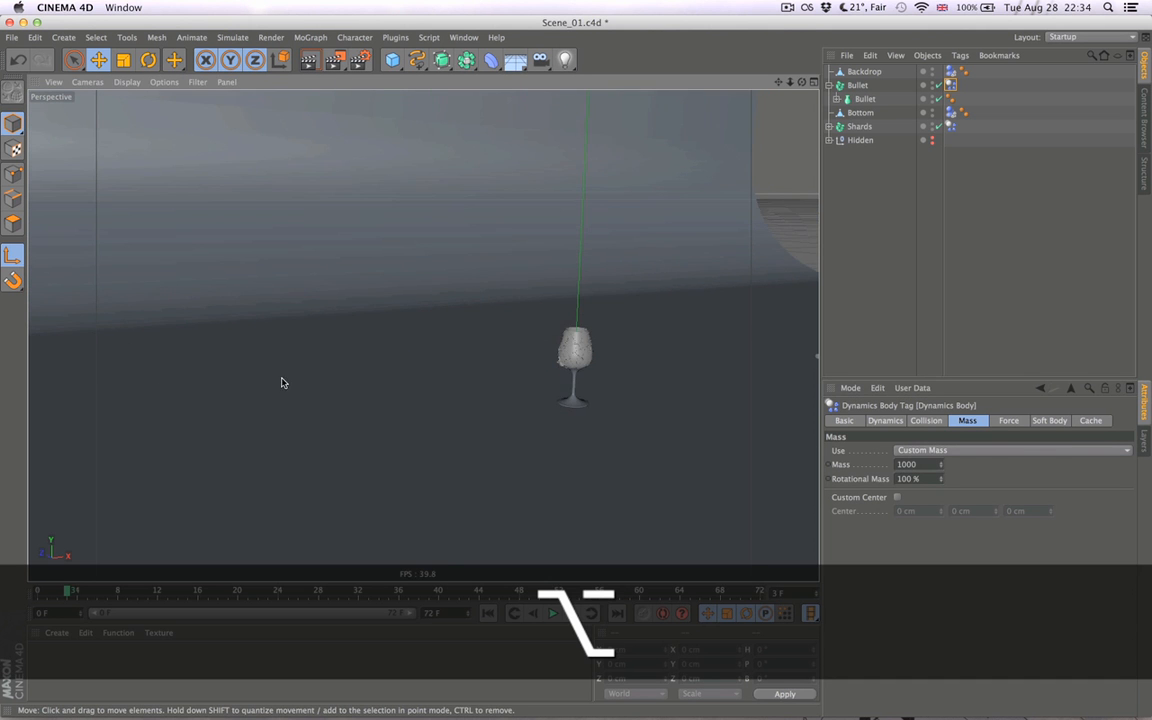
alt+middle_drag(353, 389, 123, 378)
click(576, 614)
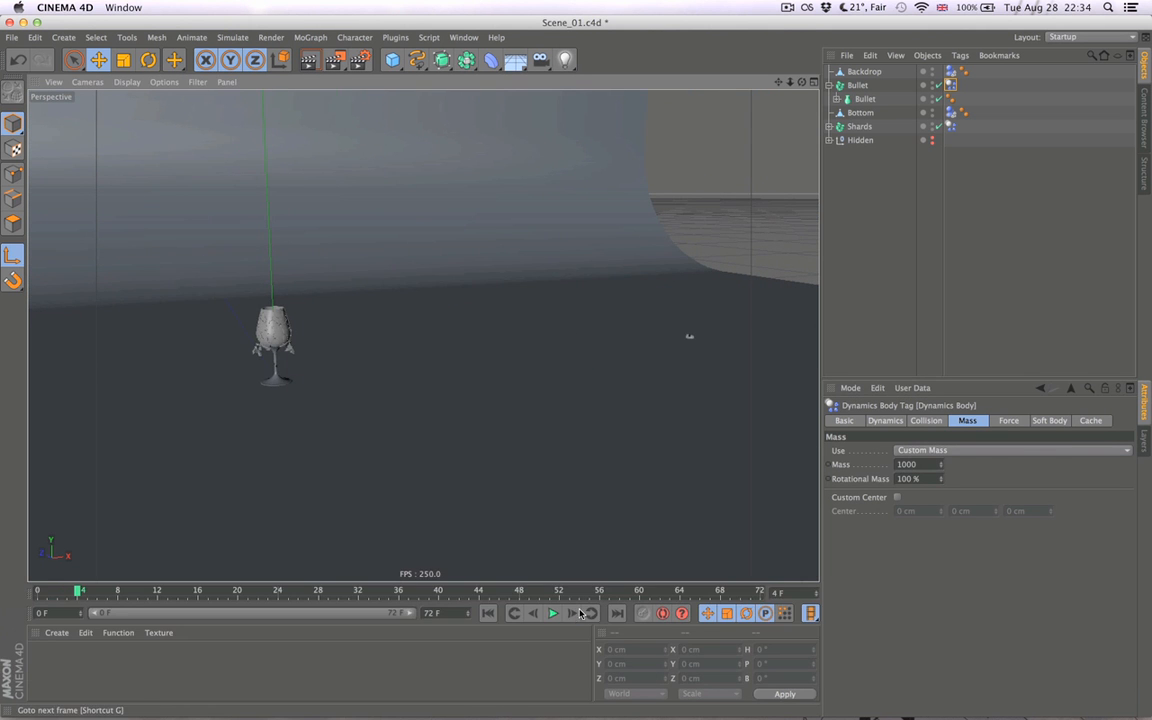
click(488, 613)
- Set the Bullet's X initial linear velocity to 3000 cm, examine the simulation two frames forward and return to the start
click(940, 421)
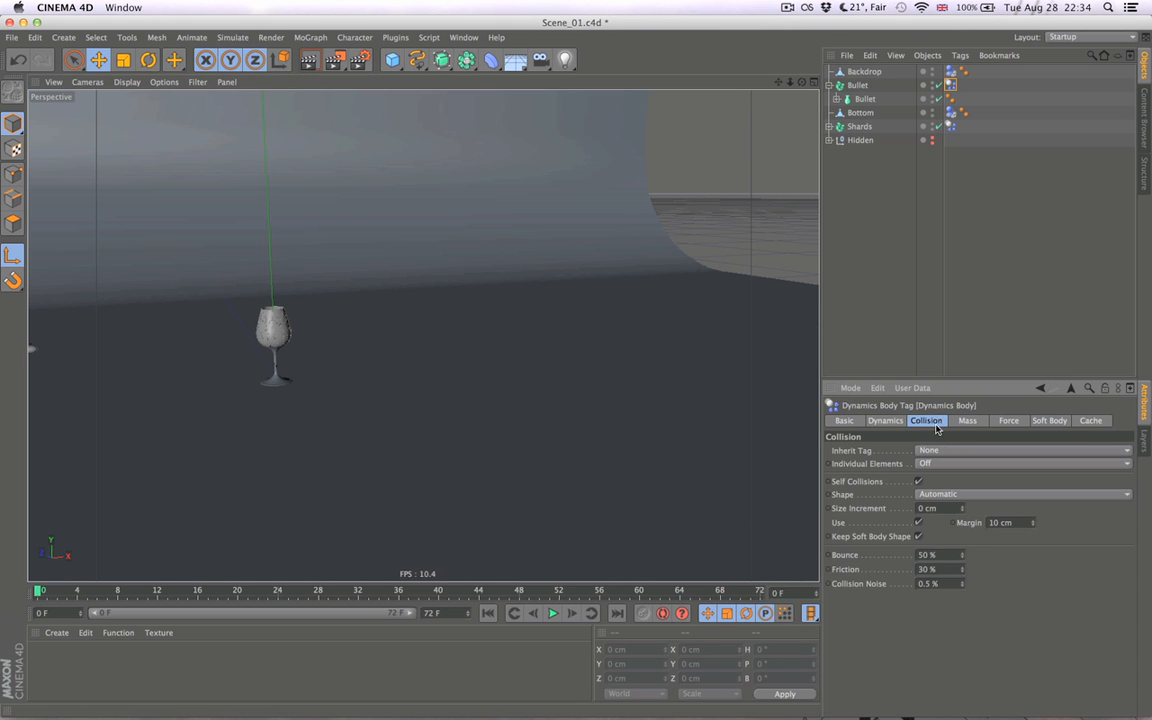
click(884, 421)
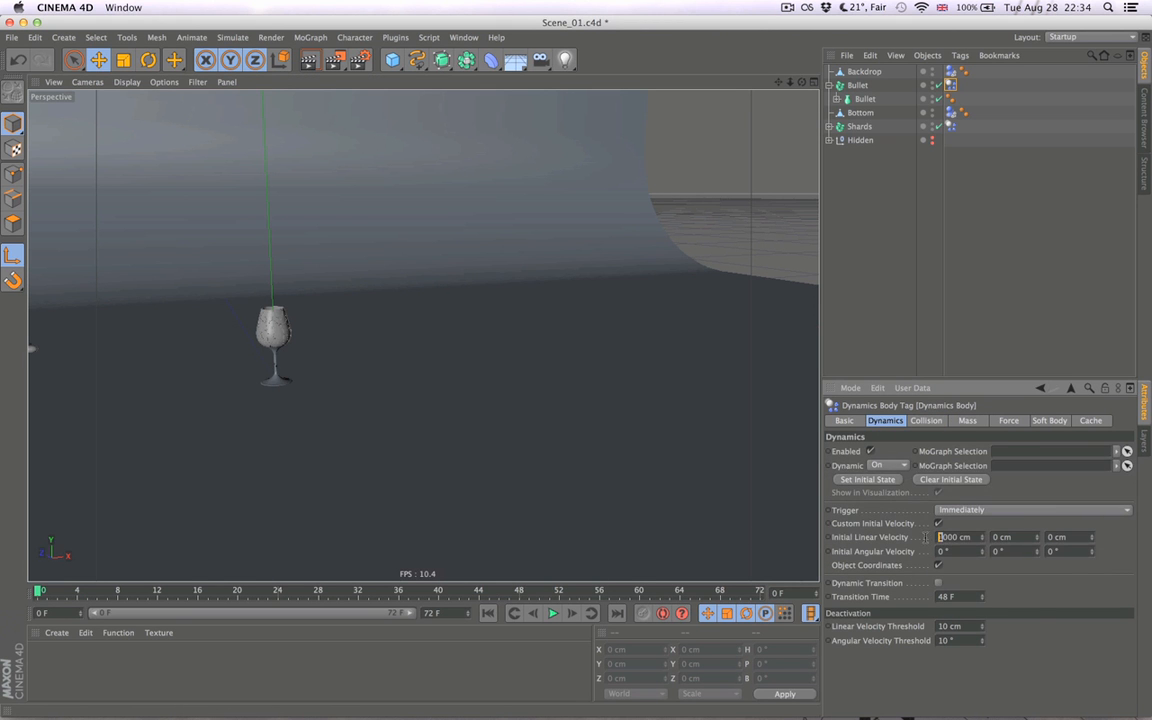
click(577, 613)
click(577, 613)
alt+right_drag(470, 437, 342, 429)
alt+drag(342, 429, 519, 468)
click(487, 613)
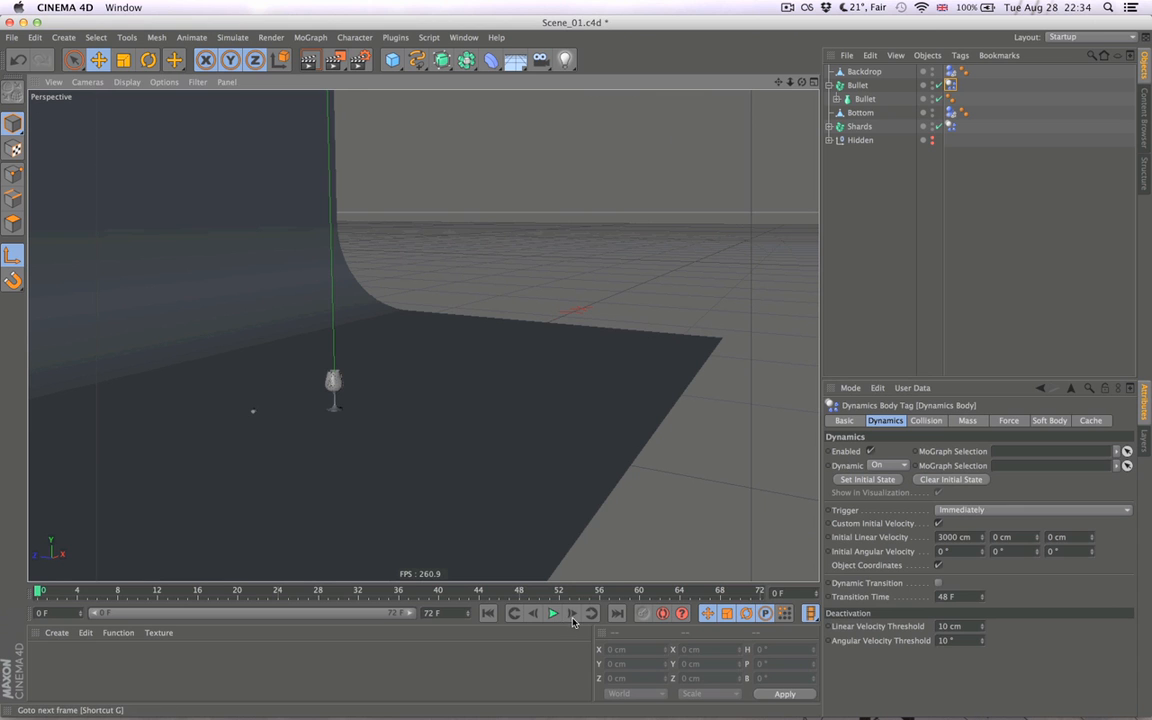
- Step through the simulation frame by frame to examine the Bullet's path past the glass, and return to the first frame
click(573, 613)
click(573, 613)
click(574, 613)
click(575, 613)
click(575, 613)
click(575, 613)
click(575, 613)
click(575, 613)
click(575, 613)
click(575, 613)
click(575, 613)
click(488, 613)
- Set the Steps per Frame in the project's expert dynamics settings to 100
key(super+d)
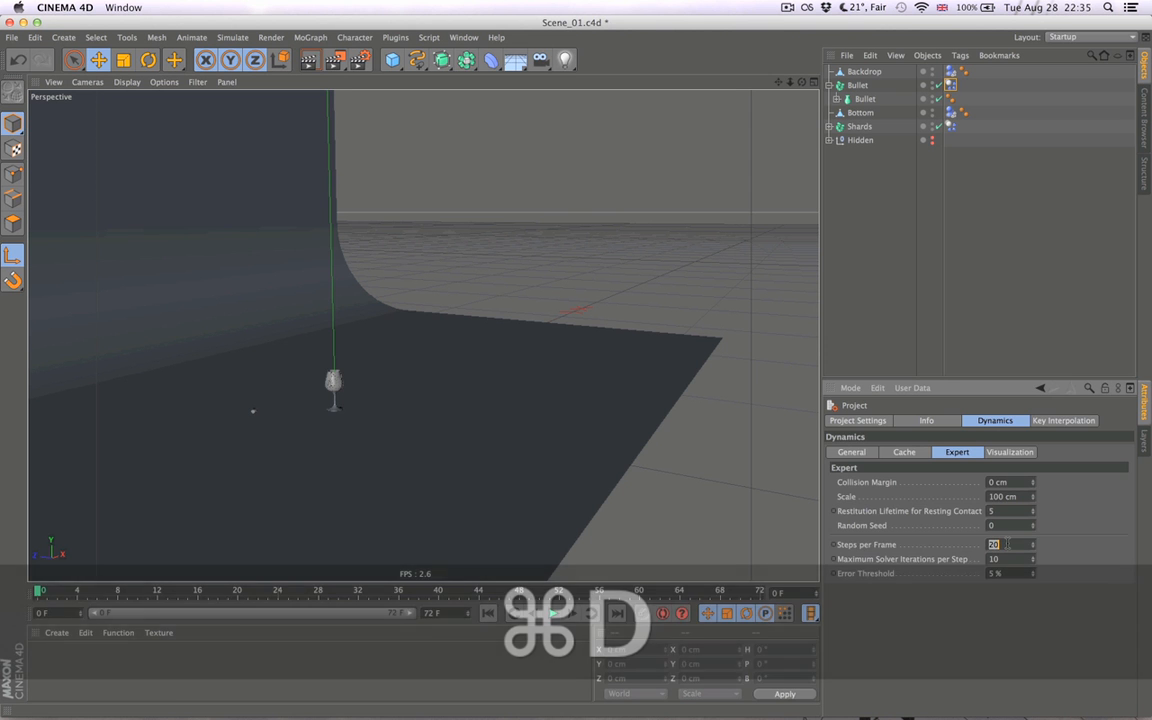
text(100)
key(Return)
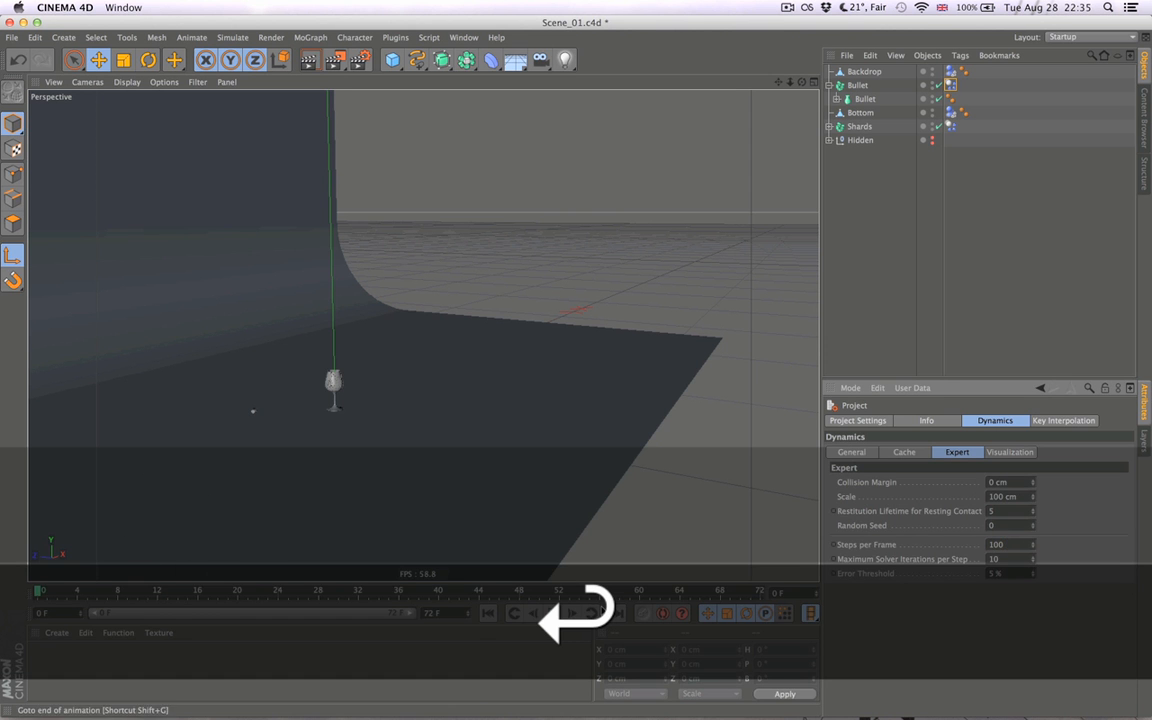
- Advance the simulation to frame 4 to check the Bullet's collision with the glass, and return to the first frame
click(574, 614)
click(574, 614)
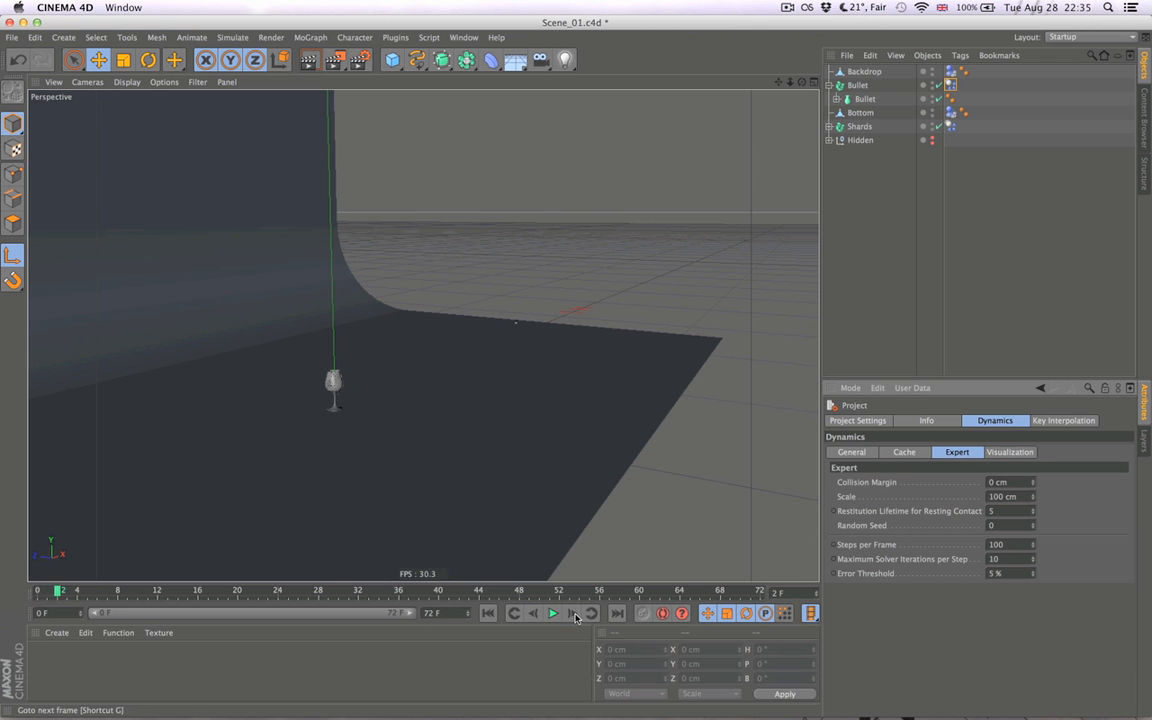
click(574, 614)
click(574, 614)
click(574, 614)
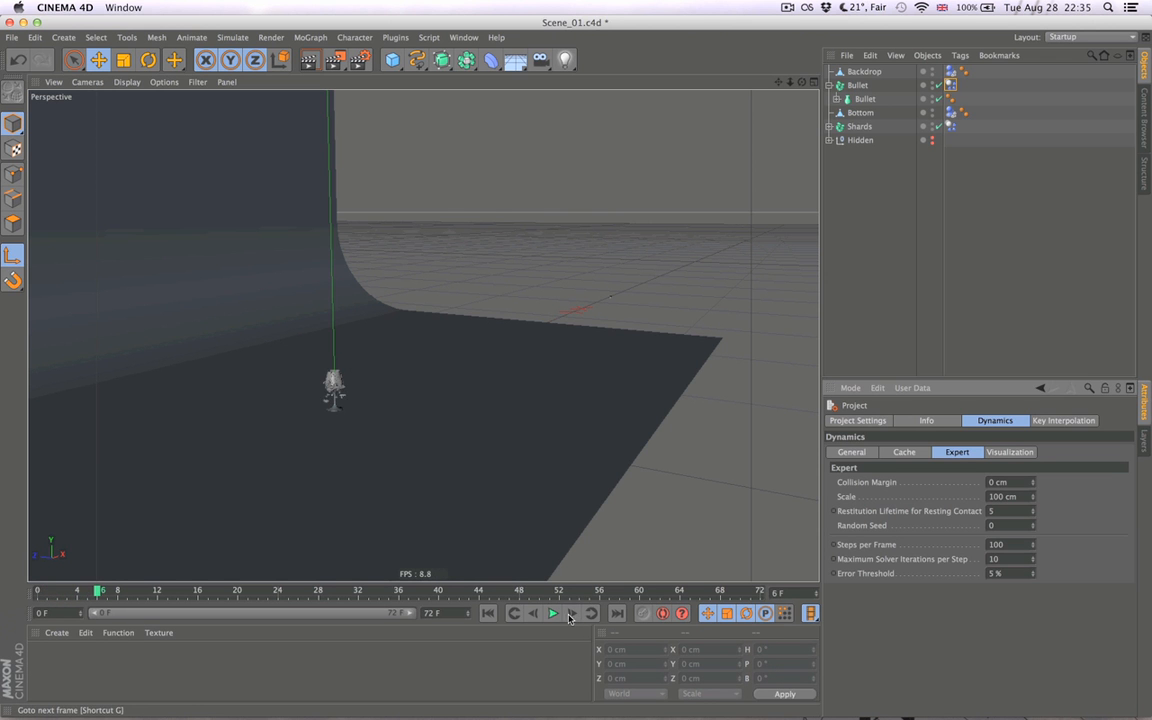
click(497, 617)
- Take the Bullet lathe out of its parent Fracture object and delete the Fracture object
alt+drag(432, 375, 322, 372)
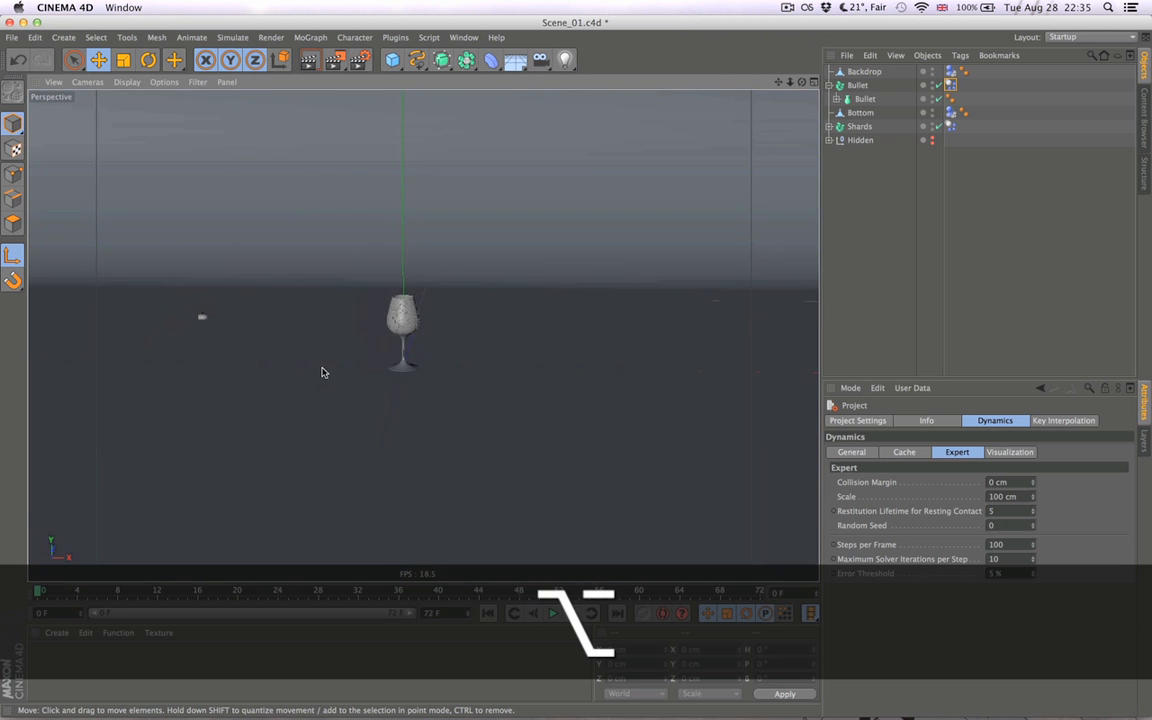
alt+drag(393, 397, 435, 389)
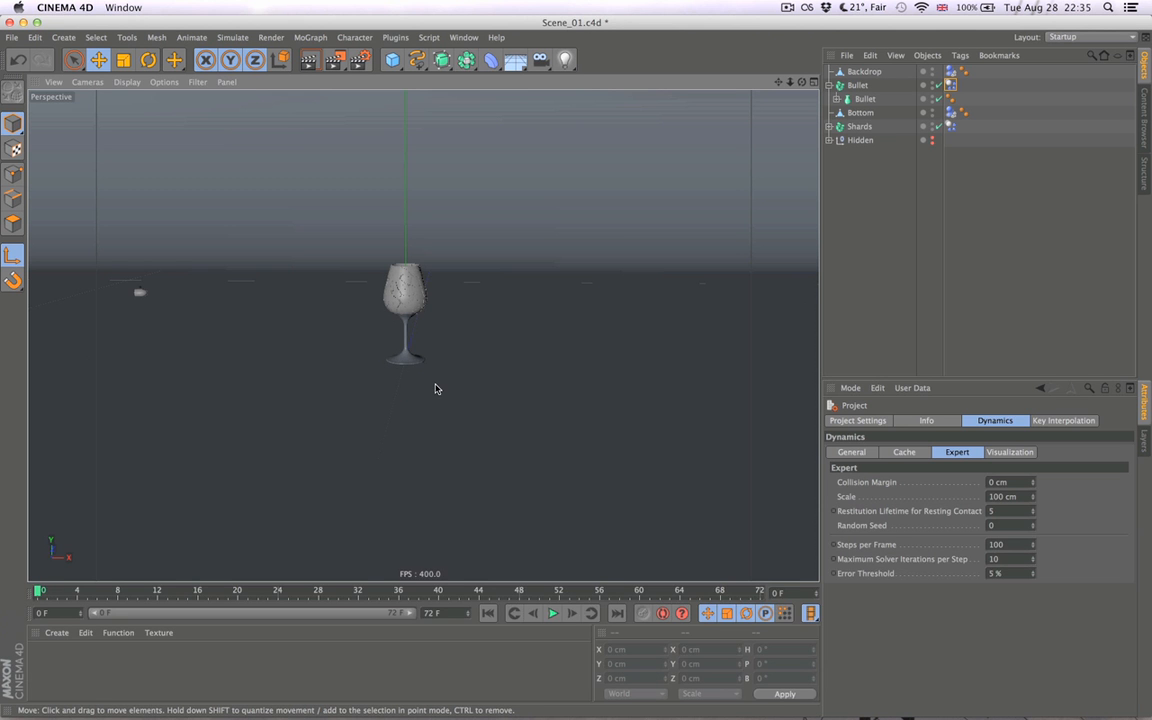
mouse_move(411, 388)
alt+mouse_down()
mouse_move(429, 386)
mouse_move(411, 385)
mouse_move(427, 413)
mouse_move(465, 388)
mouse_move(396, 407)
alt+mouse_up()
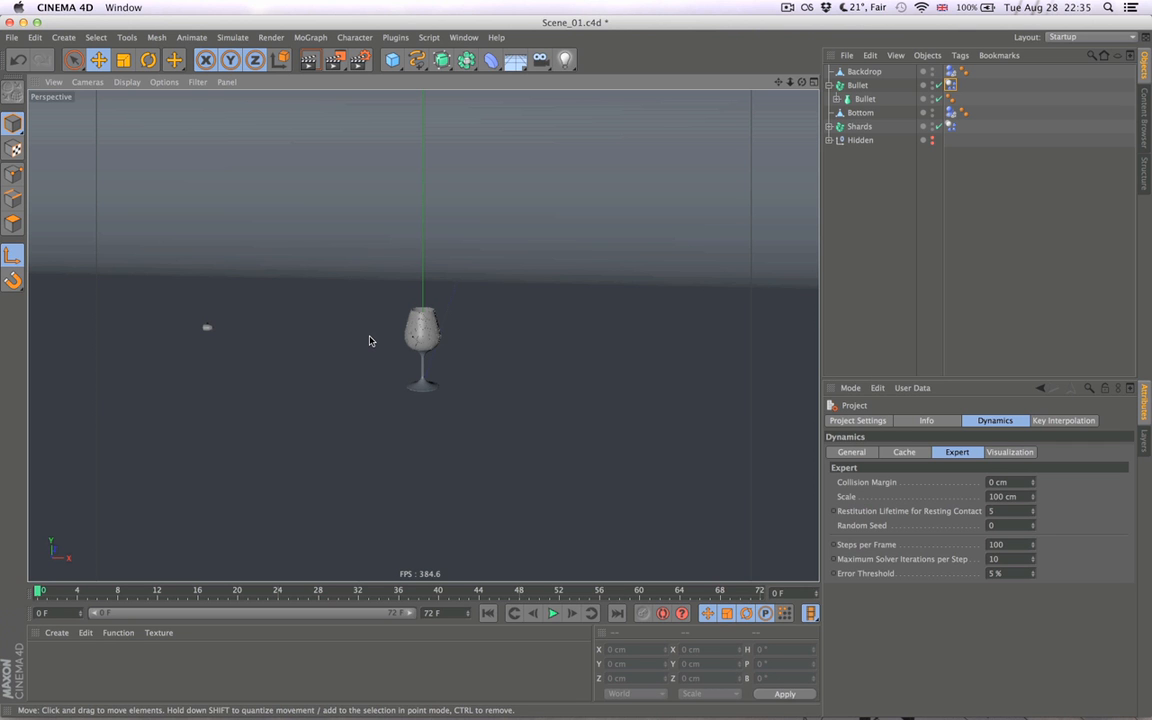
drag(867, 99, 869, 78)
click(863, 102)
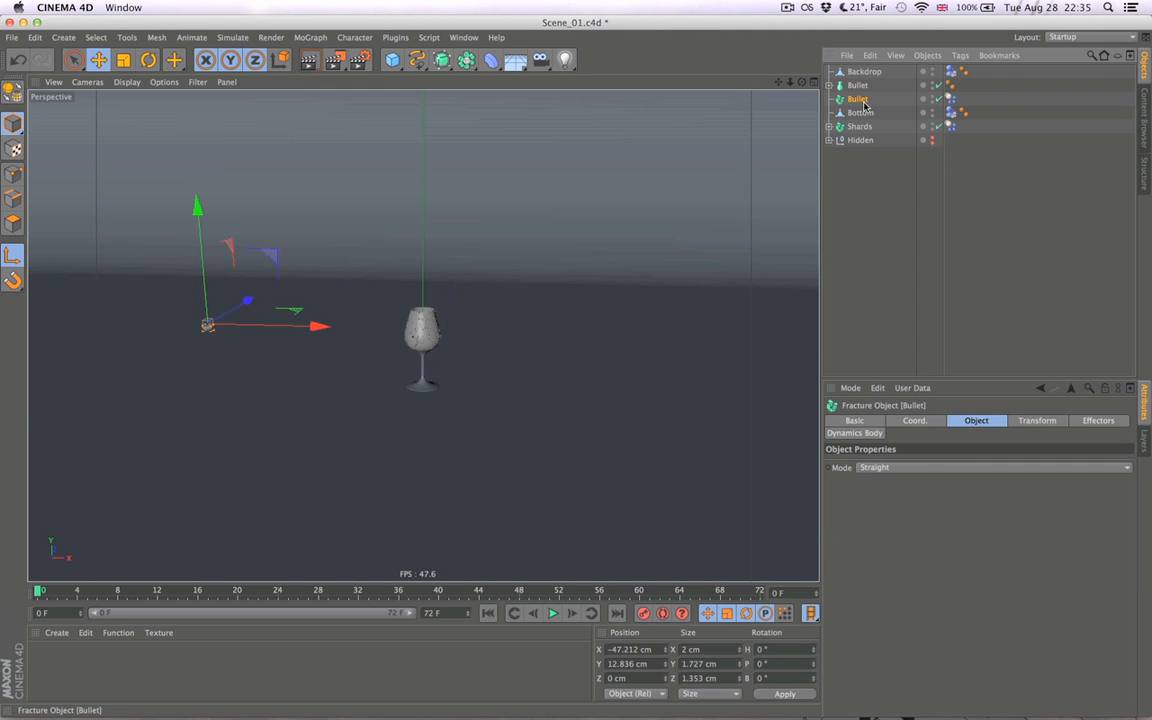
key(Delete)
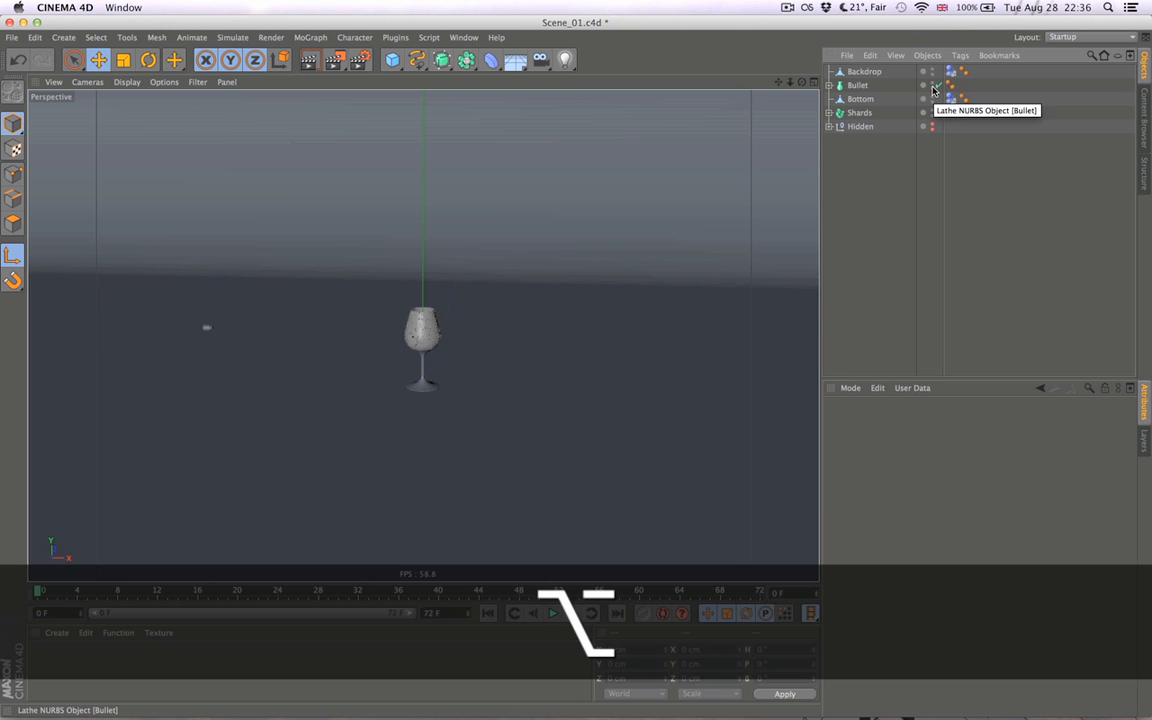
- Hide the Bullet lathe in both the viewport and the render
alt+click(933, 88)
alt+click(933, 88)
alt+drag(458, 409, 505, 427)
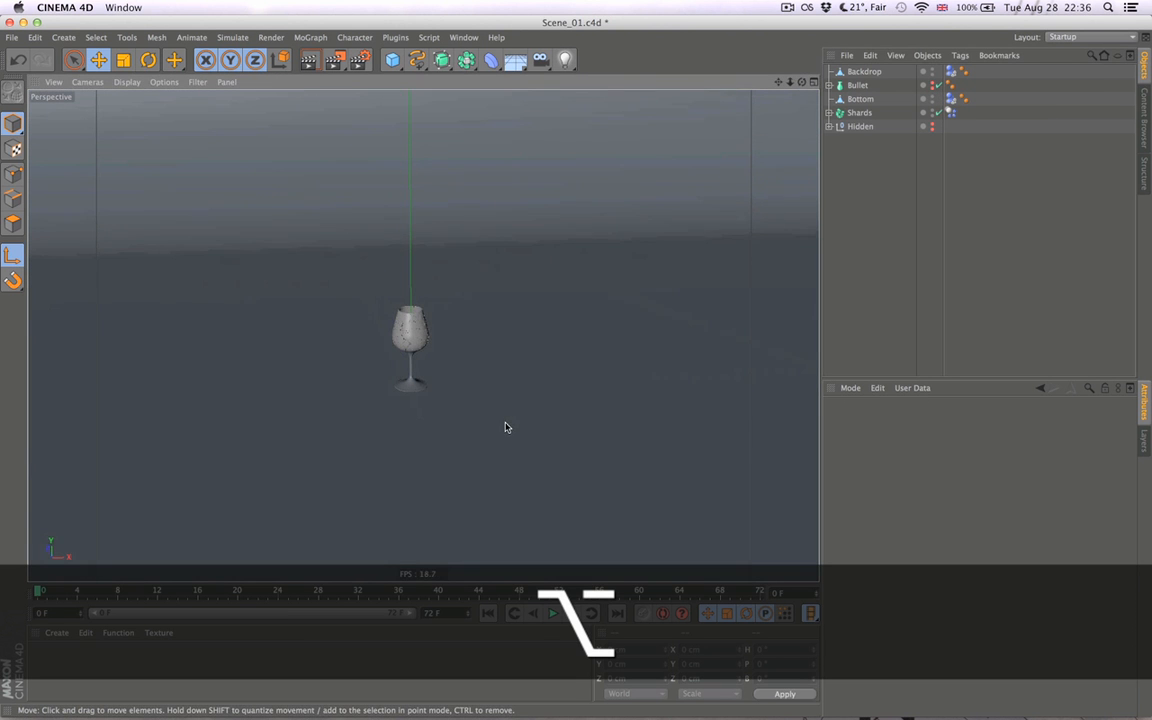
alt+right_drag(437, 371, 500, 362)
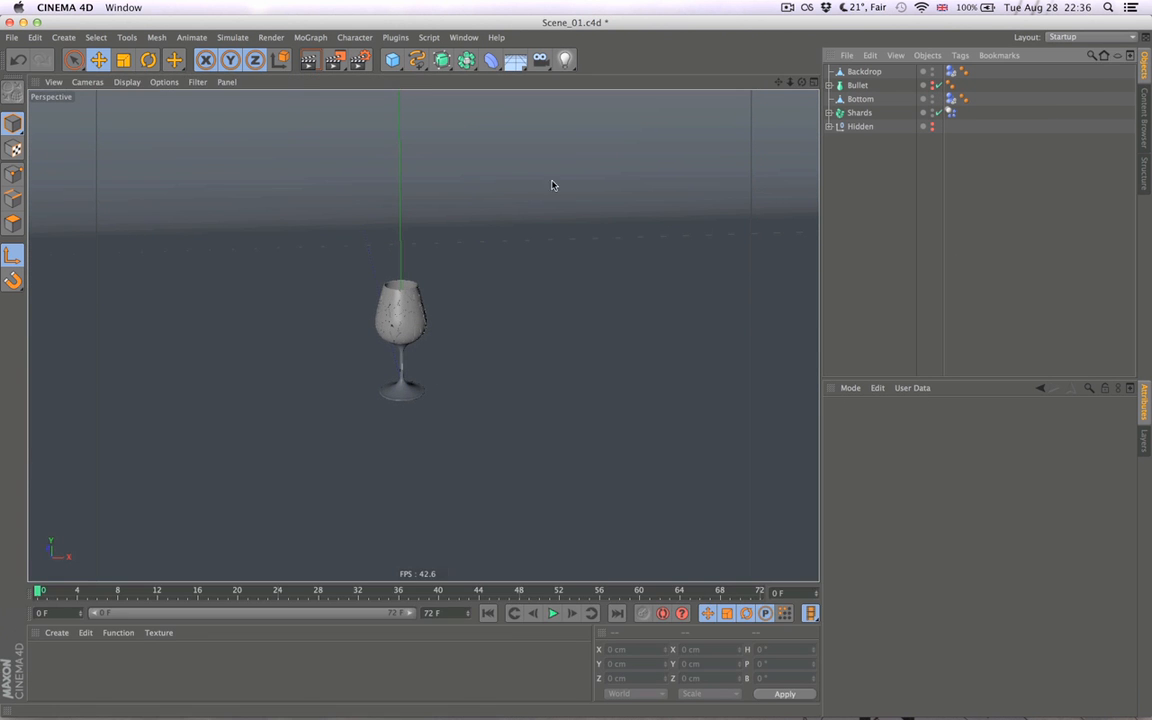
- Add a sphere primitive and set its radius to 3 cm
click(393, 60)
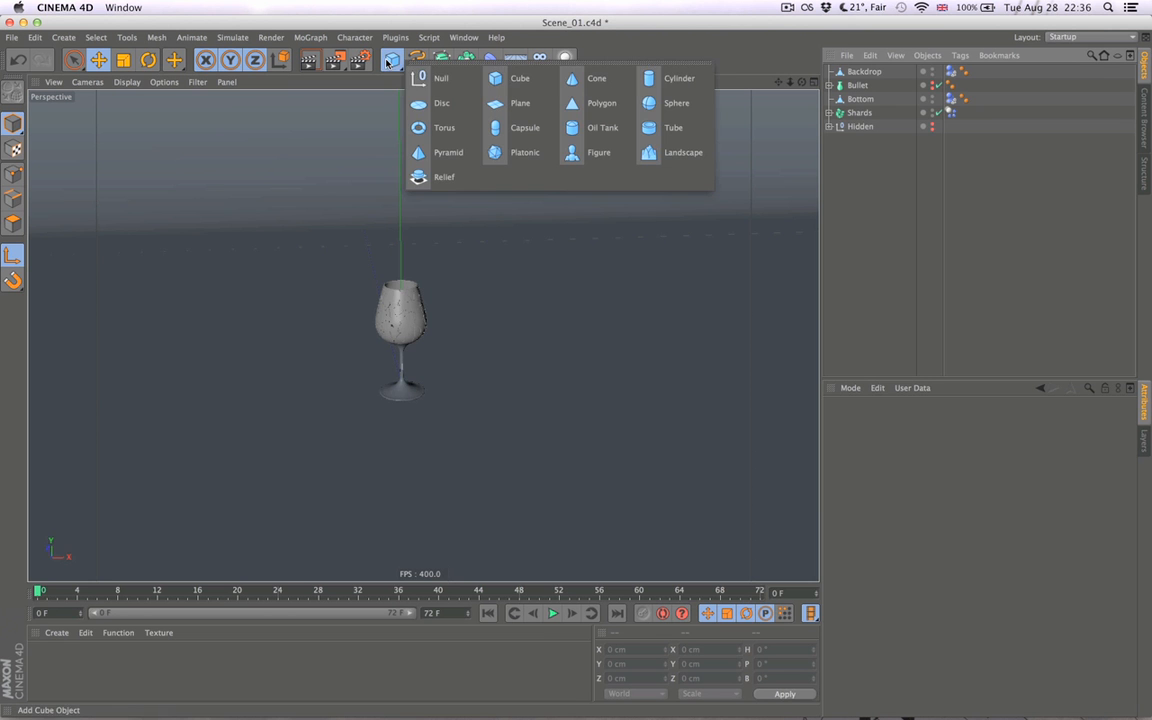
click(676, 102)
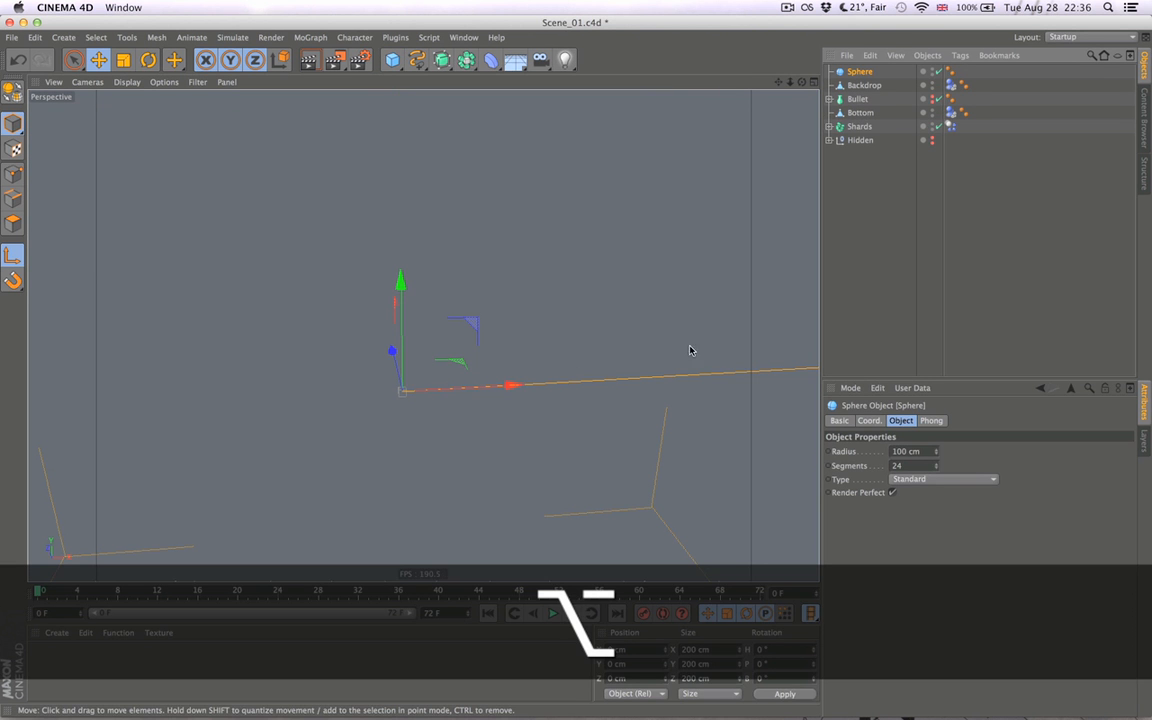
double_click(918, 452)
text(3)
key(Return)
- Move the sphere beside the glass bowl, to about X -20 cm and Y 12 cm
drag(465, 321, 330, 255)
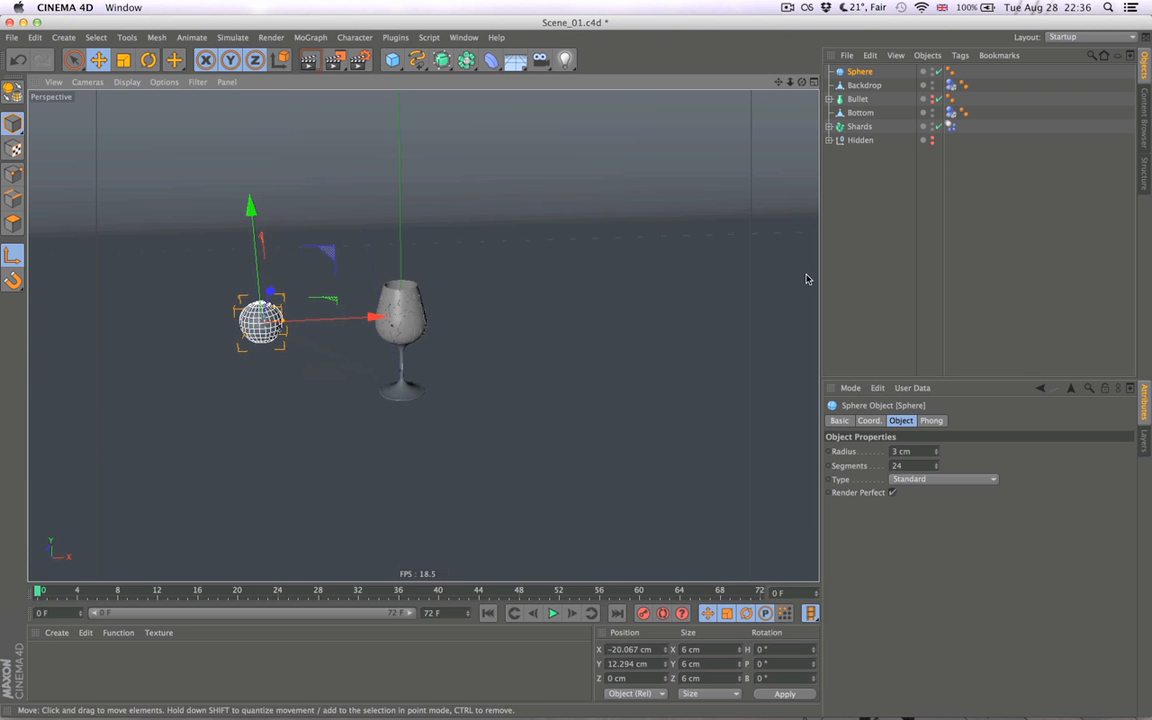
click(740, 280)
alt+right_drag(278, 383, 678, 234)
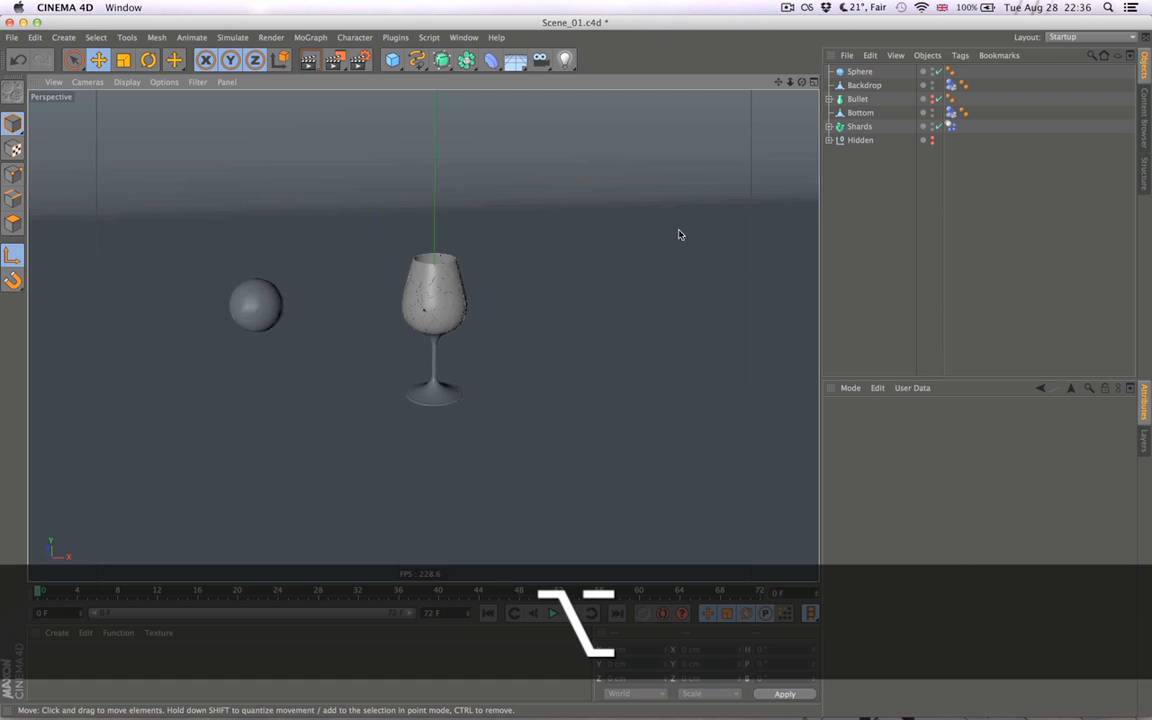
- Reduce the sphere to 12 segments and deselect it
click(859, 71)
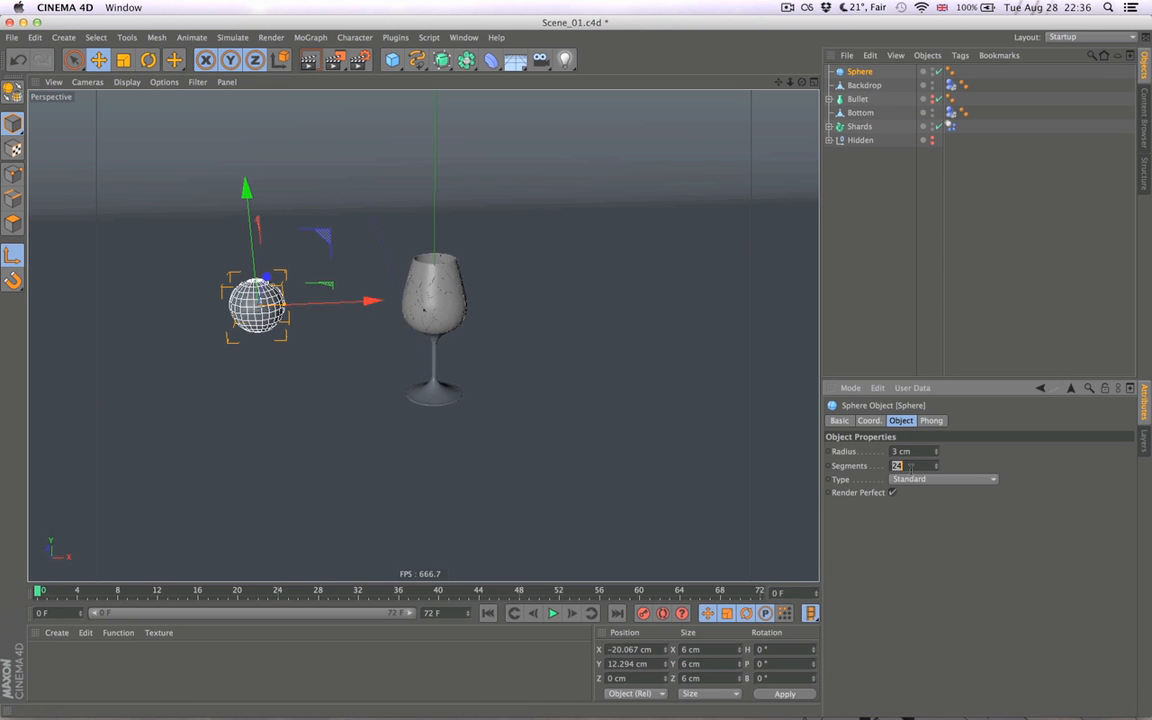
text(12)
key(Return)
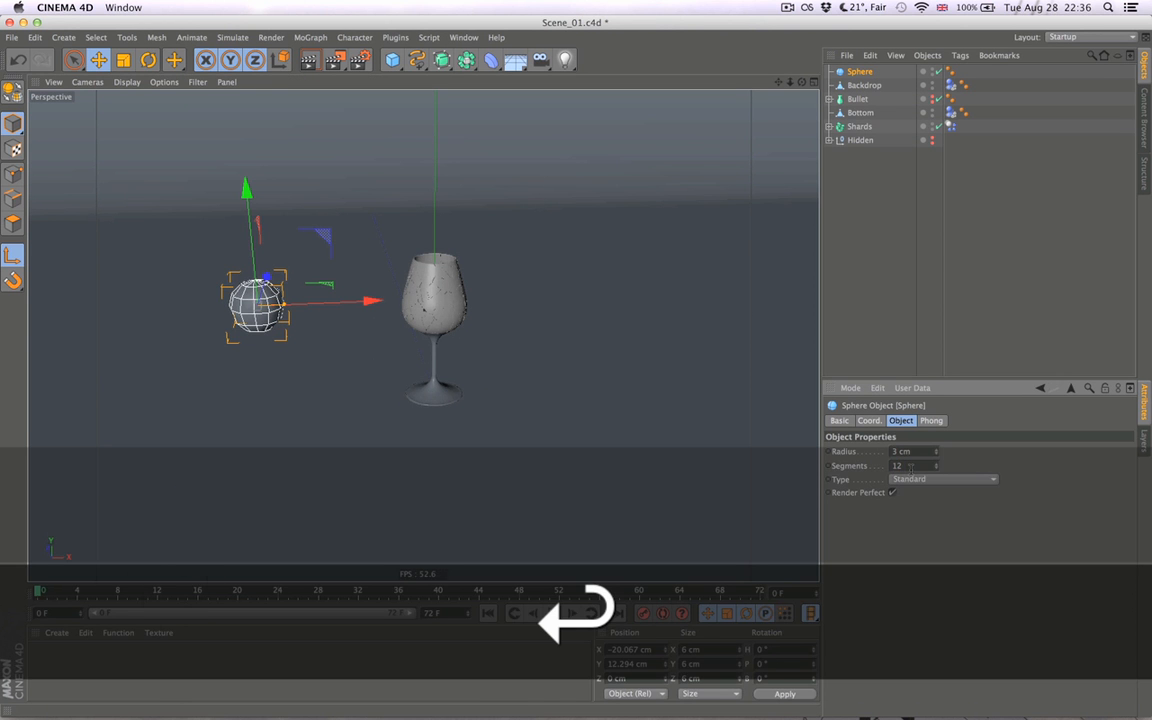
click(884, 326)
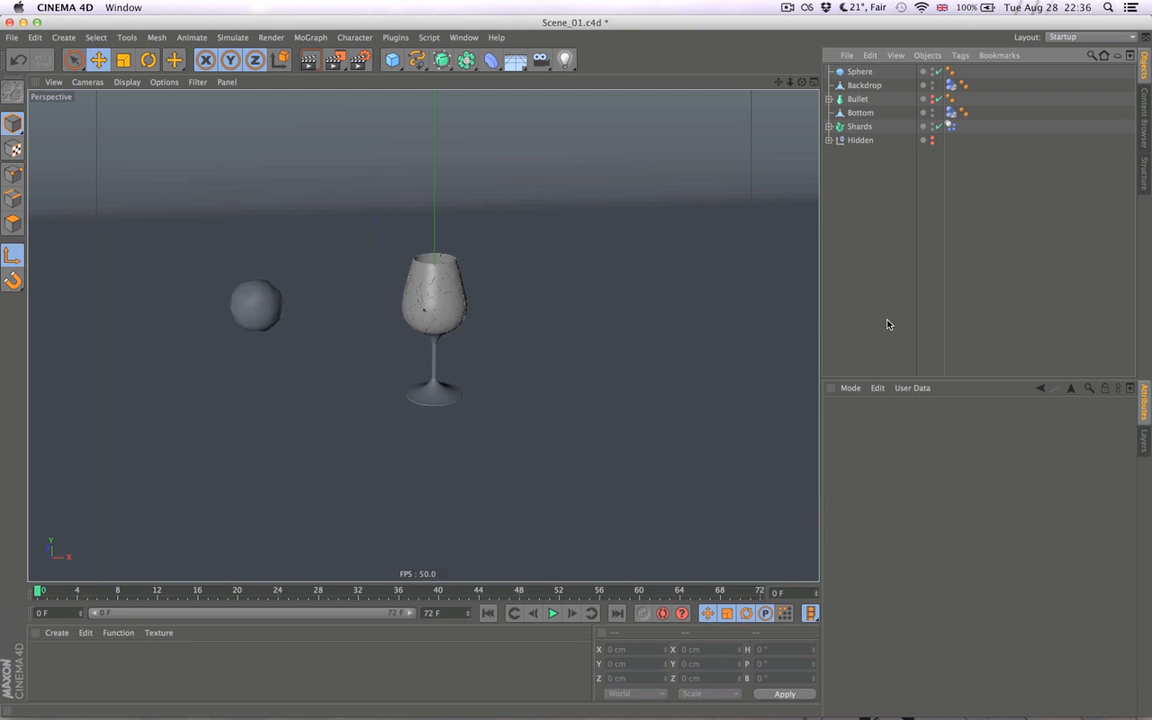
- Delete the sphere's Phong tag and give it a Rigid Body tag with Dynamic set to Off
click(952, 72)
key(BackSpace)
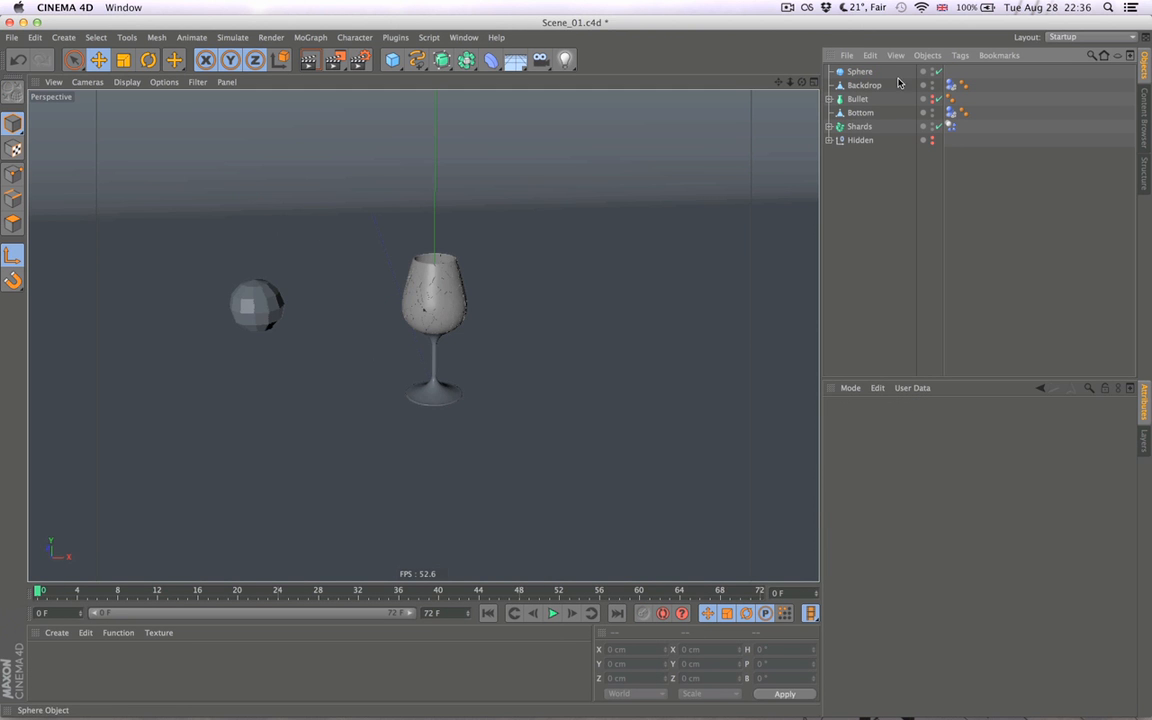
click(858, 72)
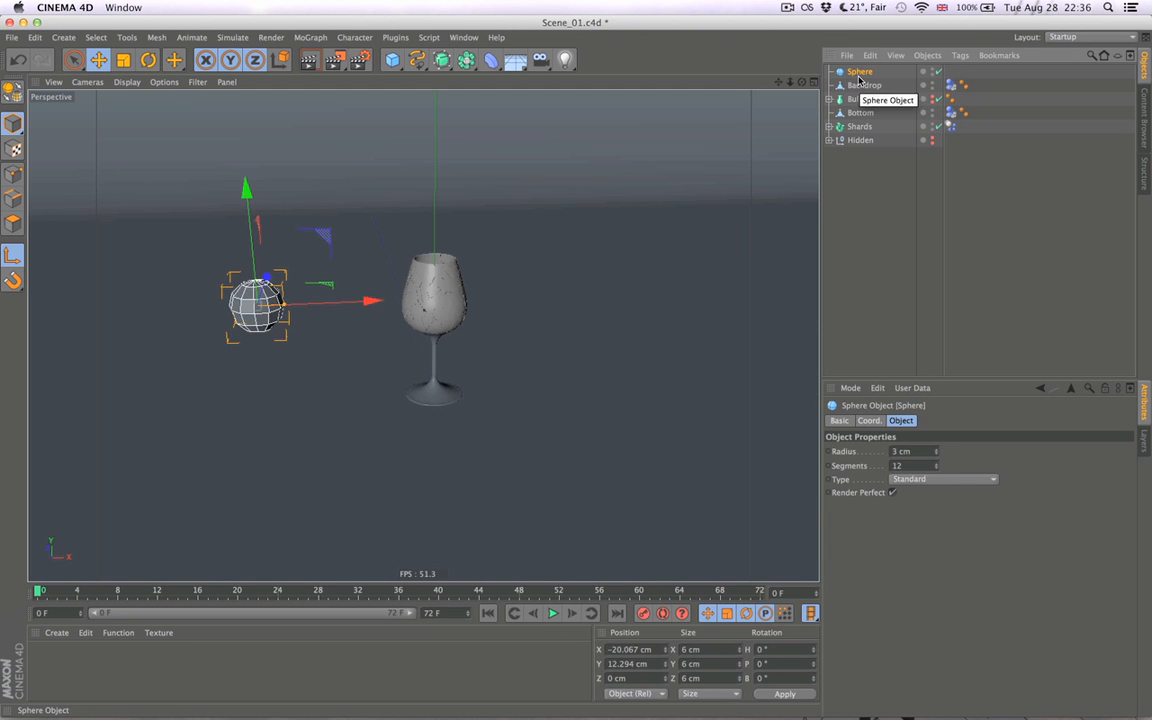
right_click(862, 73)
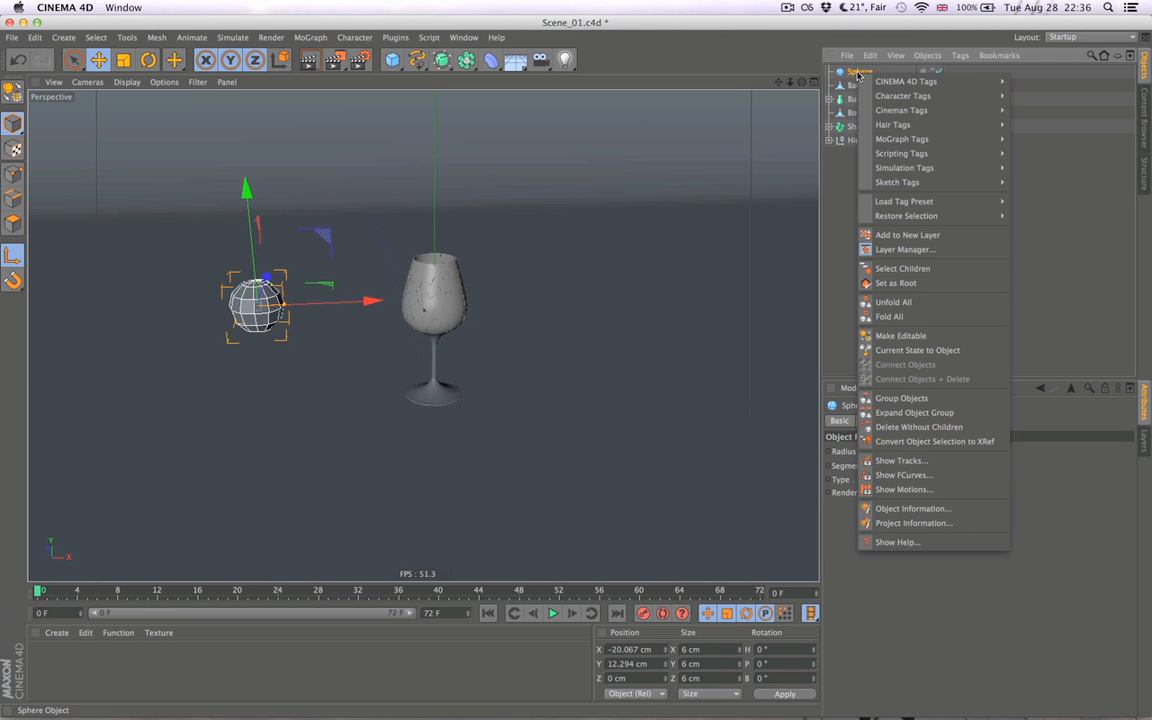
mouse_move(925, 155)
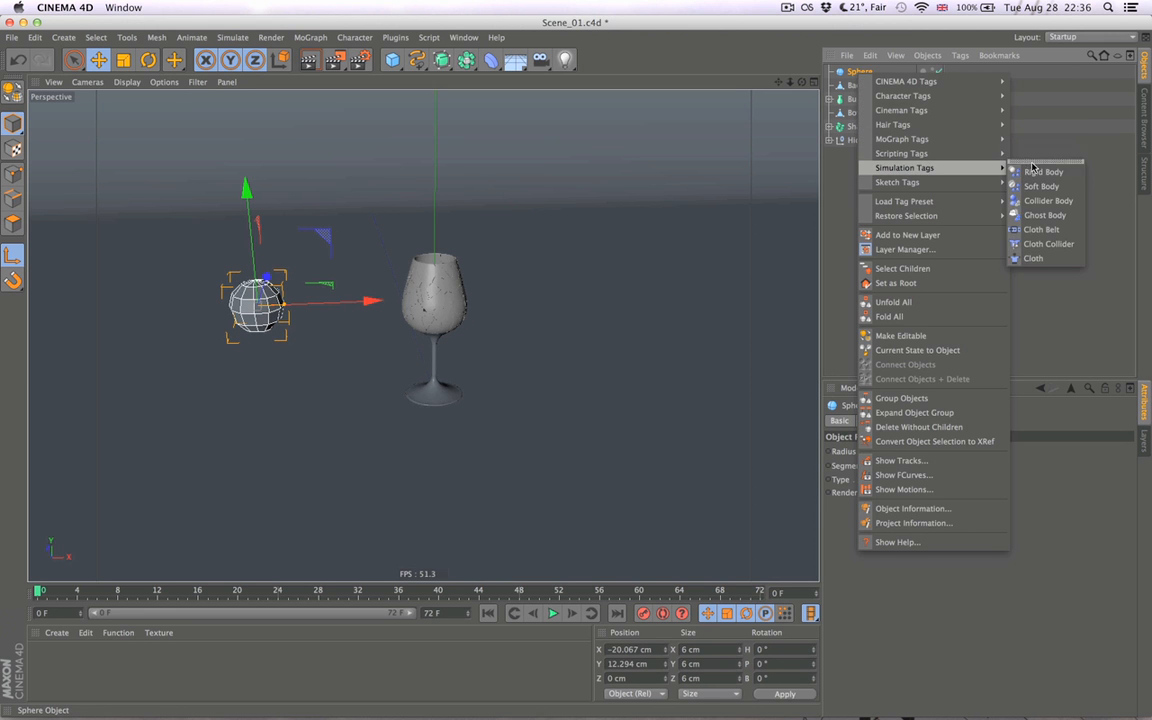
click(1040, 170)
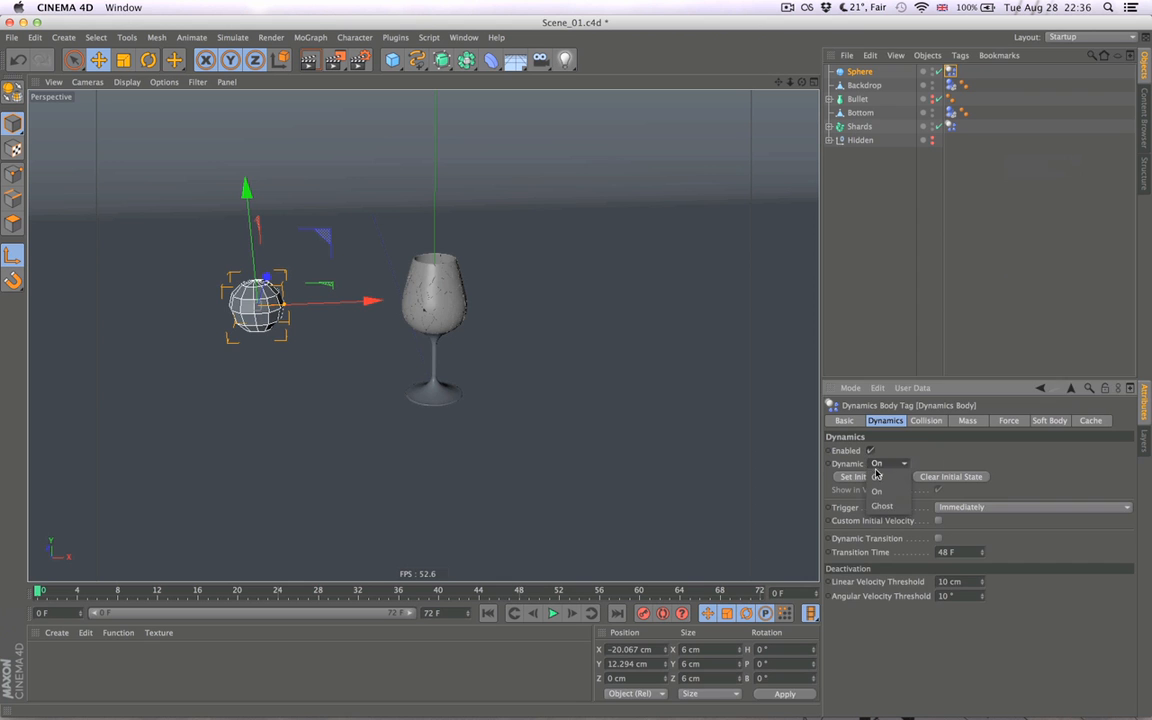
click(856, 278)
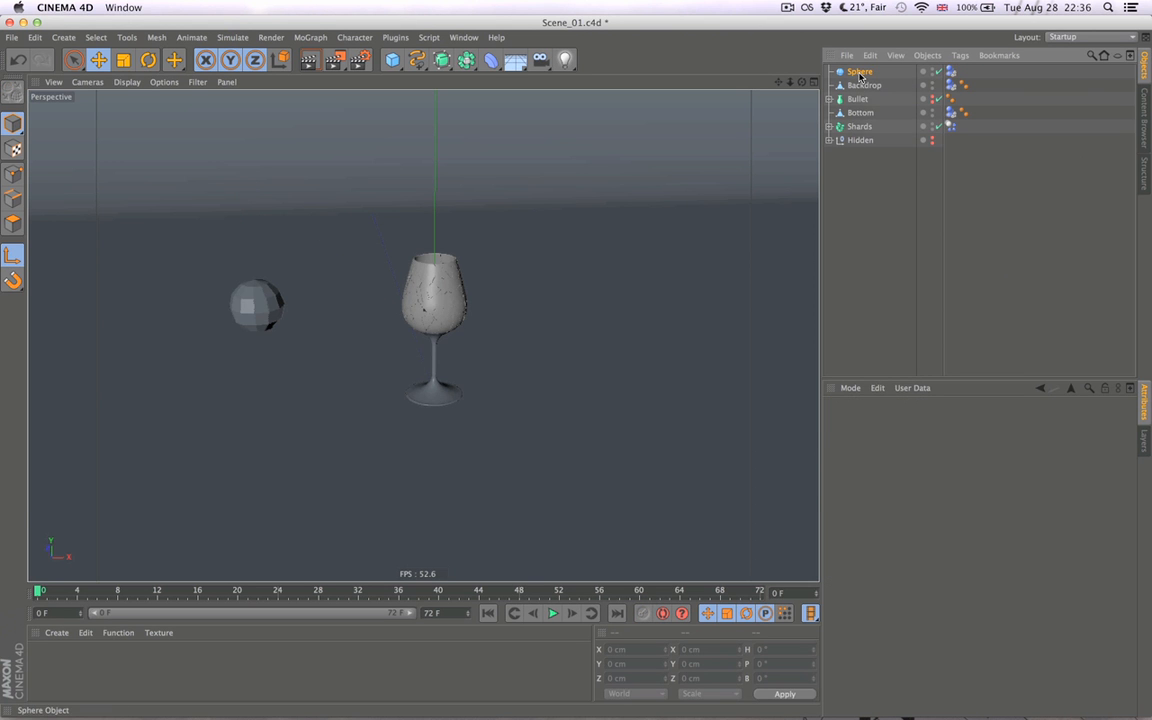
- Record position keys for the sphere at frame 0 and, moved past the glass to about X 23 cm, at frame 16
click(861, 73)
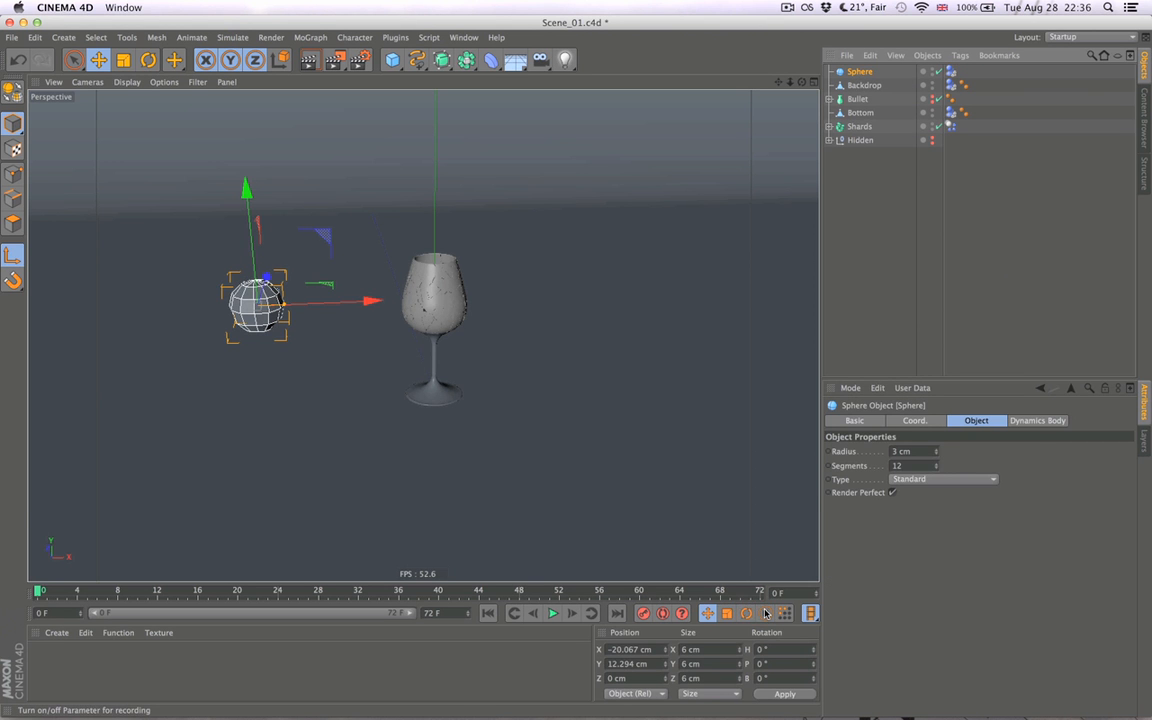
click(642, 617)
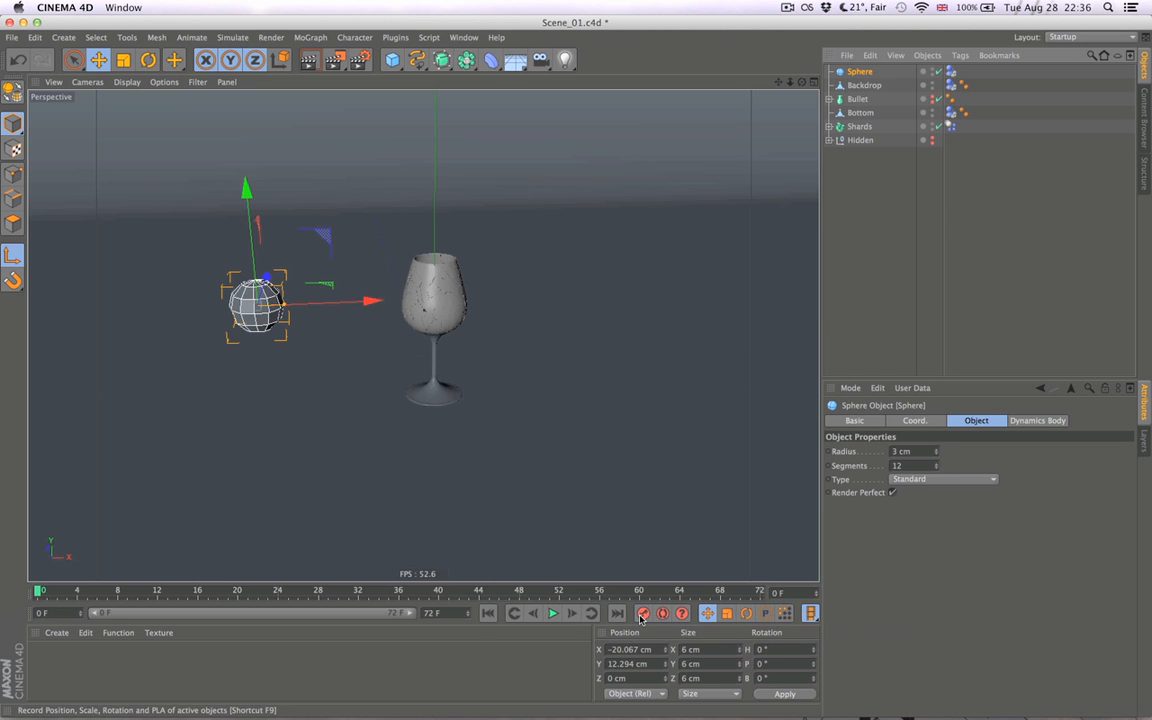
click(200, 592)
drag(367, 310, 731, 303)
click(646, 617)
- Open the Timeline in F-Curve mode and show the sphere's position curves
key(shift+F3)
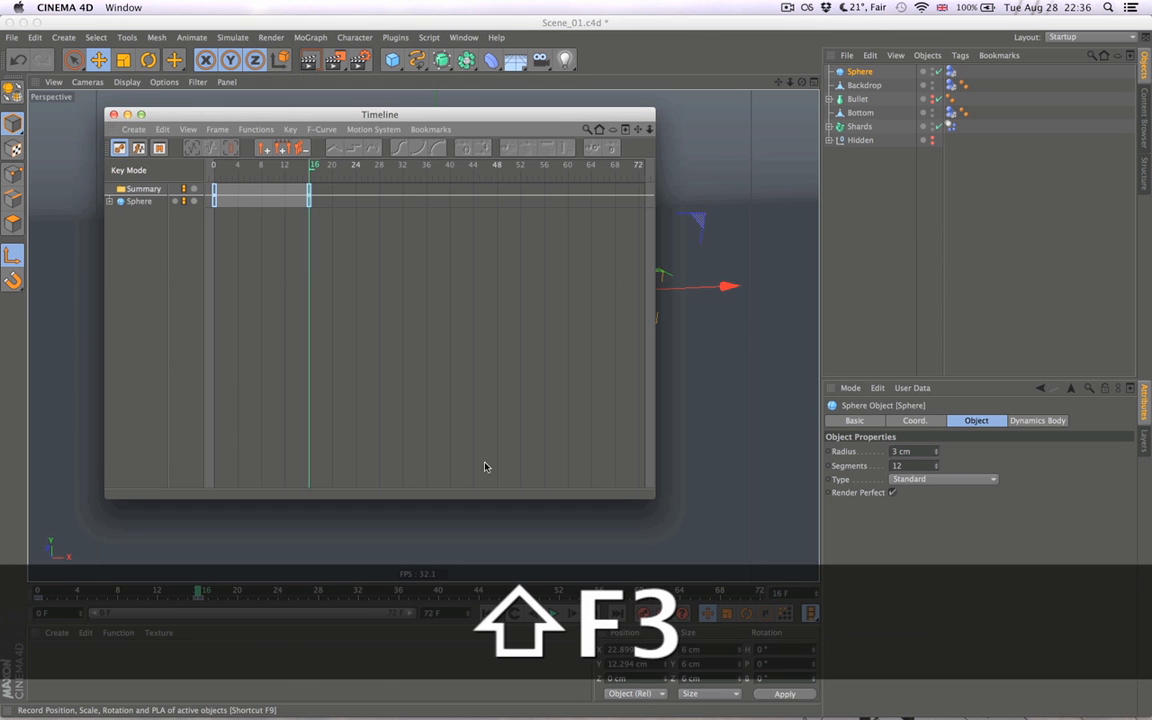
drag(368, 180, 211, 208)
right_click(213, 204)
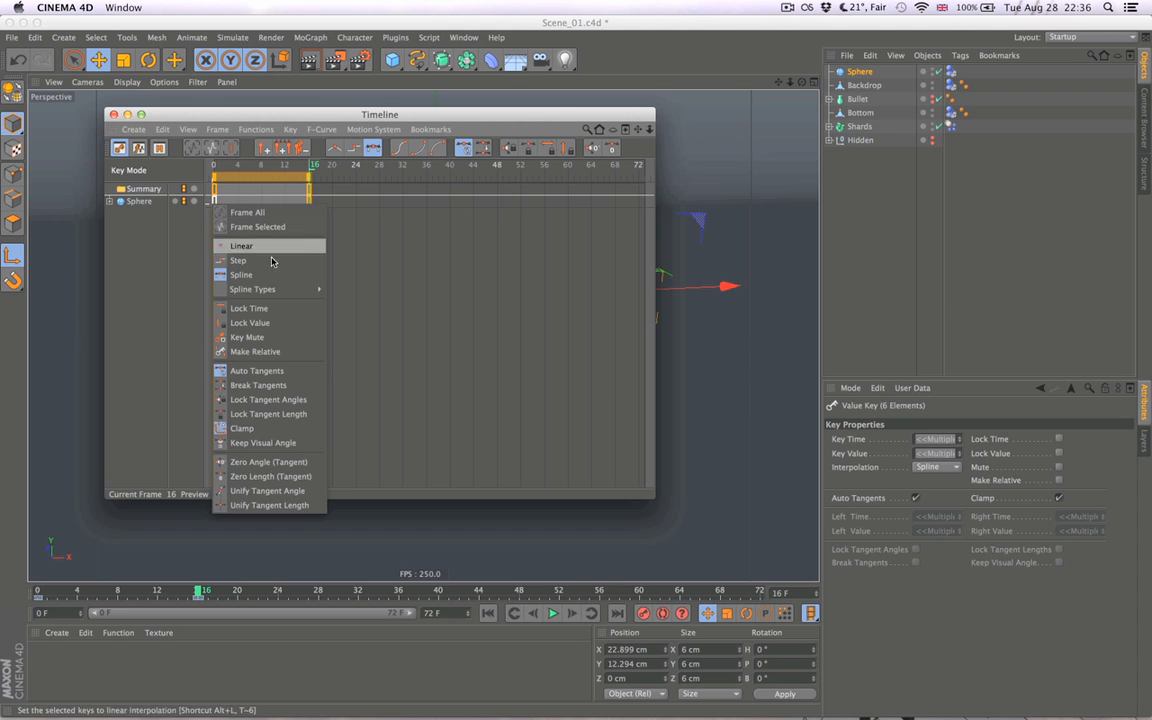
click(413, 240)
click(138, 148)
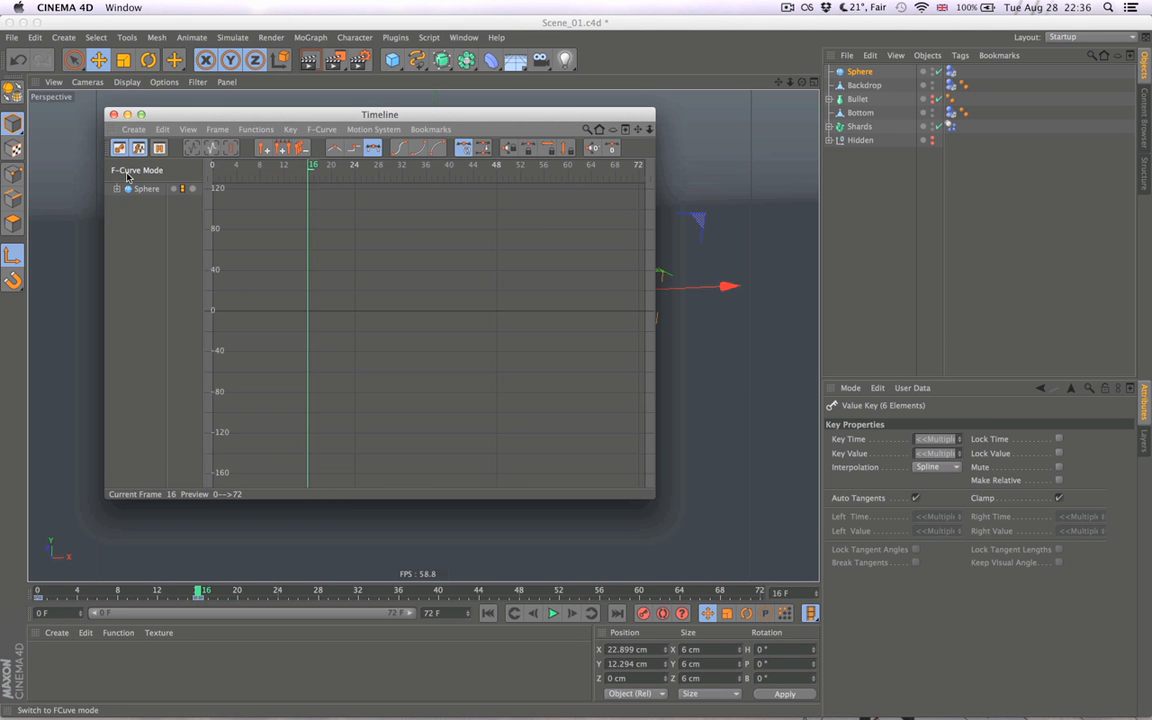
click(117, 189)
click(141, 203)
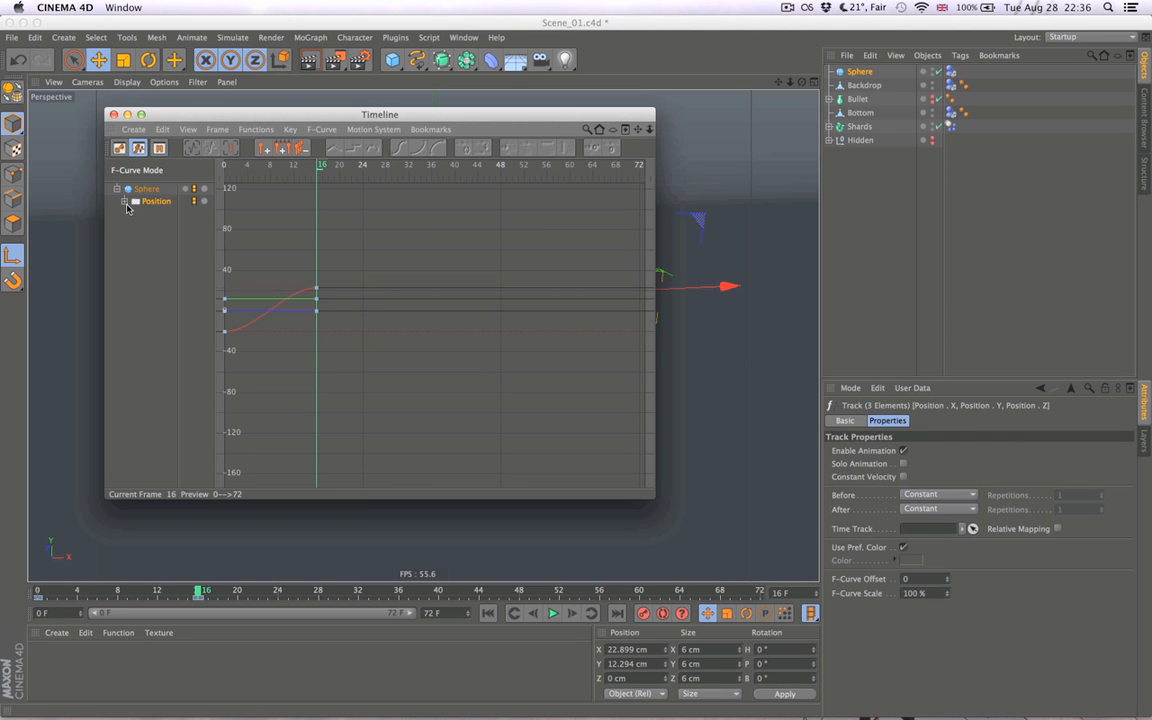
- Set all of the sphere's position keys to Linear interpolation and close the Timeline
key(alt)
drag(343, 251, 216, 372)
right_click(272, 310)
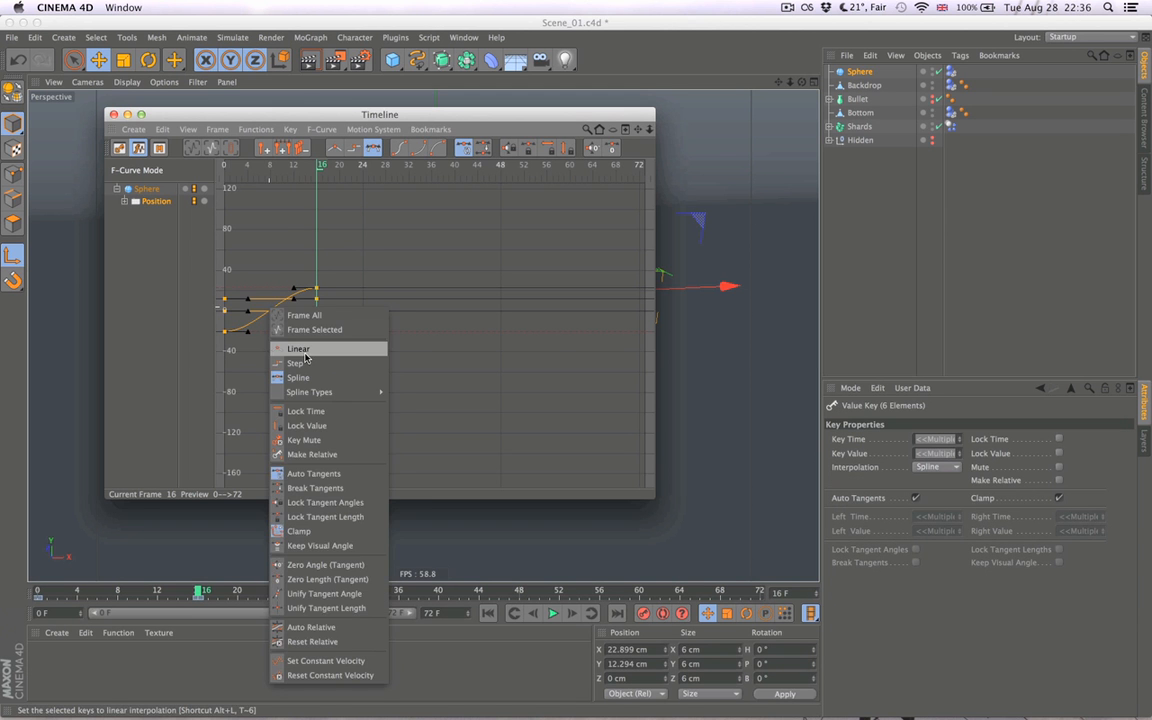
click(305, 357)
click(437, 391)
key(super+w)
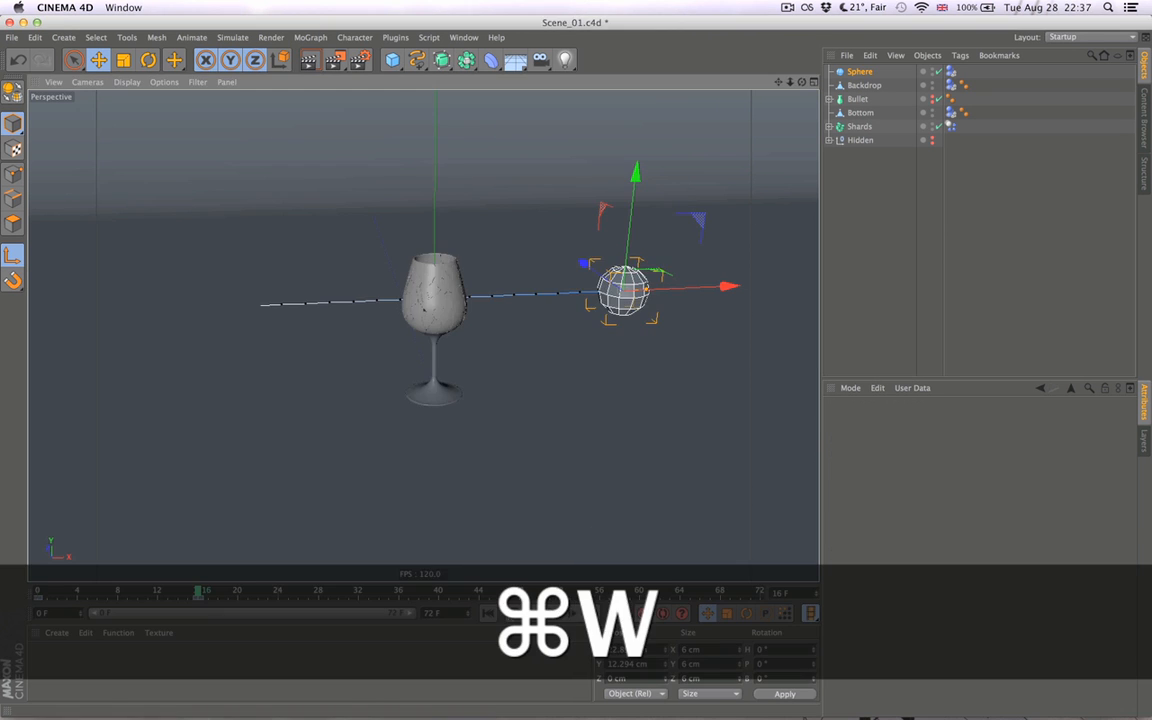
- Run the simulation from the start and step frame by frame to frame 15 to examine how the glass shatters
click(490, 614)
click(868, 327)
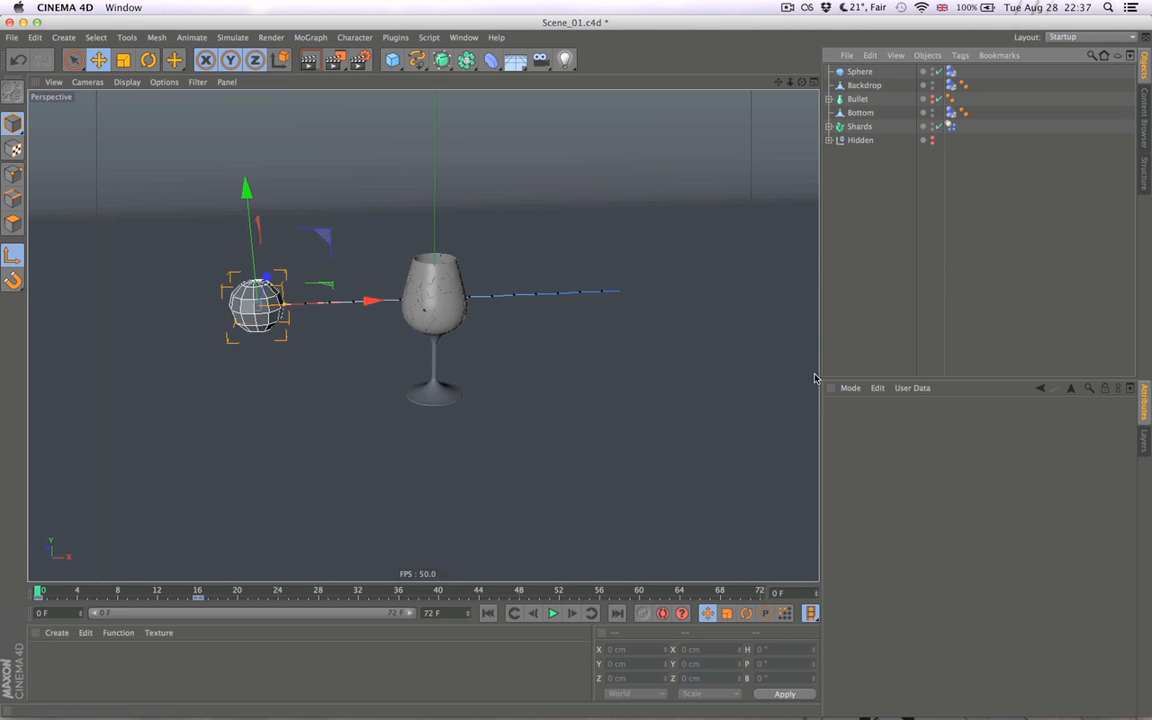
click(568, 617)
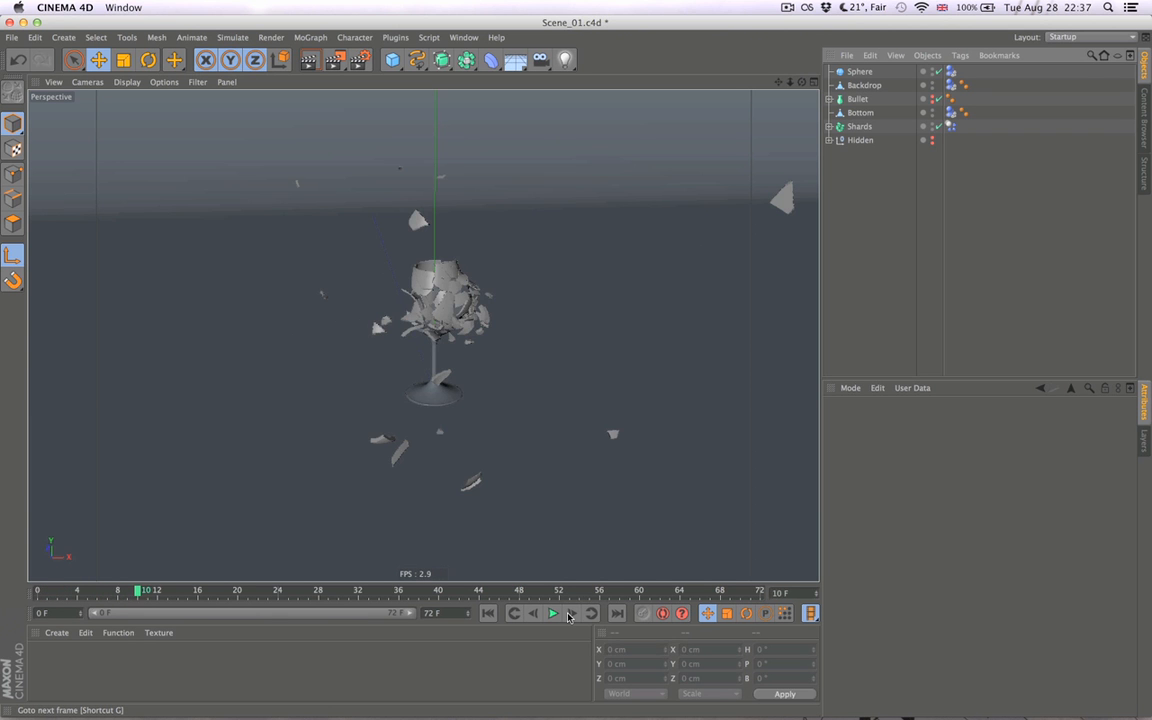
click(568, 617)
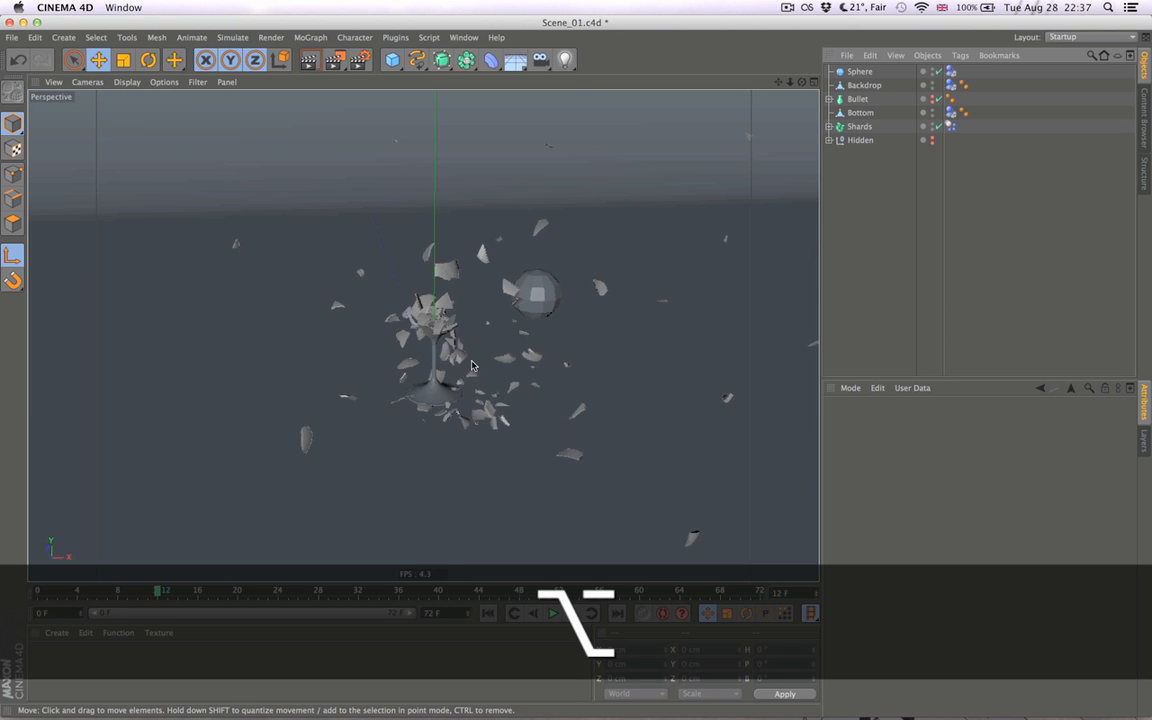
alt+drag(472, 366, 560, 352)
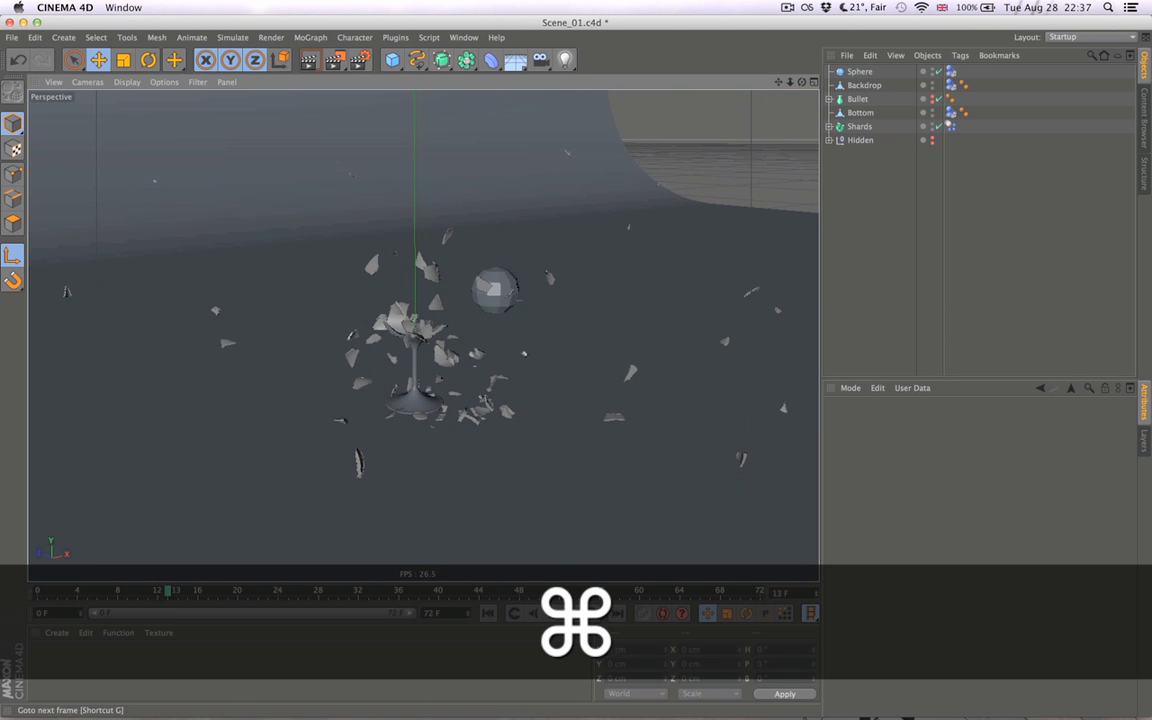
click(573, 615)
click(574, 614)
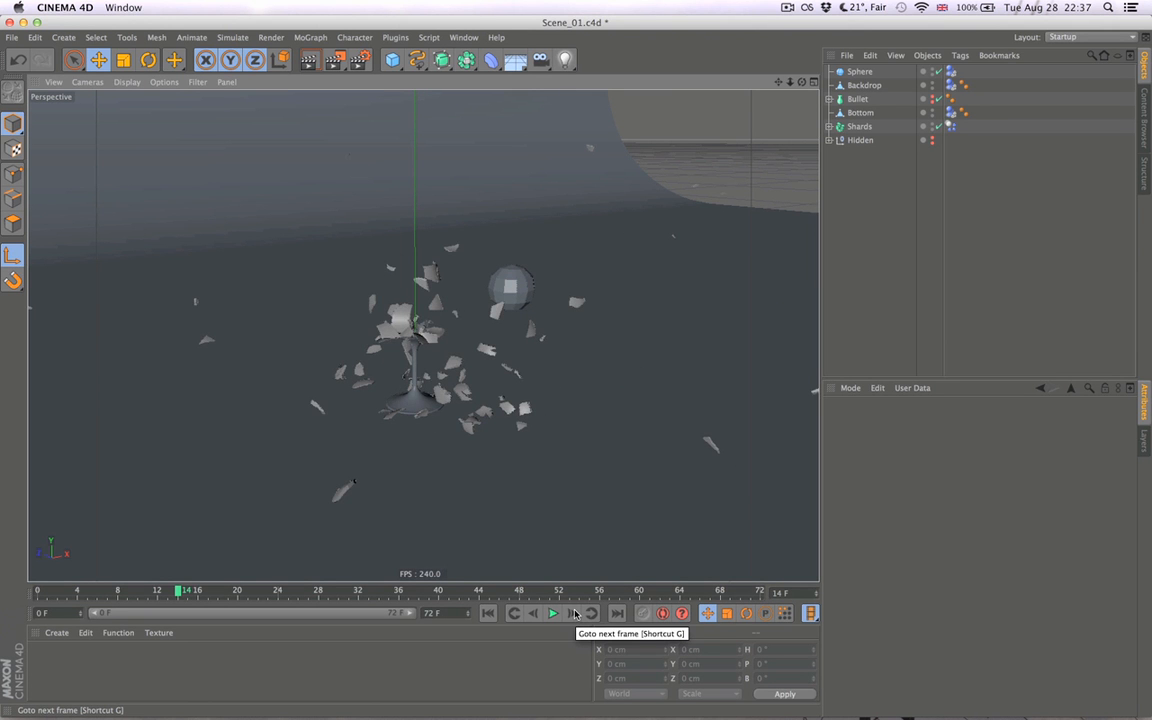
click(574, 614)
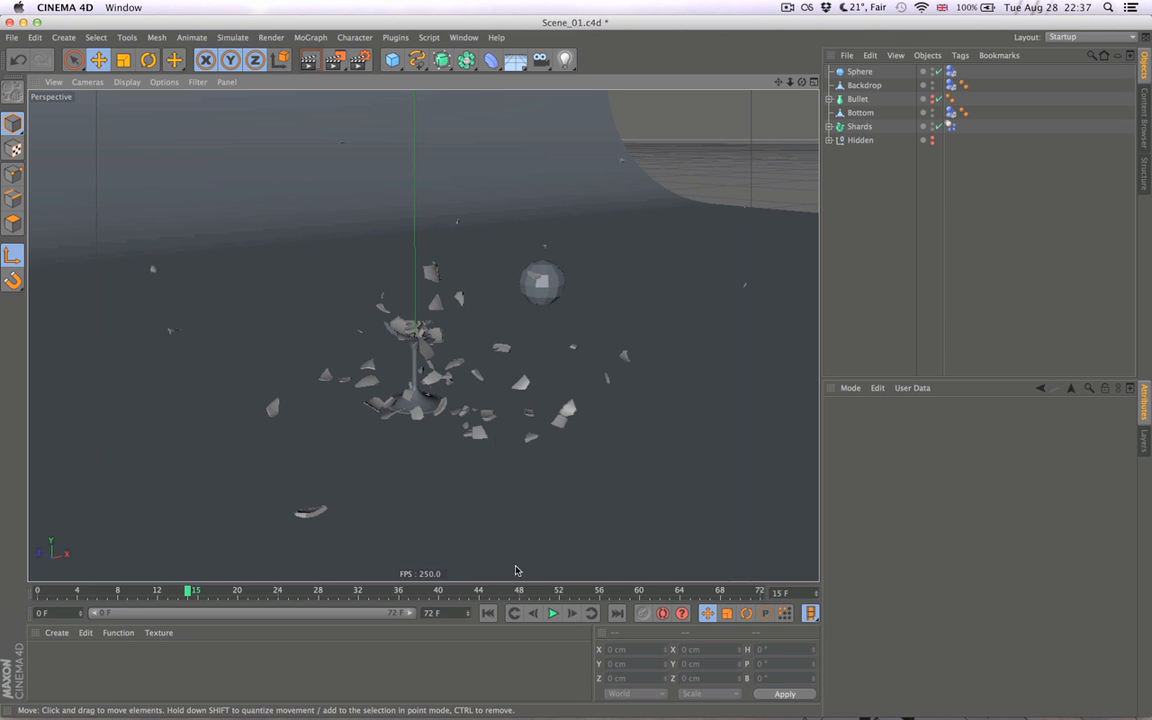
- Return to the start of the animation and set the sphere's radius to 4 cm
click(489, 615)
alt+right_drag(524, 464, 438, 466)
click(861, 73)
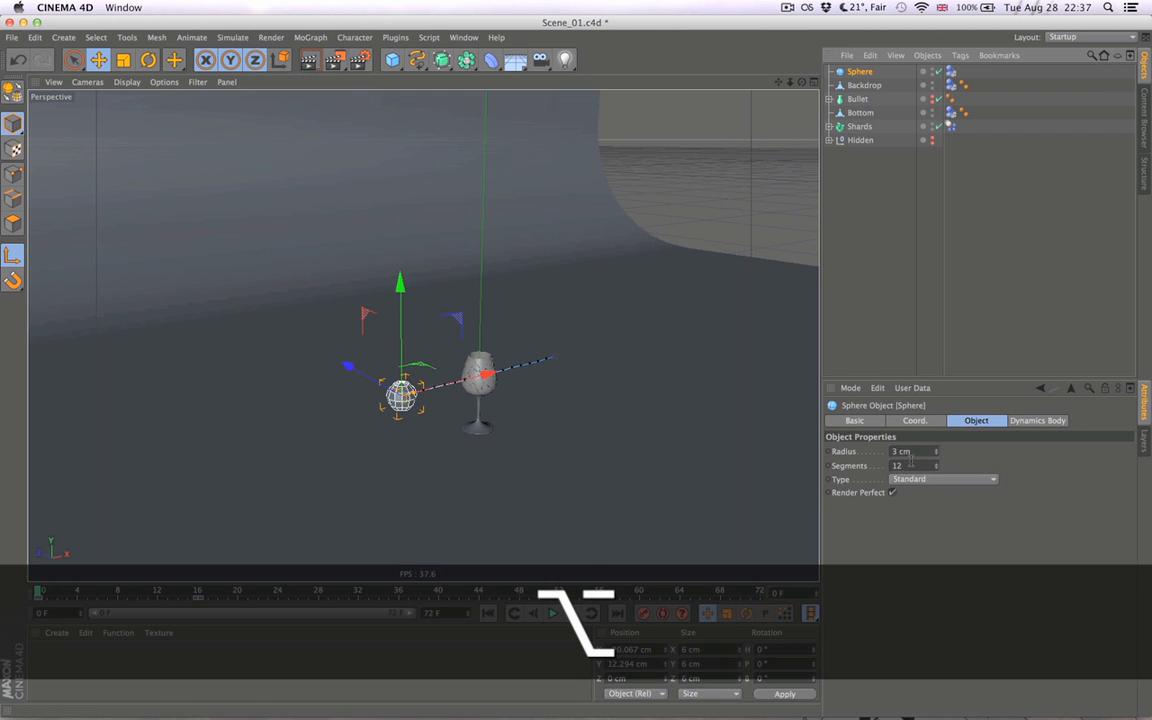
double_click(907, 452)
text(4)
click(944, 542)
- Try lowering the sphere slightly to about Y 12 cm in the Front view, and undo the move
middle_click(463, 394)
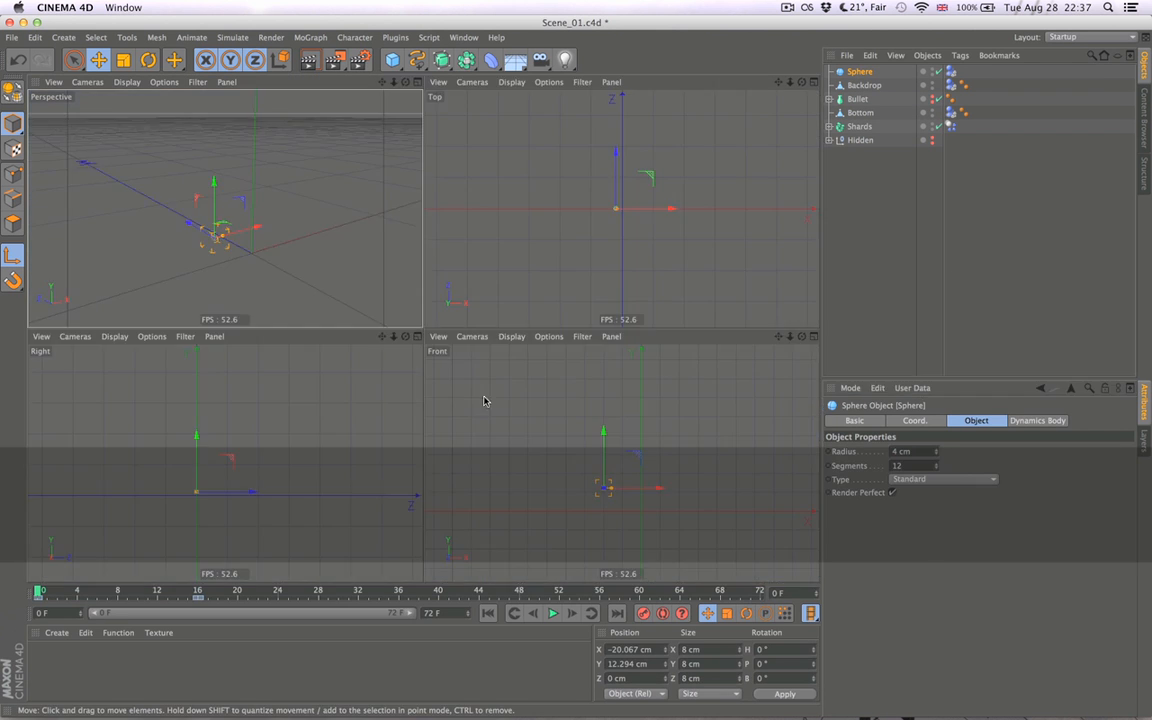
middle_click(645, 503)
alt+right_drag(490, 414, 618, 414)
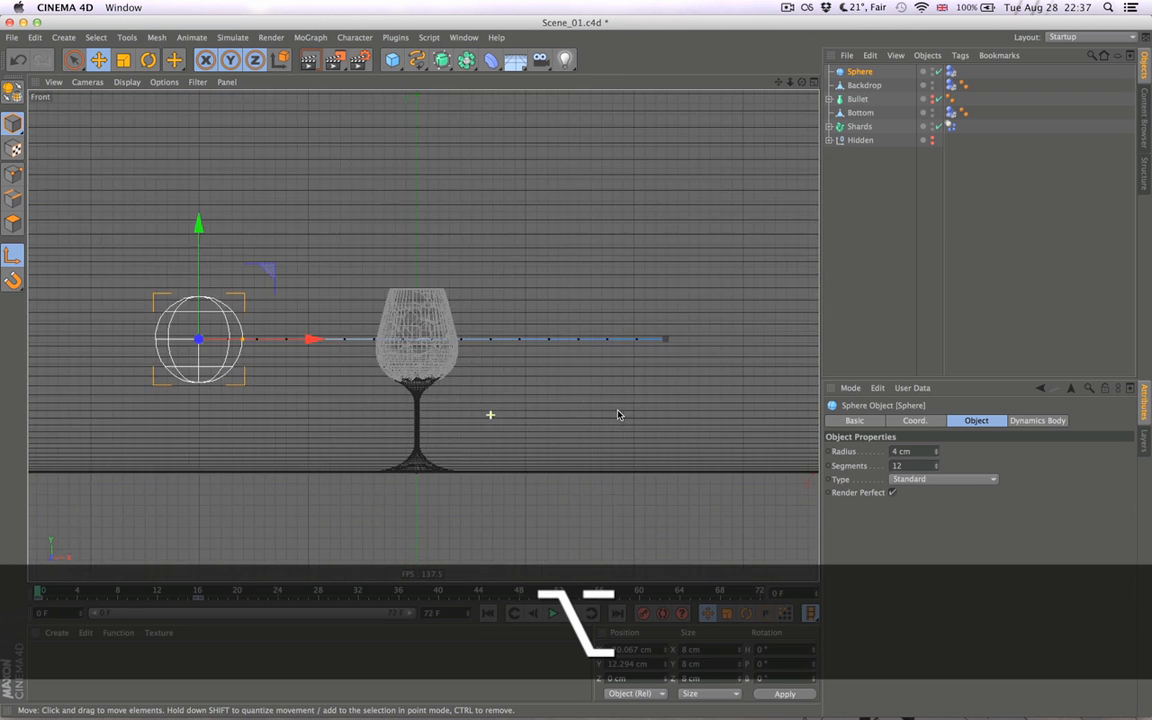
drag(197, 305, 287, 300)
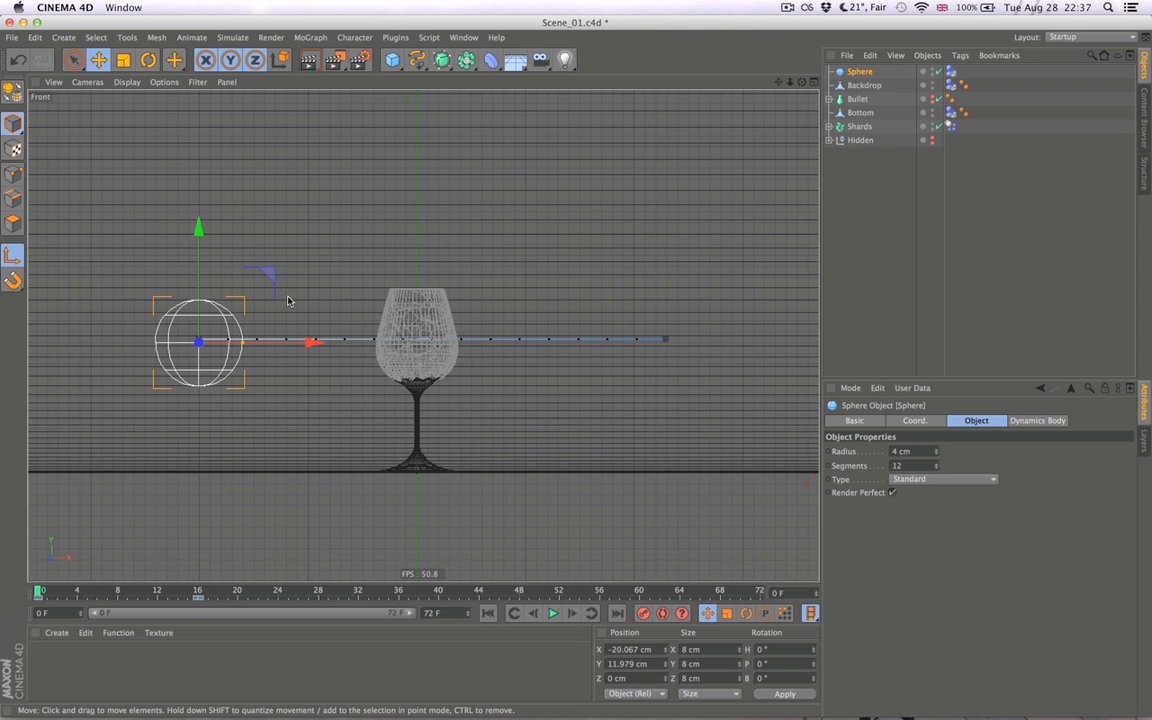
key(super+z)
- Delete the sphere's Y and Z position keys, keeping only the X animation, and close the Timeline
key(shift+F3)
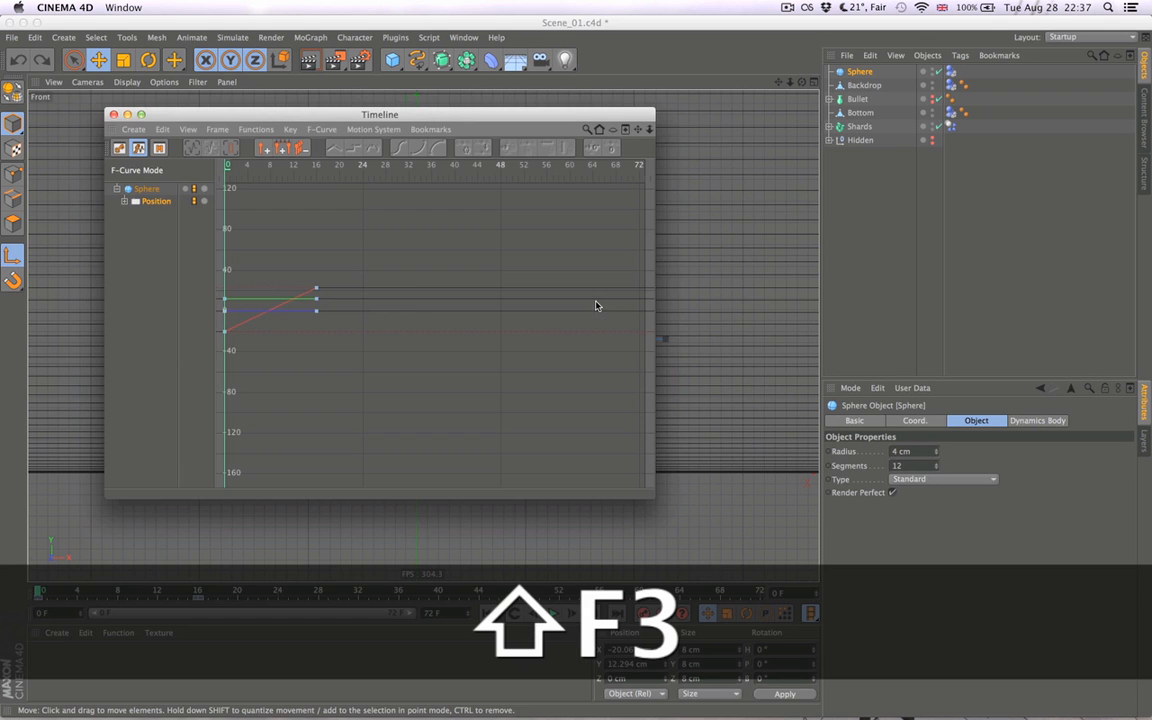
click(354, 260)
drag(318, 305, 308, 327)
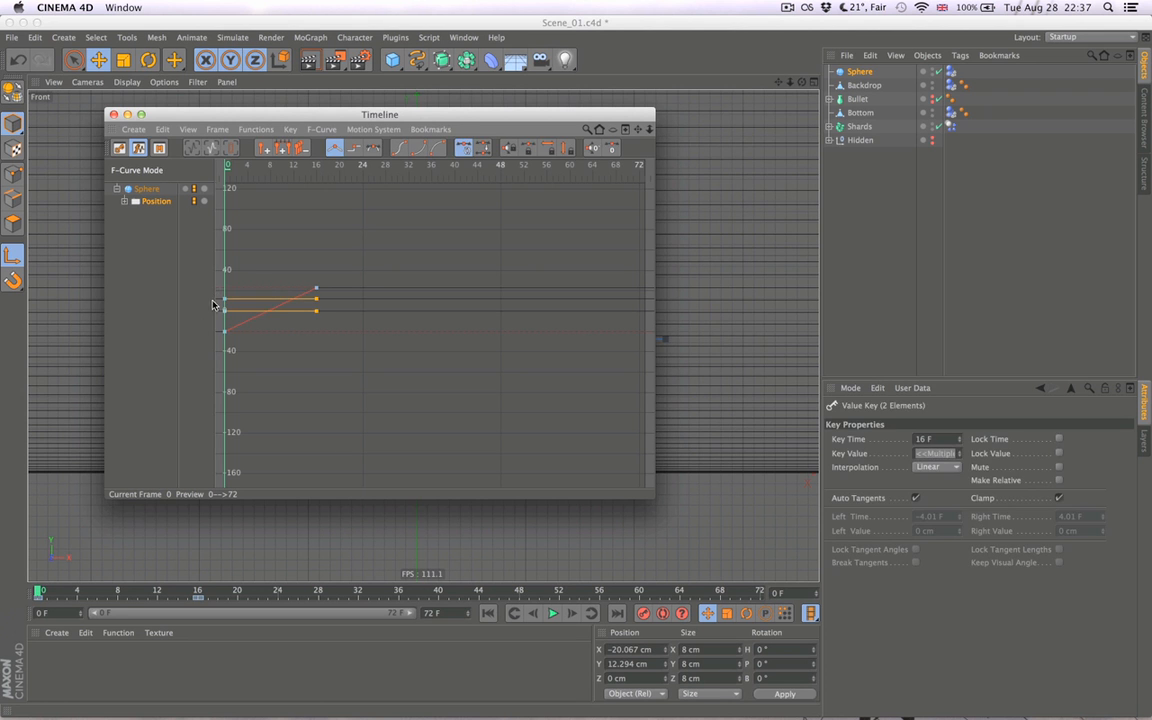
key(Delete)
drag(229, 301, 226, 327)
key(super+z)
drag(258, 264, 278, 318)
key(Delete)
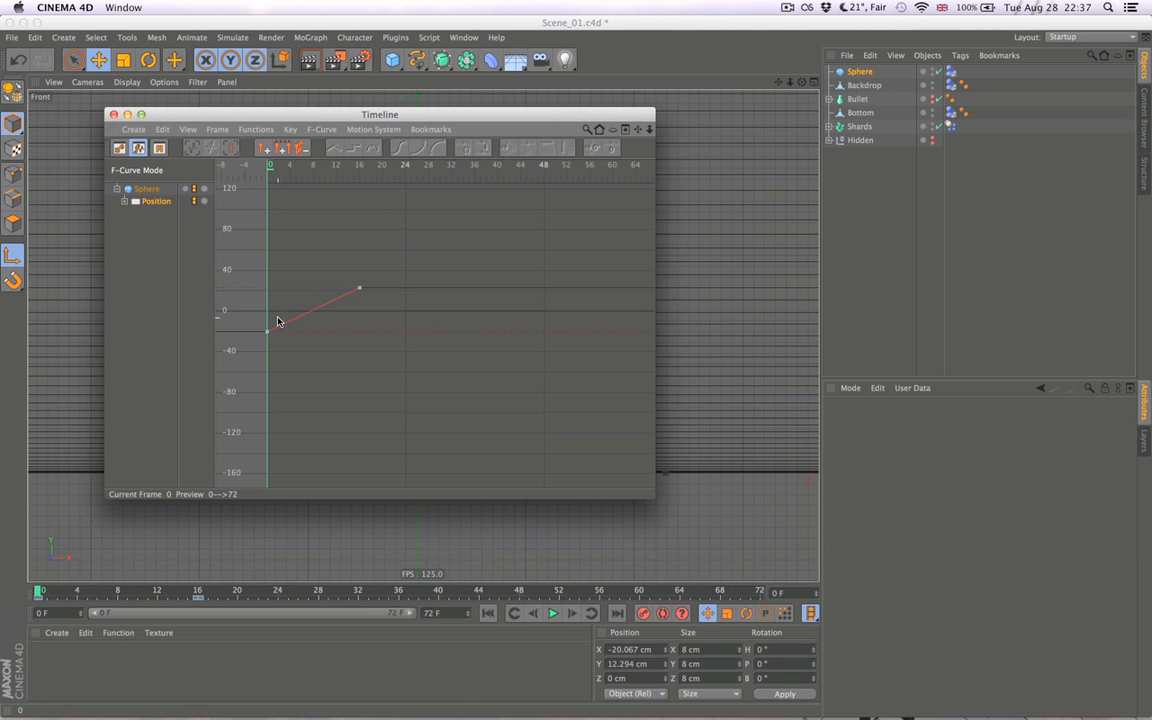
key(super+w)
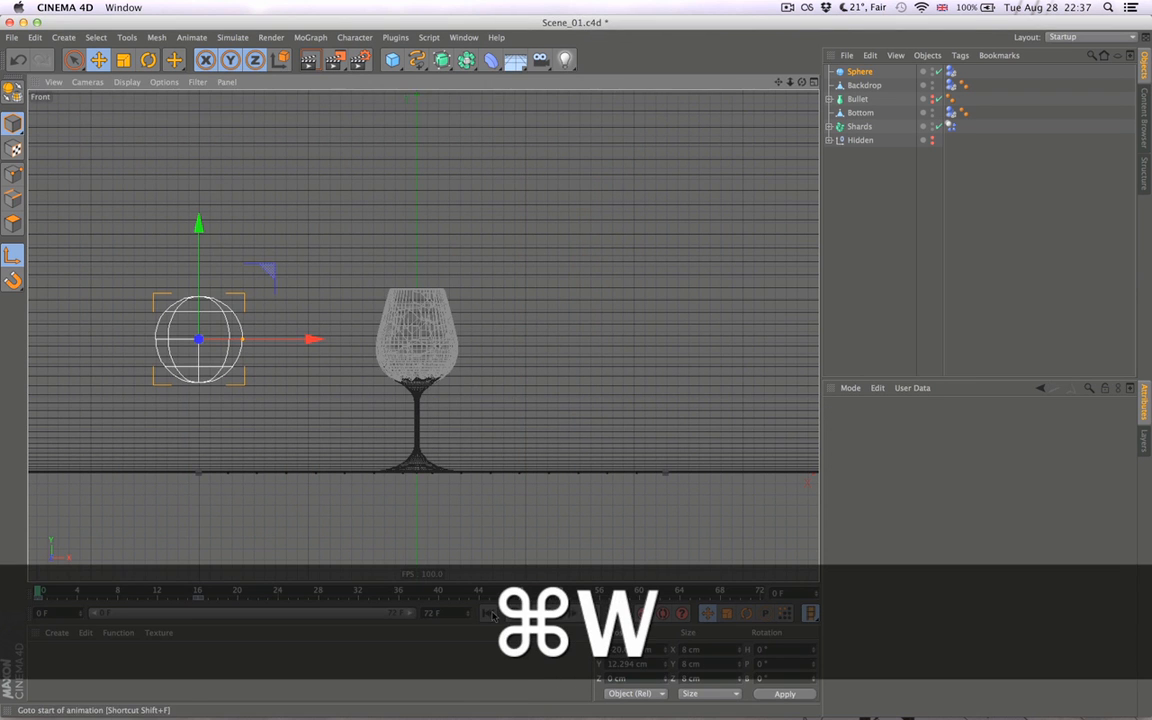
- Lower the sphere to about Y 10 cm in the Front view, return to the Perspective view and deselect it
middle_click(442, 391)
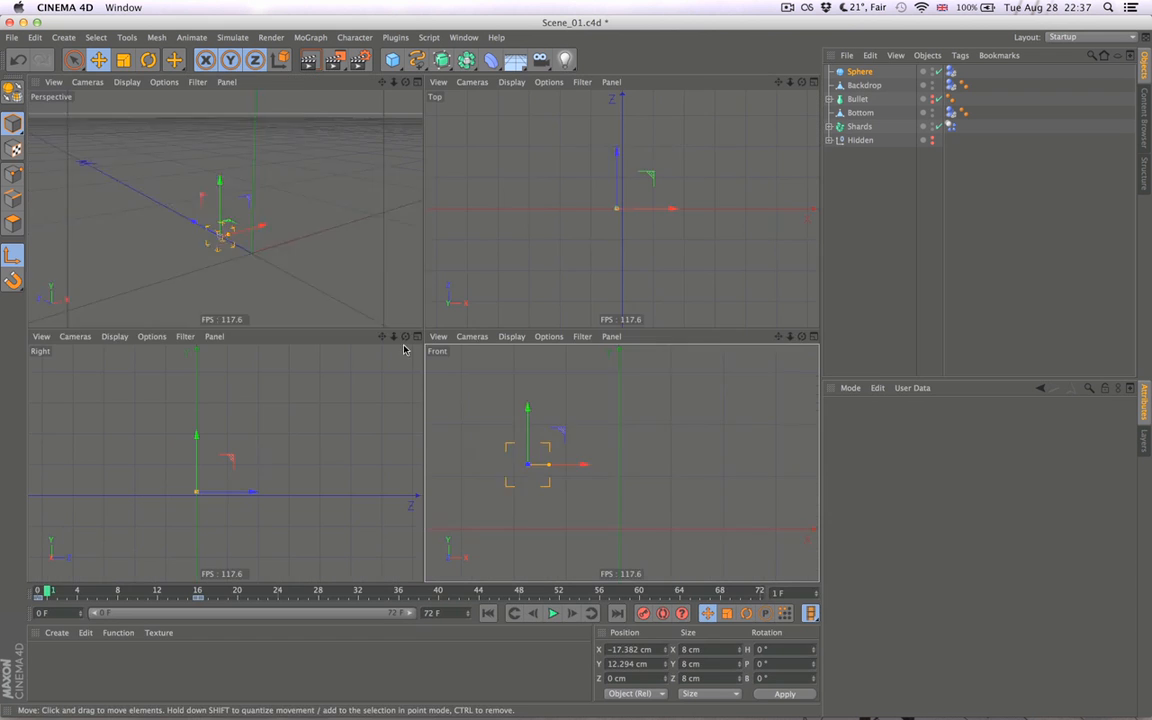
drag(527, 410, 528, 421)
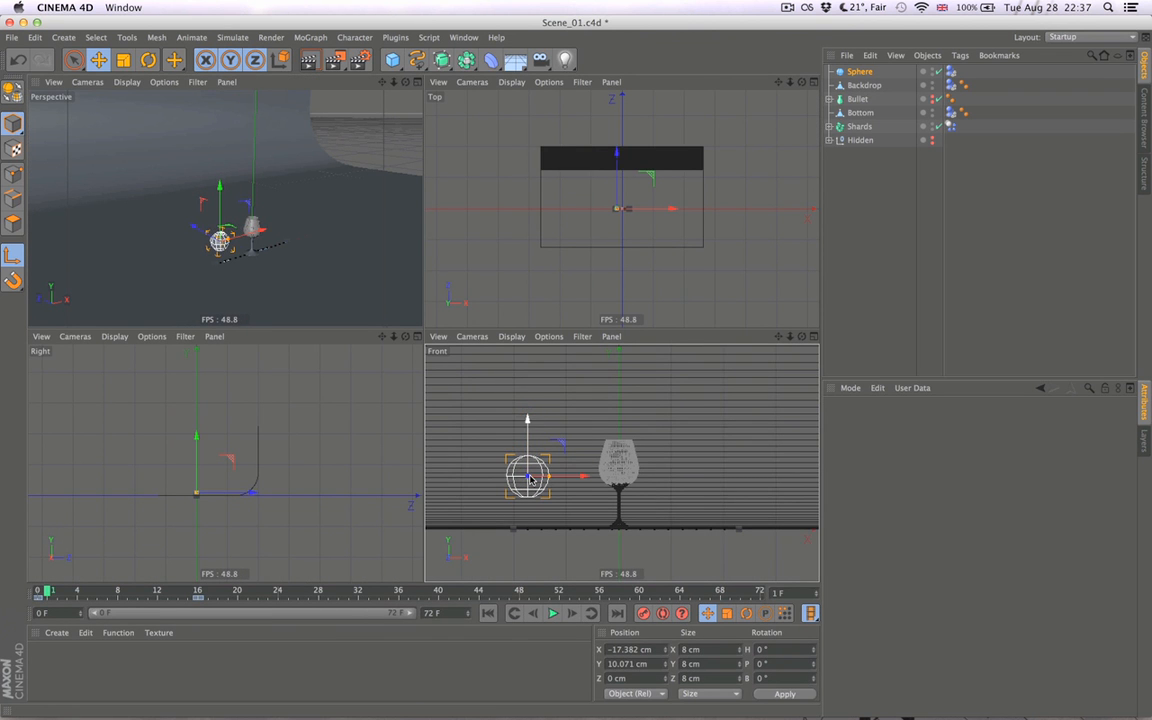
middle_click(314, 247)
click(1064, 234)
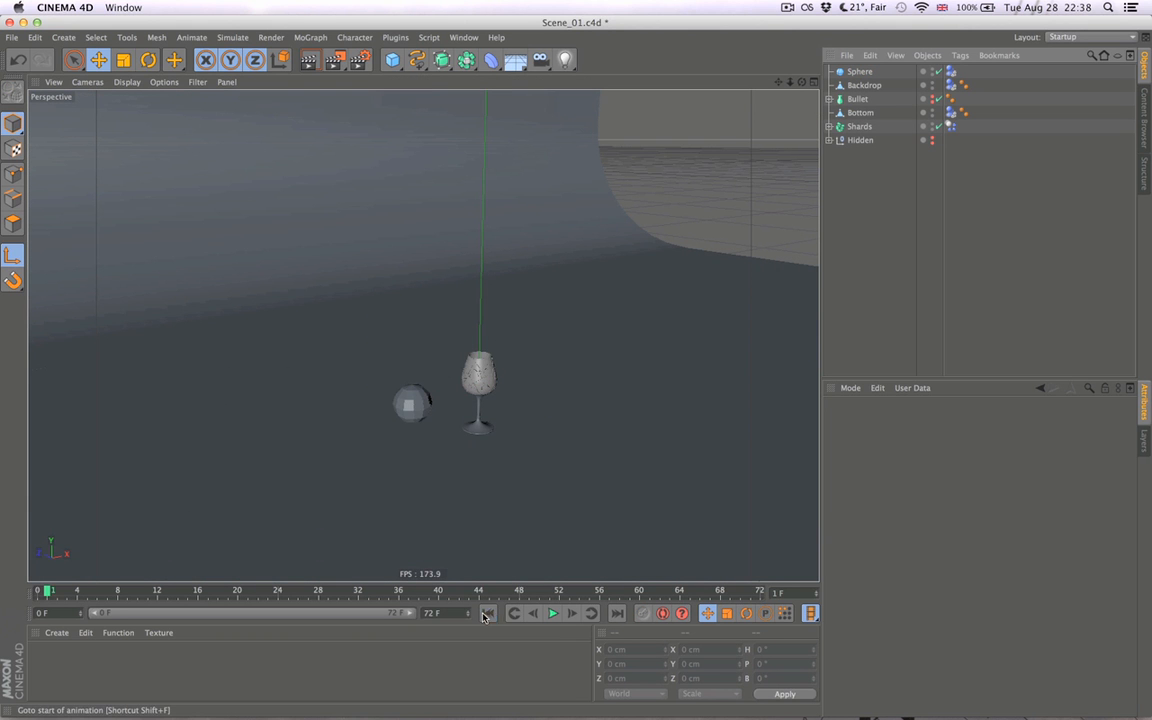
- Step through the simulation frame by frame to frame 17 to examine the impact of the larger, lowered sphere
click(567, 612)
click(567, 612)
click(567, 612)
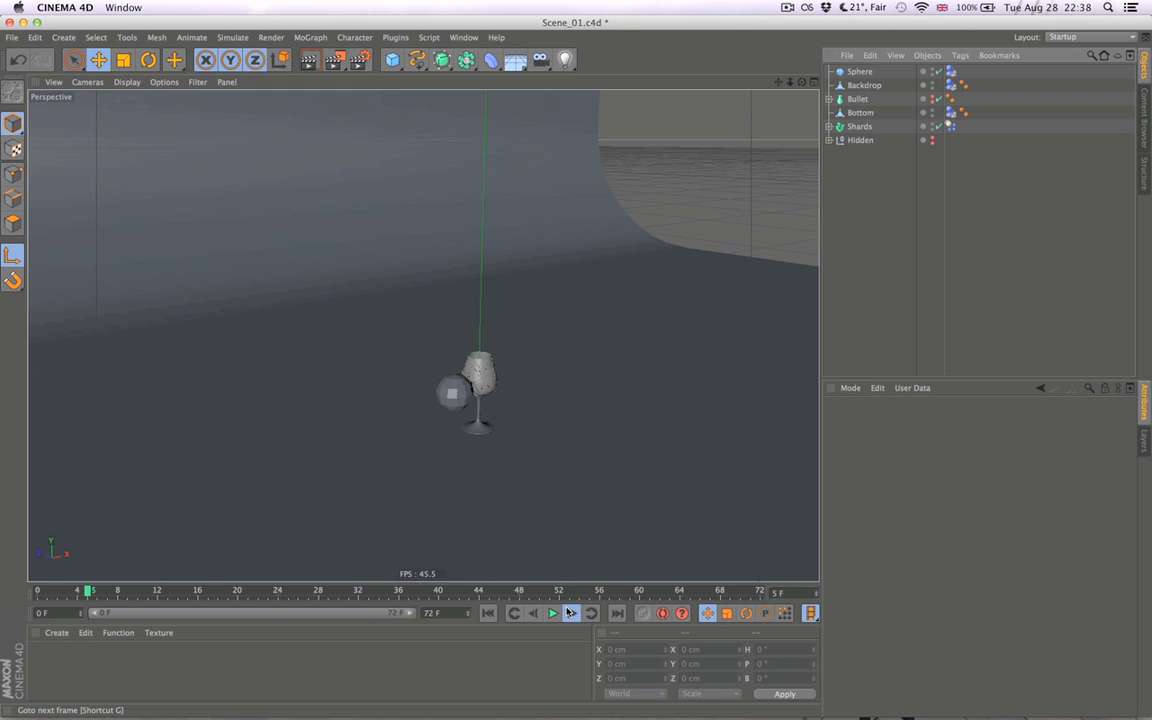
click(568, 612)
click(567, 612)
click(567, 612)
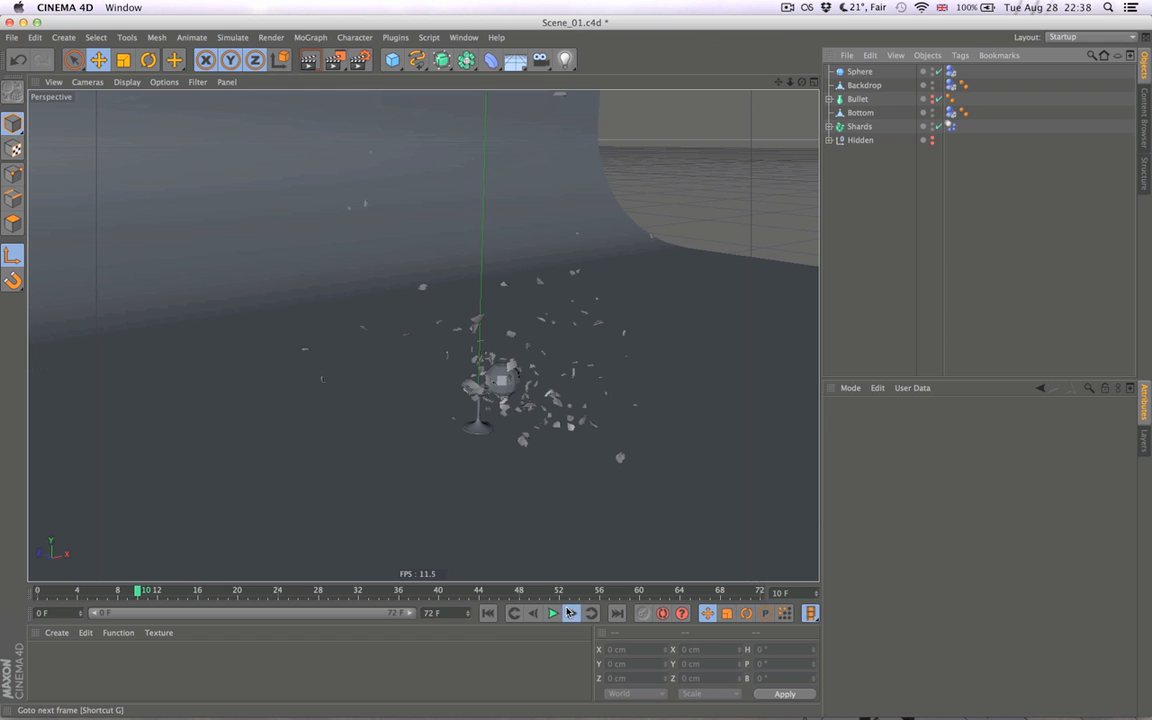
click(567, 612)
click(567, 612)
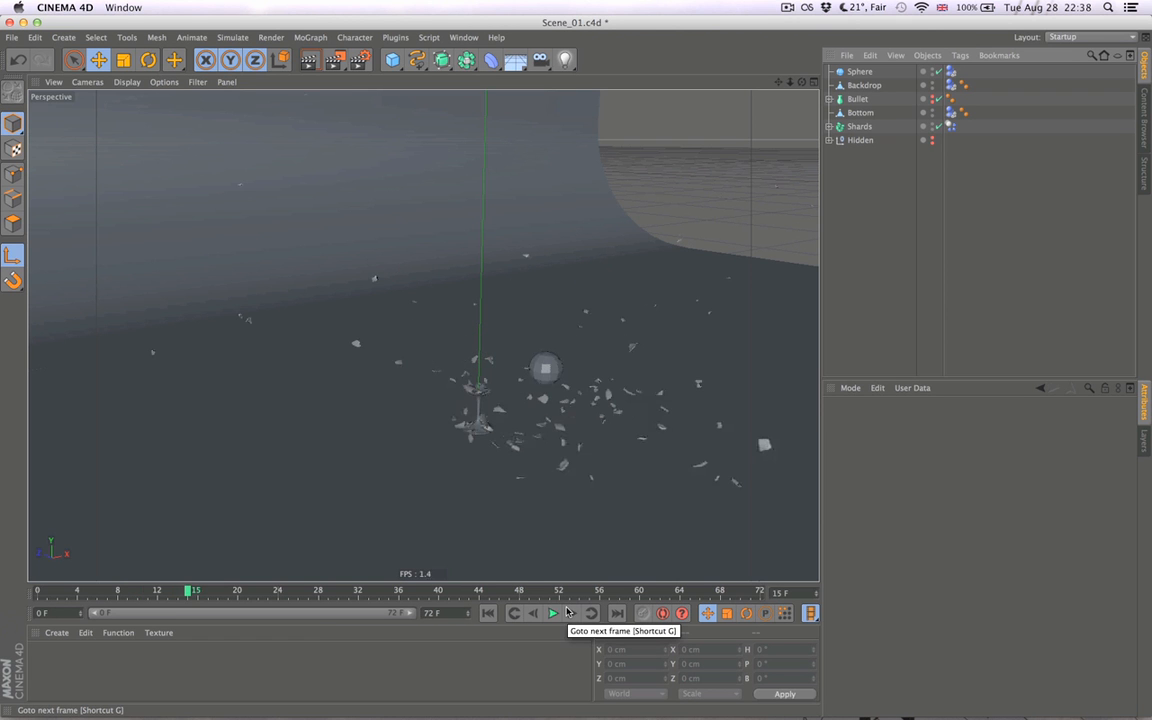
click(567, 612)
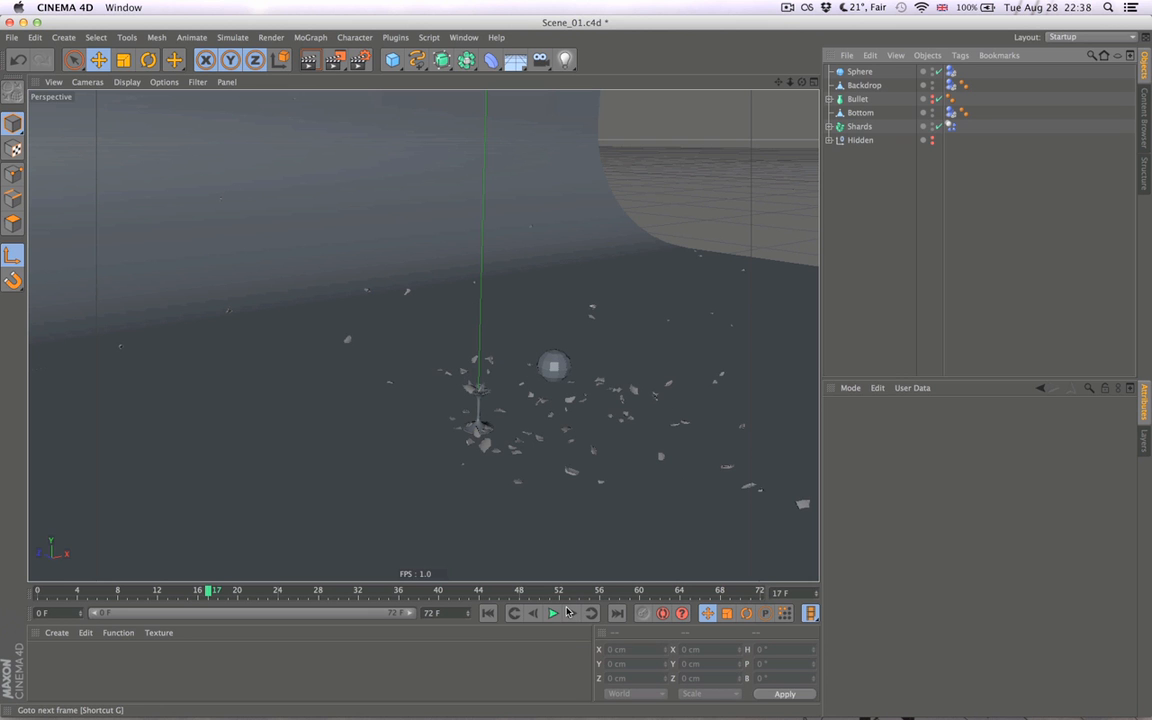
- Return the animation to frame 0 and set the project's expert dynamics Collision Margin to 0.5 cm
click(488, 612)
key(super+d)
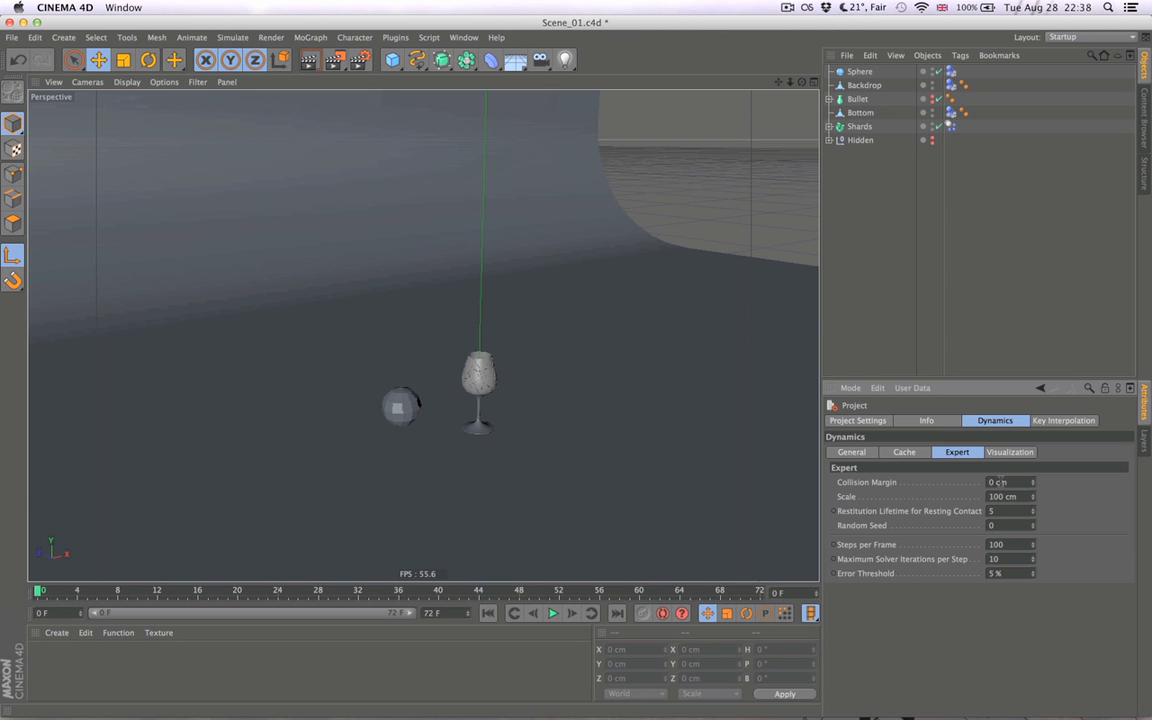
text(.5)
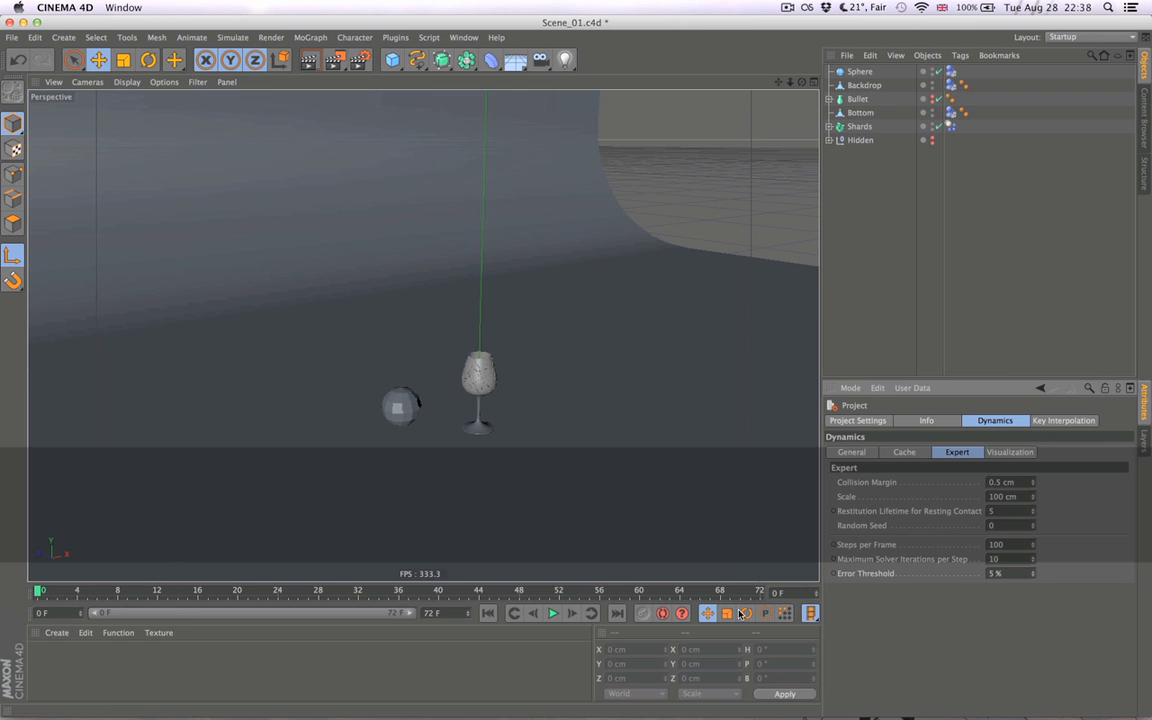
- Step through the simulation frame by frame to frame 12 to examine the shatter with the larger collision margin
click(571, 614)
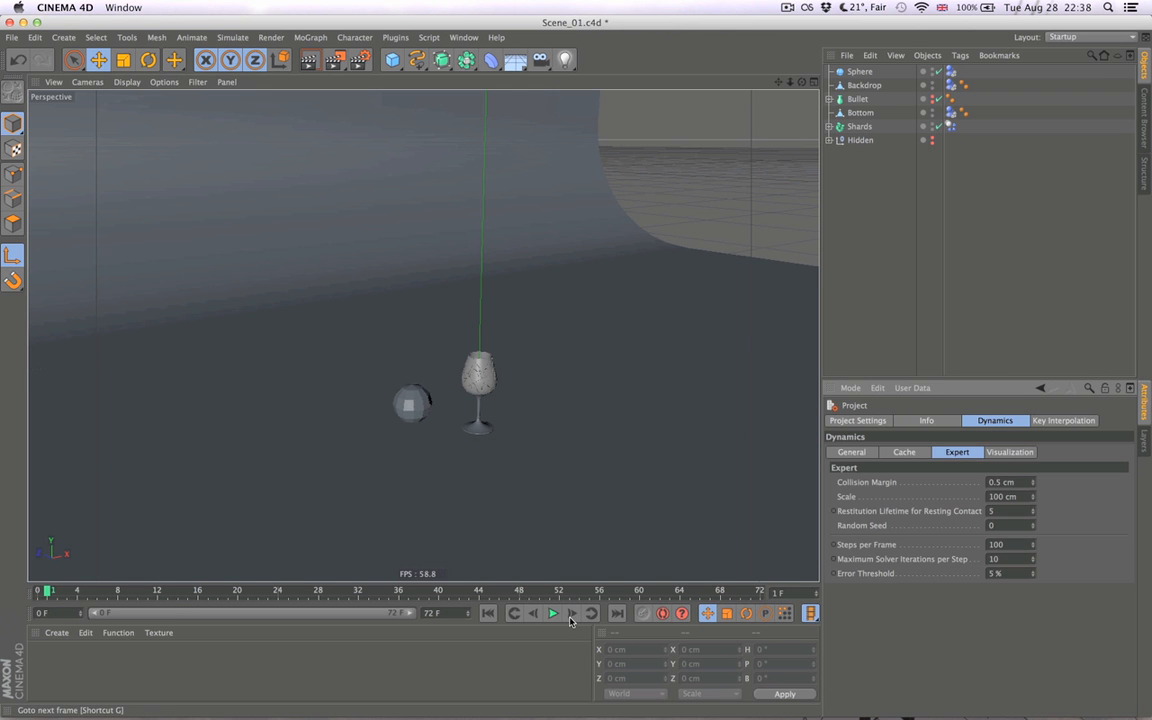
click(571, 614)
click(571, 614)
click(571, 614)
click(571, 614)
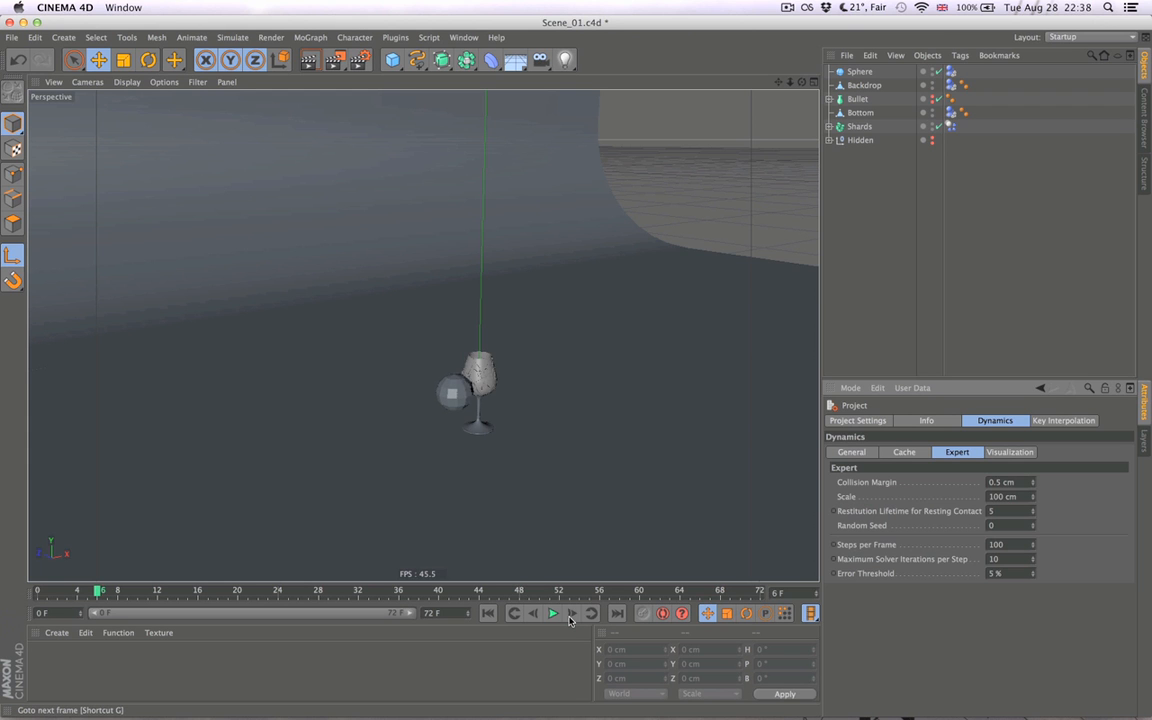
click(571, 614)
click(571, 614)
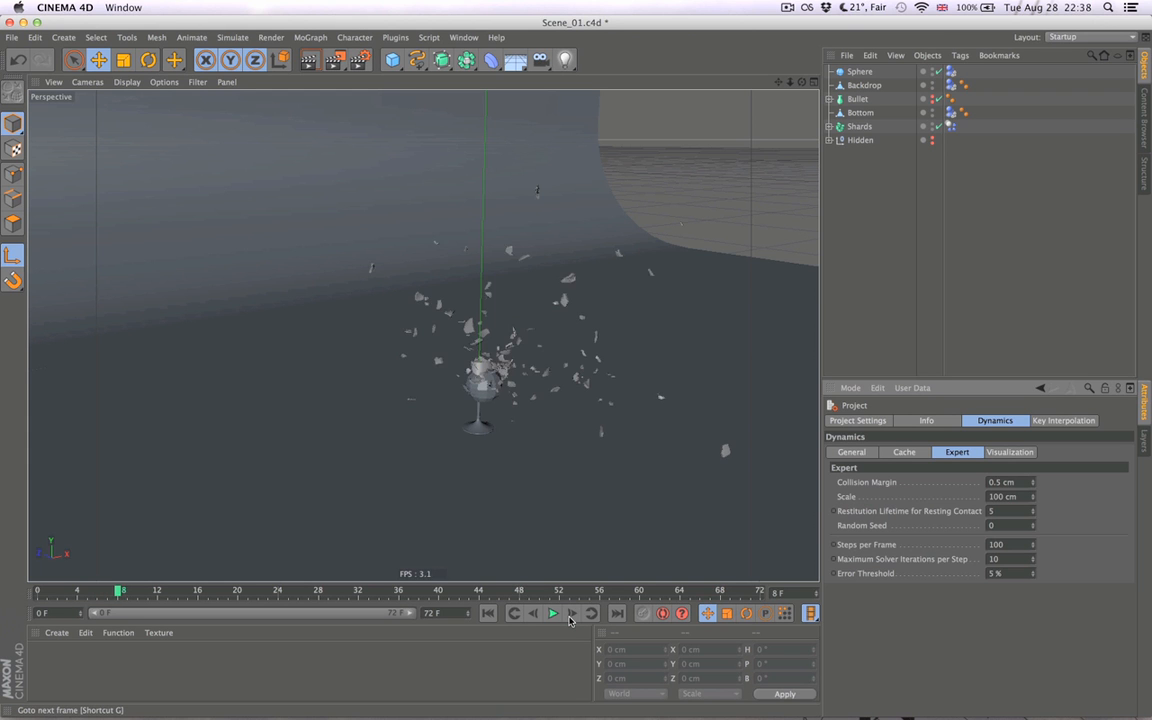
click(571, 614)
click(571, 614)
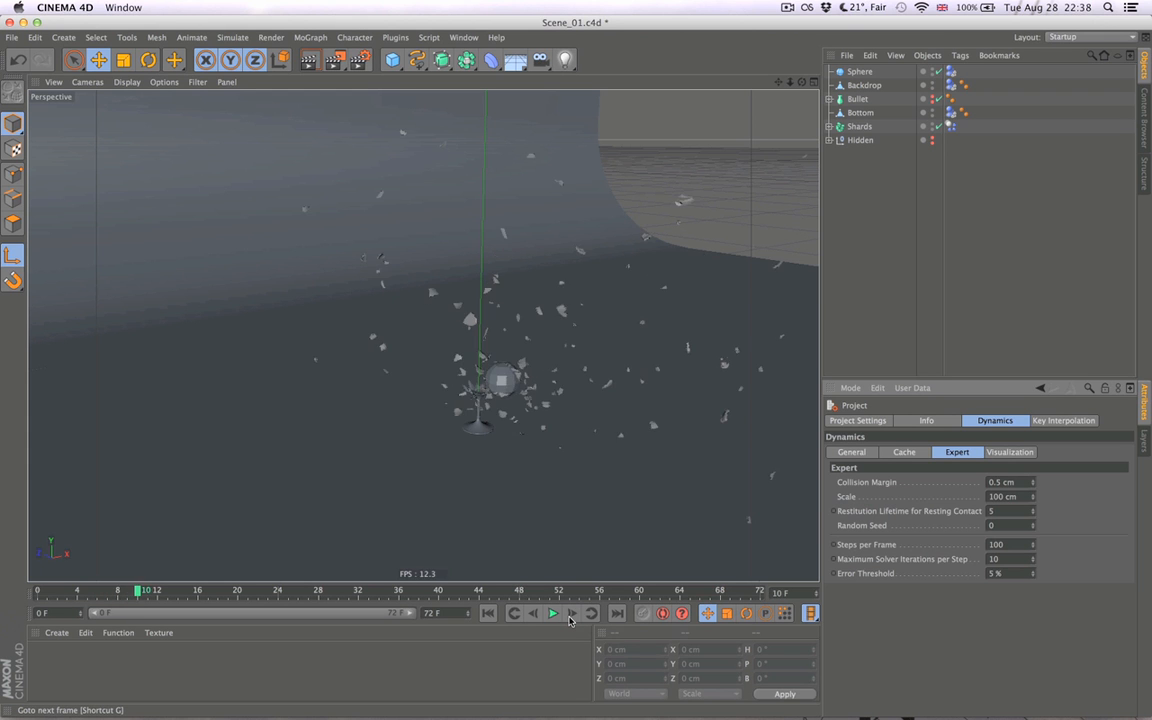
click(569, 614)
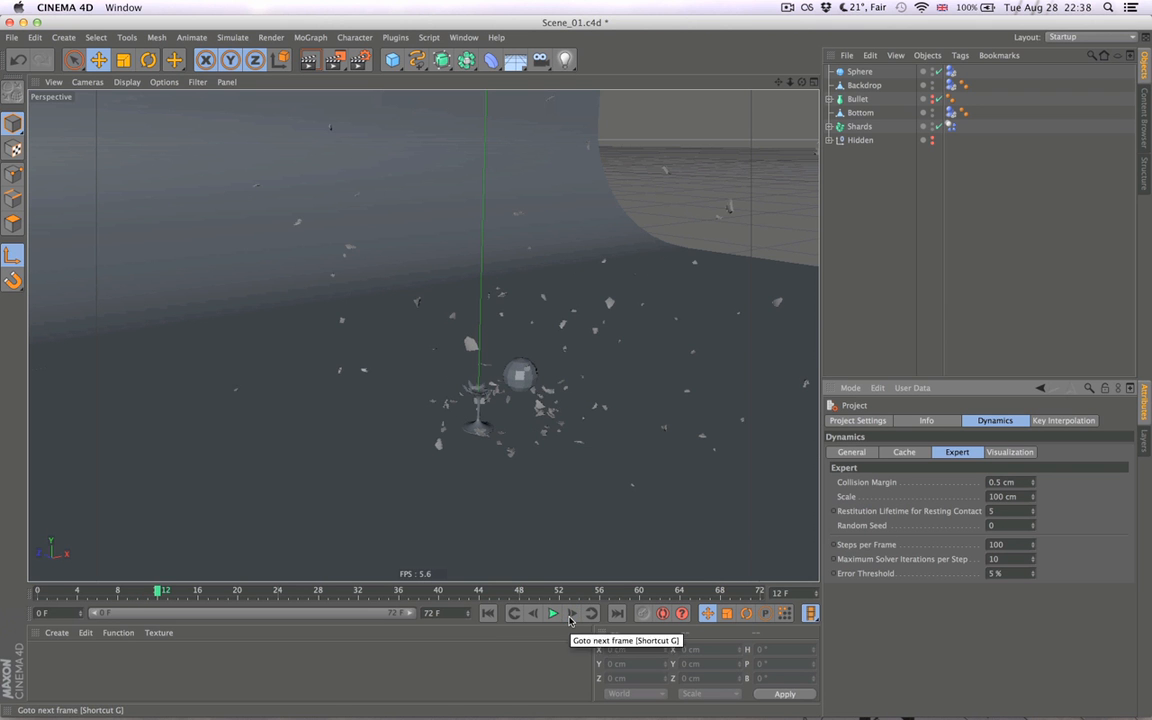
- Play the simulation briefly from a front-on angle to examine how the shards scatter, and return to frame 0
alt+drag(620, 399, 322, 409)
alt+right_drag(512, 410, 597, 414)
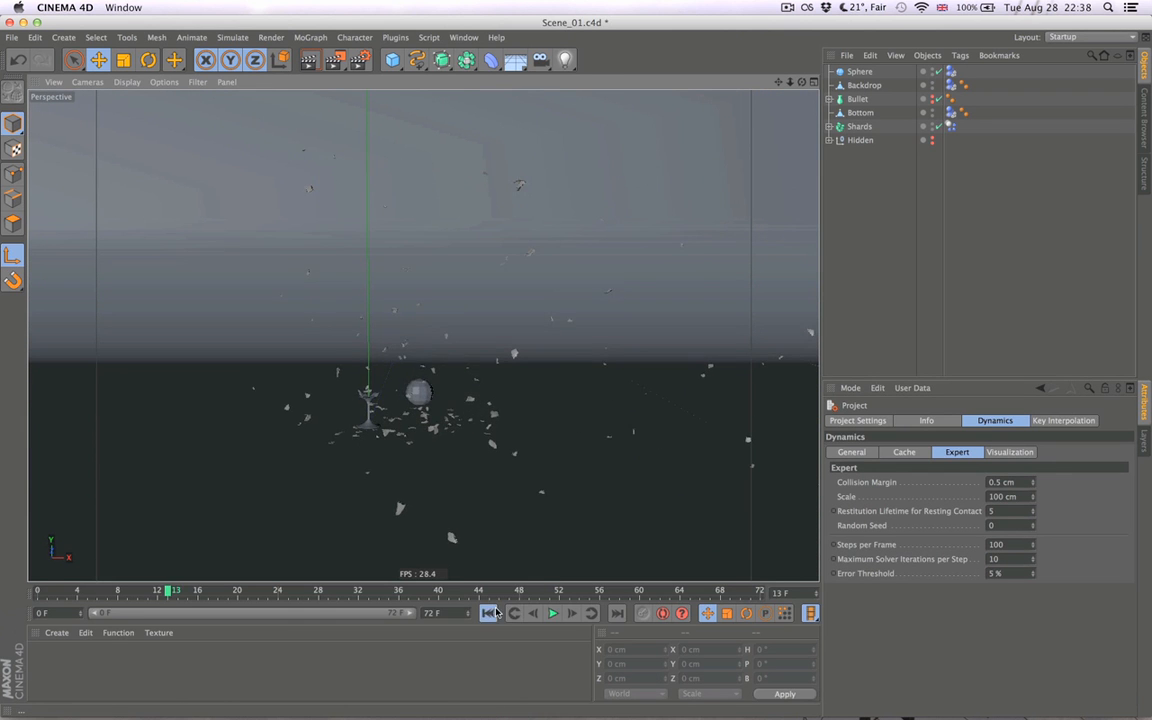
click(555, 614)
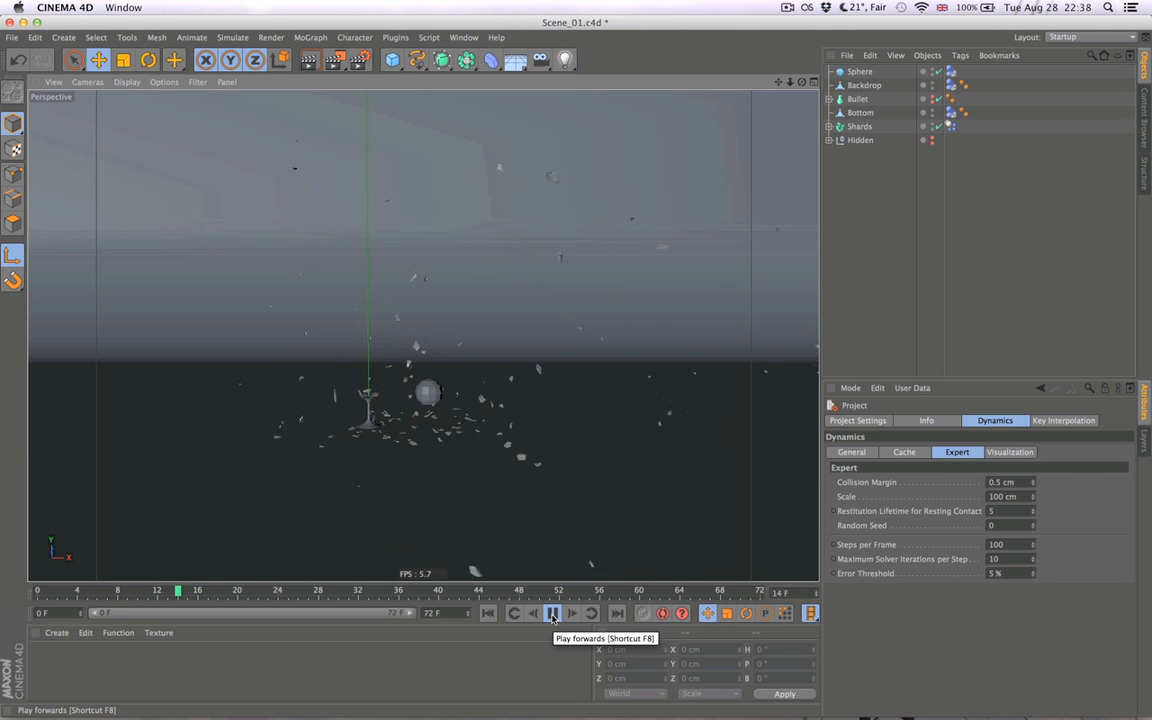
click(552, 614)
click(489, 614)
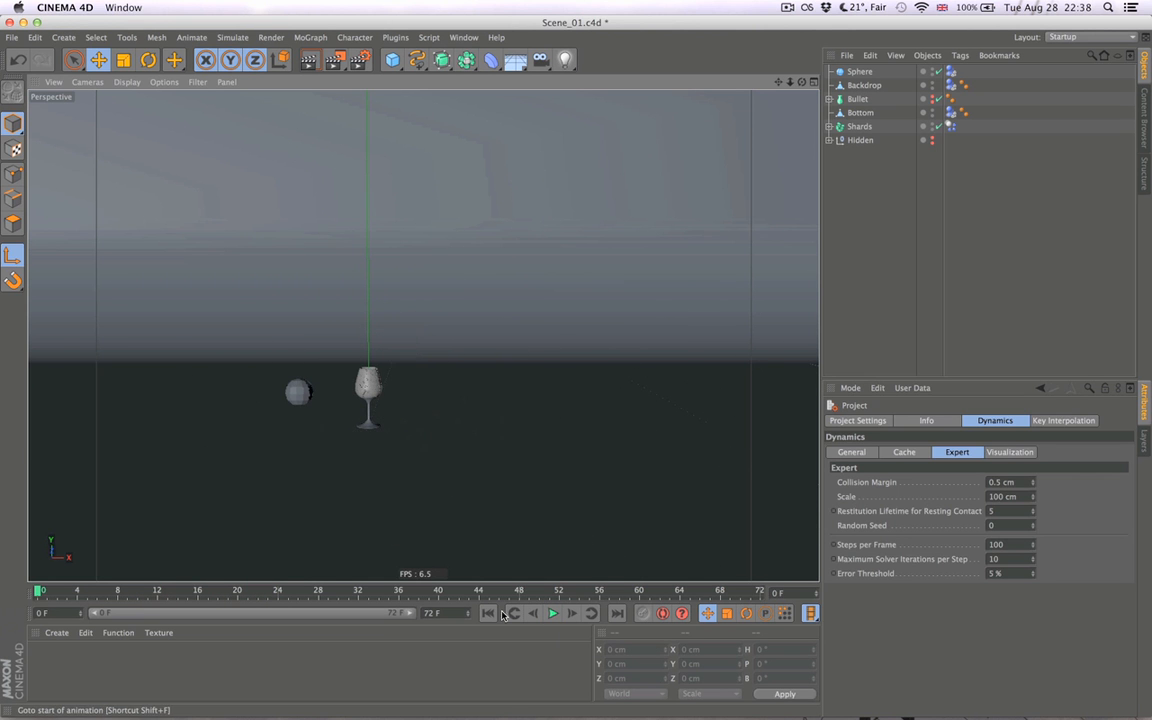
- Show the project's general dynamics settings, including time scale, gravity and density
click(853, 453)
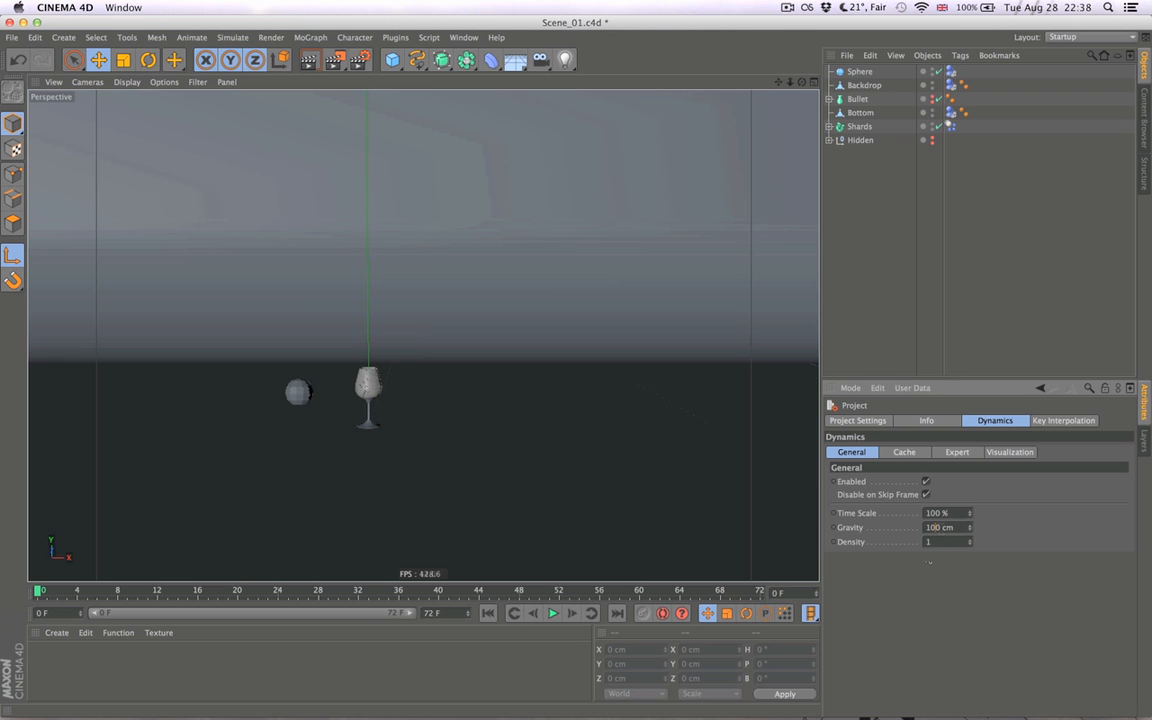
- Replay the shatter simulation from the start and return the animation to frame 0
click(555, 614)
click(488, 613)
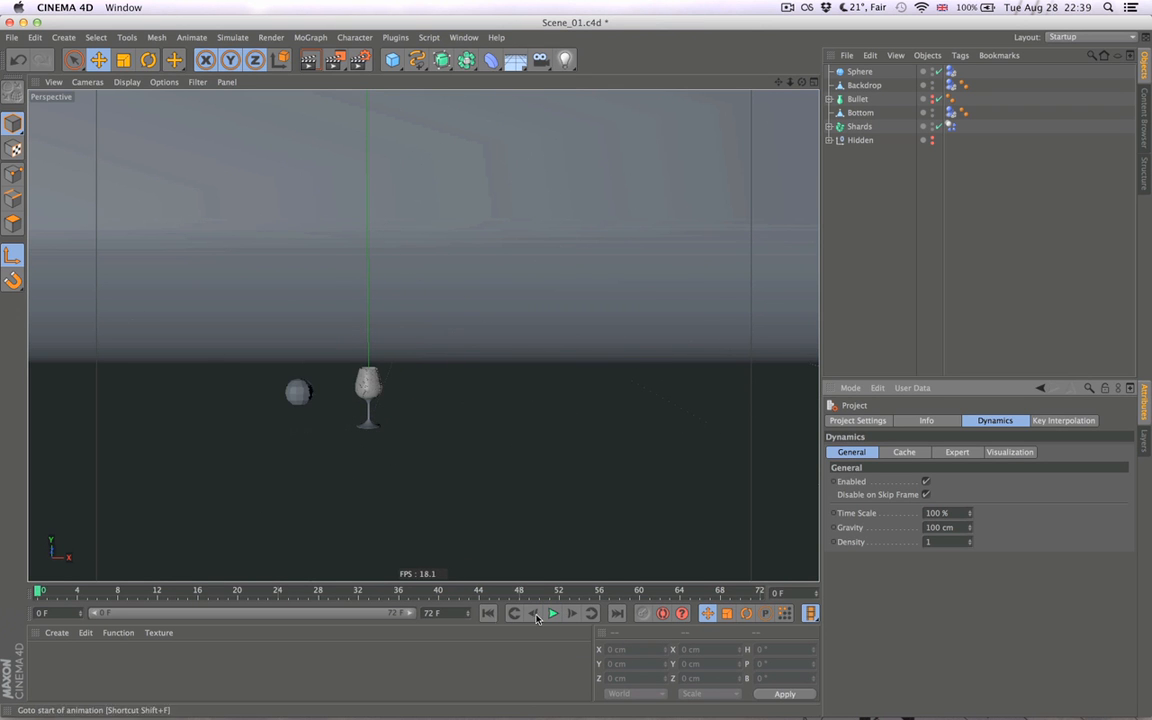
click(553, 613)
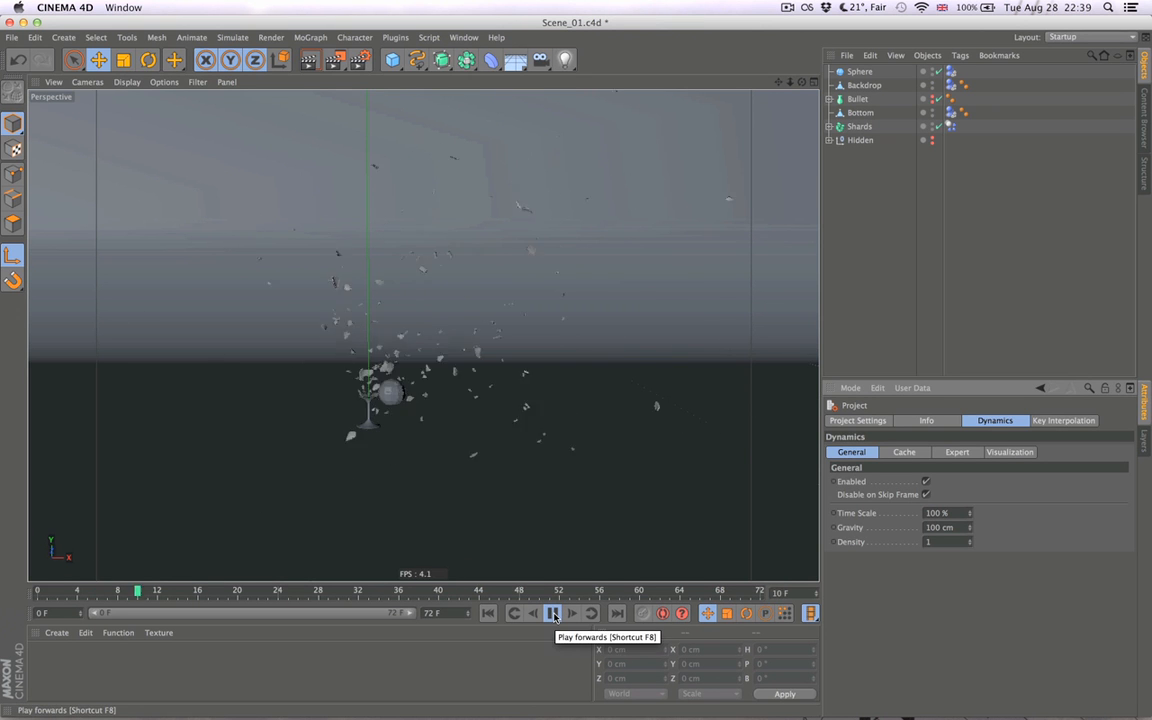
click(553, 613)
click(483, 615)
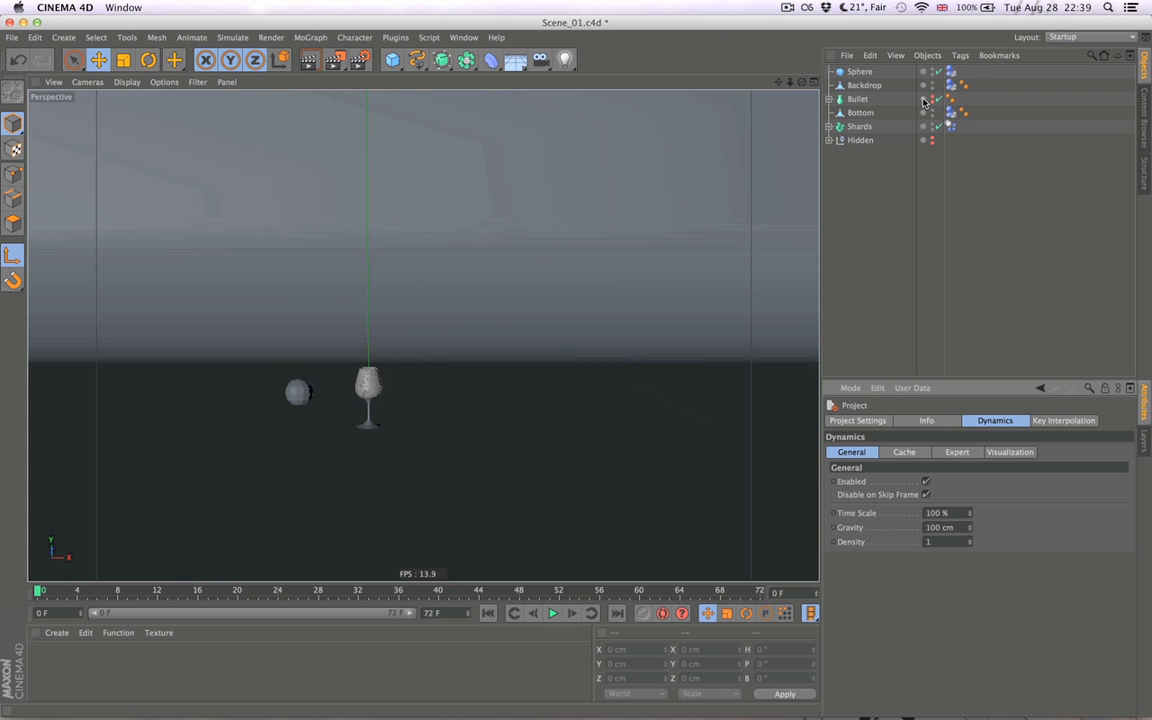
- Move the sphere's end keyframe to frame 8, play the simulation briefly, and return to frame 0
click(868, 72)
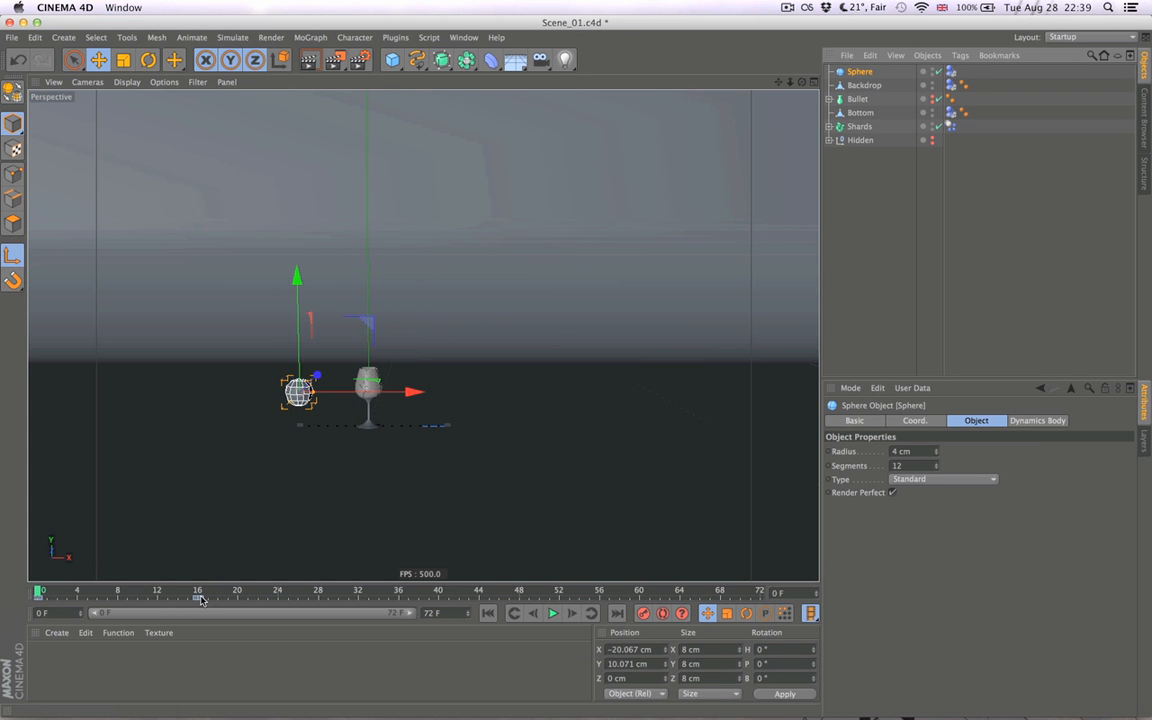
click(202, 600)
click(1031, 236)
click(552, 614)
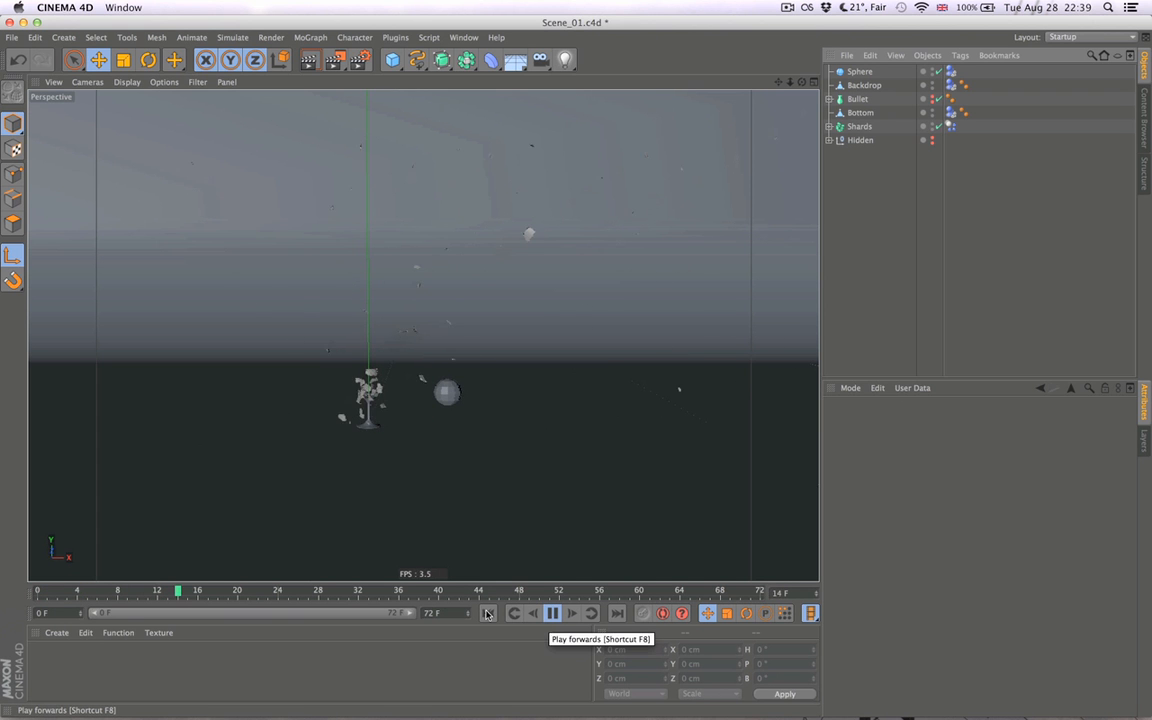
click(553, 614)
click(488, 613)
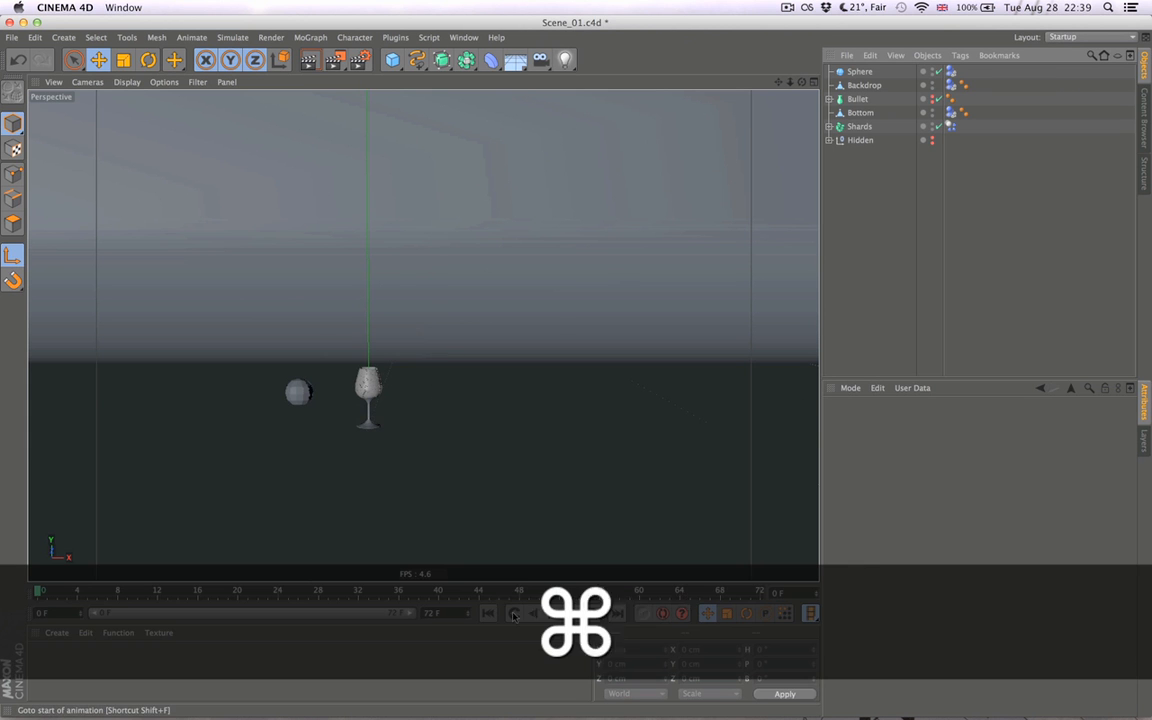
- Set the project's expert dynamics Collision Margin to 1 cm, test the simulation, and return to frame 0
key(super+d)
click(958, 453)
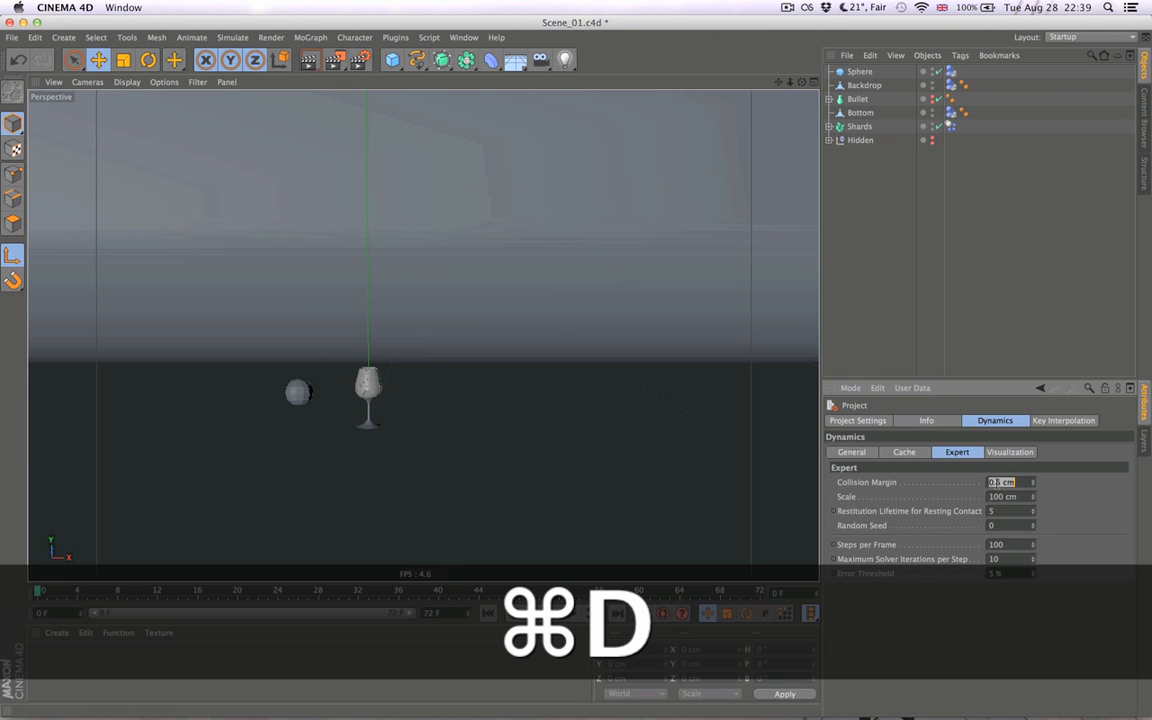
text(1)
click(553, 614)
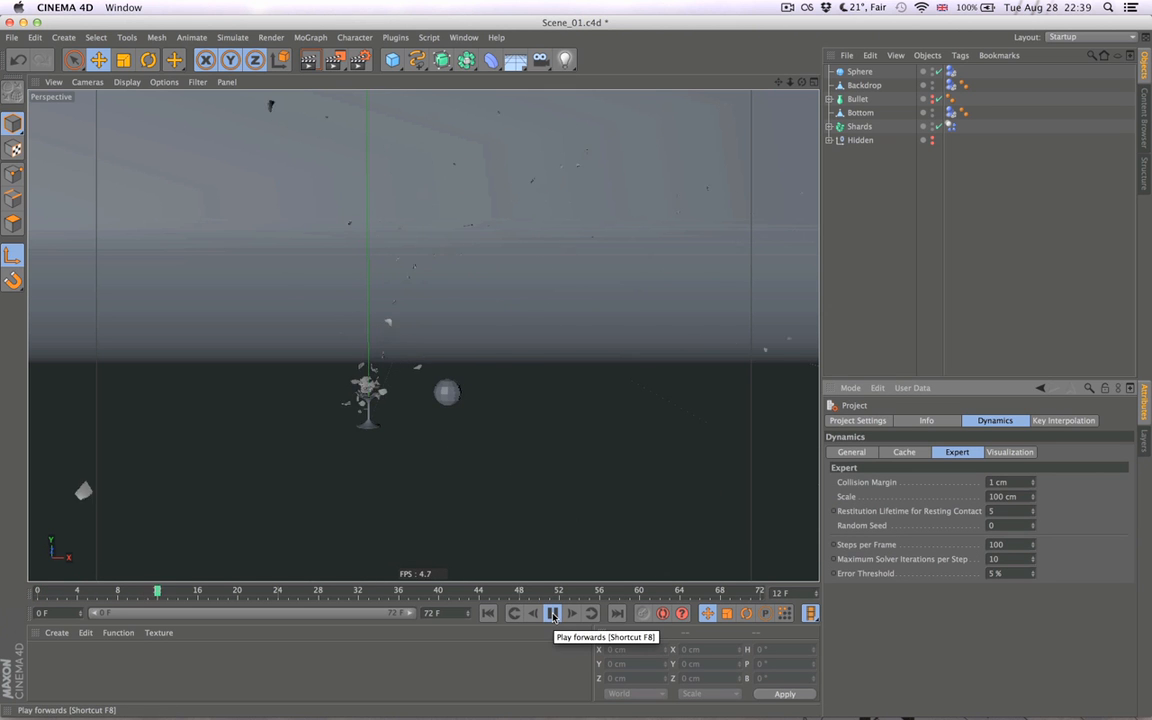
click(489, 616)
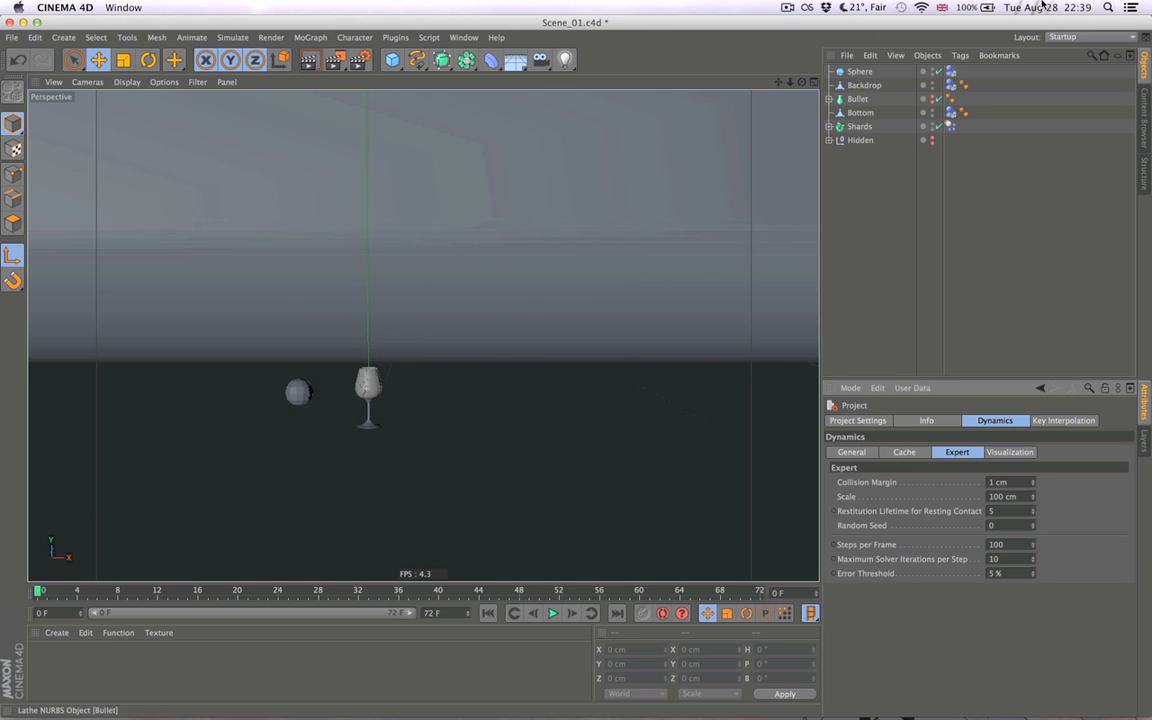
- Set the sphere's radius to 5 cm, play the simulation briefly, and return to frame 0
click(848, 73)
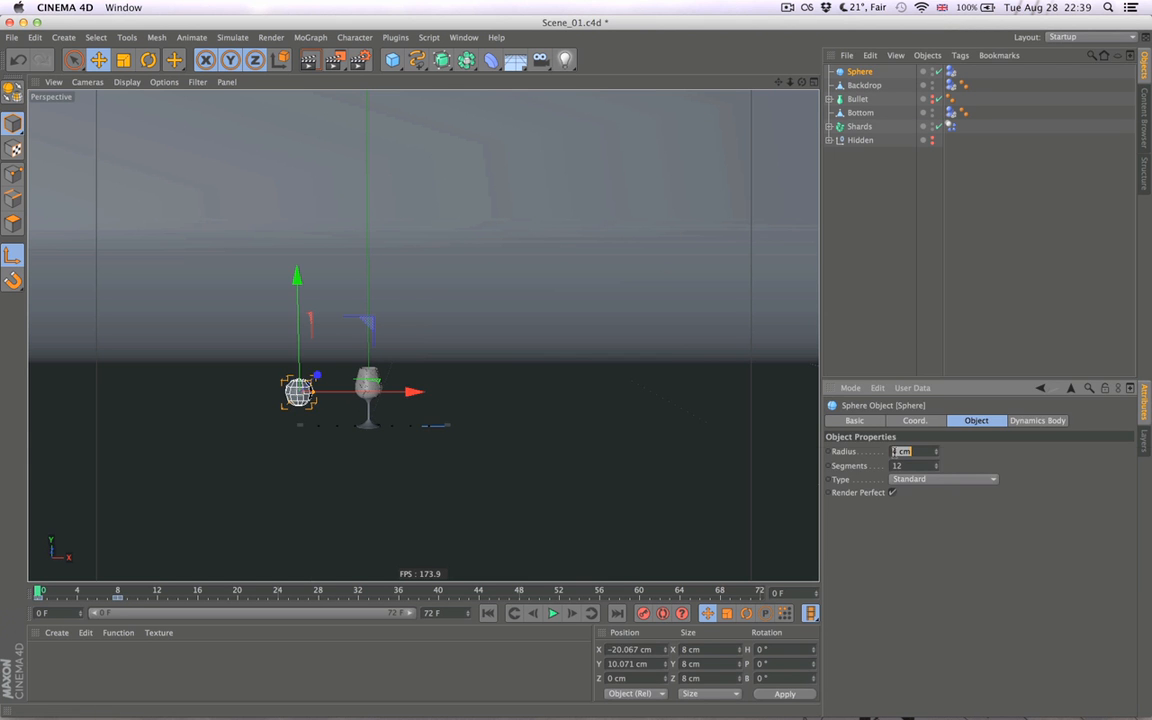
click(897, 275)
click(554, 614)
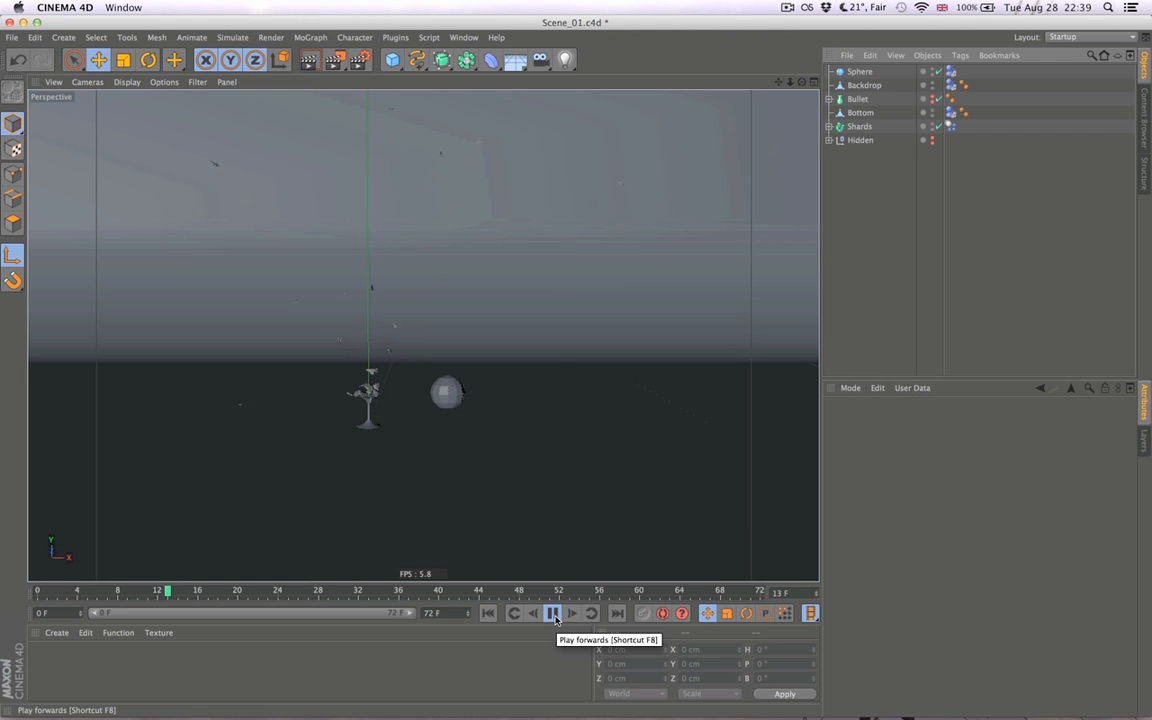
click(556, 618)
click(488, 614)
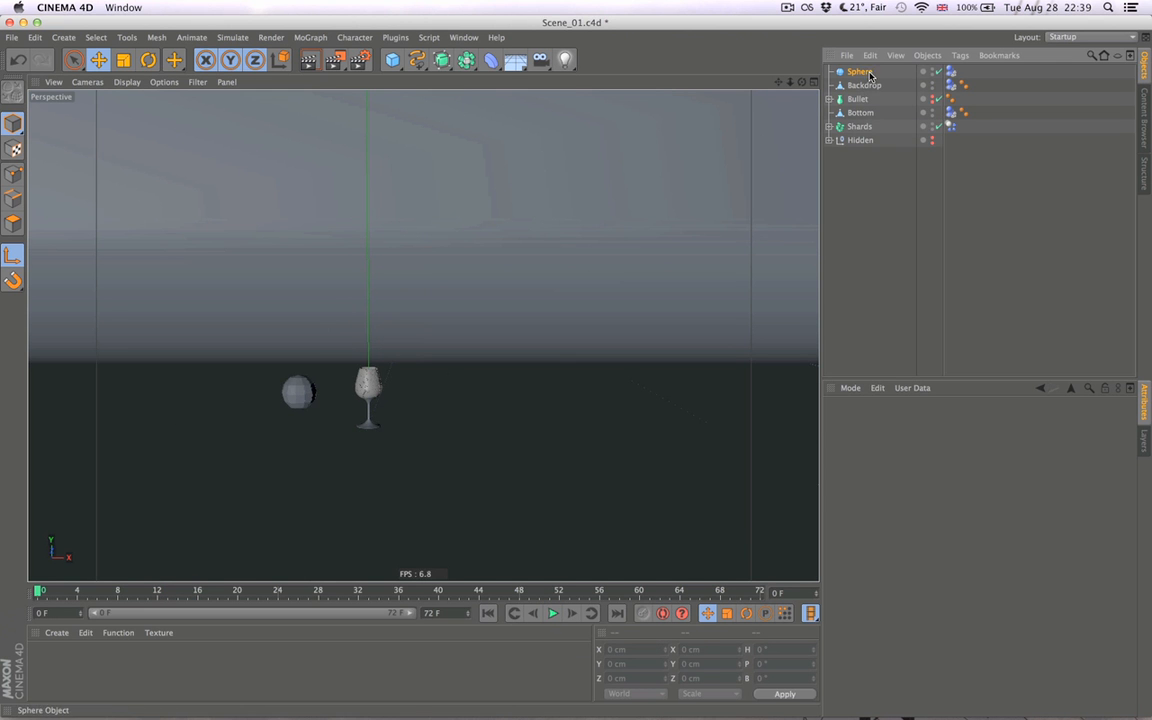
- Move the sphere's end keyframe to frame 10, test the simulation, and return to frame 0
click(868, 74)
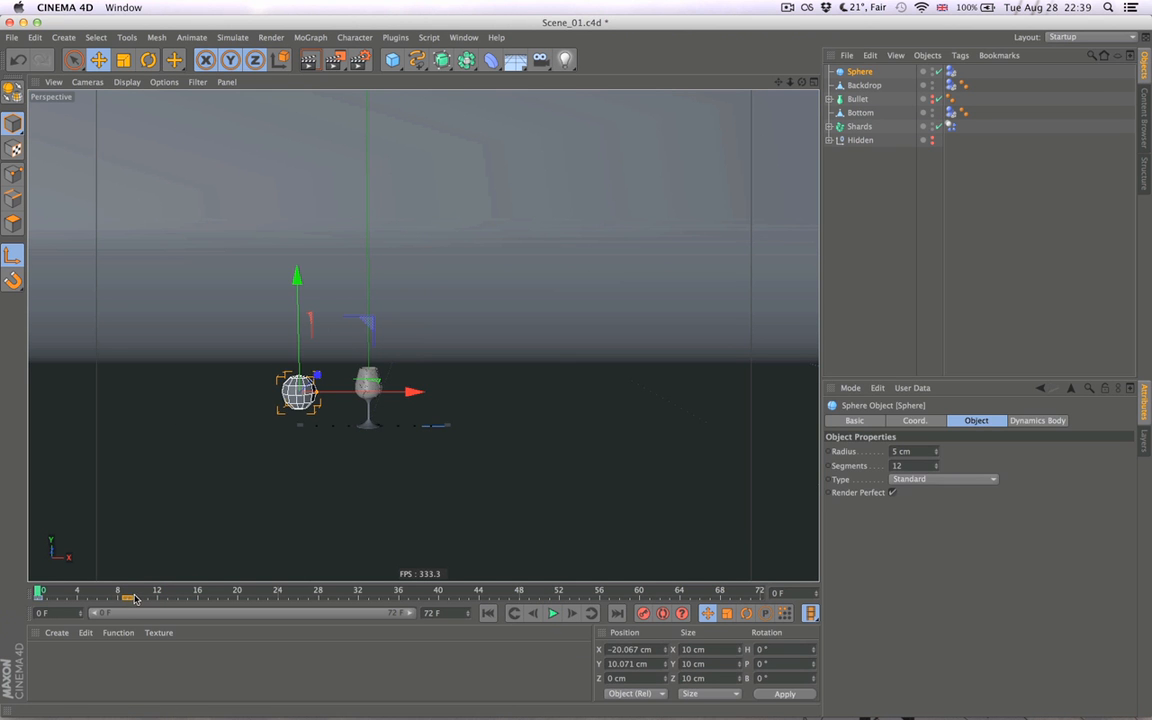
click(892, 237)
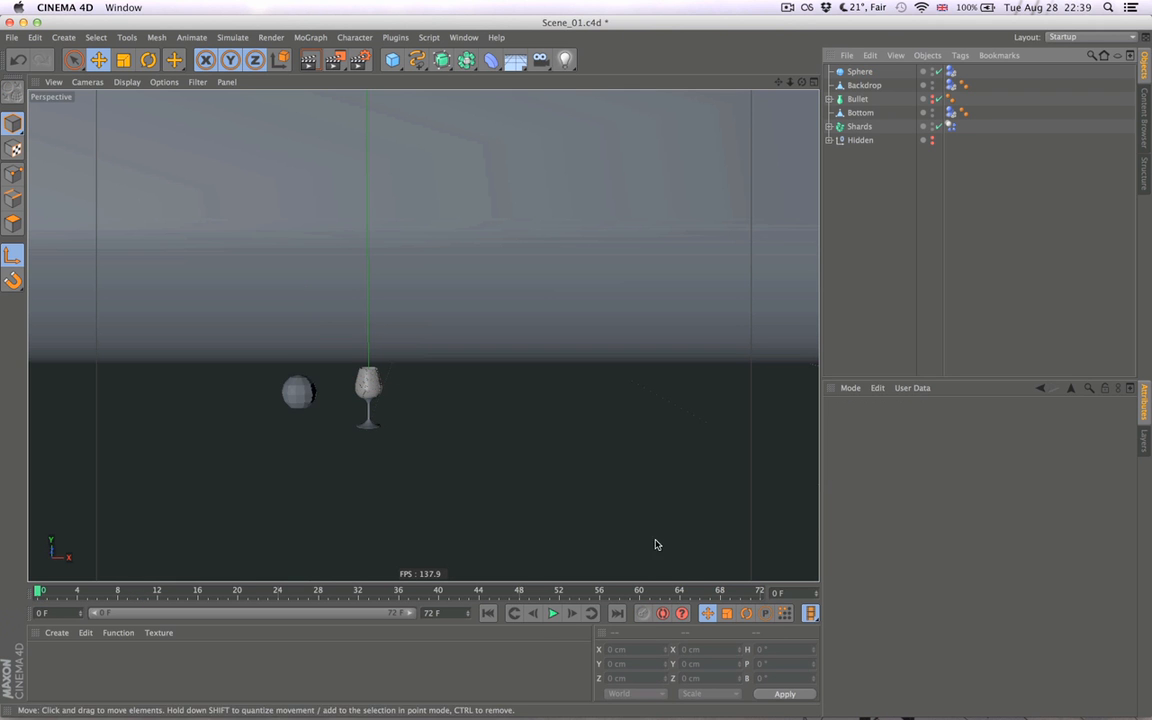
click(553, 614)
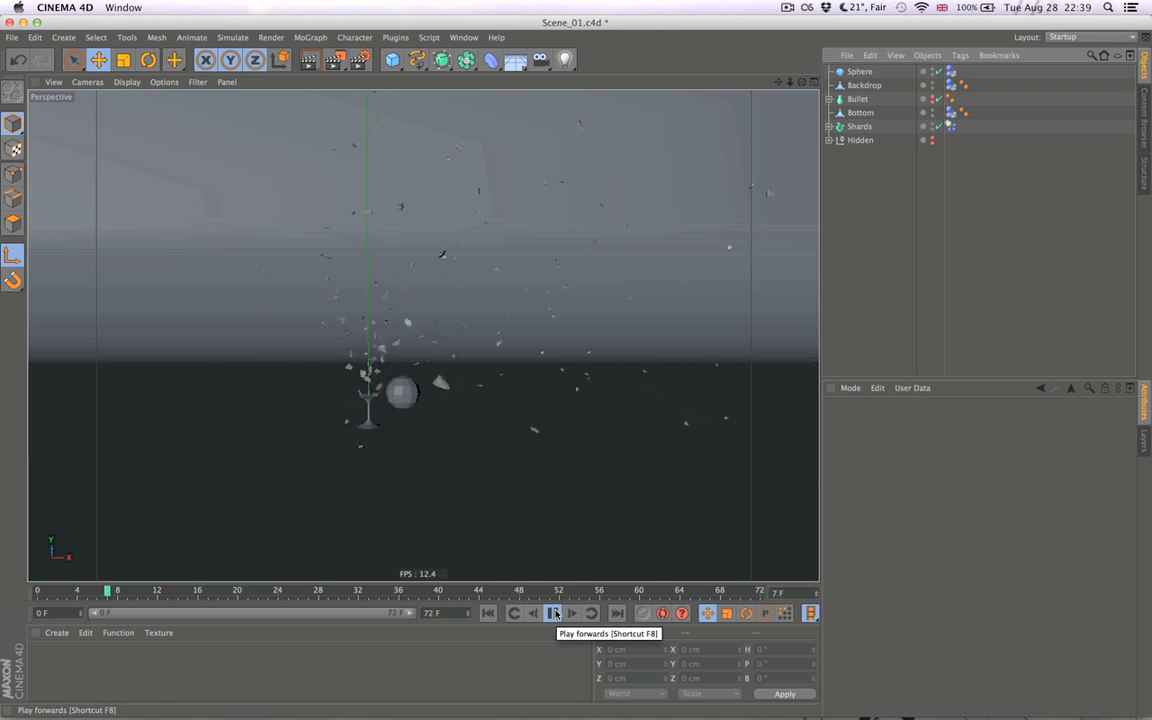
click(553, 614)
click(489, 614)
- Replay the simulation twice to examine how the shards scatter with the slower sphere, and return to frame 0
click(553, 614)
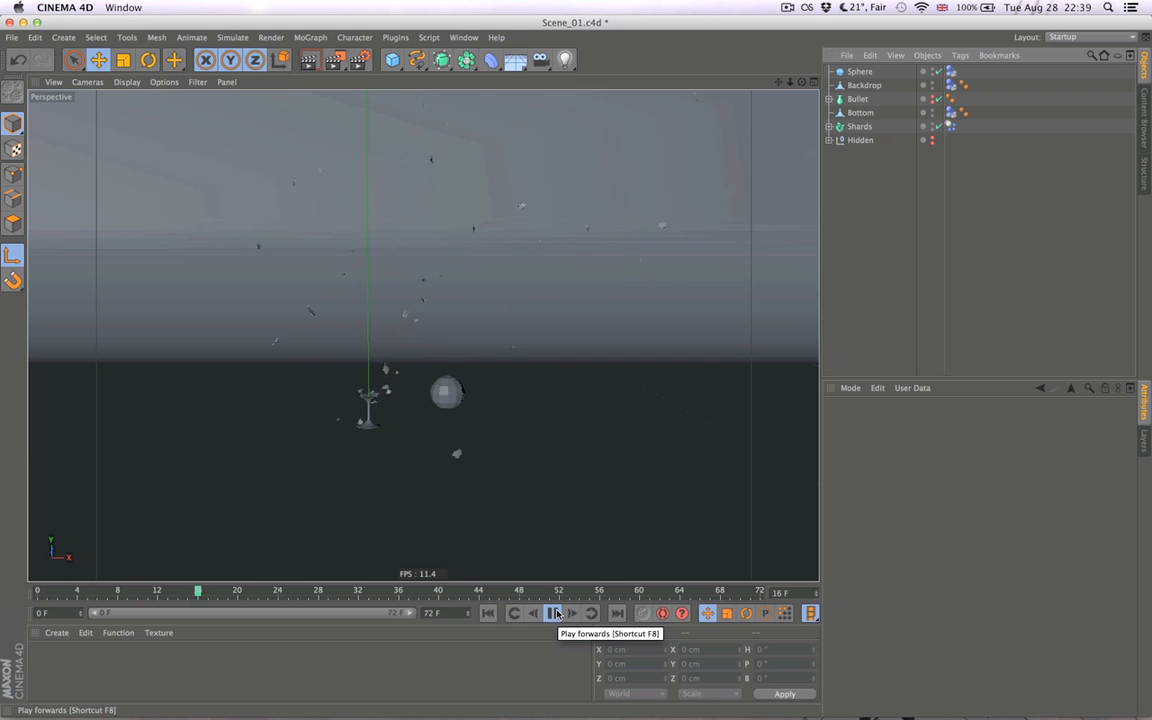
click(553, 614)
click(489, 614)
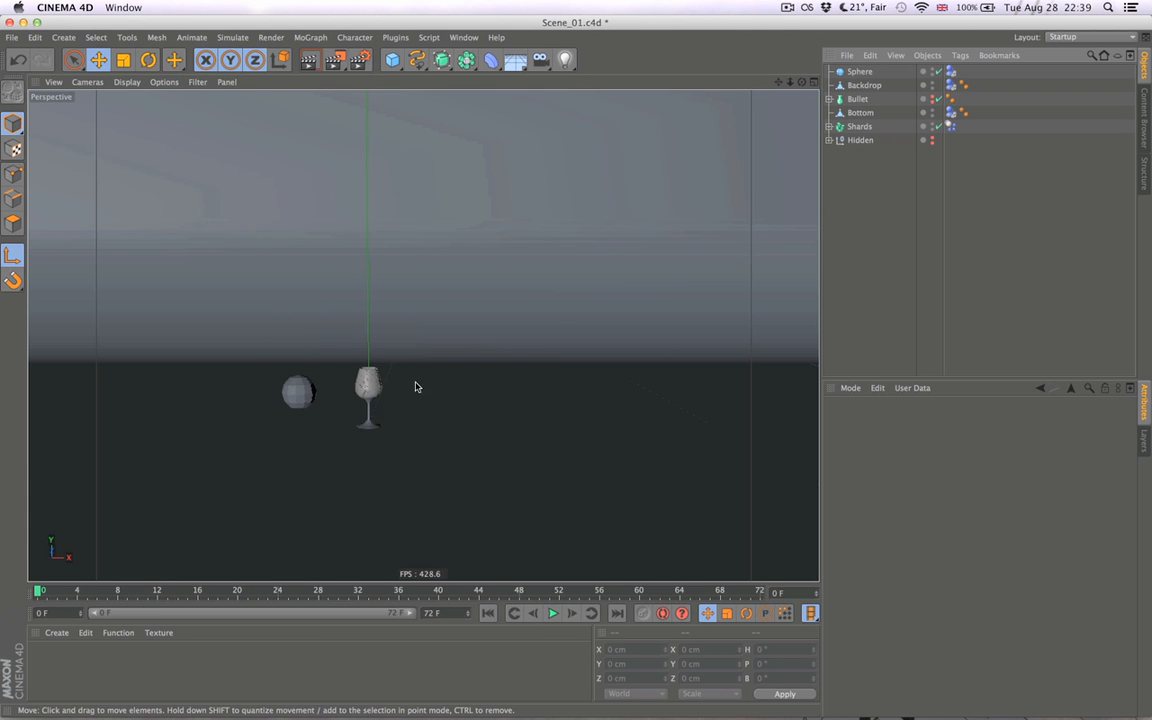
click(551, 614)
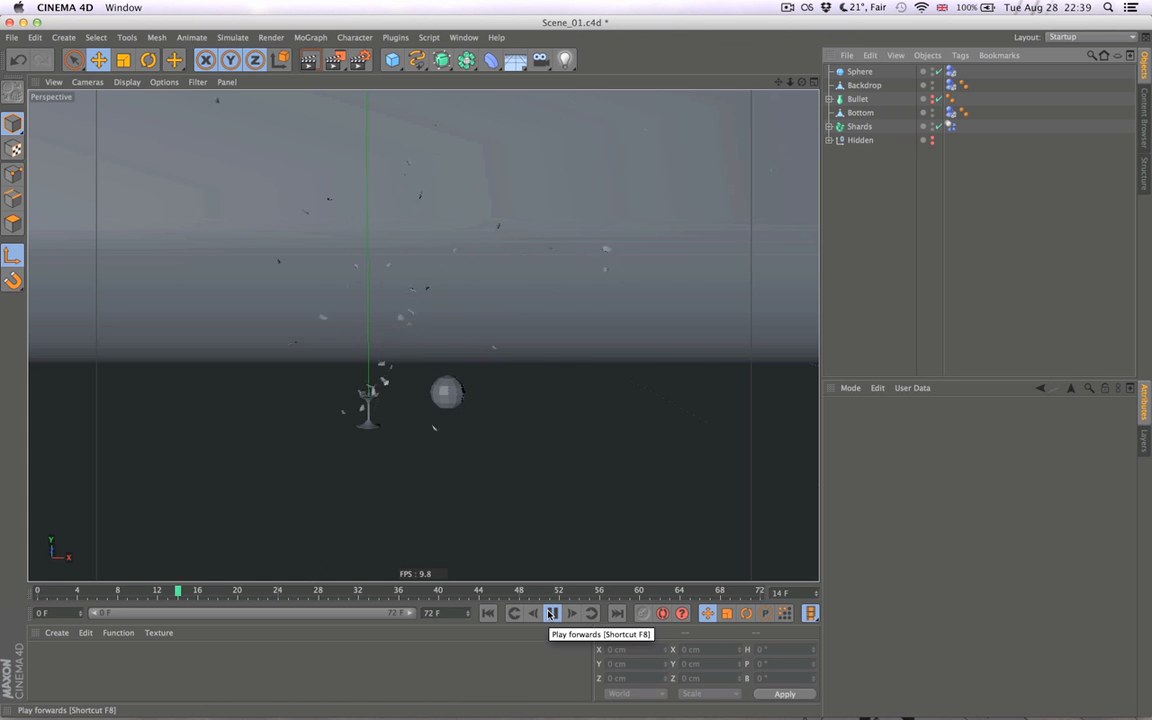
click(551, 614)
click(489, 614)
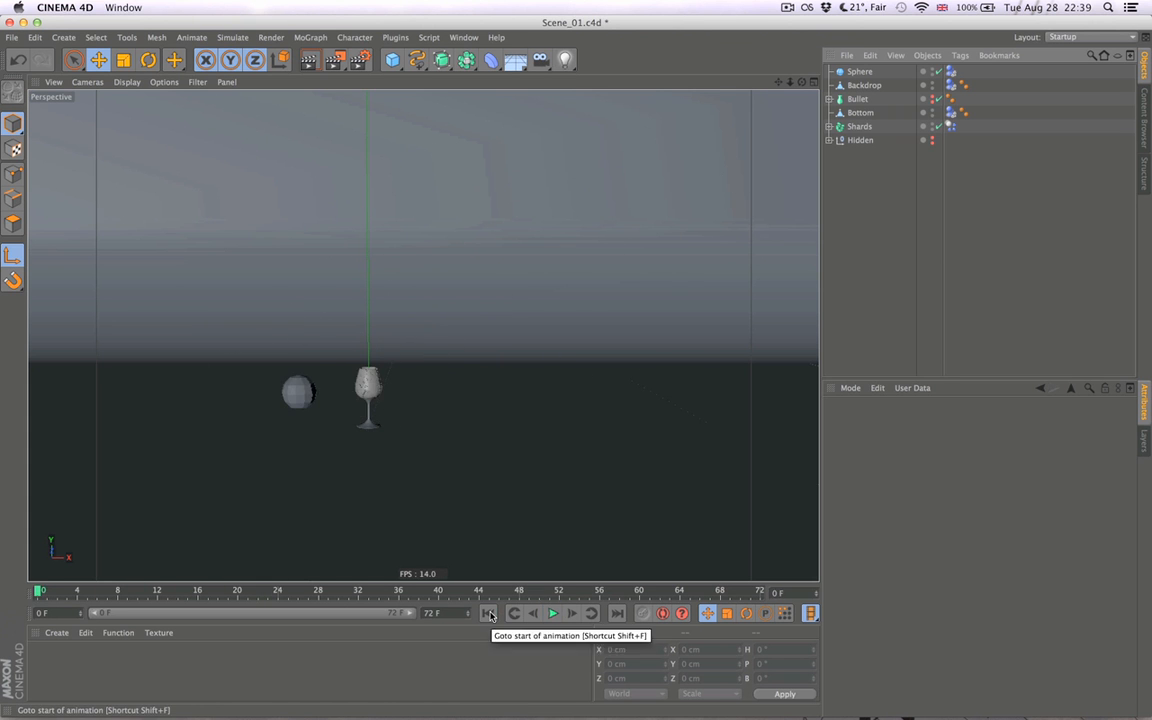
- Raise the sphere to a Y position of about 11.6 cm, test the simulation, and return to frame 0
click(860, 71)
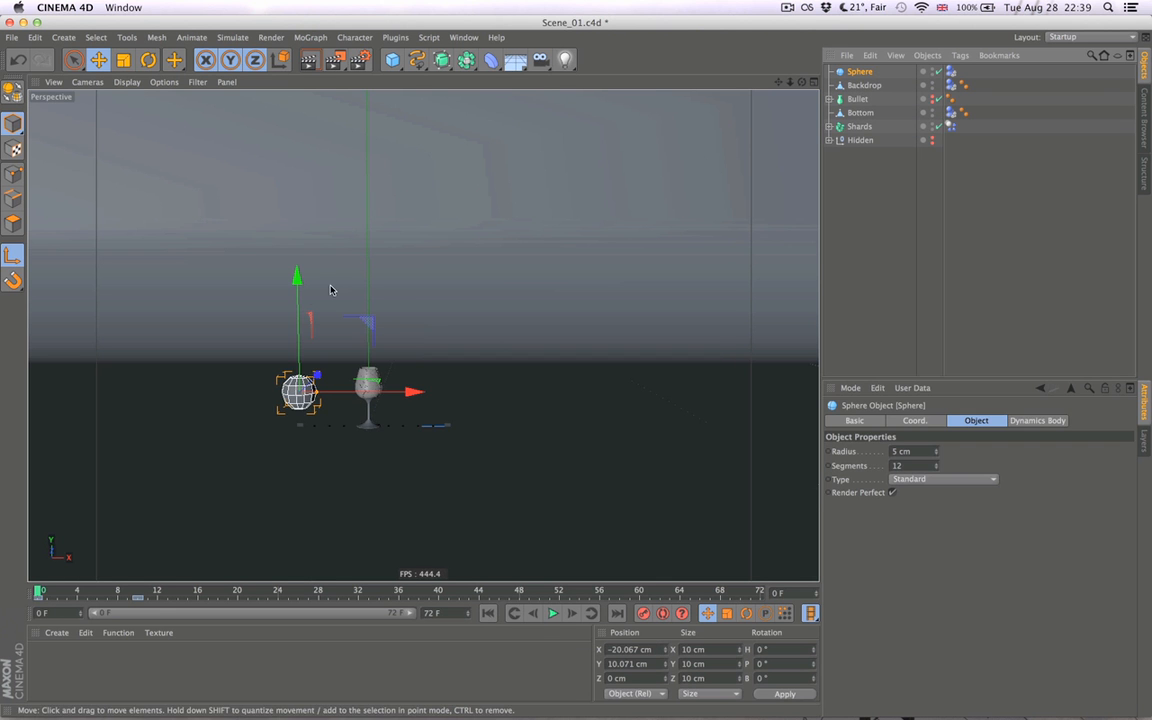
drag(297, 284, 297, 275)
click(554, 614)
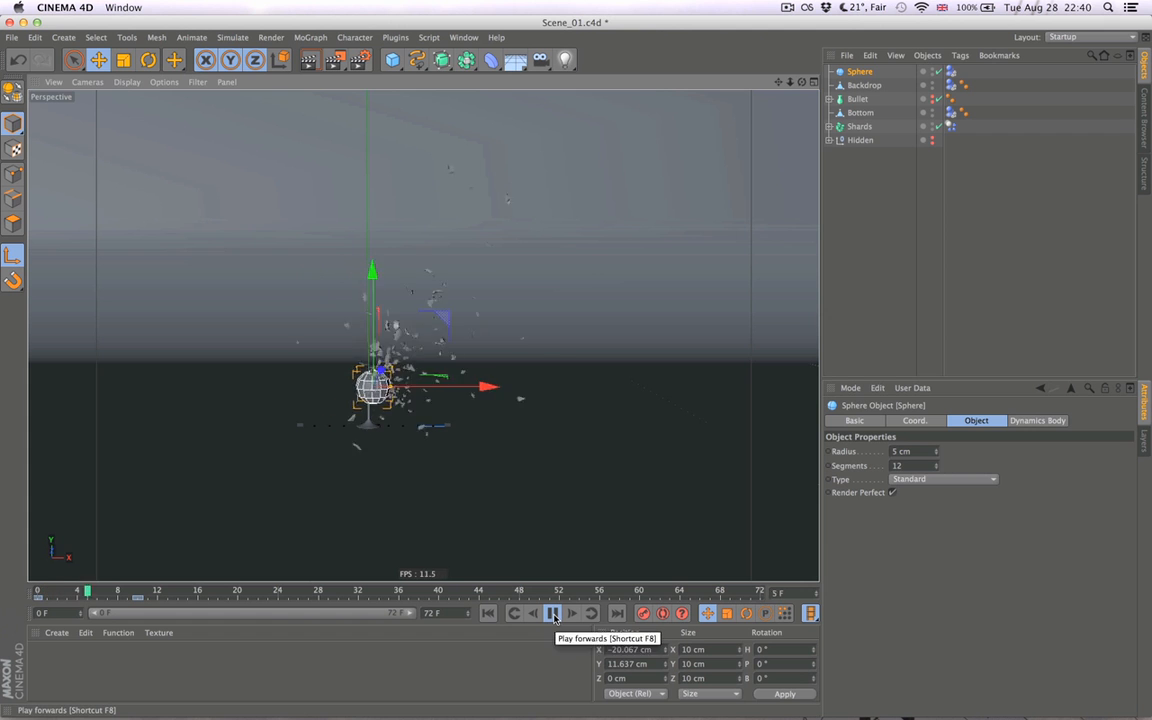
click(556, 615)
click(854, 204)
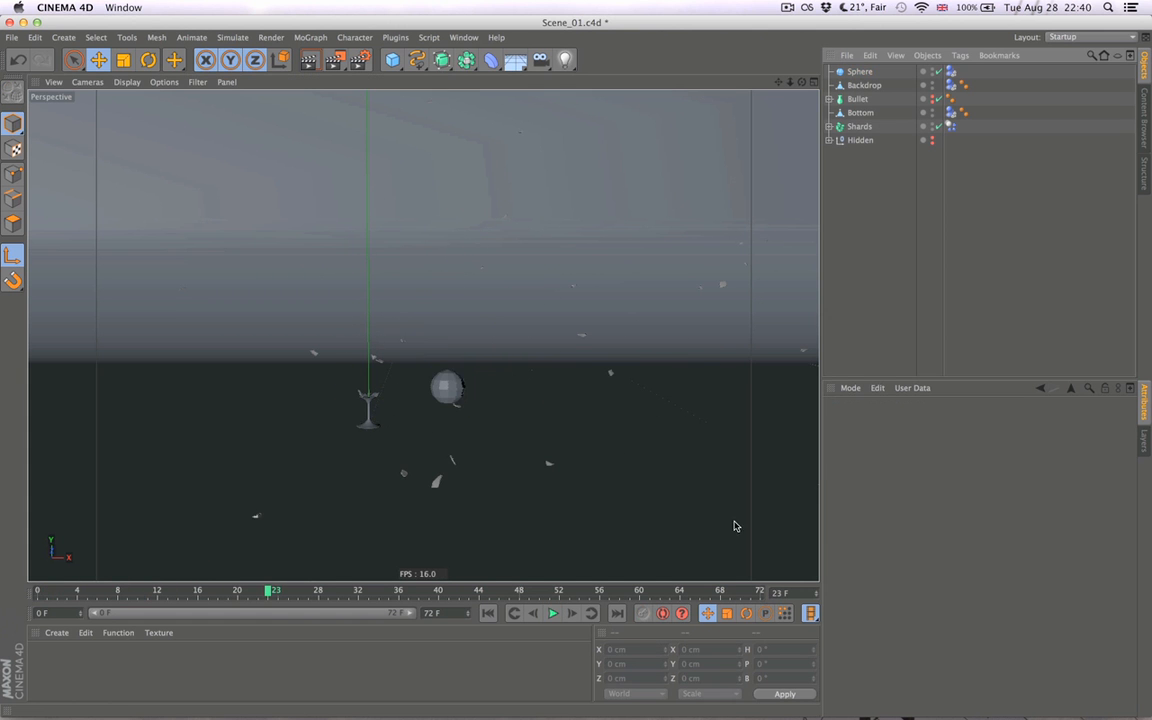
click(488, 613)
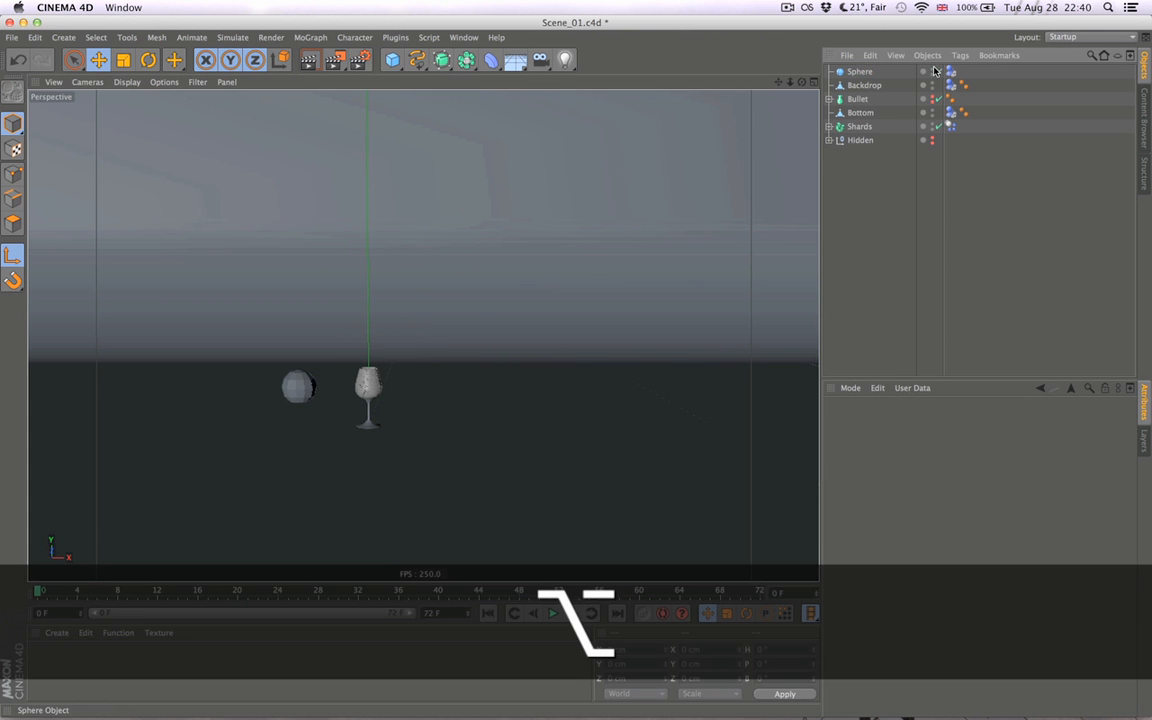
- Hide the sphere in both editor and renderer, play the shatter twice without it, and return to frame 0
alt+click(932, 70)
click(556, 613)
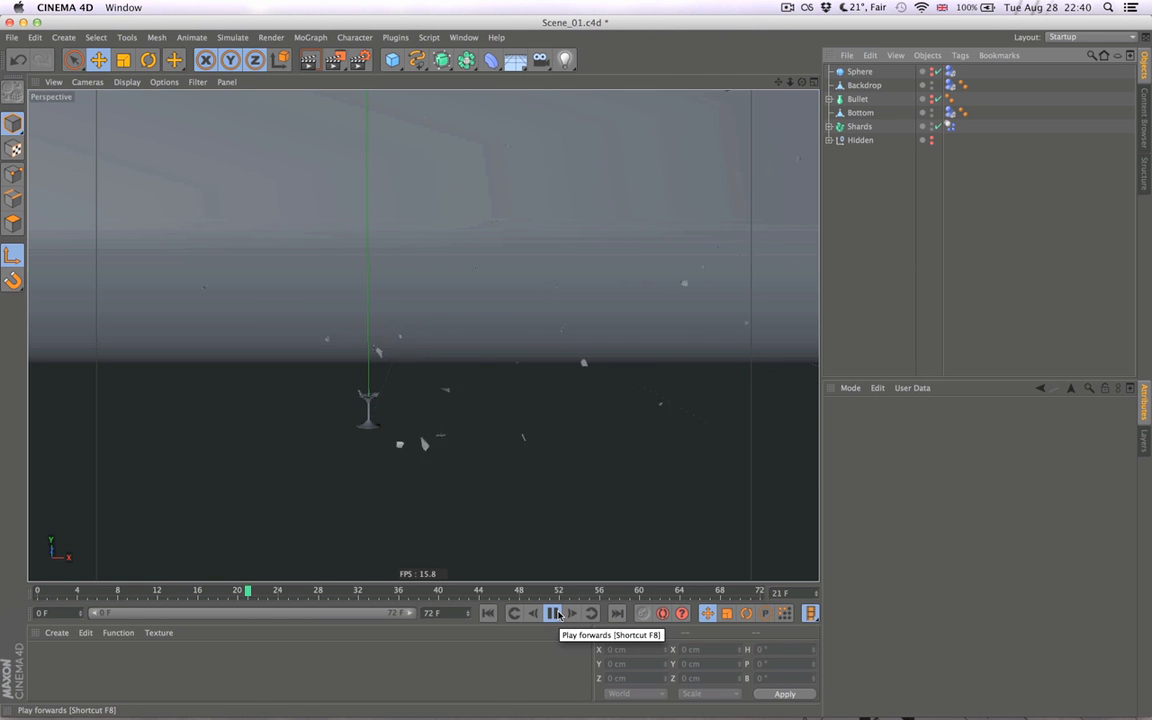
click(488, 613)
click(553, 613)
click(553, 613)
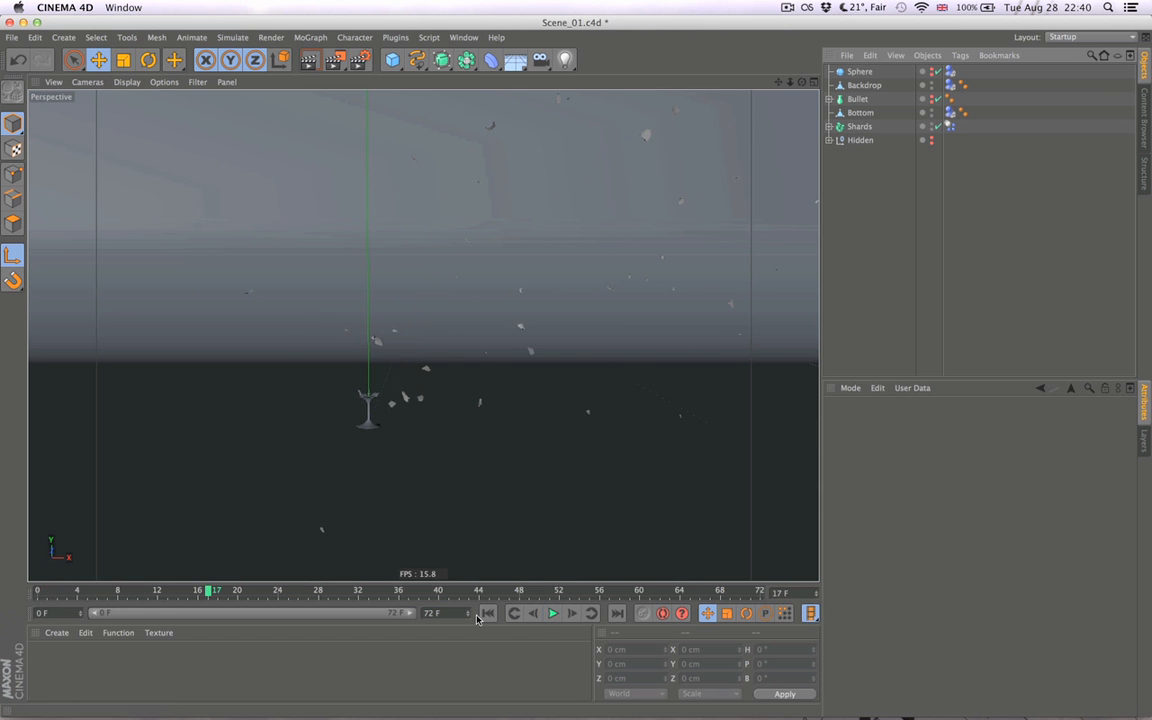
click(488, 613)
- Set the project's dynamics Gravity to 200 cm, test the simulation, and return to frame 0
key(super+d)
click(852, 453)
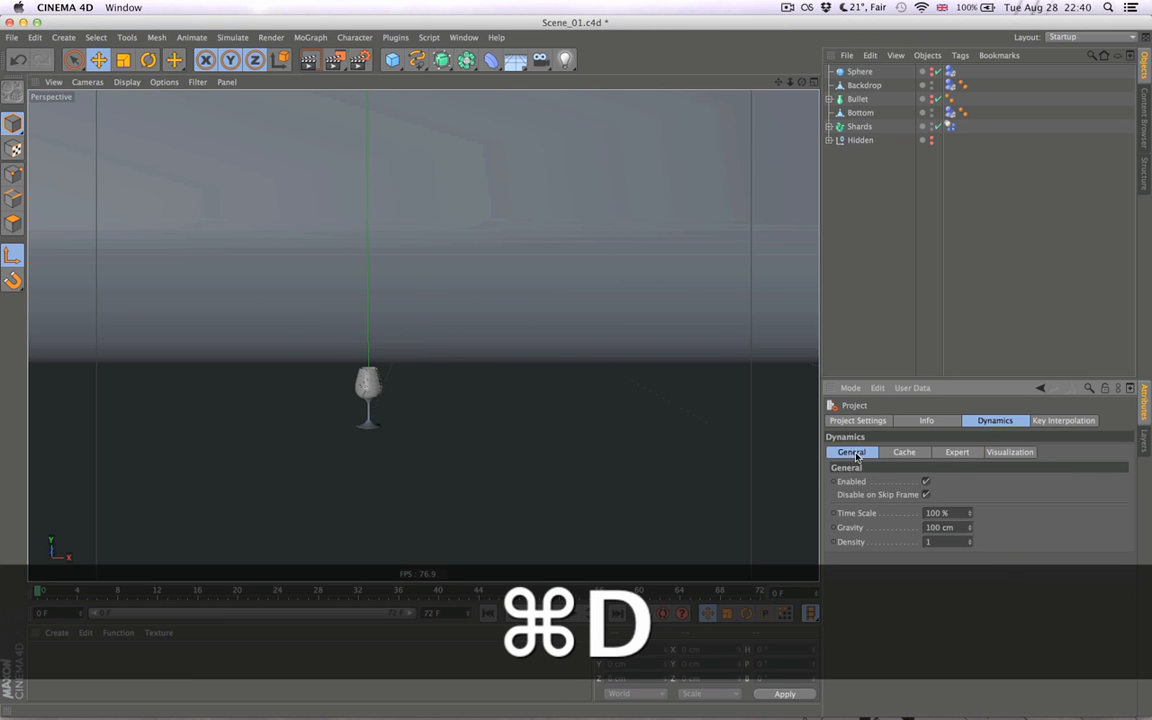
drag(933, 528, 925, 528)
text(2)
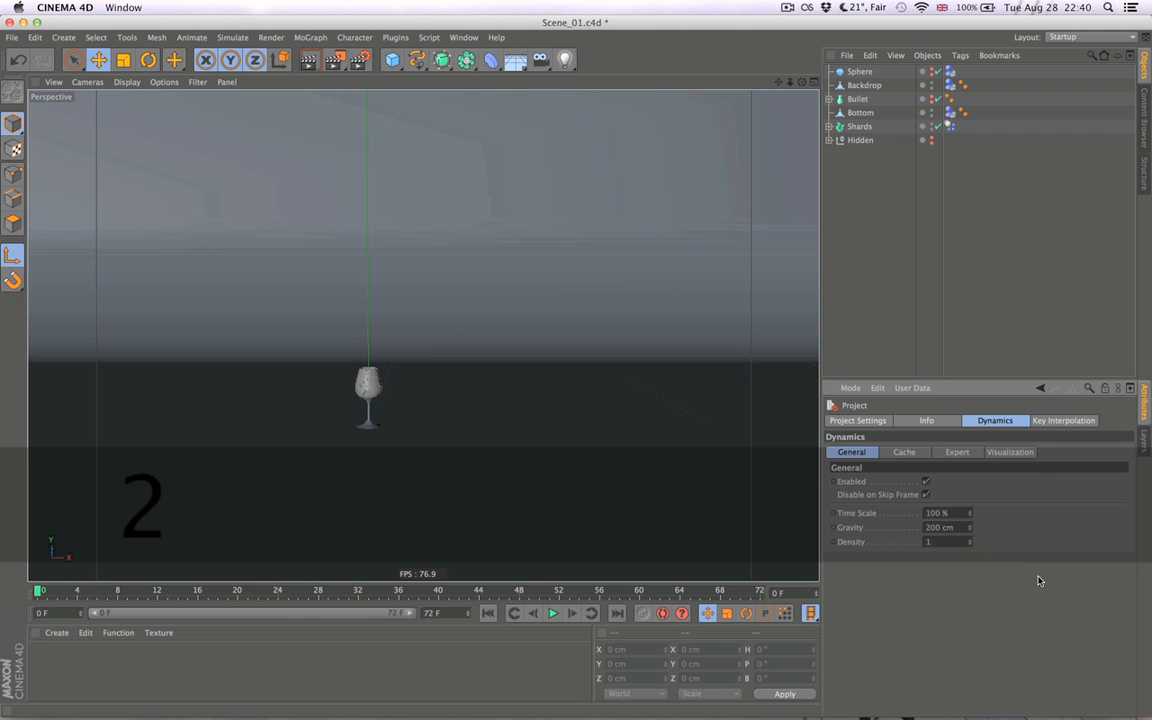
click(552, 613)
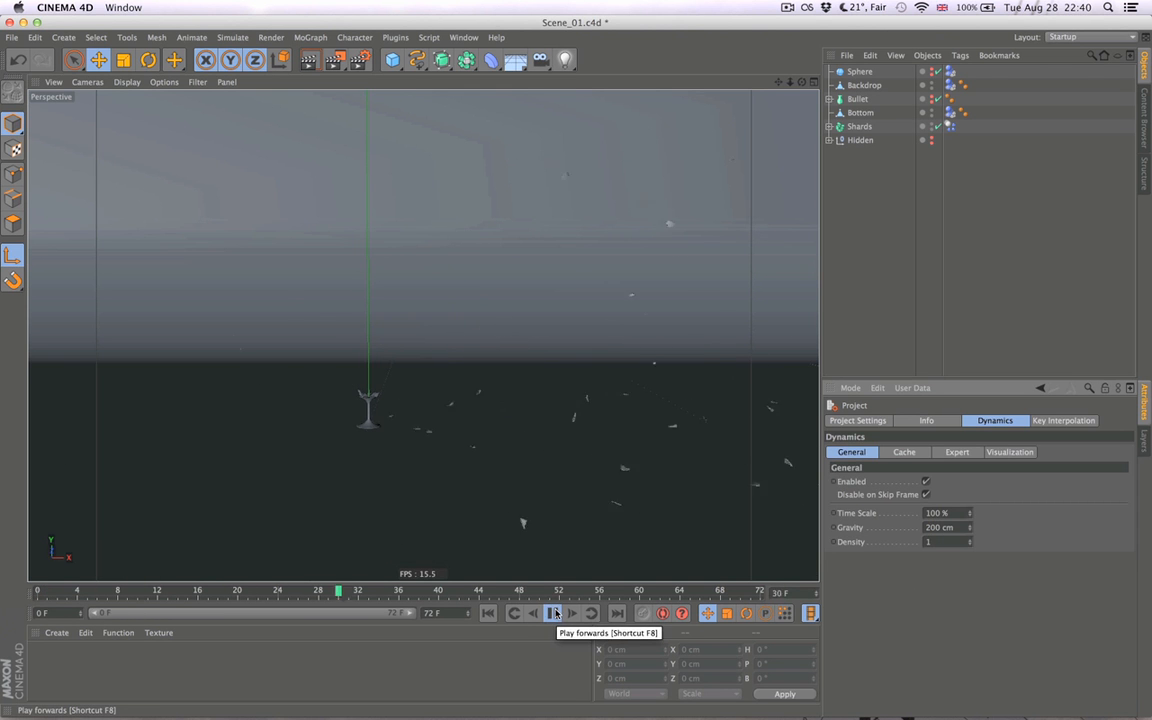
click(495, 614)
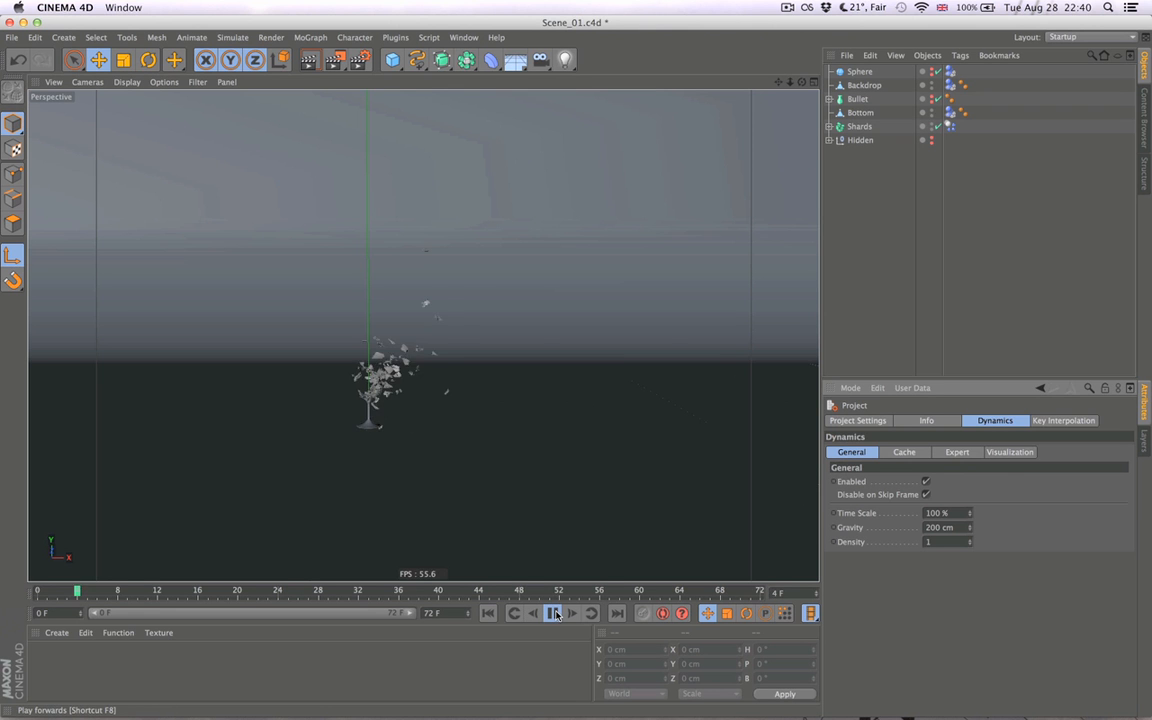
click(486, 614)
- Raise the hidden sphere to a Y position of about 12.6 cm, play the simulation twice, and return to frame 0
click(842, 74)
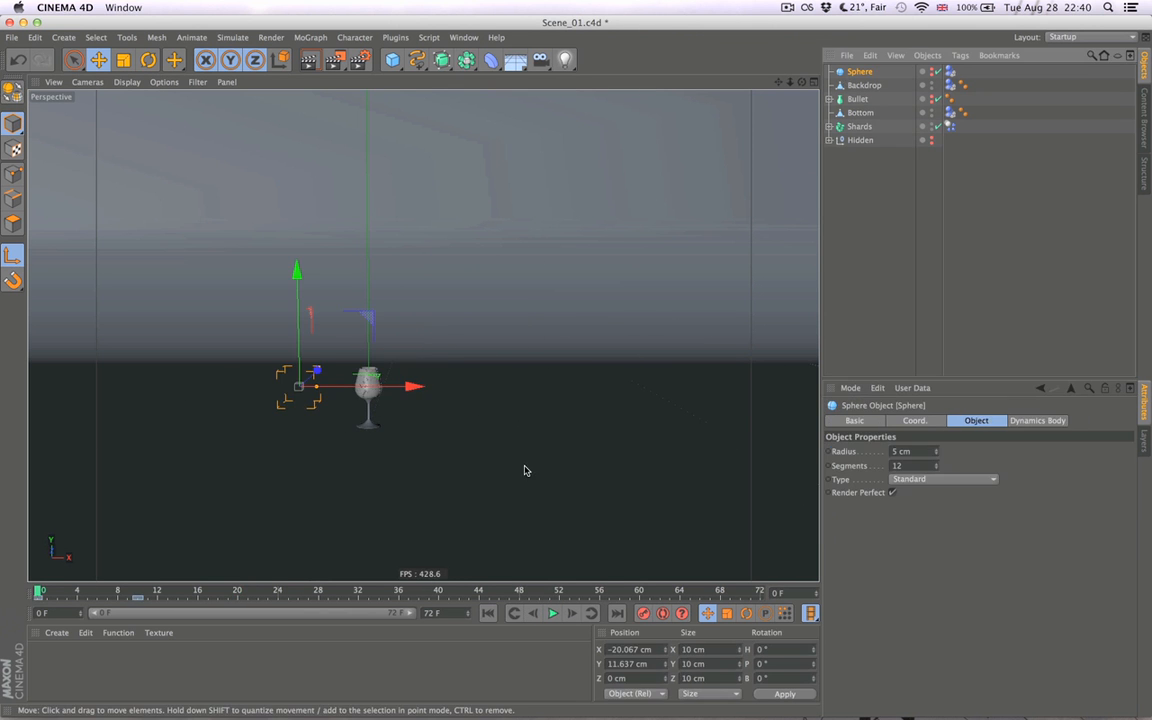
drag(296, 318, 296, 312)
click(553, 613)
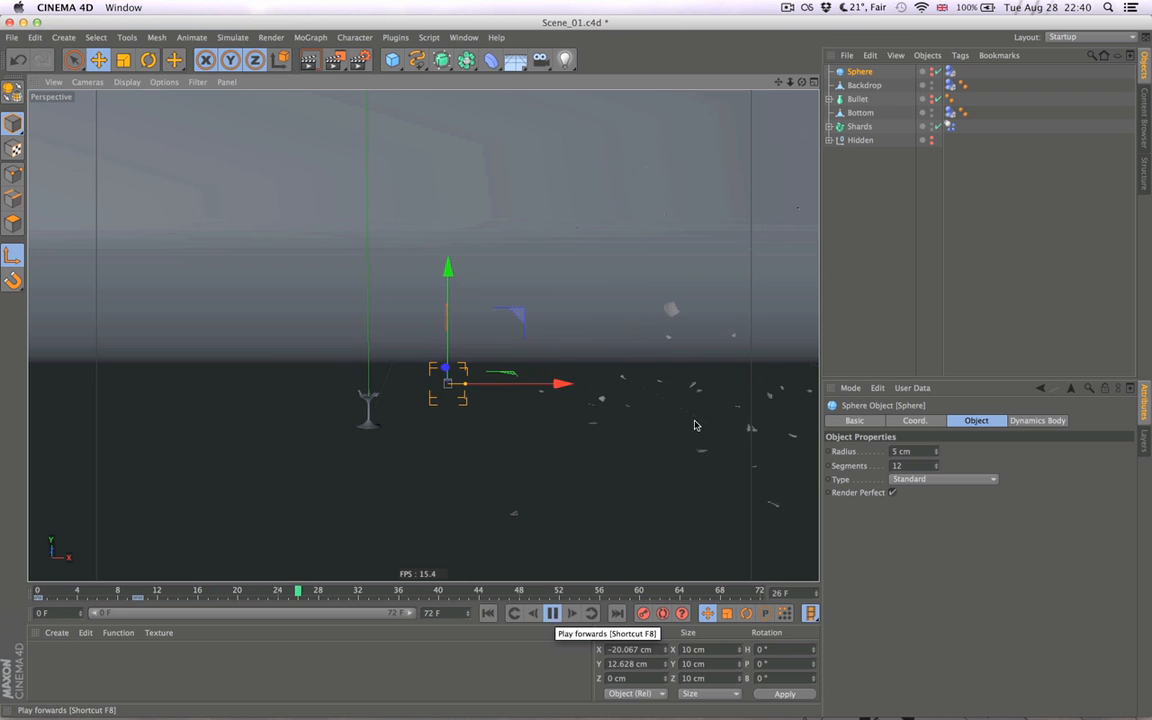
click(877, 249)
click(498, 613)
click(553, 613)
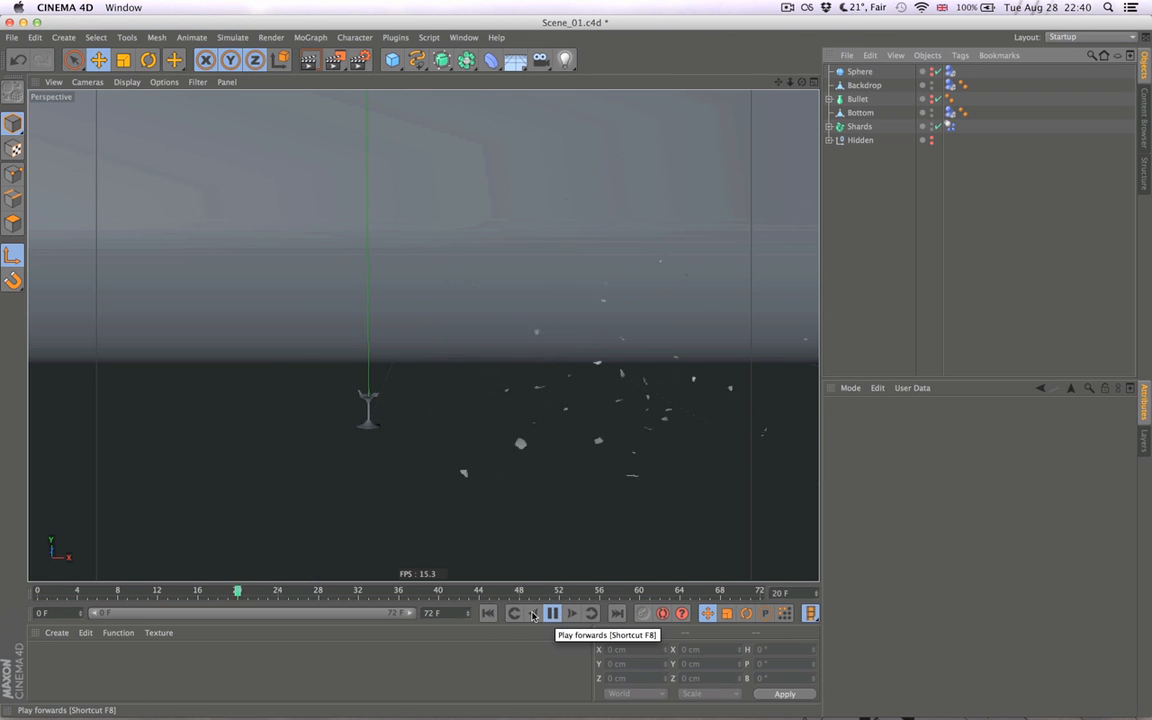
click(553, 613)
click(492, 617)
- Set the hidden sphere's radius to 4 cm and play the simulation
click(863, 72)
double_click(906, 452)
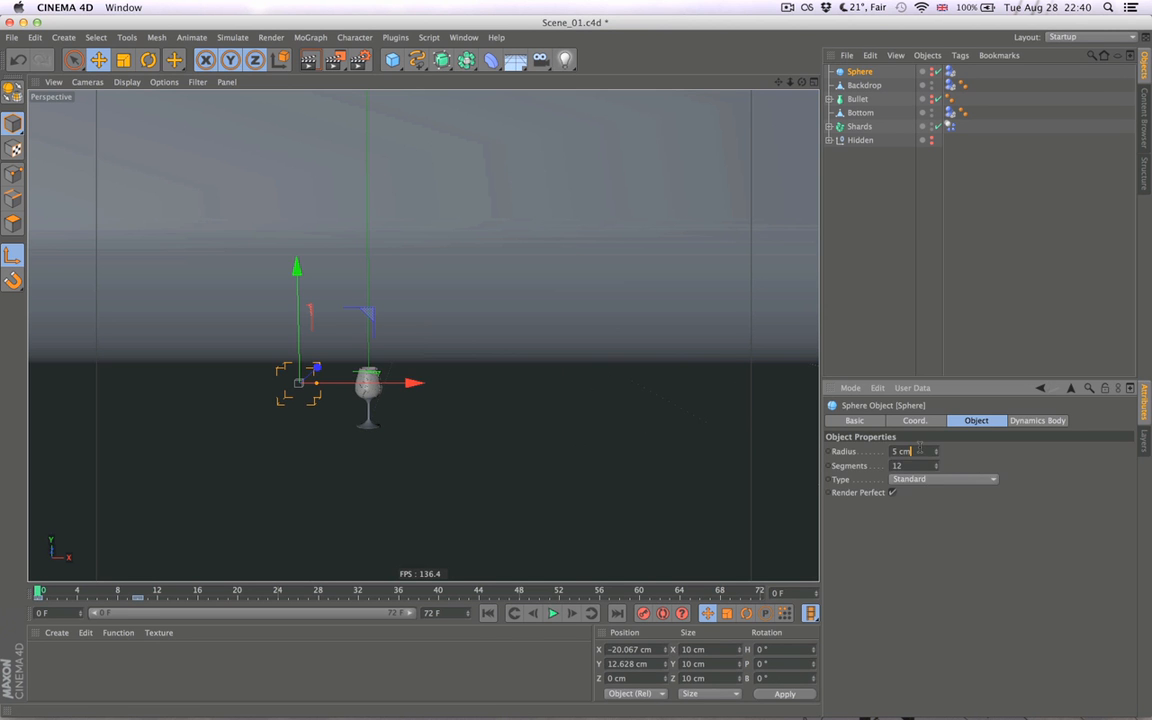
text(4)
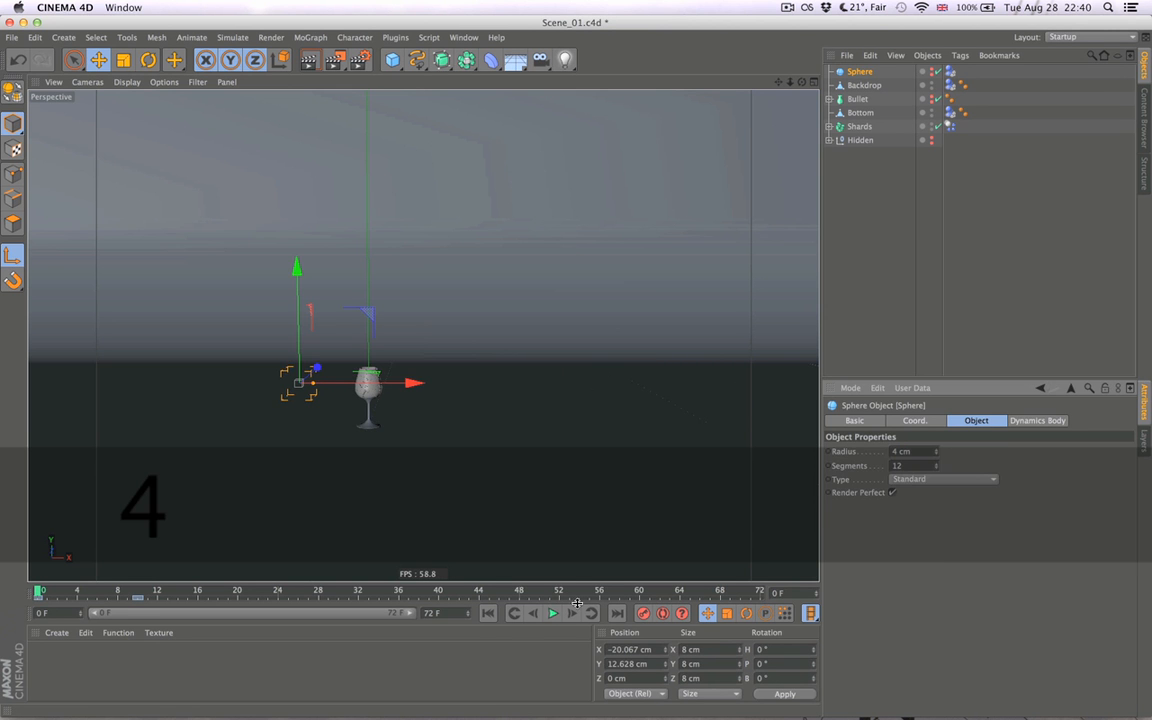
click(856, 314)
click(553, 613)
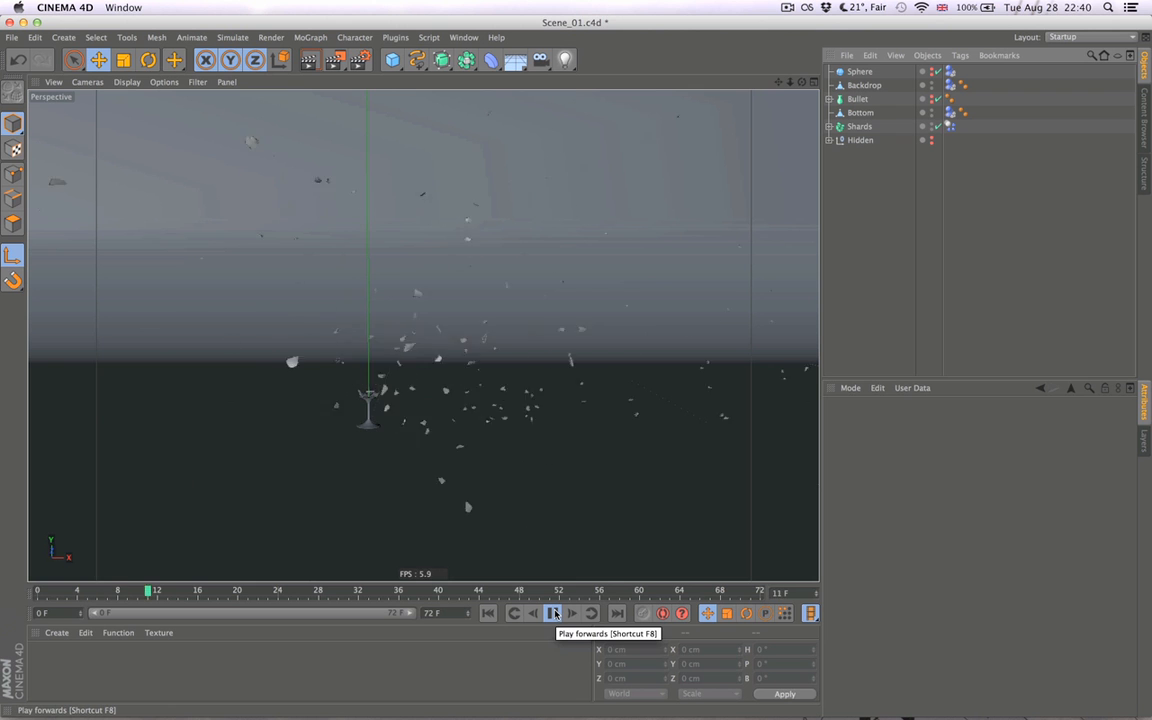
- Play the shatter simulation repeatedly from a wider view of the whole backdrop, returning to the start between runs
click(556, 614)
alt+right_drag(525, 471, 396, 502)
click(488, 613)
click(552, 613)
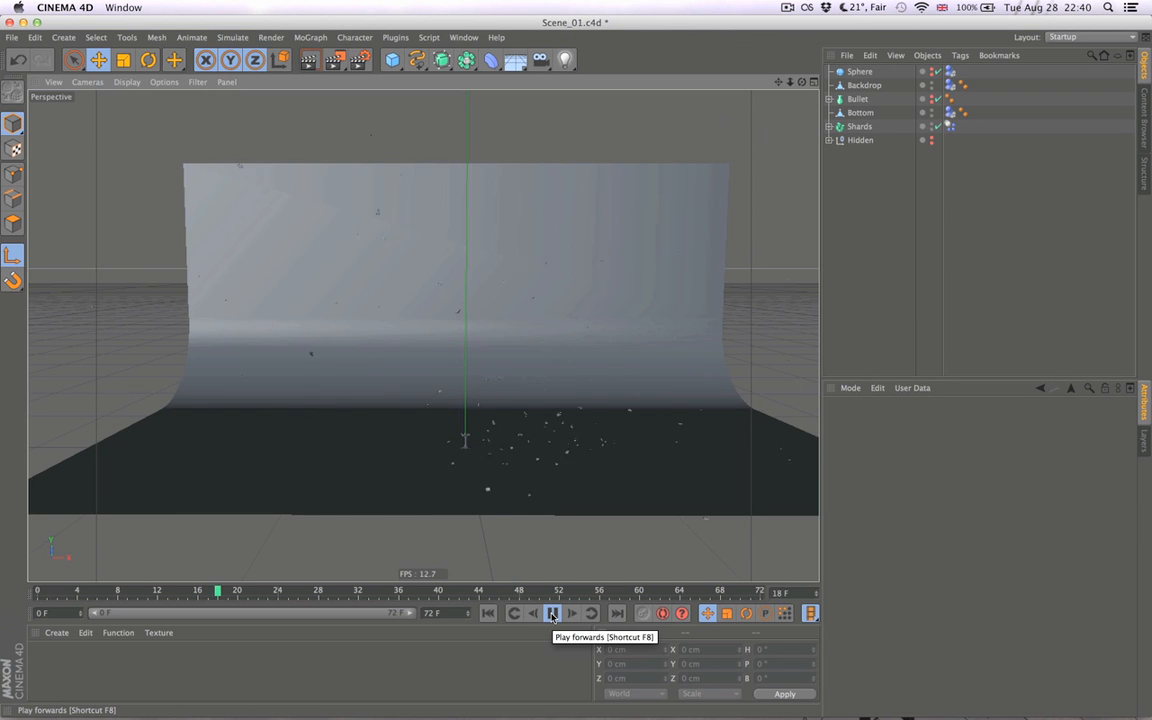
click(552, 613)
click(488, 613)
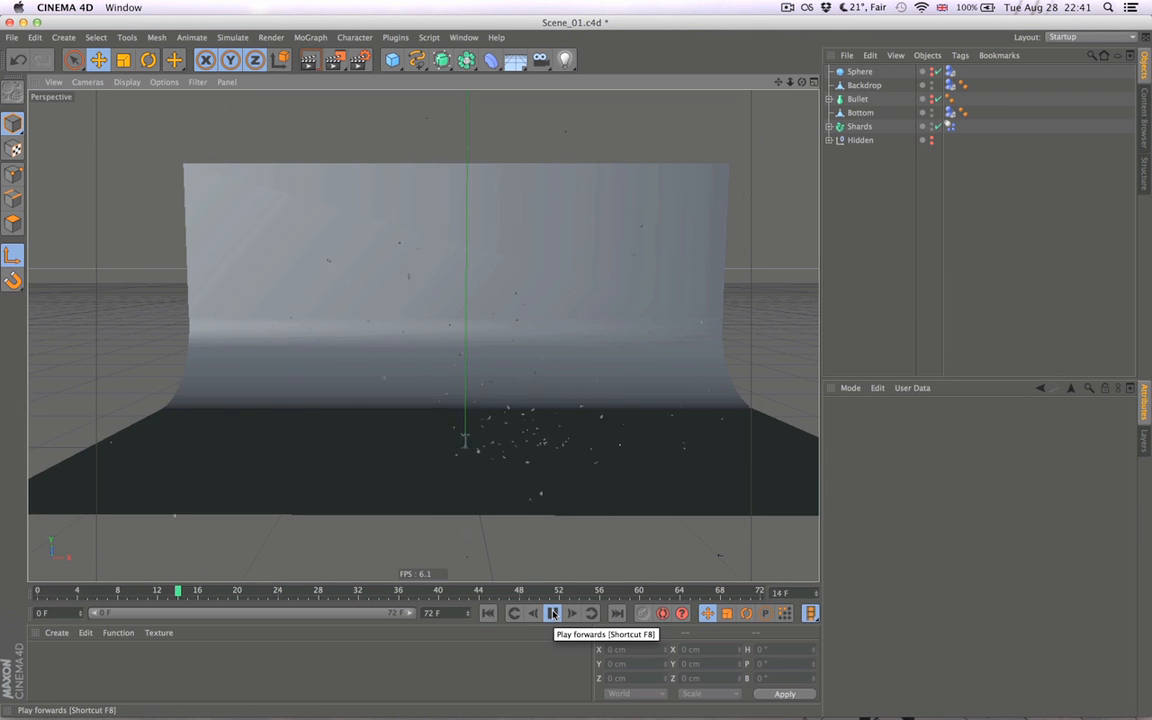
click(552, 613)
click(488, 613)
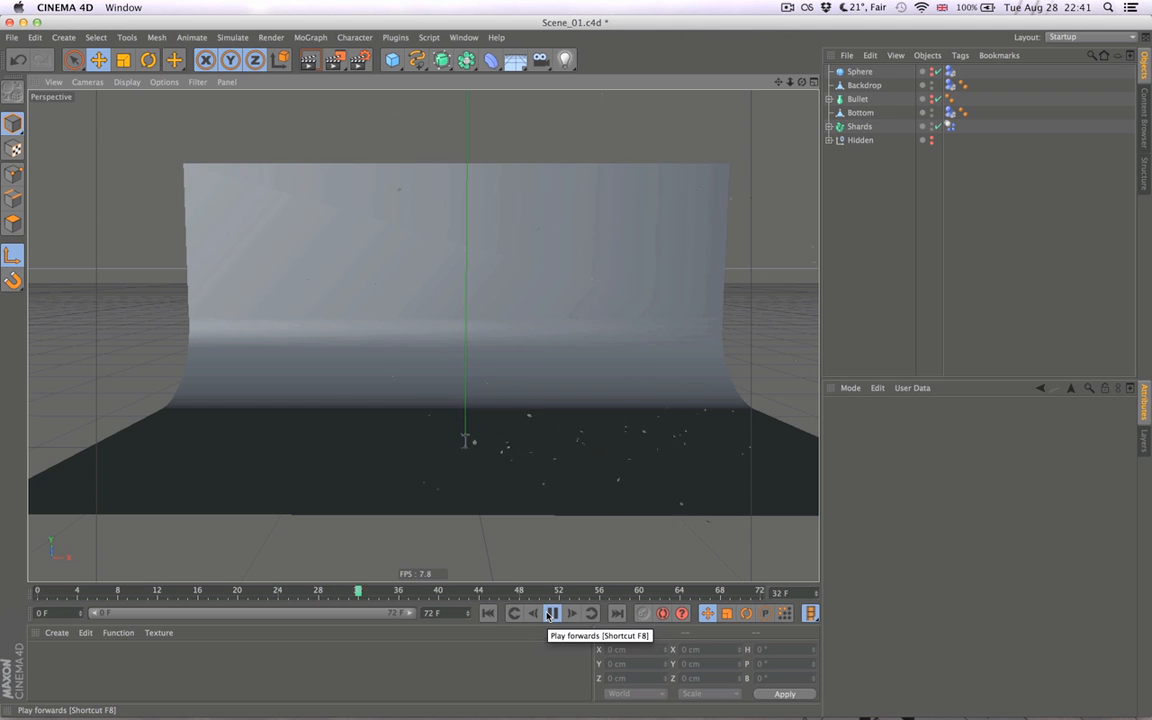
click(488, 613)
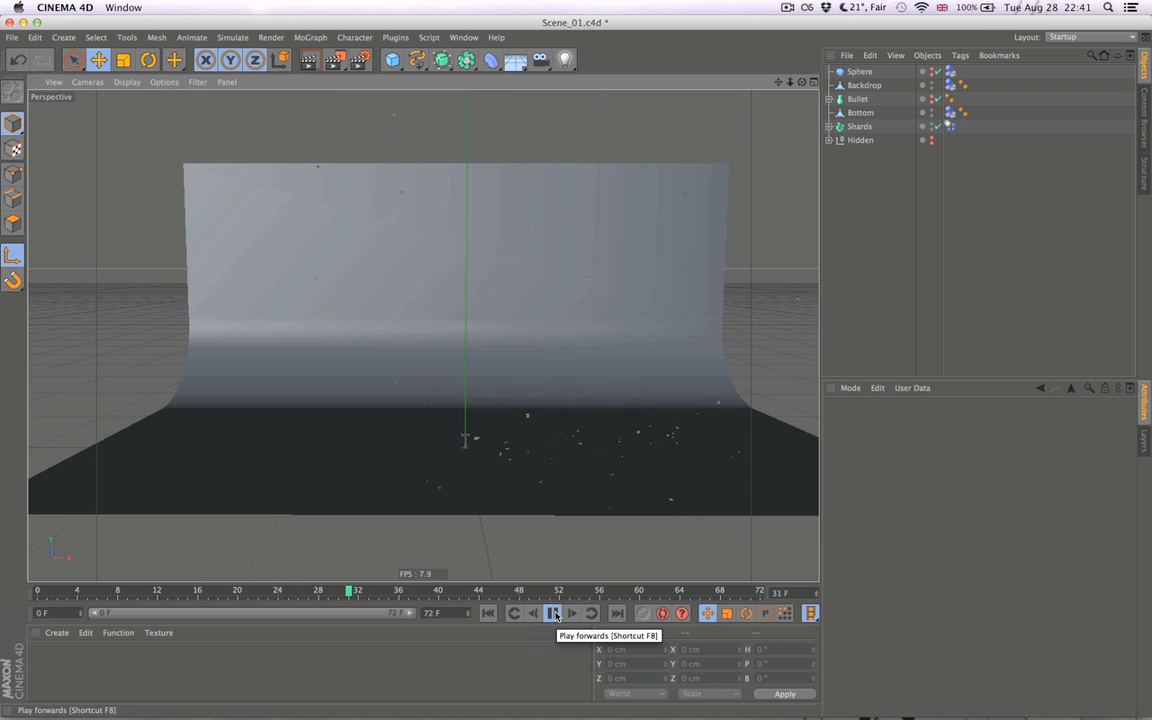
click(553, 614)
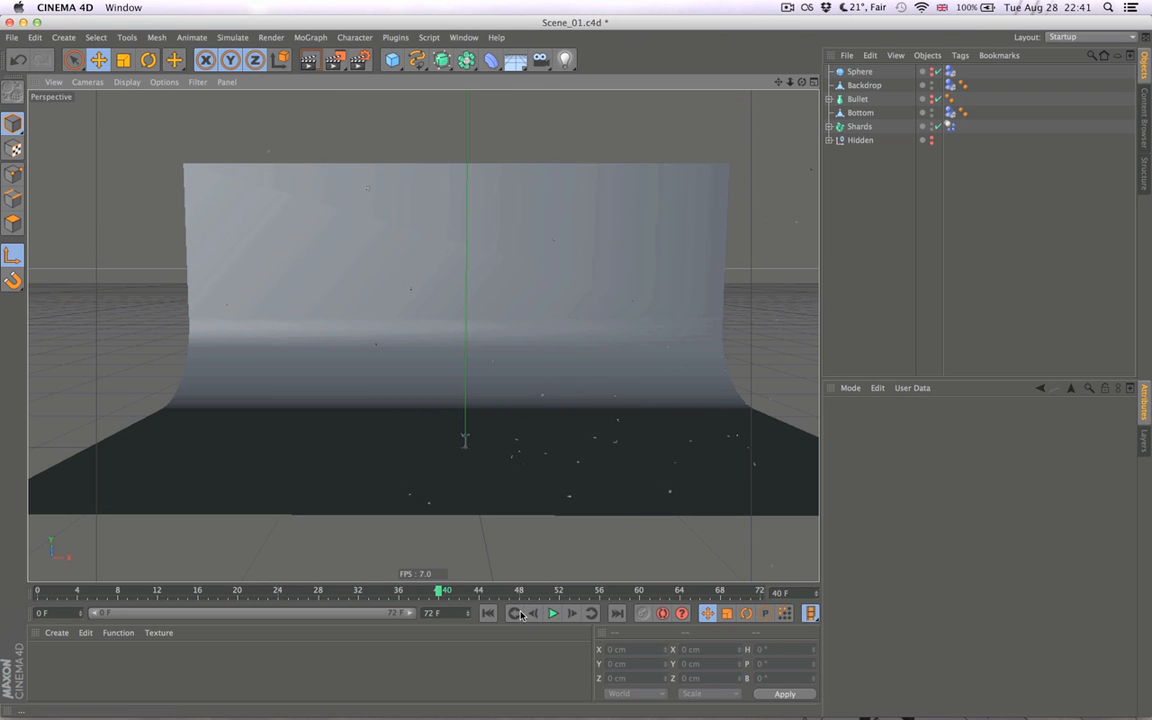
click(505, 614)
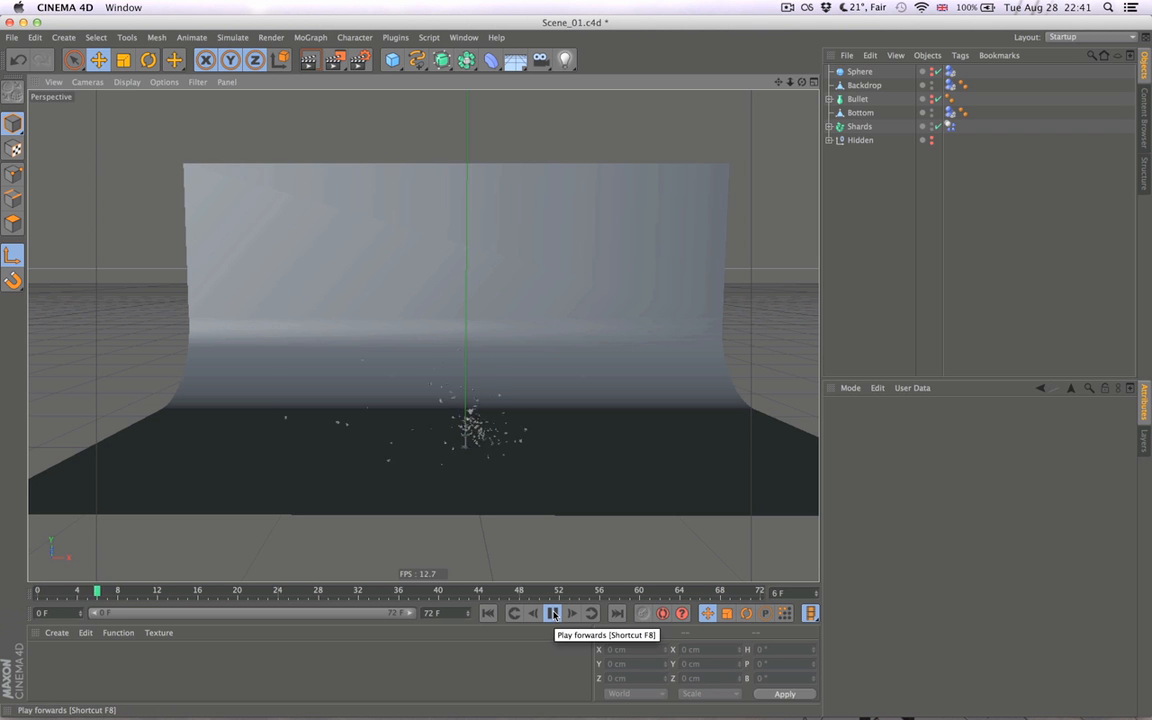
click(553, 614)
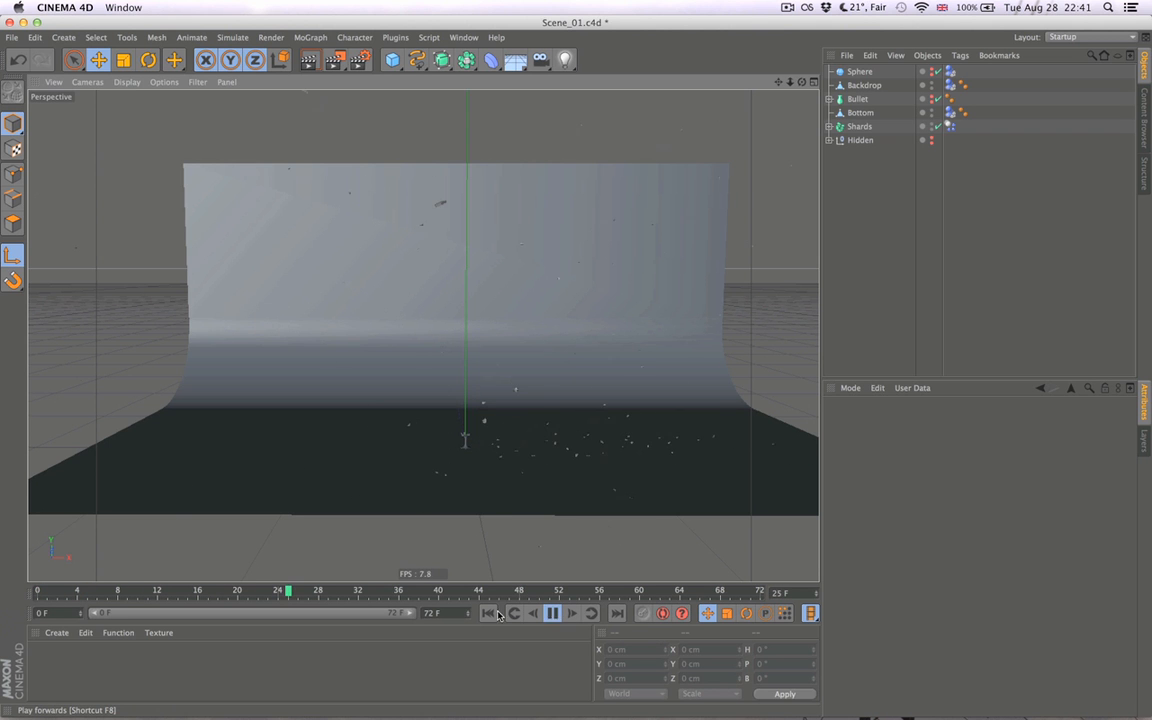
- Play the shatter from closer views around the glass to check the flying shards, and return to frame 0
alt+right_drag(595, 445, 632, 442)
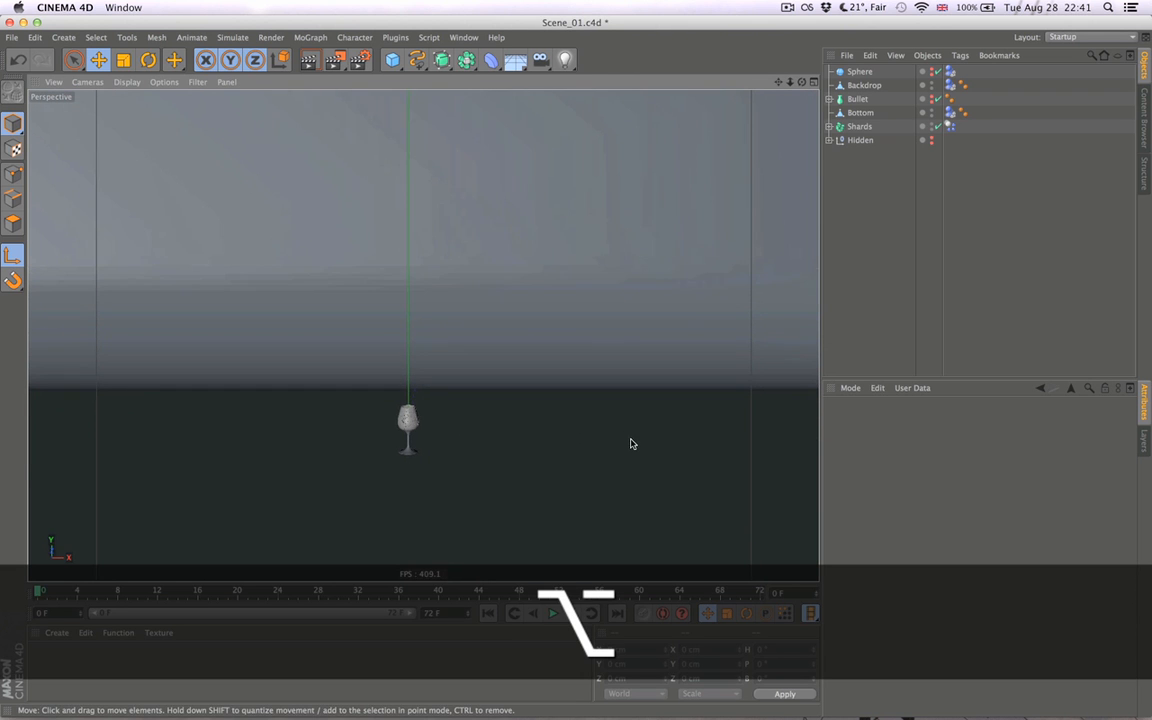
click(553, 614)
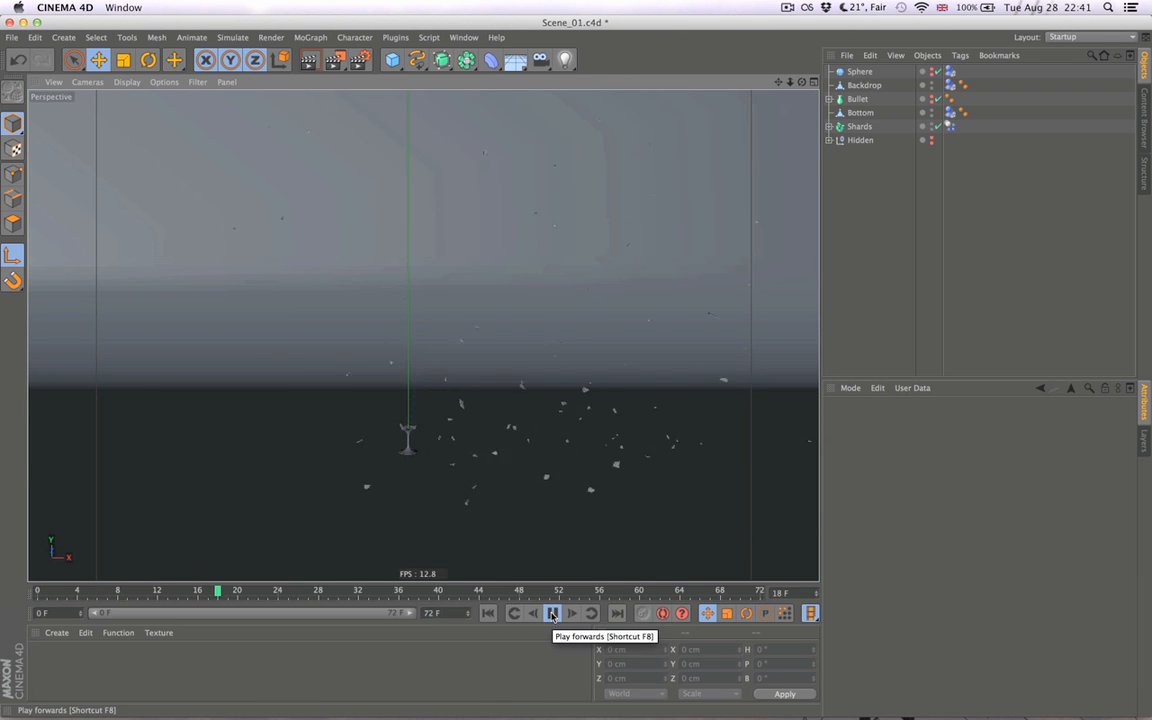
click(553, 614)
alt+right_drag(432, 493, 496, 494)
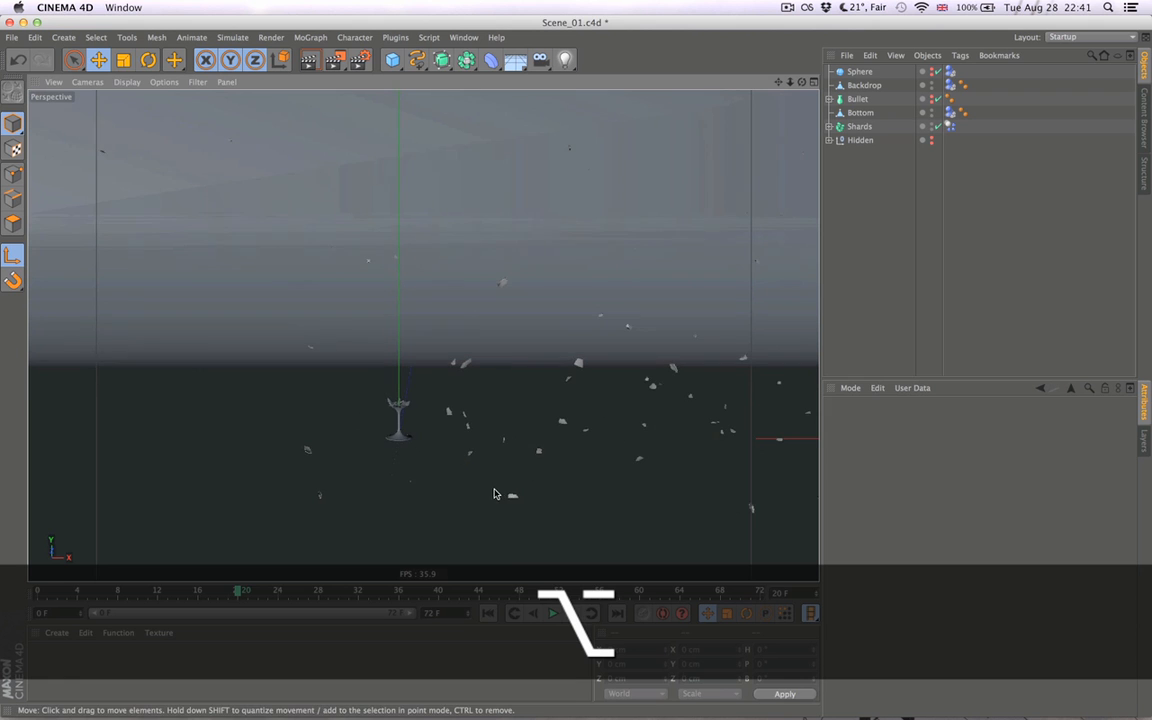
click(488, 614)
click(553, 614)
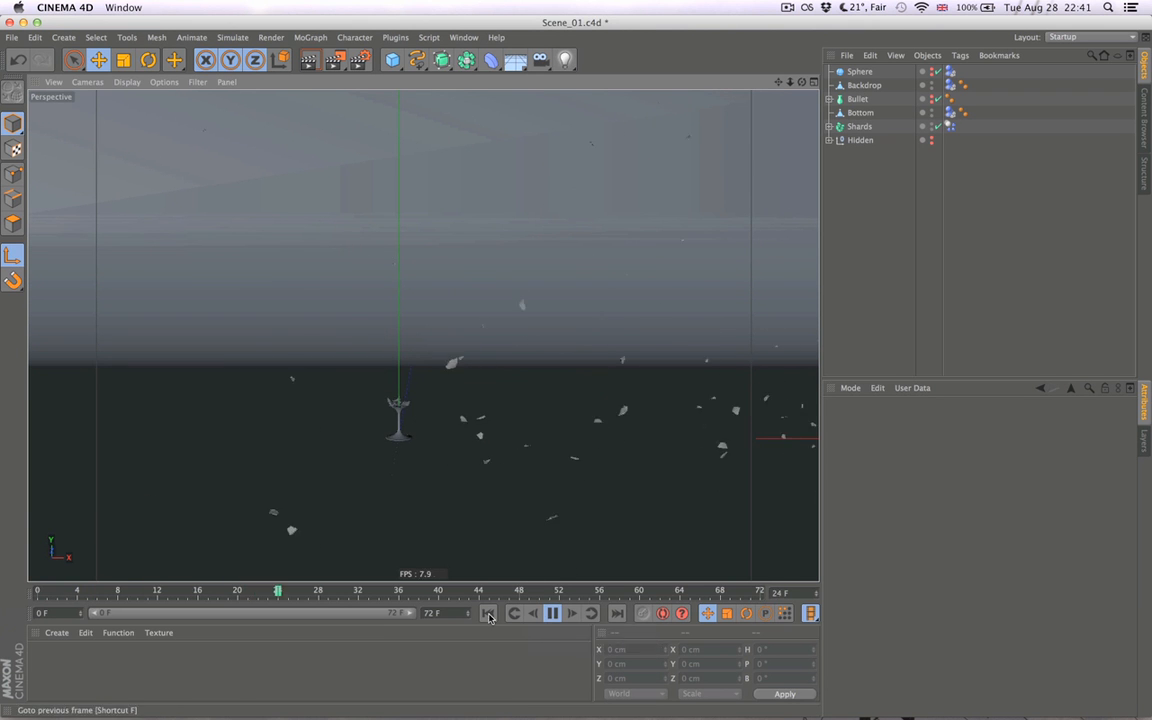
click(553, 614)
click(488, 614)
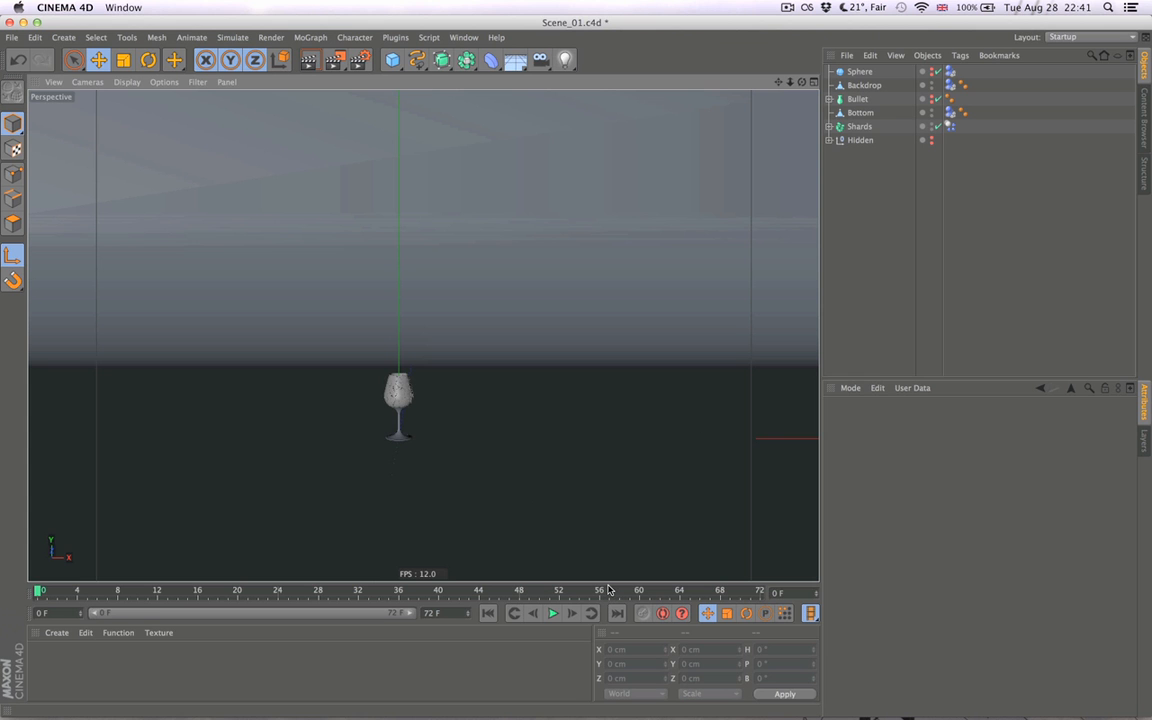
- Open the Cache settings of the project's Dynamics
key(super)
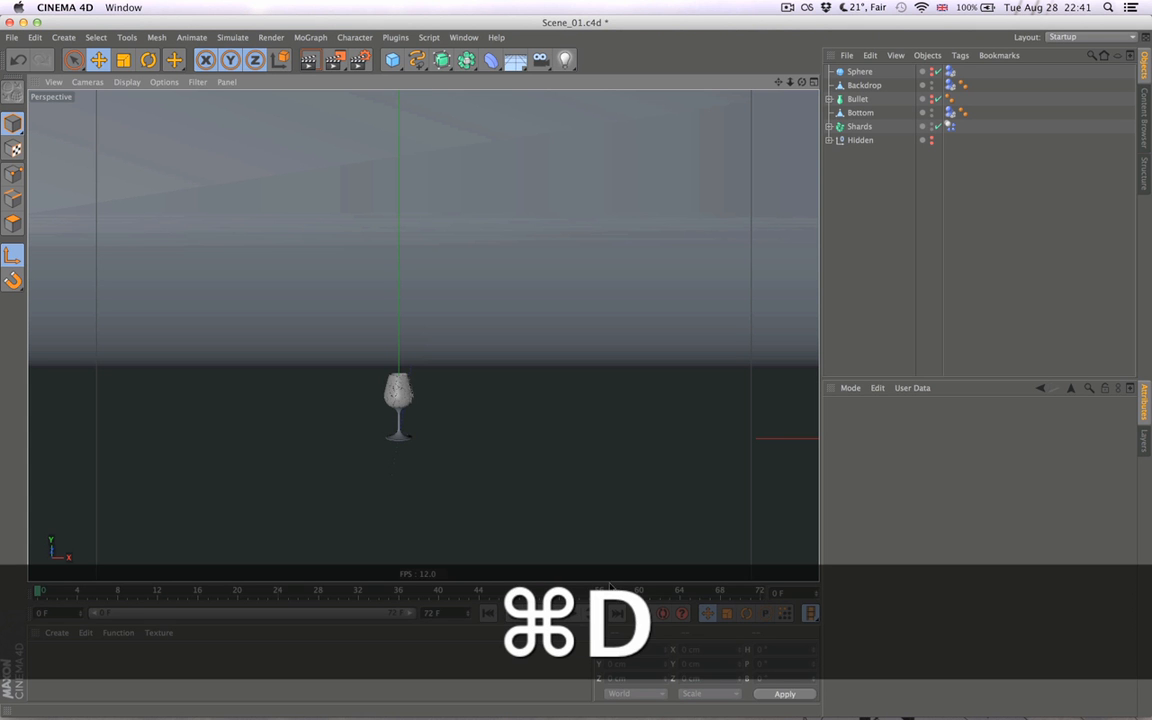
key(super+d)
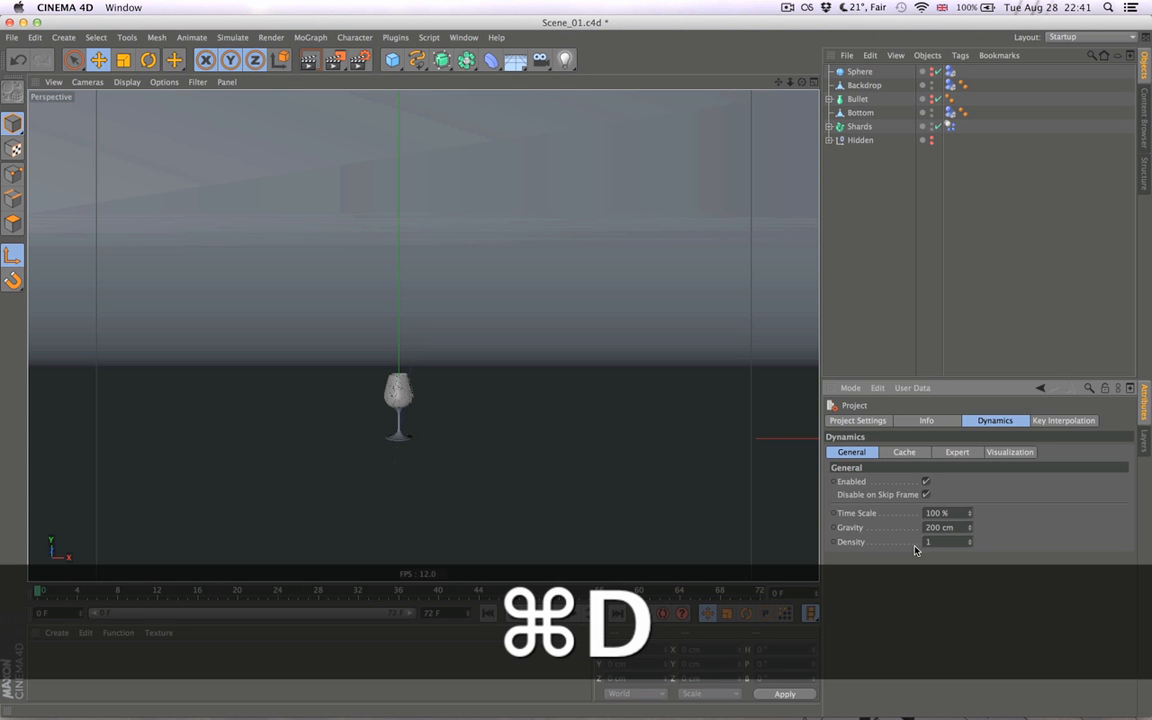
click(887, 453)
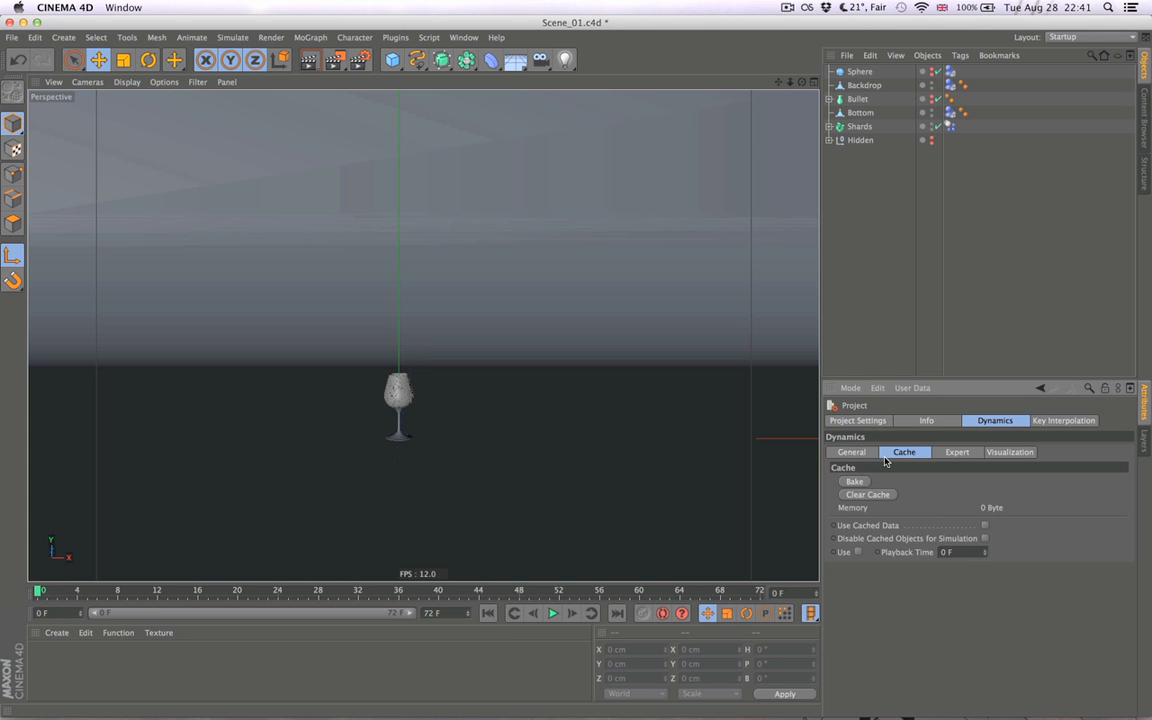
click(846, 453)
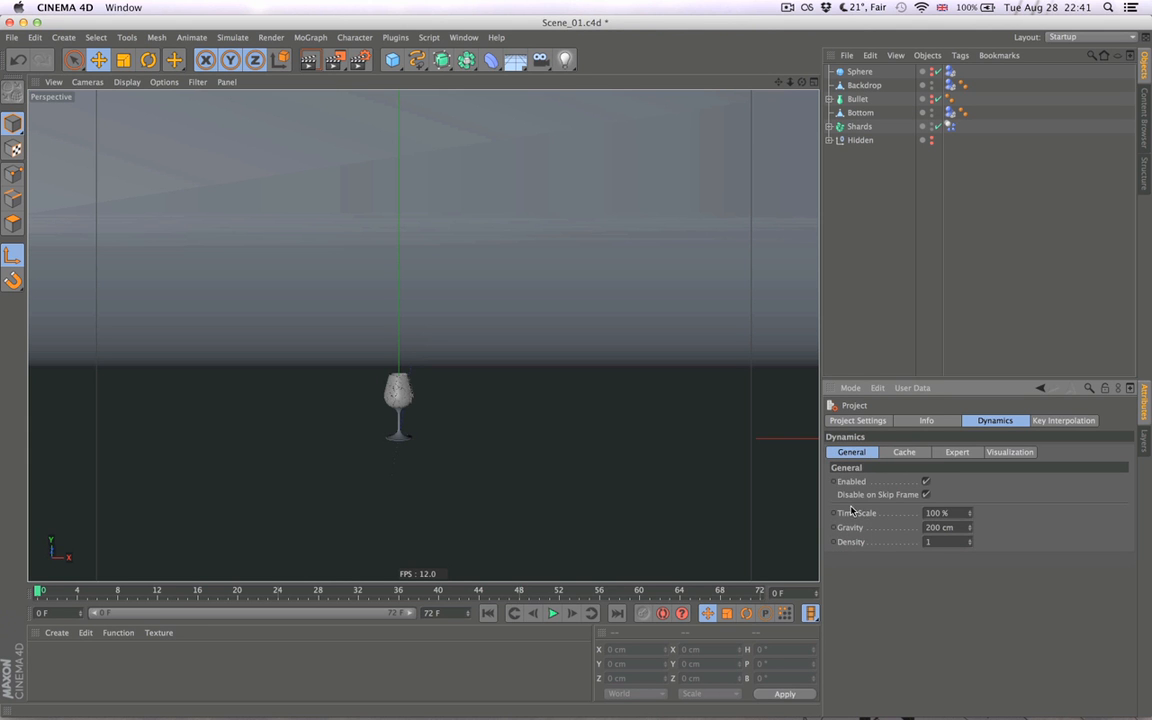
click(901, 453)
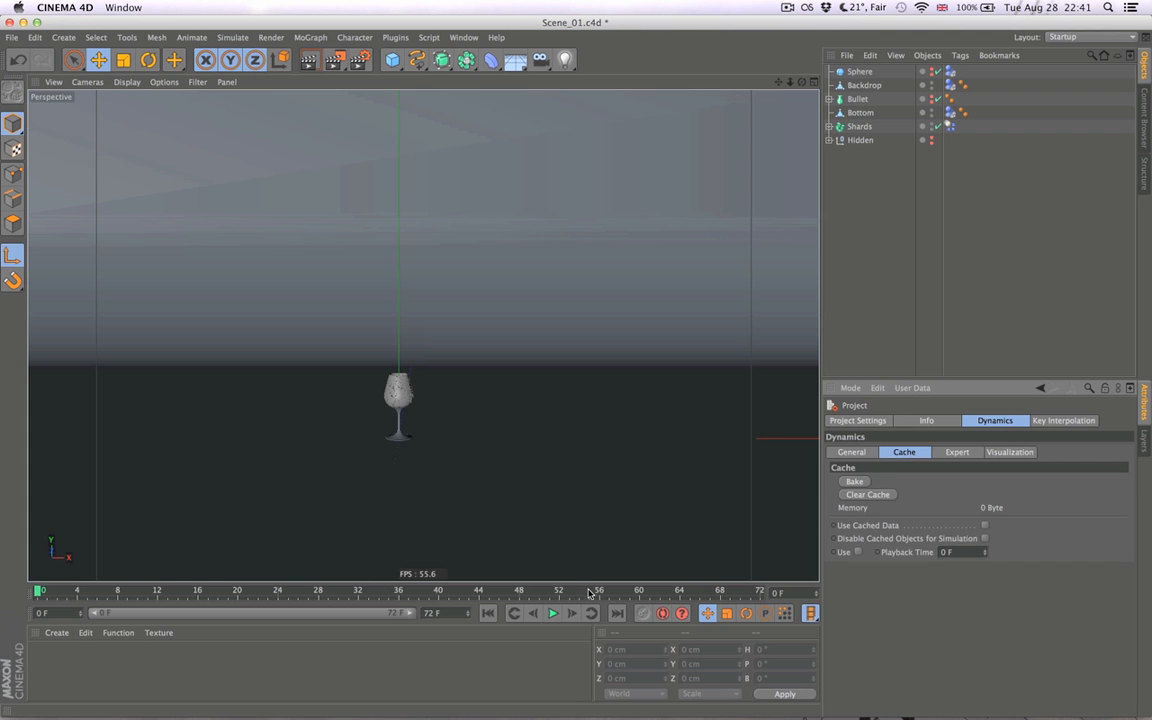
- Play the unbaked simulation once with the Cache settings open, and return to frame 0
click(553, 614)
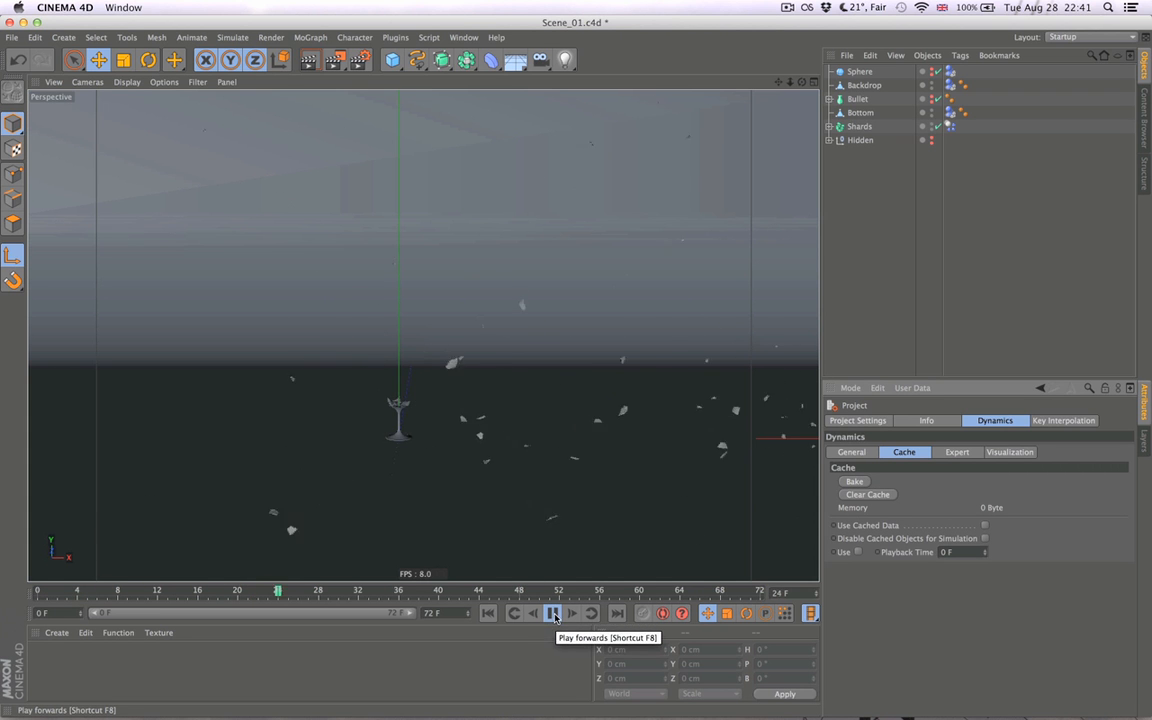
click(553, 614)
click(488, 613)
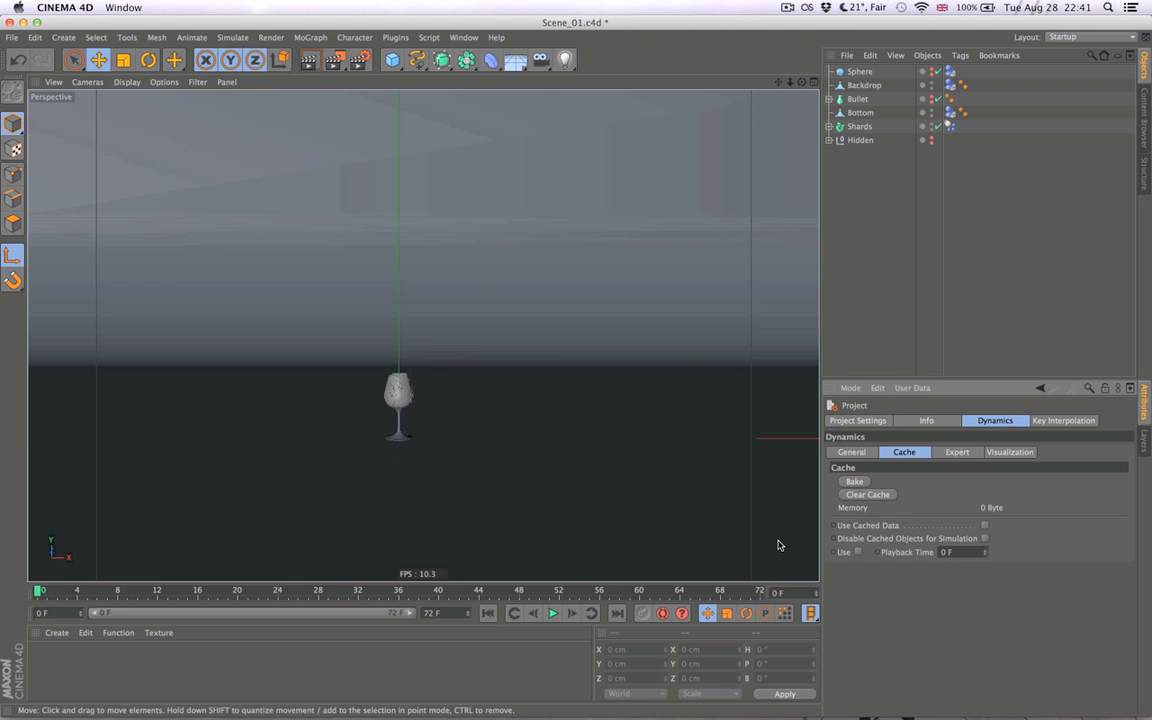
- Bake the dynamics simulation into the project cache and return to frame 0
click(854, 481)
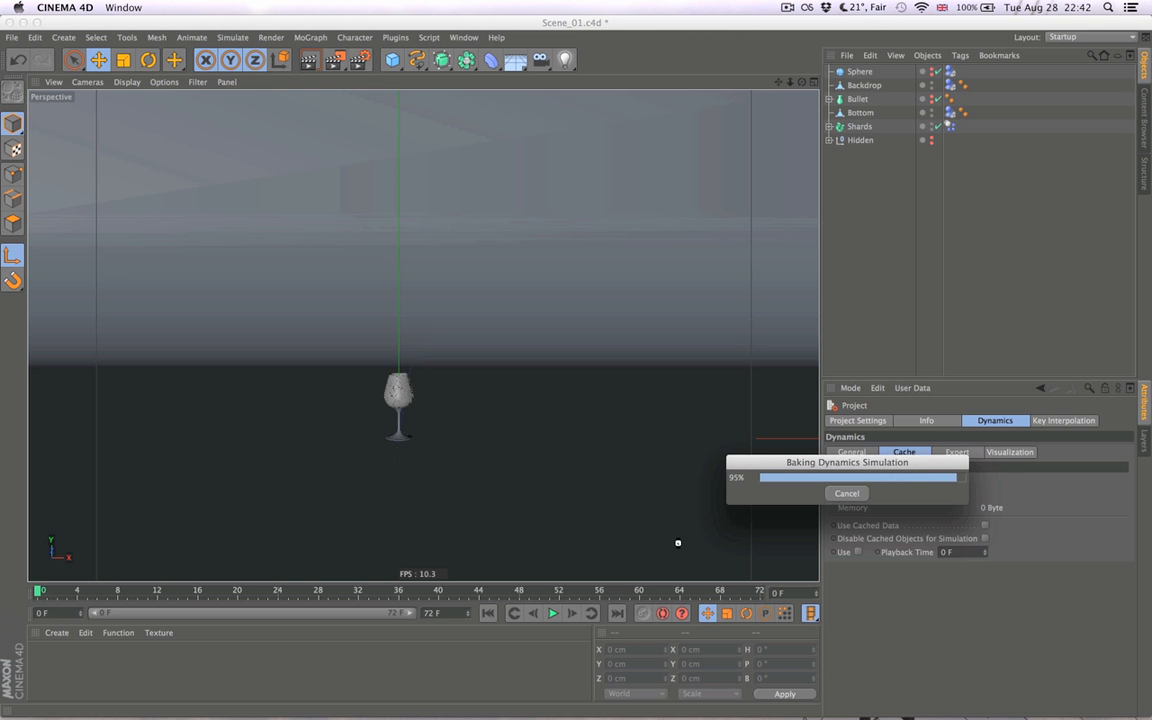
click(552, 613)
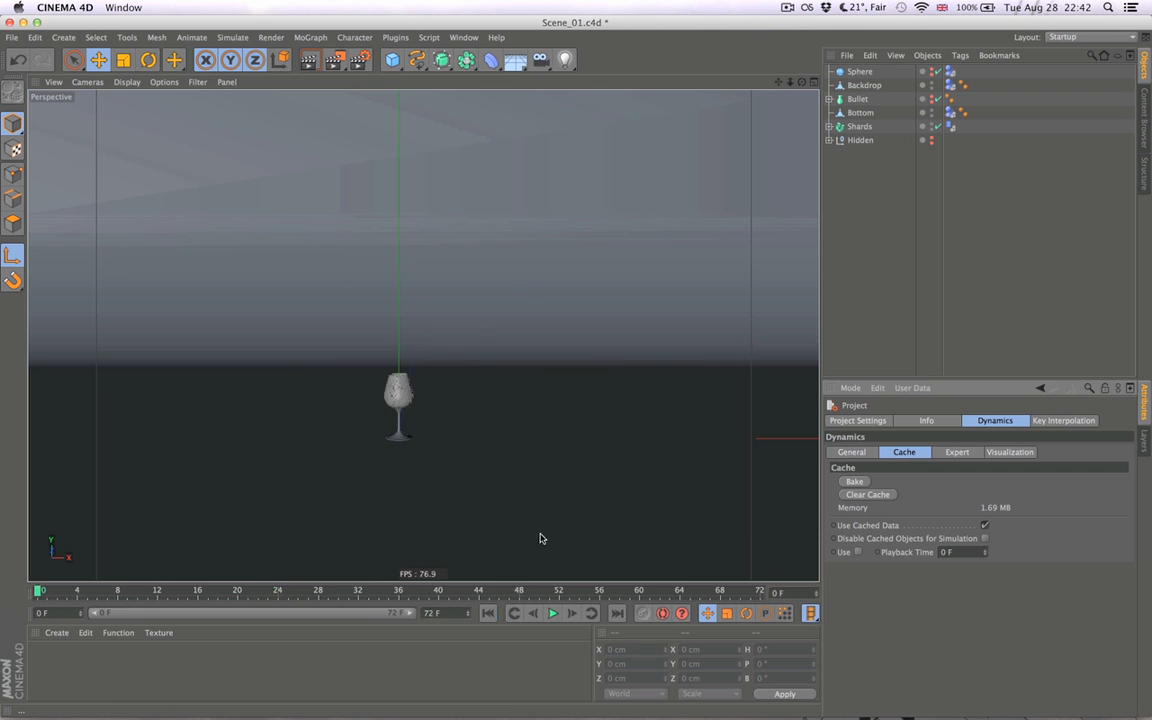
click(488, 613)
- Play the baked simulation several times from a wider view of the glass and backdrop, and return to frame 0
alt+right_drag(594, 465, 507, 465)
alt+middle_drag(568, 458, 398, 474)
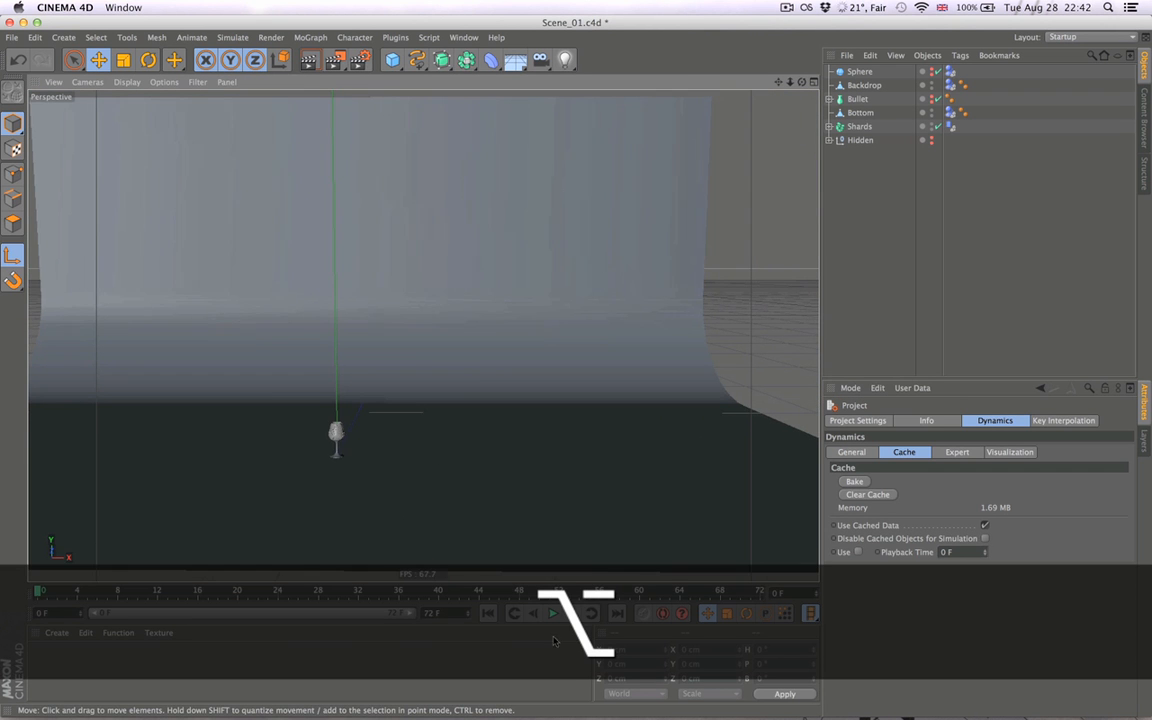
click(552, 613)
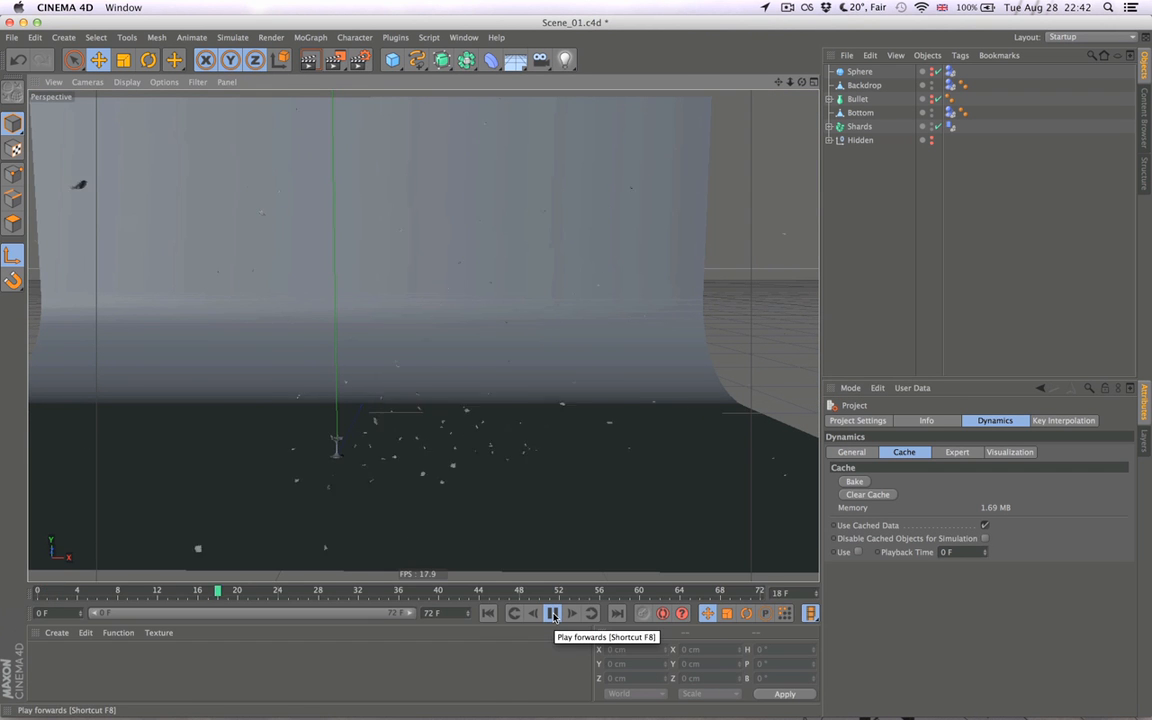
click(552, 613)
click(552, 613)
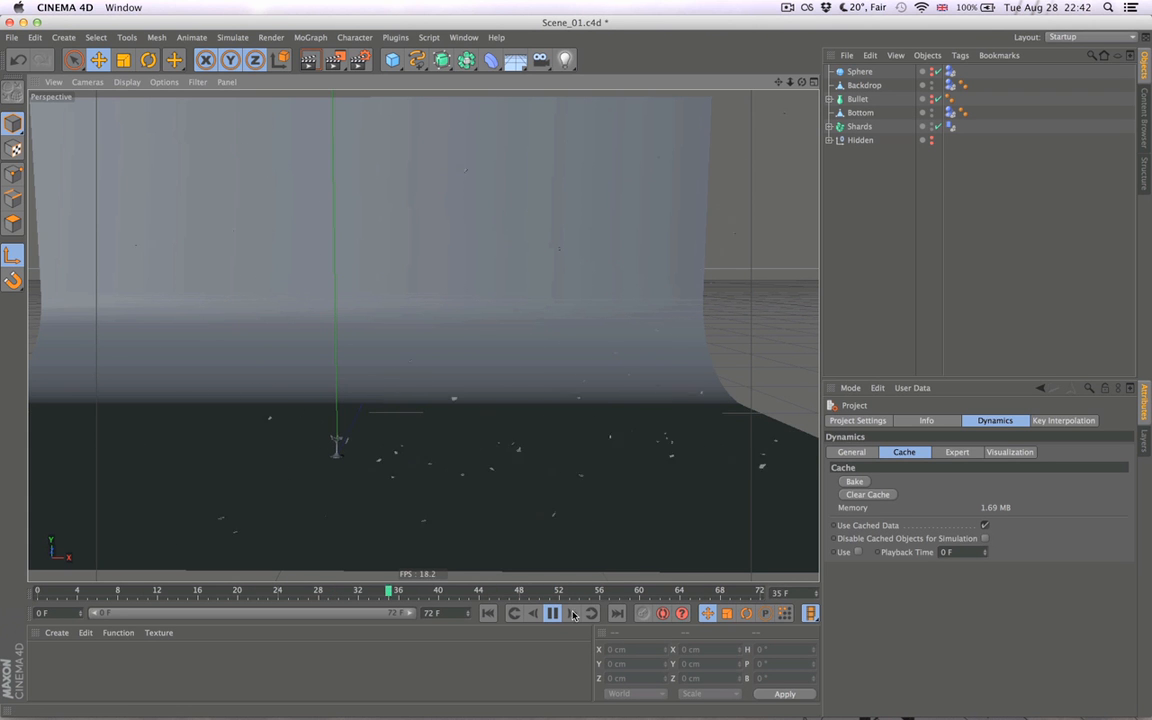
click(490, 613)
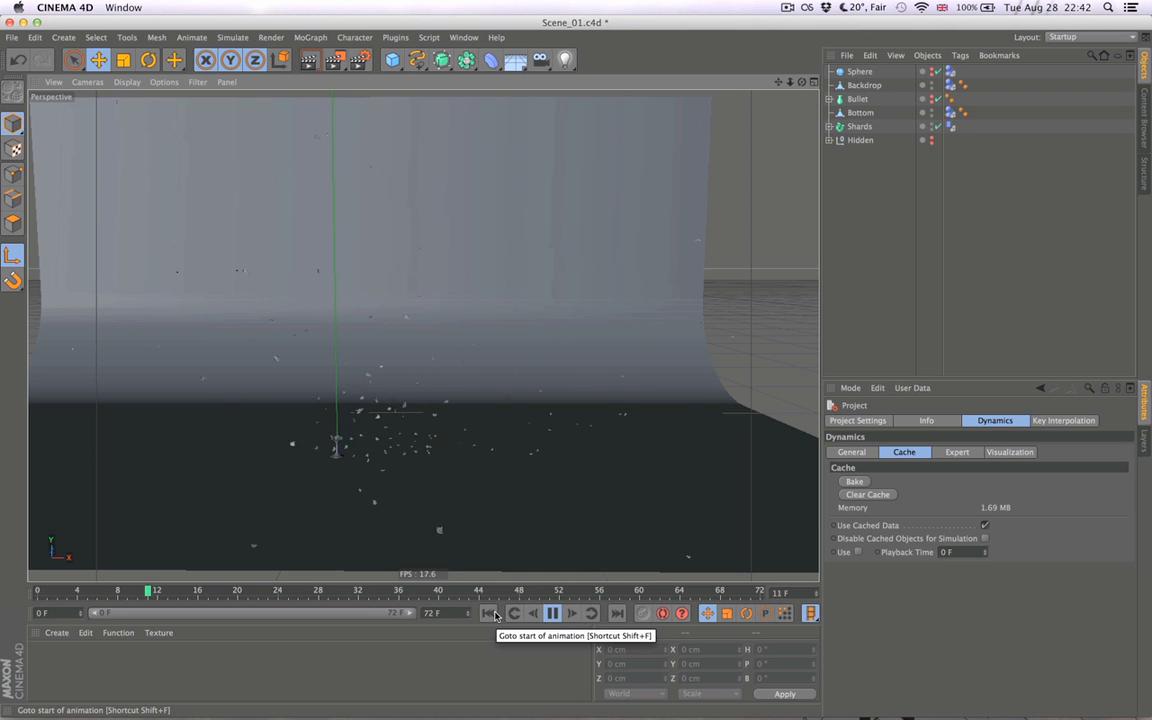
click(487, 613)
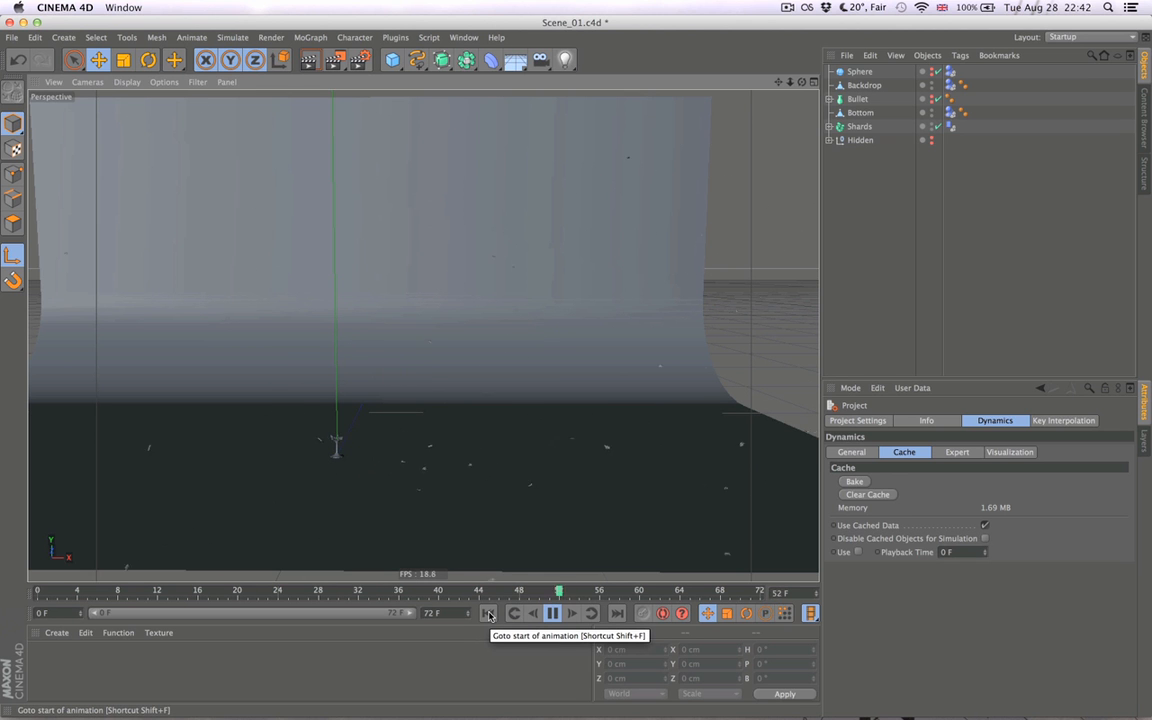
click(489, 613)
click(555, 614)
click(488, 613)
- Set the project's end frame to 120 and extend the preview range to the full timeline
alt+right_drag(359, 496, 453, 492)
double_click(455, 613)
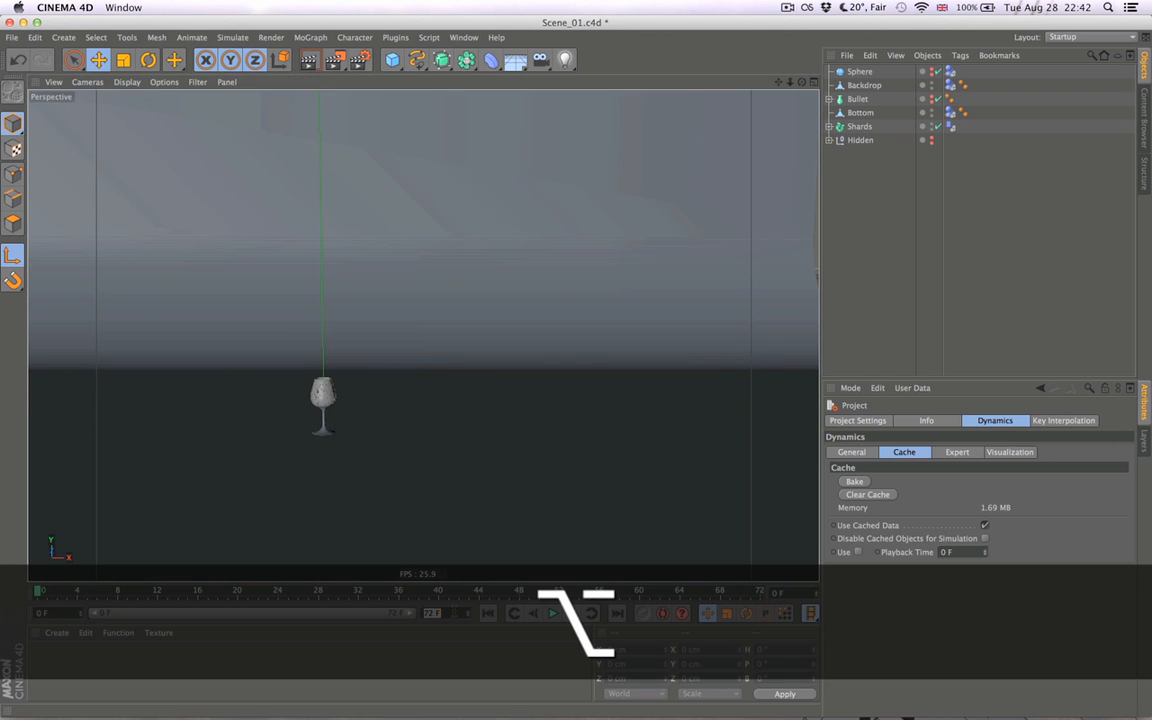
text(120)
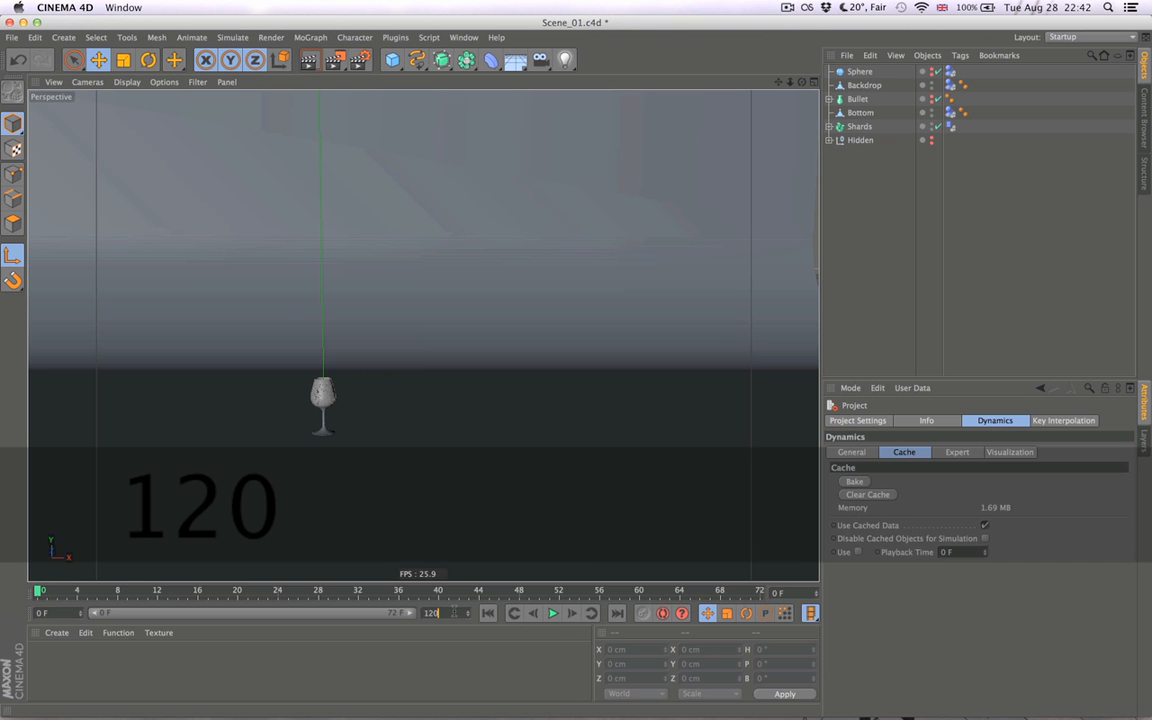
key(Return)
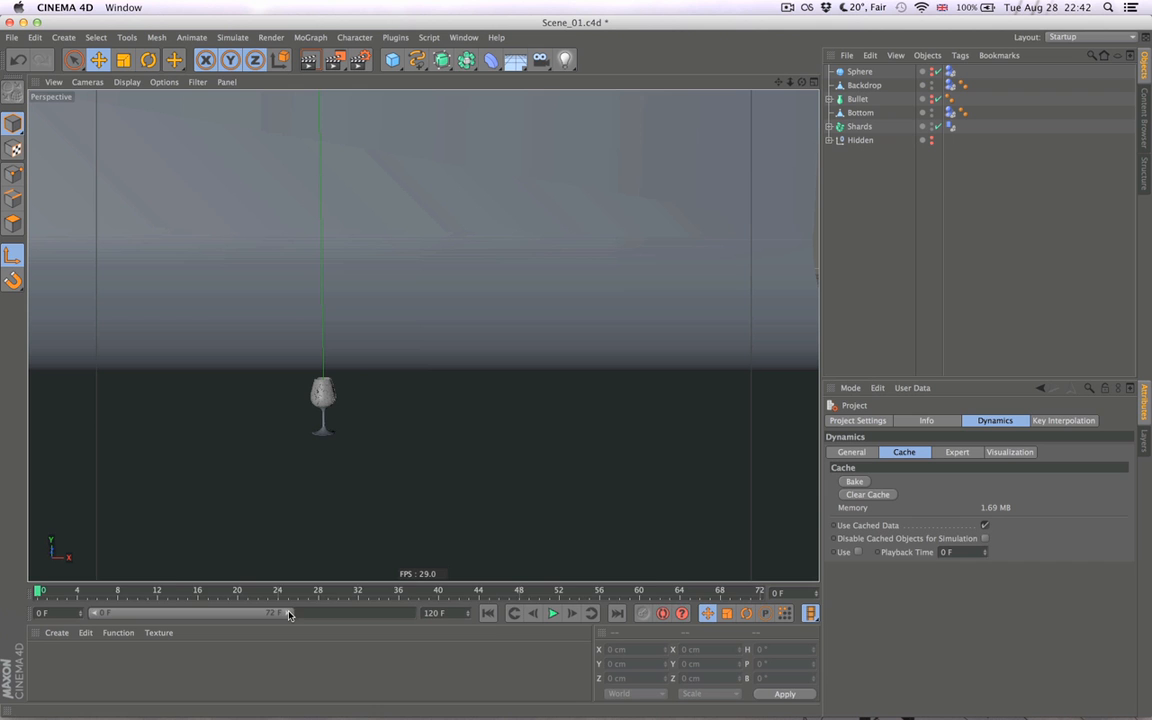
drag(289, 615, 423, 615)
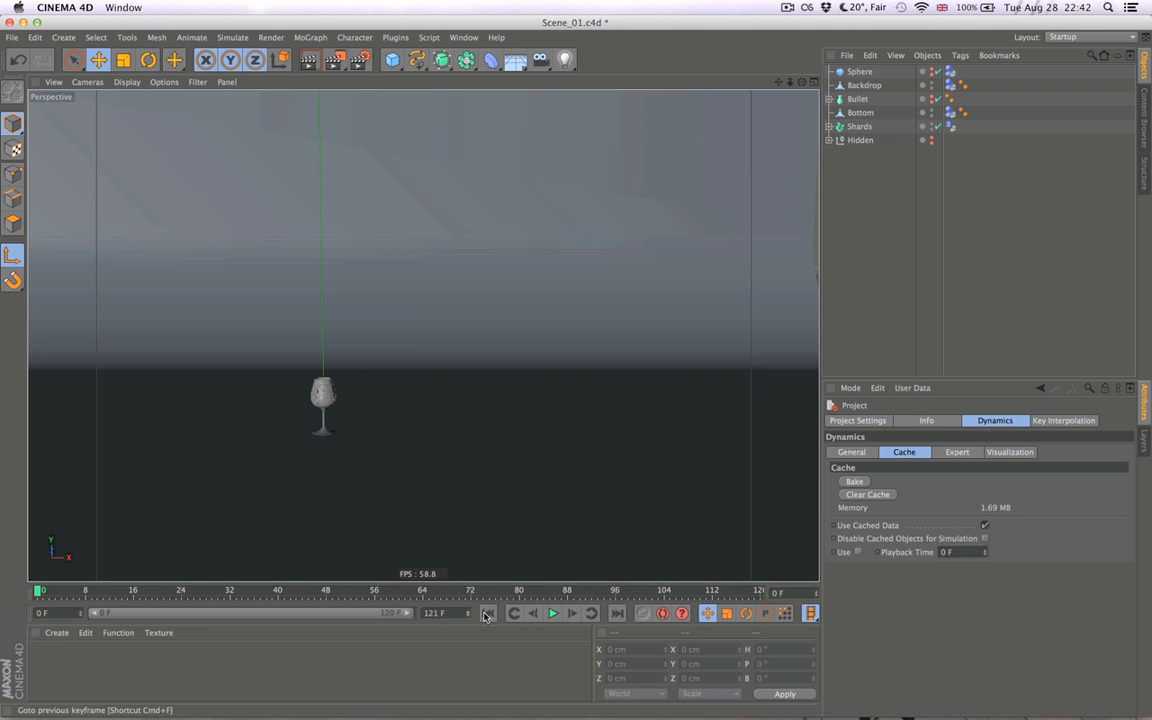
- Set the project's end frame to 240 and extend the preview range to 240 F
text(240)
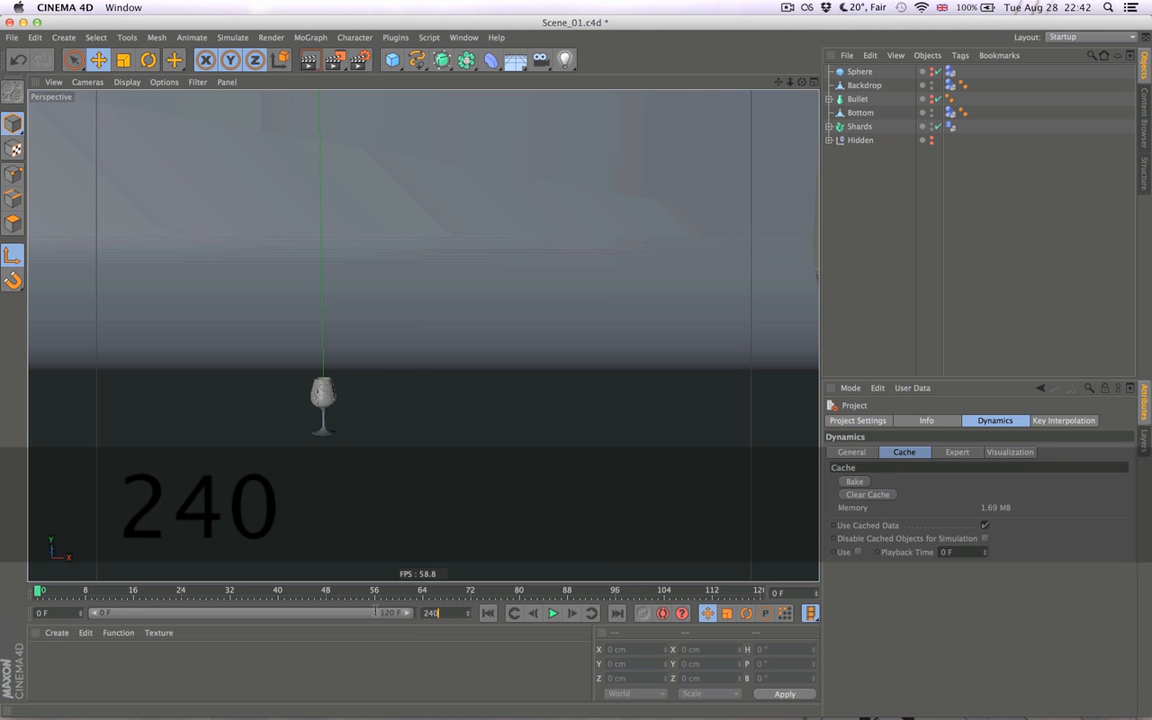
key(Return)
drag(260, 614, 474, 616)
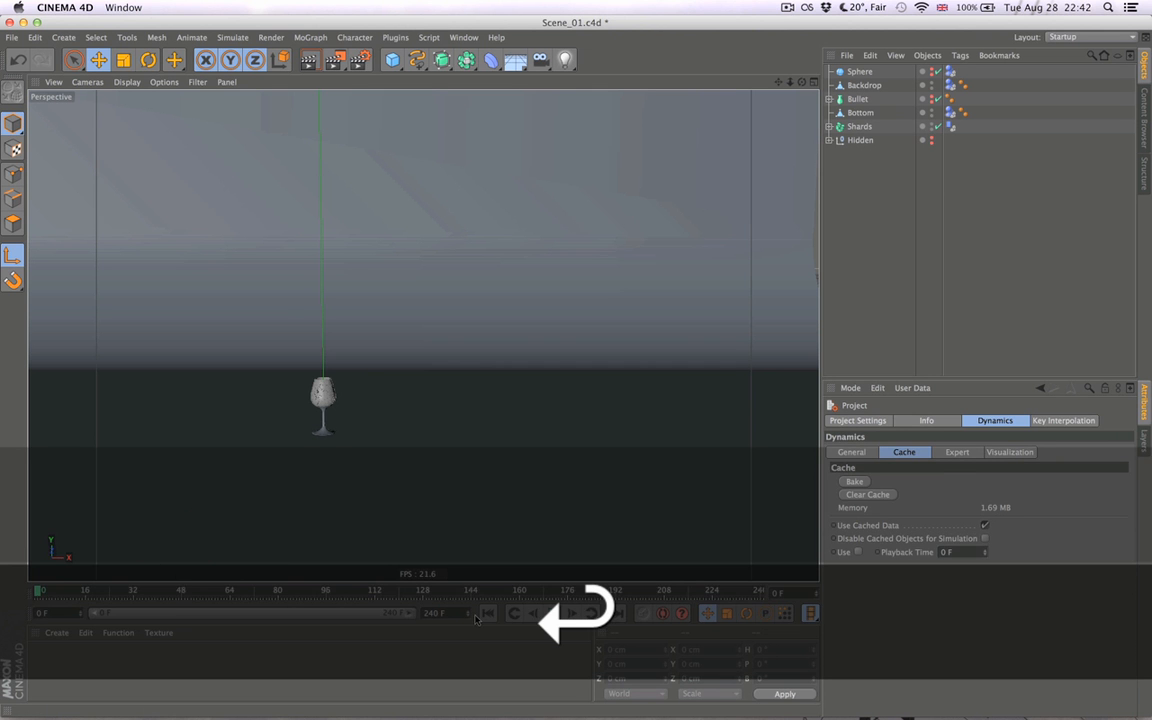
- Step frame by frame through the baked shatter up to frame 8, and return to frame 0
alt+drag(441, 430, 378, 482)
click(576, 616)
click(576, 616)
click(576, 616)
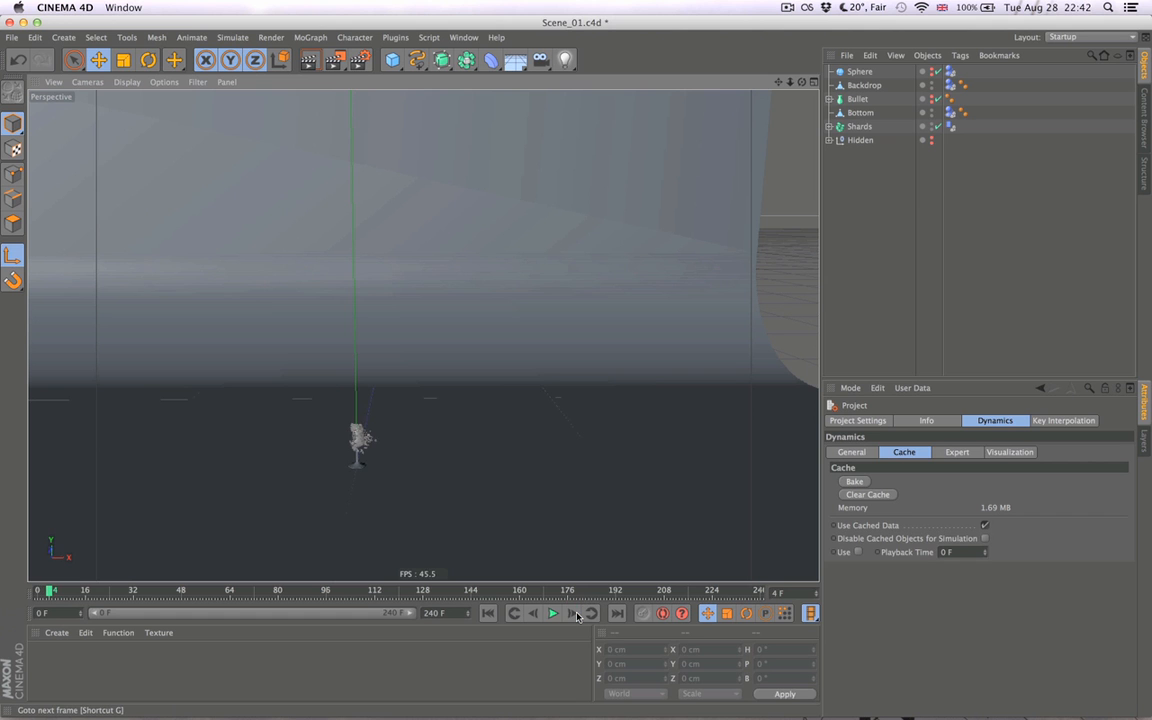
click(576, 616)
click(576, 616)
click(576, 616)
click(576, 616)
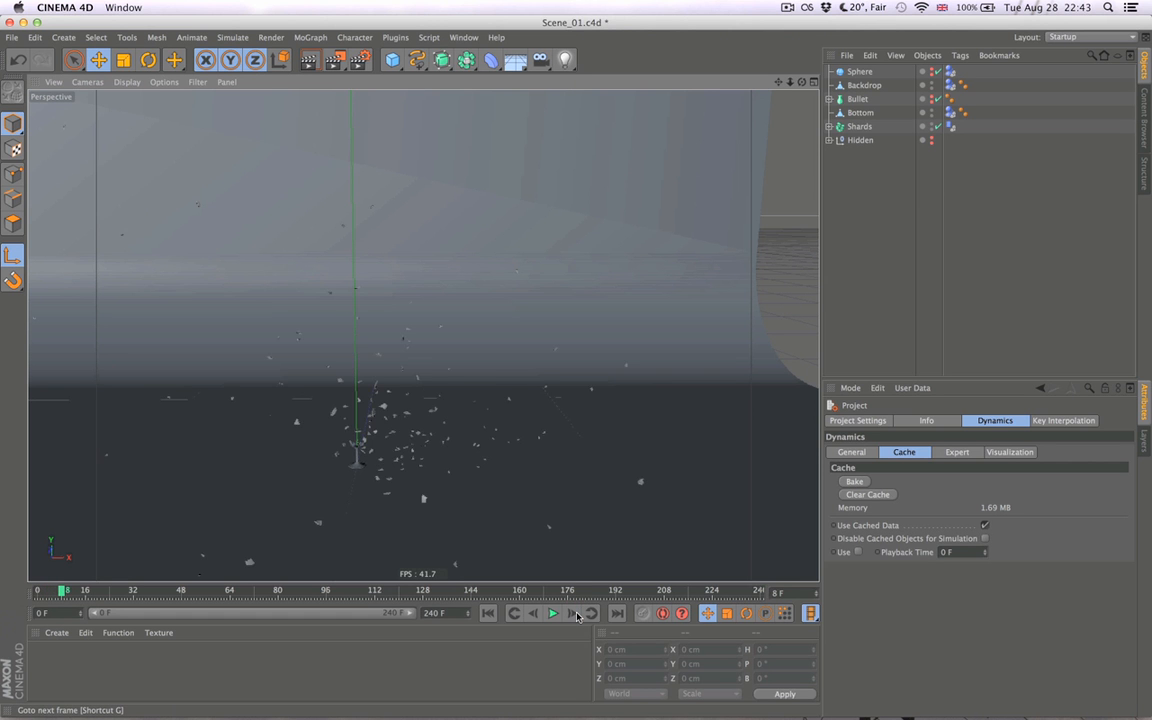
click(487, 614)
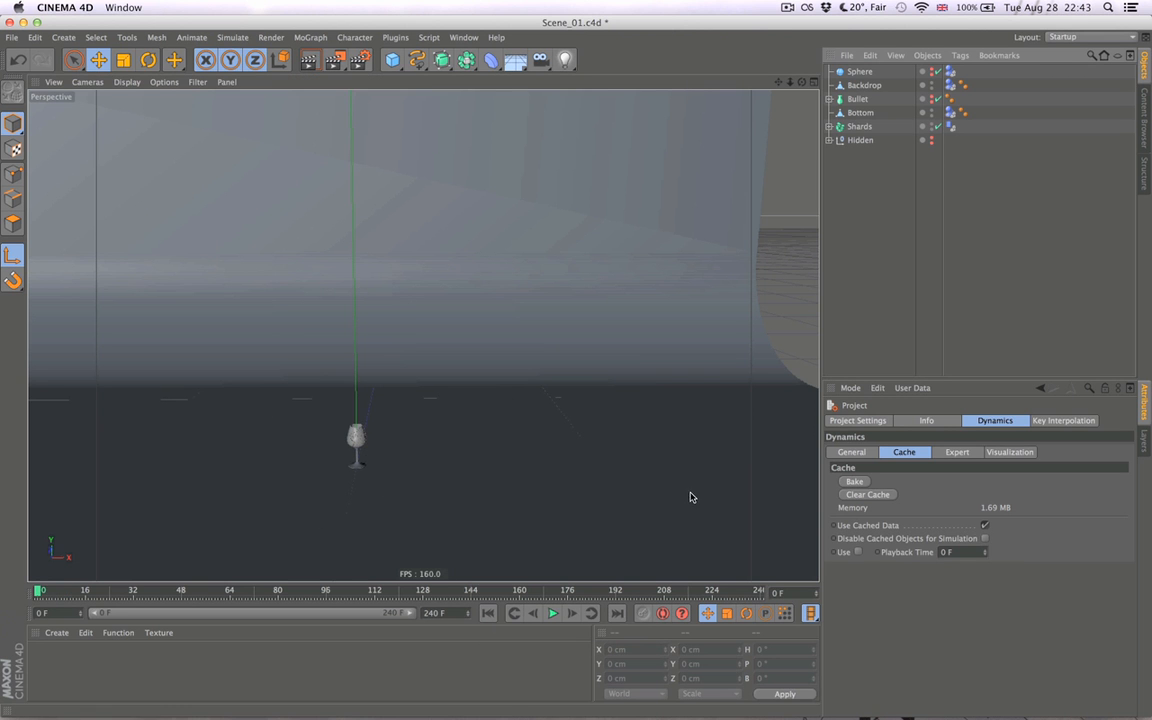
- Make the sphere collider visible in the viewport, play the baked simulation several times, and return to frame 0
click(868, 72)
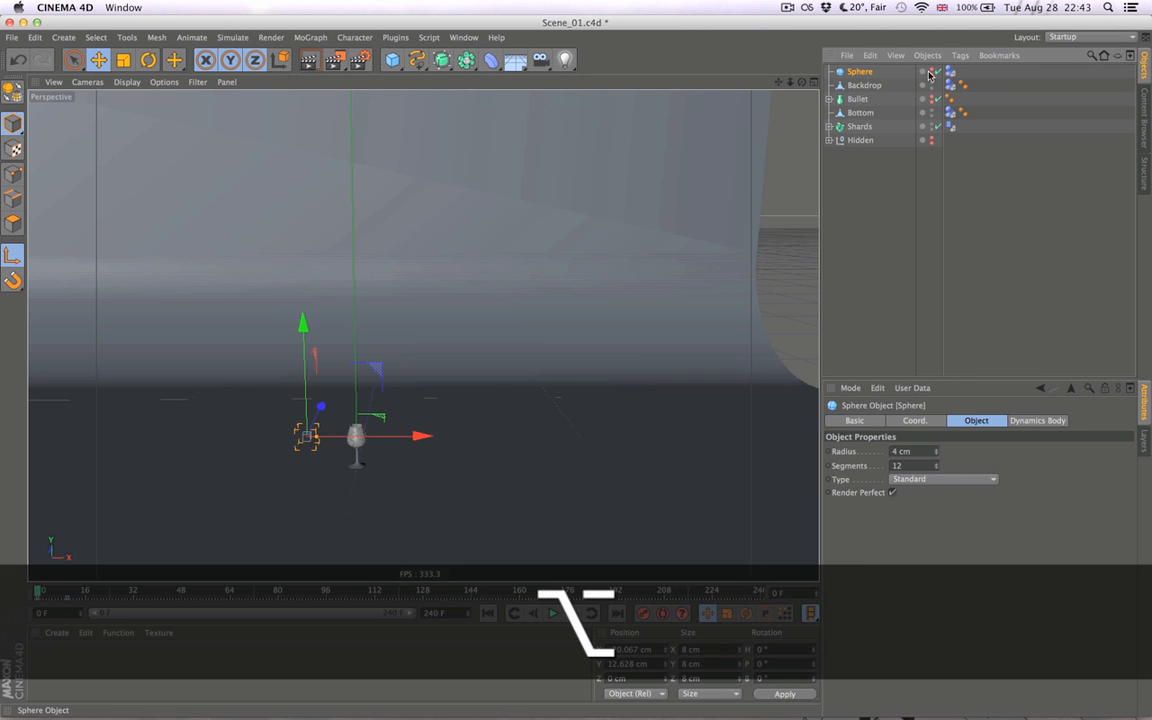
click(740, 429)
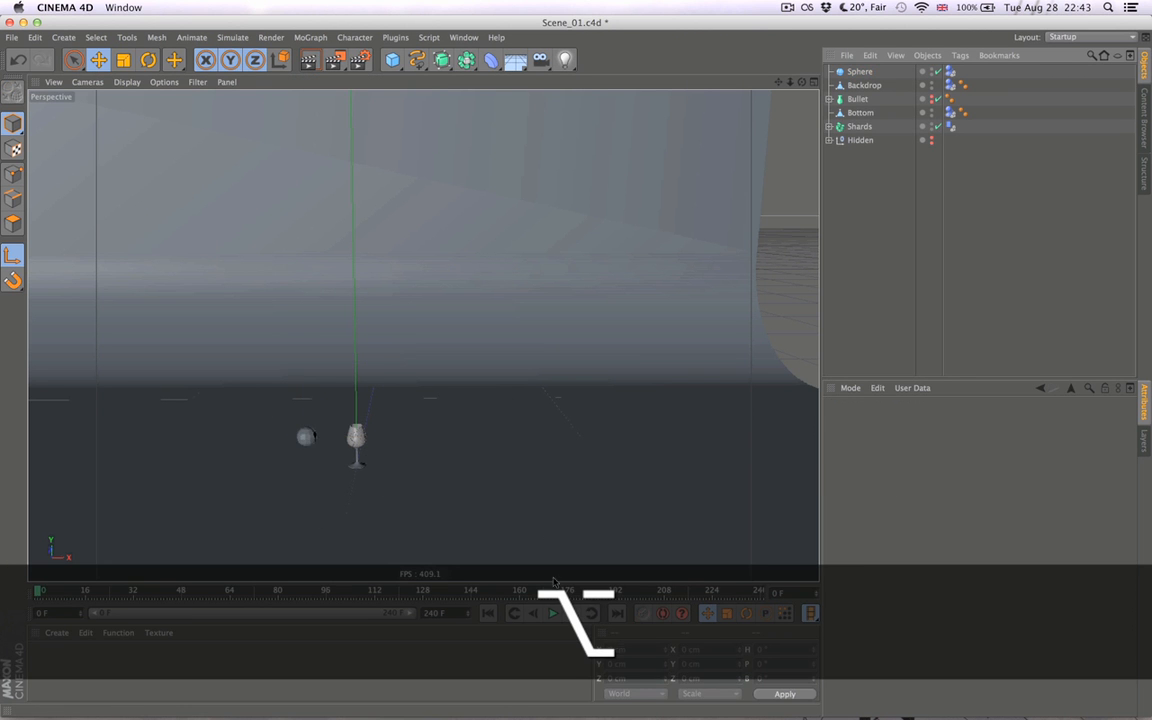
click(552, 613)
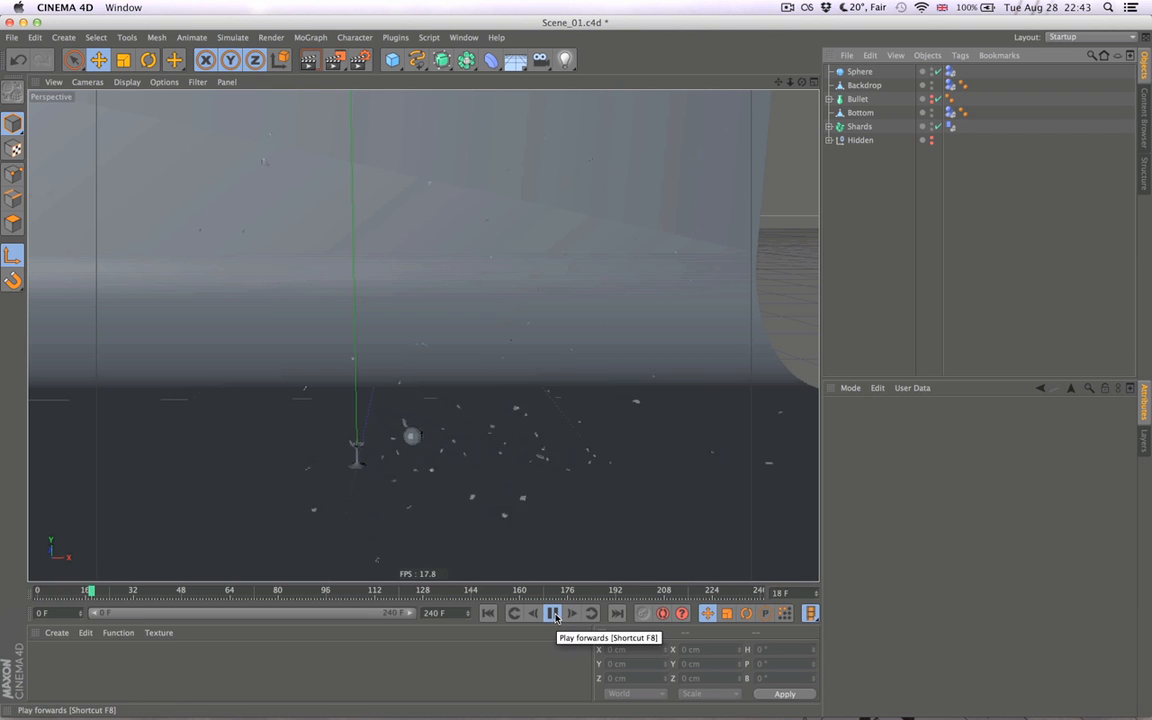
click(552, 613)
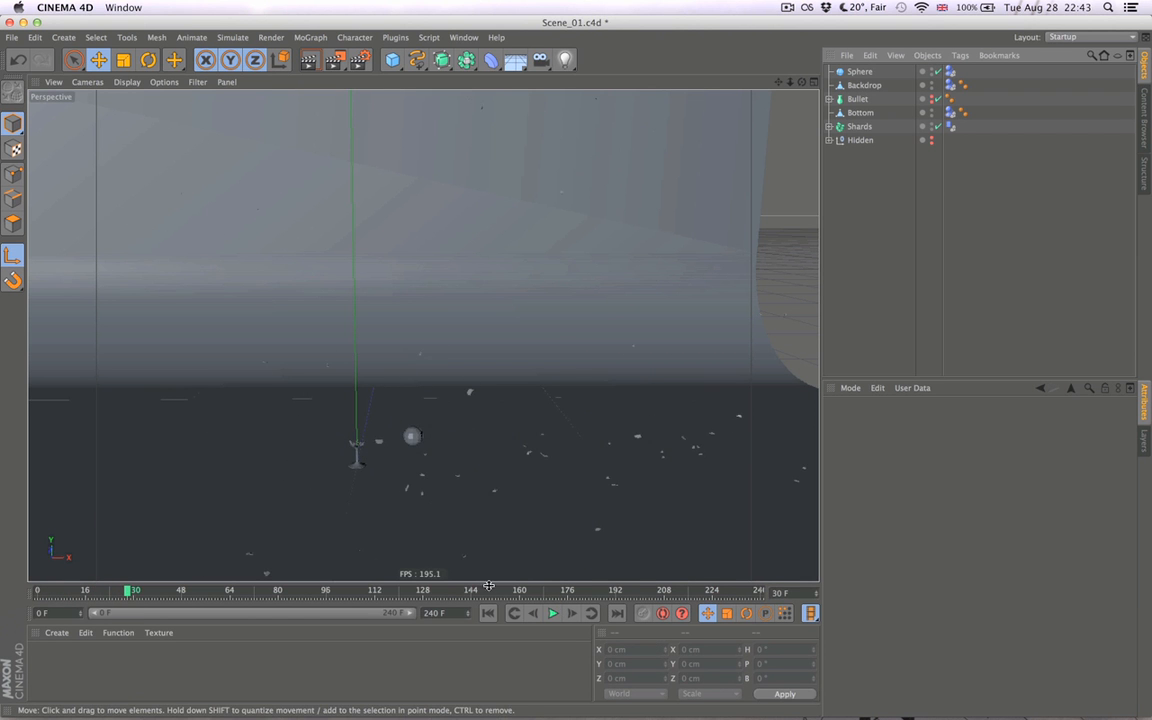
key(shift+f)
key(F8)
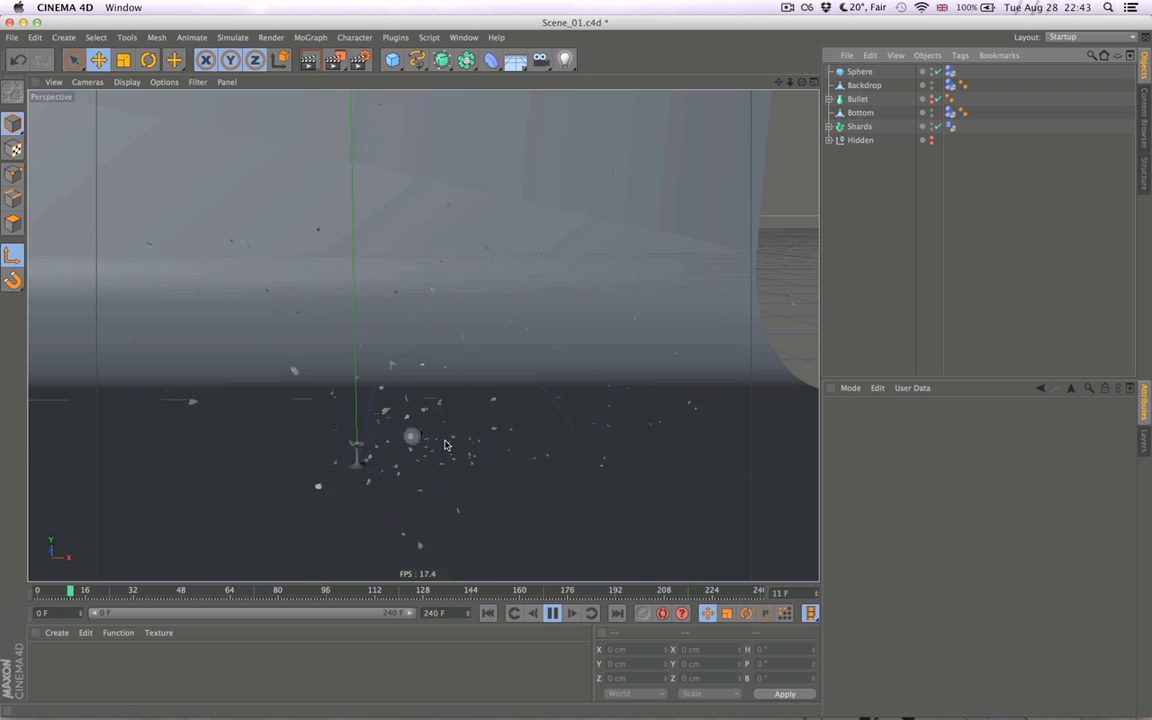
click(552, 614)
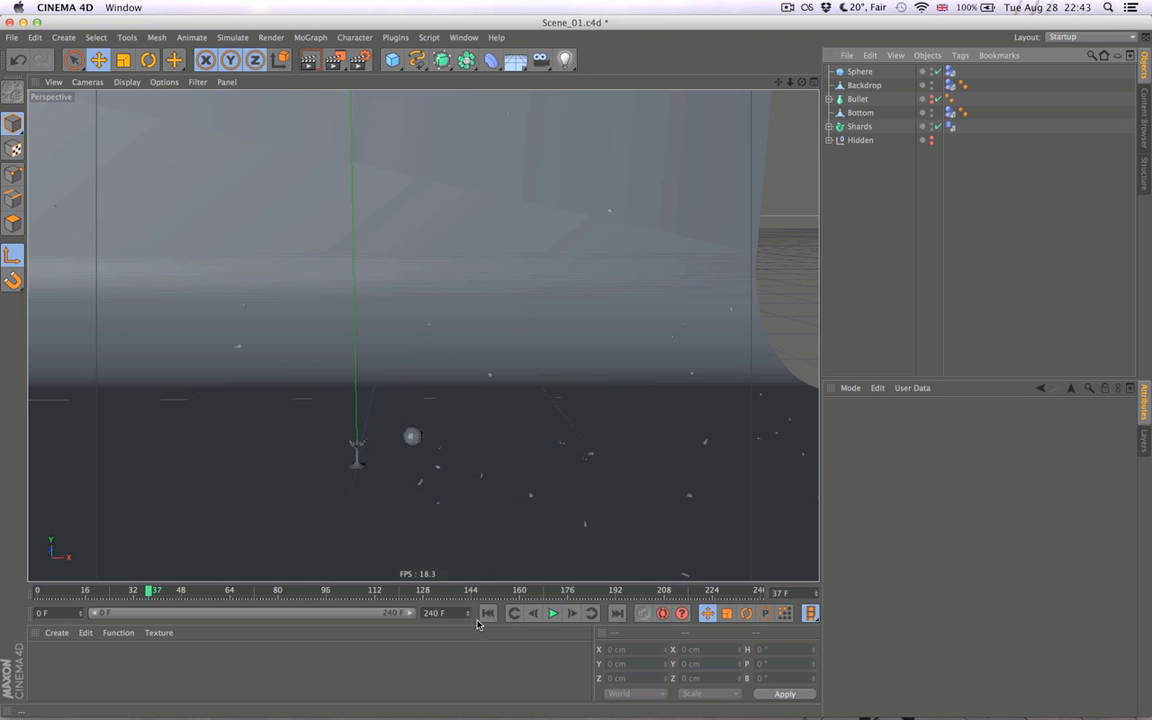
click(487, 613)
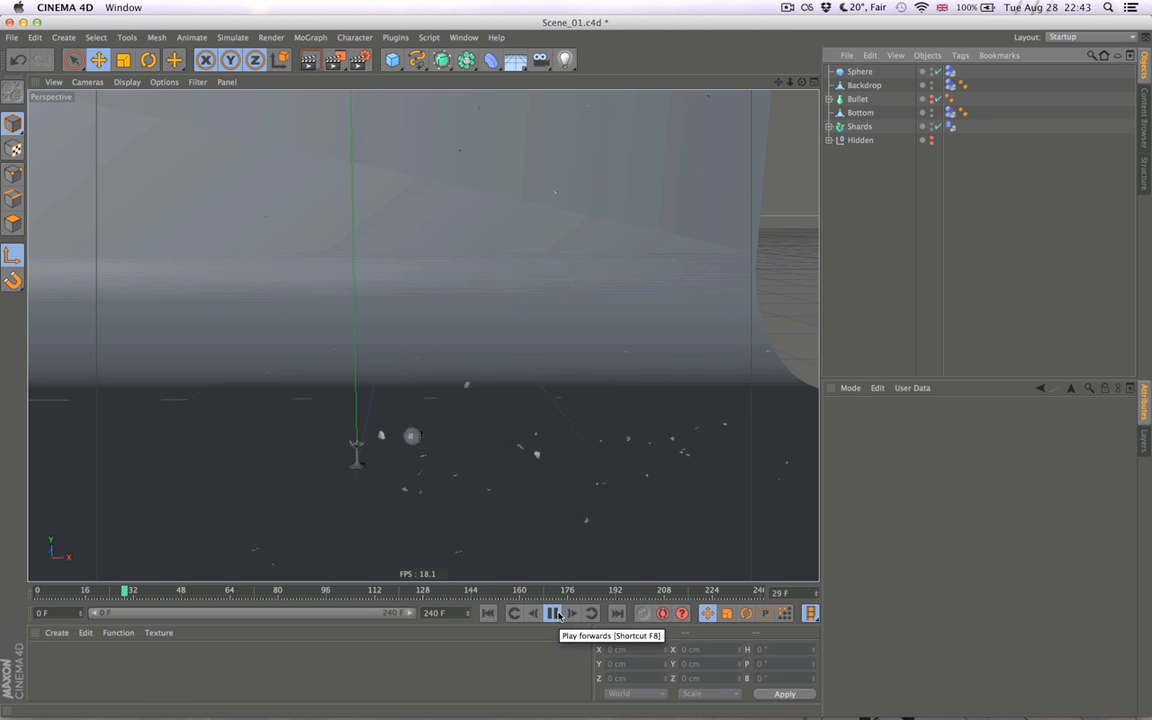
click(557, 615)
click(487, 613)
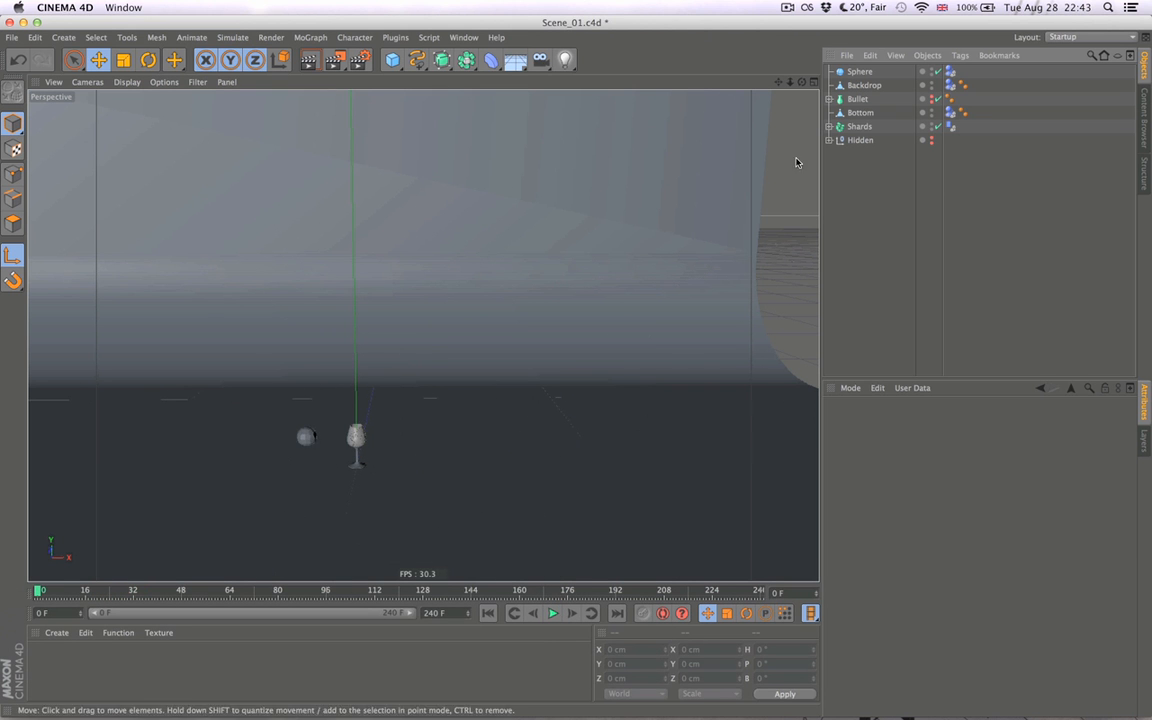
- Keyframe the sphere's radius at 4 cm on frame 10
click(860, 71)
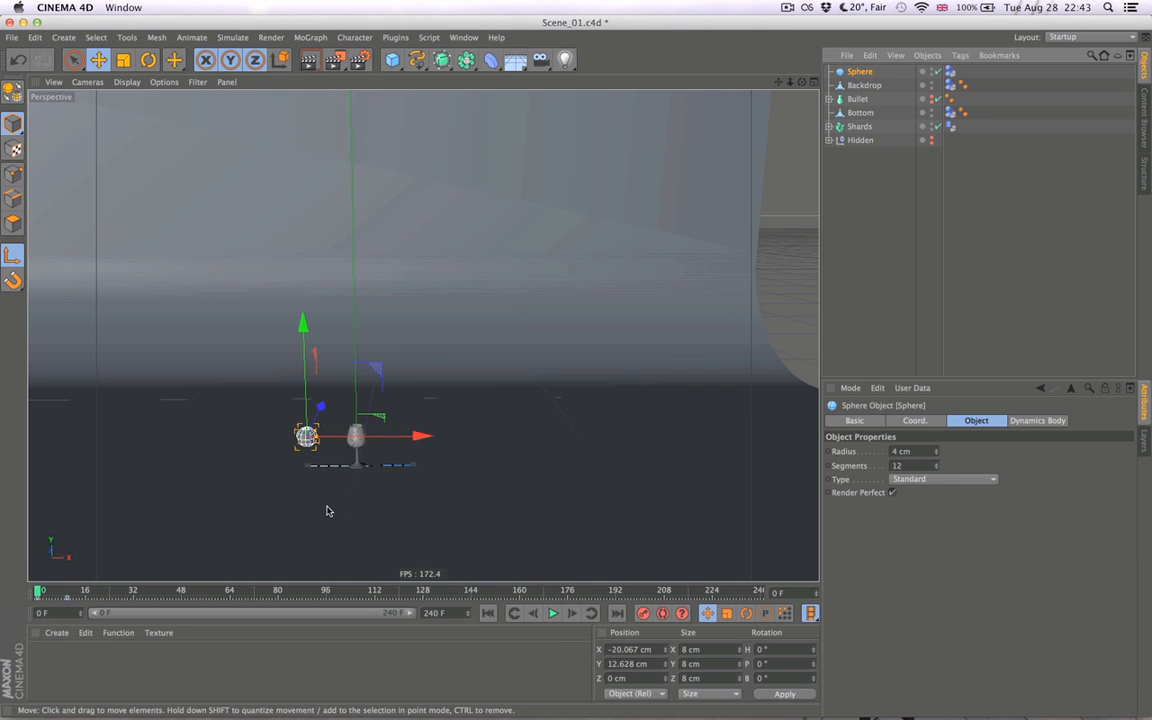
click(68, 591)
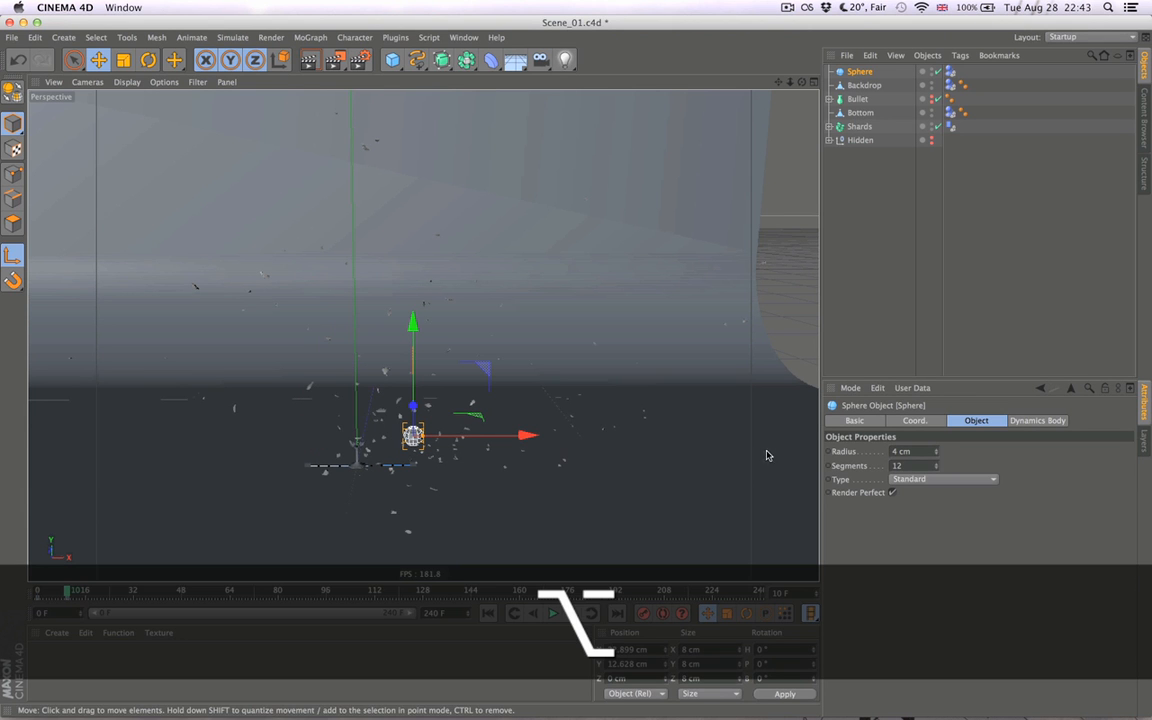
super+click(828, 455)
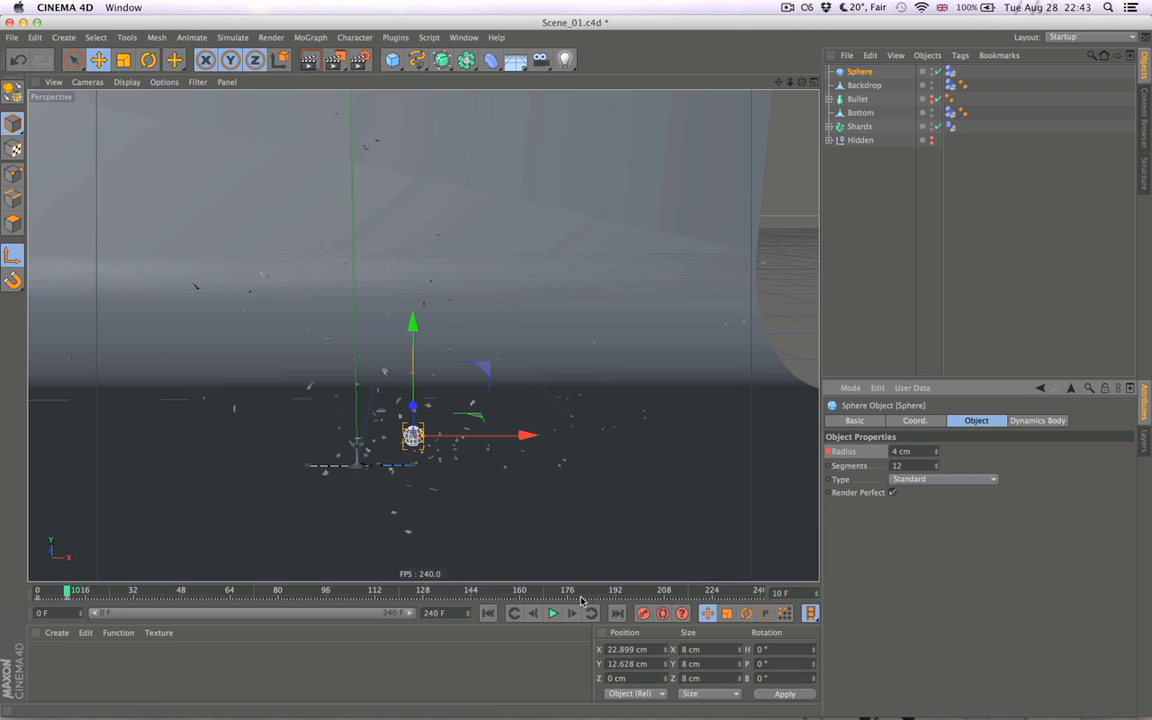
- Keyframe the sphere's radius at 0 cm on frame 11 and deselect the sphere
click(570, 614)
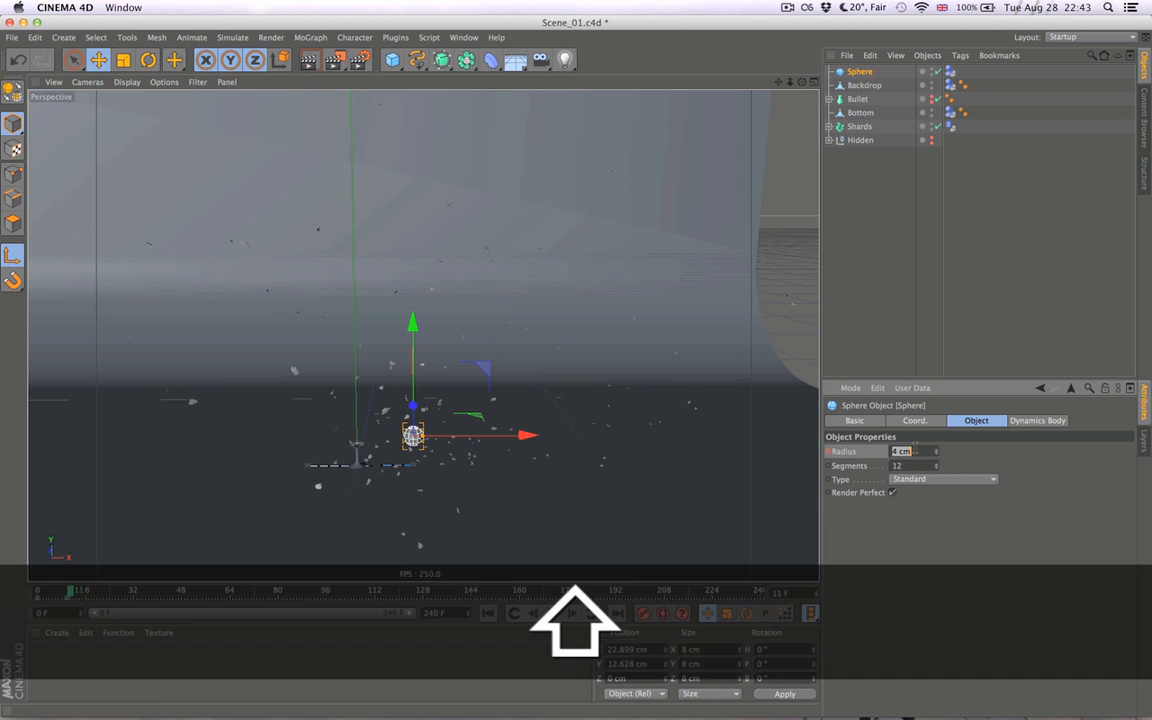
text())
text(0)
key(Return)
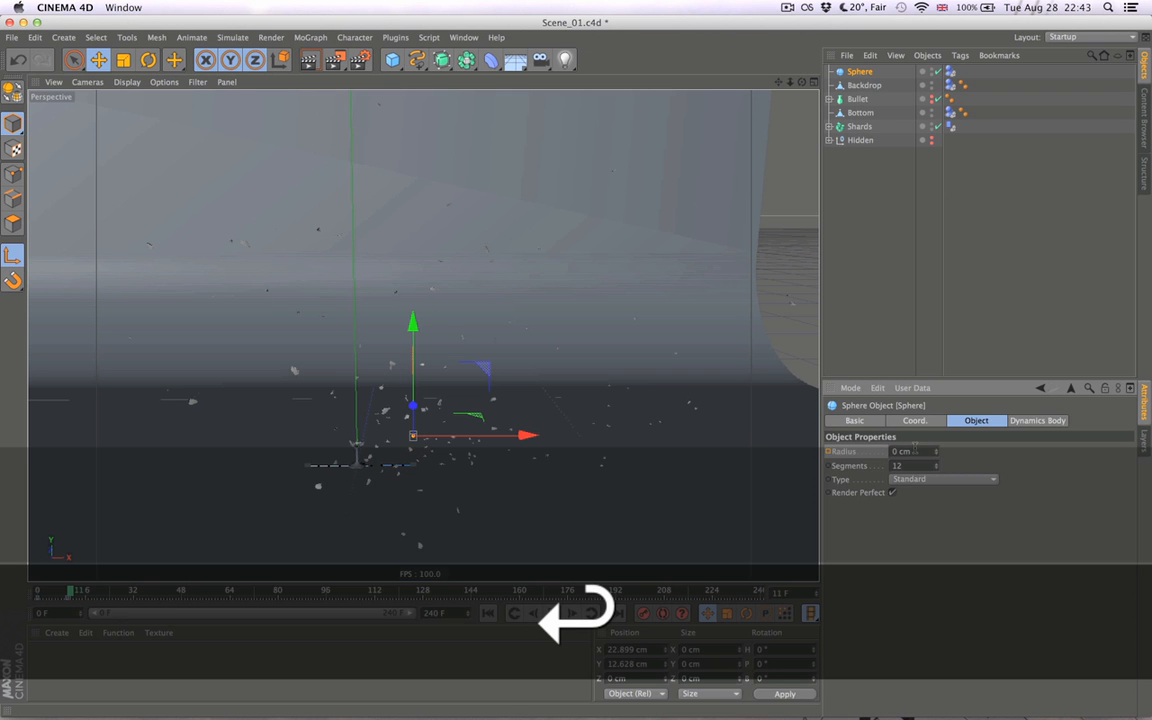
click(857, 345)
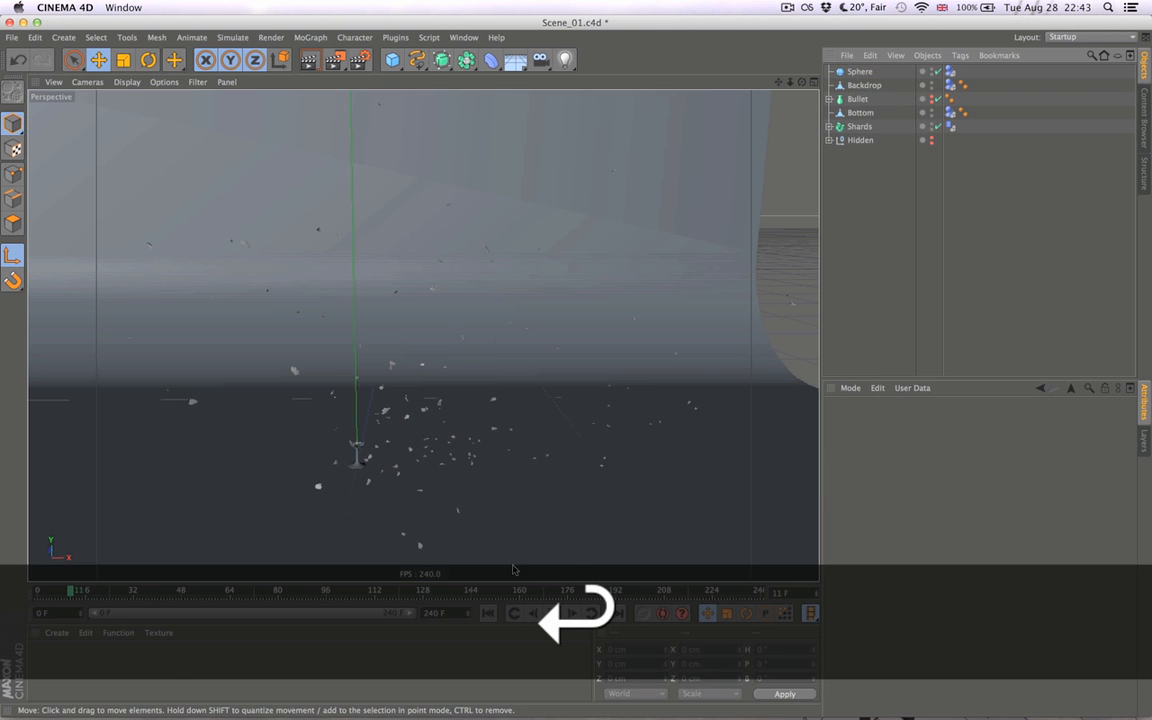
- Play the animation from frame 0 to check the sphere's radius change, and stop playback
click(488, 613)
click(553, 612)
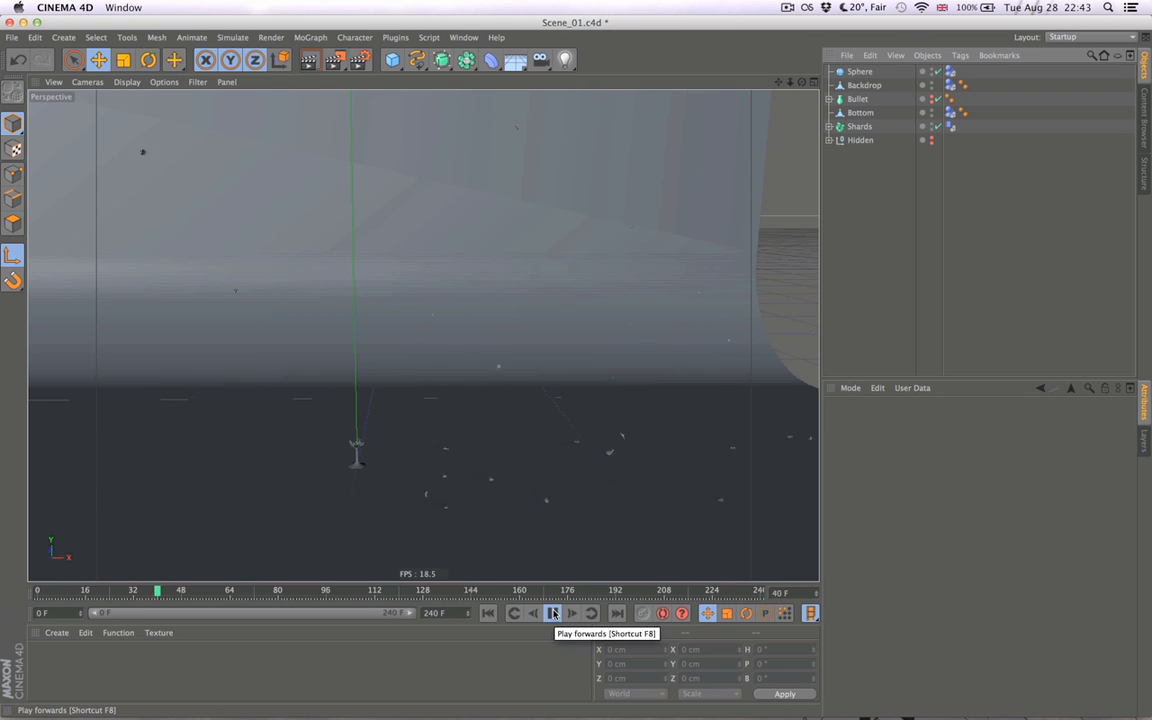
click(553, 612)
- Return to frame 0, clear the dynamics cache and bake the simulation again
key(shift+f)
key(super+d)
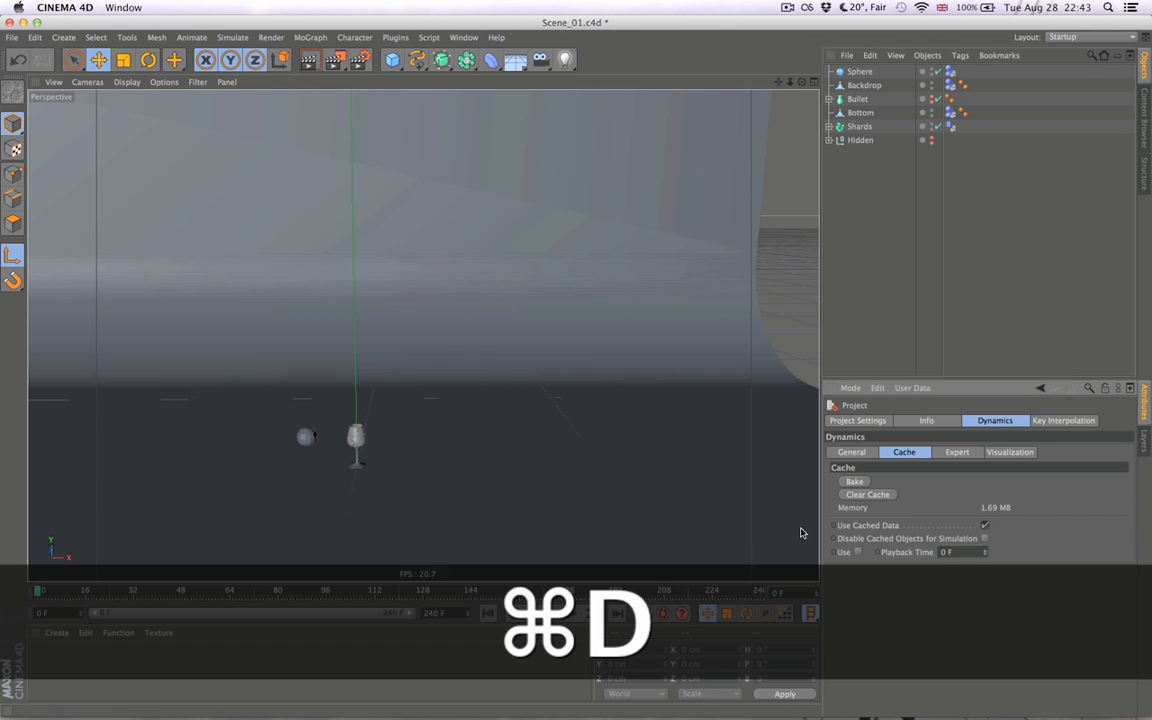
click(855, 482)
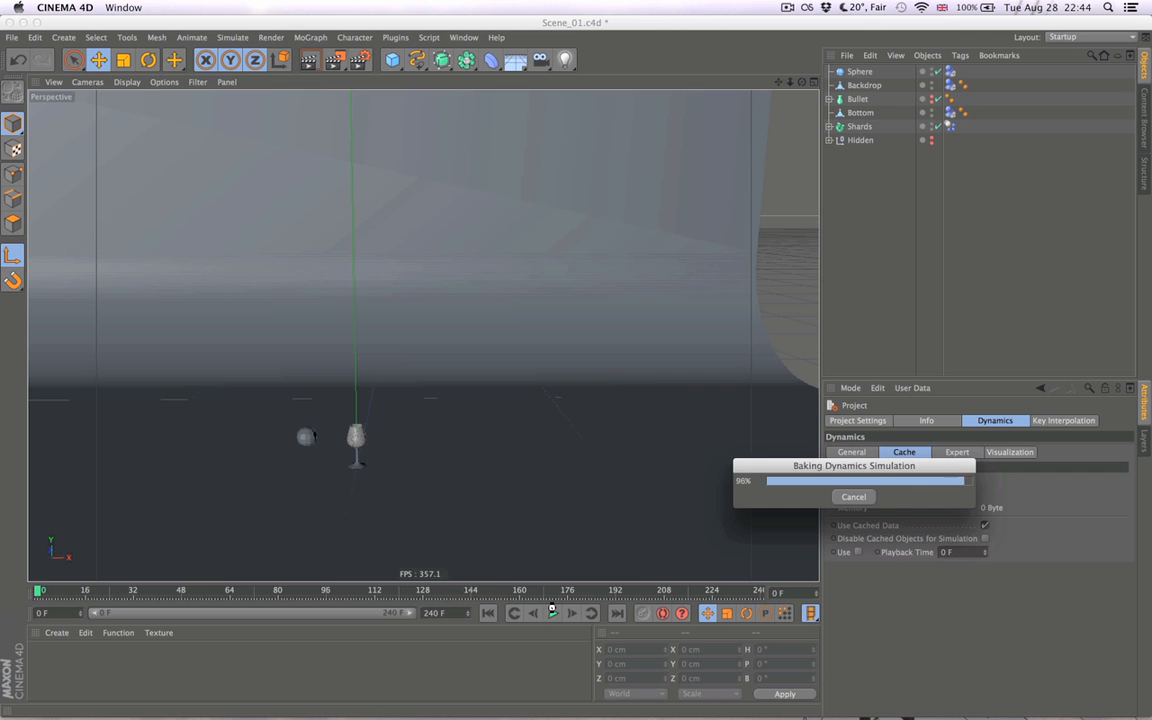
- Play the newly baked shatter twice and return to frame 0
click(552, 612)
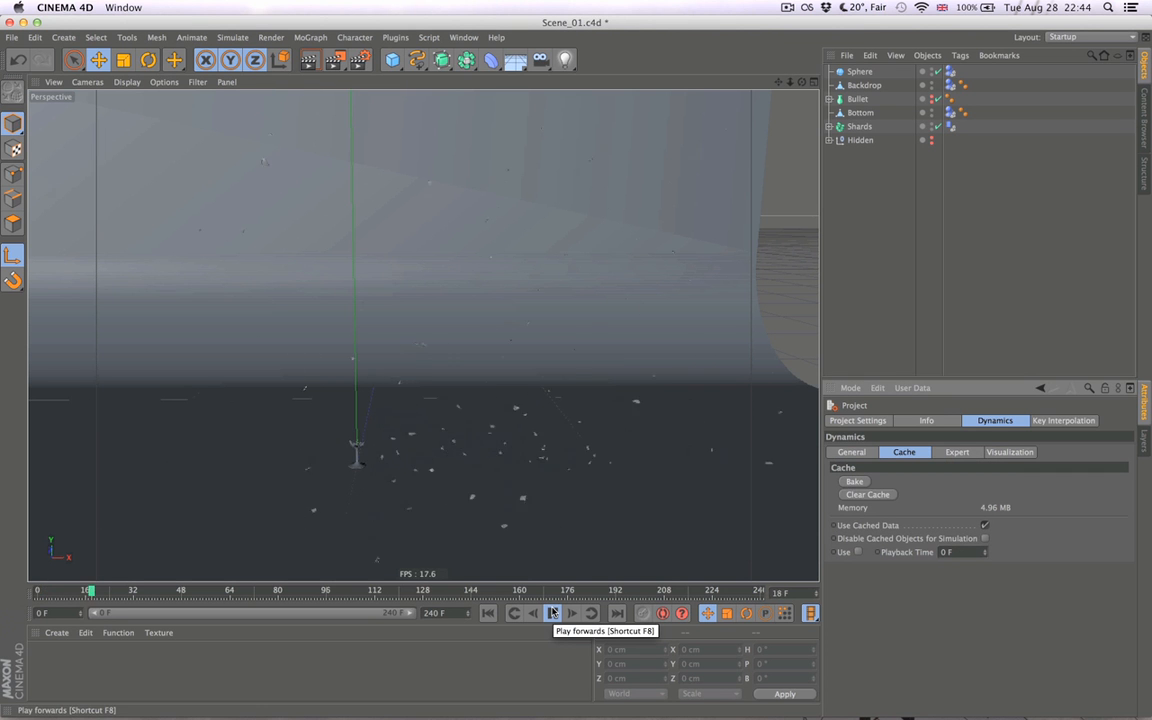
click(554, 614)
click(488, 614)
click(558, 614)
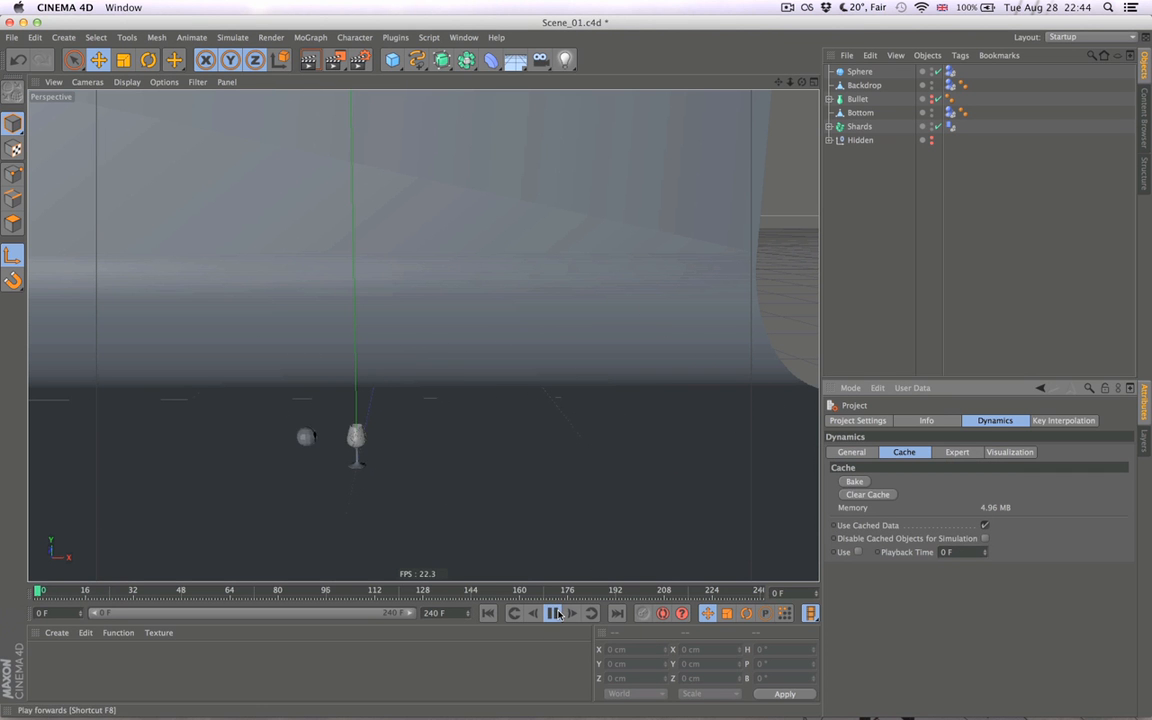
click(556, 613)
click(488, 614)
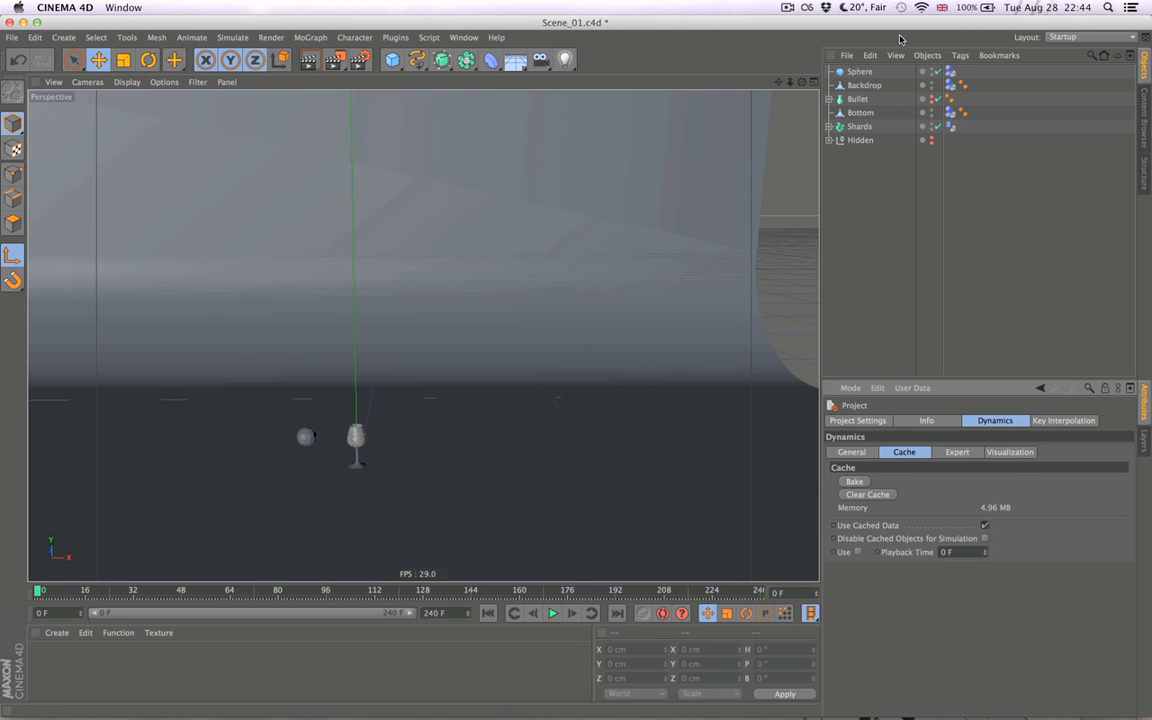
- Try to reduce the sphere's radius to 3 cm at frame 3
click(867, 72)
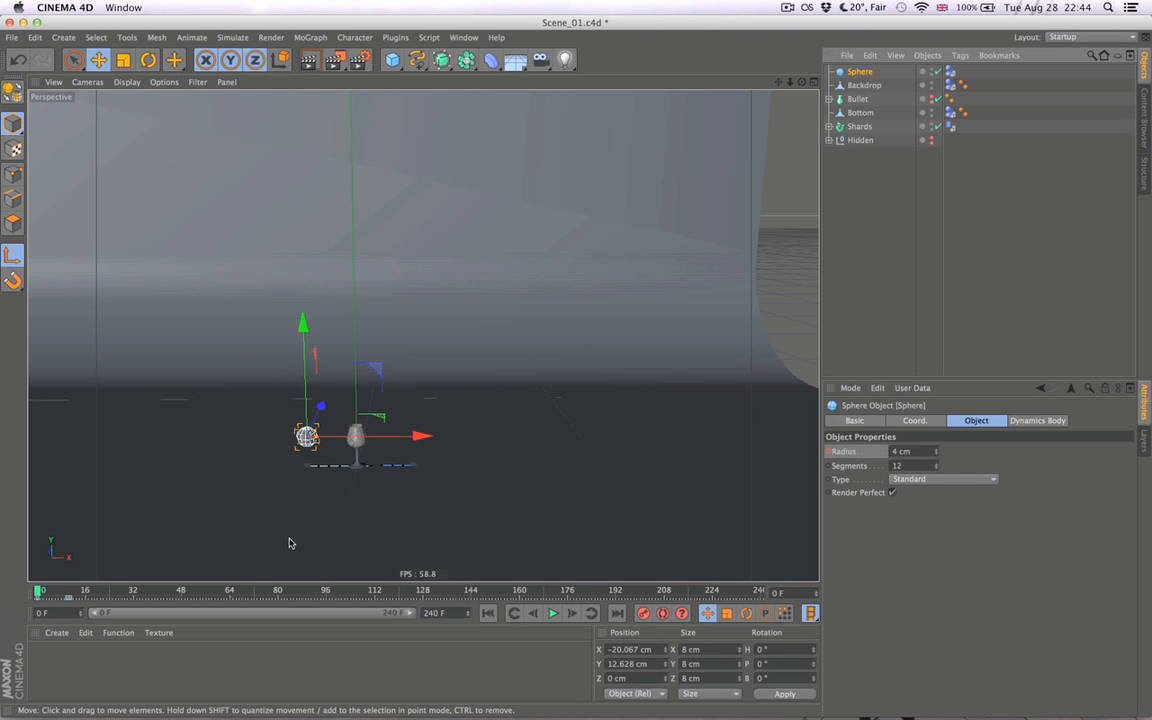
drag(38, 590, 68, 591)
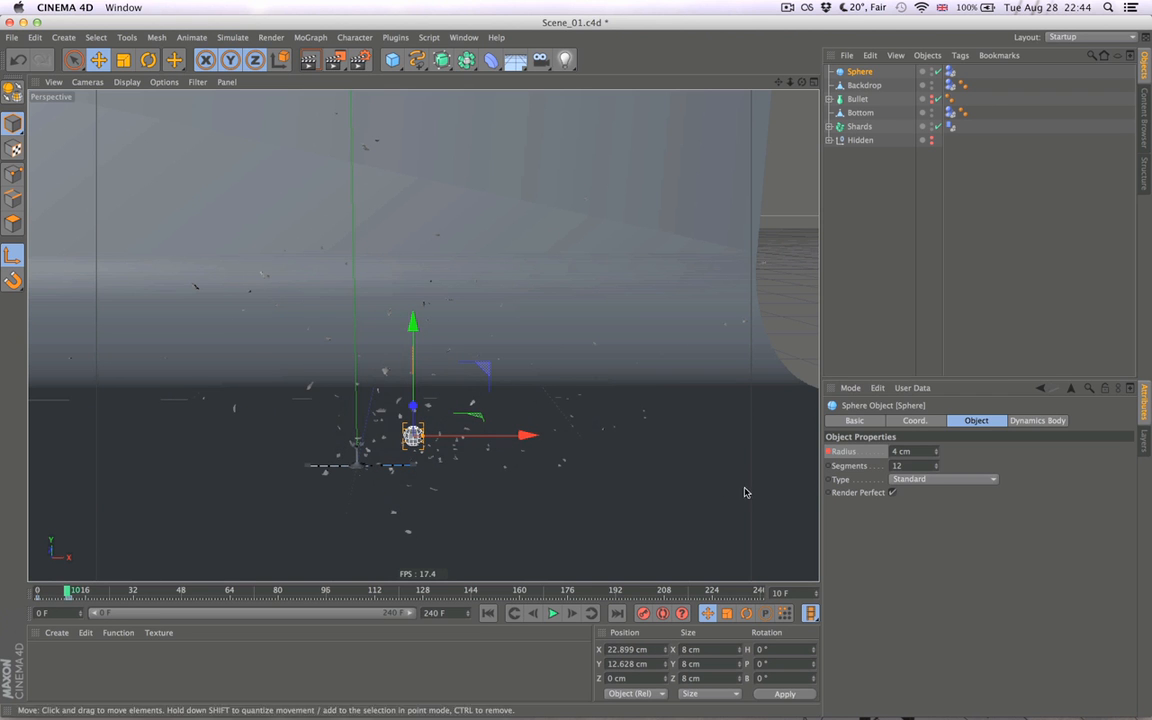
double_click(922, 450)
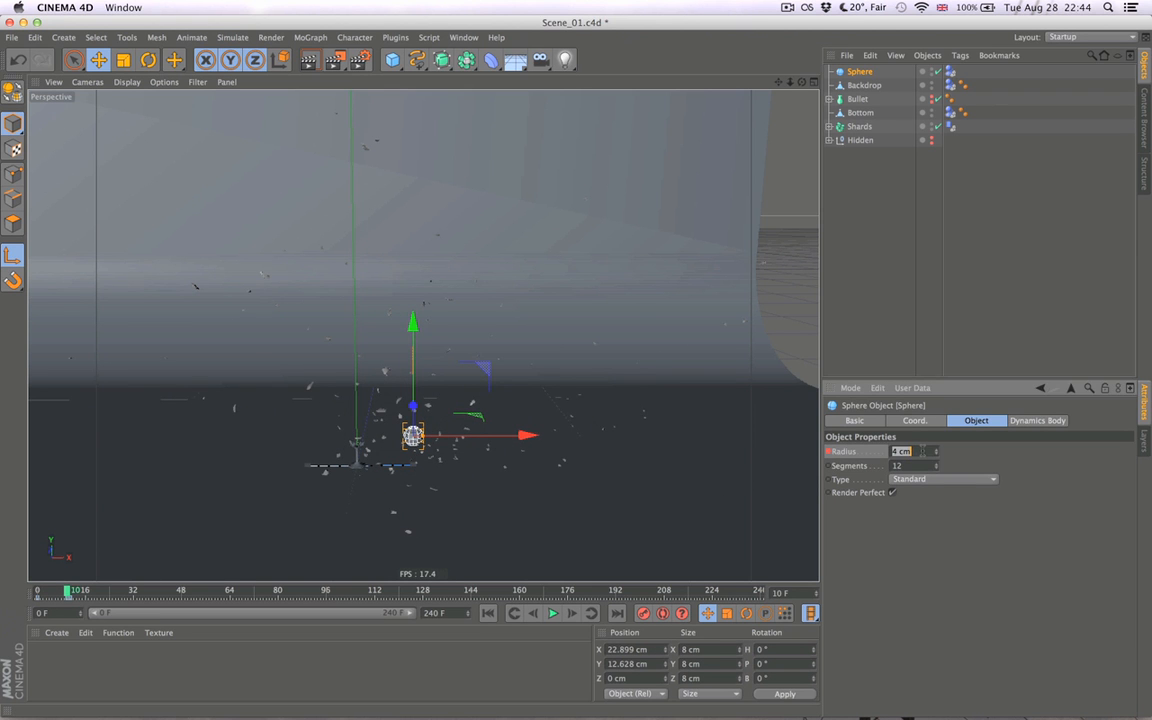
click(46, 596)
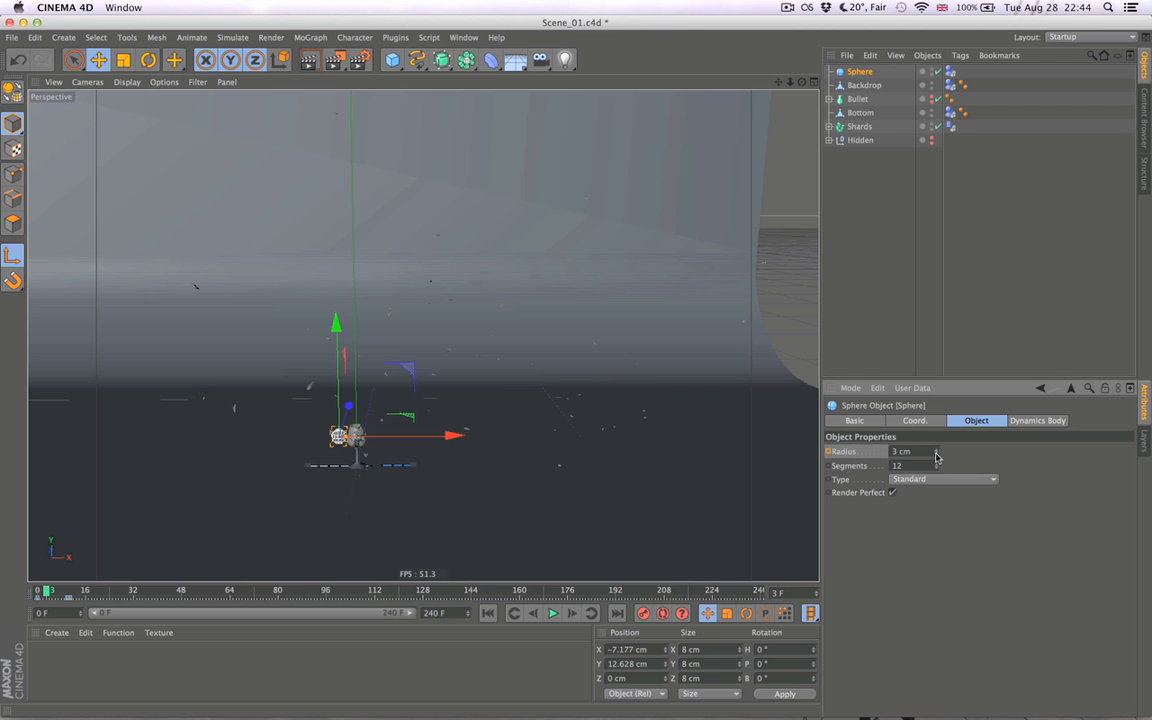
click(54, 591)
- Keyframe the sphere's radius at 3 cm on frame 10 and deselect the sphere
drag(57, 591, 67, 591)
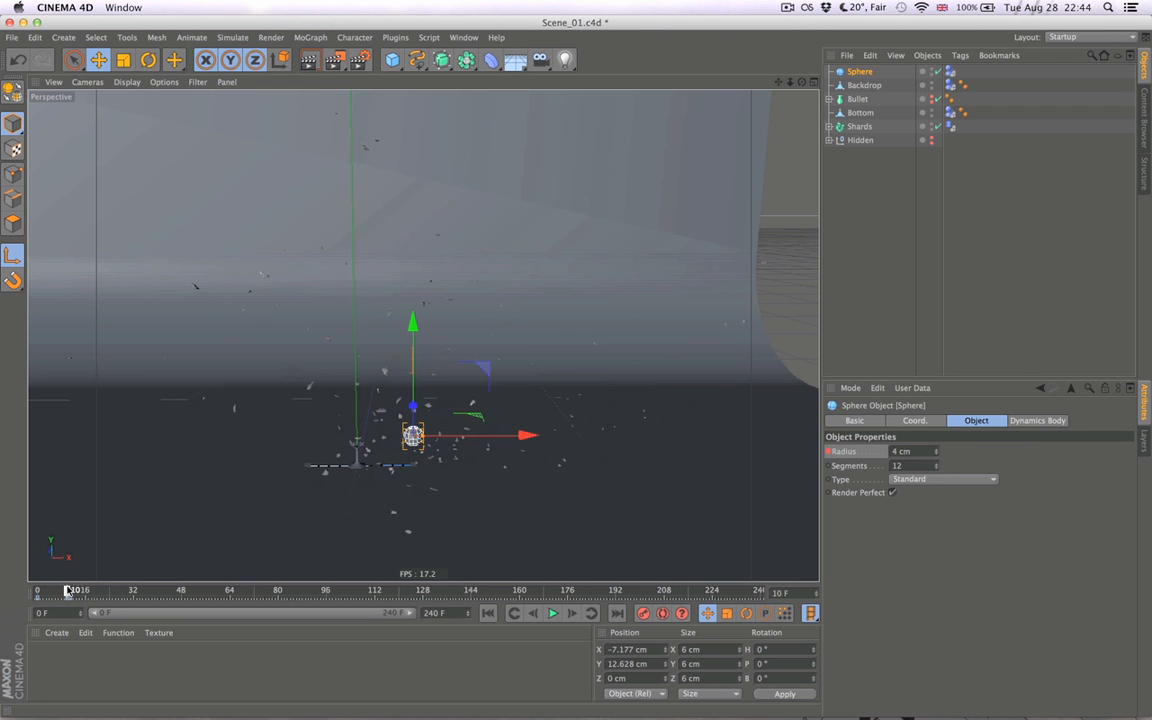
click(901, 451)
text(3)
key(Return)
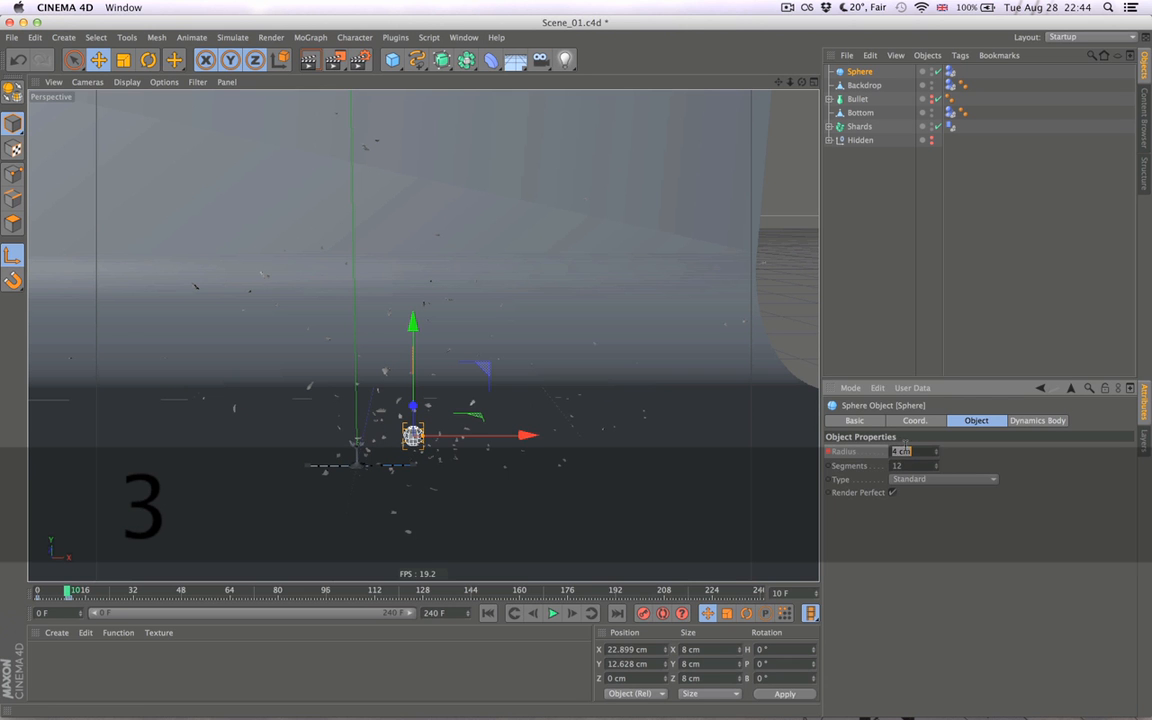
super+click(829, 451)
click(881, 264)
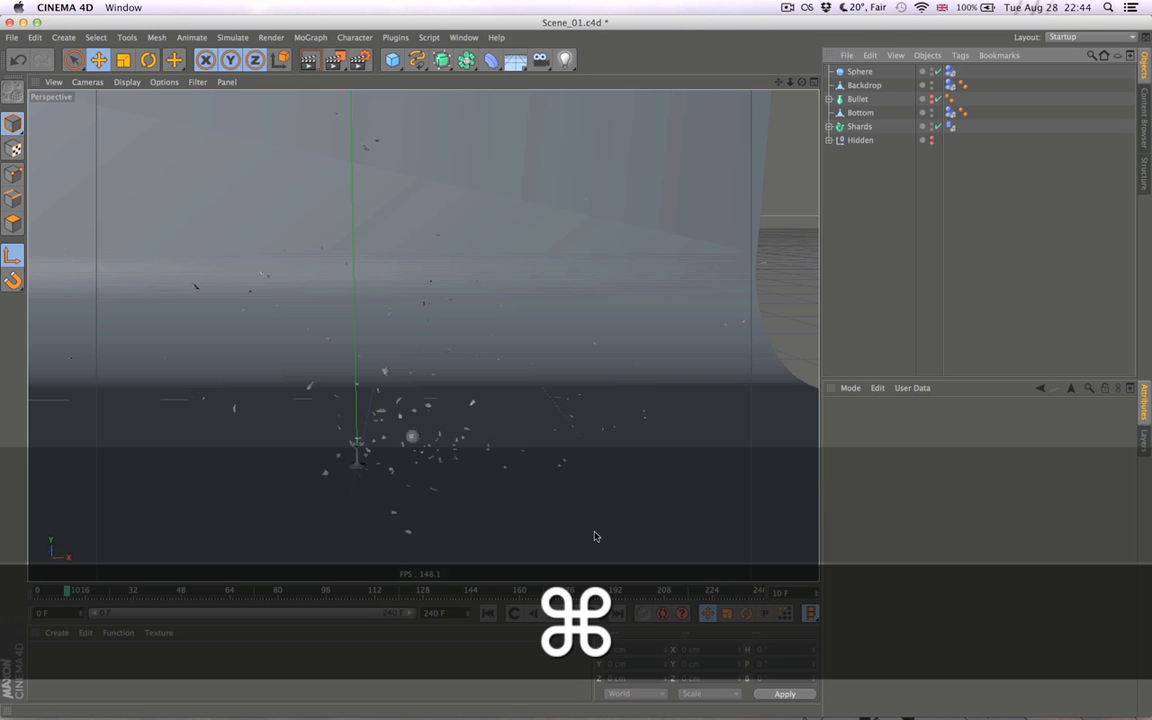
- Preview the smaller sphere's movement, return to frame 0, and rebake the dynamics simulation with a cleared cache
click(488, 613)
click(555, 614)
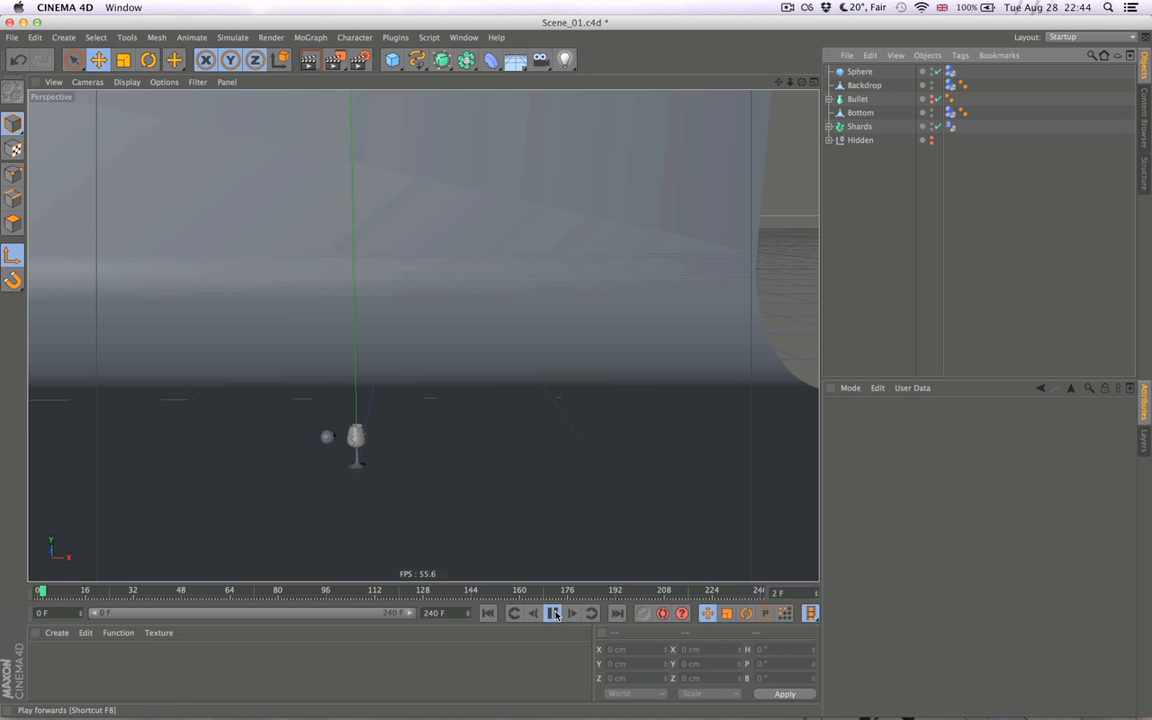
click(492, 614)
key(super+d)
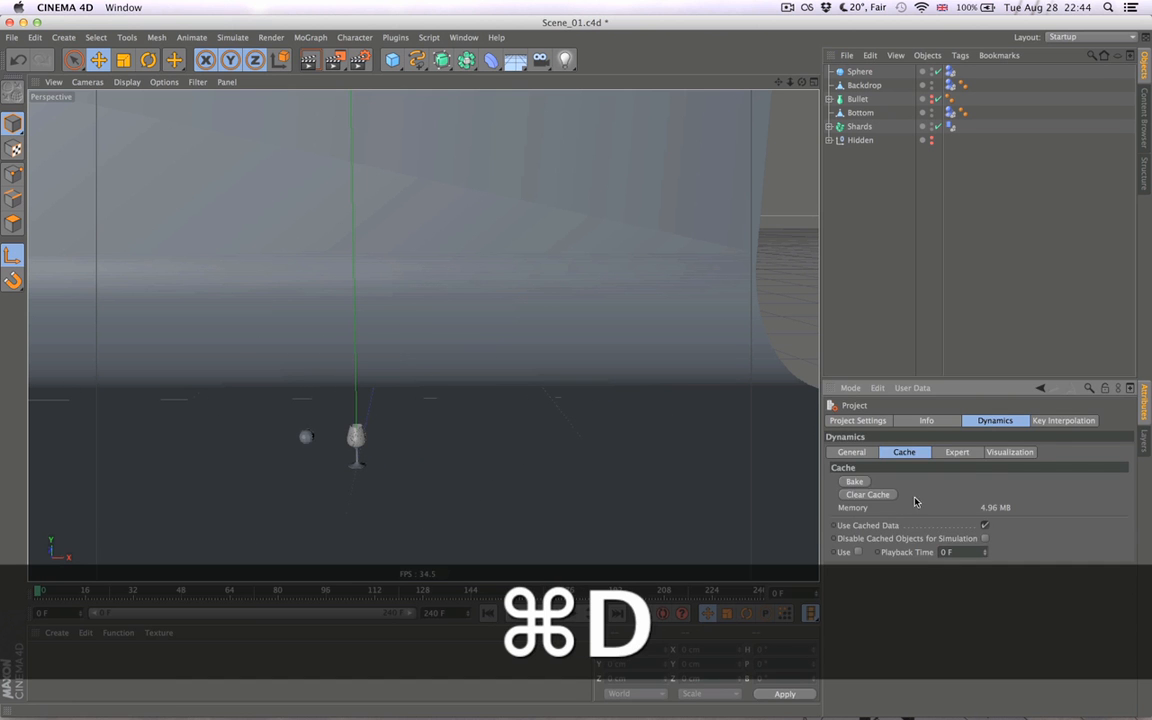
click(855, 481)
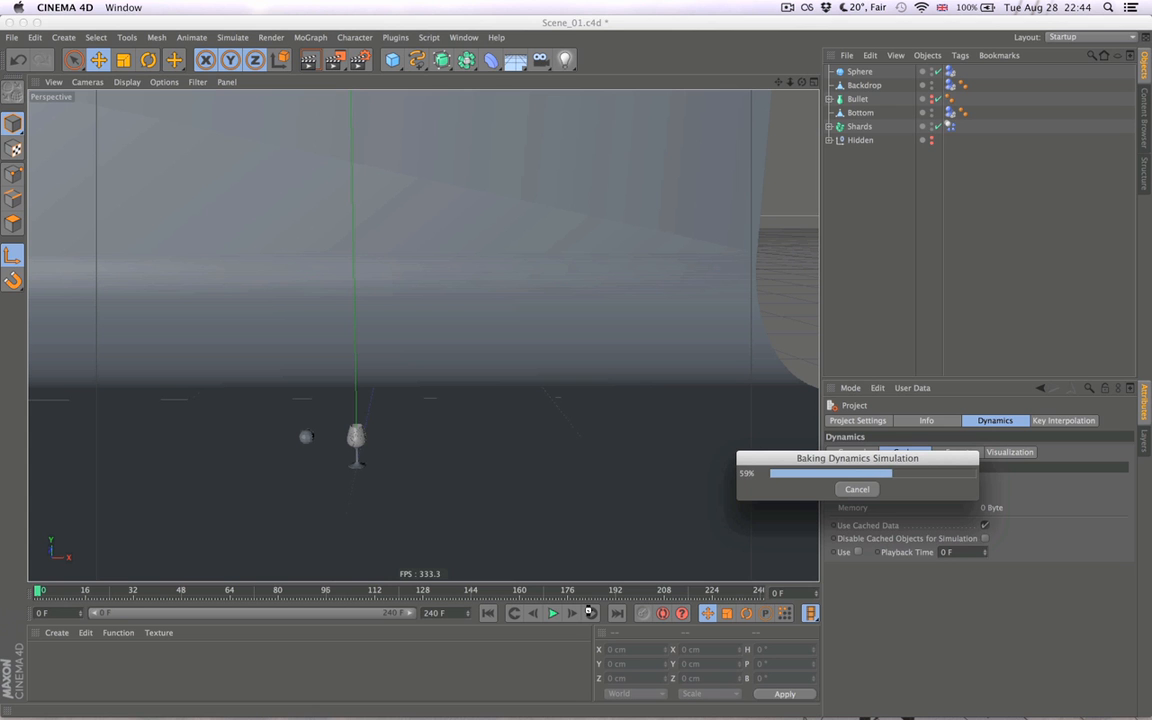
- Play the rebaked shatter with the smaller sphere three times and return to frame 0
click(553, 612)
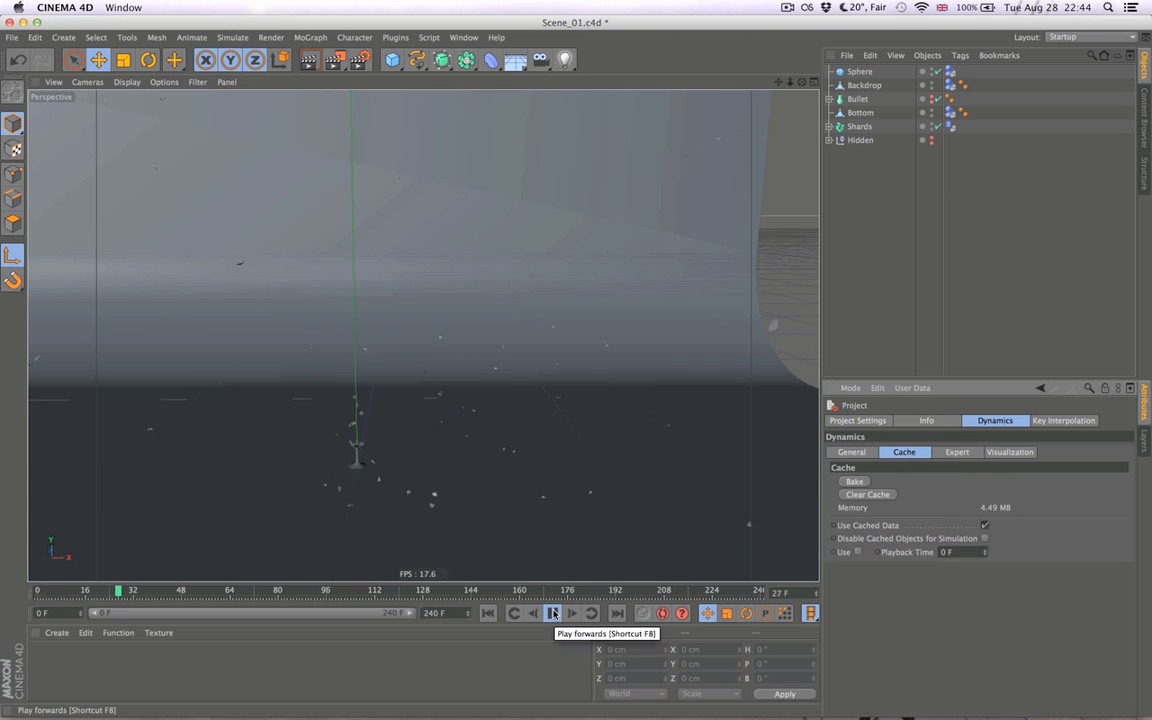
click(488, 612)
click(554, 612)
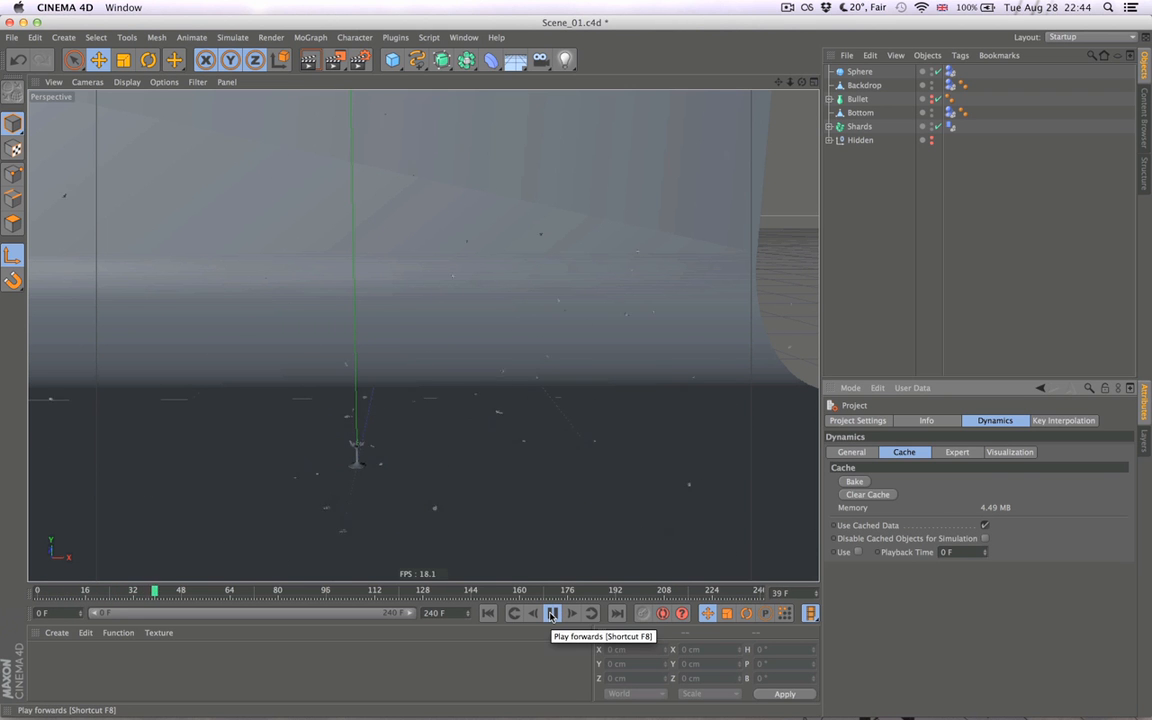
click(551, 615)
click(488, 615)
click(553, 613)
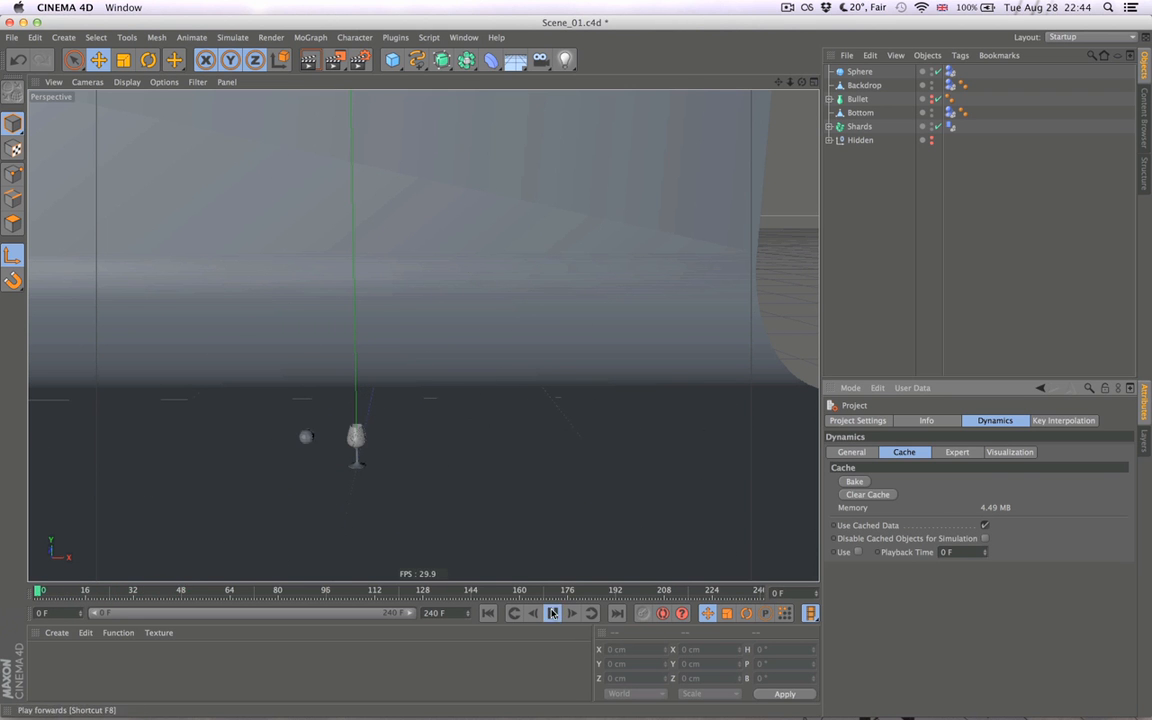
click(553, 613)
click(488, 613)
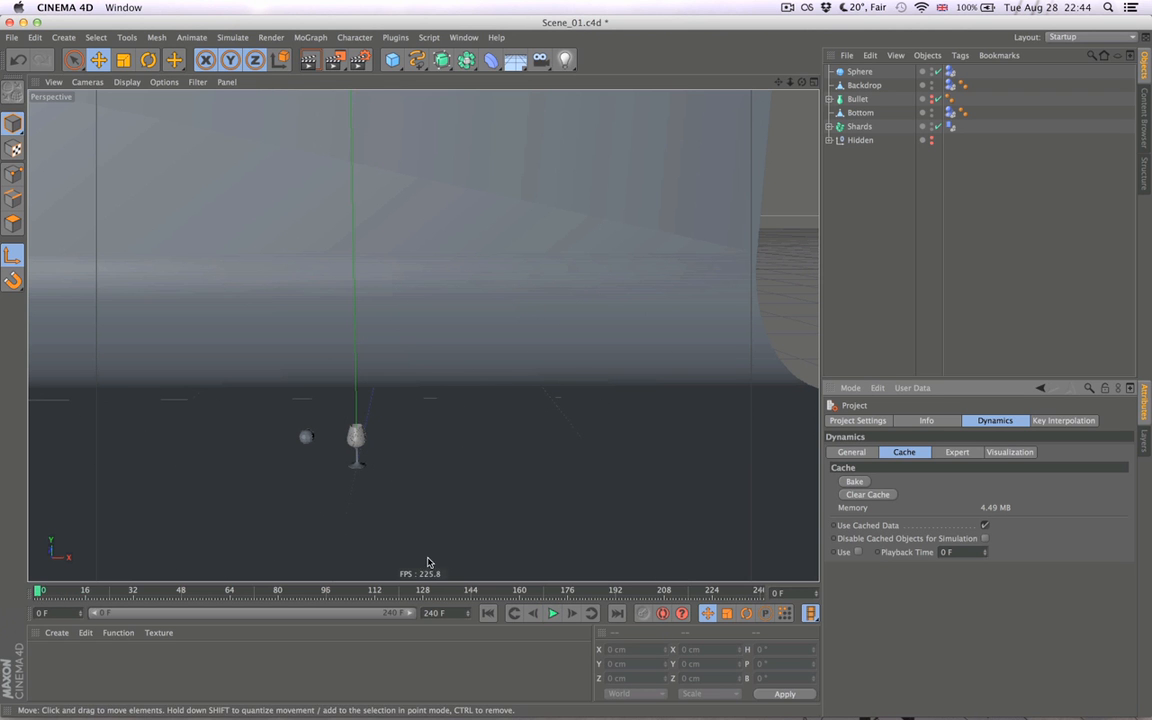
- Keyframe the sphere's radius at 5 cm on frame 10 and deselect the sphere
key(super+d)
click(950, 72)
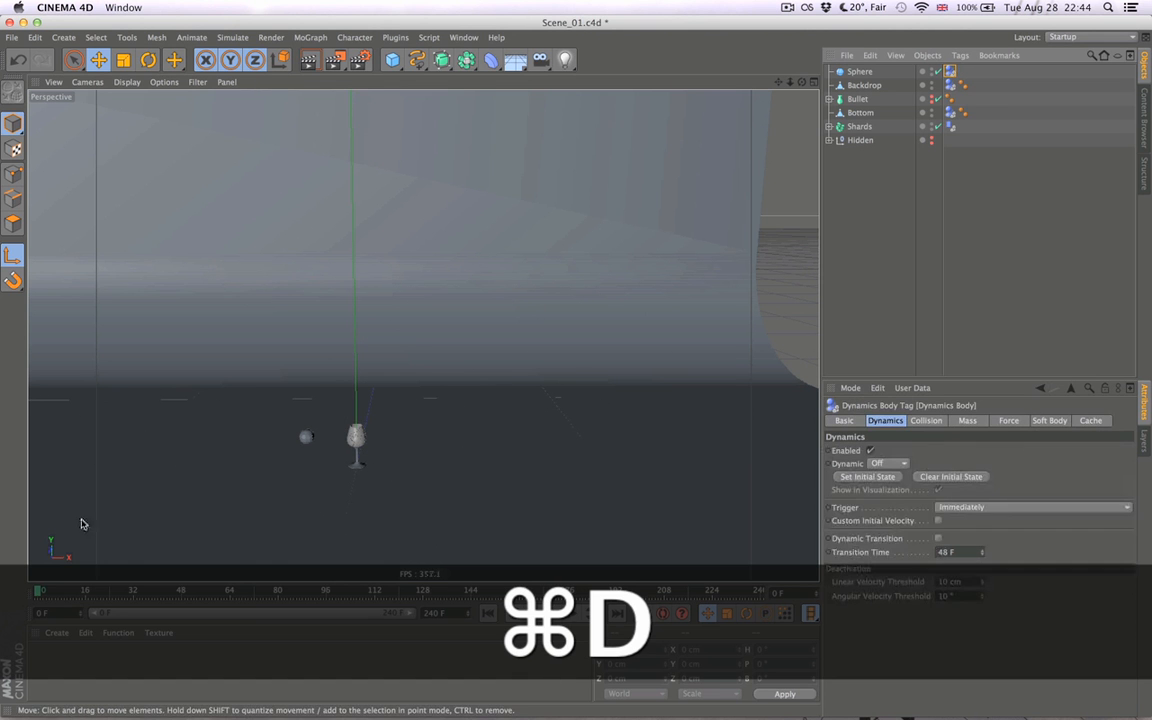
click(864, 73)
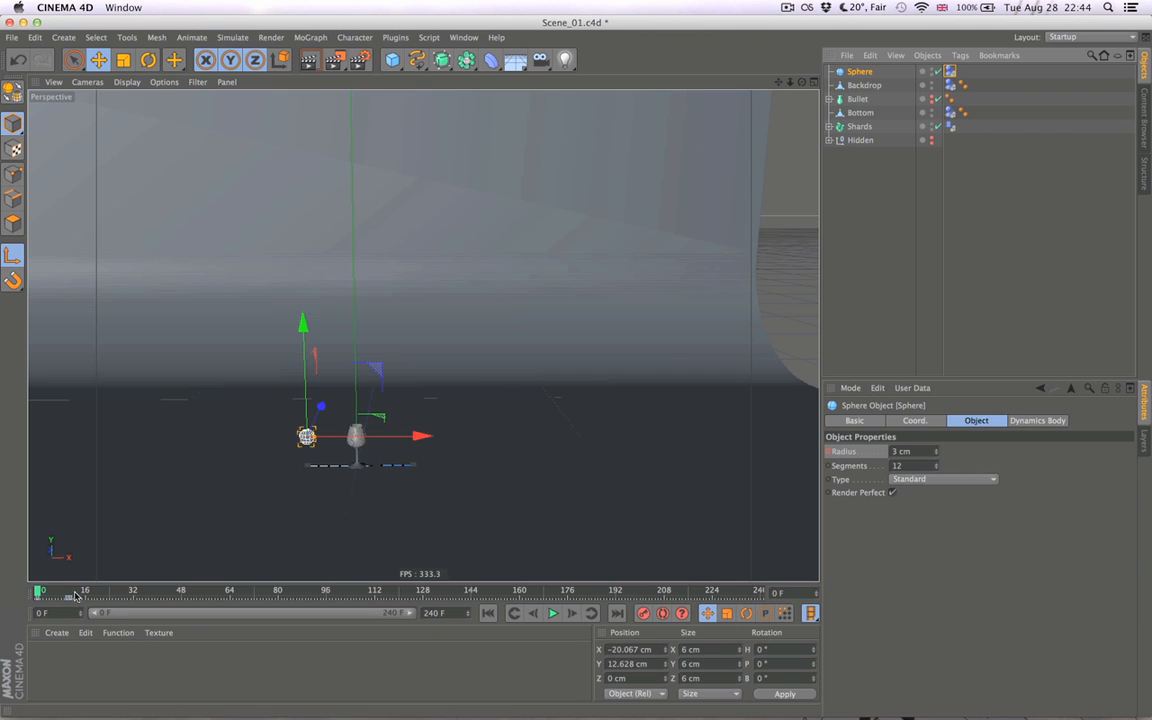
drag(38, 591, 65, 591)
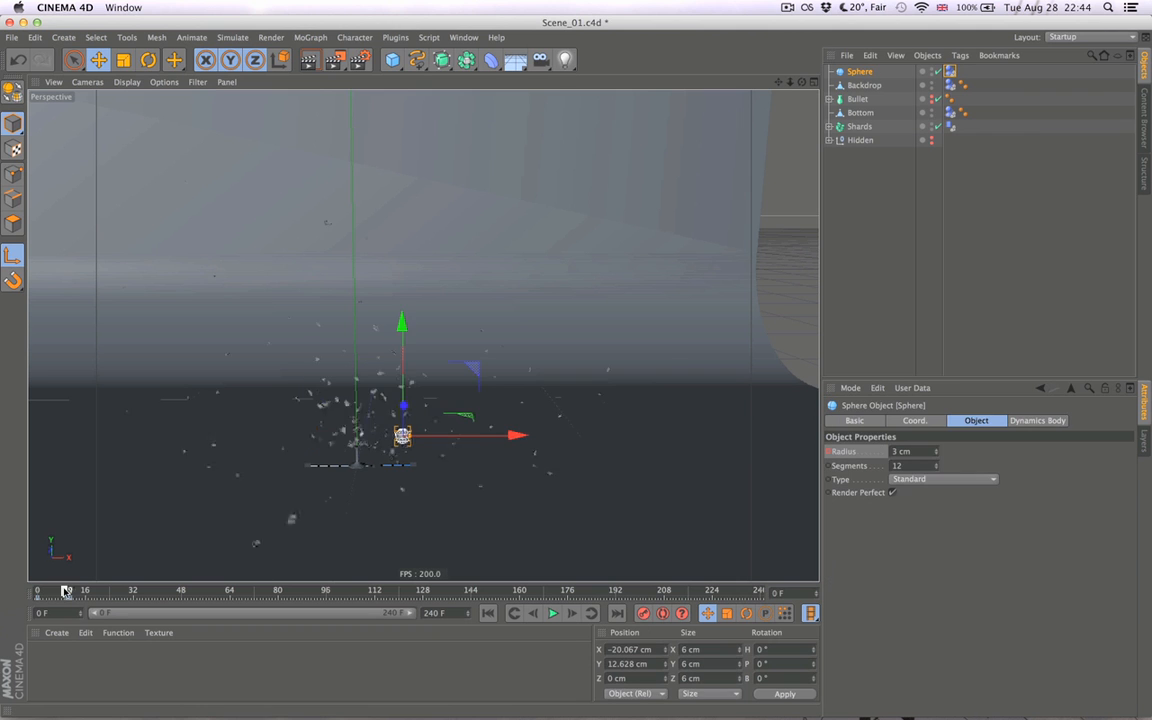
double_click(918, 451)
text($)
drag(918, 452, 878, 456)
text(5)
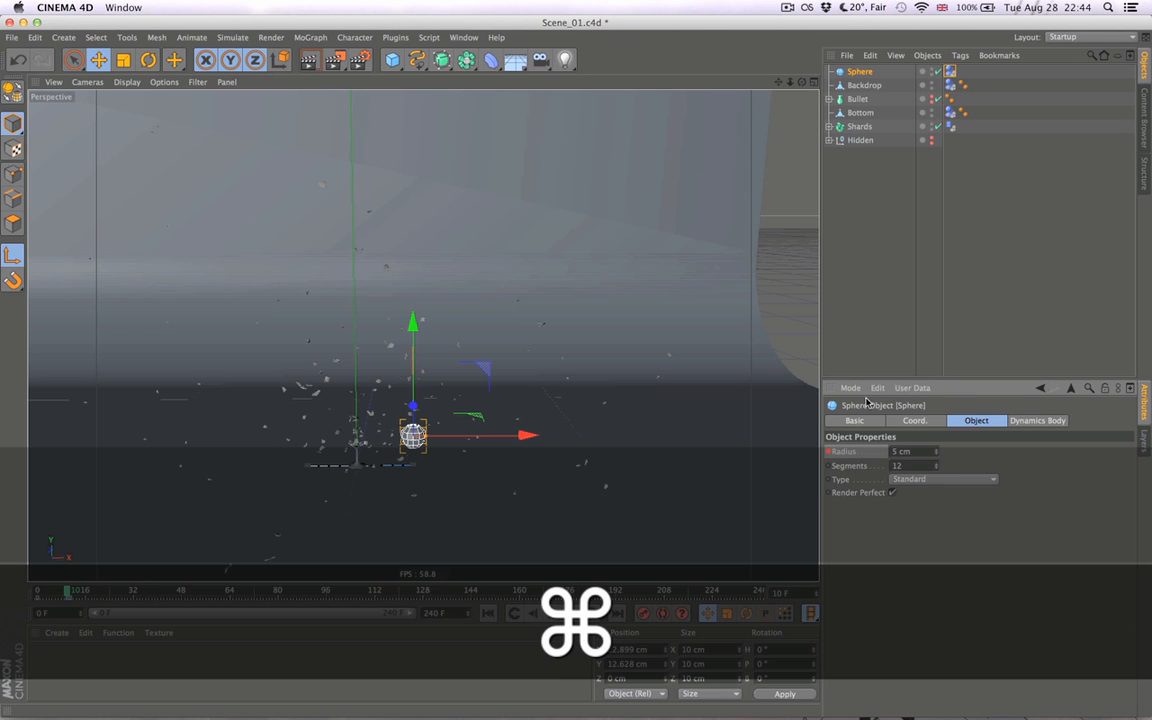
super+click(874, 303)
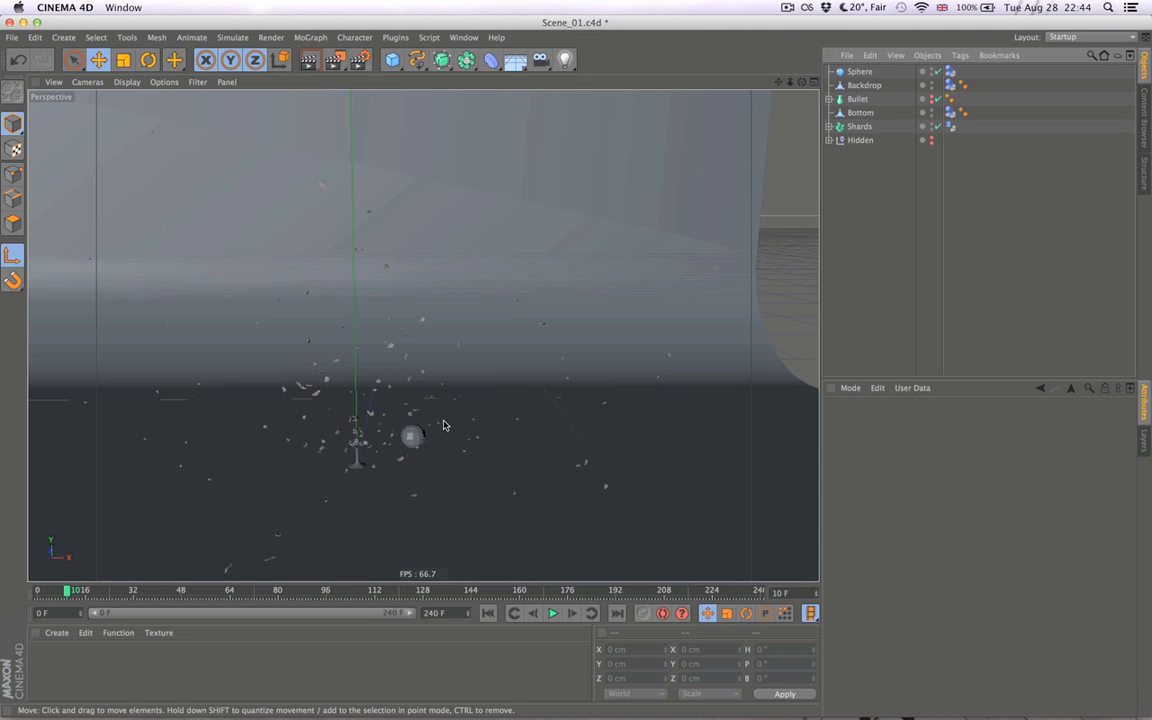
- Return to frame 0, rebake the dynamics simulation and play the shatter with the 5 cm sphere
key(super+d)
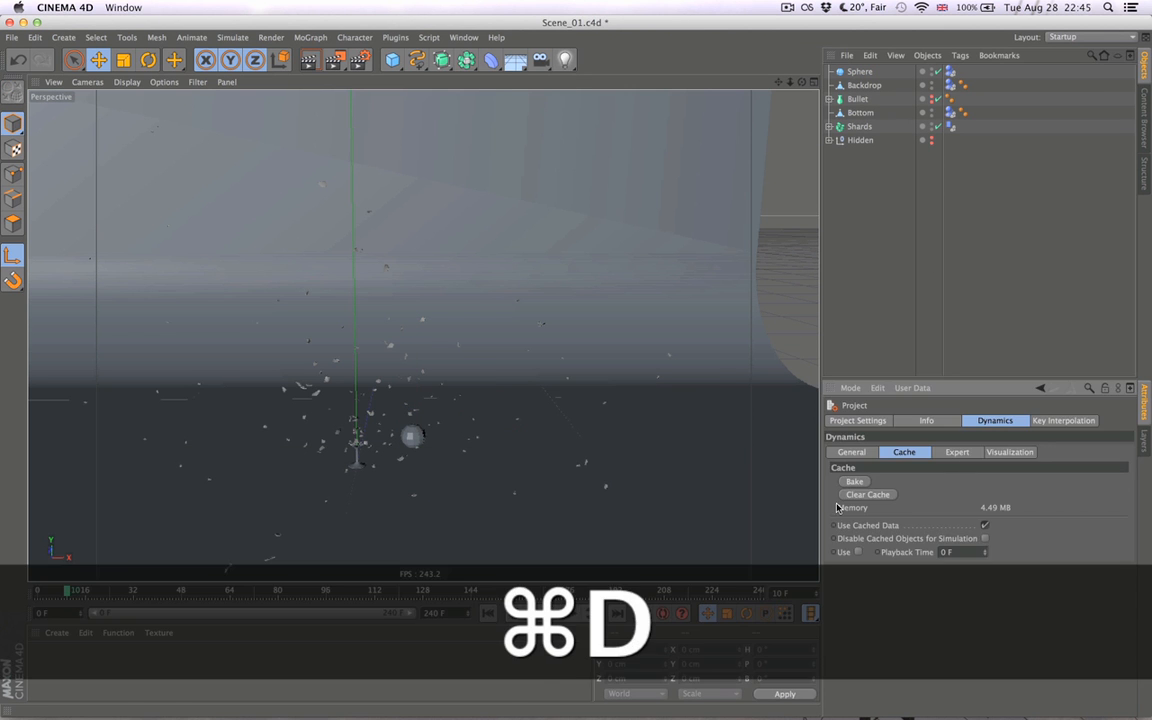
click(487, 614)
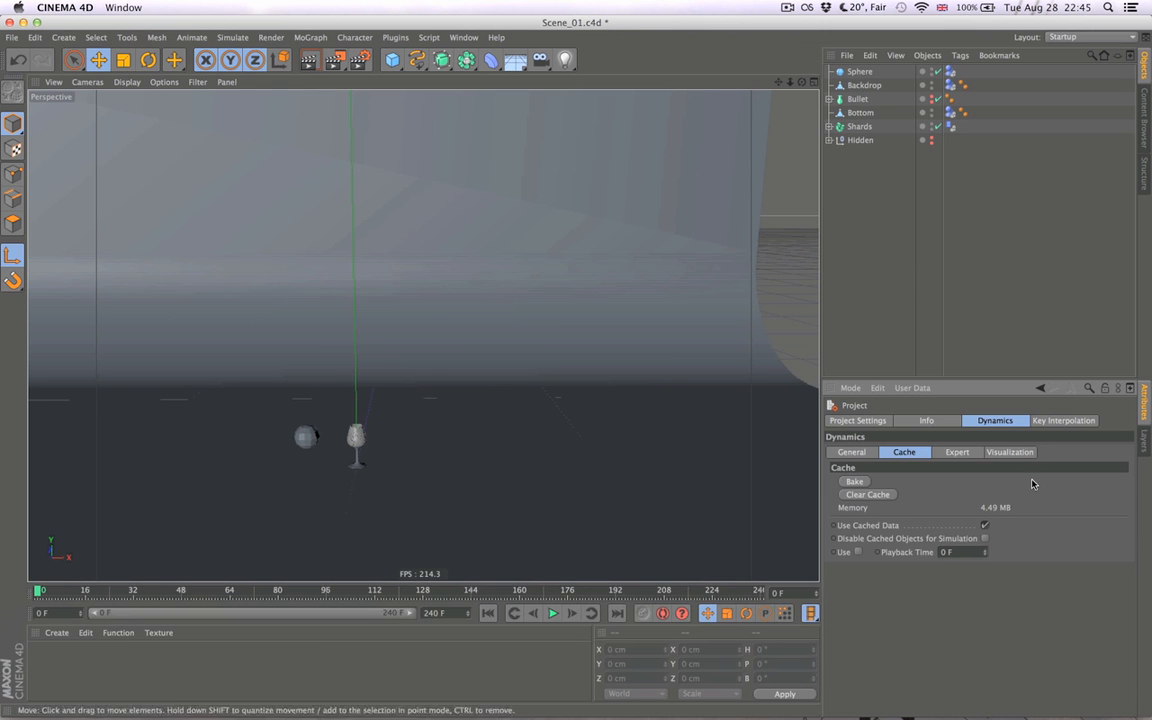
click(855, 483)
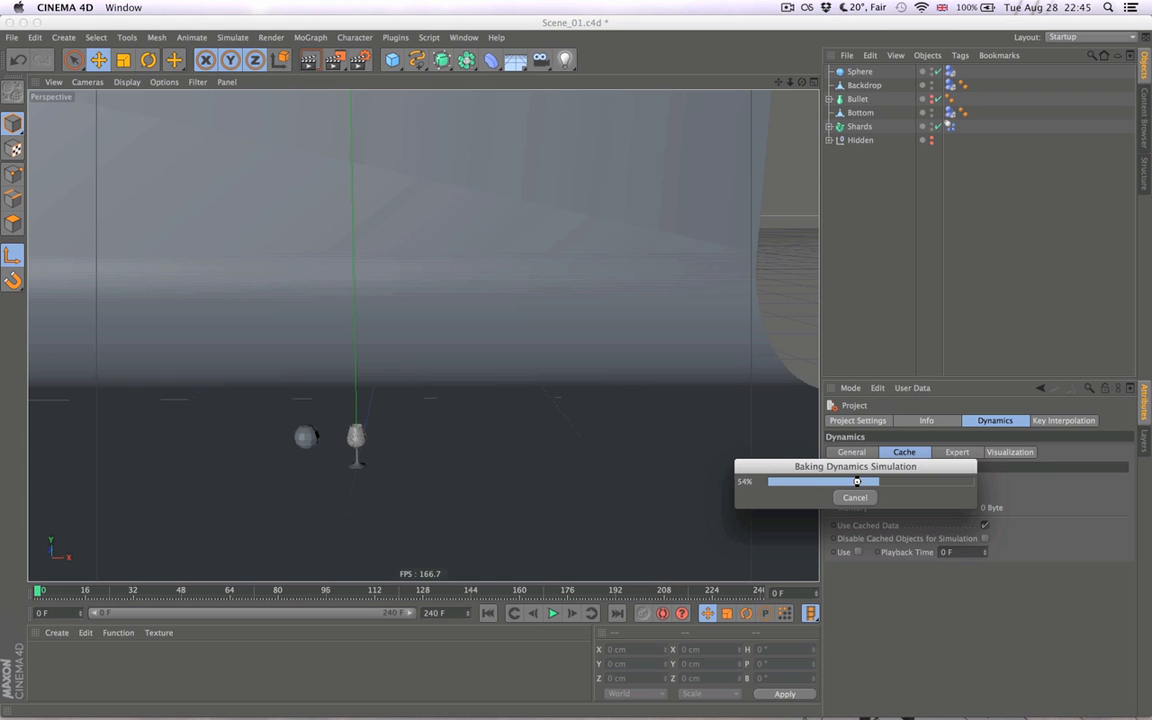
click(552, 613)
click(552, 614)
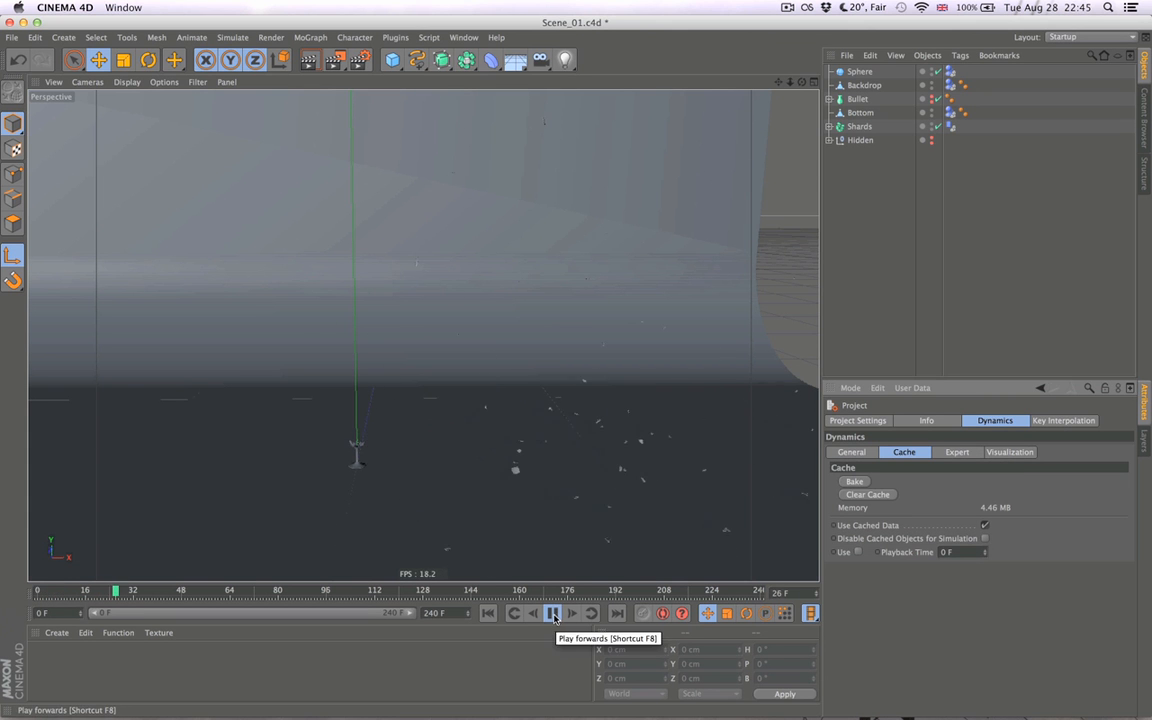
- Hide the sphere in the viewport, play the shatter twice from the start and return to frame 0
alt+click(932, 72)
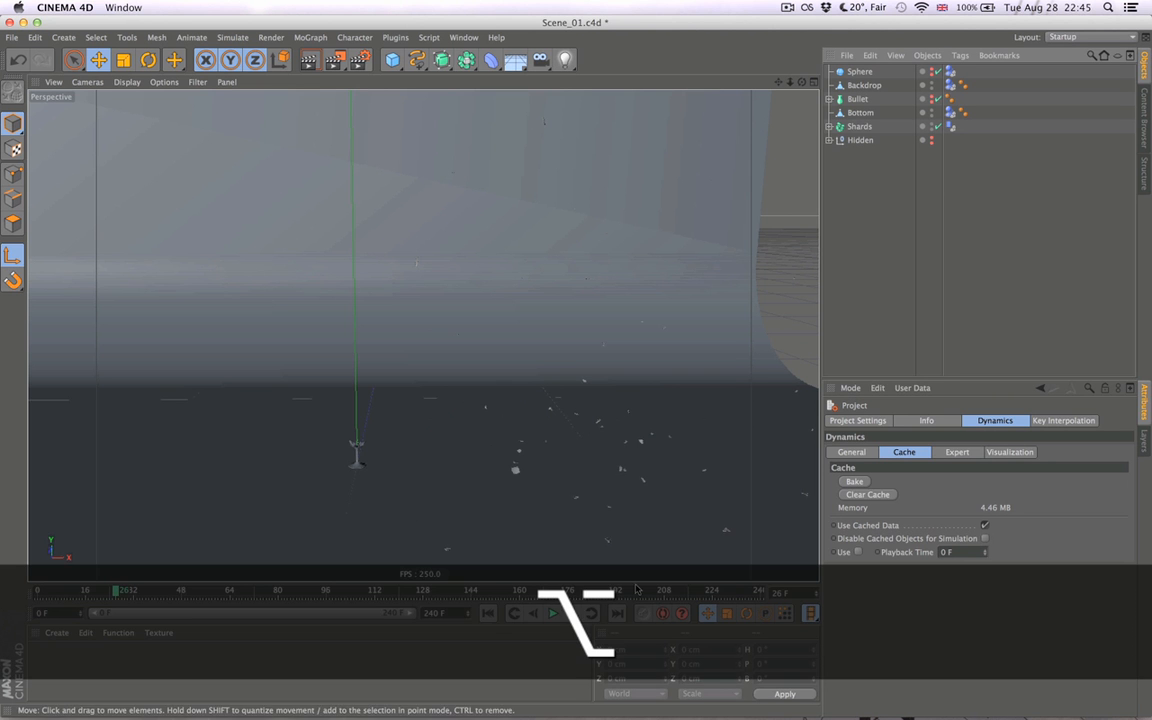
click(489, 613)
click(554, 612)
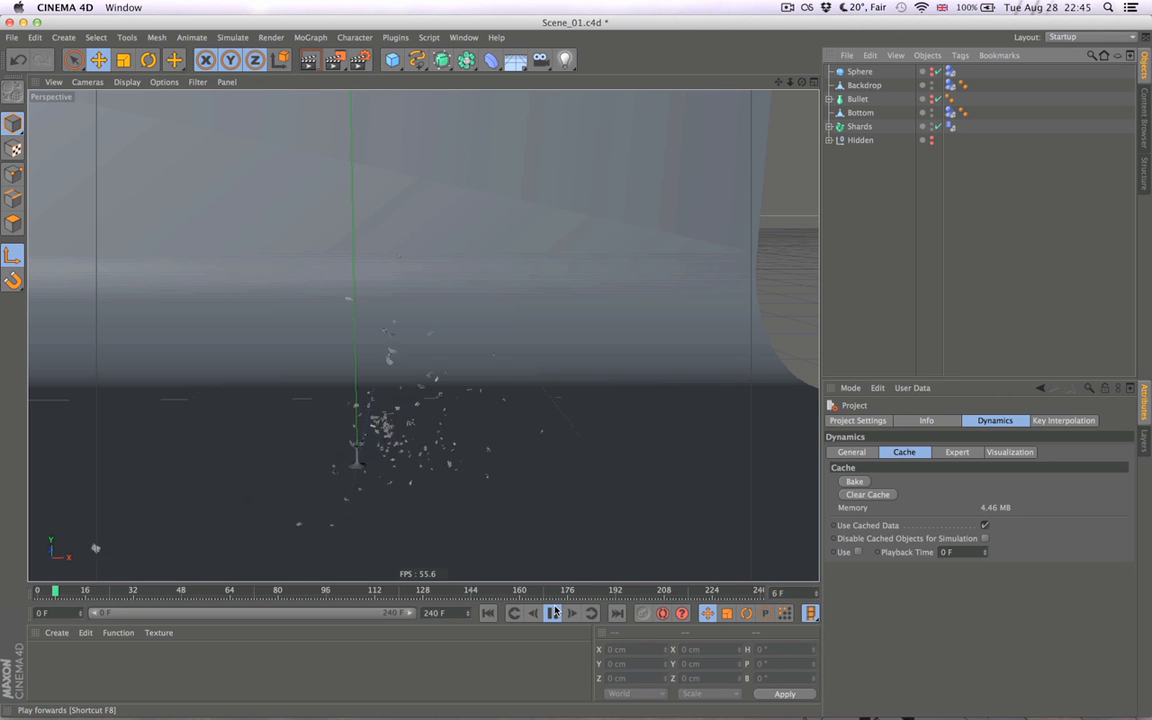
click(552, 613)
click(489, 614)
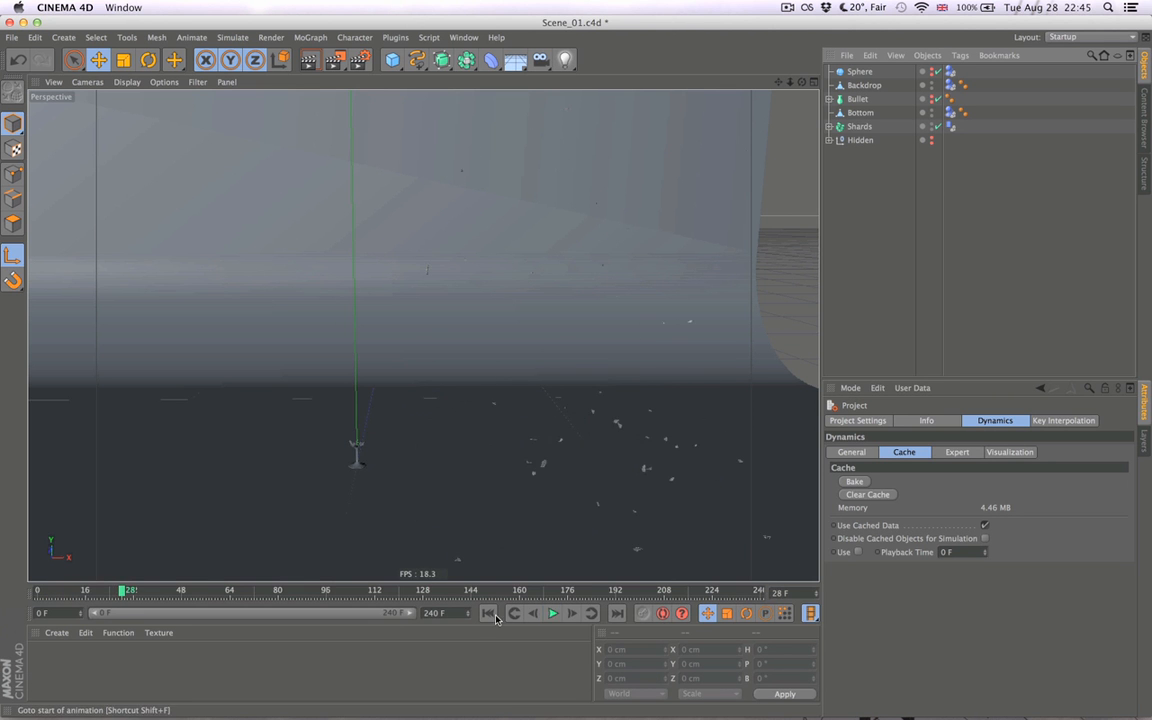
click(556, 612)
click(556, 612)
click(489, 613)
- Keyframe the sphere's radius at 4.5 cm on frame 10 and deselect the sphere
click(861, 75)
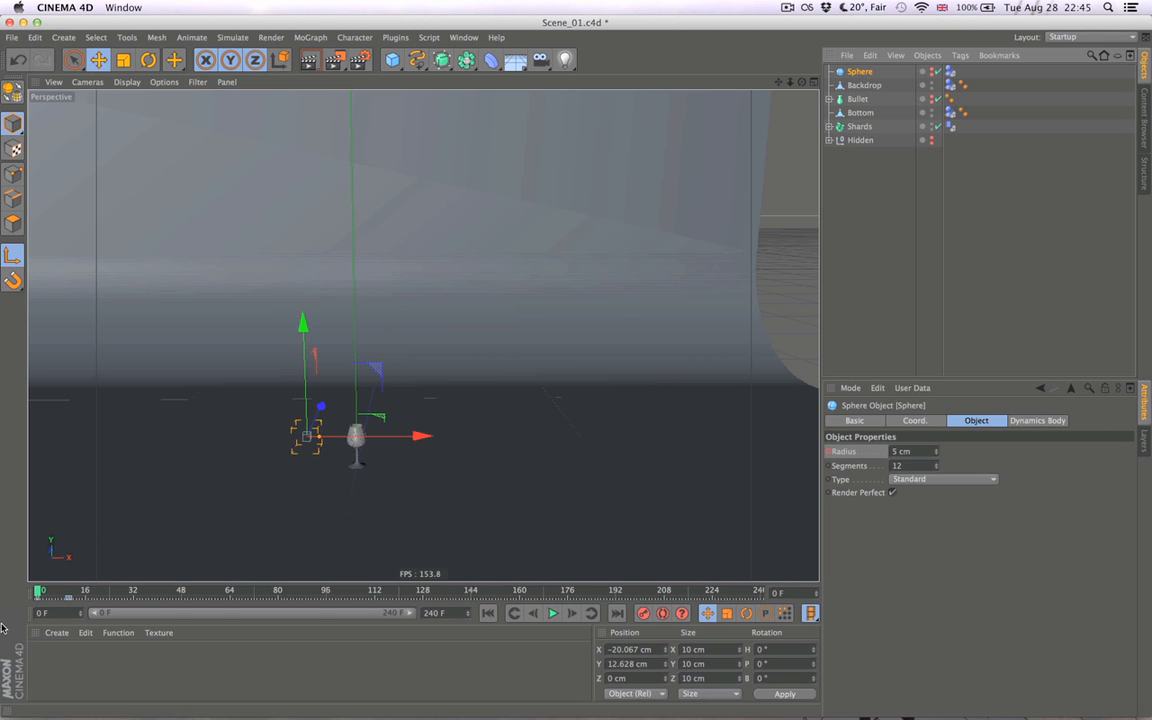
click(67, 590)
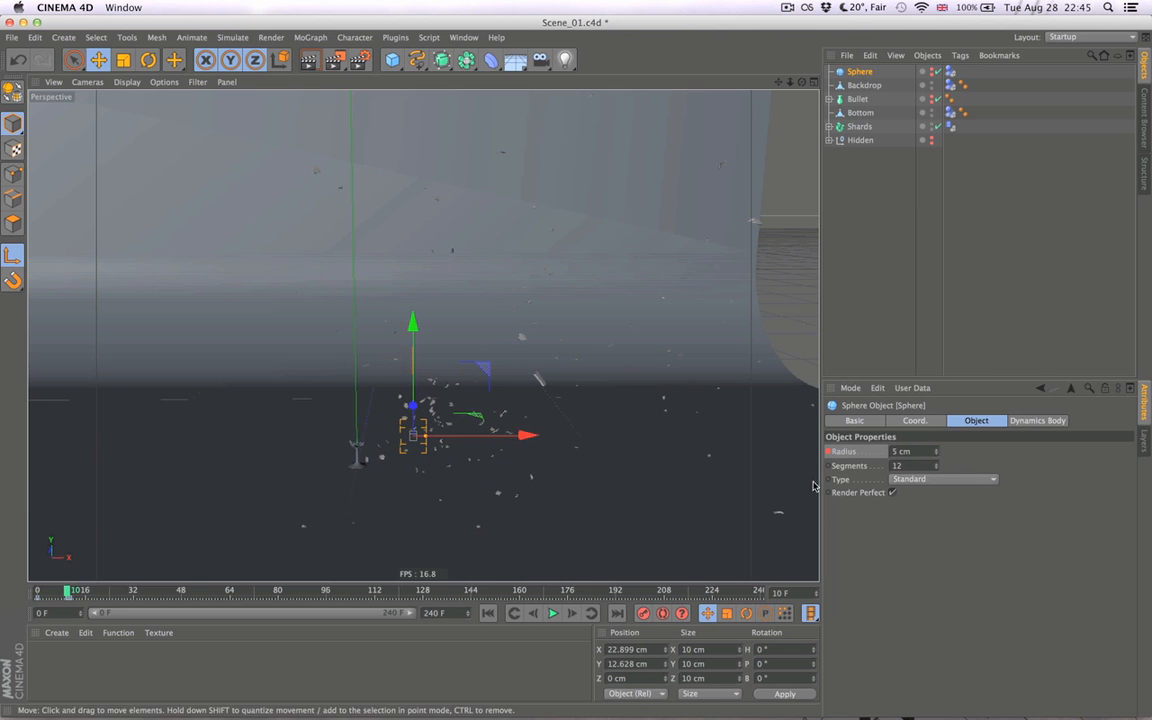
double_click(898, 451)
text(4.5)
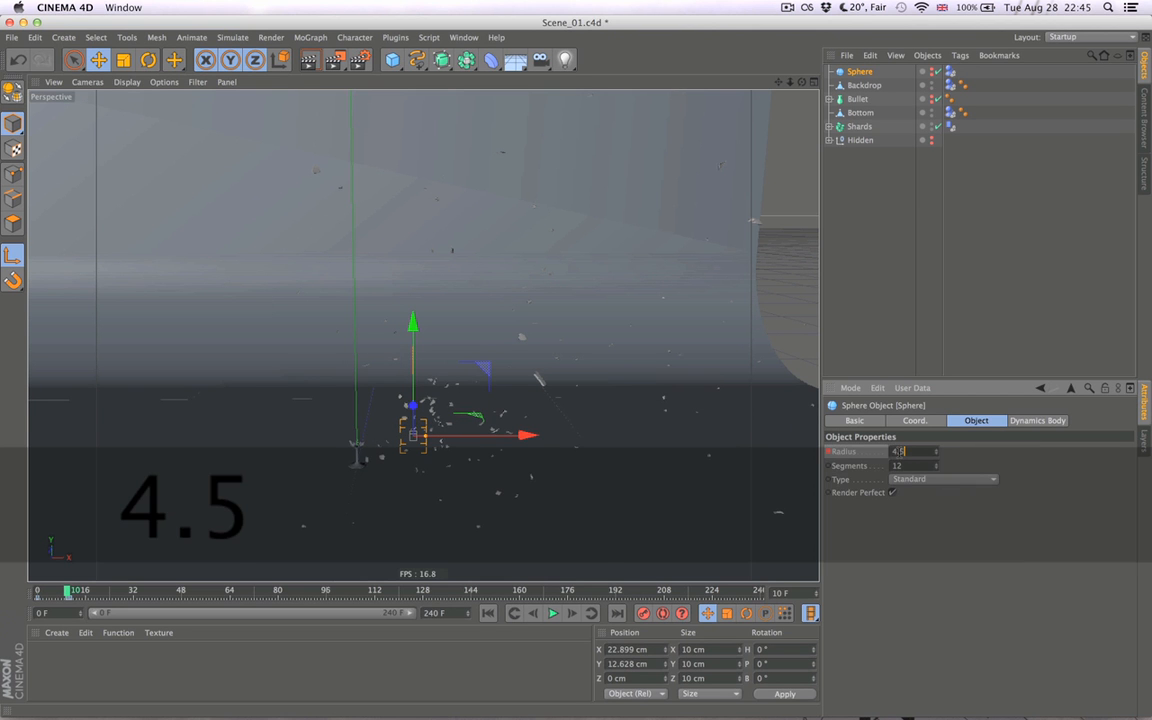
key(Return)
click(864, 327)
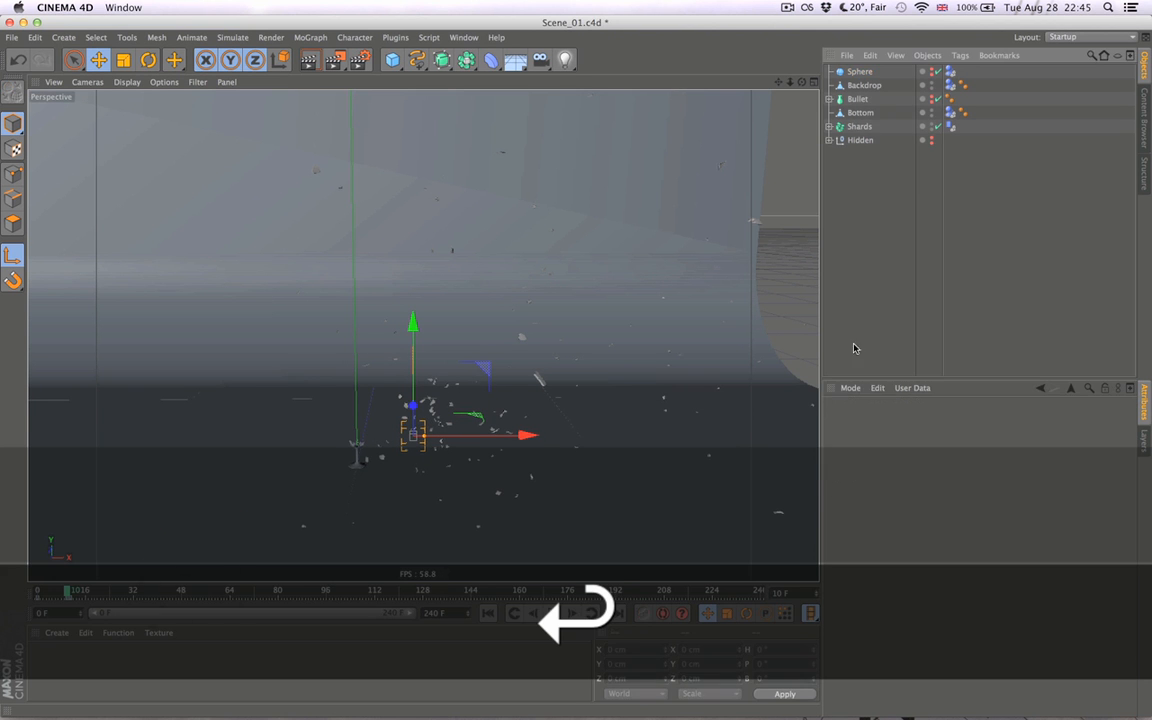
- Rebake the dynamics from frame 0, play the shatter three times and return to the start
key(super+d)
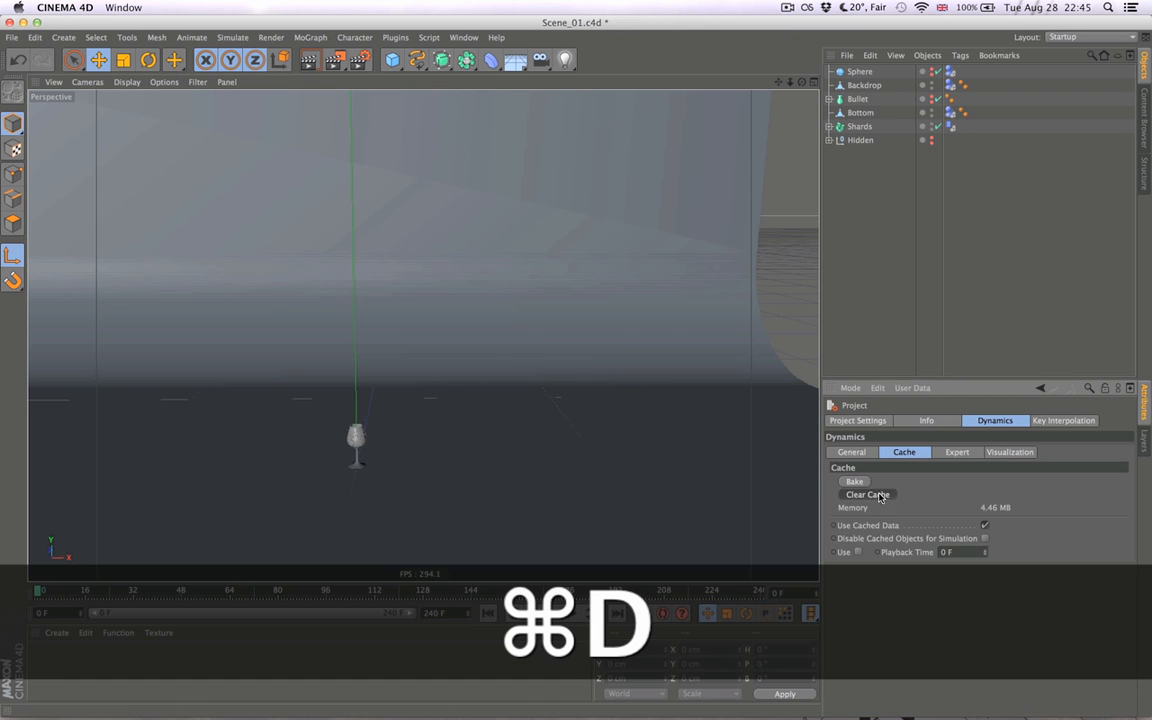
click(857, 481)
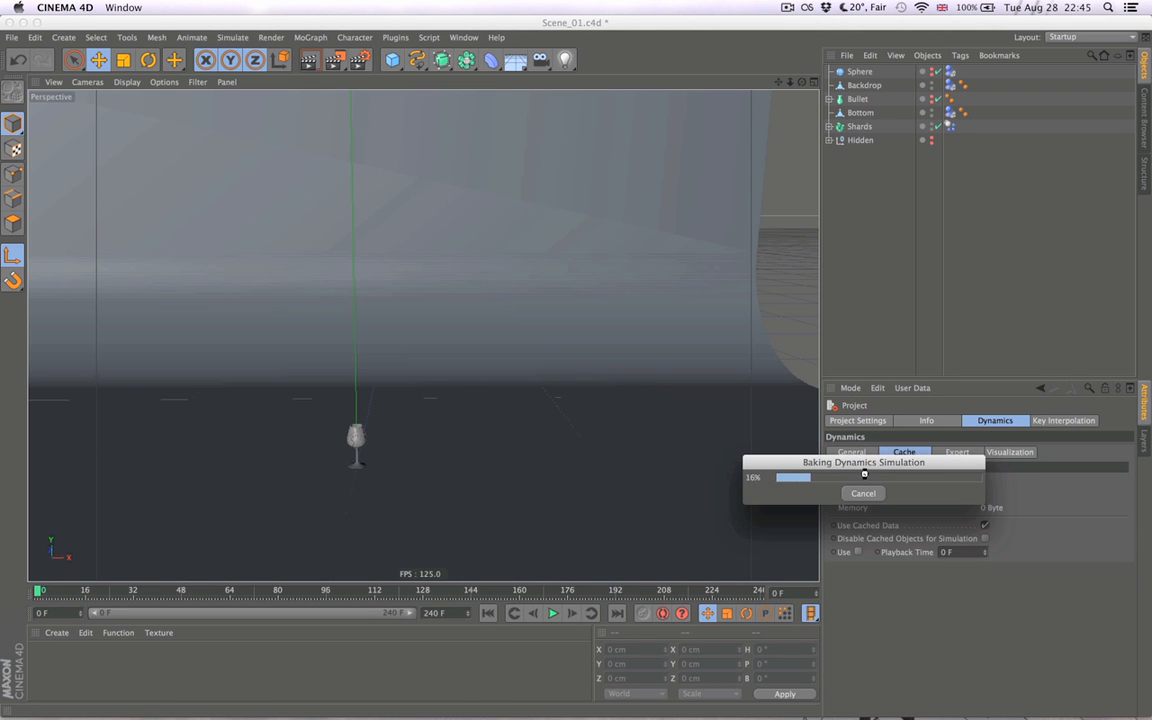
click(551, 613)
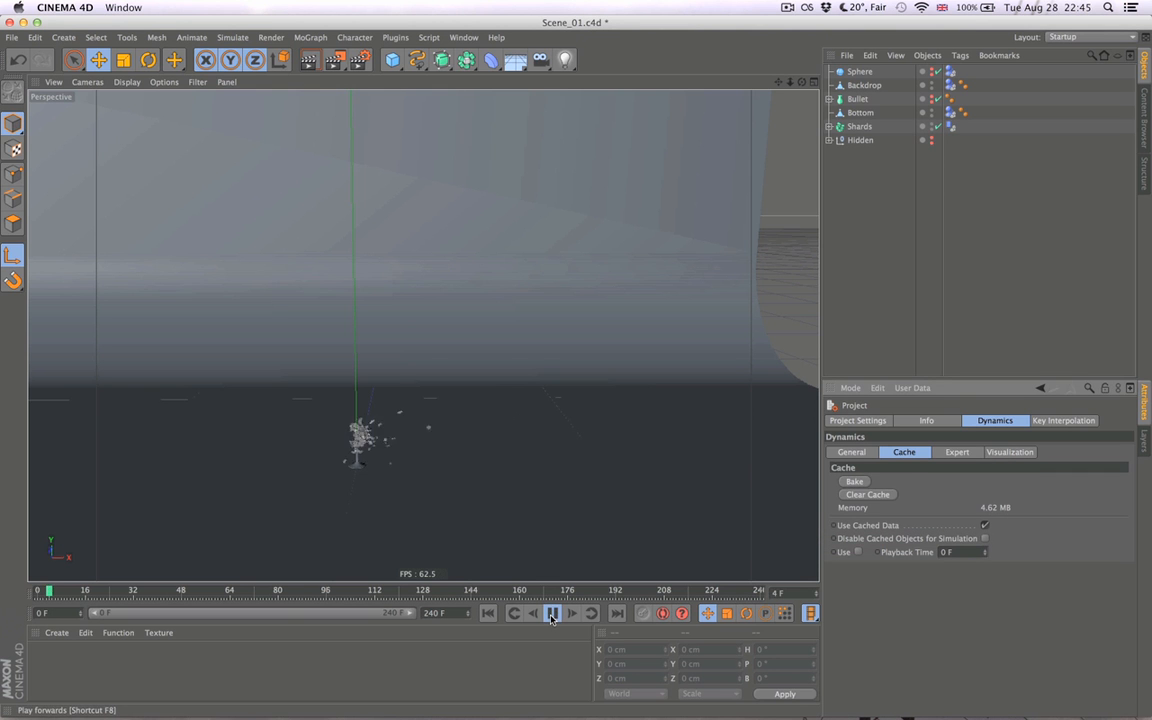
click(493, 615)
click(549, 612)
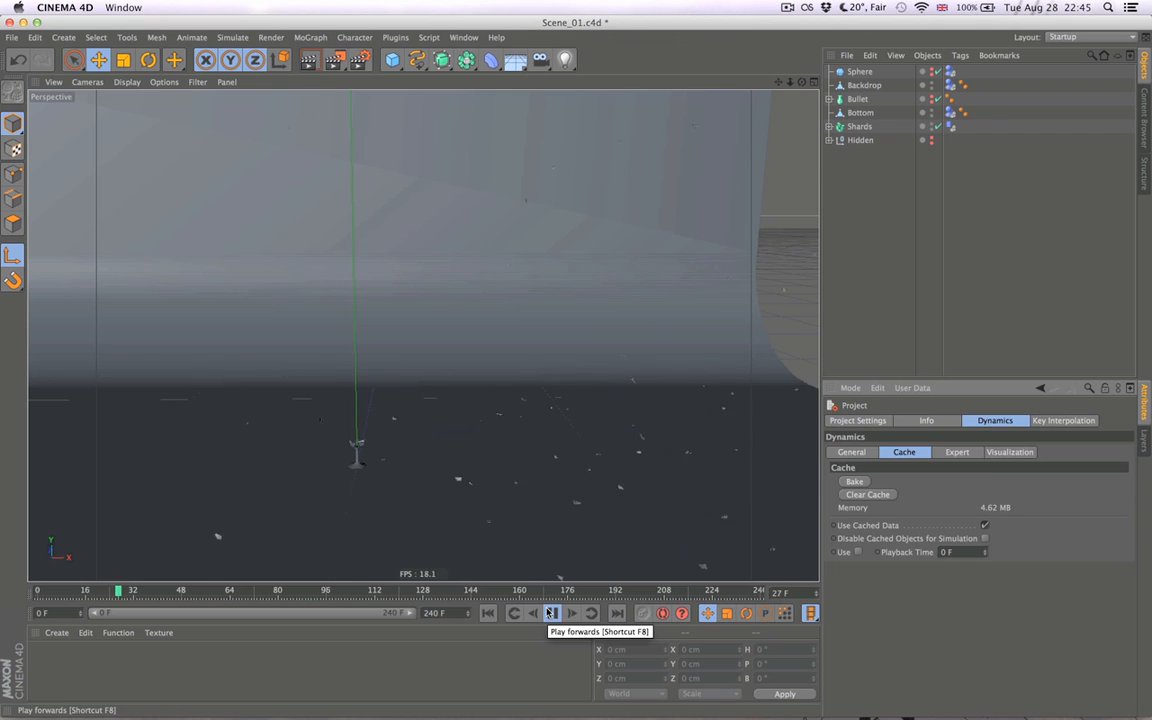
click(549, 613)
click(487, 613)
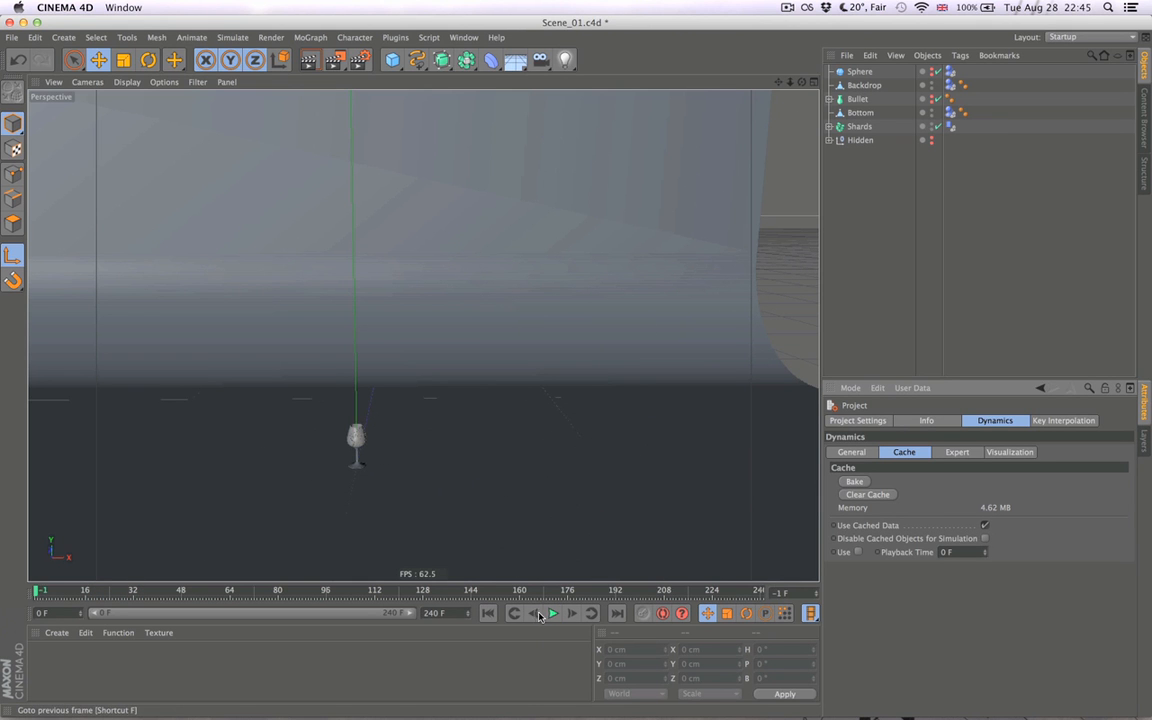
click(553, 613)
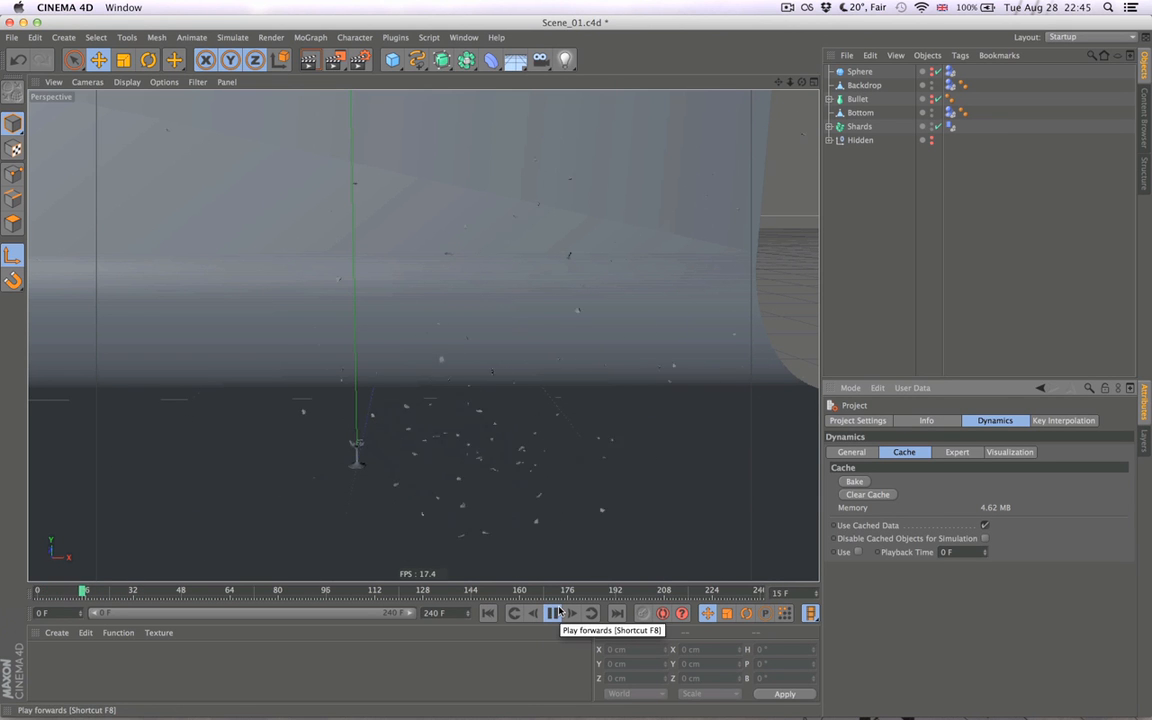
click(553, 613)
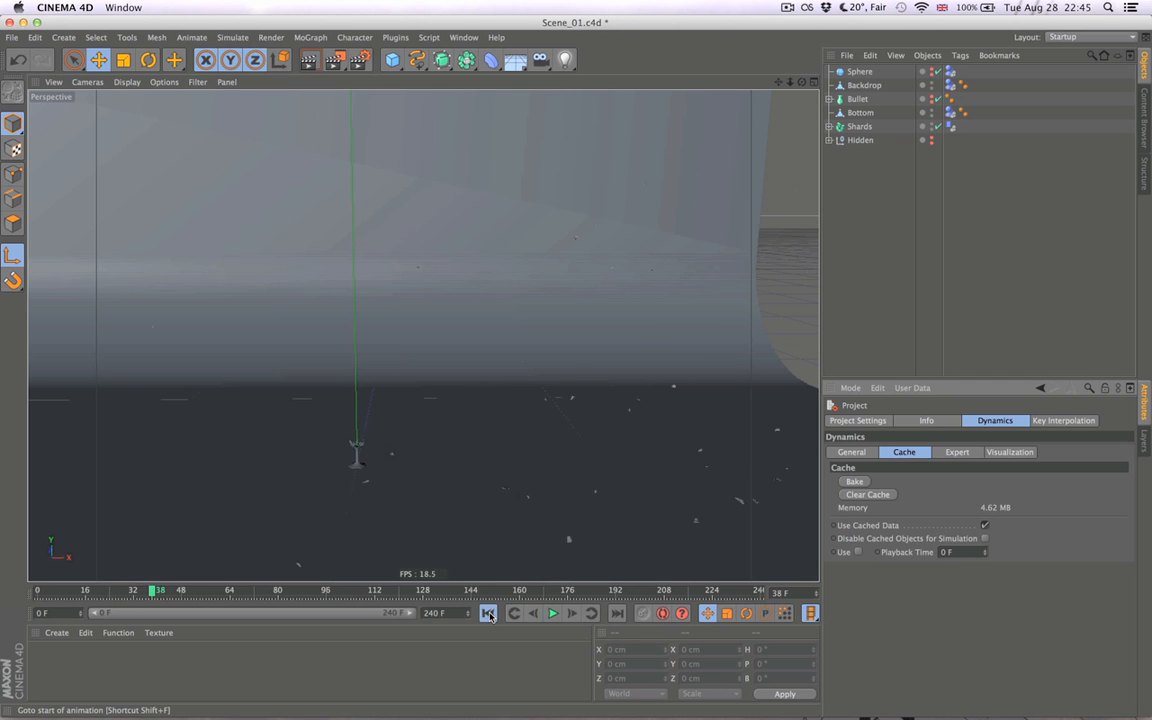
click(488, 613)
- Set the collision bounce to 40% and friction to 10% on the dynamics tags of Backdrop, Bottom and Shards together
super+click(954, 111)
super+click(952, 85)
super+click(951, 72)
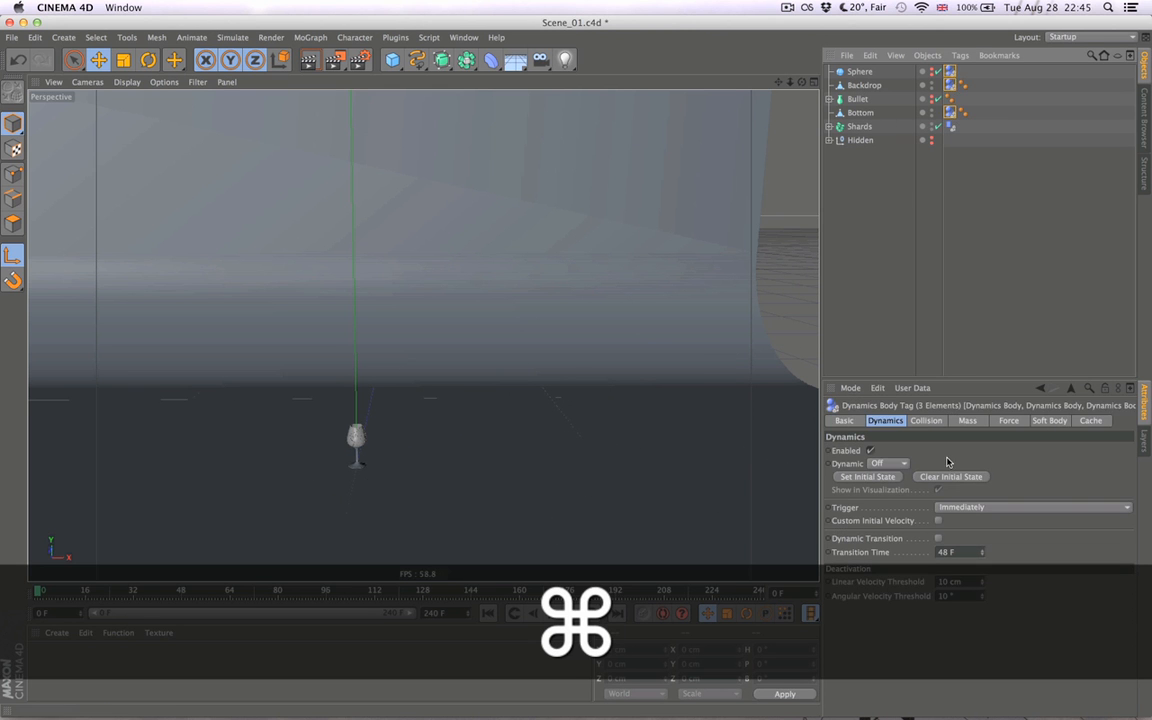
click(927, 421)
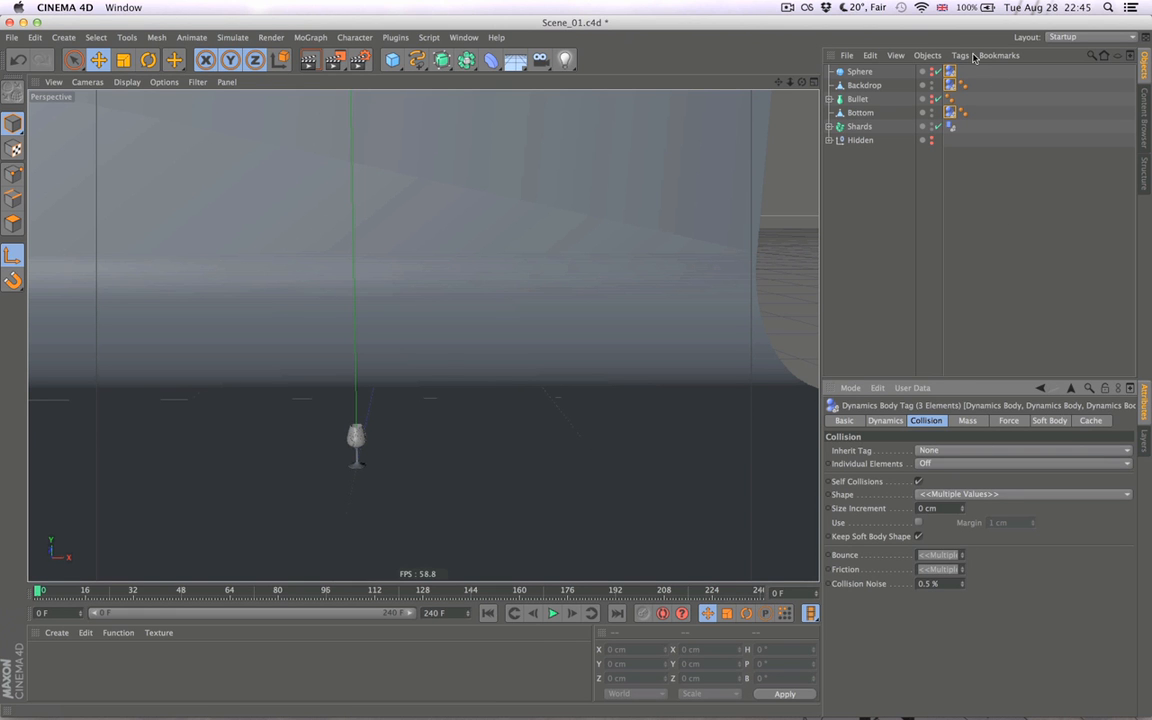
super+click(950, 127)
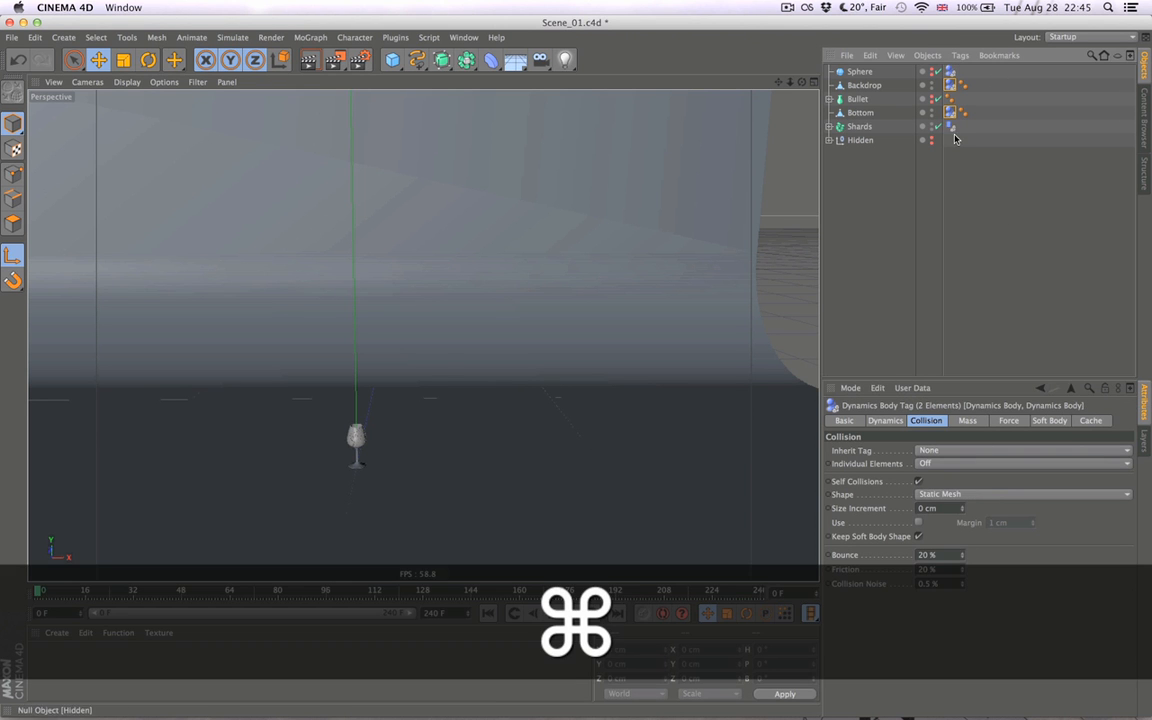
double_click(937, 555)
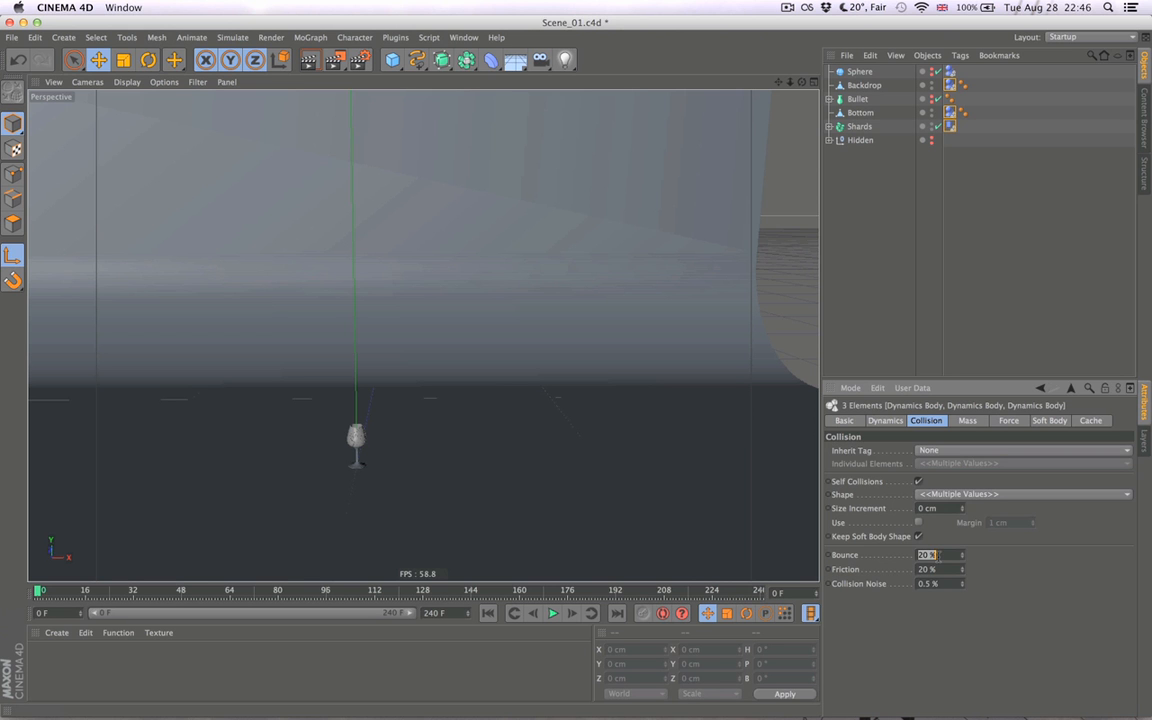
text(40)
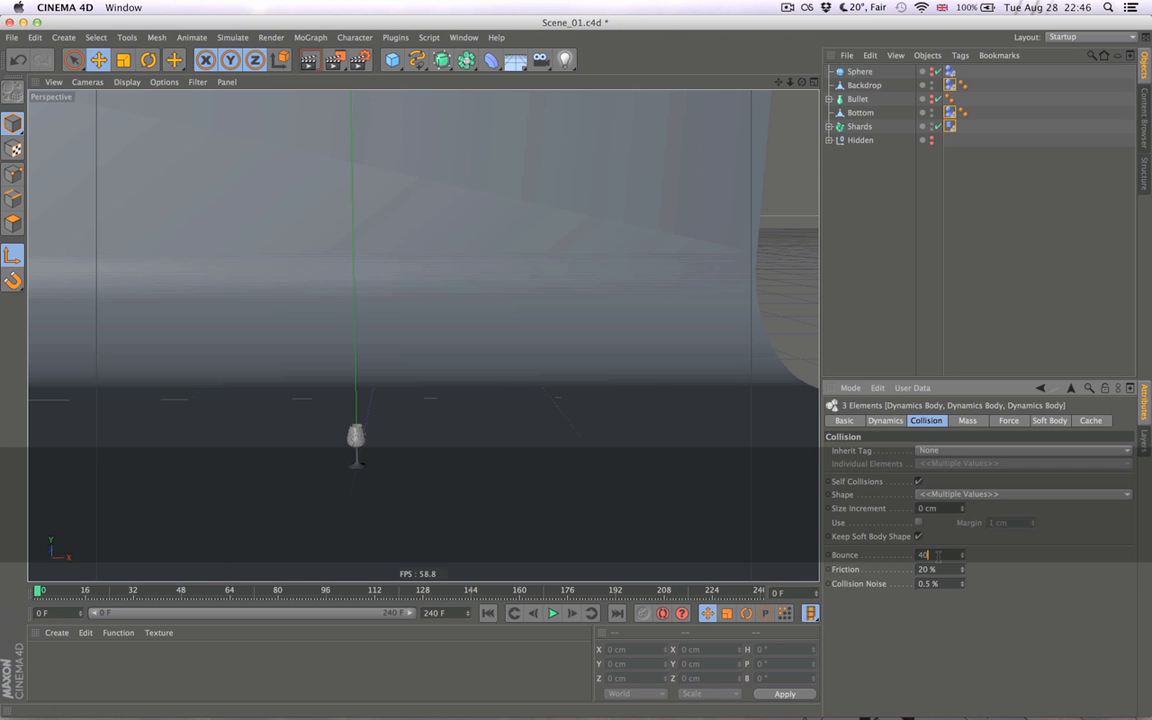
key(Tab)
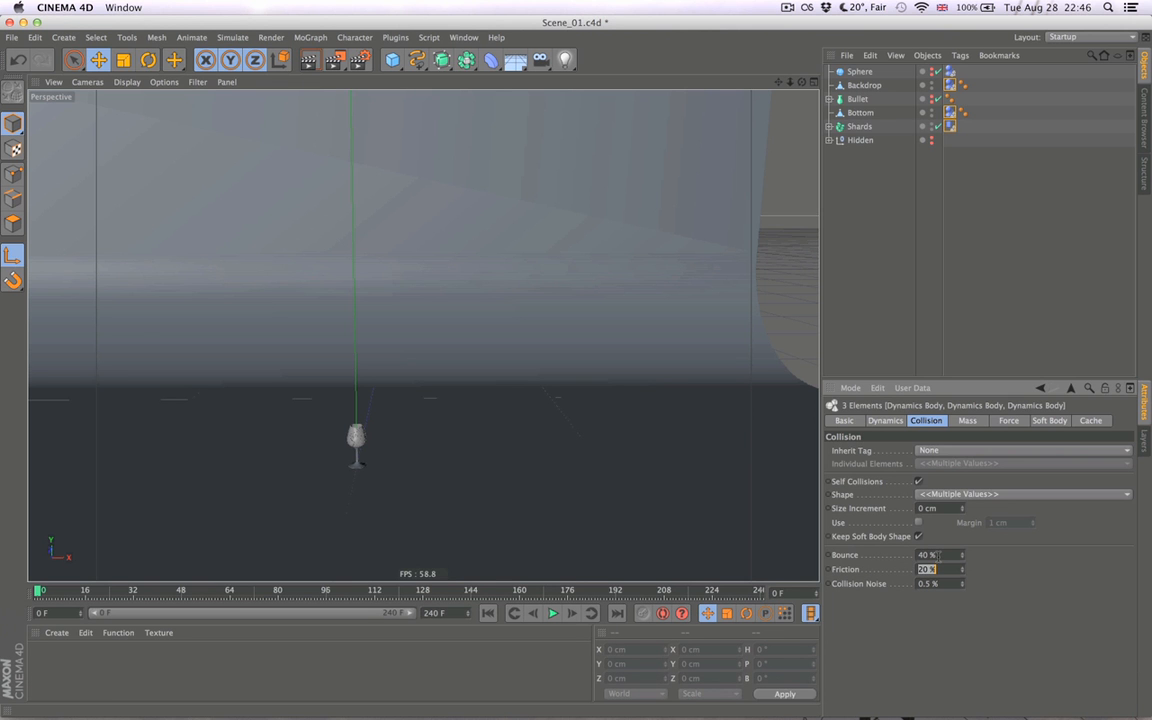
text(10)
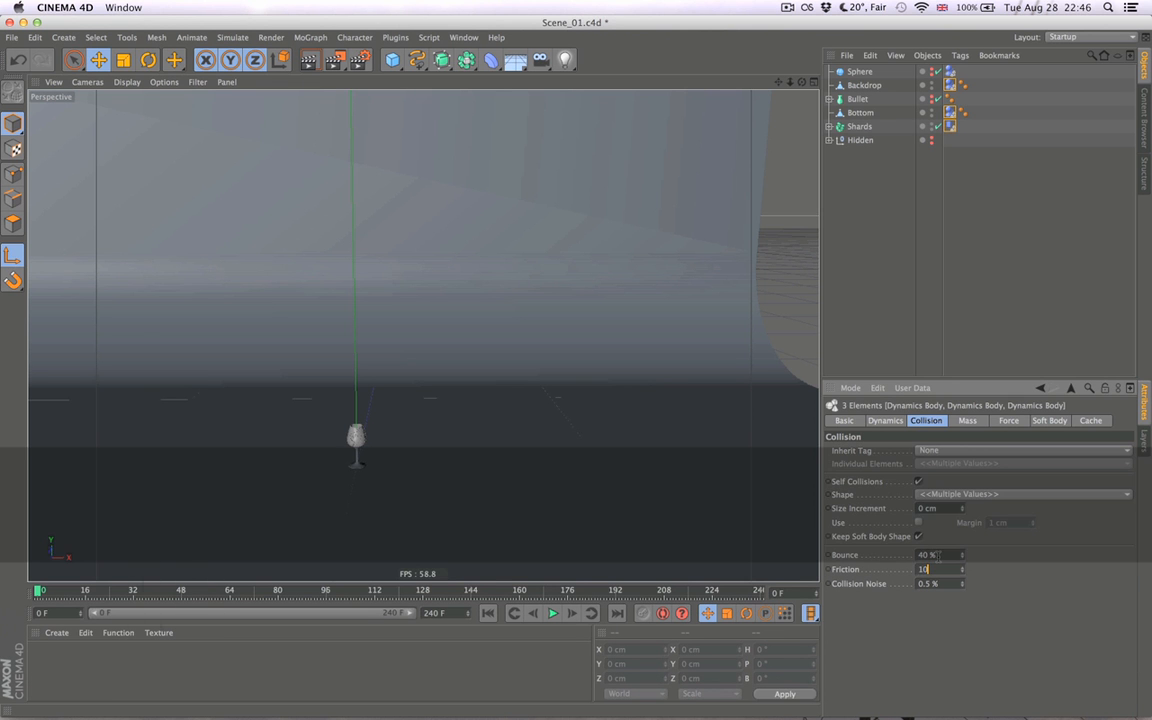
key(Tab)
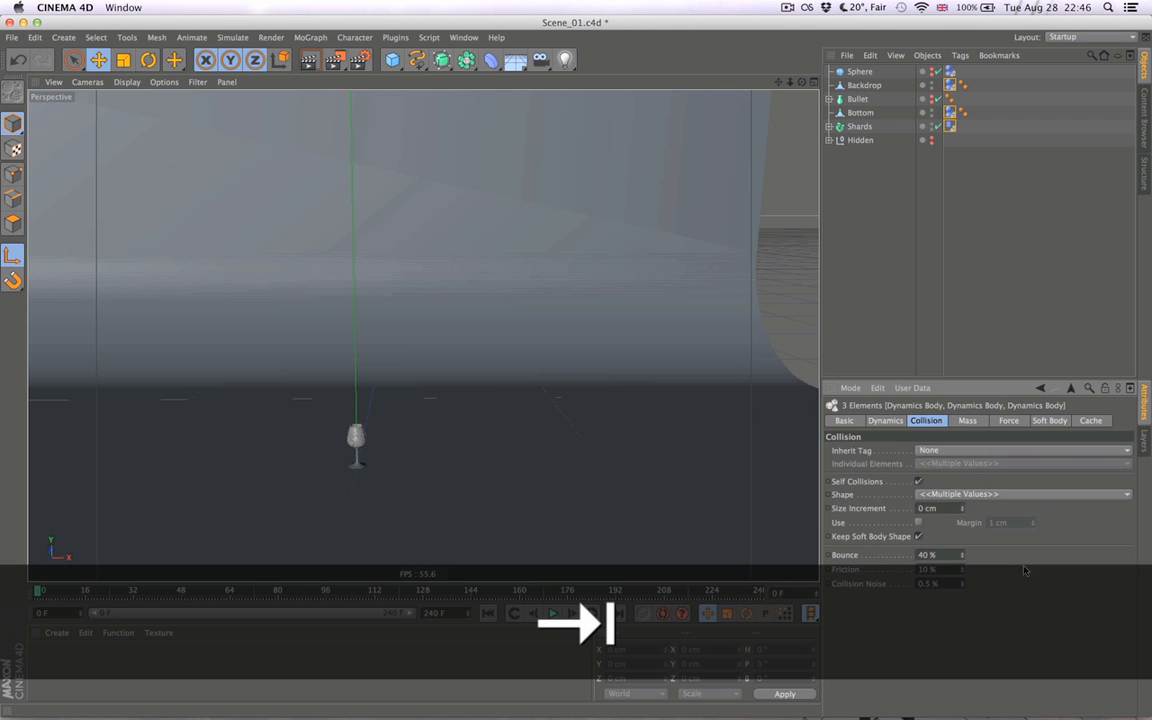
- Rebake the dynamics with the new bounce and friction and play the shatter twice from the start
key(super+d)
click(857, 484)
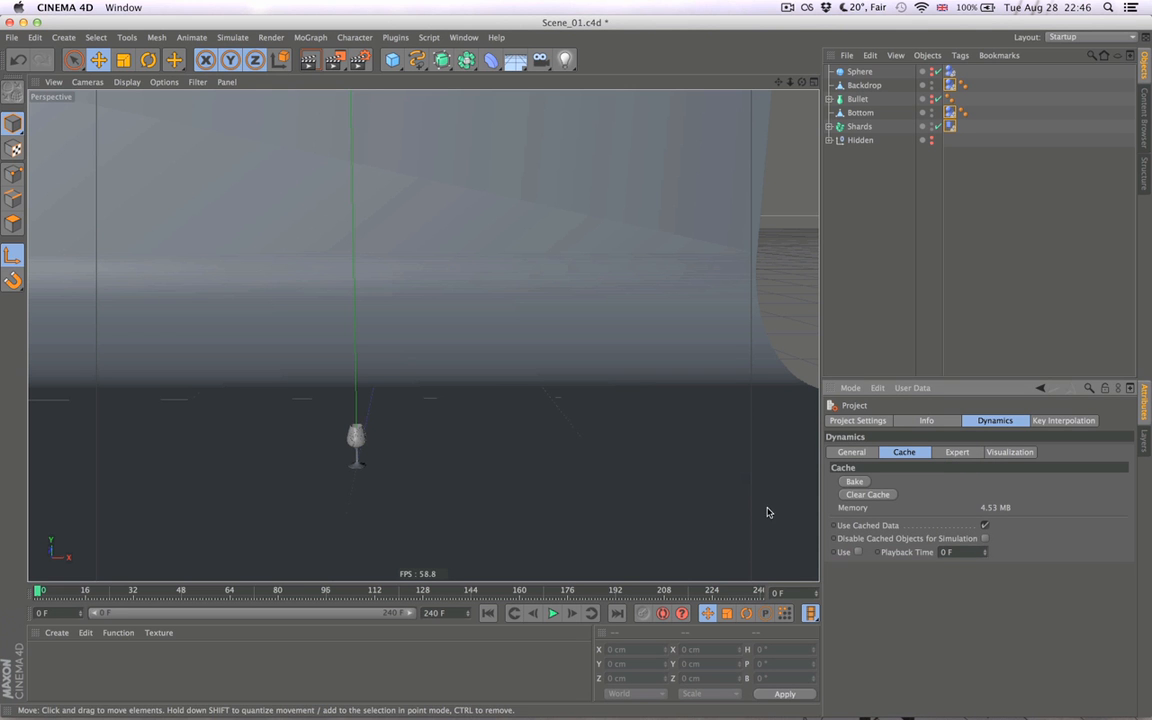
click(552, 614)
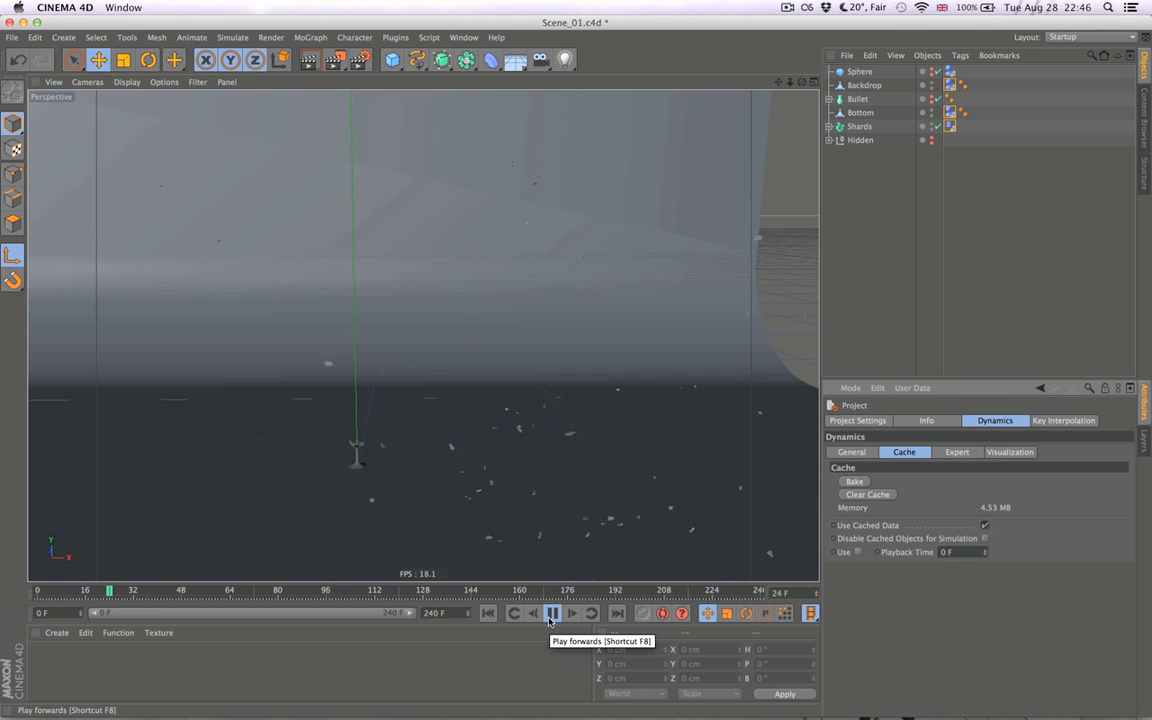
click(549, 618)
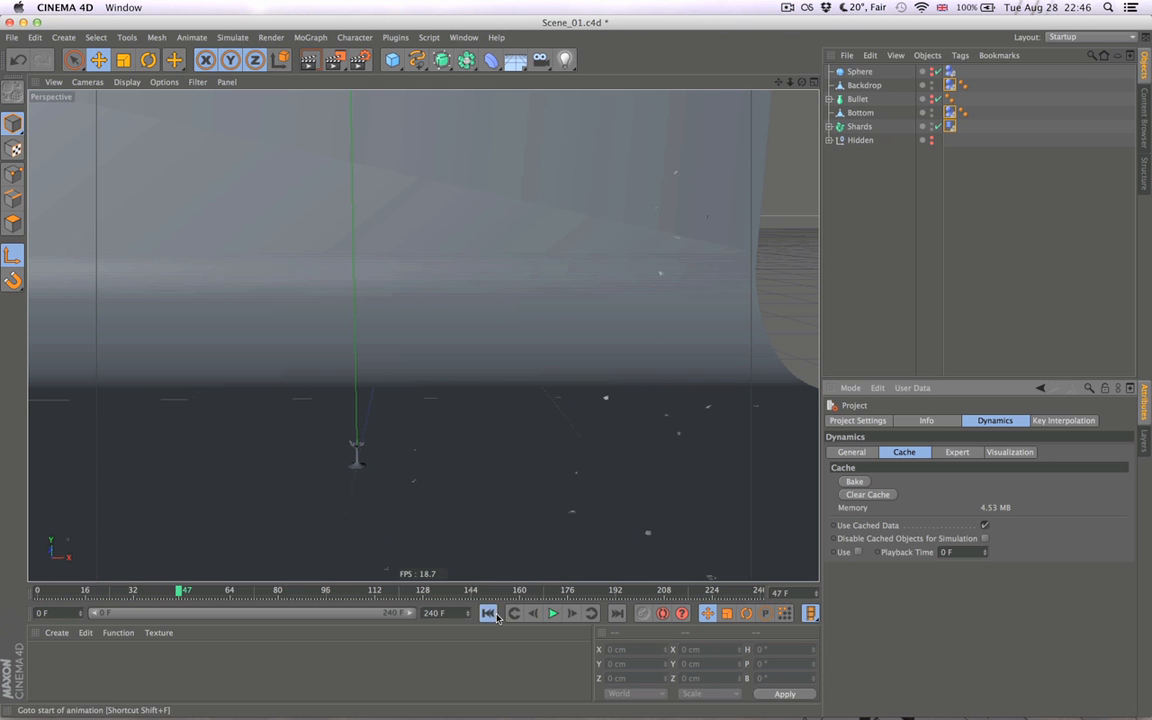
click(491, 614)
click(557, 616)
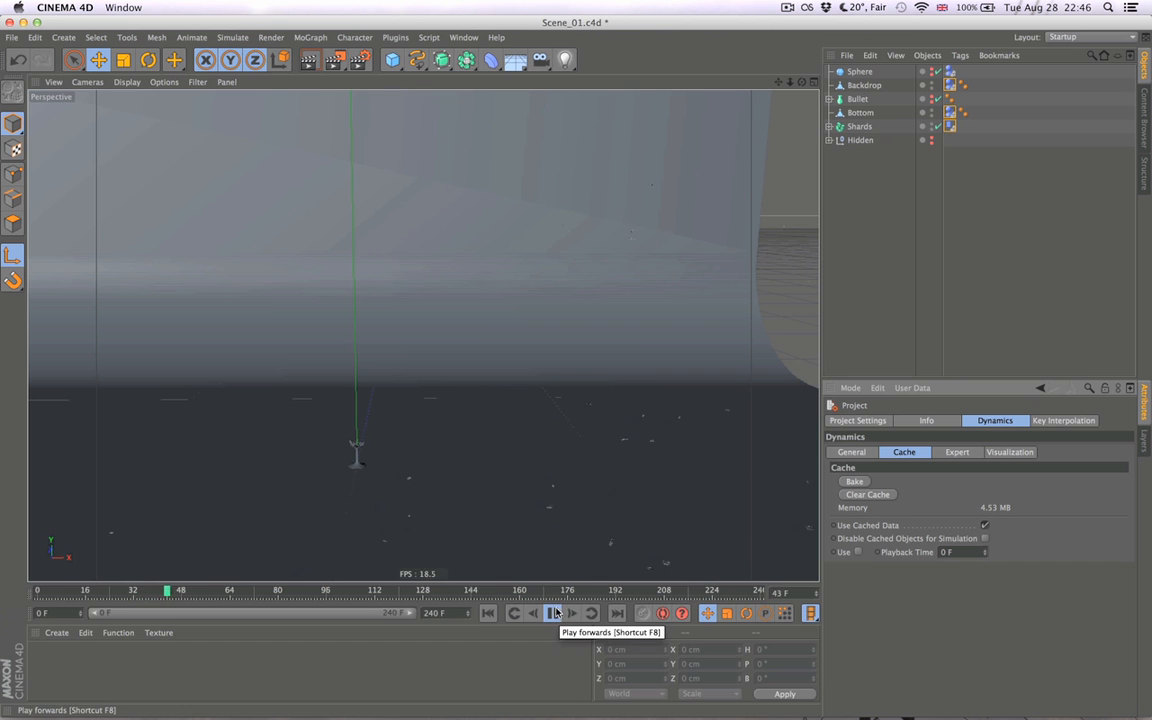
- Play the shatter once from the start with the whole backdrop in view, stop it and return to frame 0
alt+right_drag(545, 489, 428, 482)
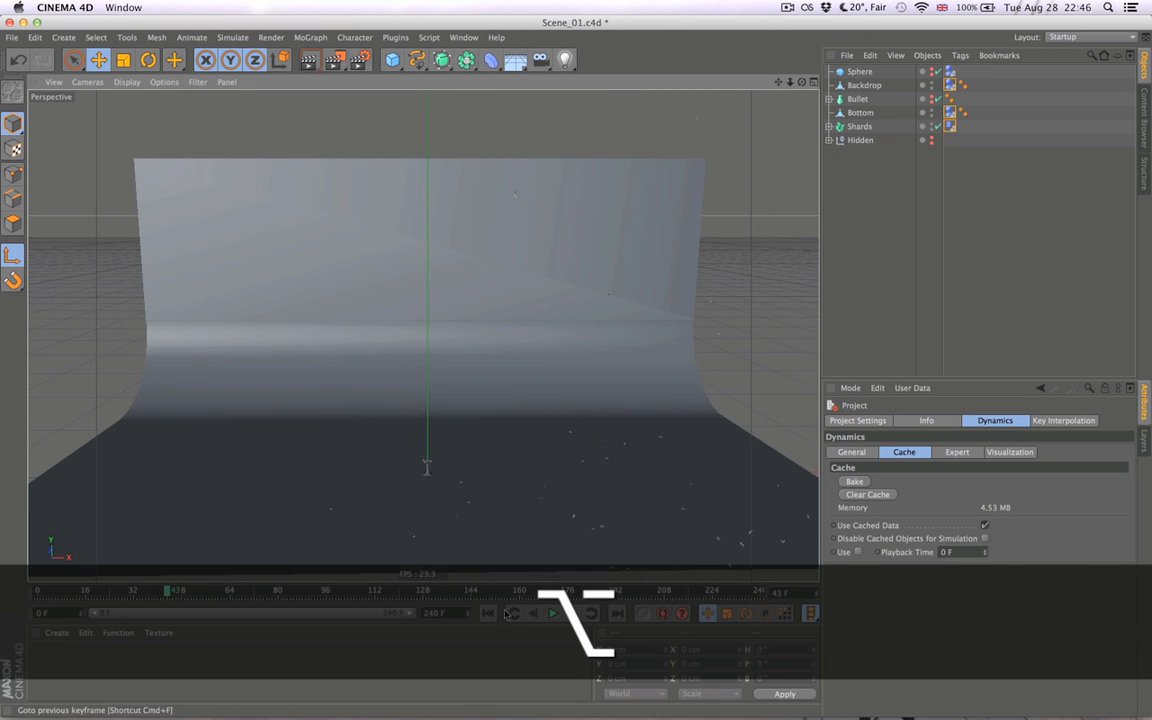
click(489, 614)
click(552, 613)
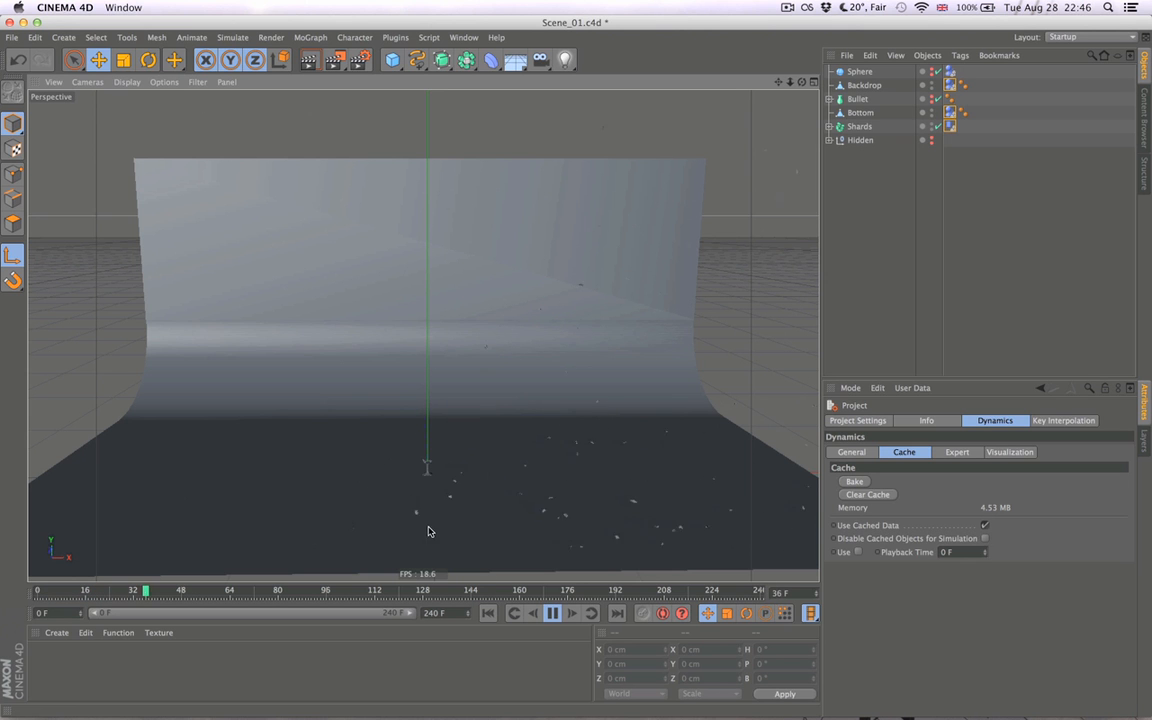
click(553, 613)
click(490, 614)
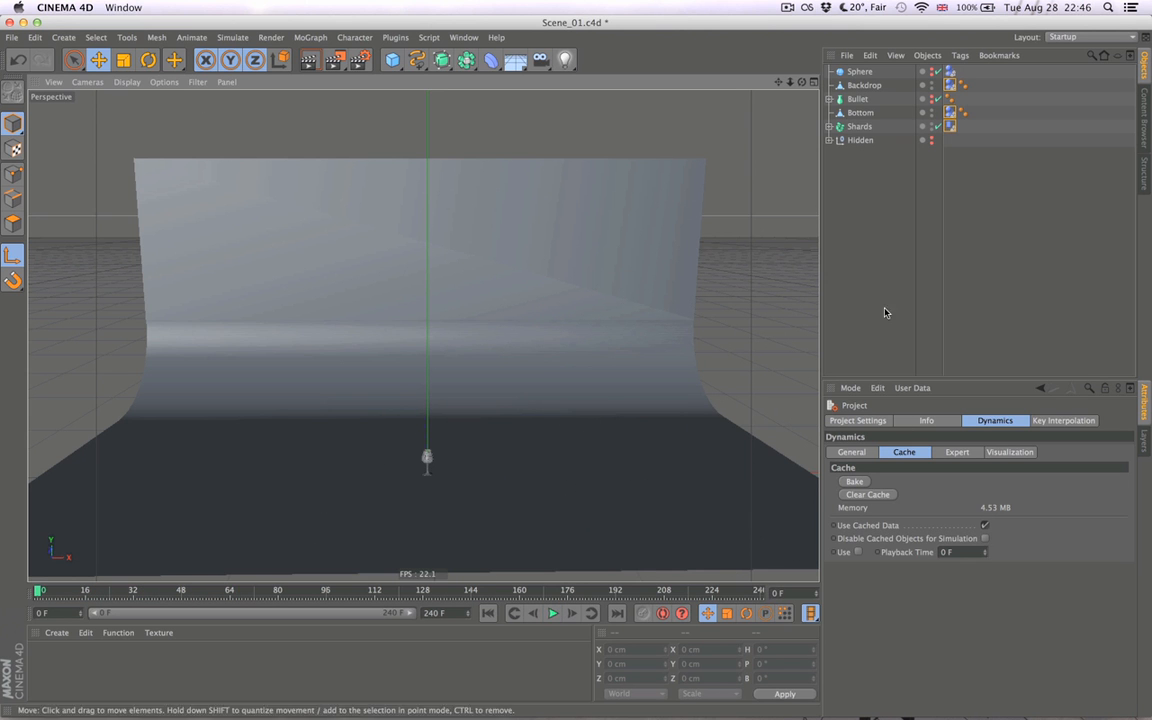
- Set the collision bounce to 25% on the dynamics tags of Shards, Bottom and Backdrop together
click(951, 127)
super+click(951, 113)
super+click(951, 86)
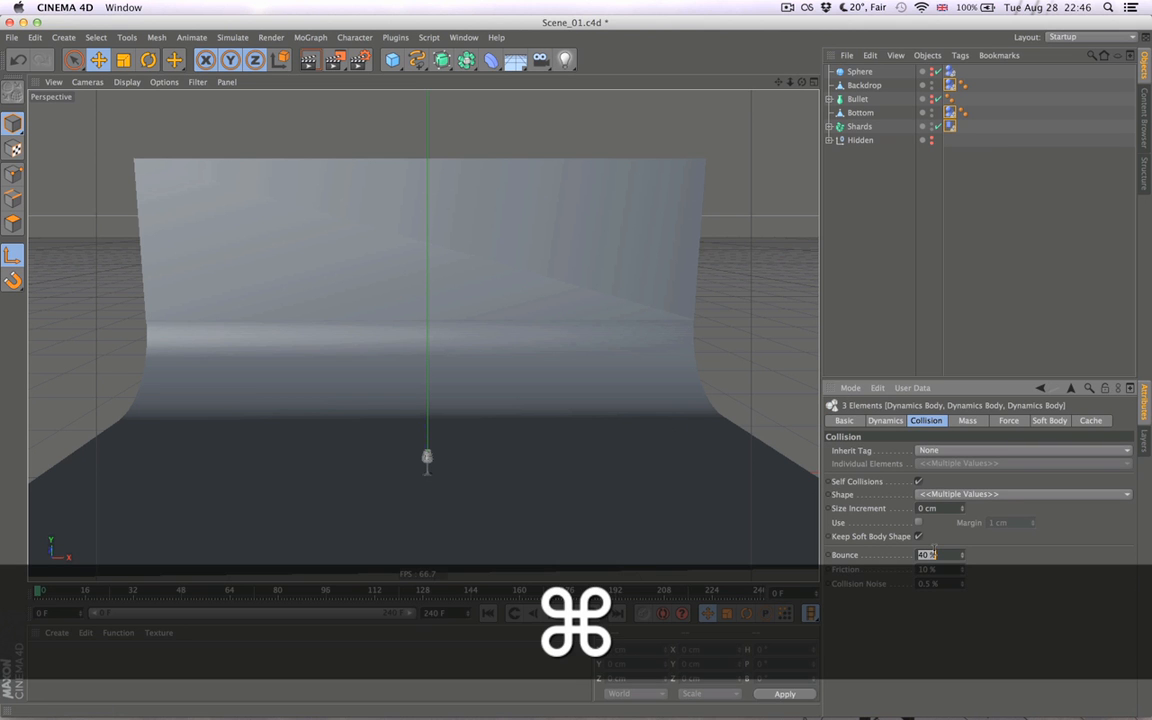
text(25)
key(Return)
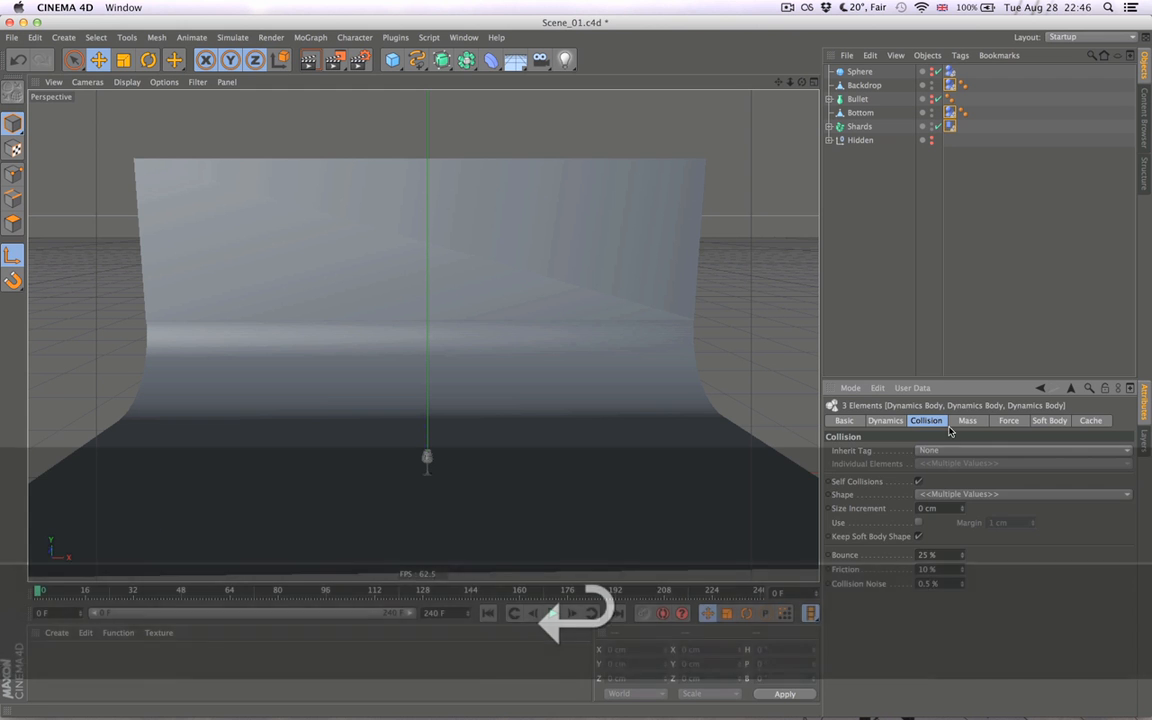
- Clear the dynamics cache, rebake the simulation and play the shatter twice
key(super+d)
click(869, 494)
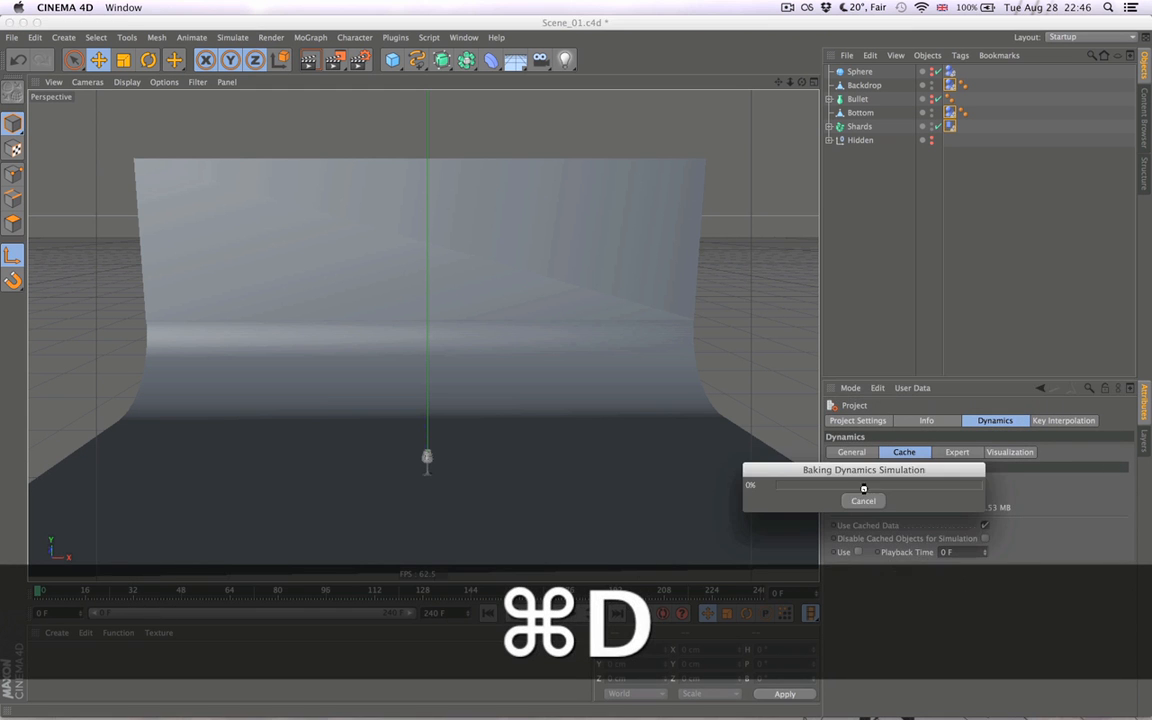
click(855, 482)
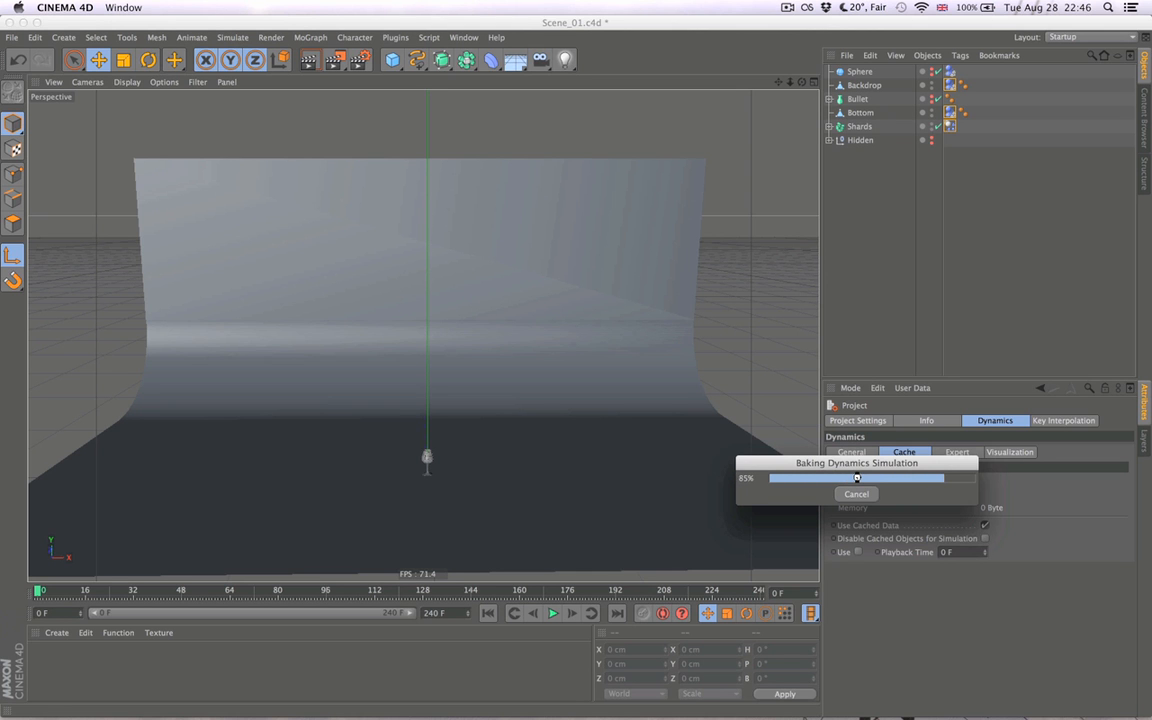
click(553, 614)
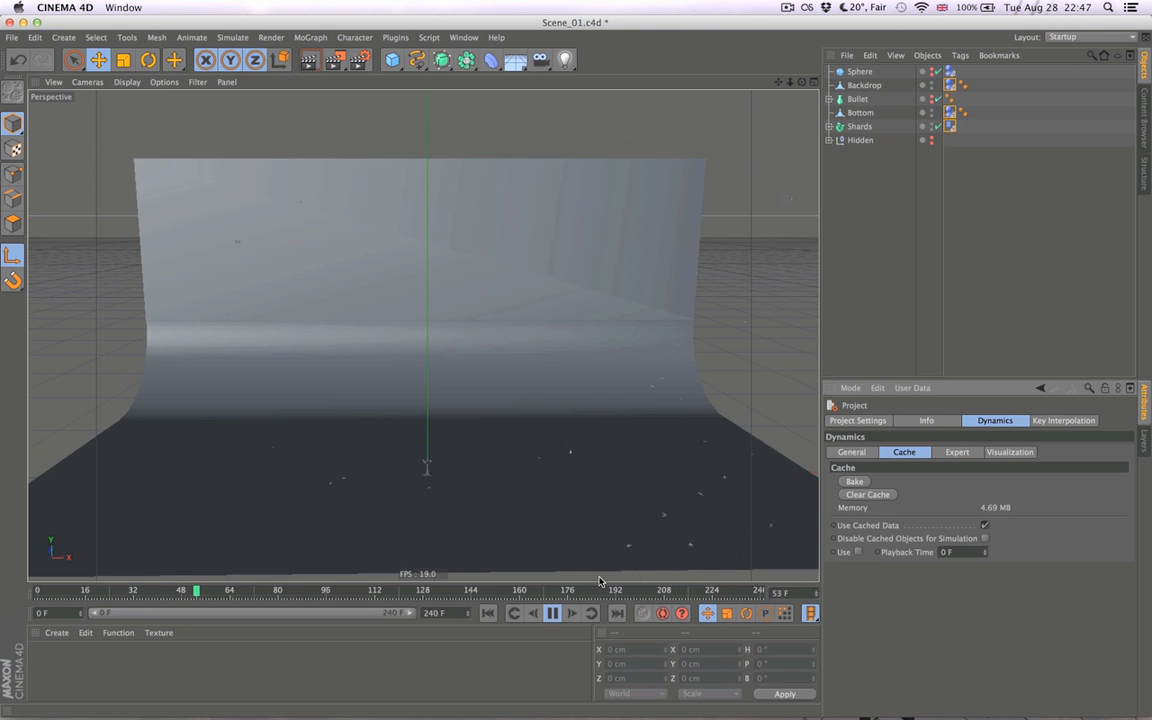
click(489, 614)
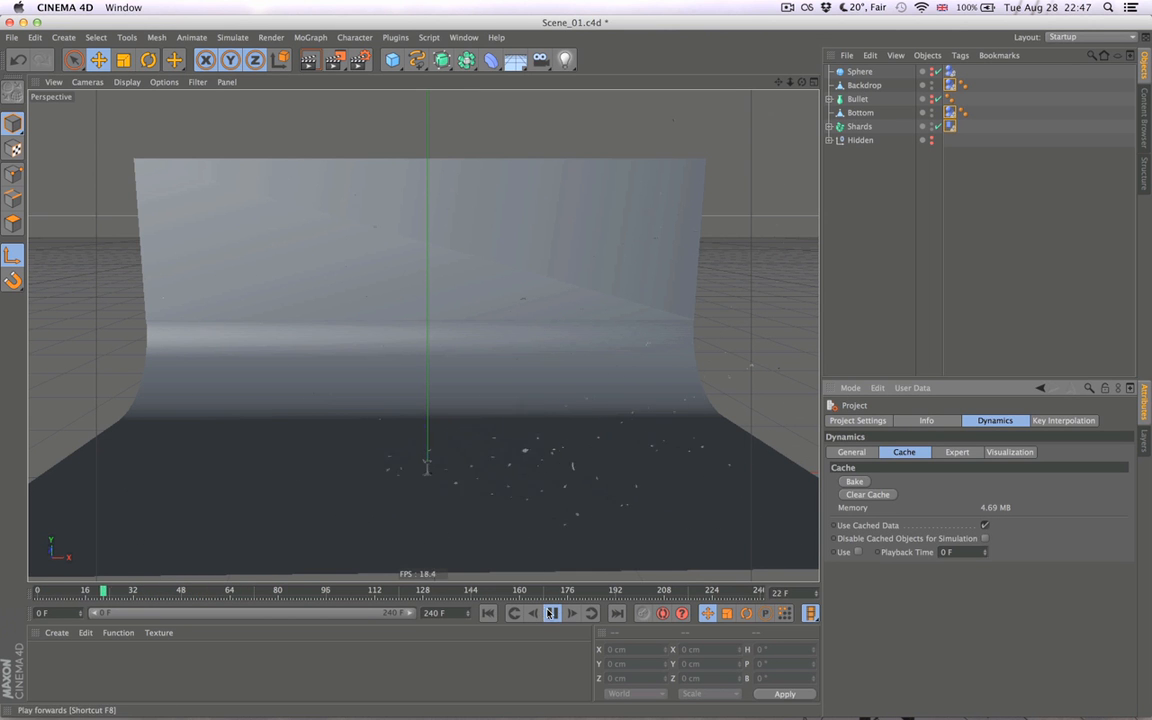
click(552, 613)
- Set the collision bounce on the Backdrop's dynamics tag alone to 10%
click(951, 85)
click(932, 555)
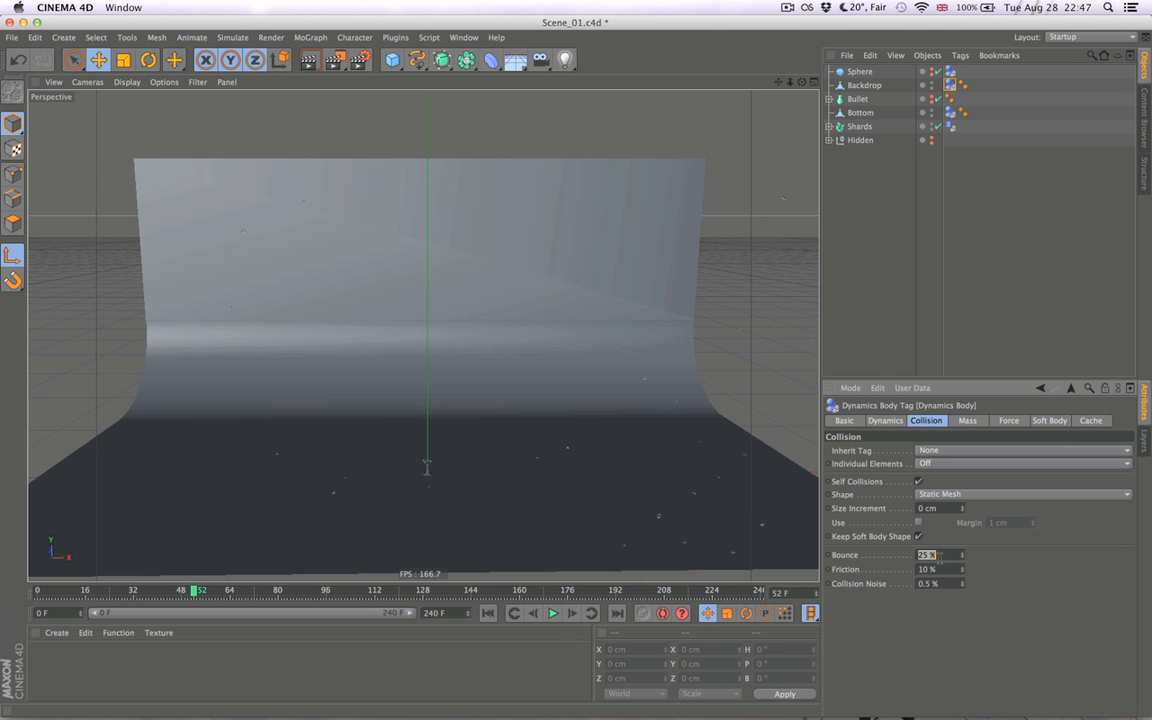
text(10)
key(Return)
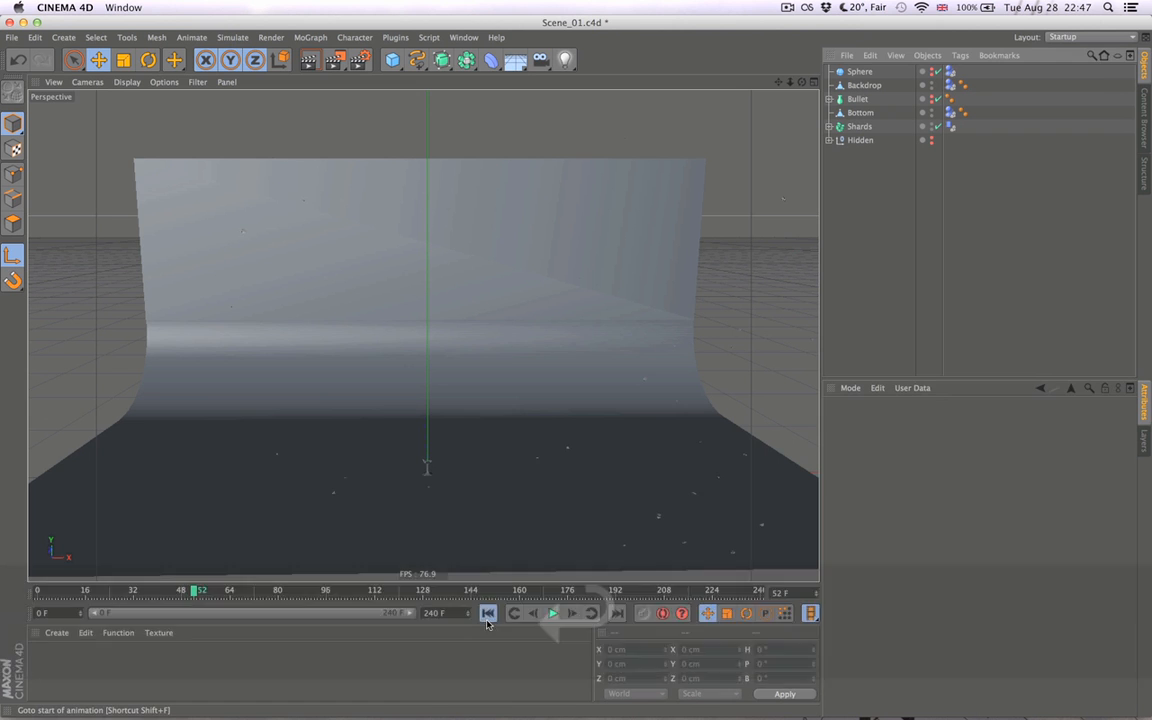
- Clear the cache and rebake the dynamics with the Backdrop's changed bounce, play the shatter and return to the start
key(super+d)
click(868, 494)
click(855, 481)
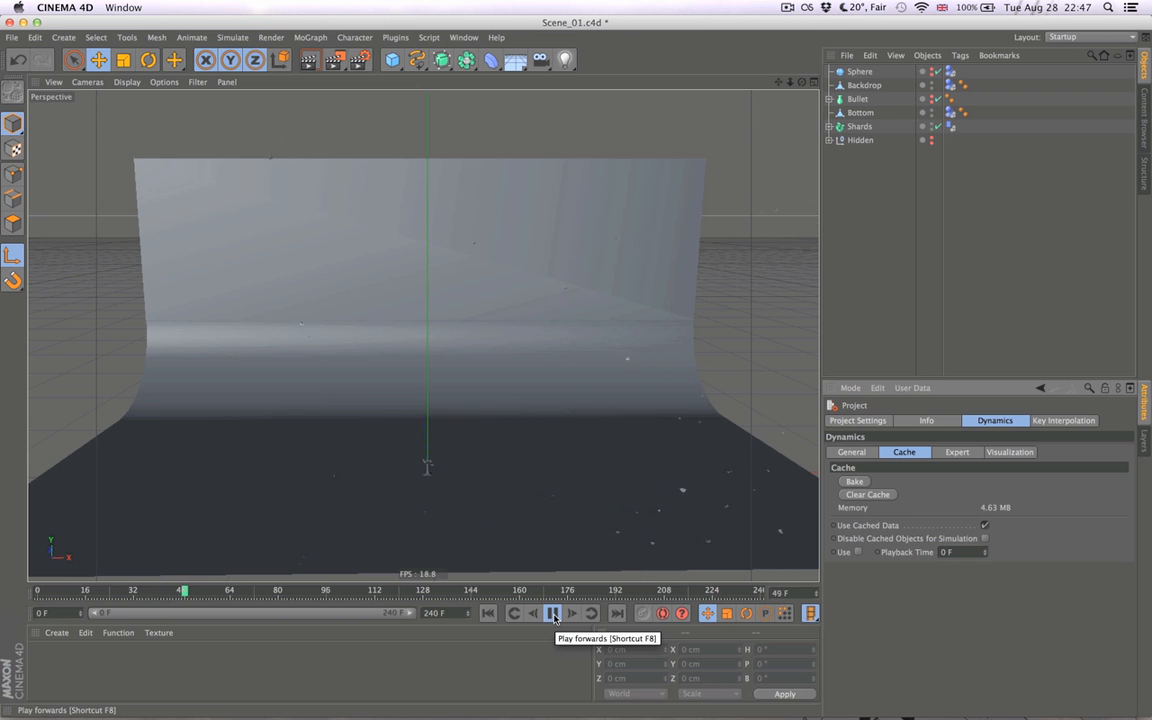
click(553, 614)
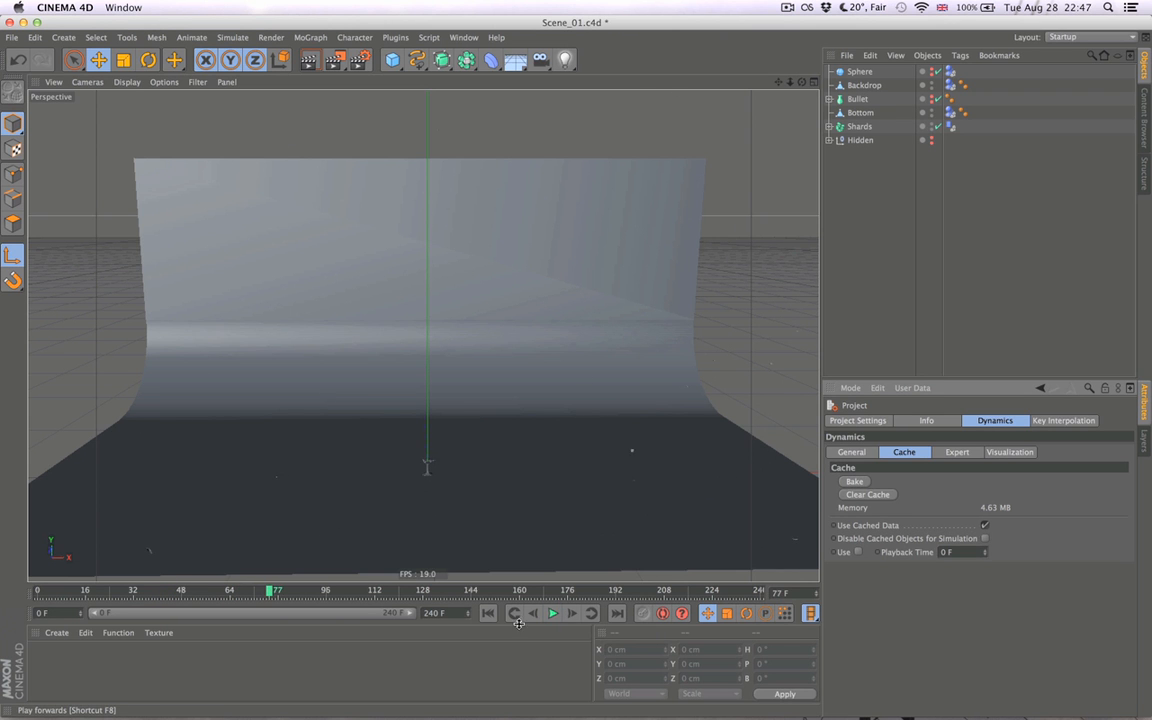
key(shift+f)
- Set the collision bounce on the Backdrop's dynamics tag to 3%
click(952, 86)
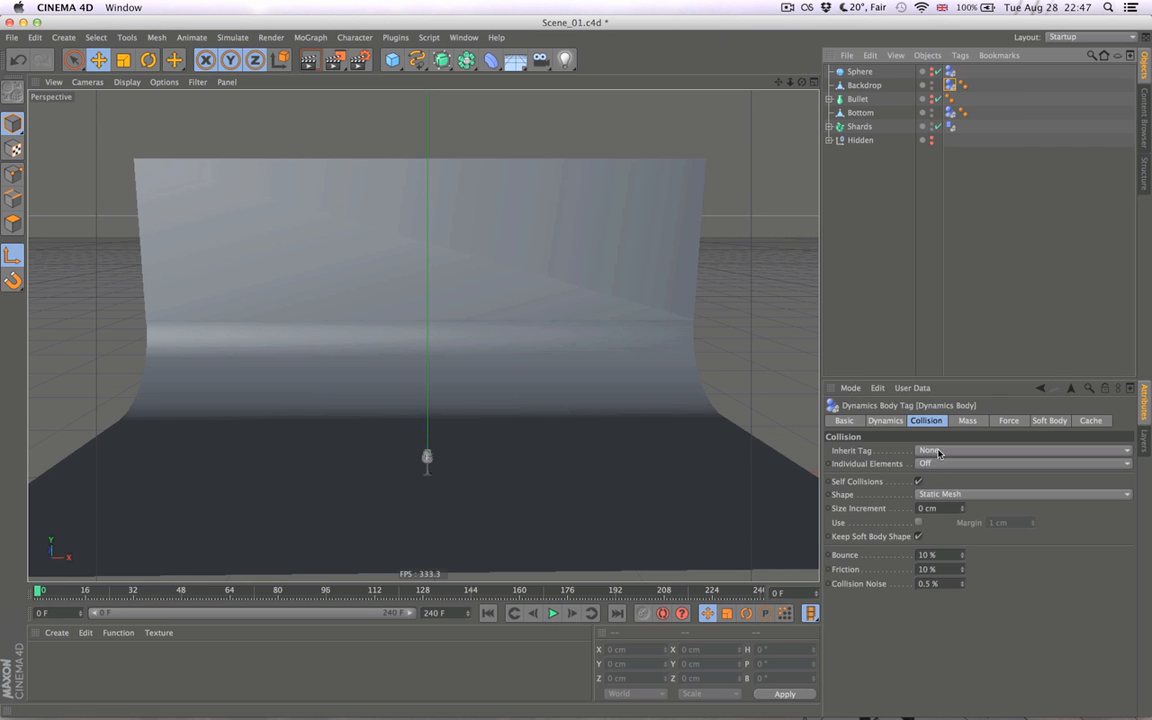
click(948, 555)
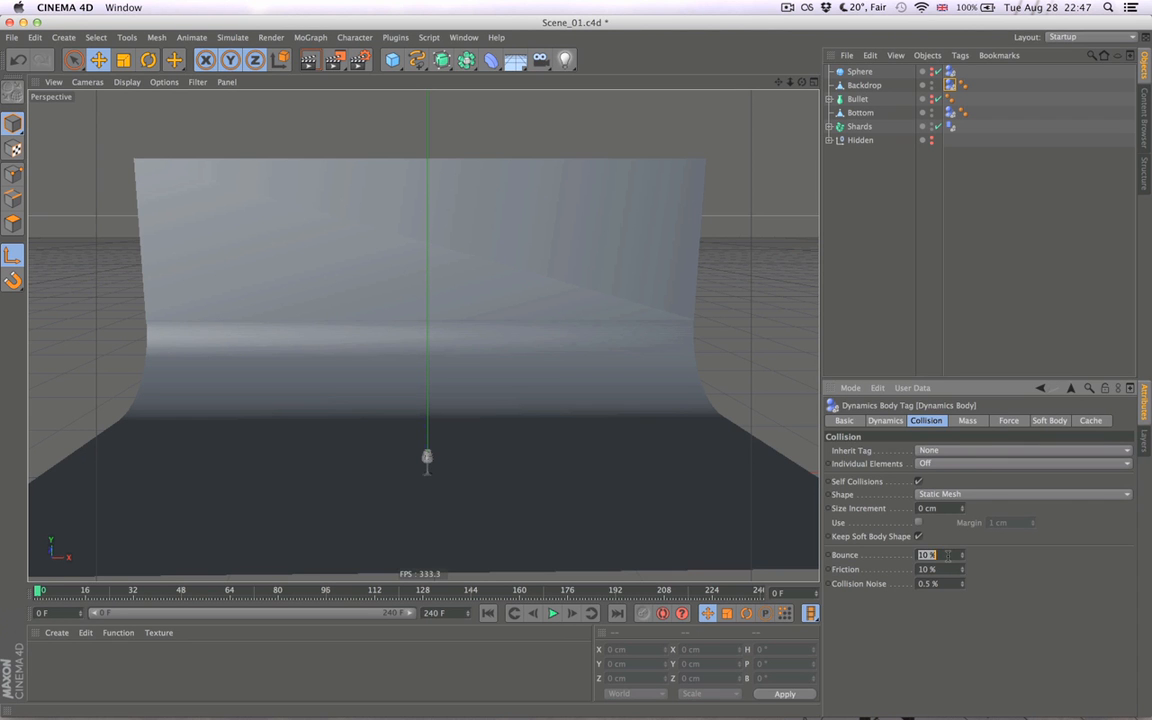
text(3)
- Rebake the dynamics with the Backdrop's new bounce, play the shatter twice and return to frame 0
key(super+d)
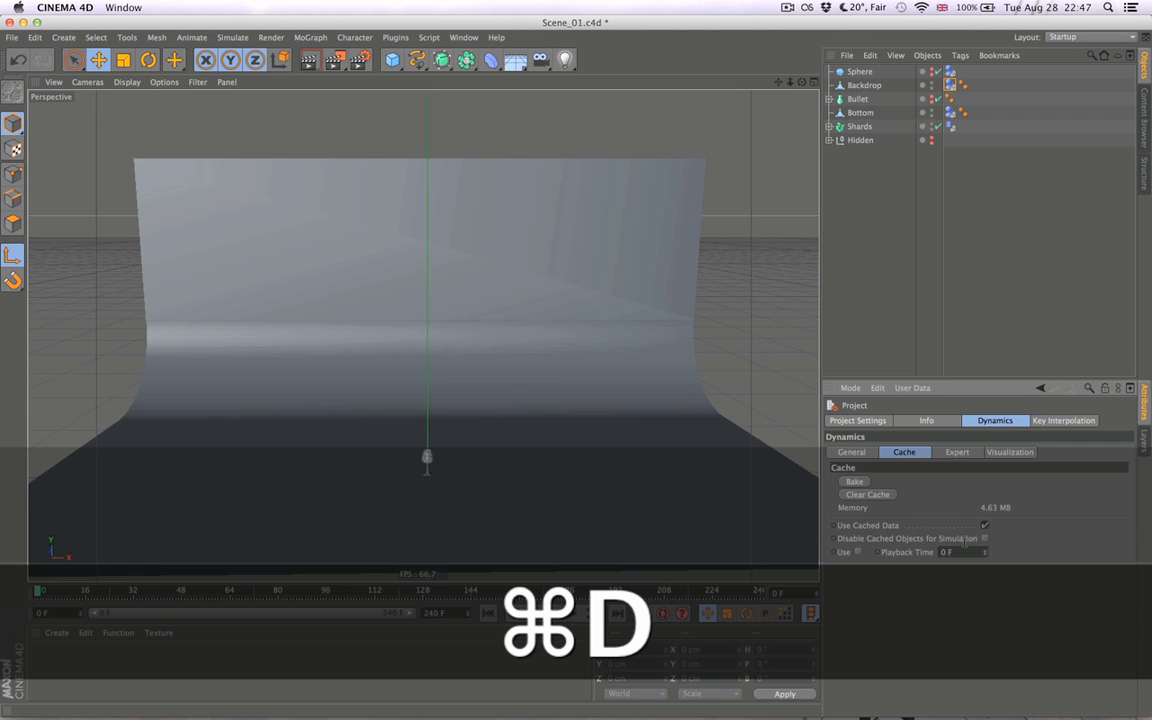
click(856, 482)
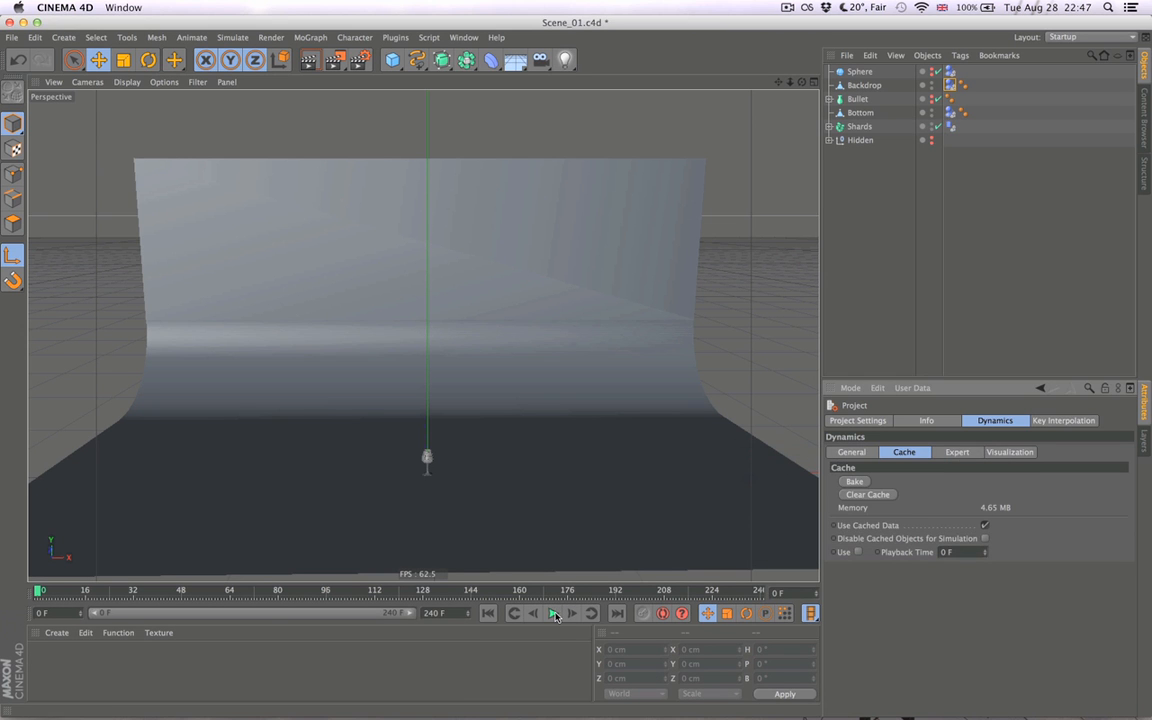
click(553, 613)
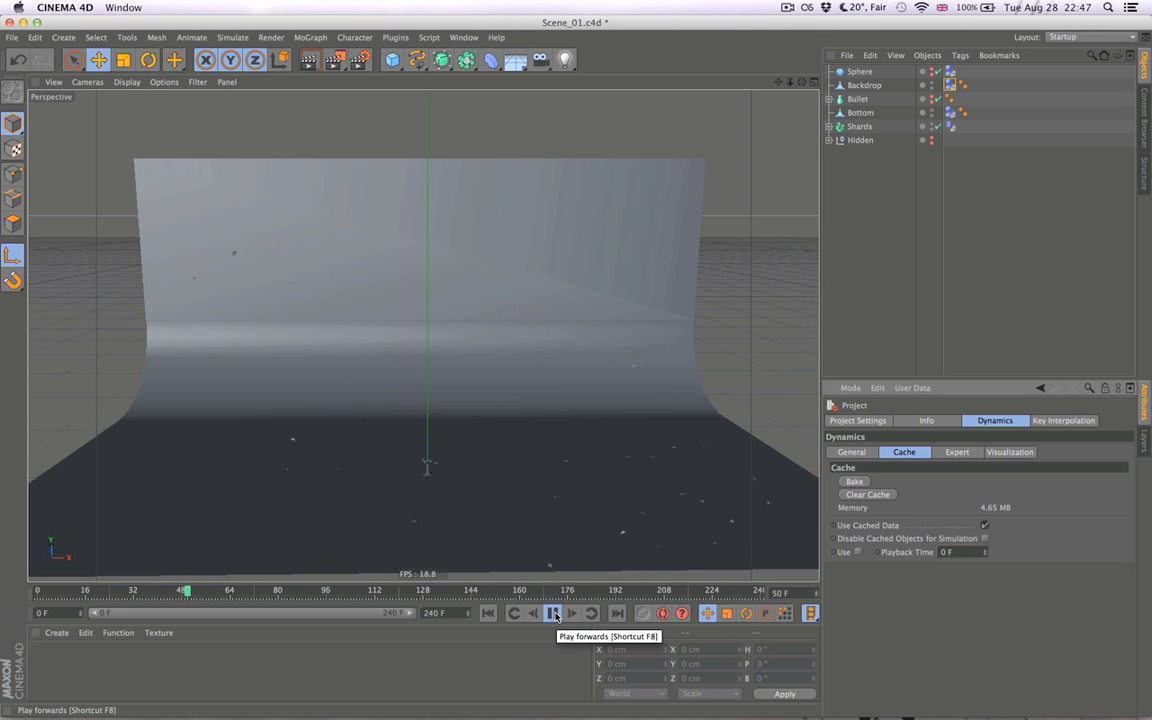
click(500, 613)
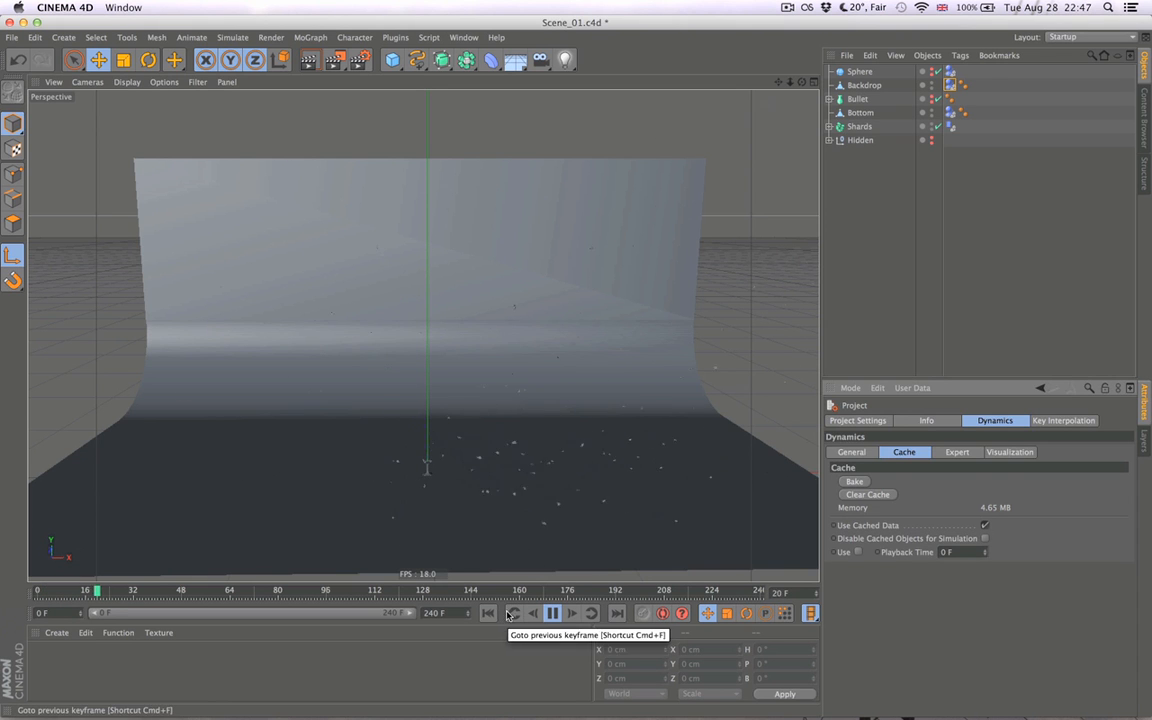
click(490, 614)
- Set the collision bounce on the Backdrop's dynamics tag to 1%
click(951, 86)
click(936, 555)
text(1)
- Rebake the dynamics with the Backdrop's reduced bounce, play the shatter three times and return to the start
key(super+d)
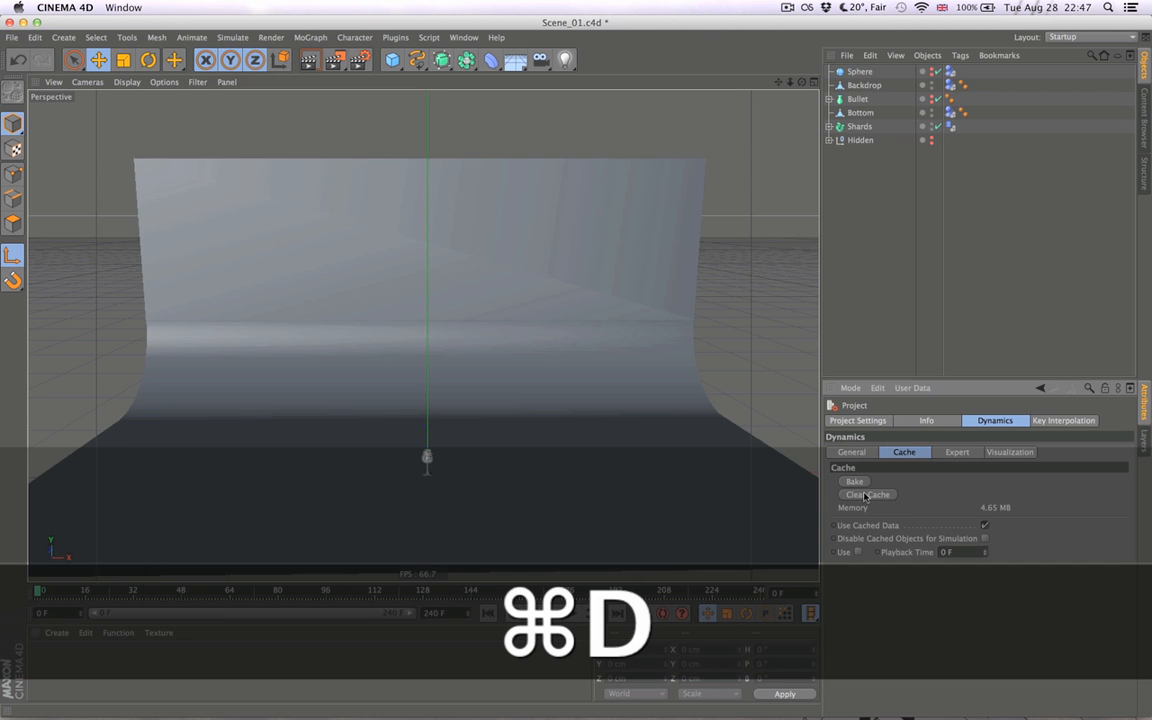
click(858, 481)
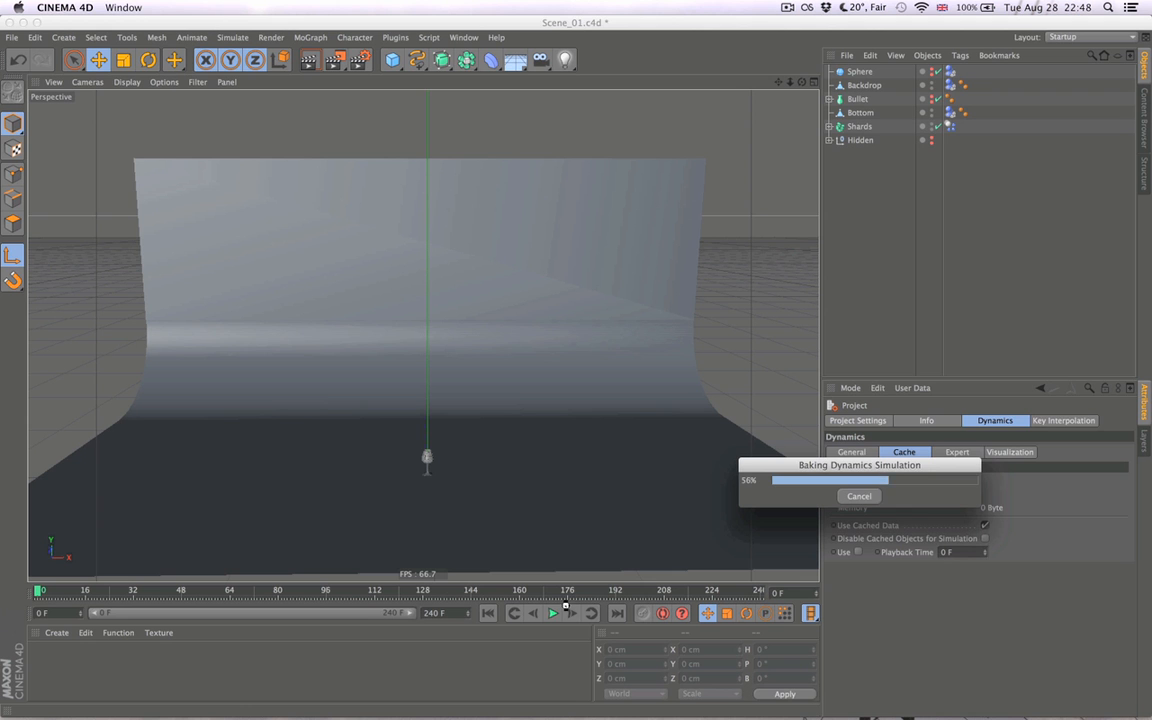
click(550, 613)
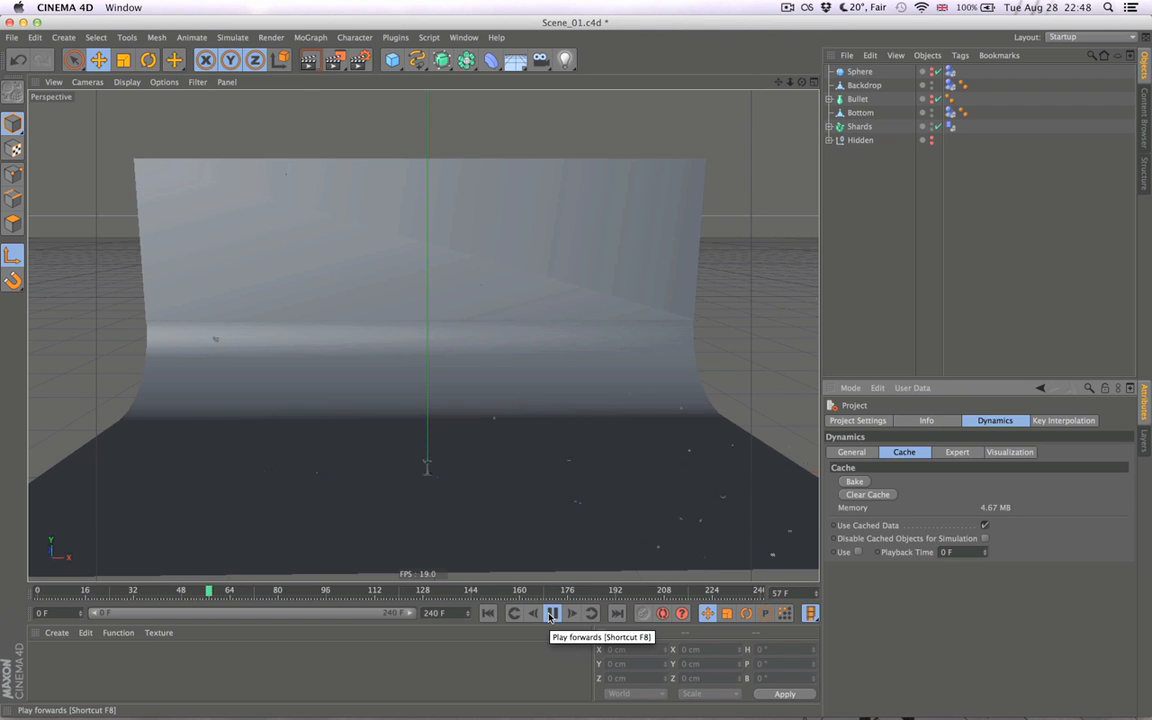
click(550, 615)
click(488, 614)
click(554, 614)
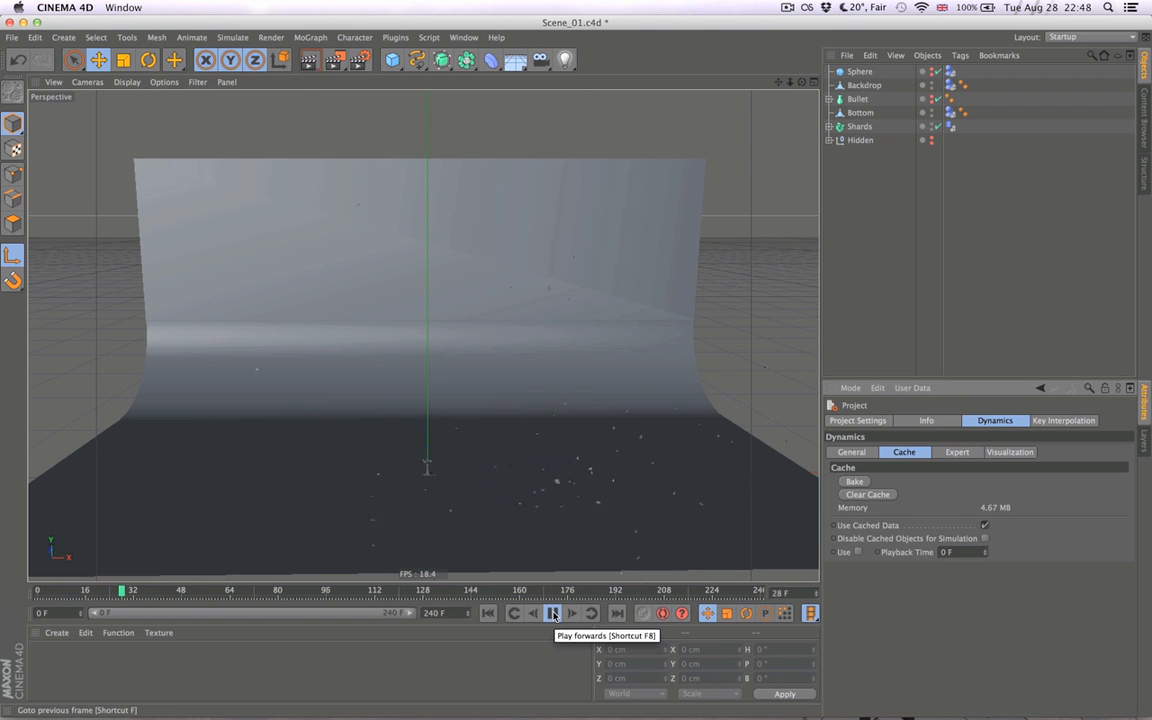
click(554, 614)
click(488, 614)
click(554, 614)
click(555, 614)
click(488, 614)
- Keyframe the project's dynamics Time Scale at 100% on frame 4, just as the glass begins to break apart
alt+right_drag(516, 520, 616, 508)
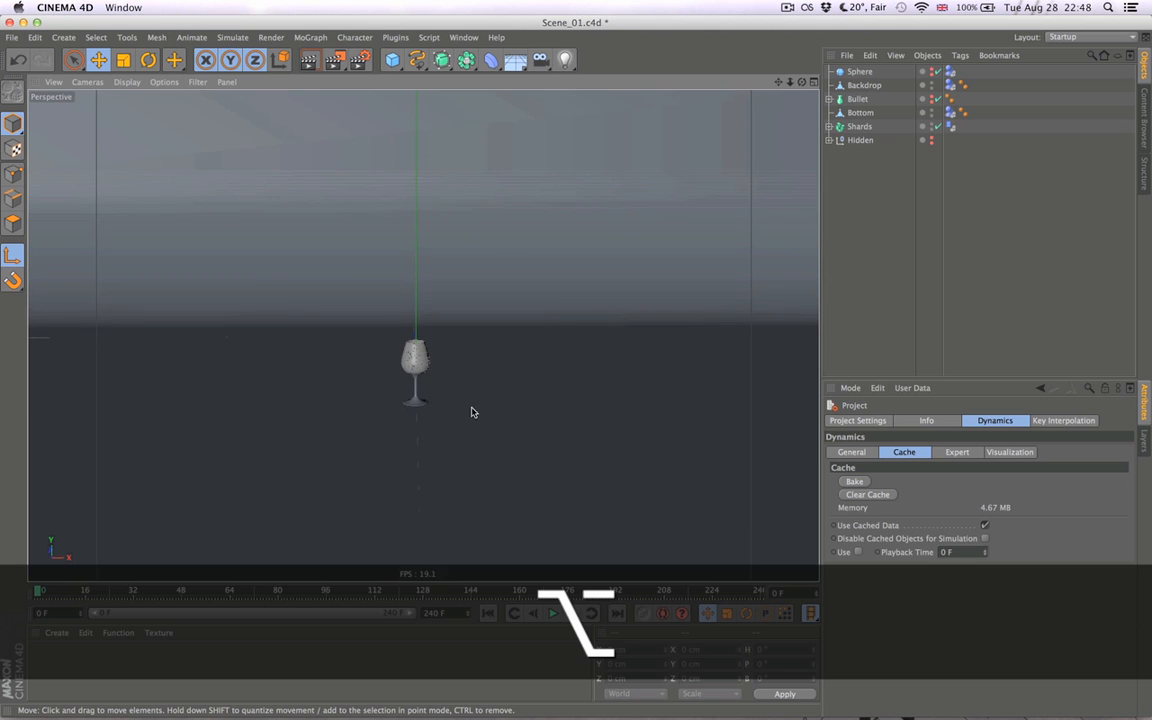
alt+drag(488, 387, 455, 429)
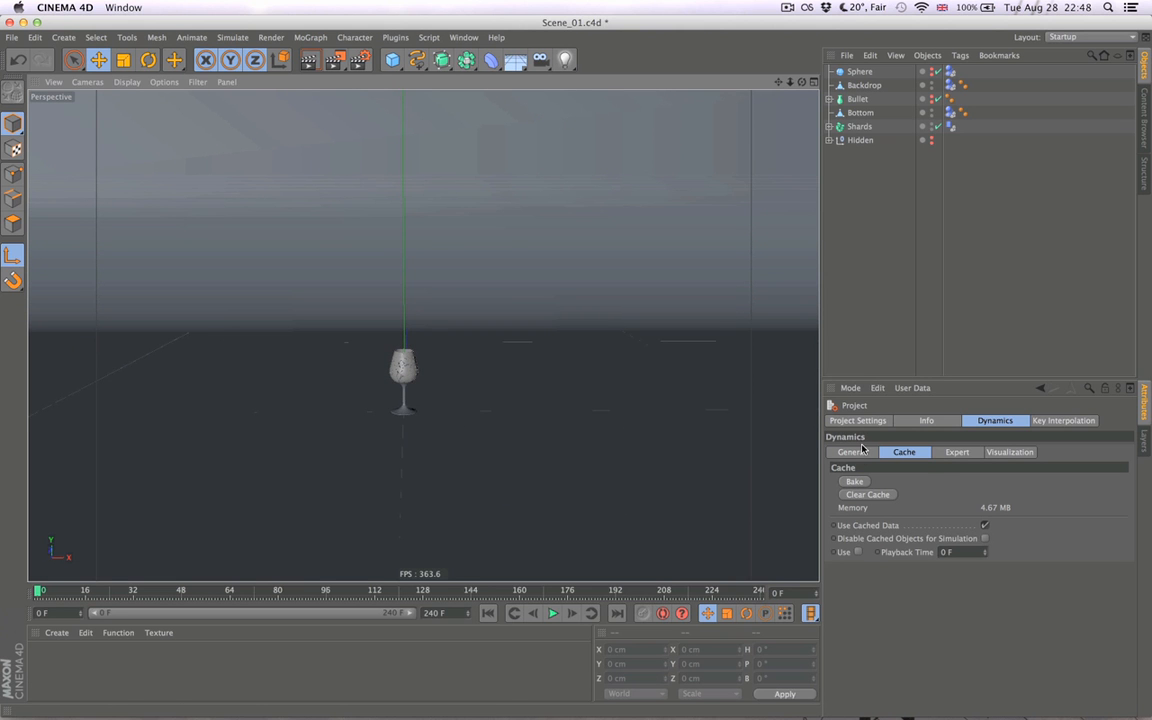
click(858, 453)
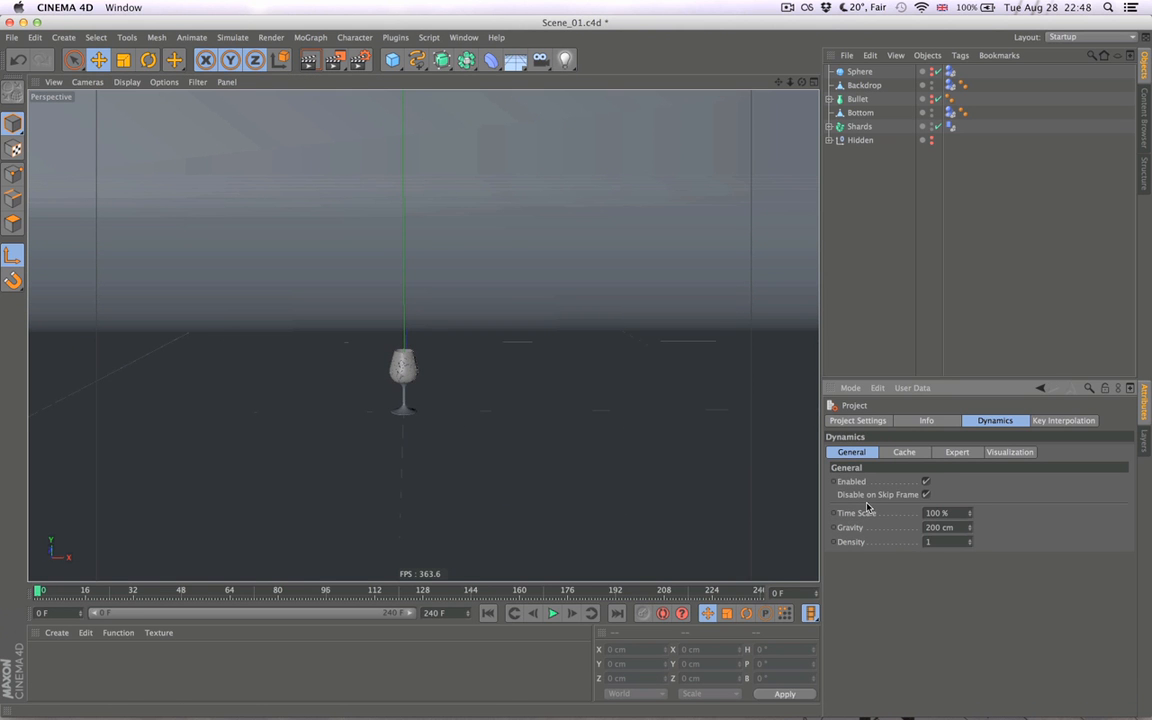
click(570, 621)
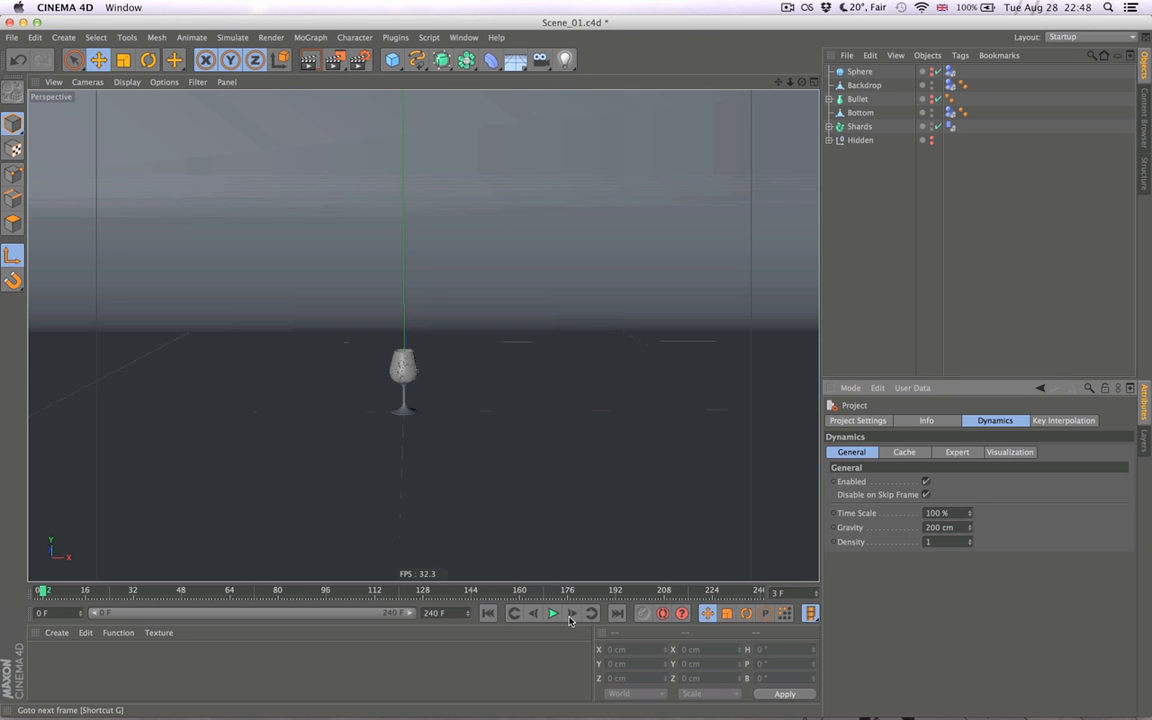
click(570, 621)
click(570, 621)
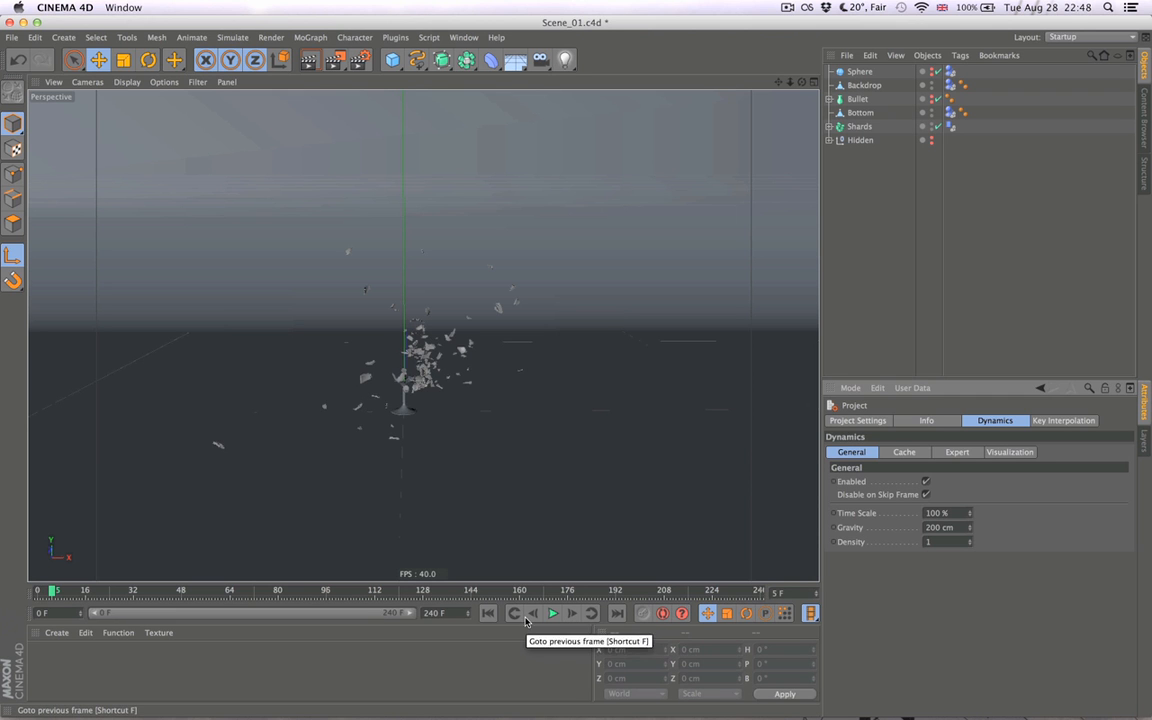
click(530, 618)
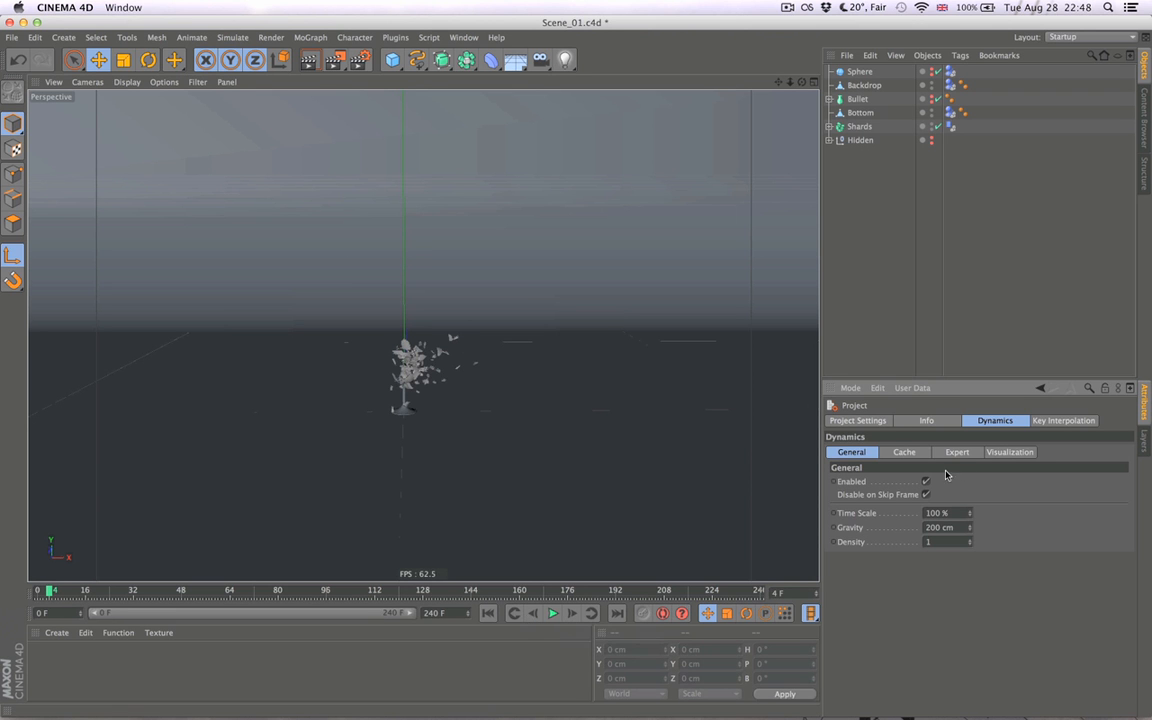
key(super)
super+click(834, 513)
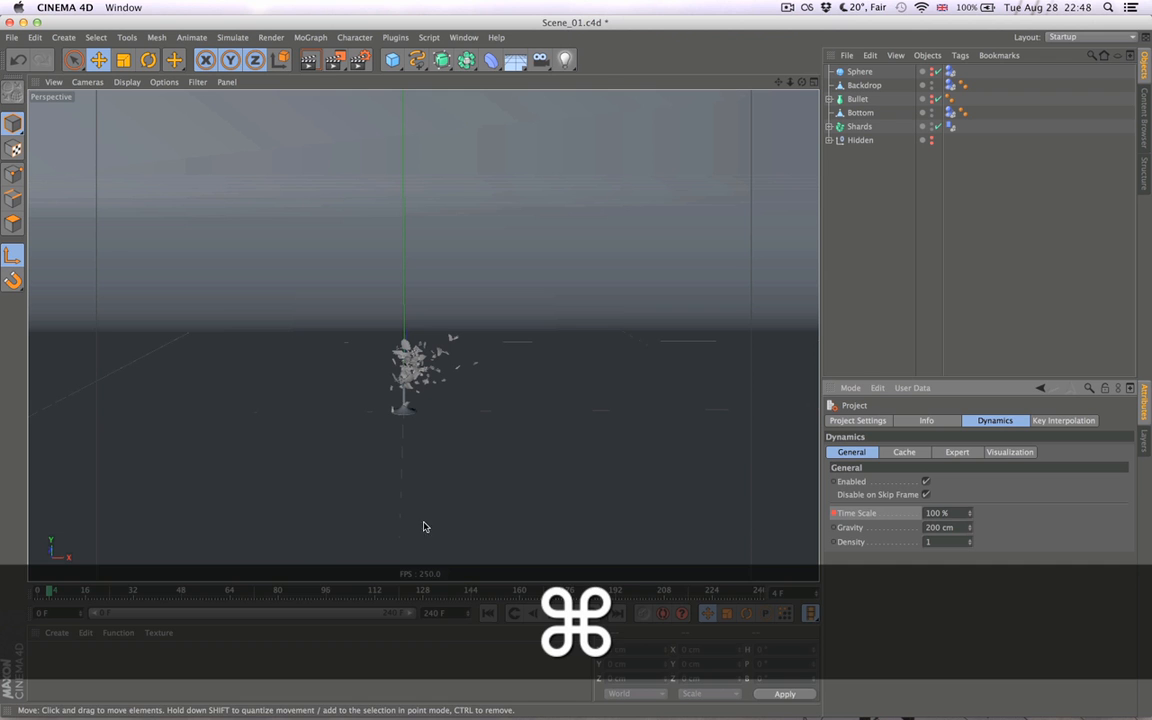
- Keyframe the dynamics Time Scale at 1% on frame 24
click(111, 591)
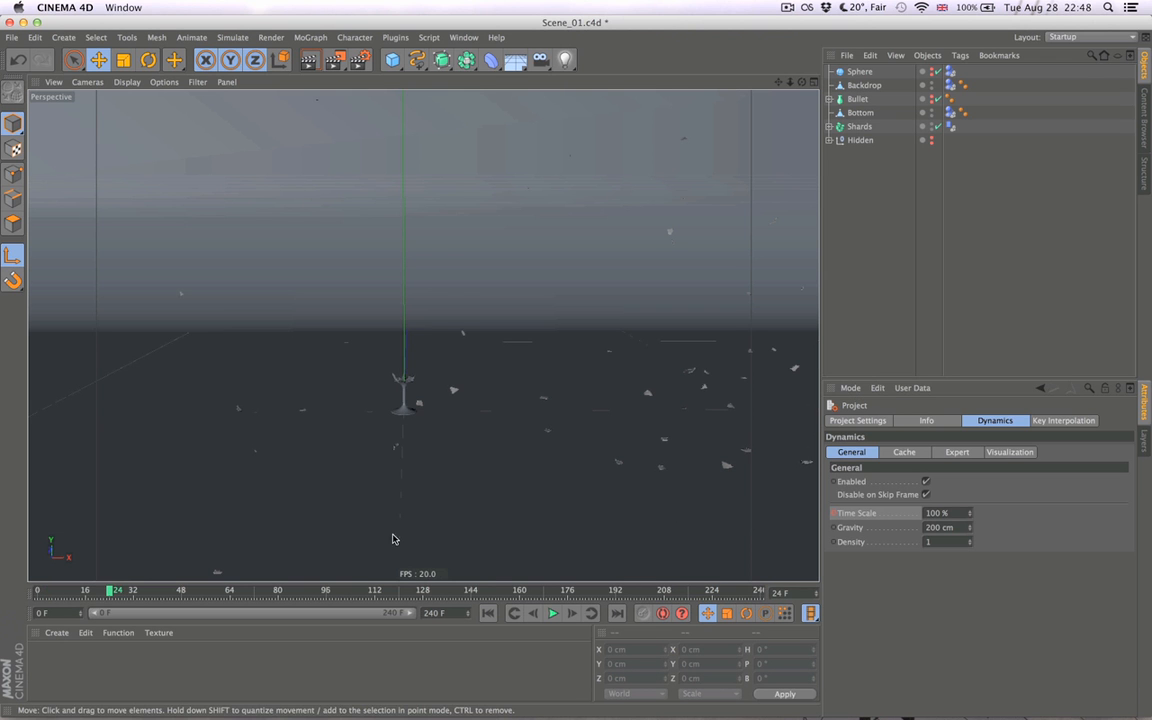
click(955, 512)
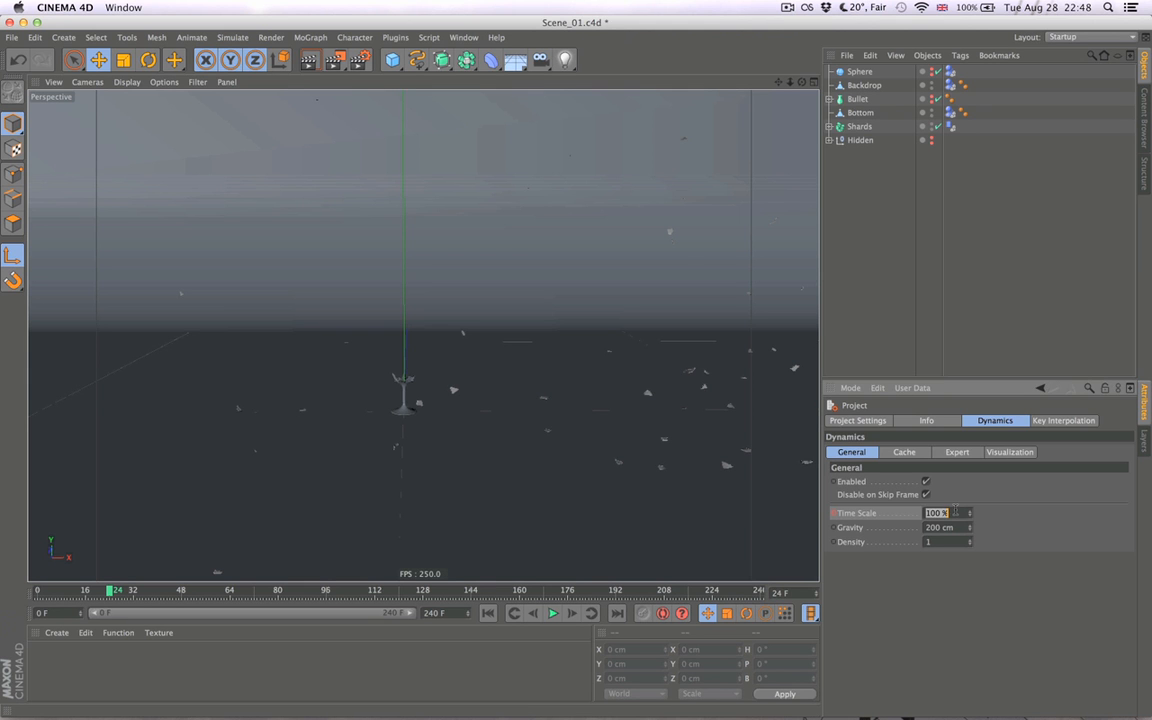
text(1)
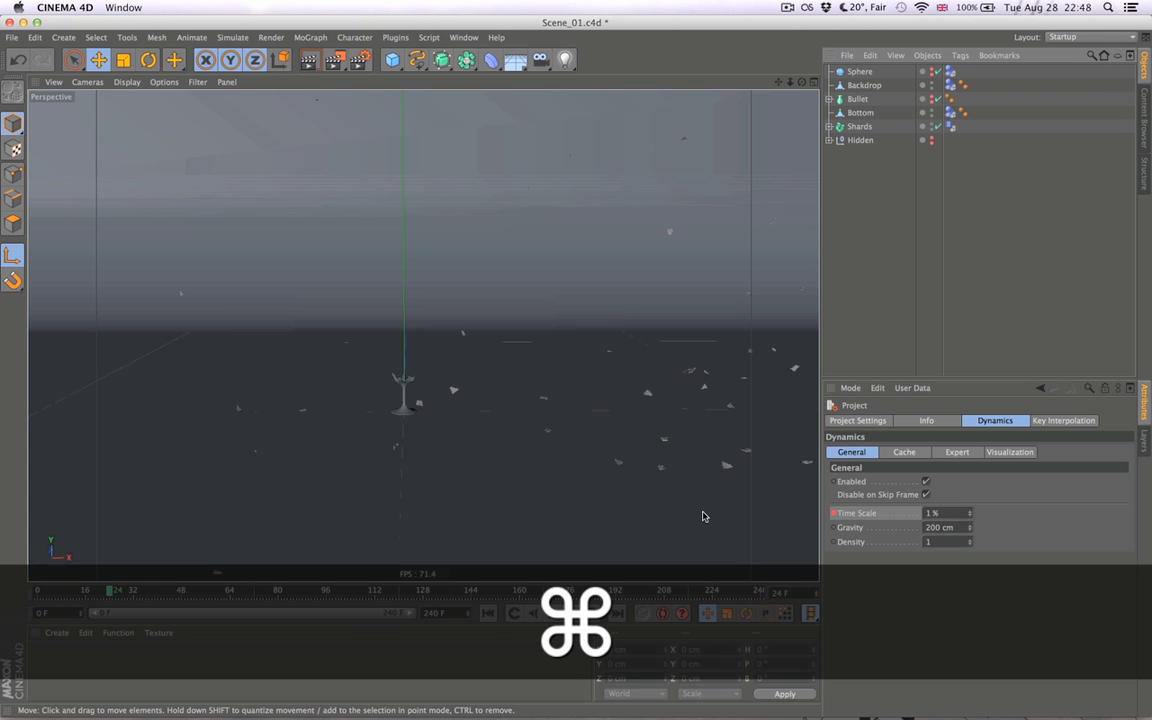
- Clear the dynamics cache and rebake the simulation from frame 0 with the animated Time Scale
click(904, 452)
click(867, 494)
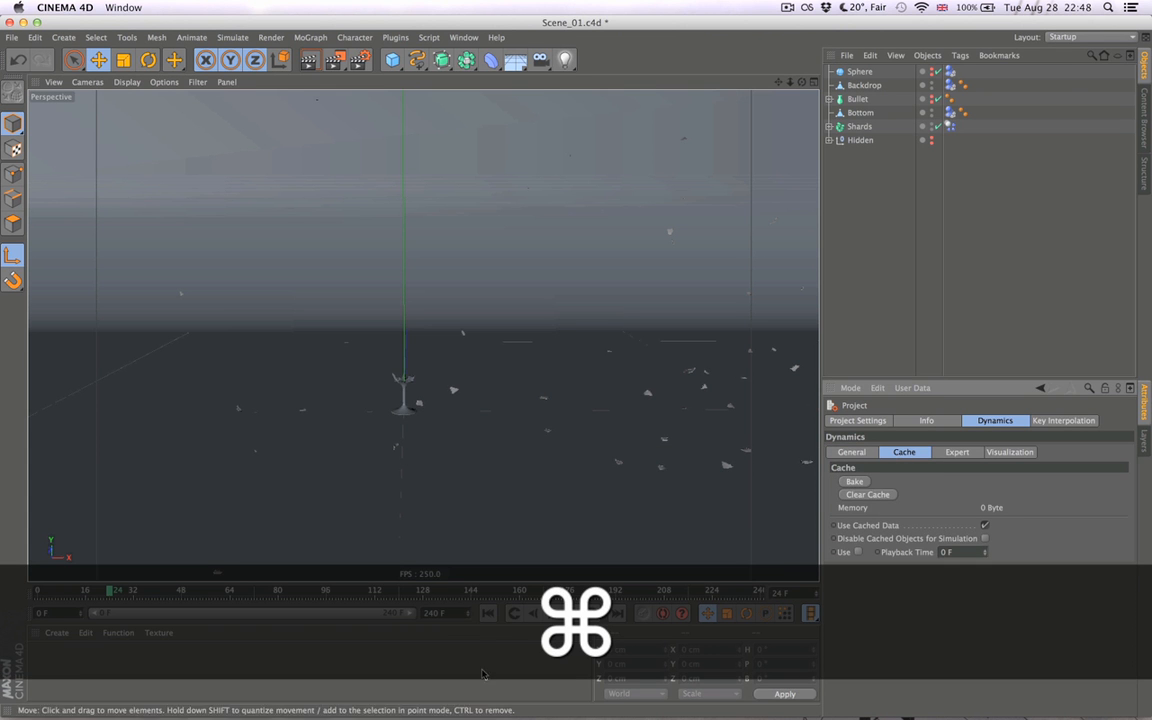
click(853, 481)
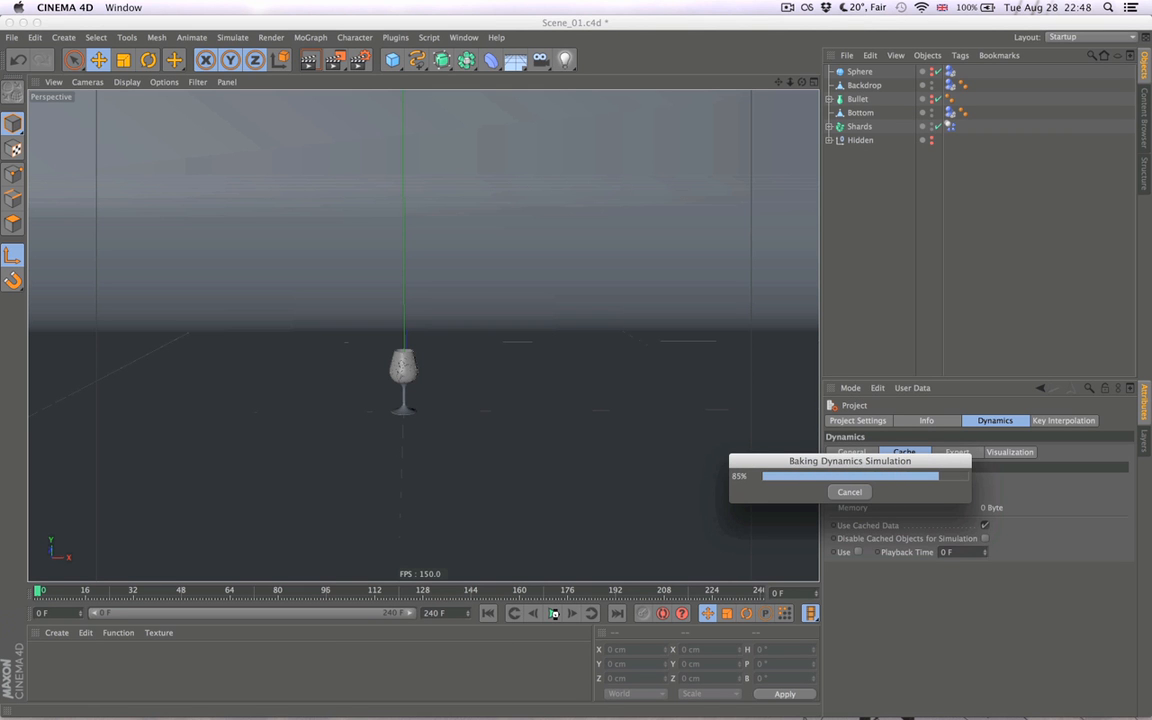
- Play the baked slow-motion shatter while viewing the flying shards from several angles, and return to the first frame
click(555, 614)
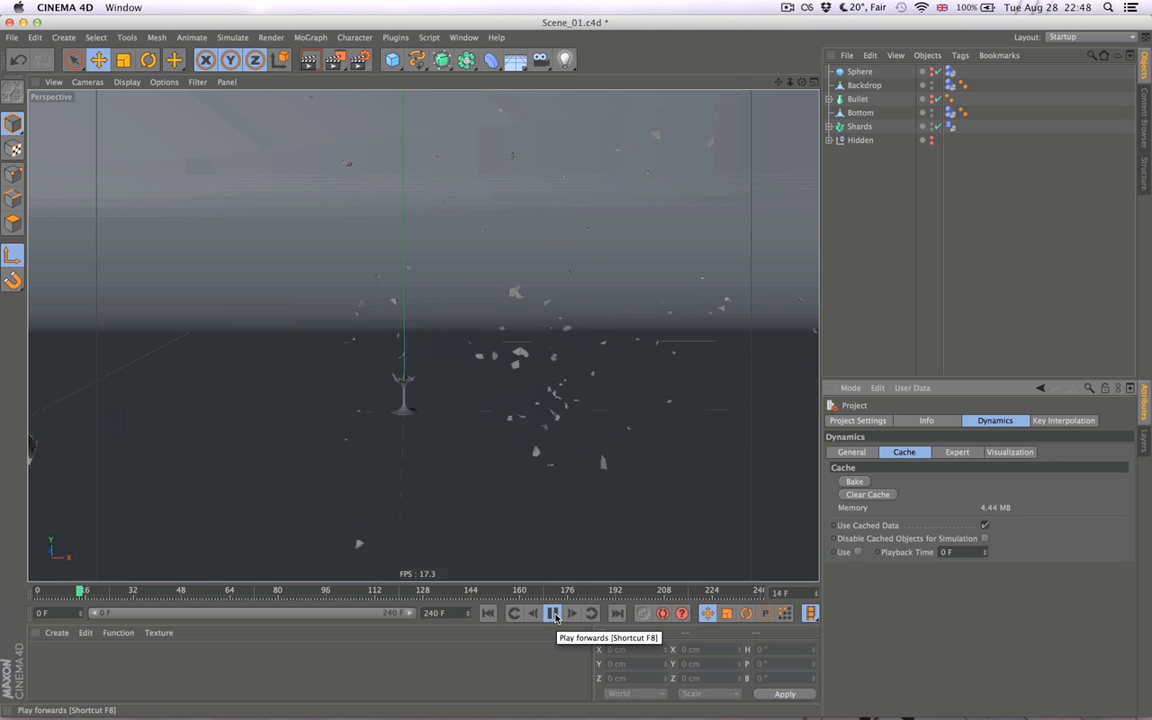
alt+drag(599, 460, 531, 455)
alt+middle_drag(531, 455, 359, 441)
alt+drag(506, 452, 581, 442)
click(549, 613)
click(488, 614)
- Set the dynamics Time Scale keyframe on frame 24 to 2% and rebake the cleared simulation cache from frame 0
click(849, 453)
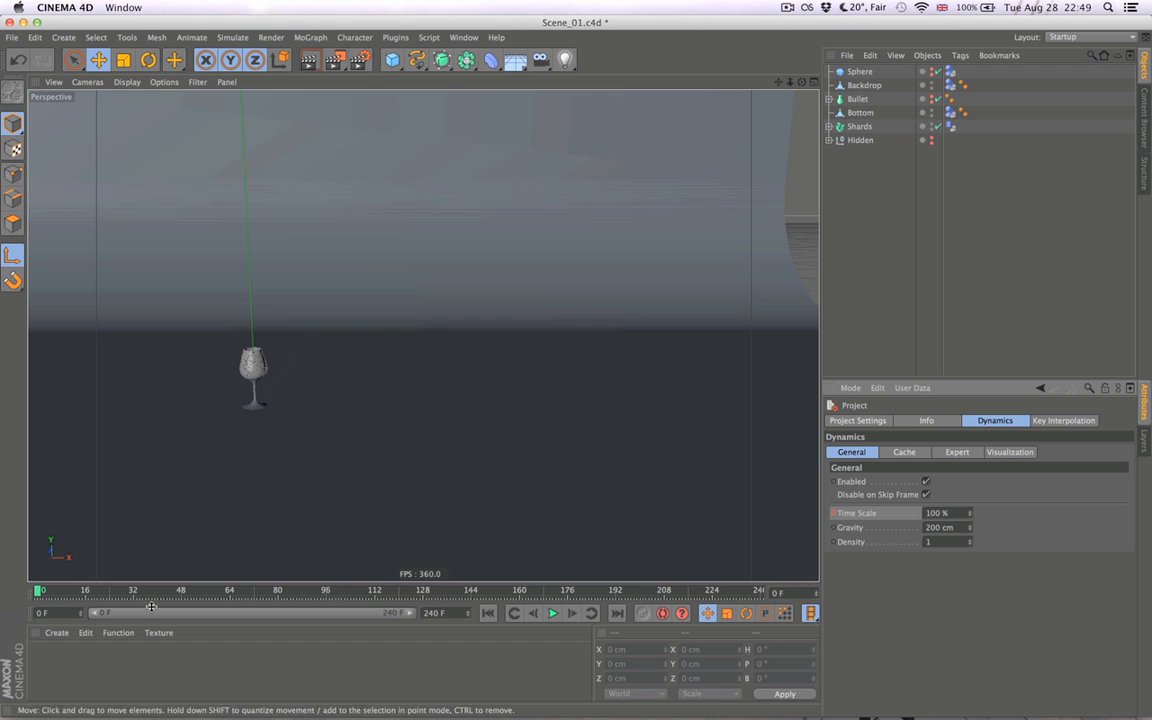
drag(112, 594, 108, 591)
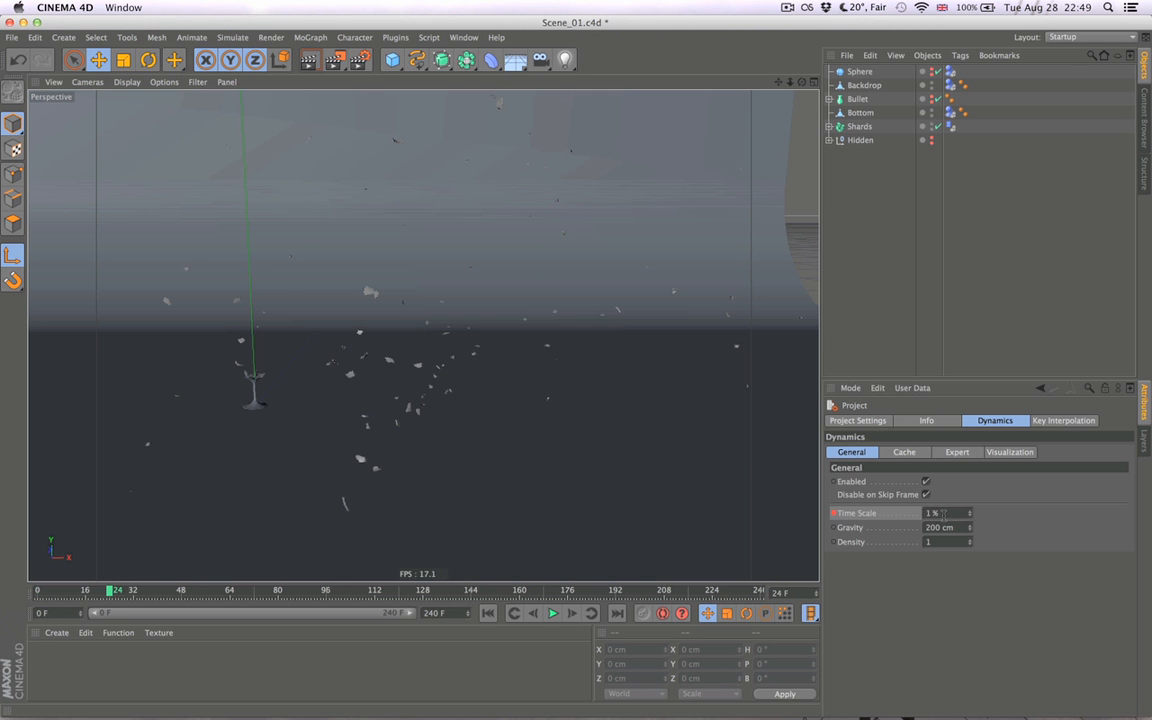
text(2)
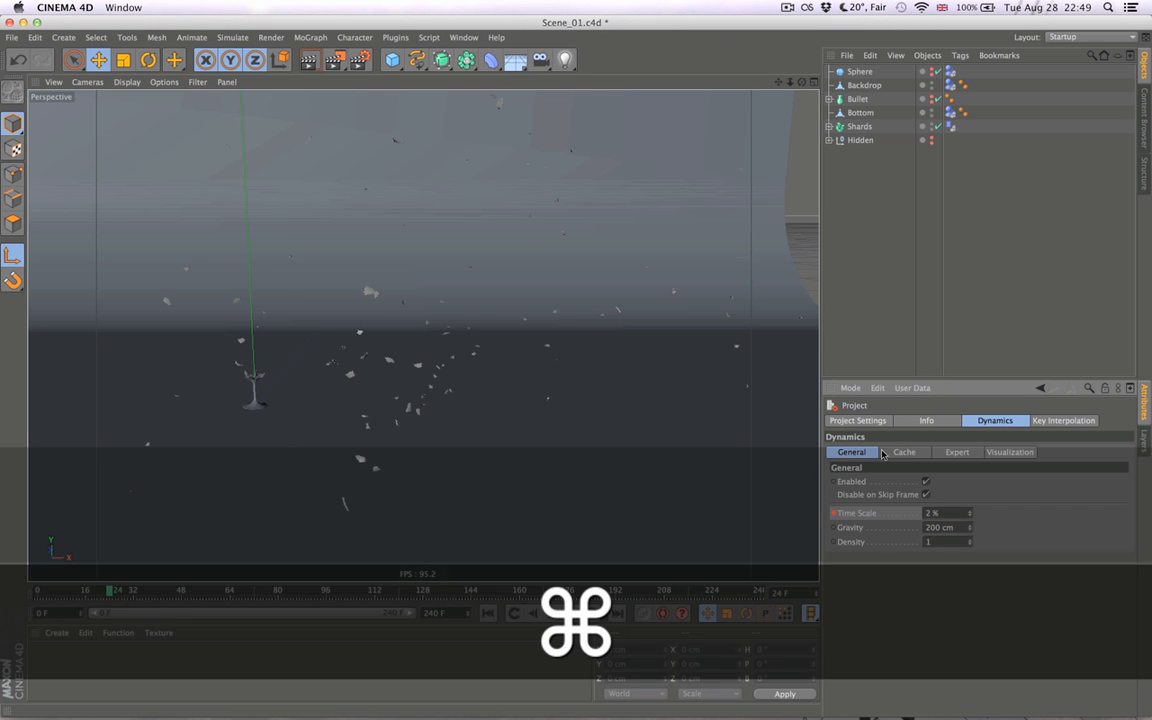
click(882, 456)
click(488, 613)
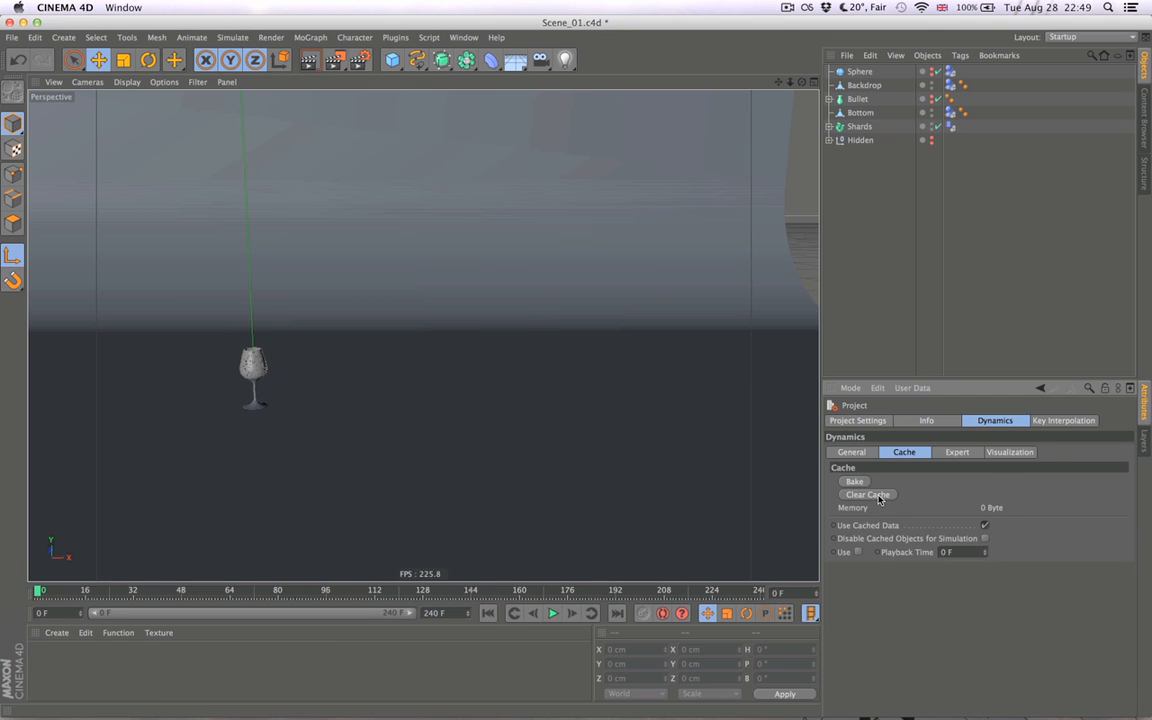
click(854, 481)
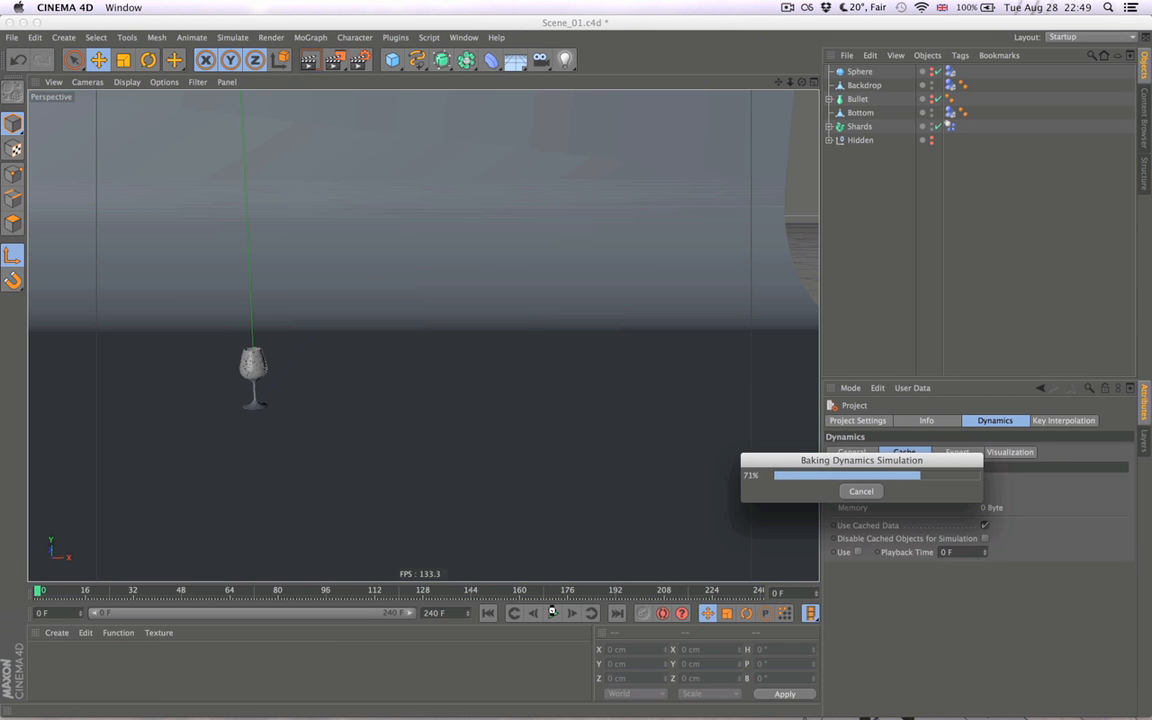
- Play the rebaked shatter twice to judge the slow-motion speed, and return to the first frame
click(552, 613)
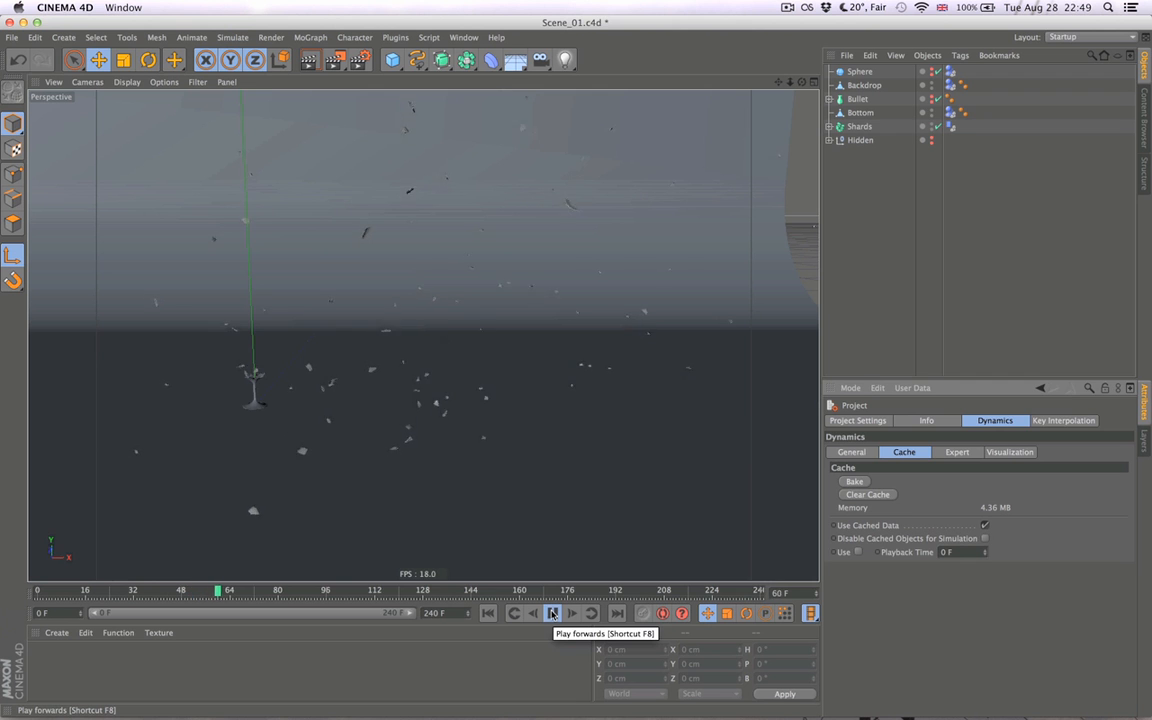
click(552, 613)
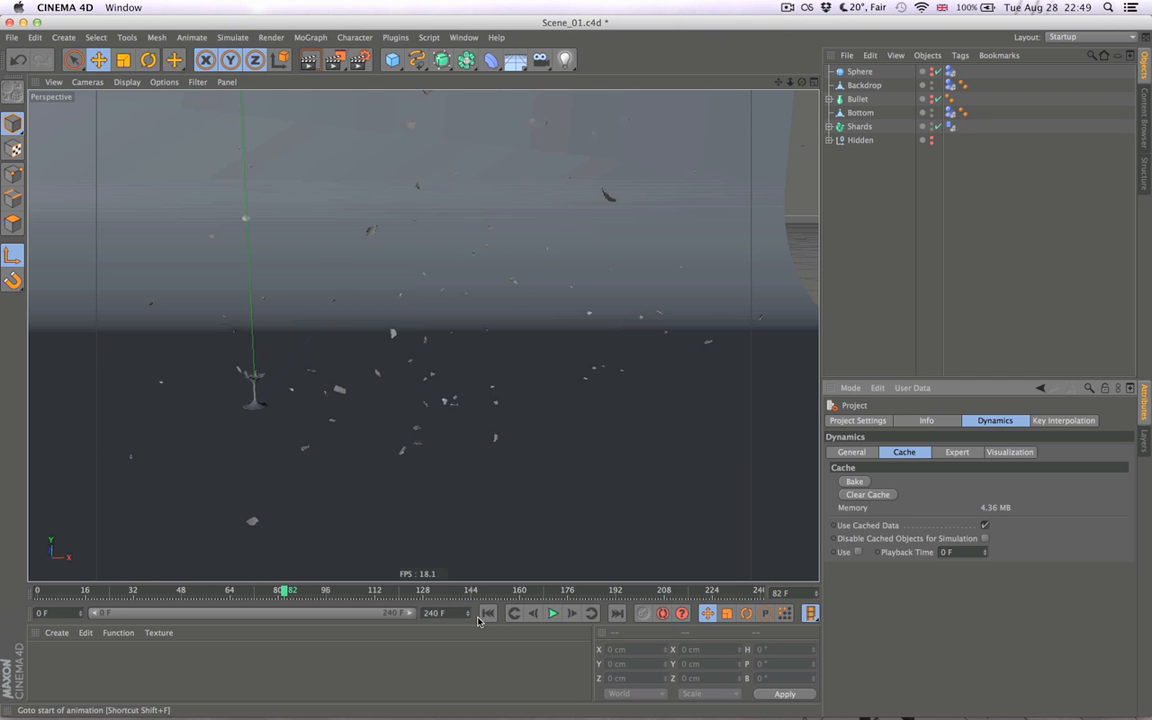
click(537, 613)
click(552, 613)
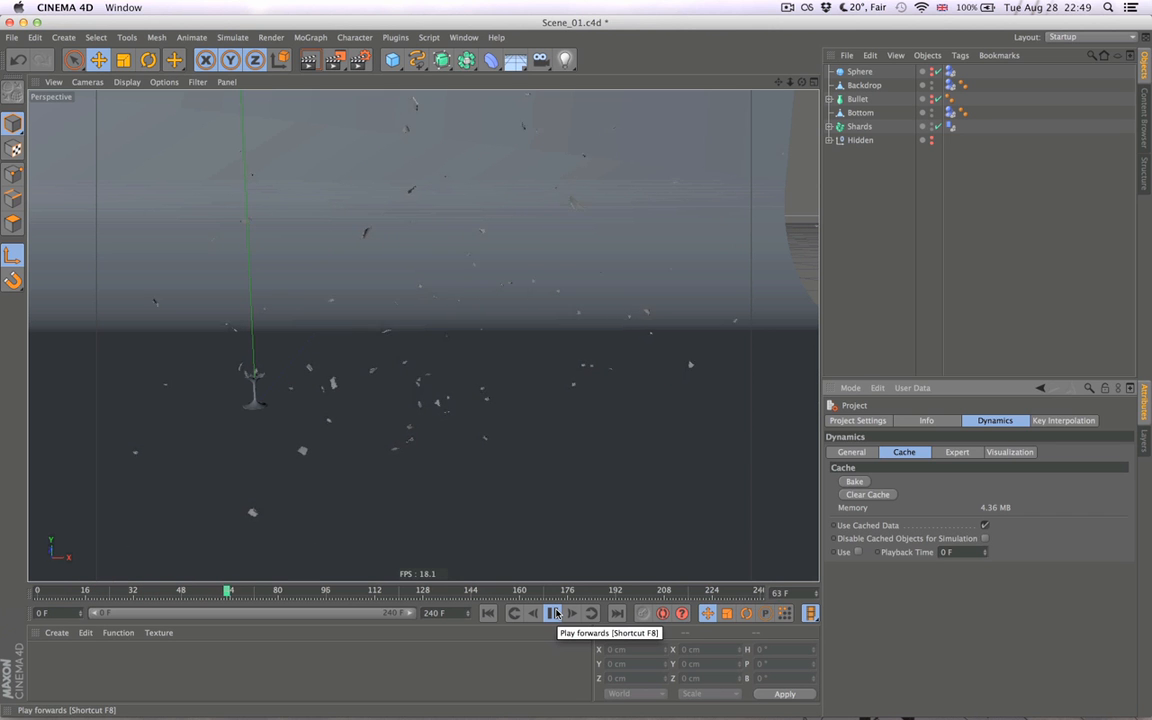
click(556, 613)
click(488, 613)
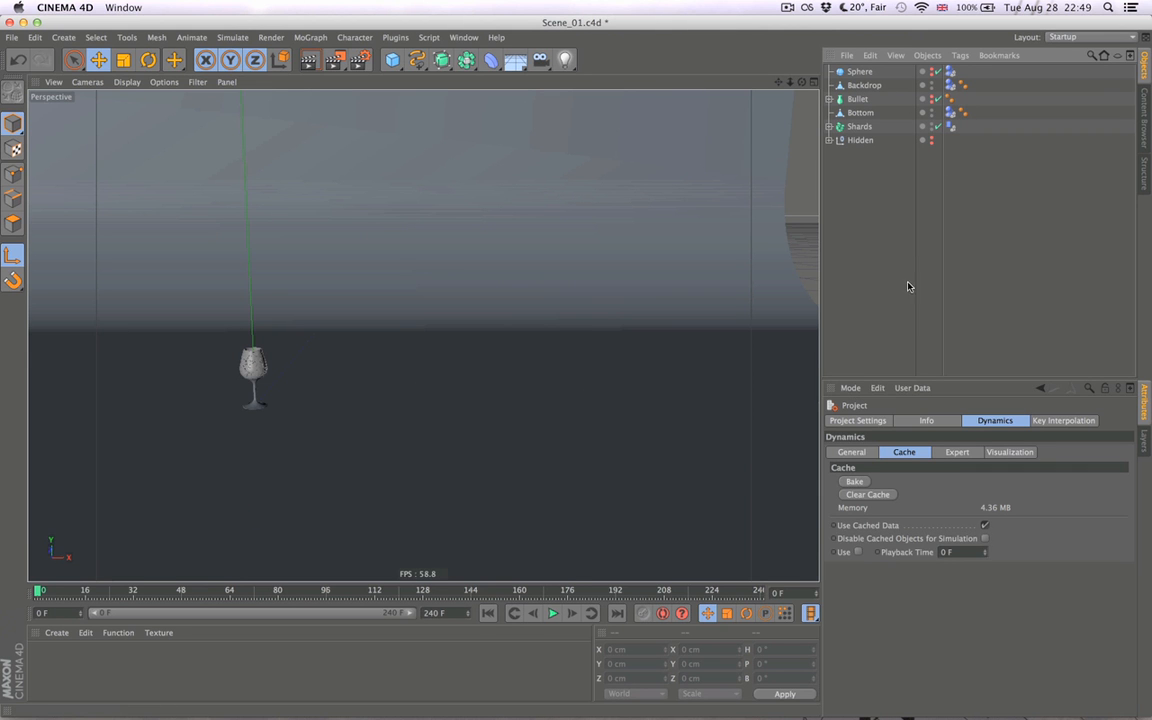
- Set the dynamics Time Scale keyframe on frame 24 to 5% and rebake the cleared simulation cache from frame 0
click(852, 452)
click(112, 593)
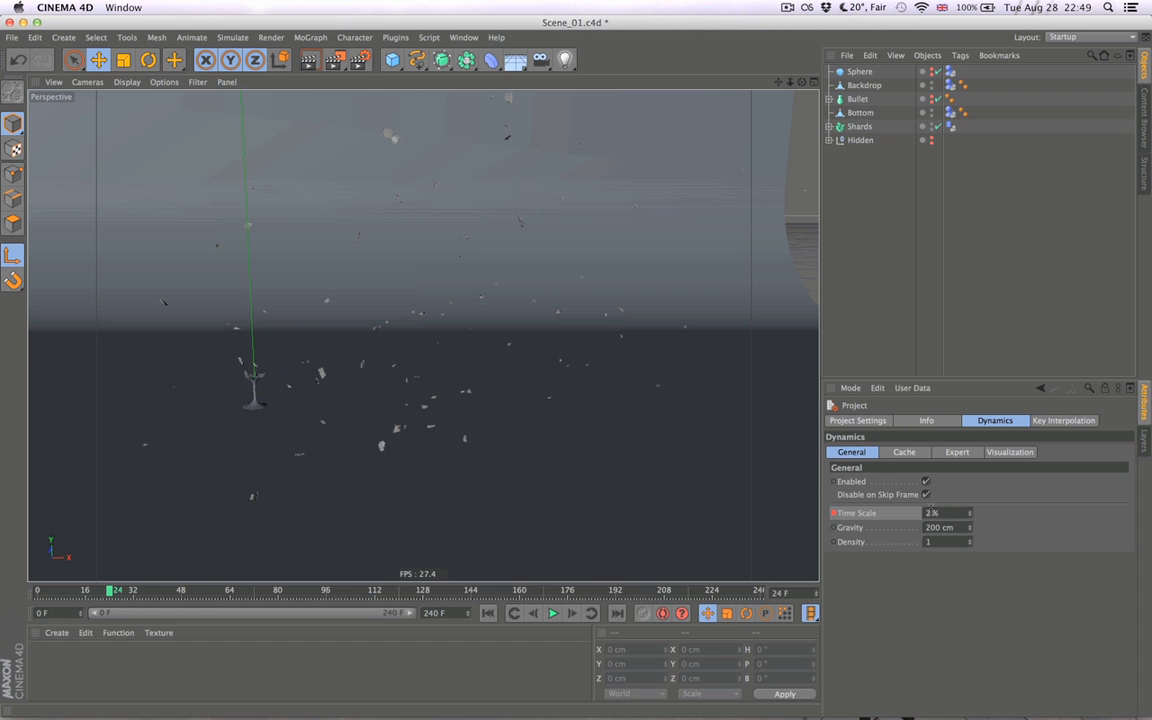
double_click(931, 512)
text(5)
key(Return)
super+click(836, 512)
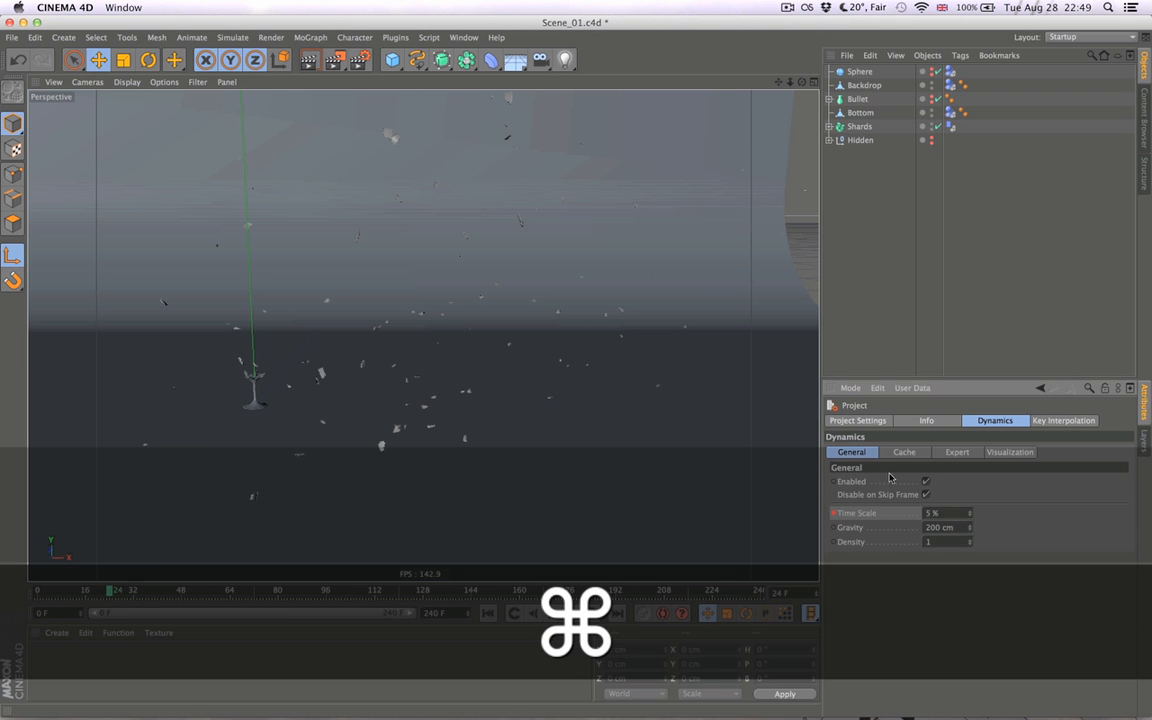
click(897, 456)
click(488, 613)
click(883, 496)
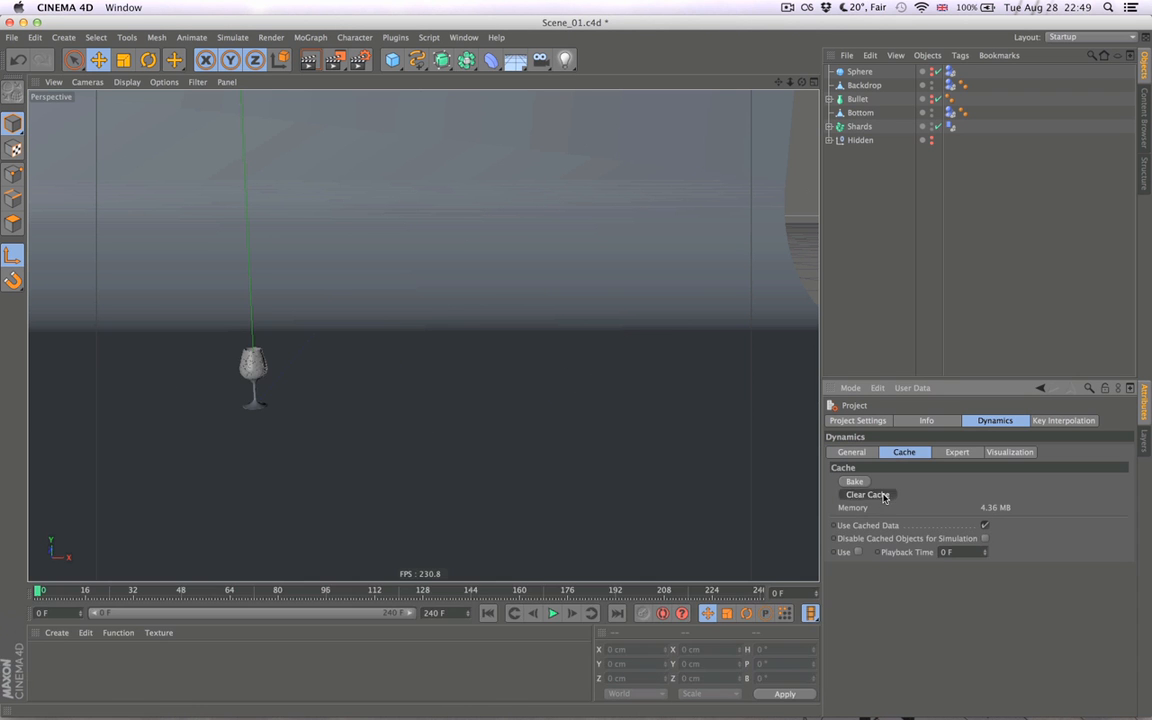
click(854, 481)
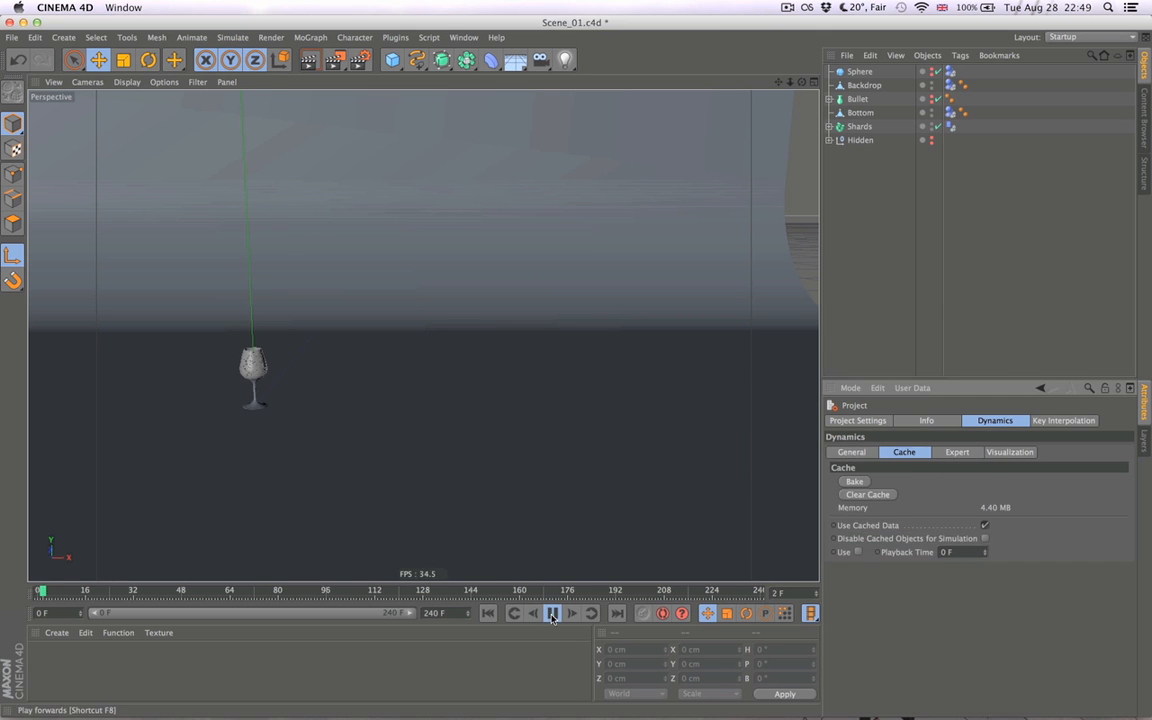
- Play the faster slow-motion shatter twice, viewing the shards from farther away, and return to the first frame
click(551, 614)
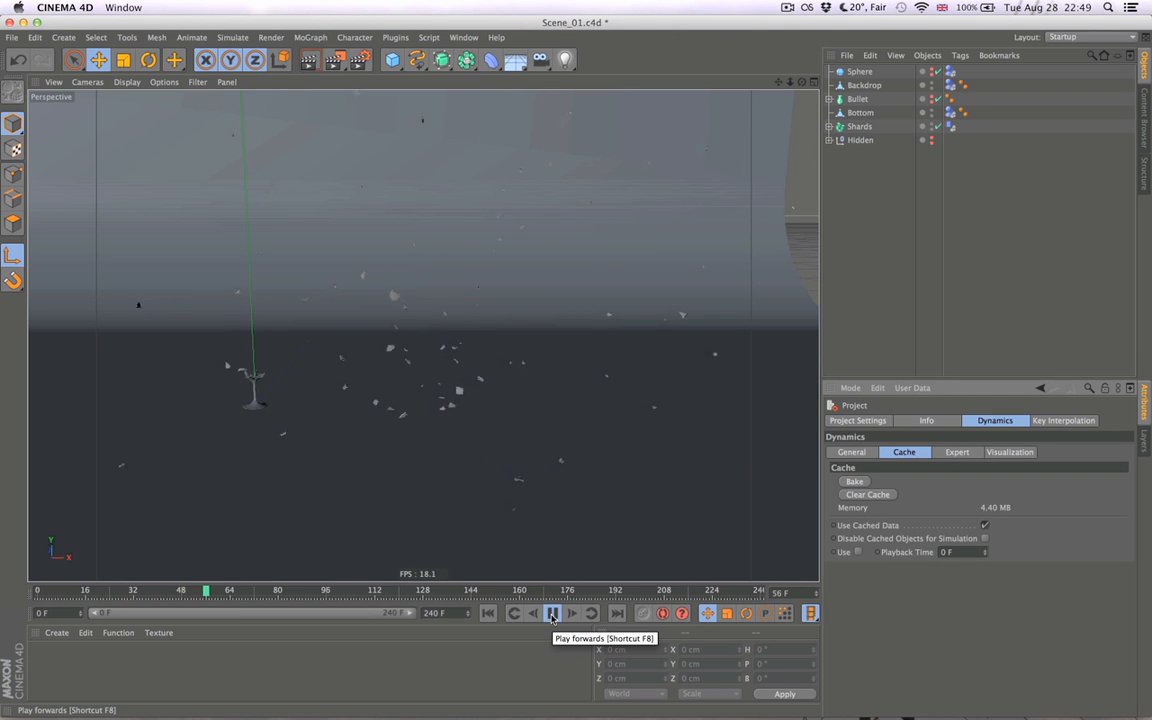
click(552, 617)
click(489, 614)
click(553, 614)
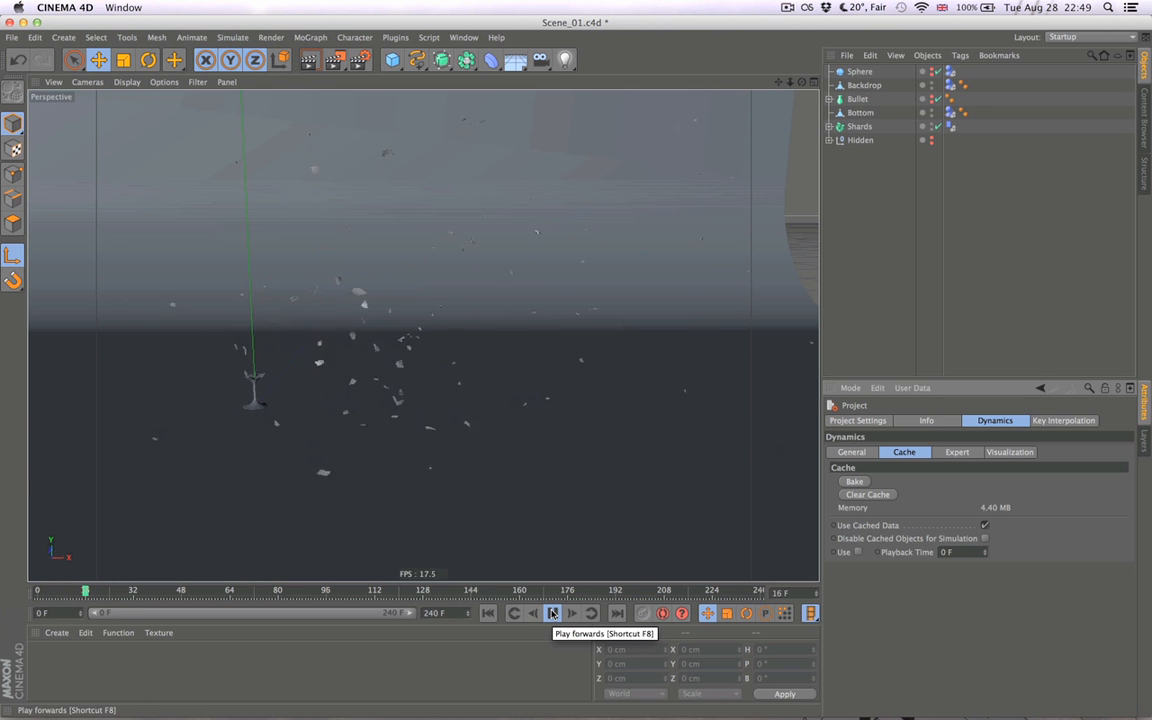
mouse_move(501, 468)
alt+mouse_down()
mouse_move(515, 463)
mouse_move(460, 463)
mouse_move(495, 486)
alt+mouse_up()
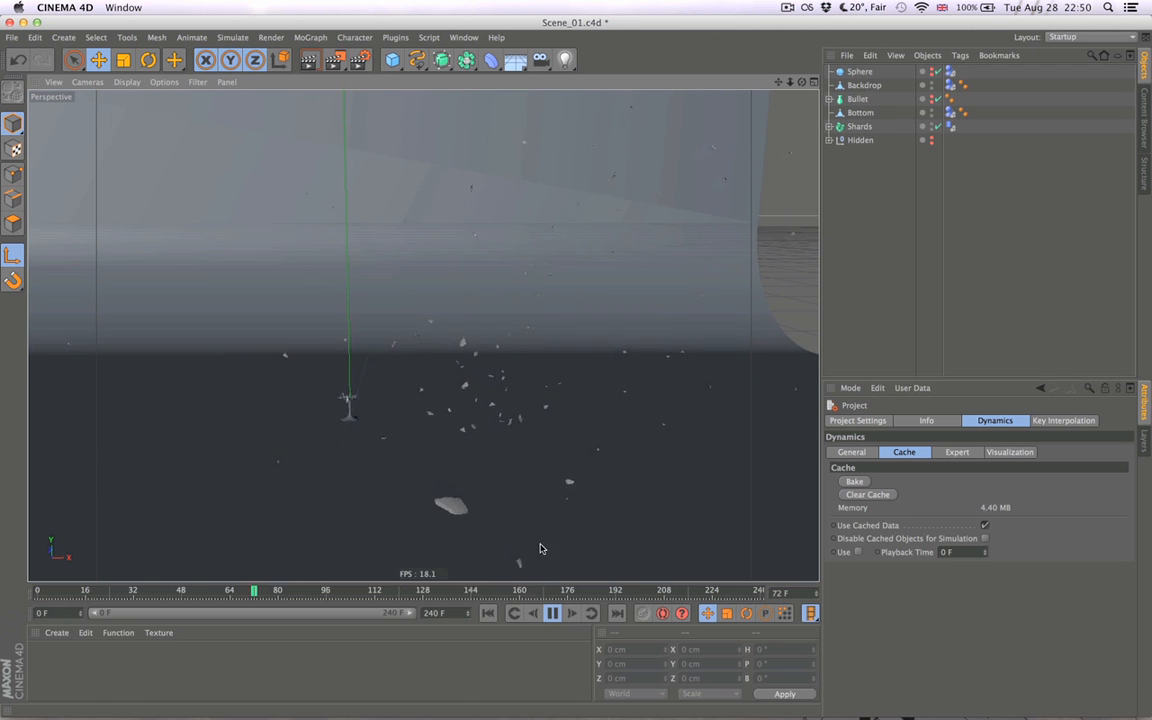
click(552, 614)
click(513, 614)
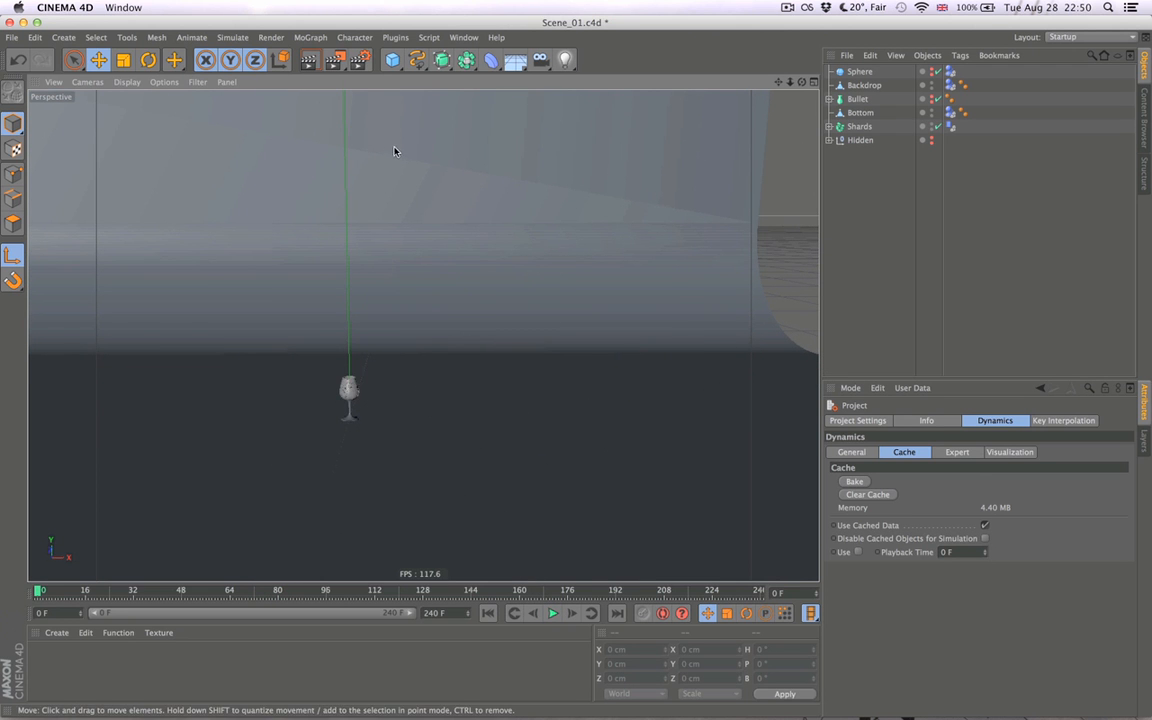
- Set the render output's Film Aspect to 2.5 and close the render settings
click(360, 60)
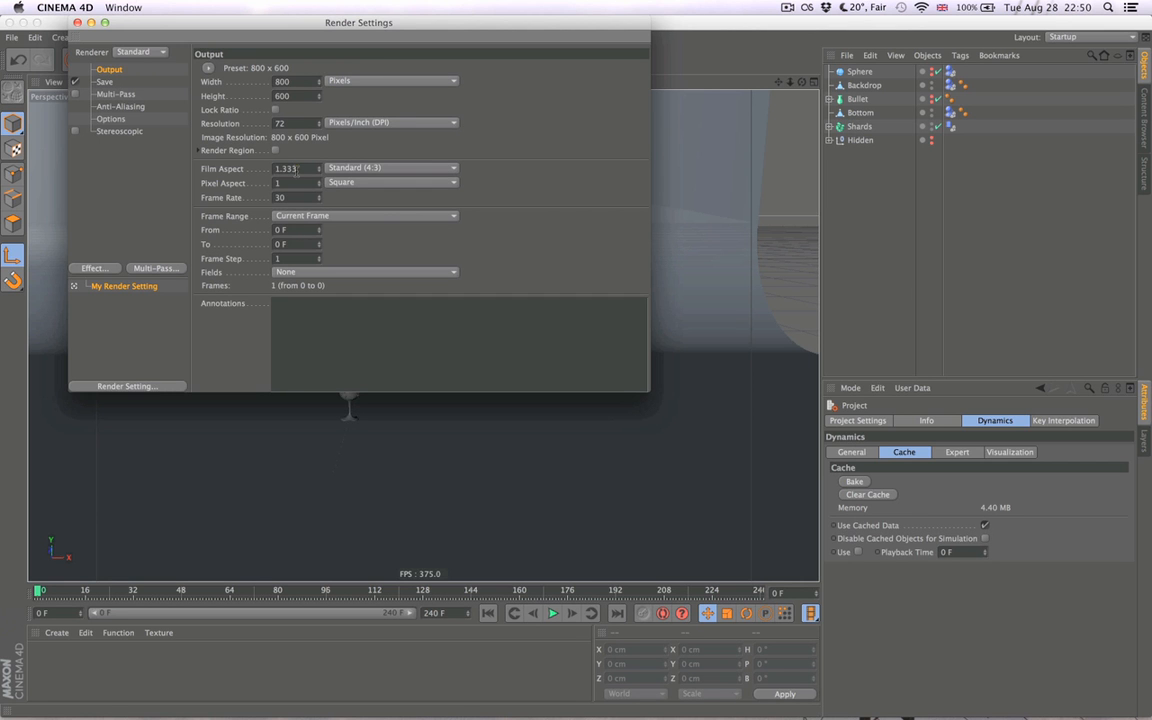
text(2.5)
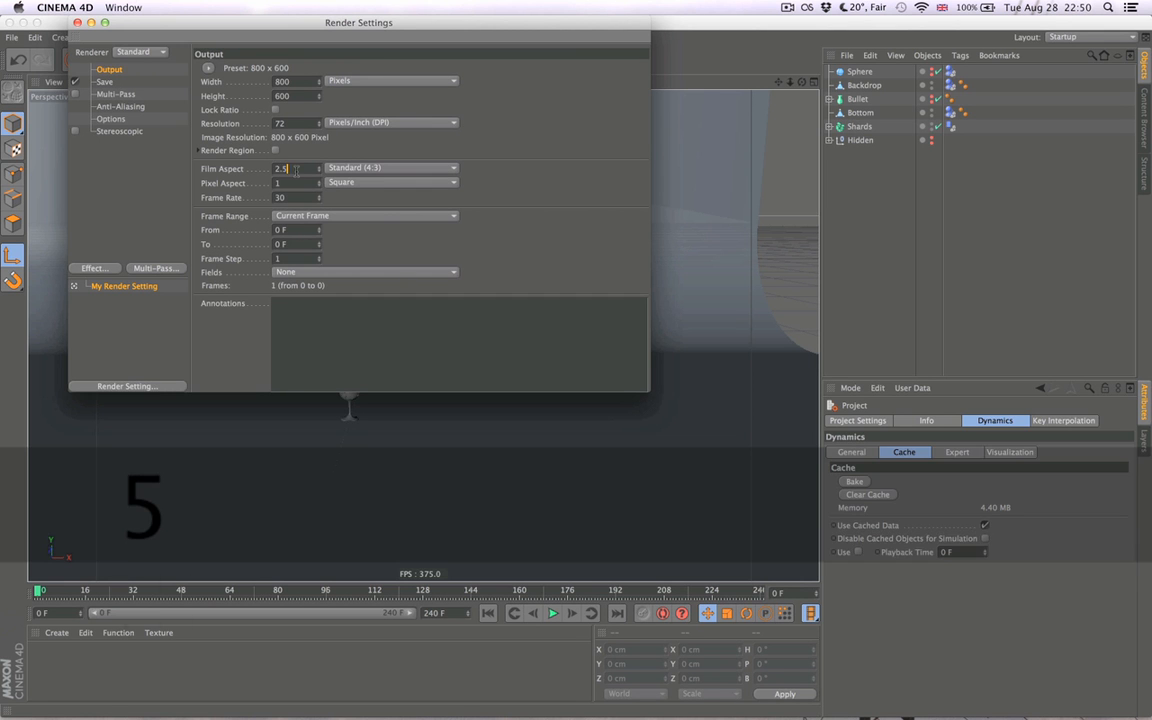
key(Return)
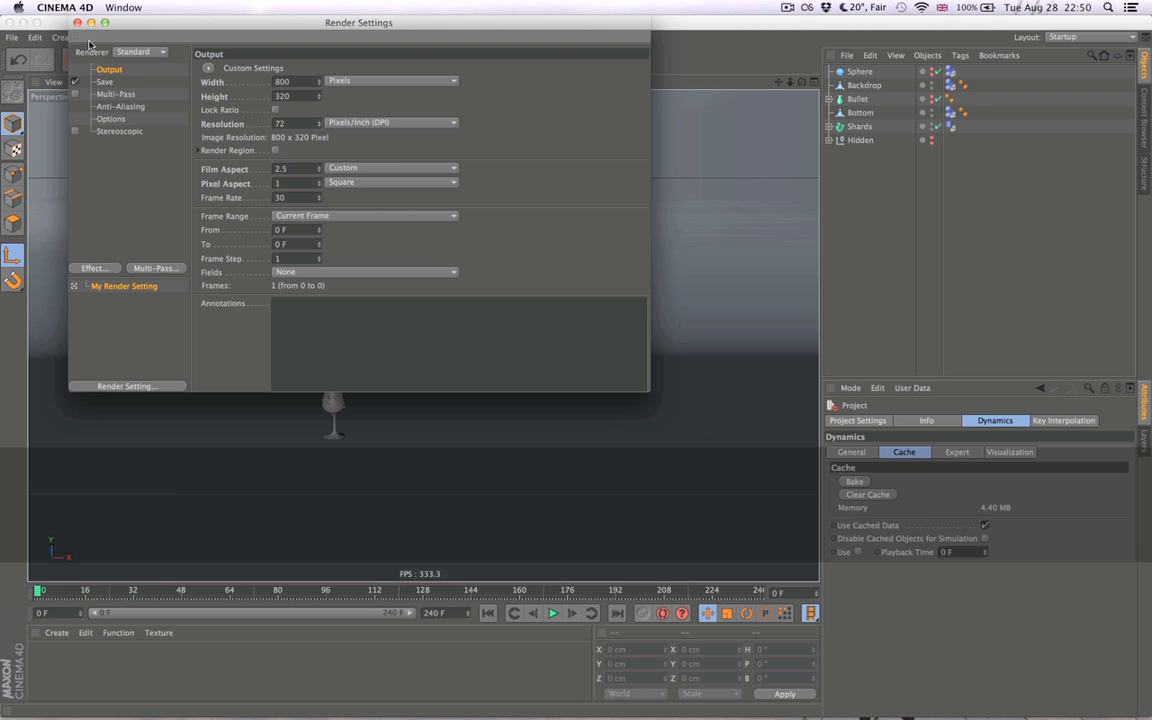
click(78, 22)
- Arrange the viewports as 4 Views Top Split and adjust the divider beneath the perspective view to suit the widescreen frame
middle_click(414, 294)
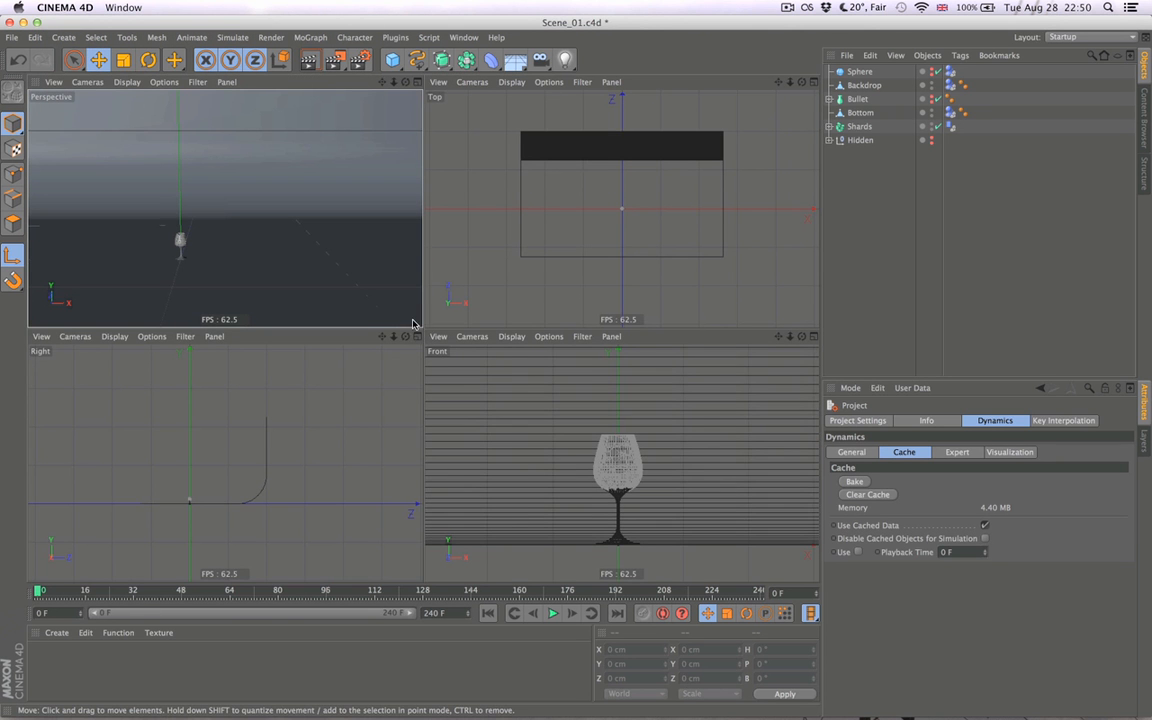
click(416, 83)
middle_click(496, 211)
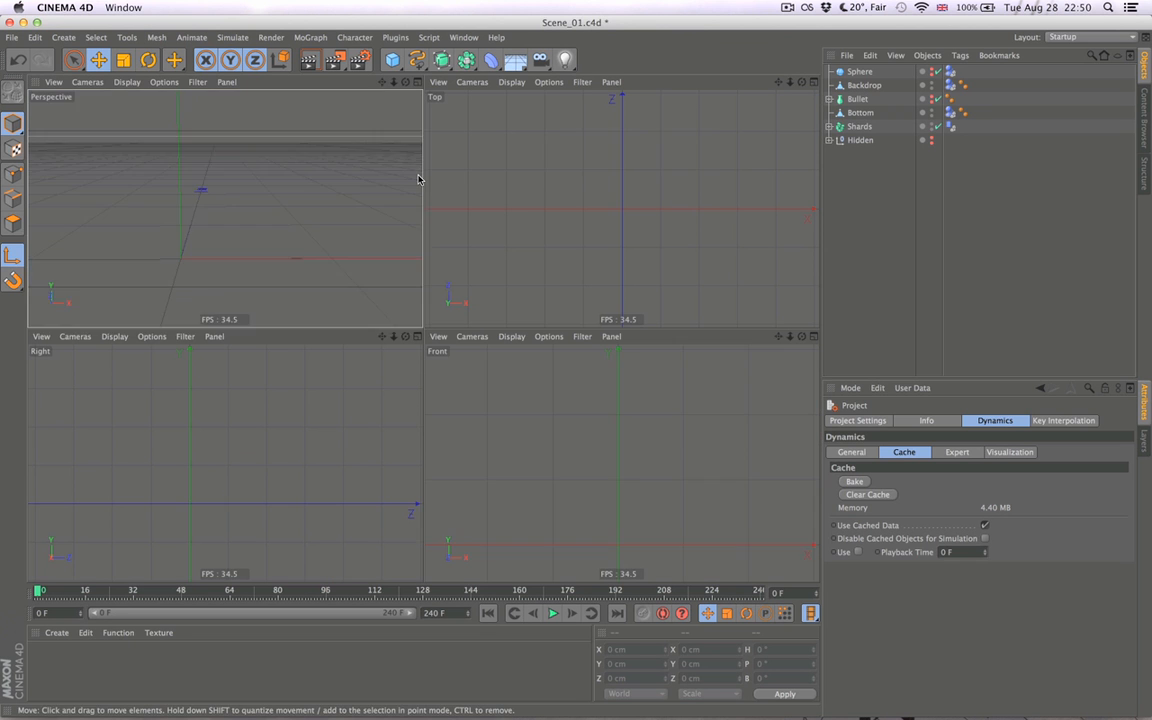
click(226, 82)
mouse_move(240, 103)
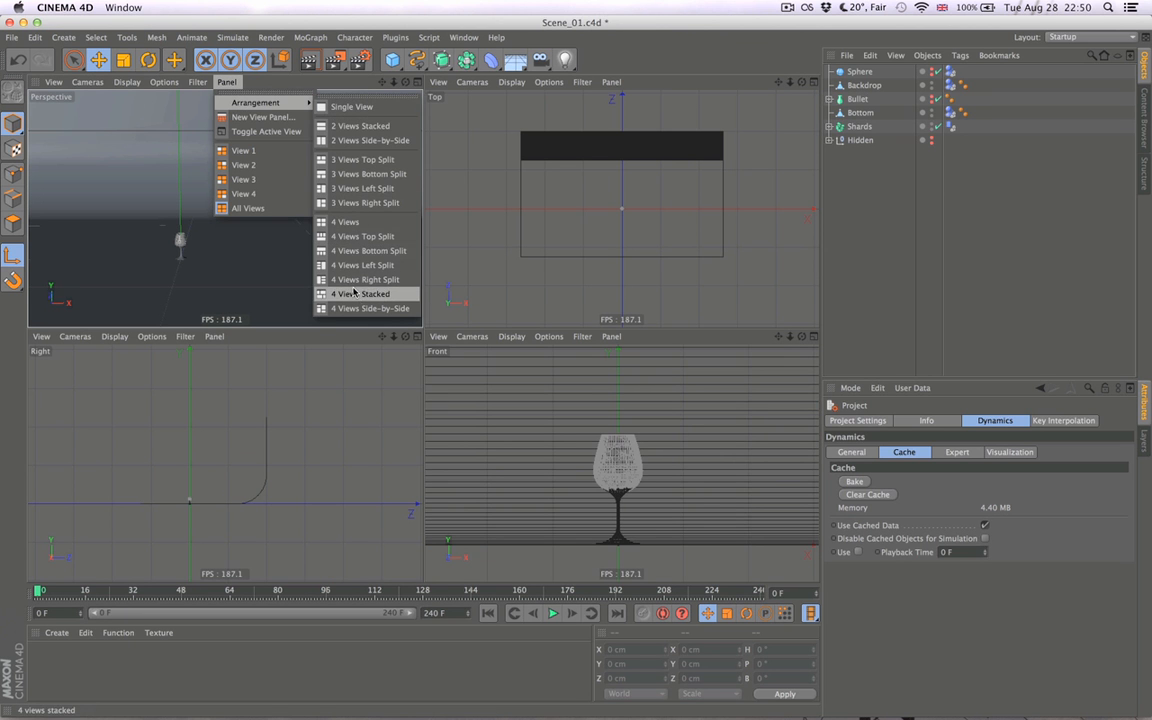
click(363, 236)
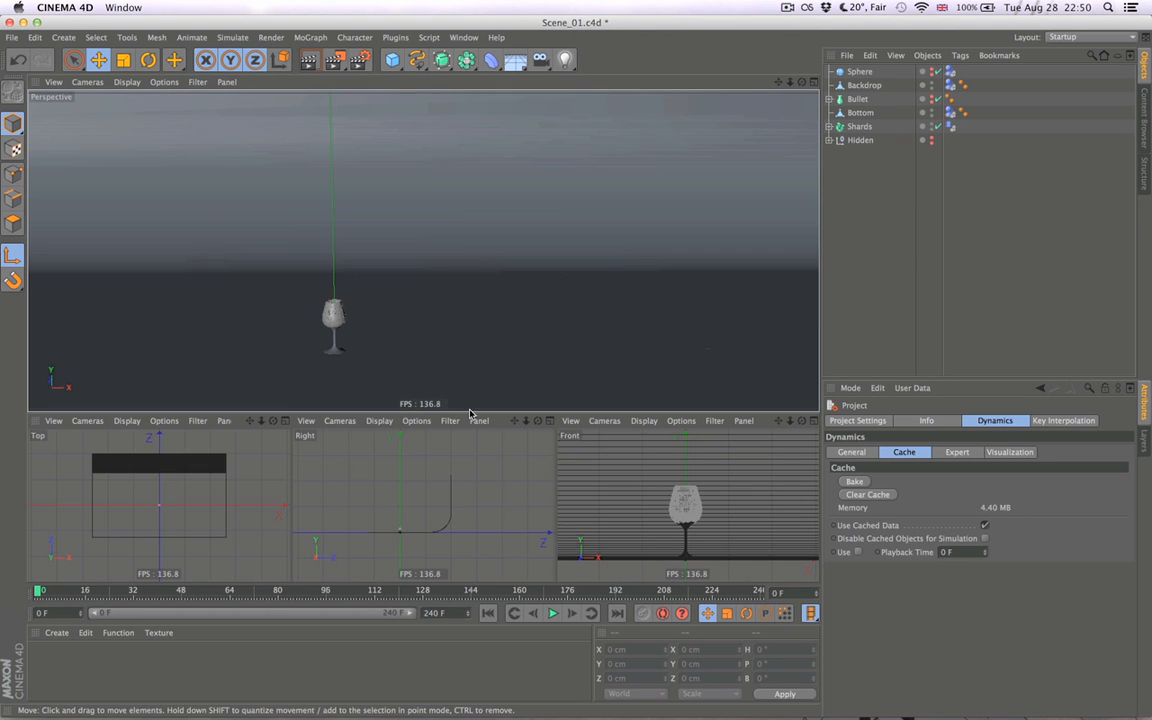
drag(469, 406, 469, 405)
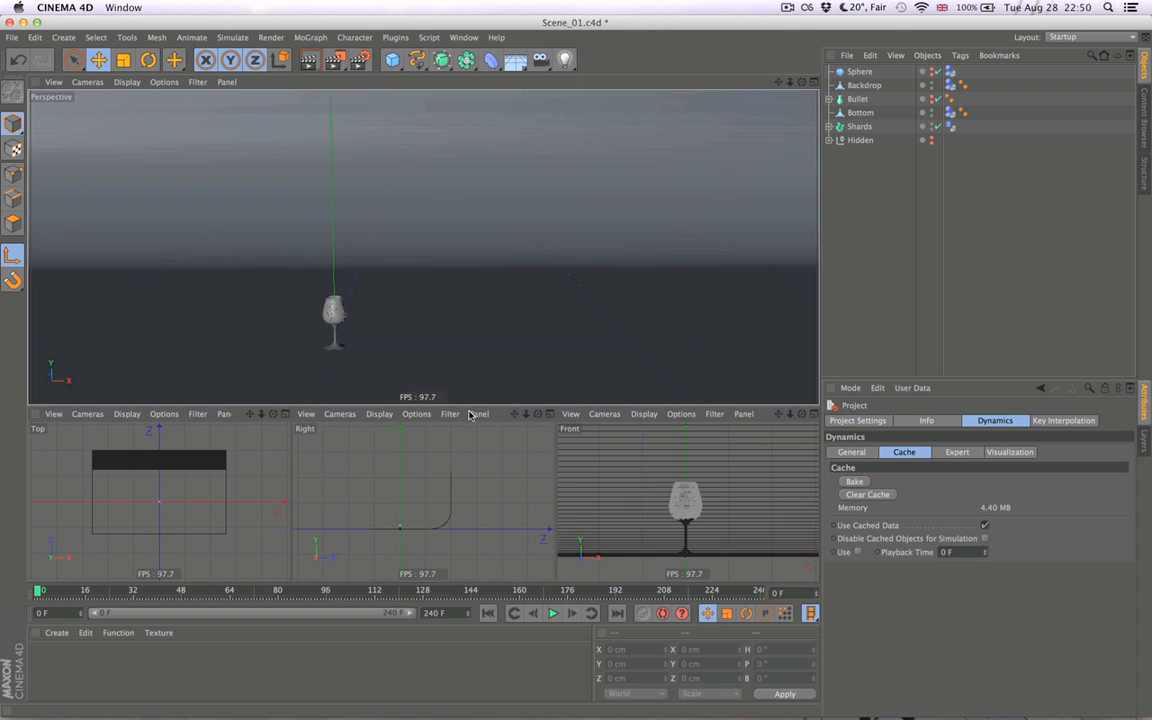
- Play the shatter in the widescreen perspective view with the glass framed off-centre, and return to the first frame
alt+drag(476, 335, 521, 306)
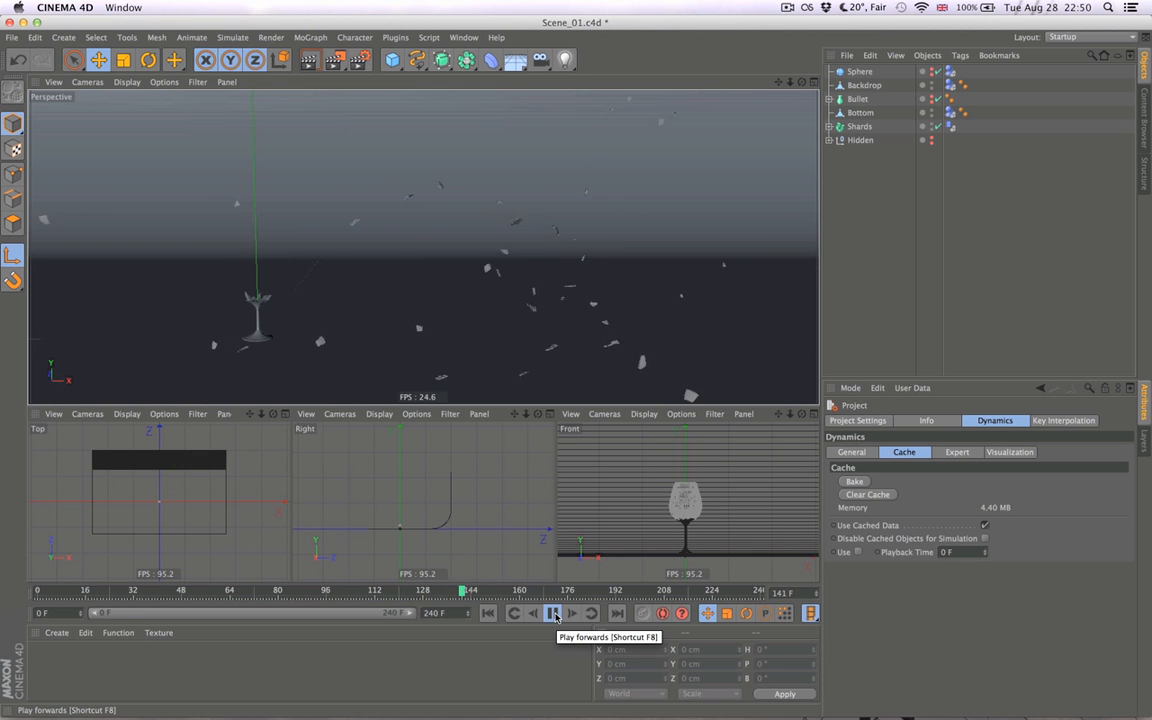
click(554, 613)
click(488, 613)
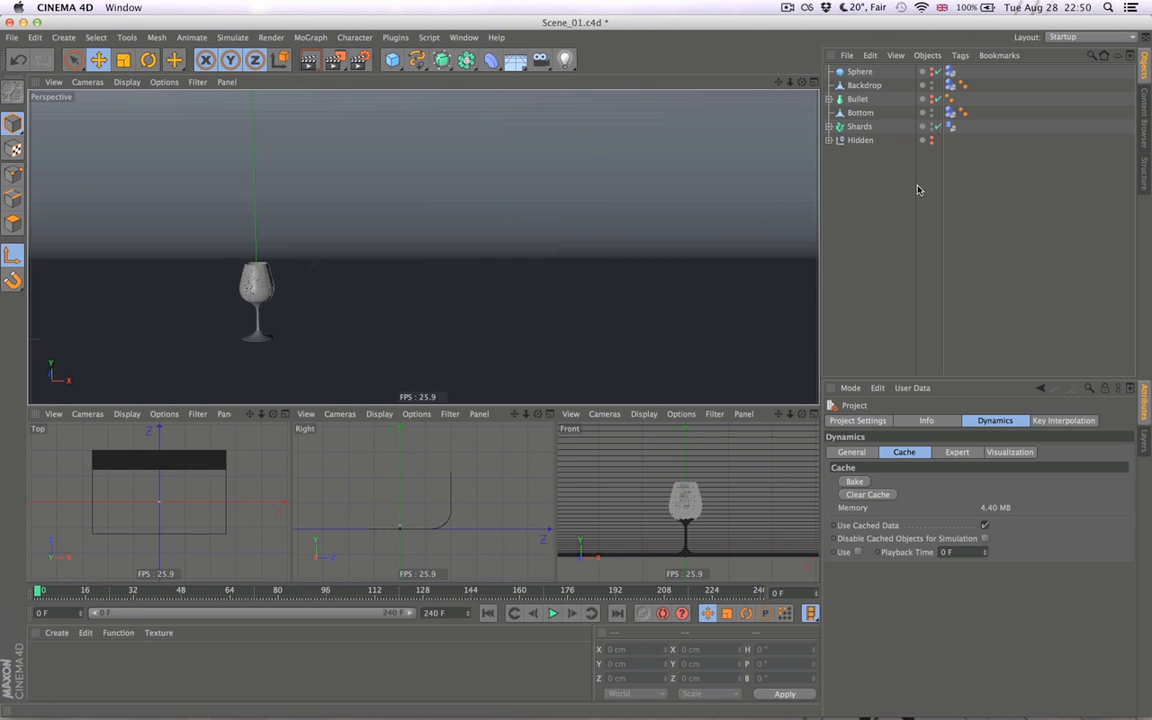
- Set the Bounce of the Shards' dynamics body to 10% and rebake the simulation
click(950, 129)
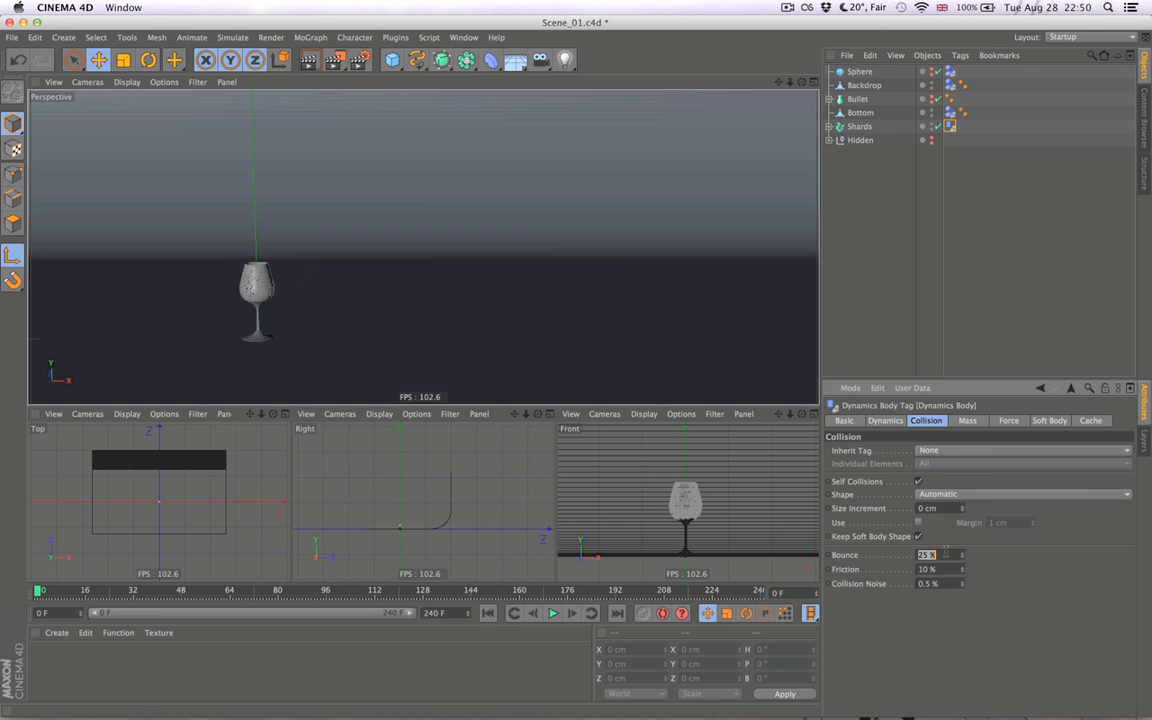
text(10)
key(Return)
key(super+d)
click(854, 481)
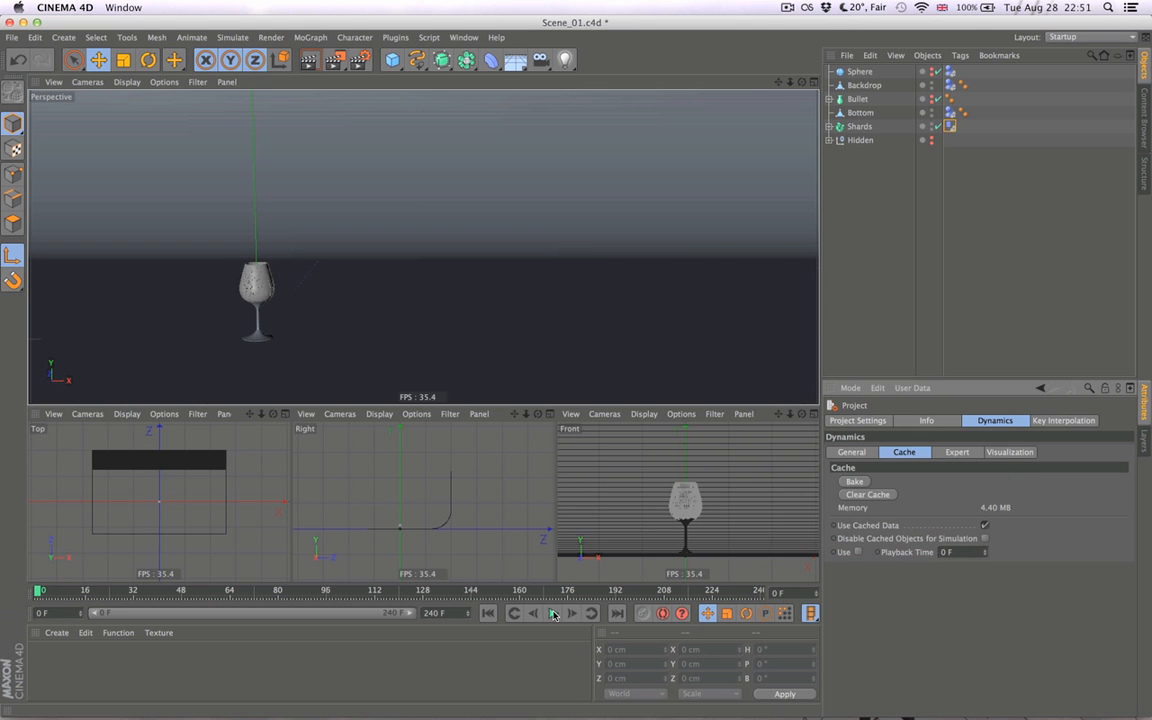
- Play the shatter to check the shards' reduced bounce, and return to the first frame
click(553, 614)
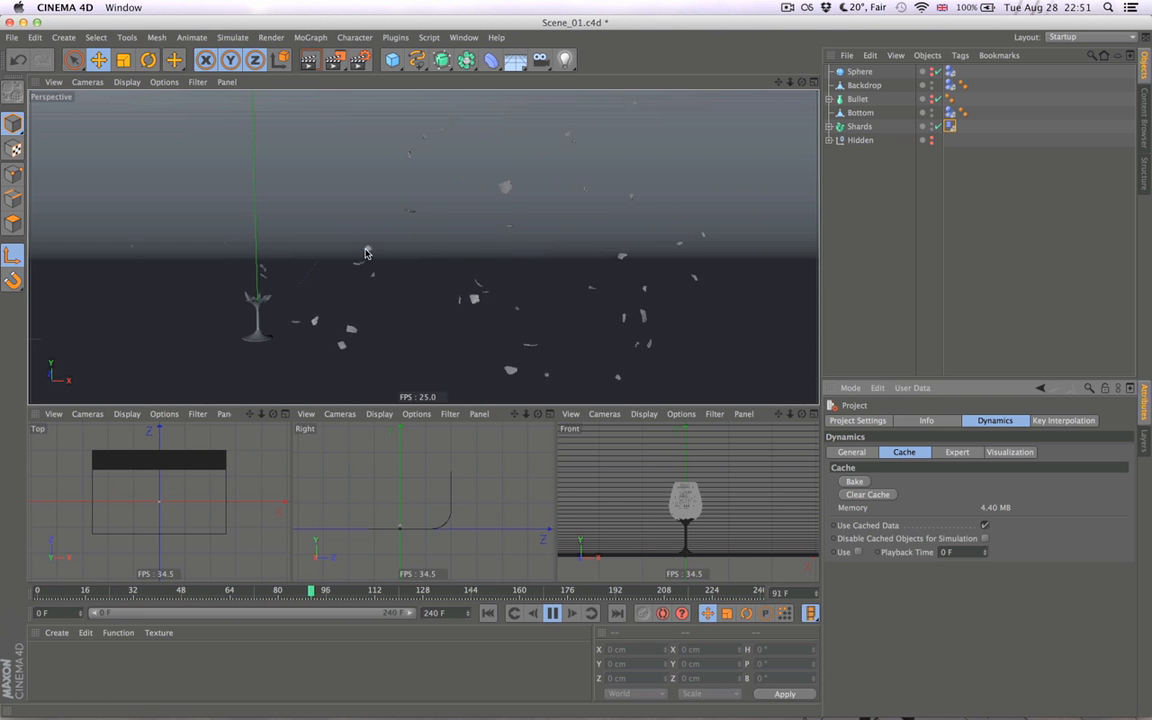
click(552, 614)
click(488, 614)
- Set Bounce to 0% on the dynamics bodies of Sphere, Backdrop, Bottom and Shards together, and rebake the simulation
click(950, 112)
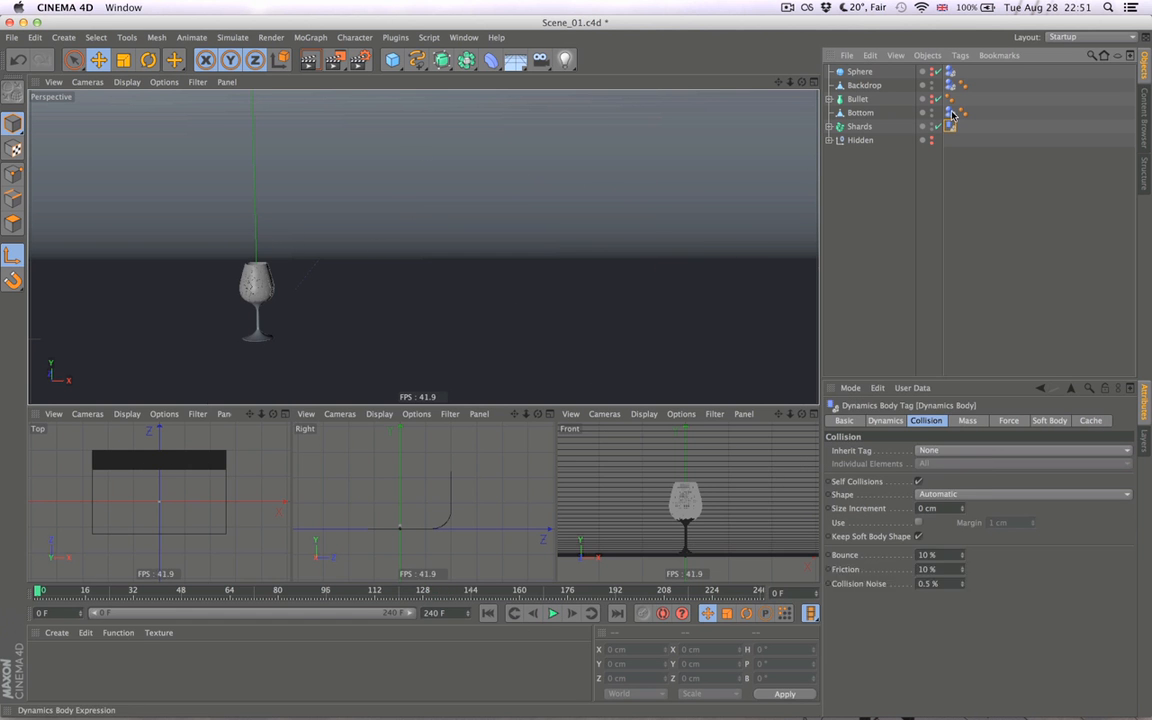
super+click(951, 85)
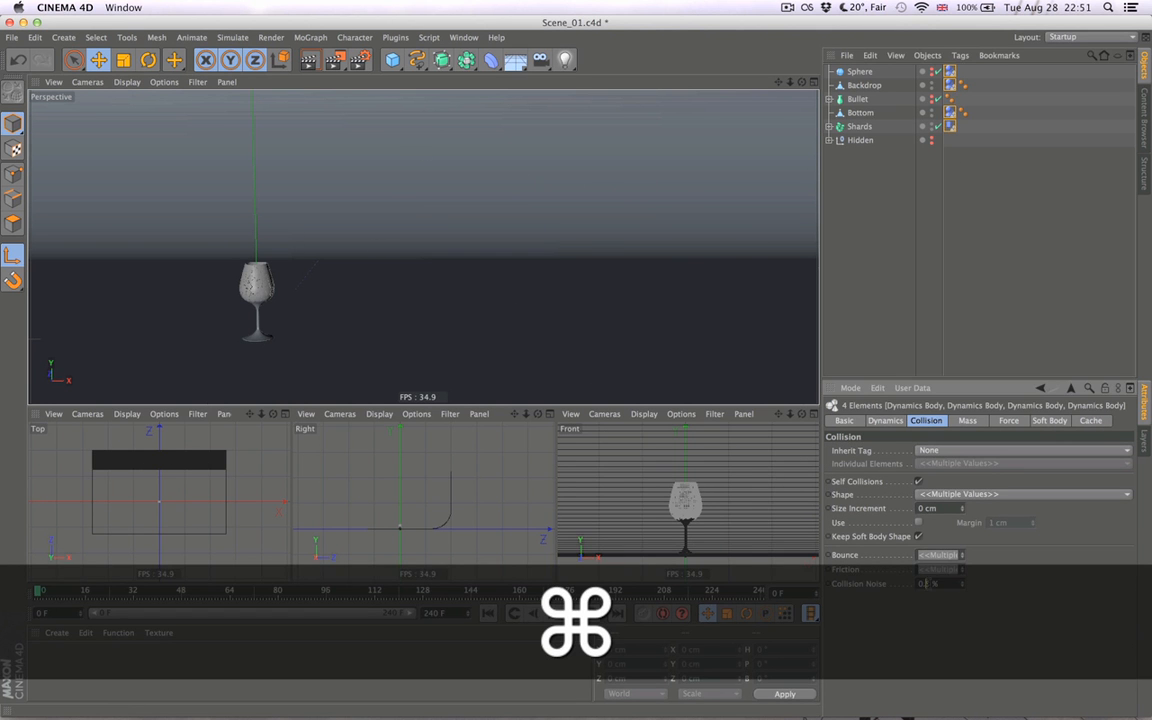
text(0)
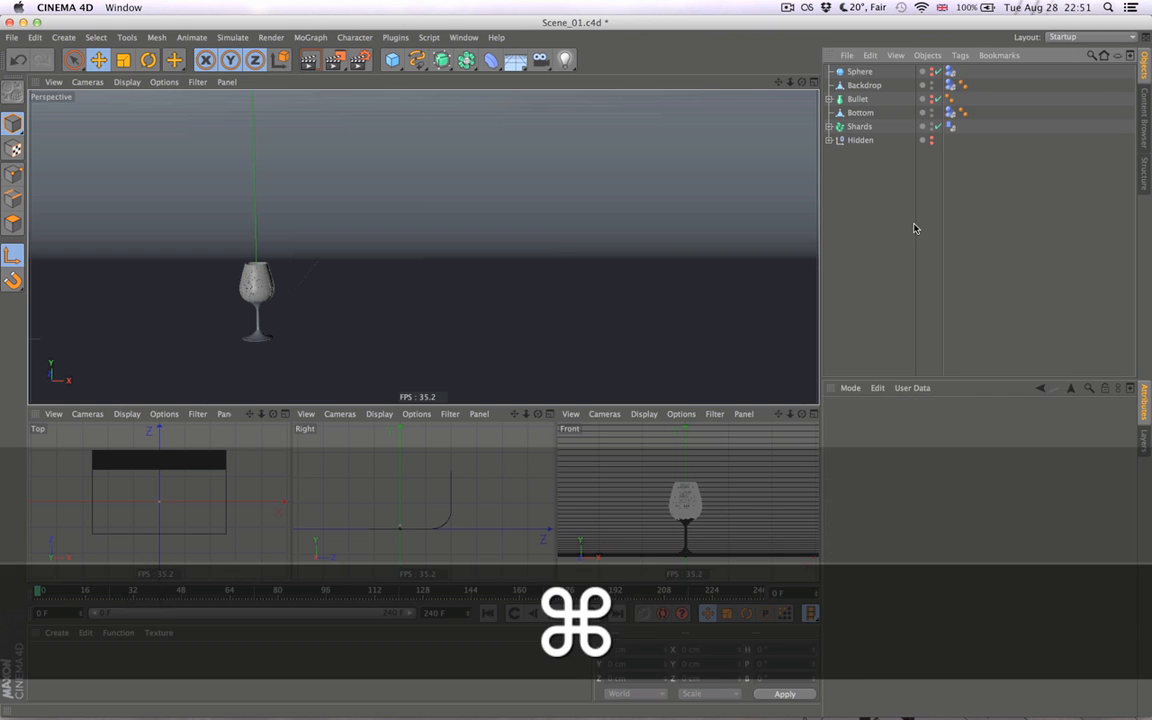
key(super+d)
click(855, 482)
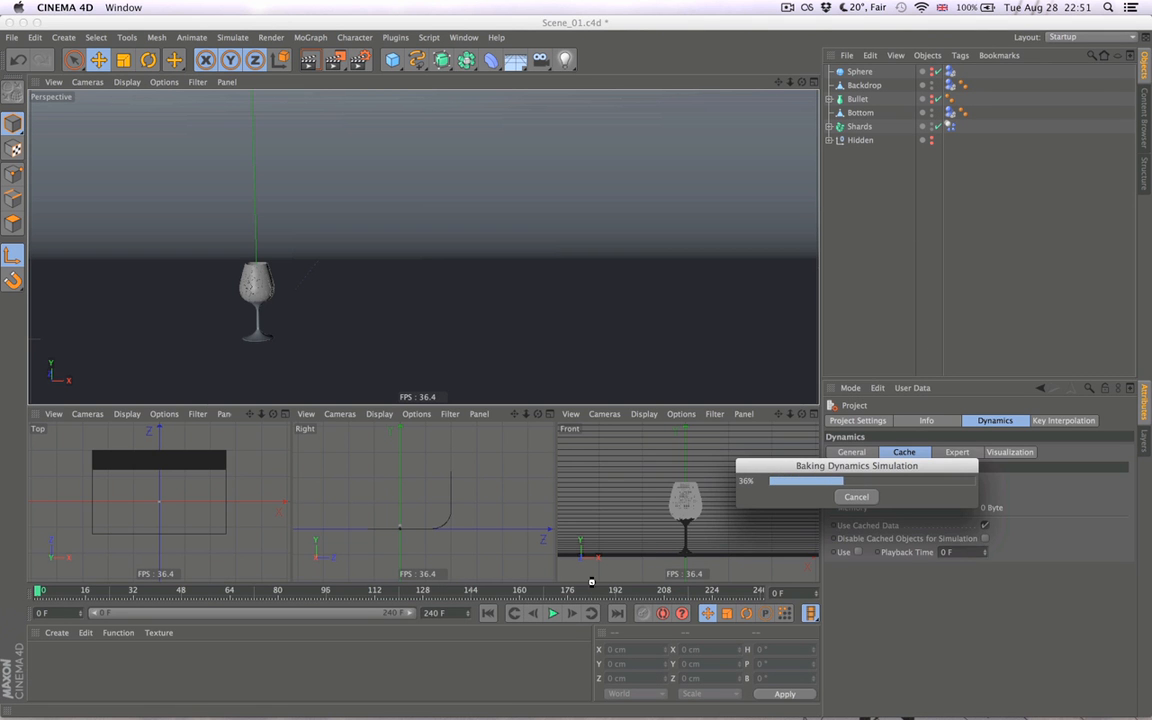
- Play the rebaked shatter several times to check the 0% bounce, and return to the first frame
click(550, 613)
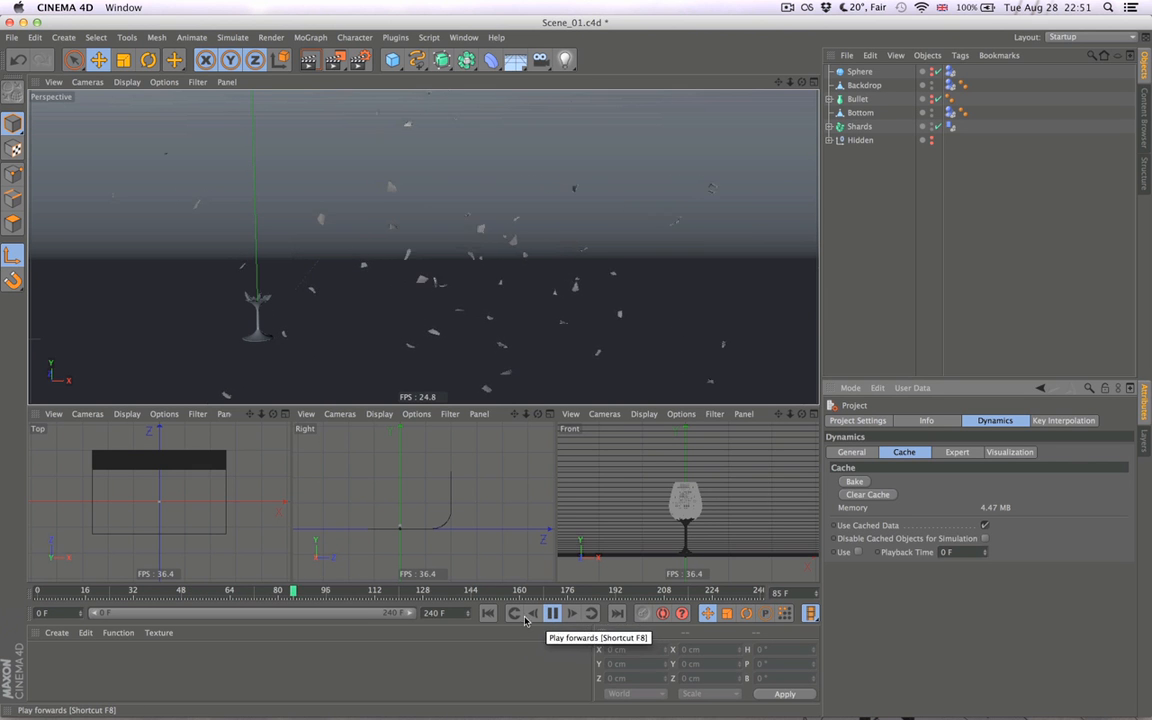
click(492, 614)
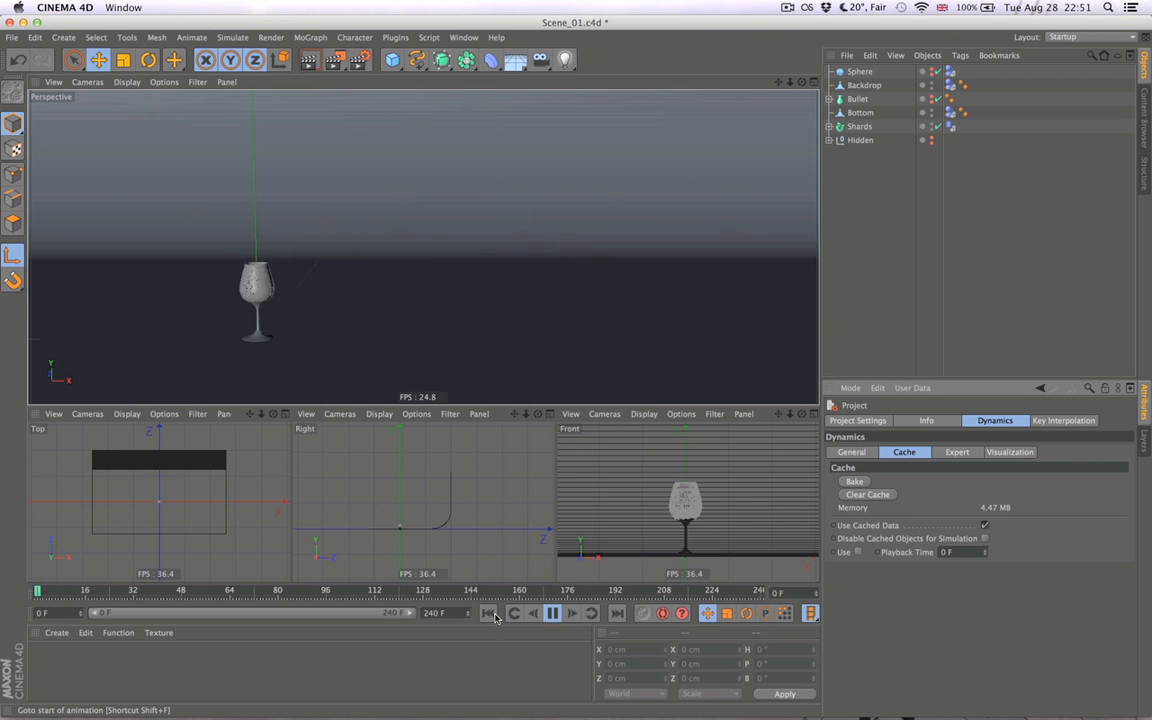
click(550, 614)
click(490, 614)
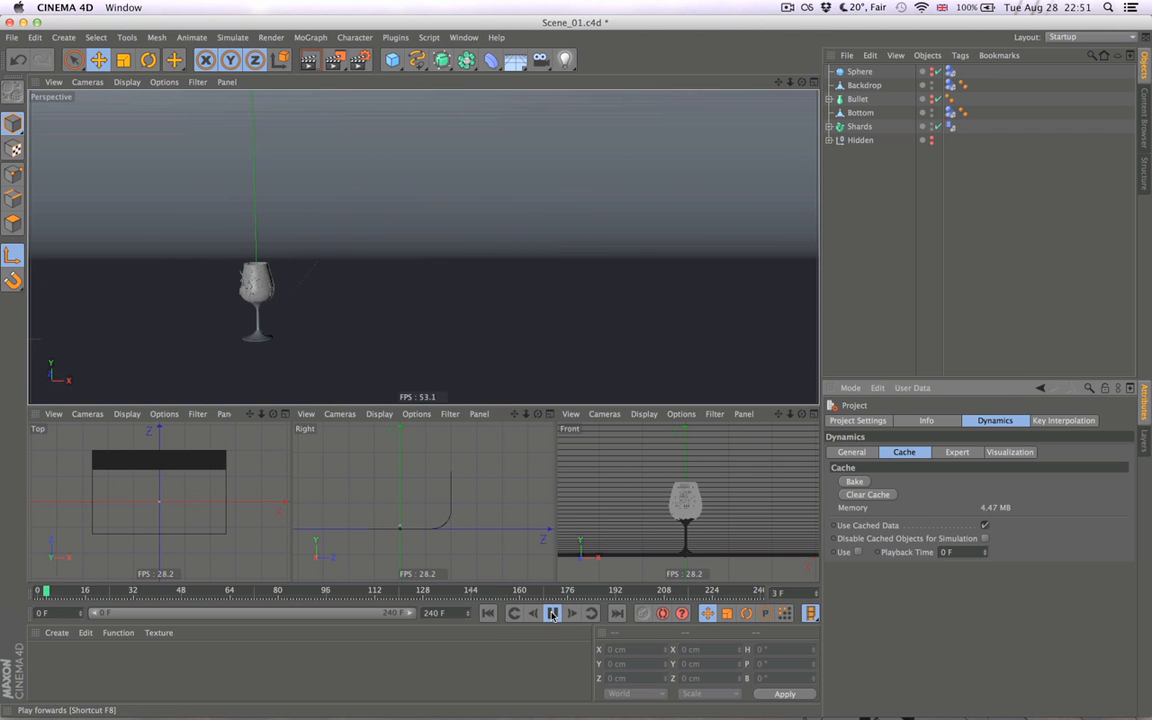
click(552, 614)
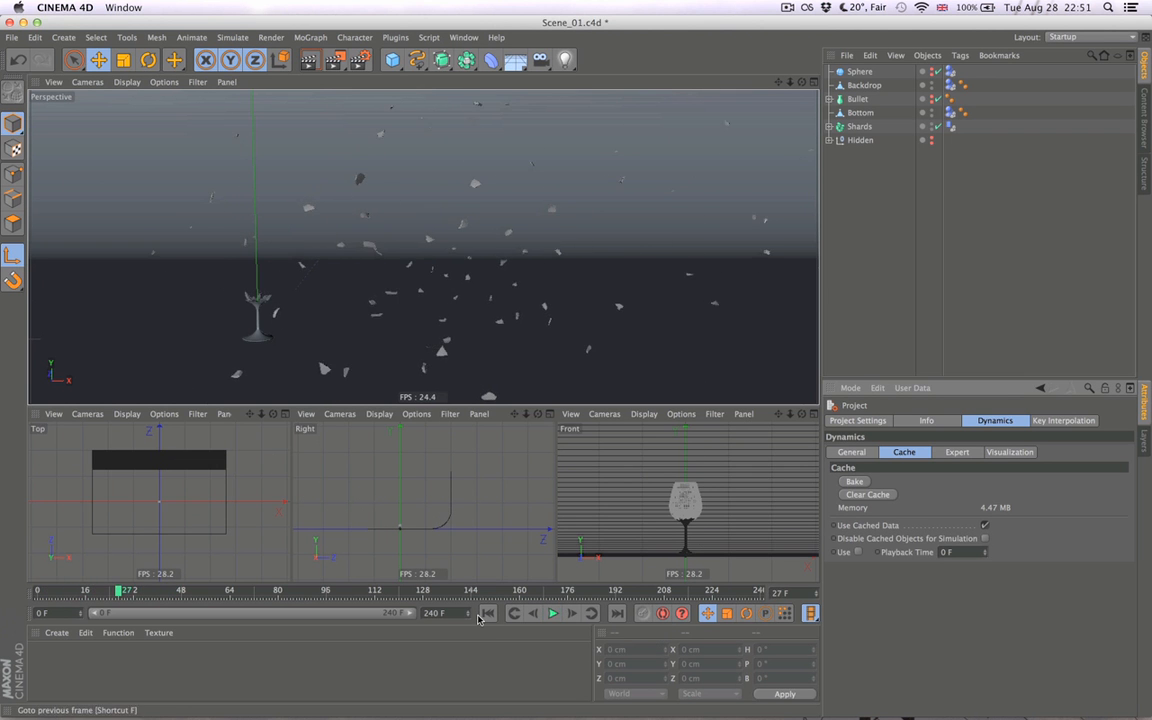
click(483, 616)
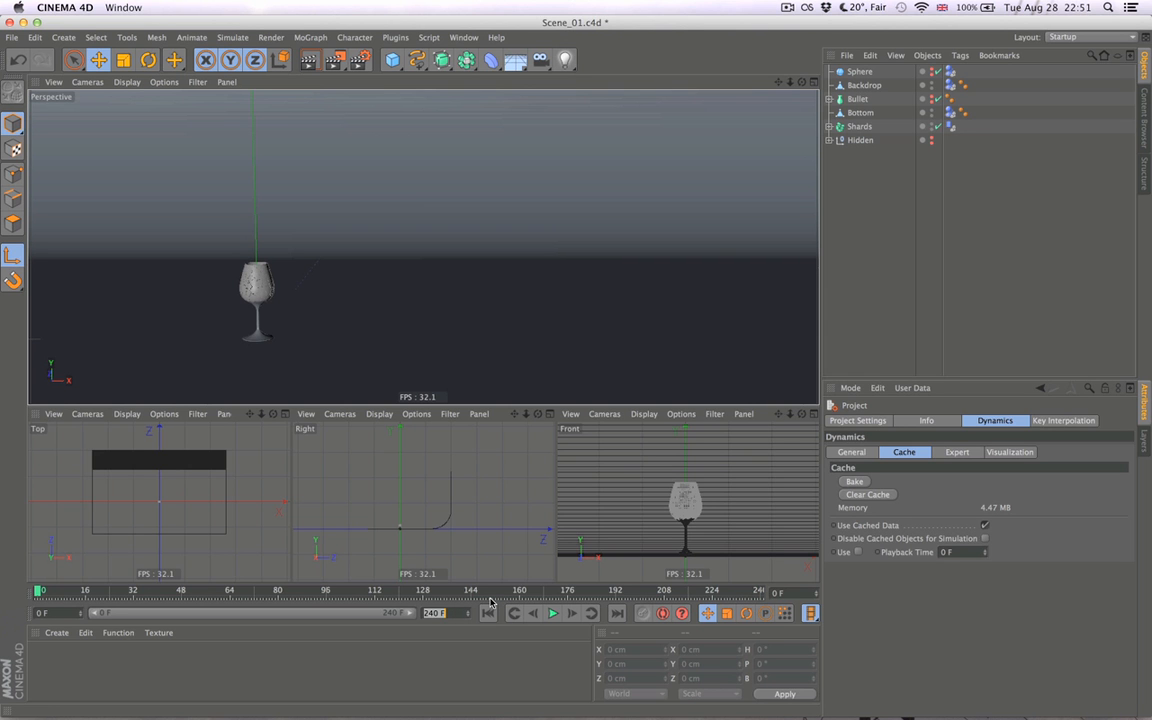
- Shorten the timeline's end to 144 F, checking it in playback, and save the scene
text(144)
key(Return)
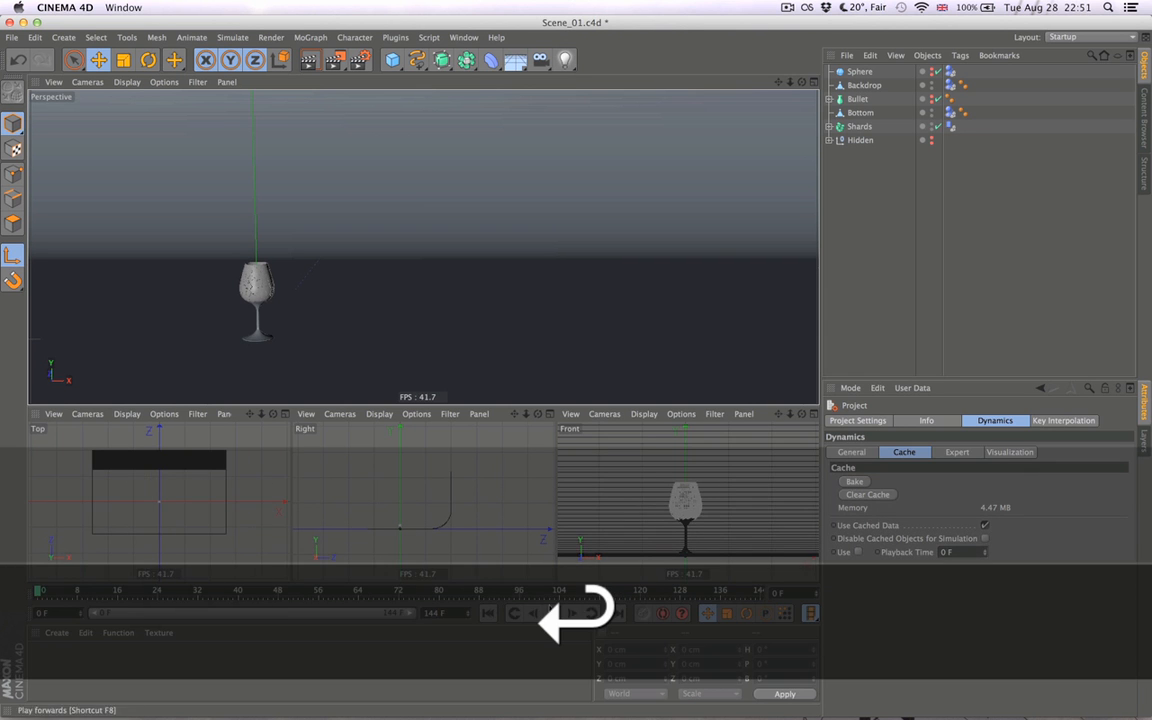
click(552, 614)
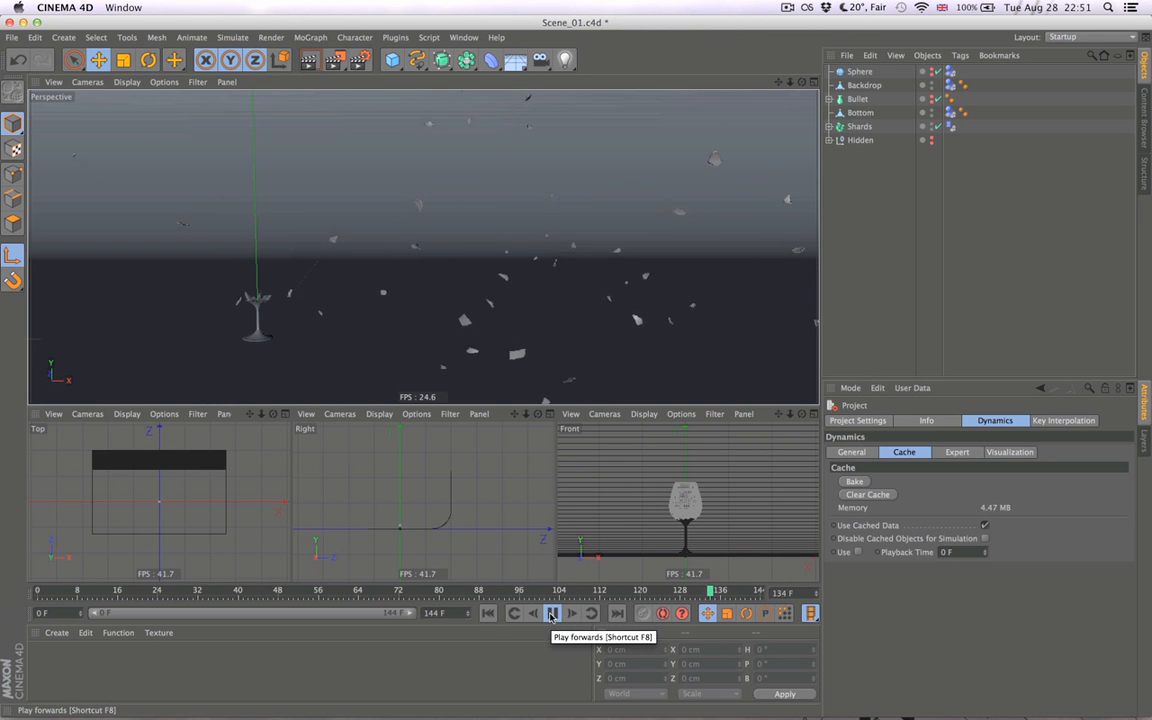
click(552, 614)
click(488, 614)
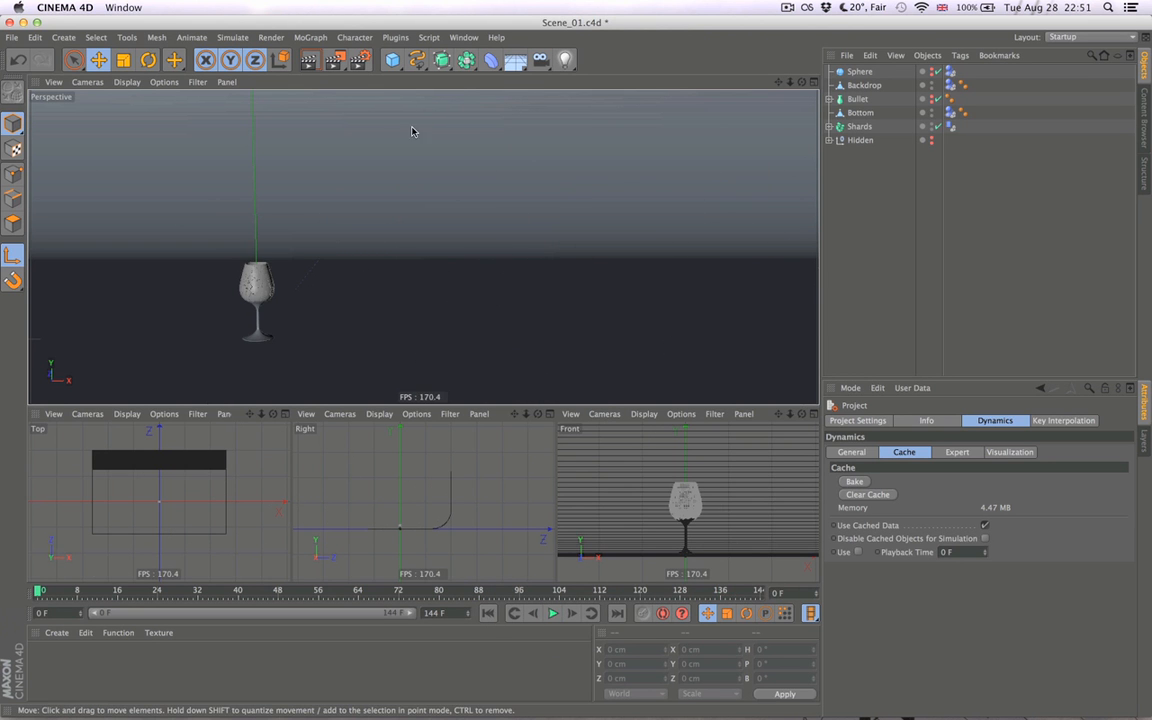
key(super+s)
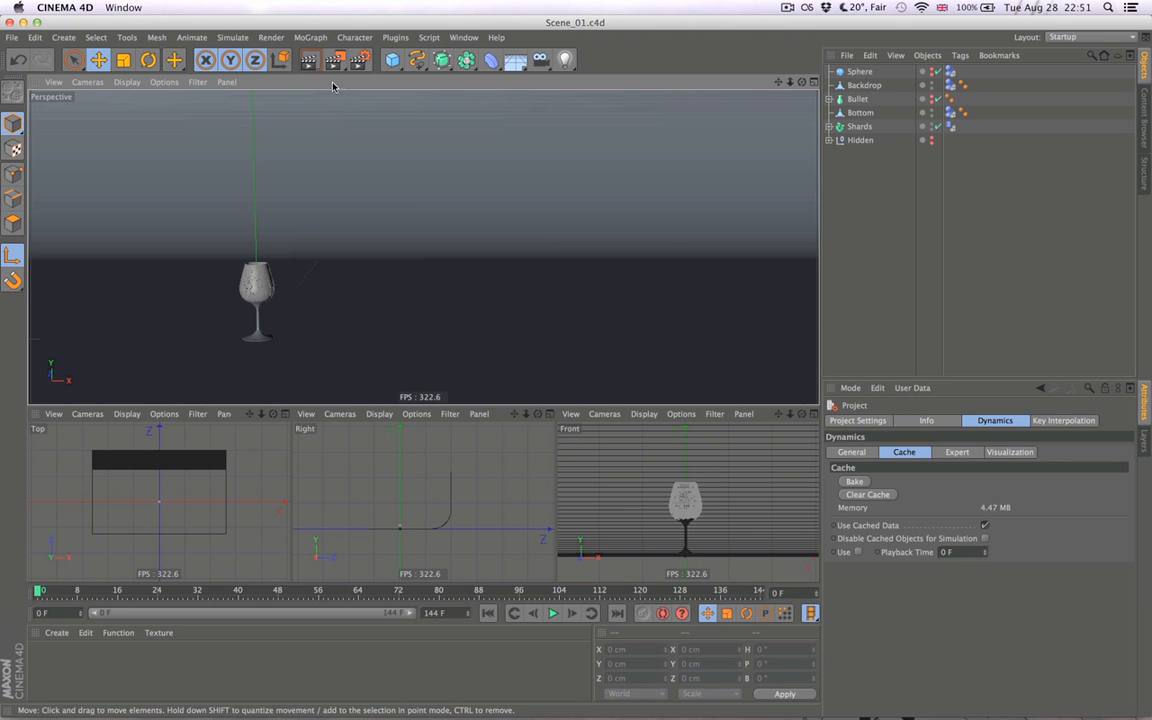
- Lock the render output's width-to-height ratio and set the output width to 640 pixels
click(361, 61)
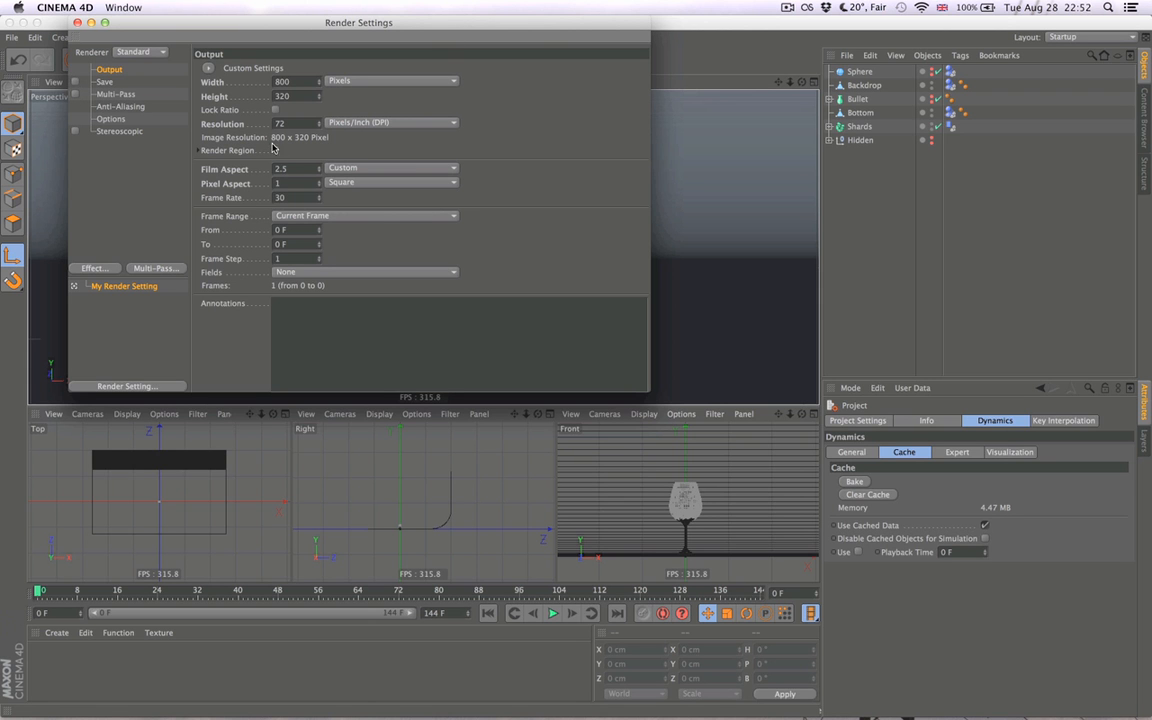
click(276, 110)
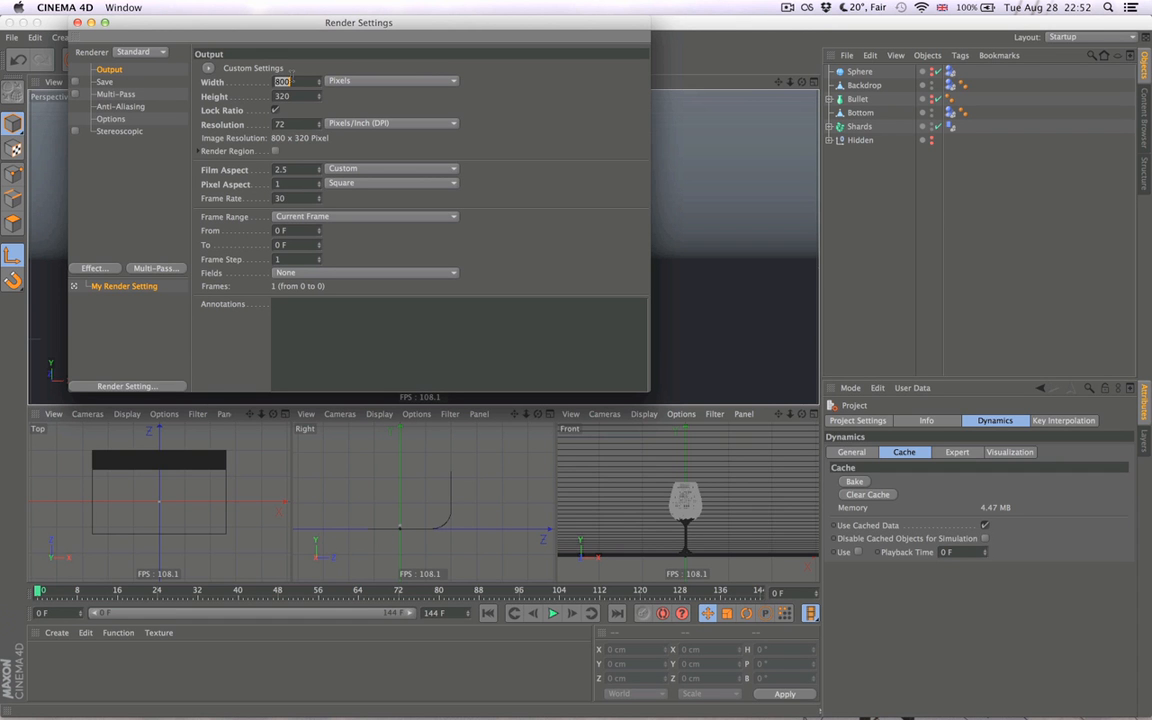
text(512)
key(Tab)
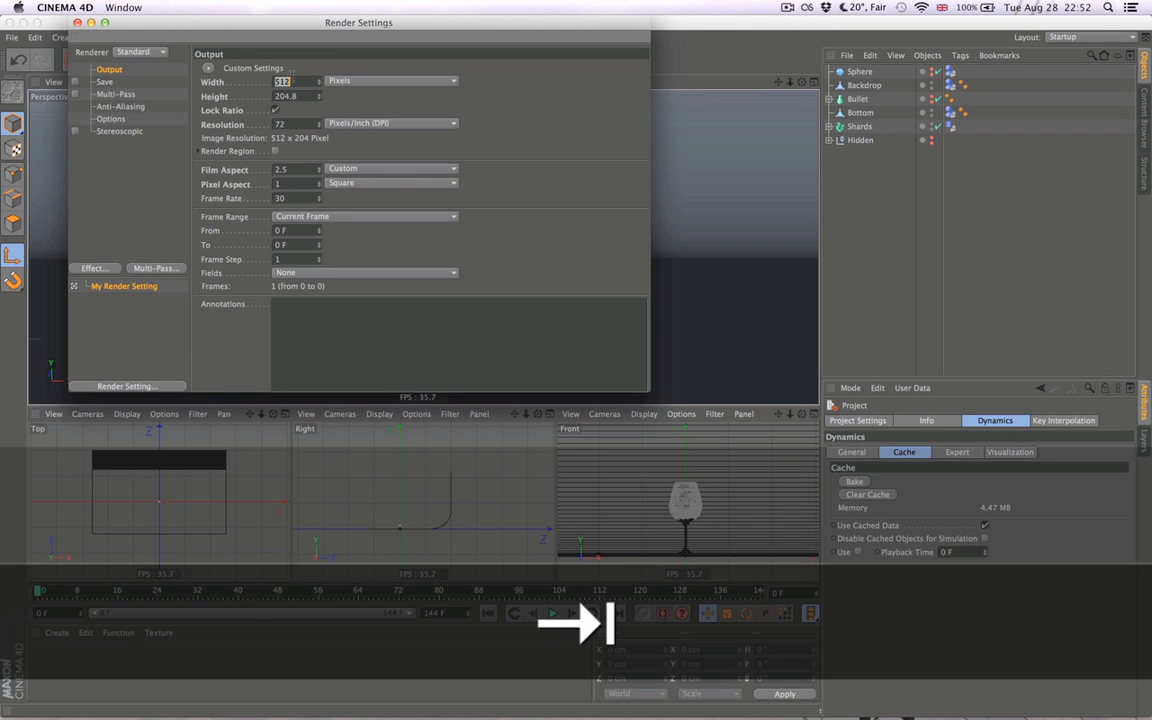
text(549)
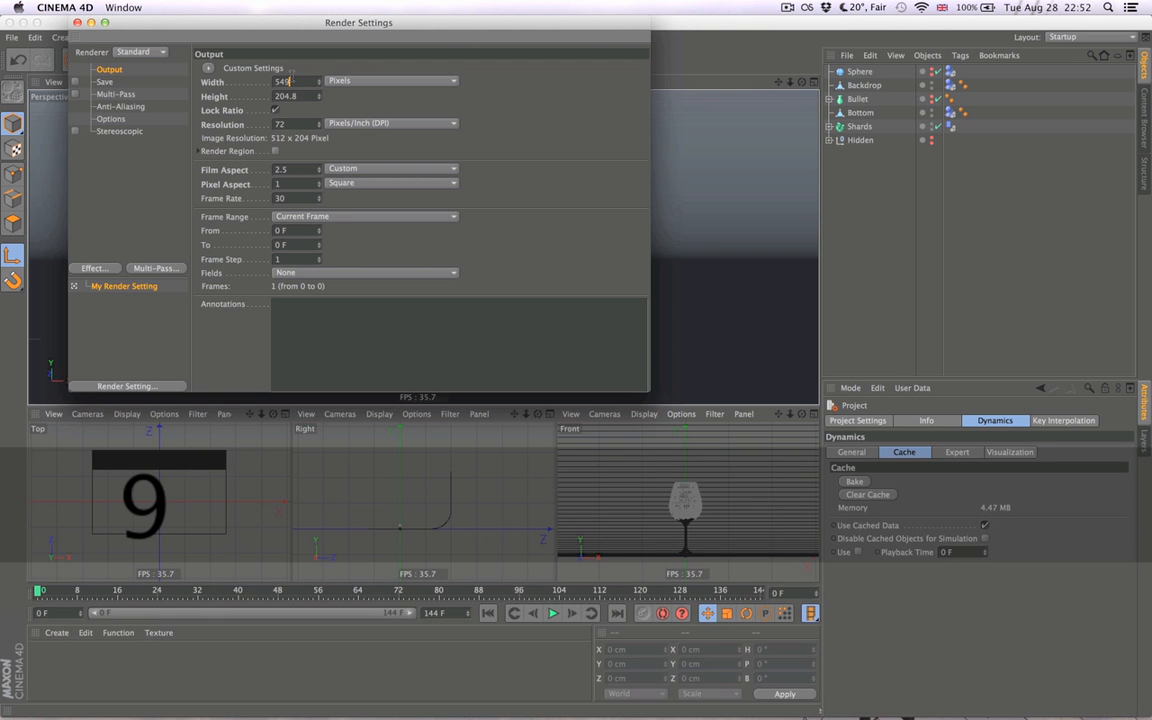
text(0)
key(Tab)
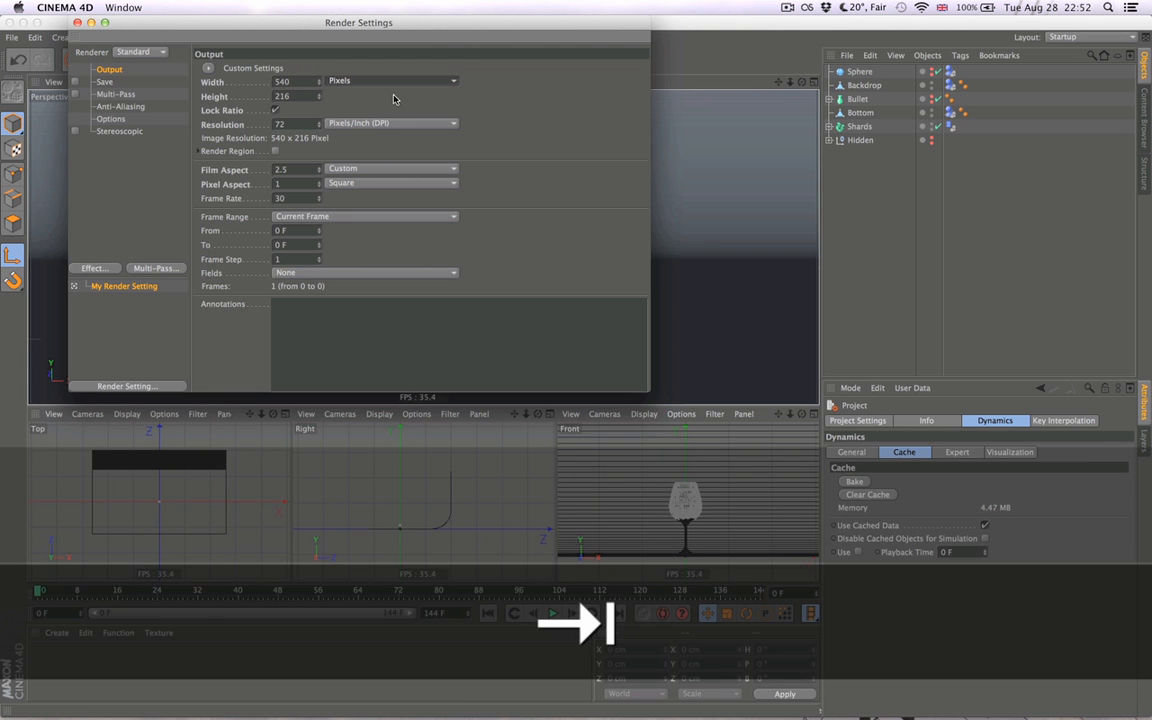
text(640)
- Set the render's frame range to All Frames and save the scene
click(365, 216)
click(300, 258)
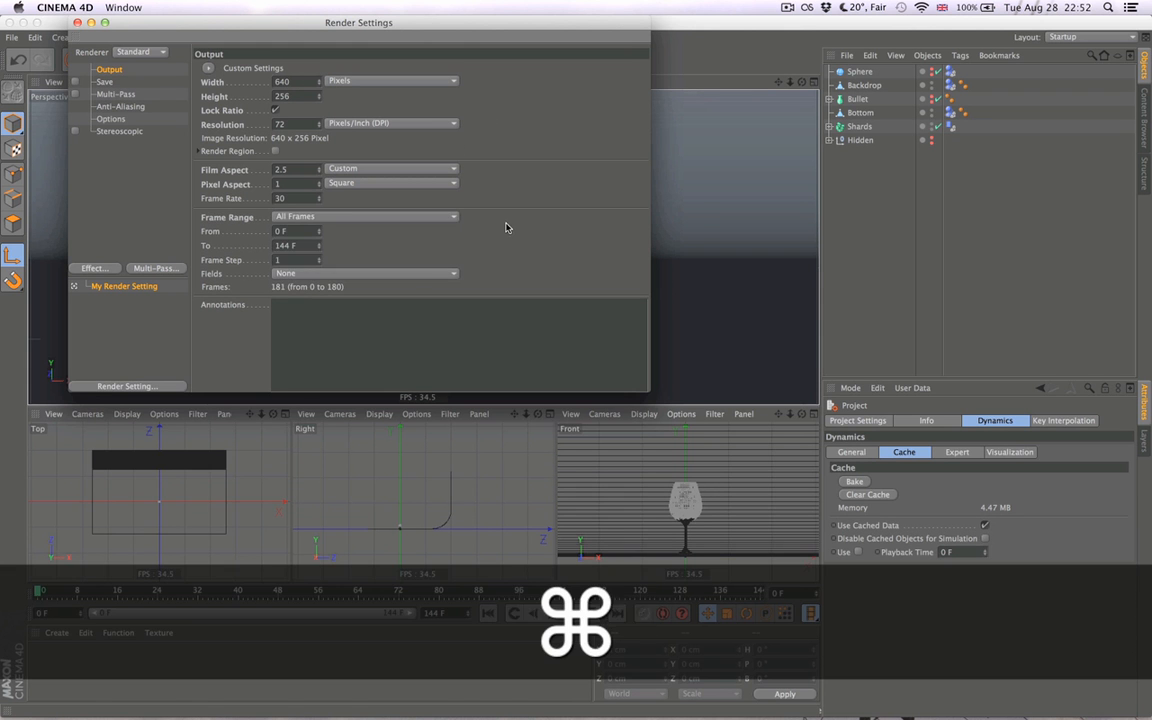
key(super+w)
key(super+s)
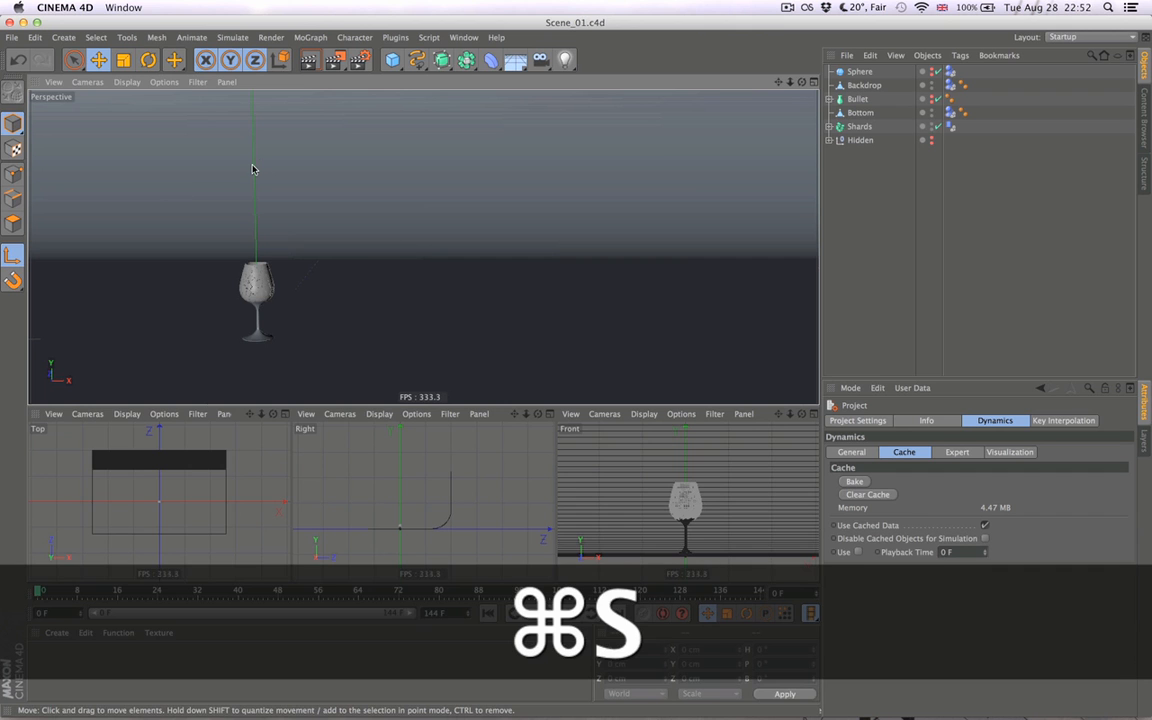
- Render the animation in an enlarged Picture Viewer and play the rendered frames
click(339, 64)
click(679, 251)
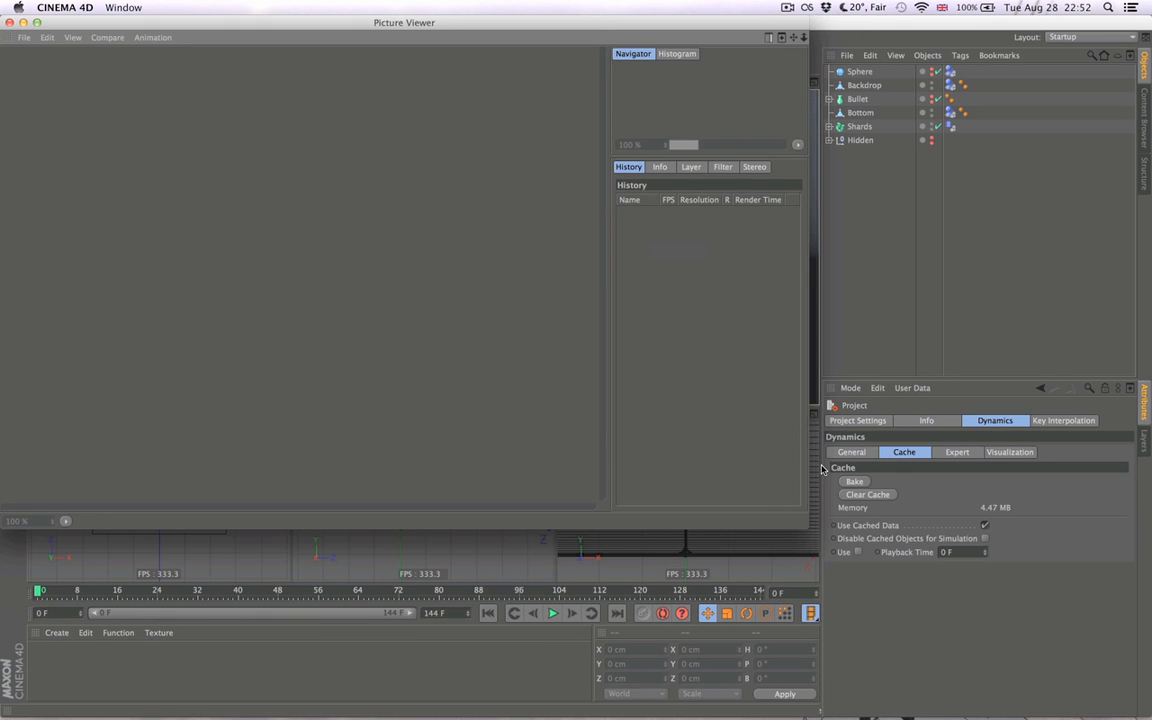
drag(807, 528, 1150, 716)
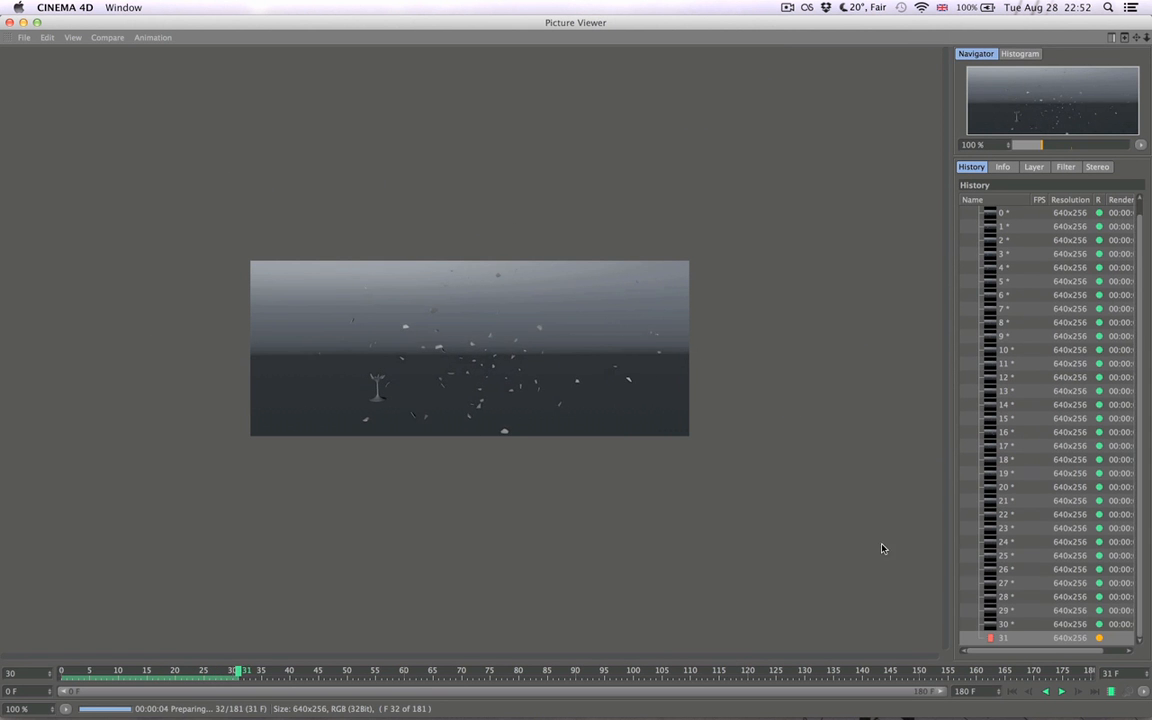
drag(953, 571, 907, 571)
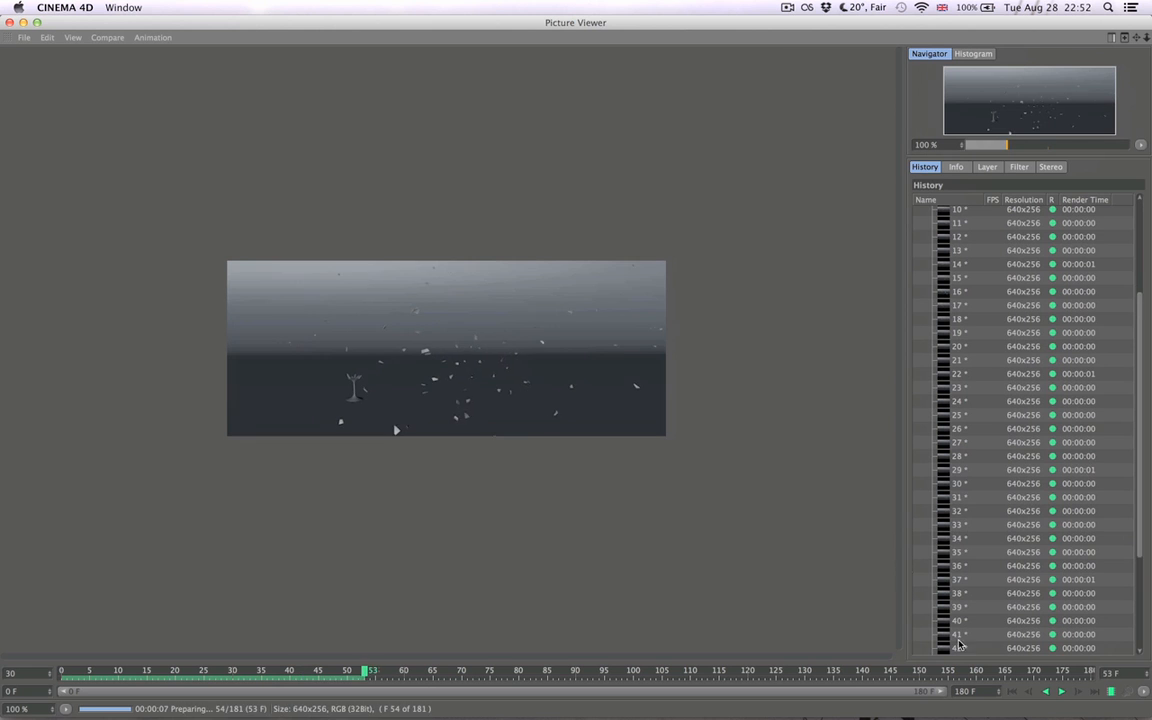
click(1062, 692)
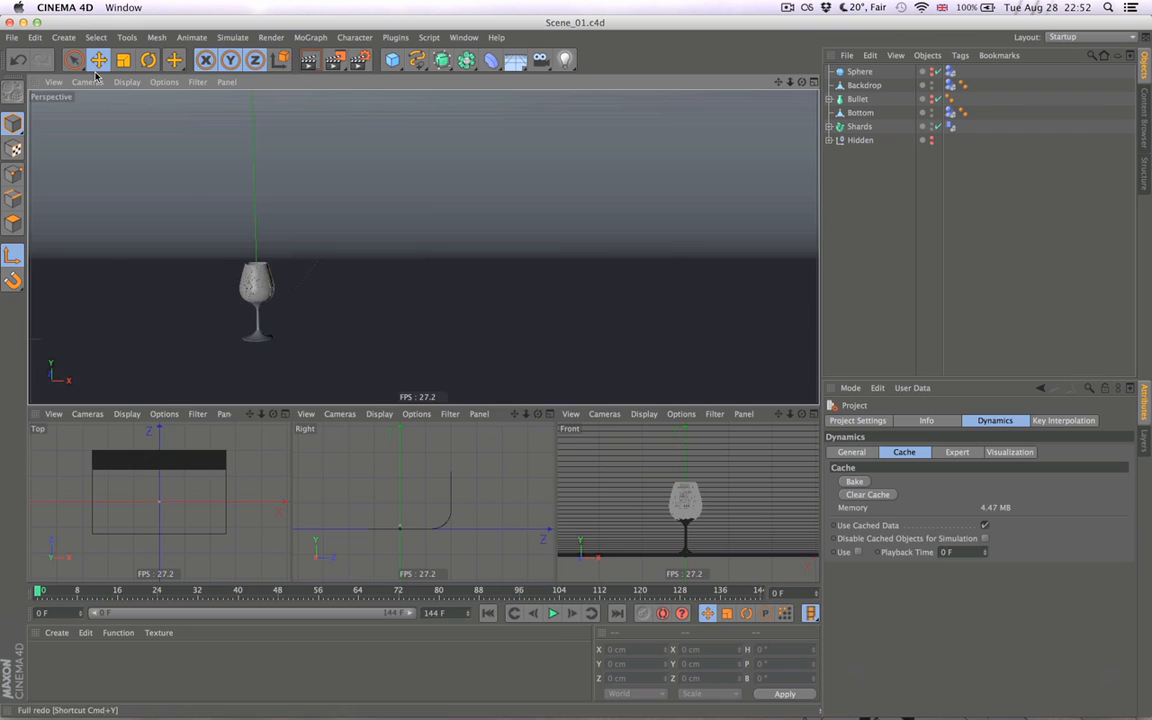
- Set the render frame rate to 24, save the scene, and render it again to the Picture Viewer
click(358, 60)
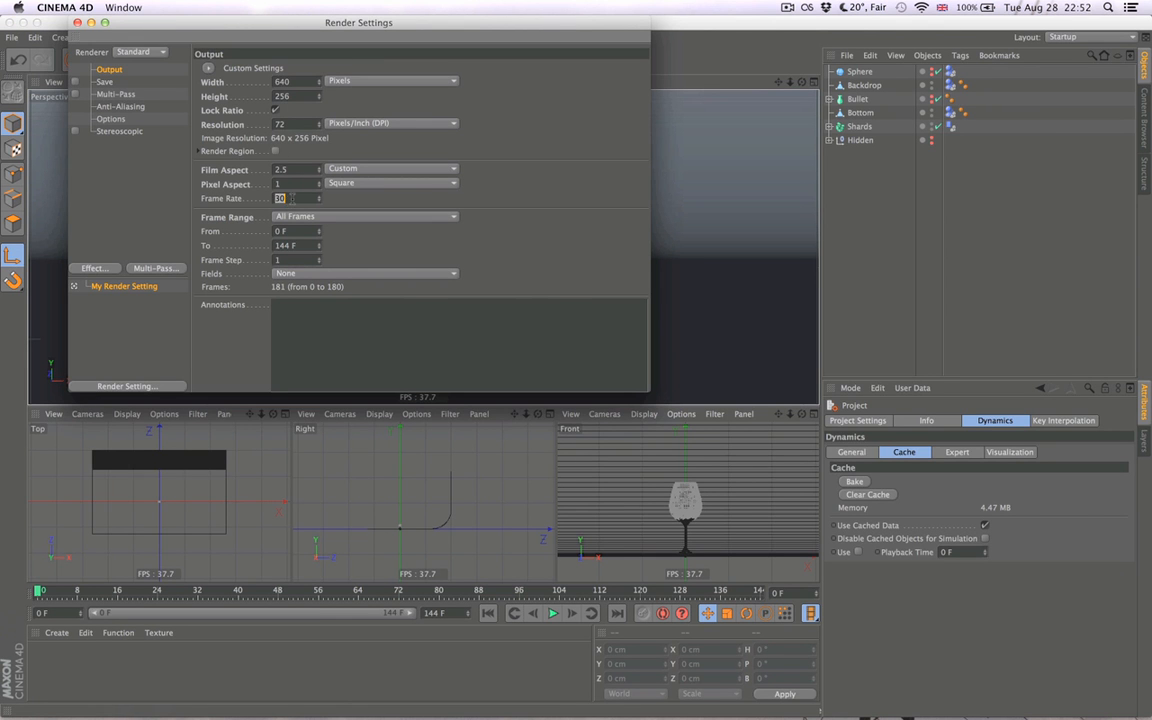
text(24)
key(super+w)
key(super+s)
click(333, 61)
click(672, 249)
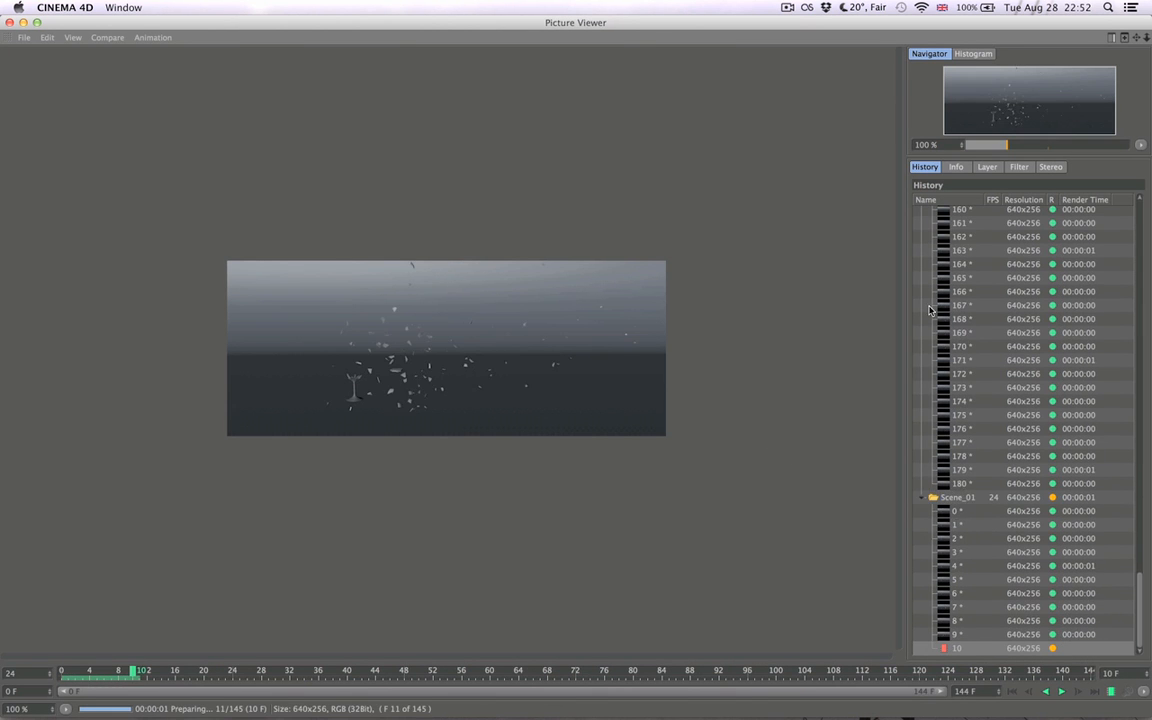
- Delete the unsaved 30 fps render from the Picture Viewer history and collapse the 24 fps render's frame list
scroll(969, 300, up, 15)
scroll(969, 287, up, 5)
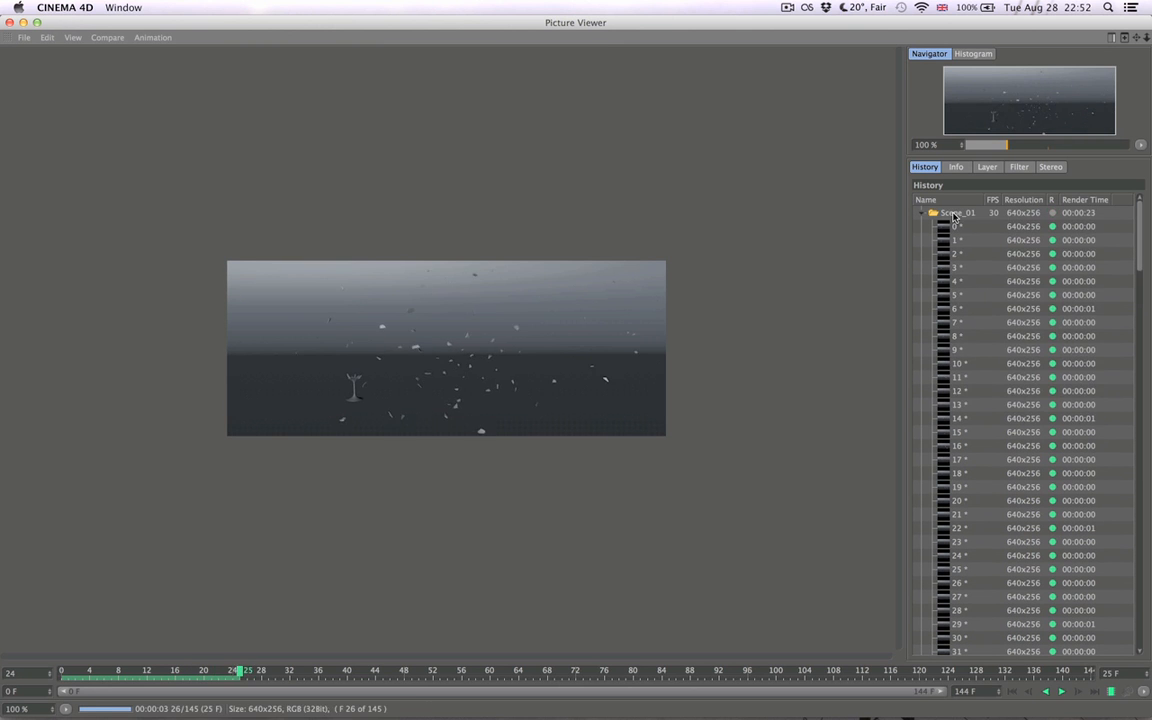
right_click(957, 214)
click(990, 289)
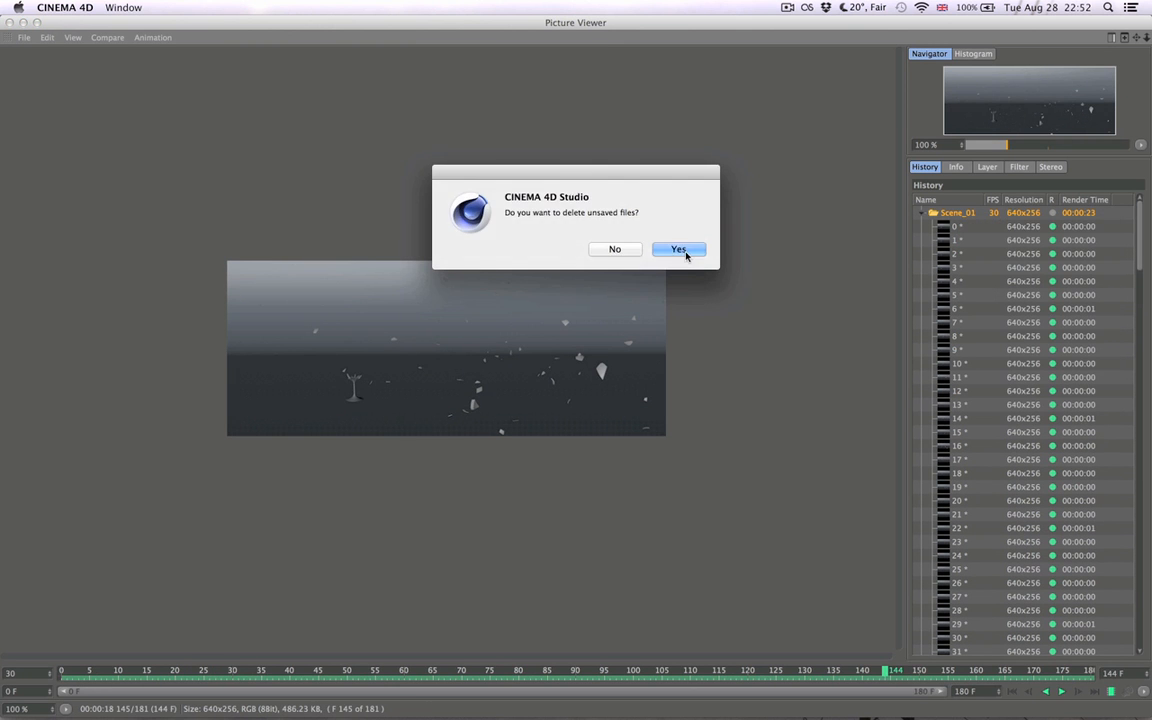
click(687, 249)
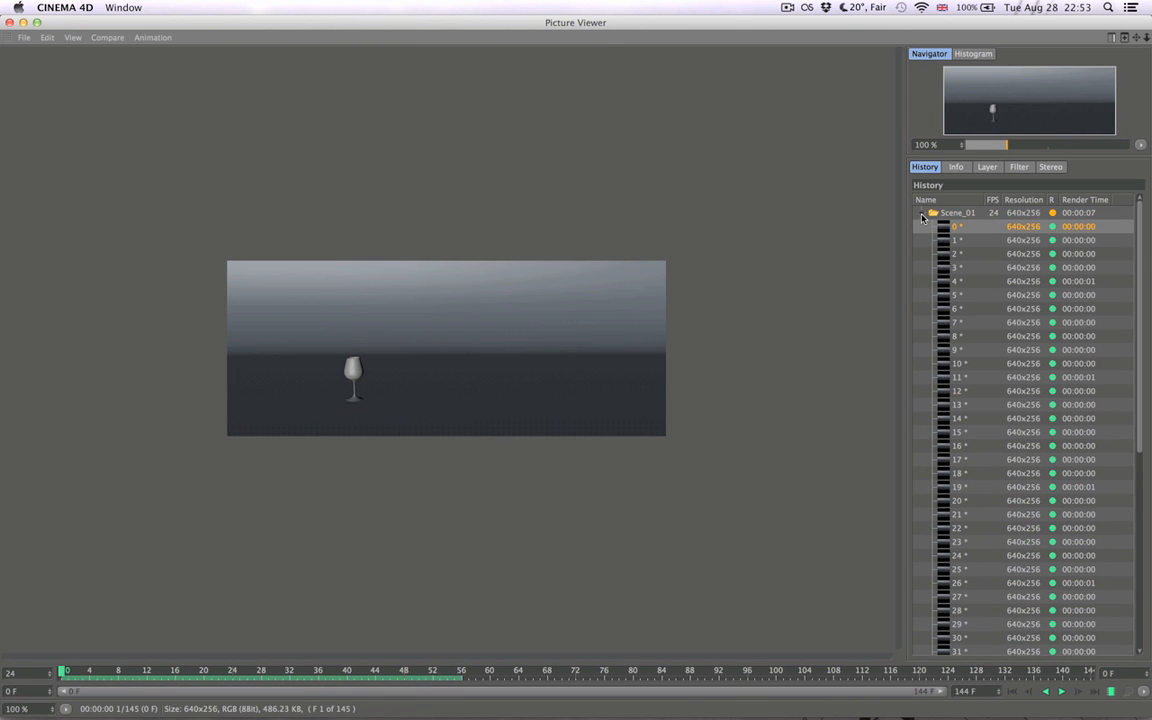
click(922, 214)
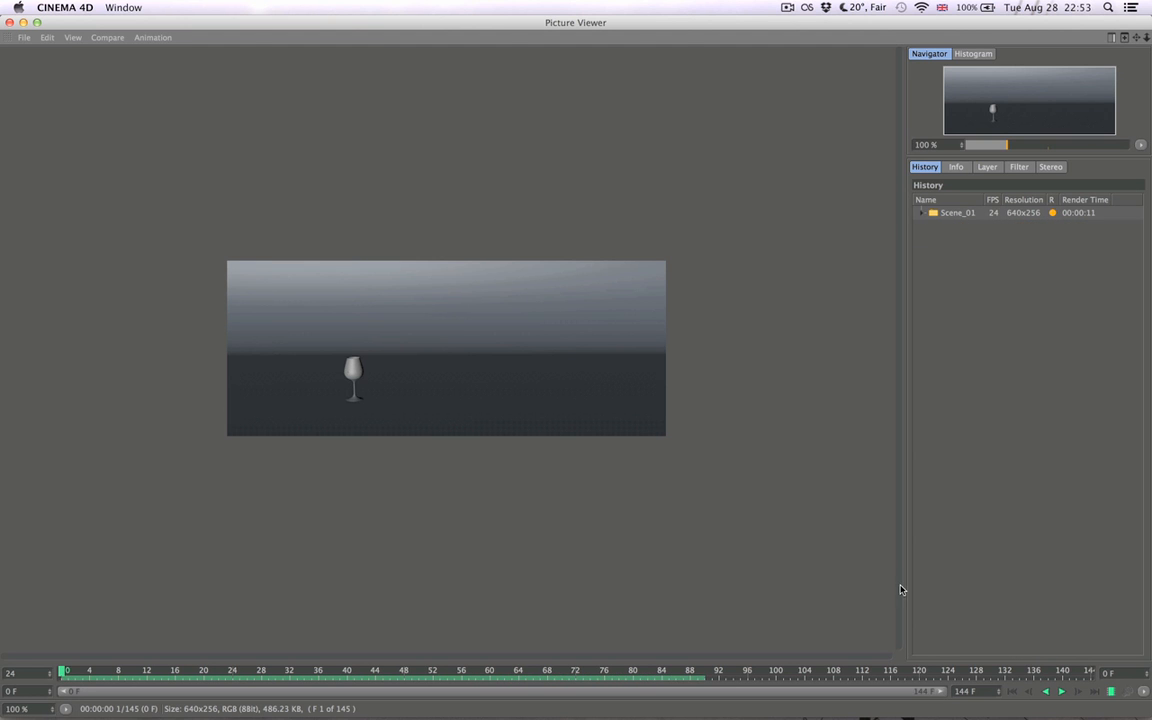
- Play the 24 fps render from the first frame to review the shatter's timing, and close the Picture Viewer
click(1061, 695)
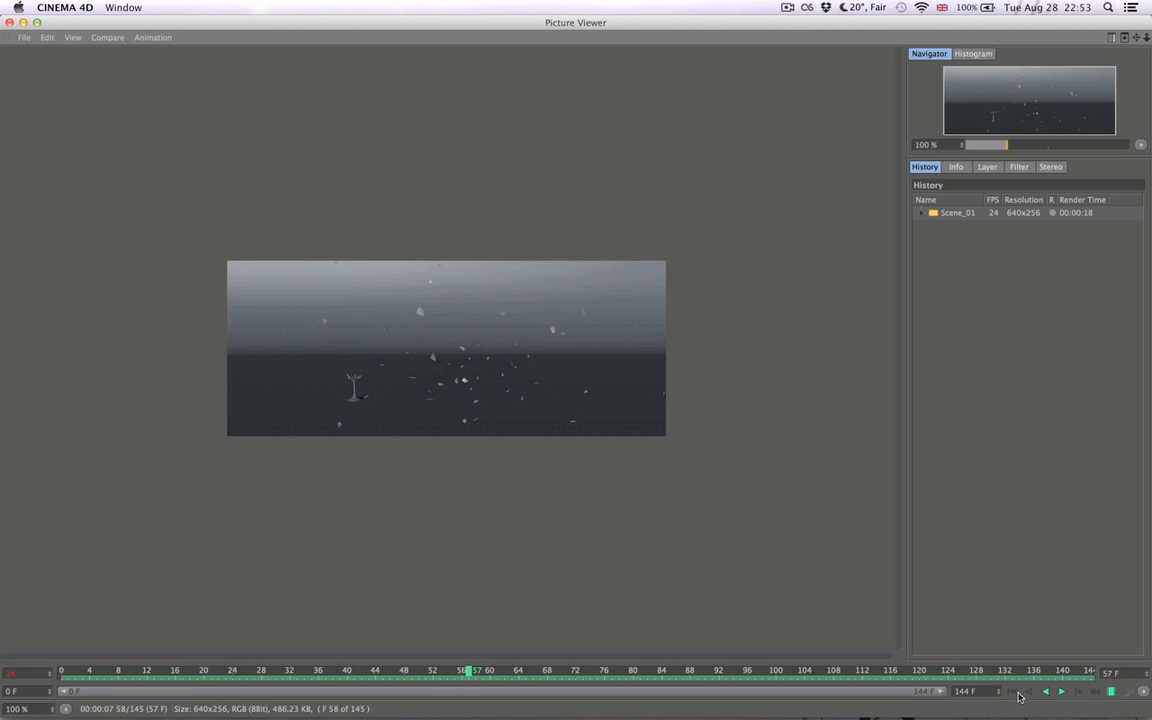
click(1014, 691)
click(1062, 692)
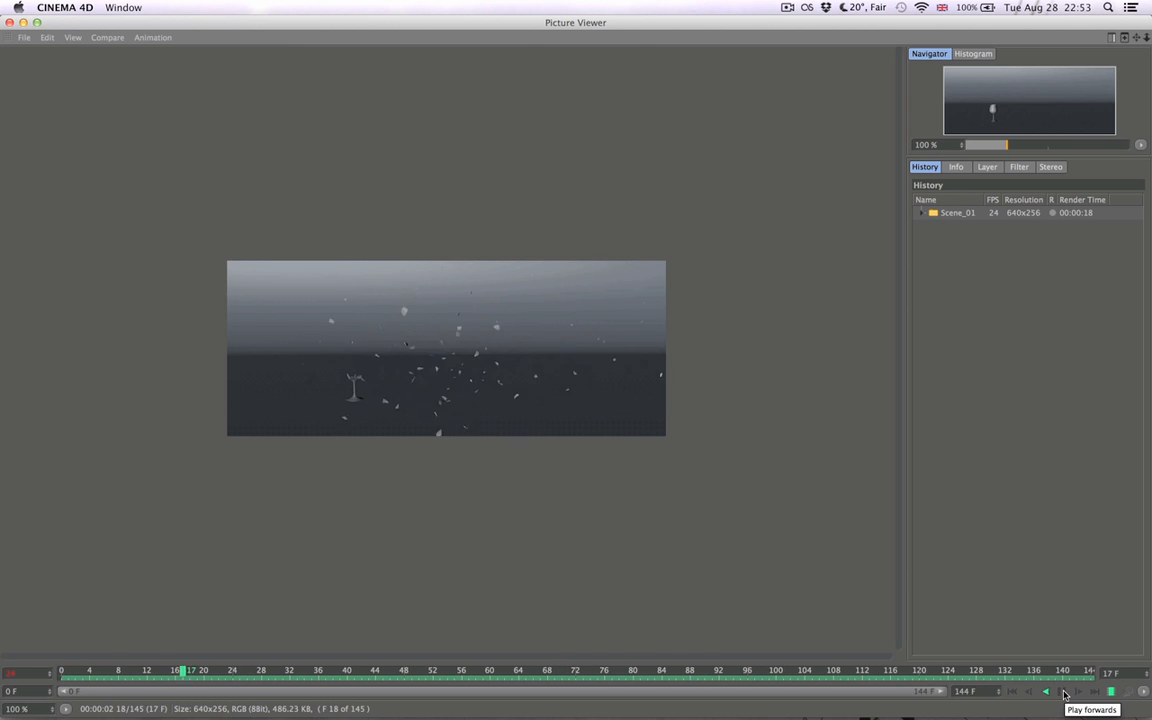
click(1013, 692)
key(super+w)
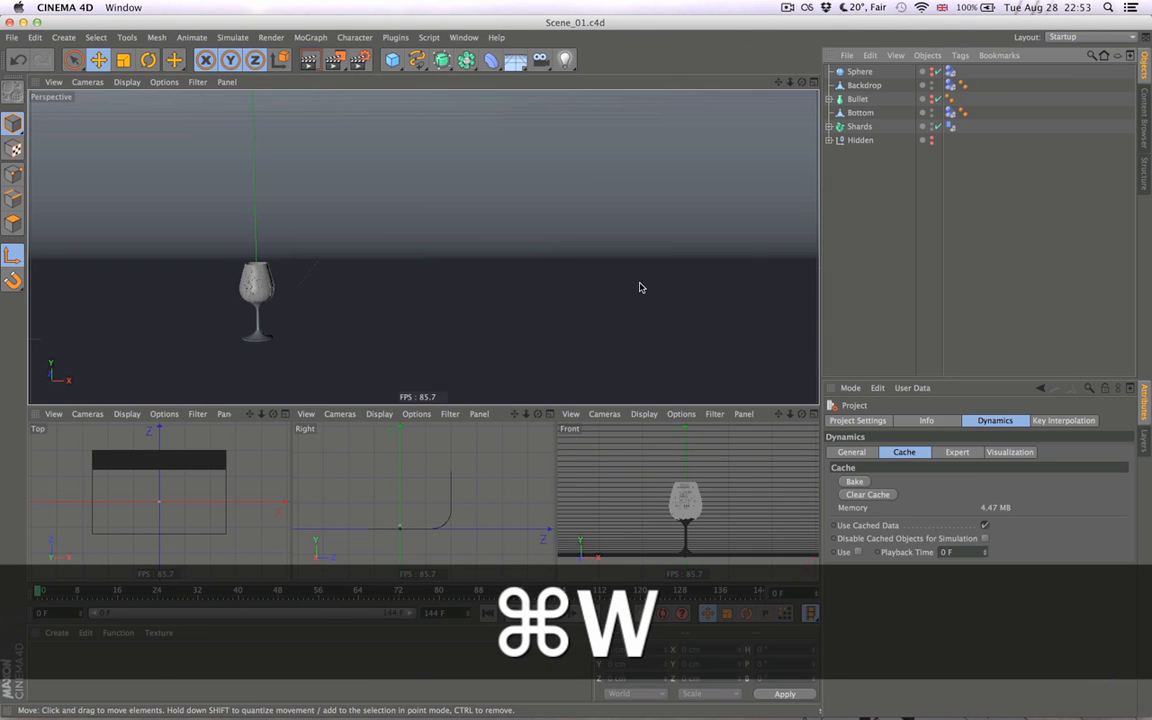
- Reframe the perspective view to include the area beside the glass, and make the Bullet visible in the scene
alt+drag(578, 266, 483, 286)
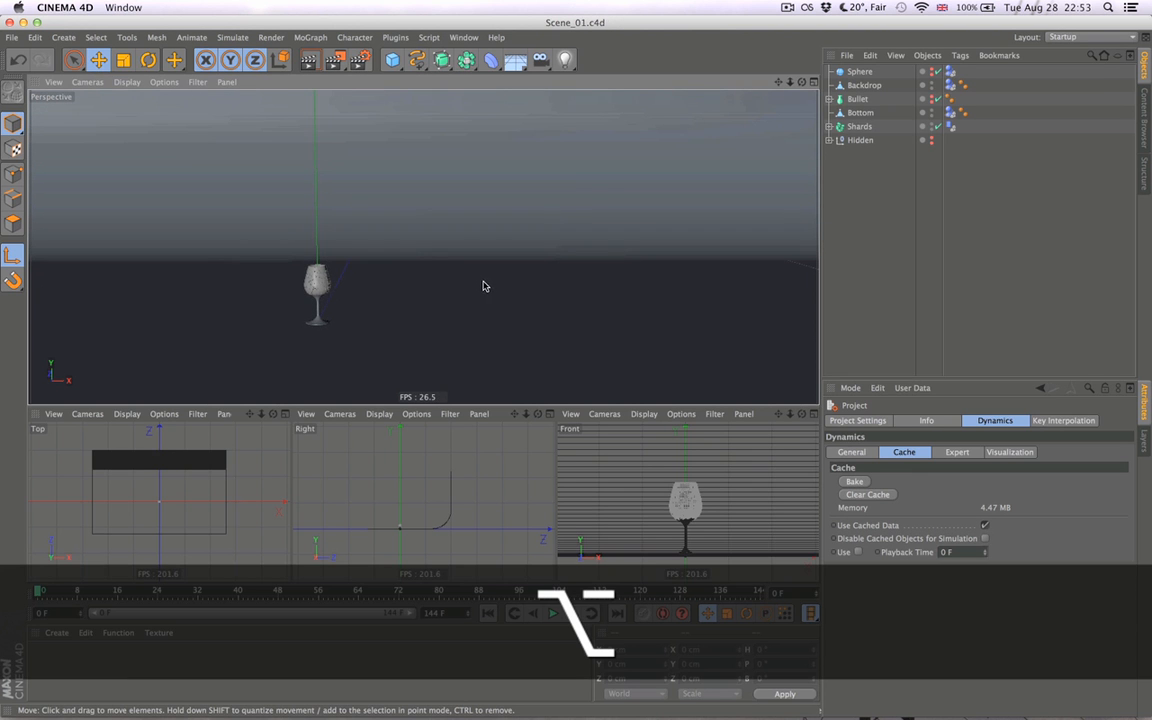
click(857, 99)
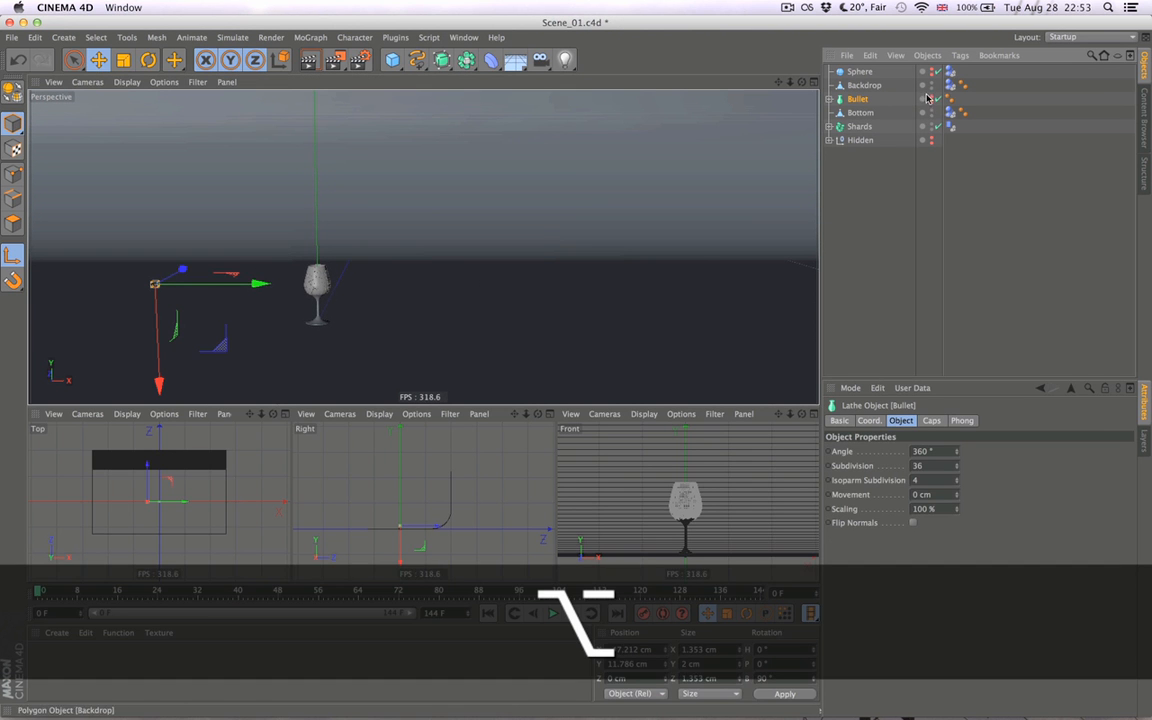
click(926, 208)
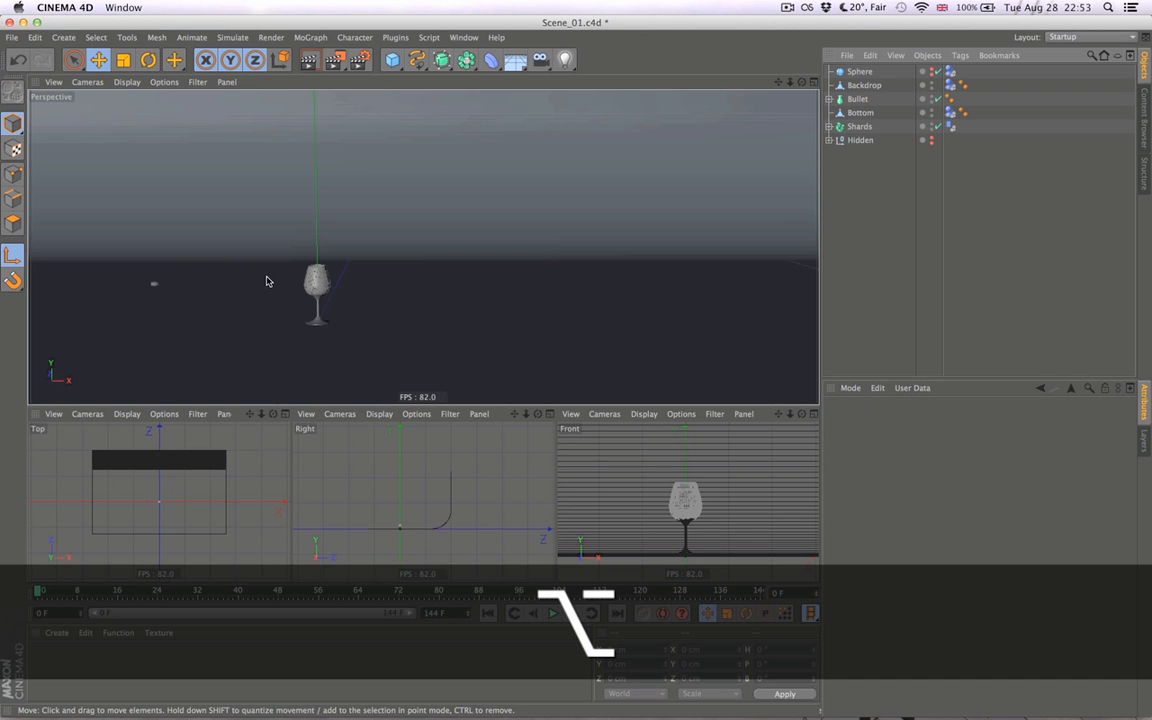
- Add a Rigid Body tag to the Bullet and open its Dynamics settings
click(863, 101)
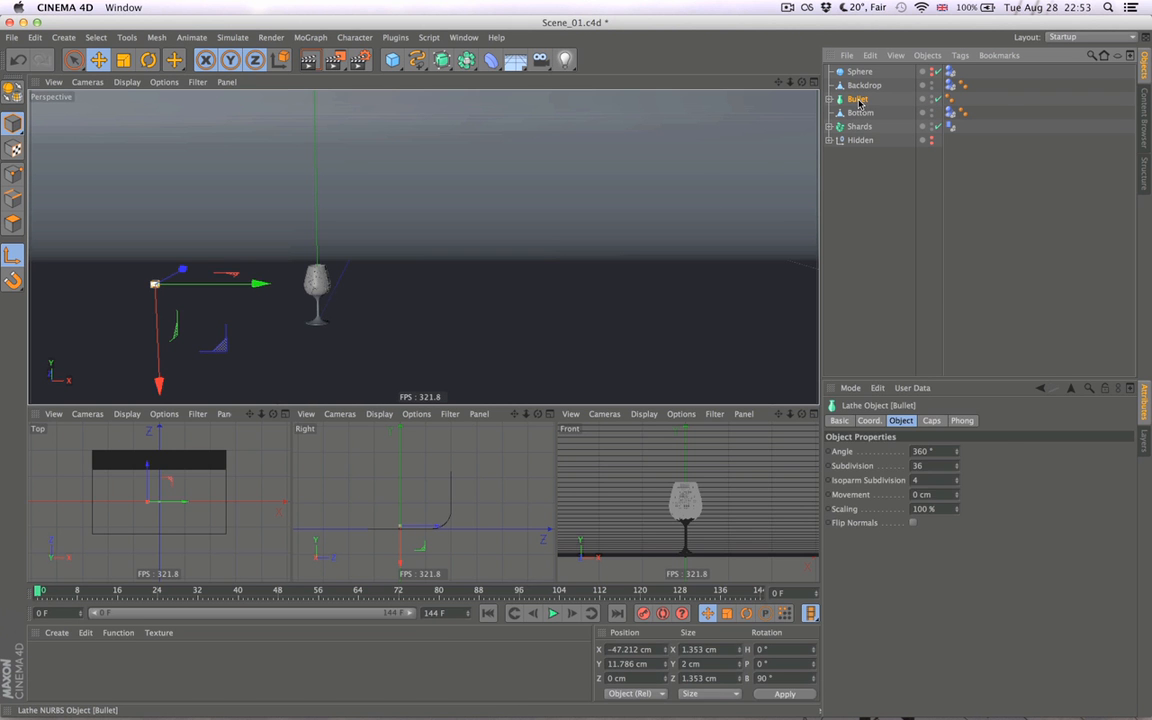
right_click(862, 102)
mouse_move(922, 181)
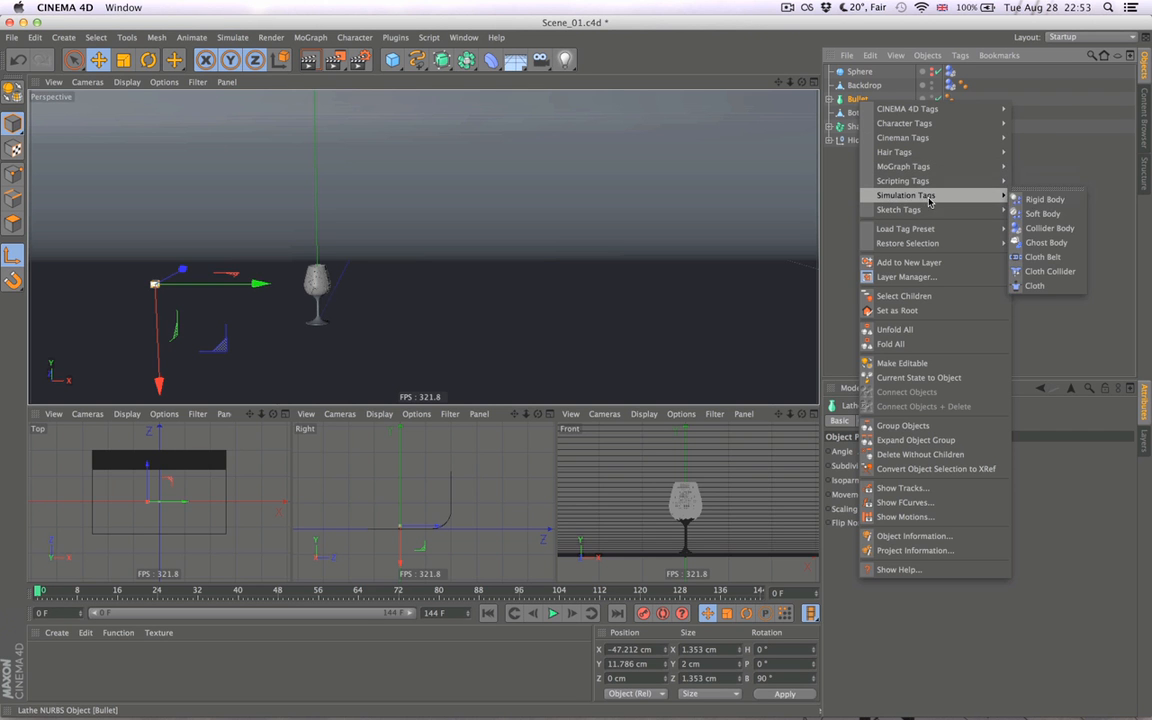
click(1044, 199)
click(885, 421)
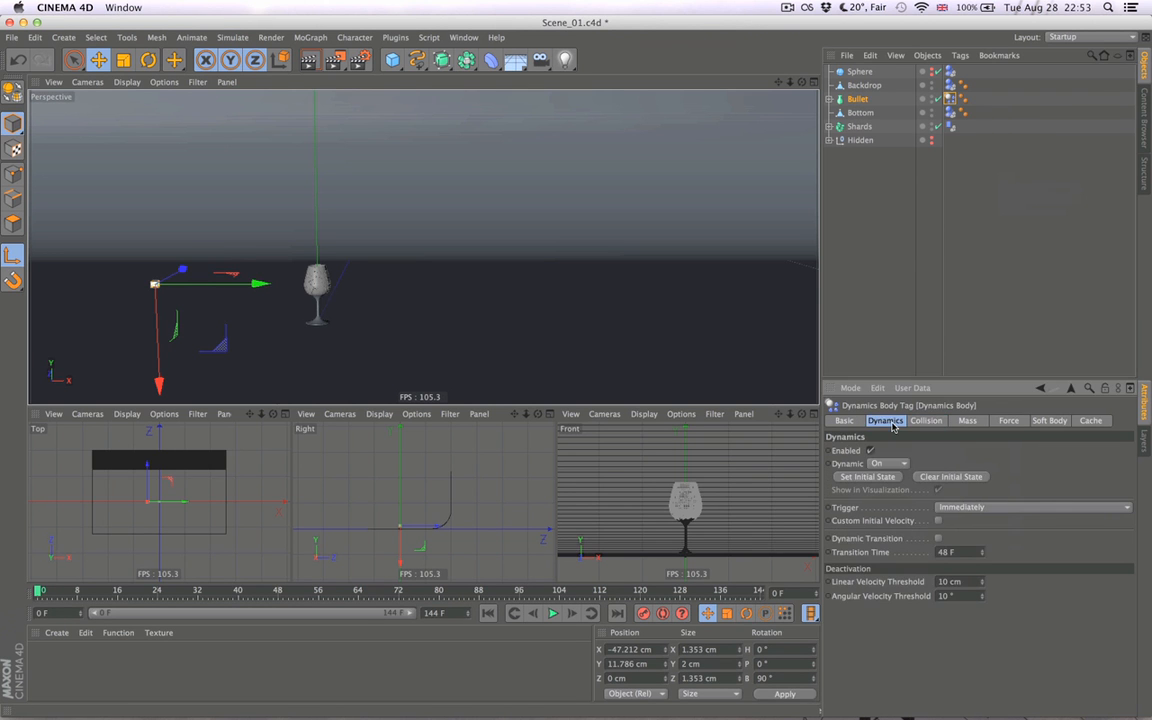
- Set the Bullet's Dynamic option to Off and move it along the X axis away from the glass, to about -88.6 cm
click(896, 462)
click(896, 478)
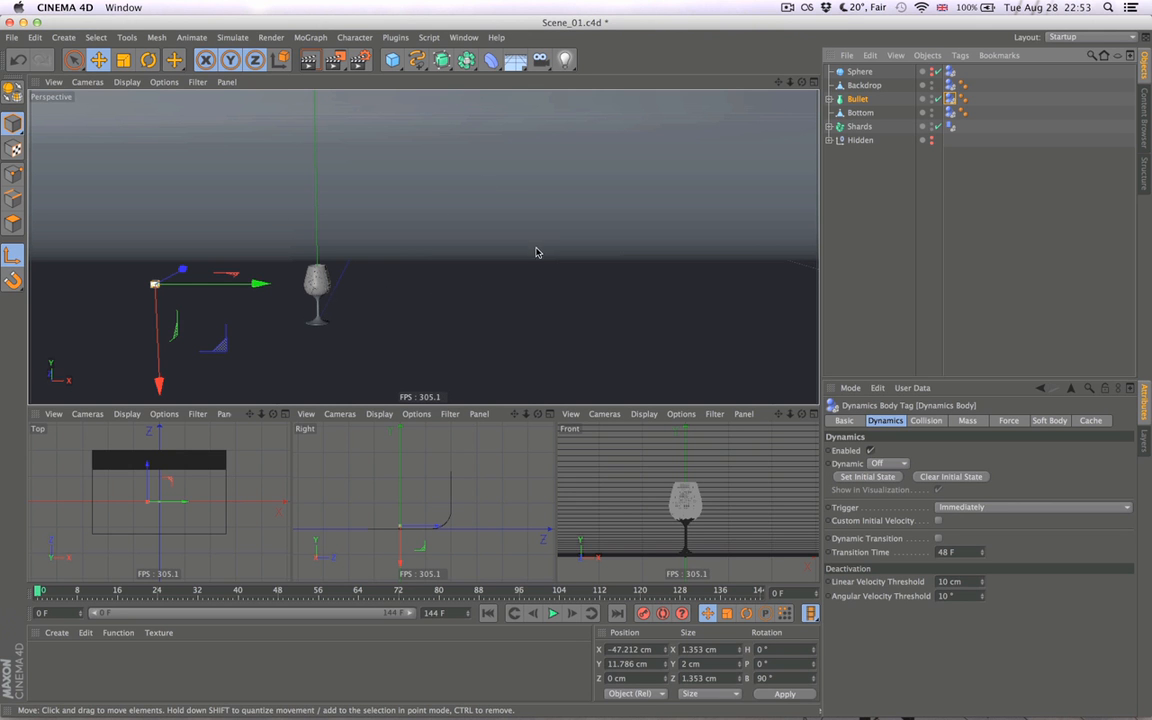
alt+right_drag(266, 312, 324, 308)
alt+middle_drag(322, 308, 366, 317)
drag(243, 285, 155, 279)
key(super+z)
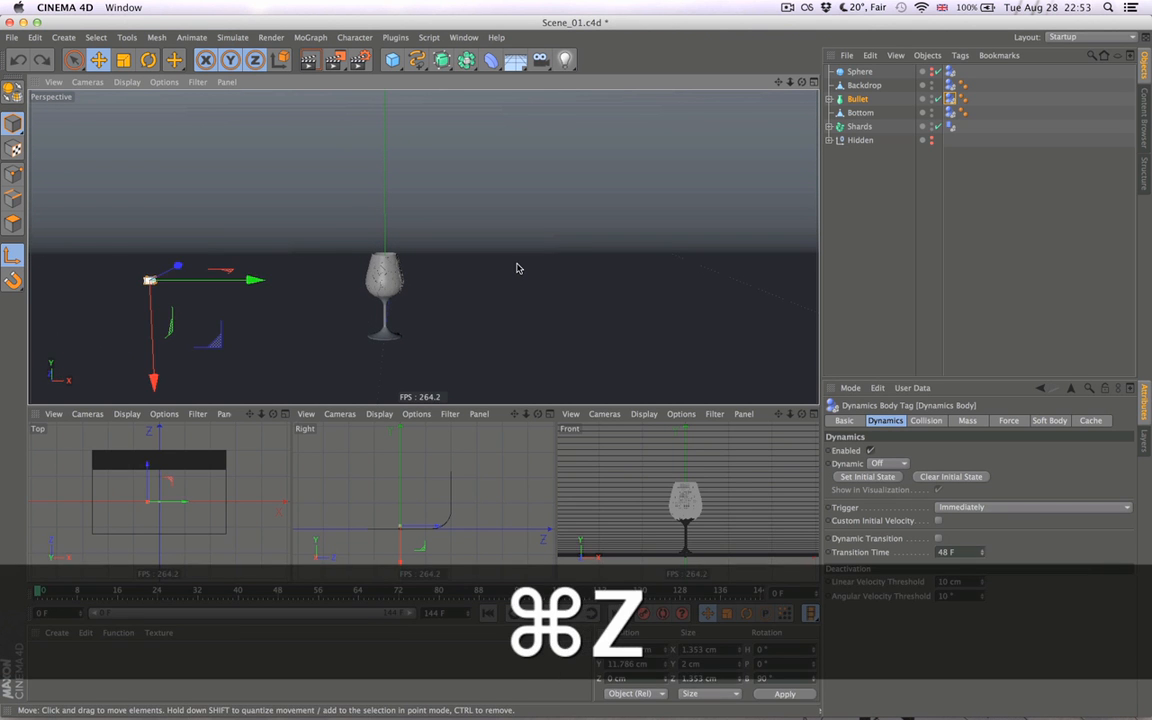
drag(232, 280, 47, 285)
alt+drag(239, 309, 192, 313)
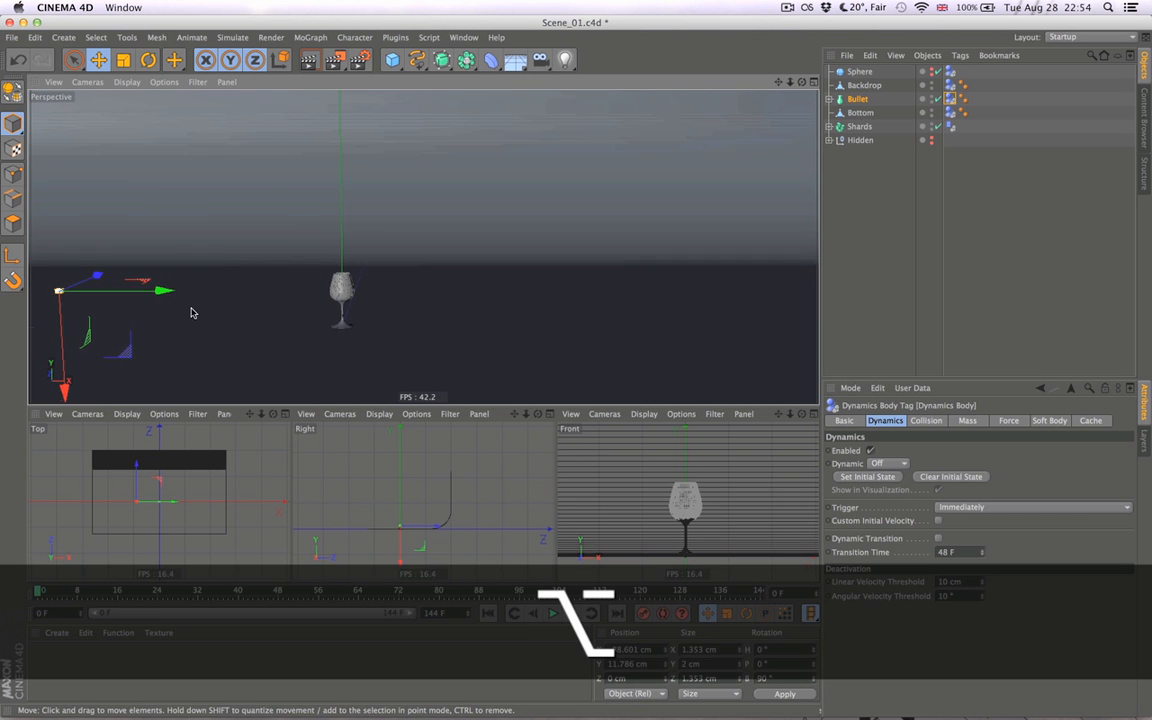
- Advance the simulation frame by frame to frame 3 to check how the glass reacts with the Bullet farther away
click(571, 613)
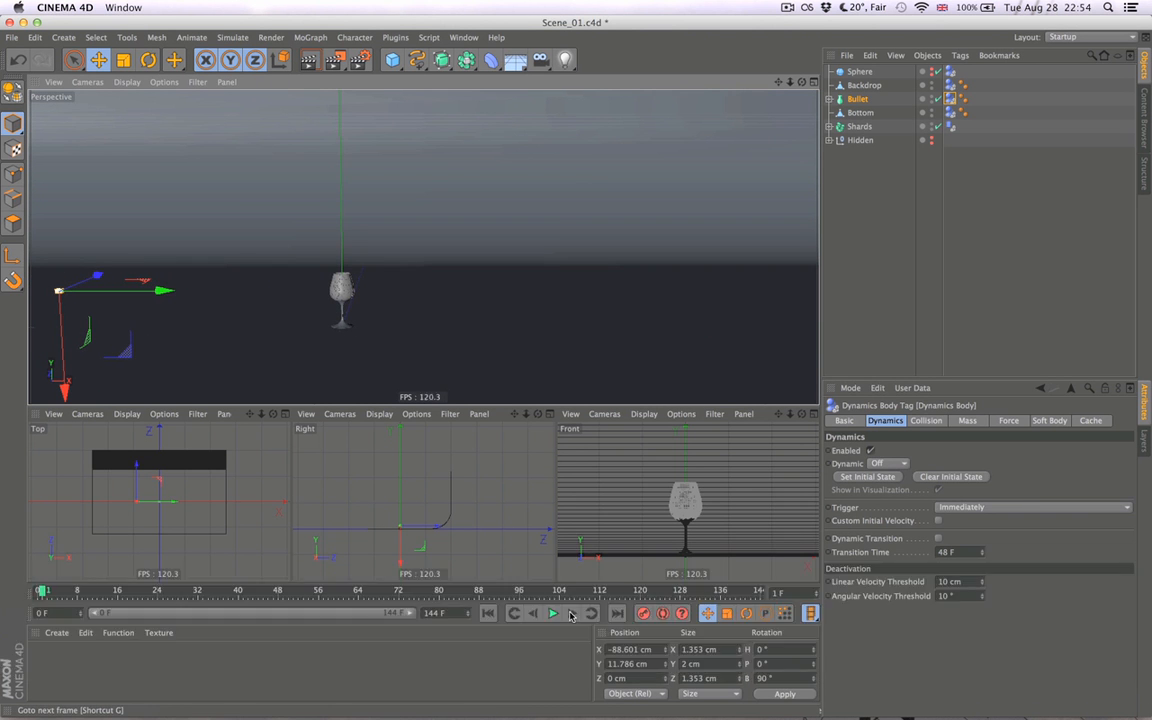
click(571, 613)
click(571, 613)
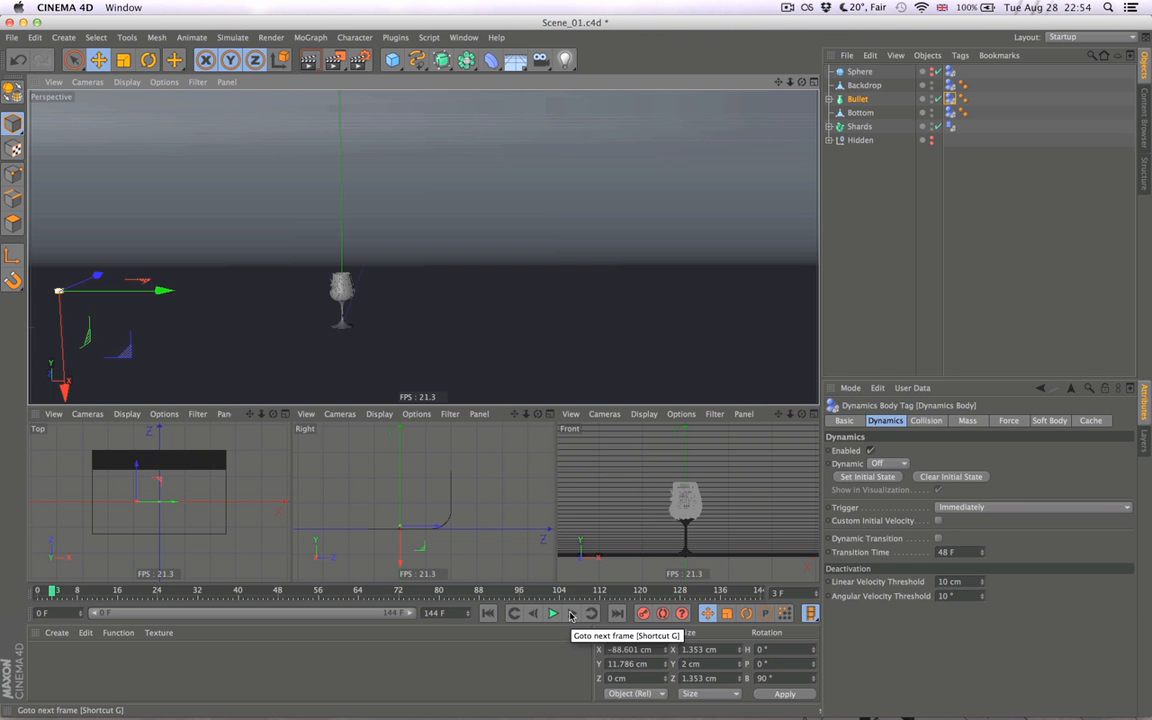
click(571, 613)
click(538, 613)
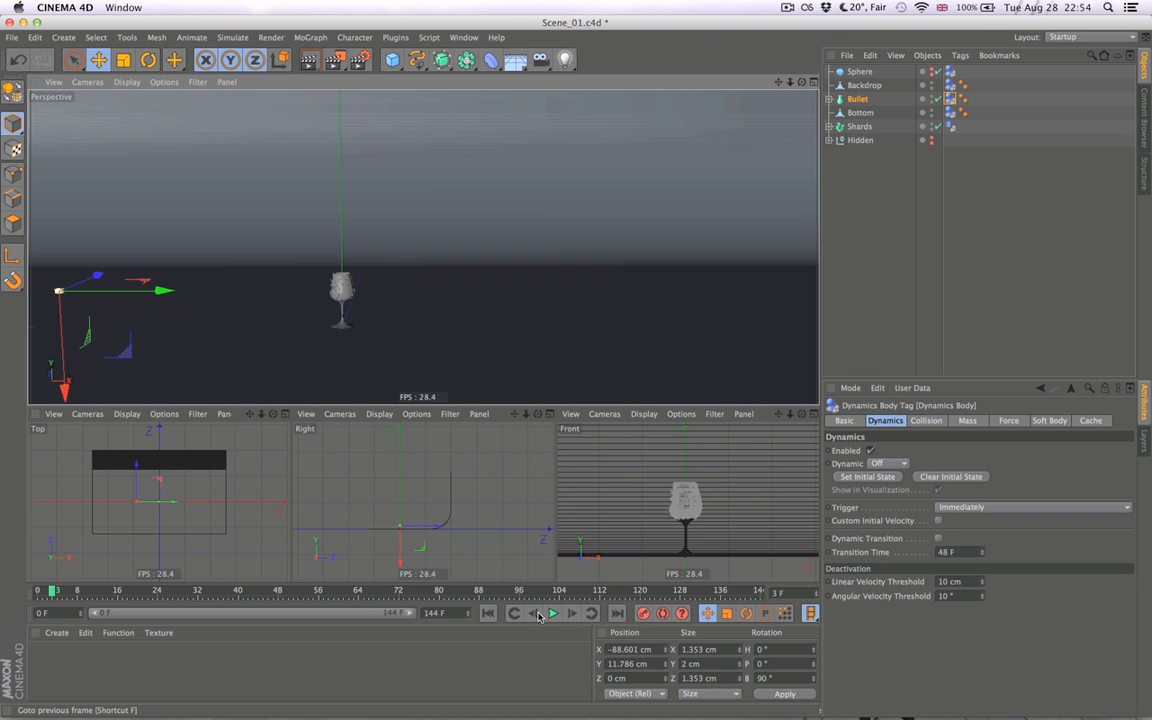
- Deselect the Bullet, examine the shattering glass up close at frame 3, and go back to frame 1 to compare the shards
key(alt)
alt+drag(347, 307, 375, 298)
click(950, 228)
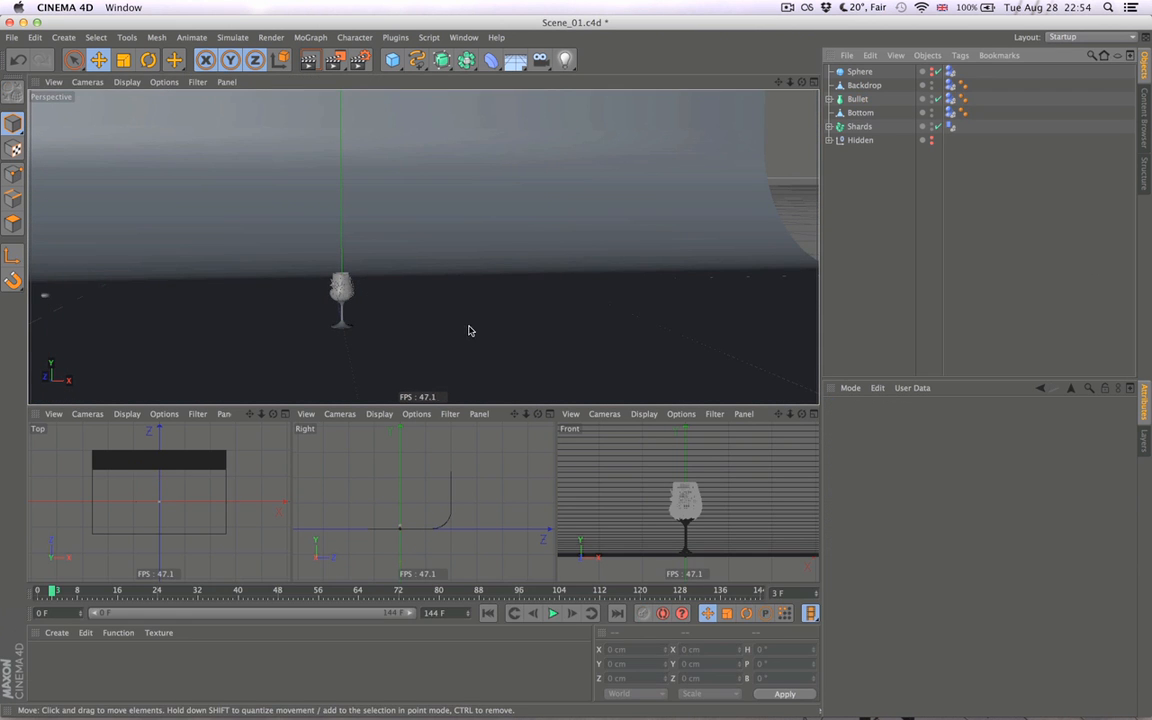
alt+right_drag(346, 295, 482, 289)
alt+drag(348, 289, 337, 324)
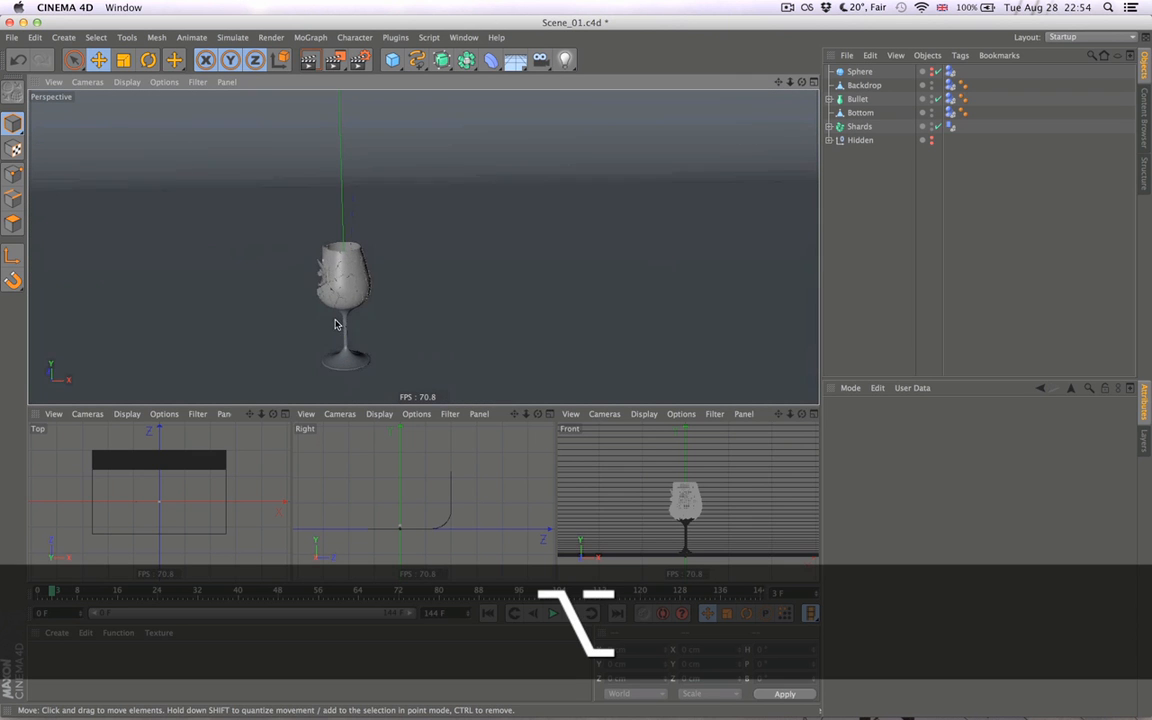
click(535, 613)
click(535, 613)
mouse_move(332, 272)
alt+mouse_down()
mouse_move(329, 224)
mouse_move(329, 270)
alt+mouse_up()
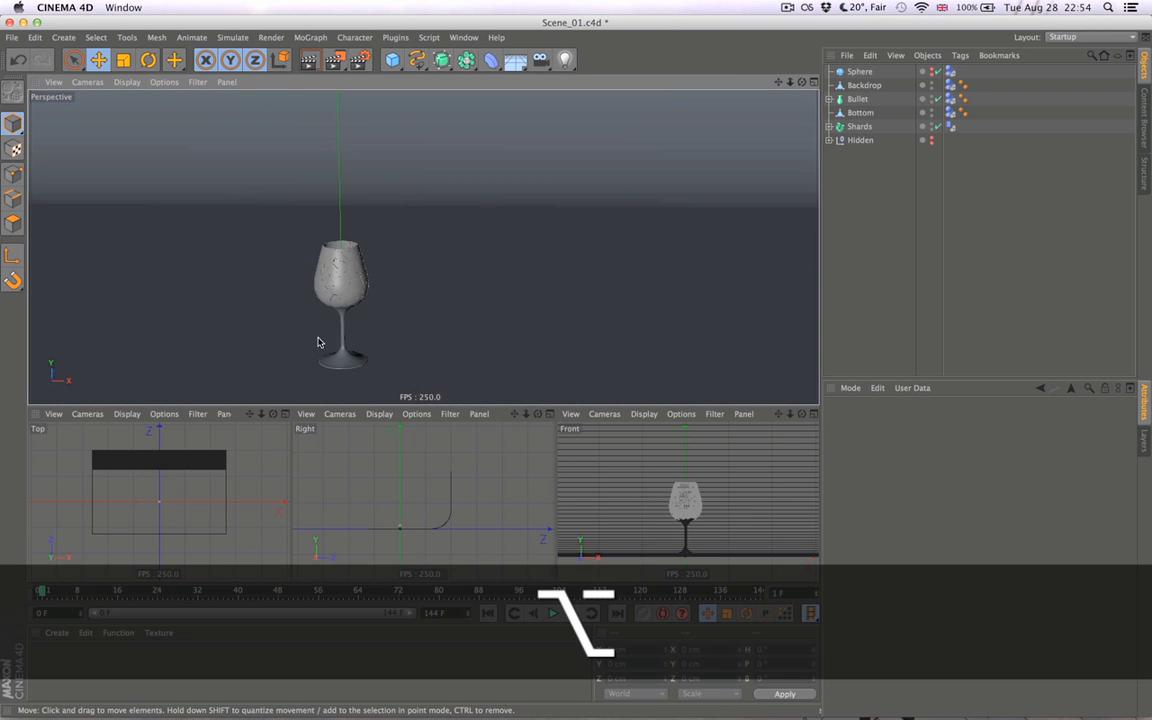
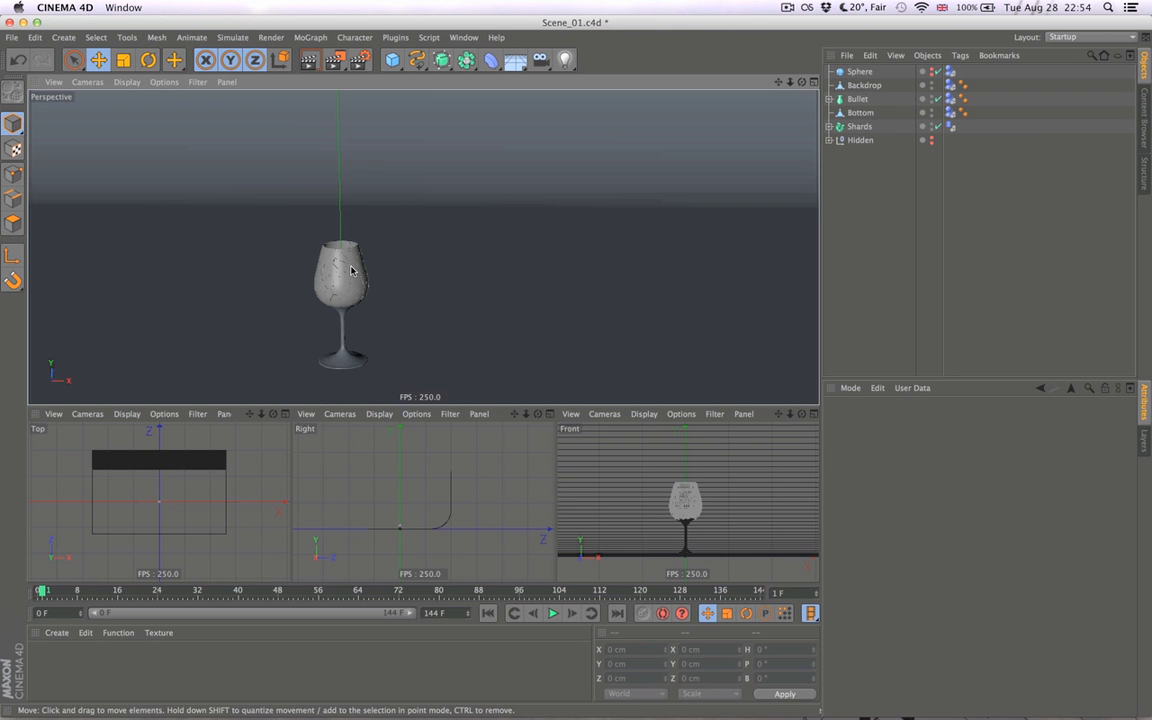
- Look inside the Hidden group for the original intact glass object
click(829, 140)
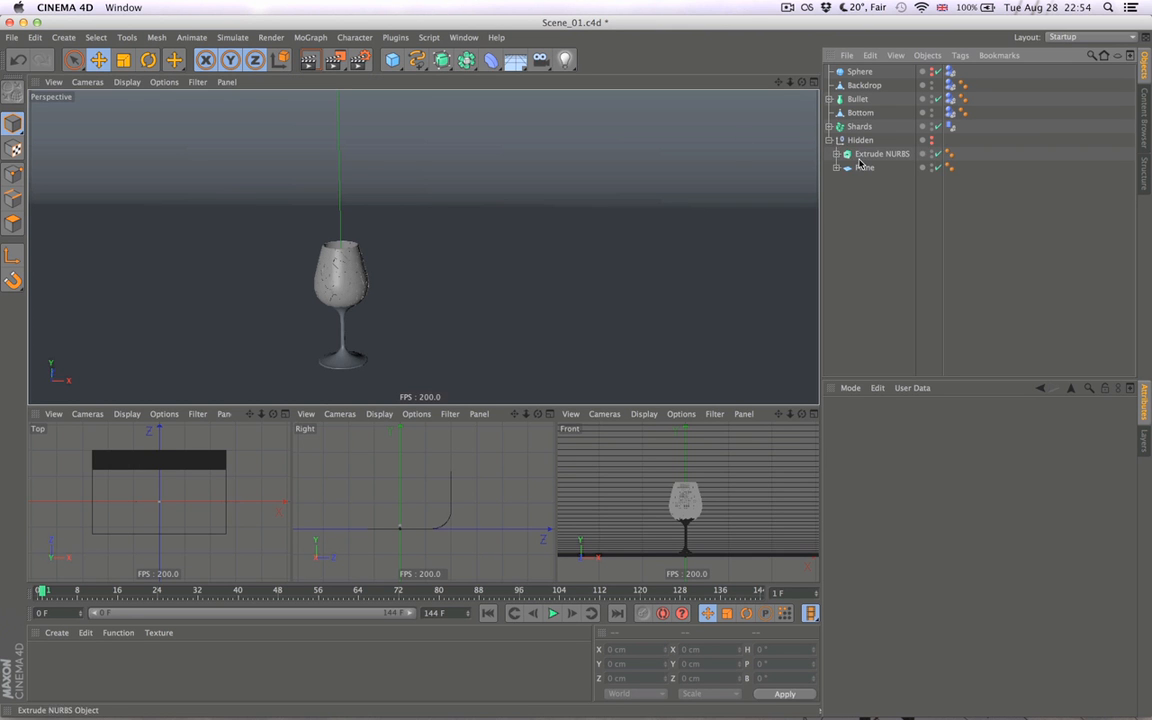
click(862, 167)
click(829, 140)
click(861, 205)
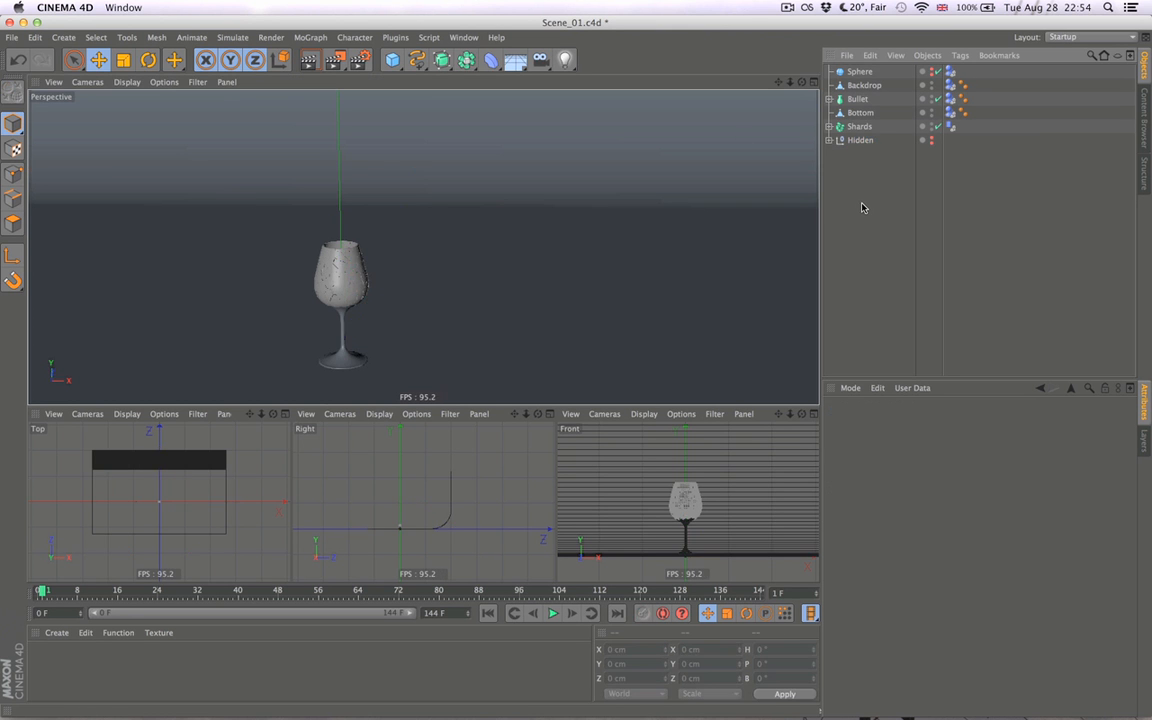
- Open the Glass_01.c4d file from the Glass Animation folder on the desktop
key(ctrl+Up)
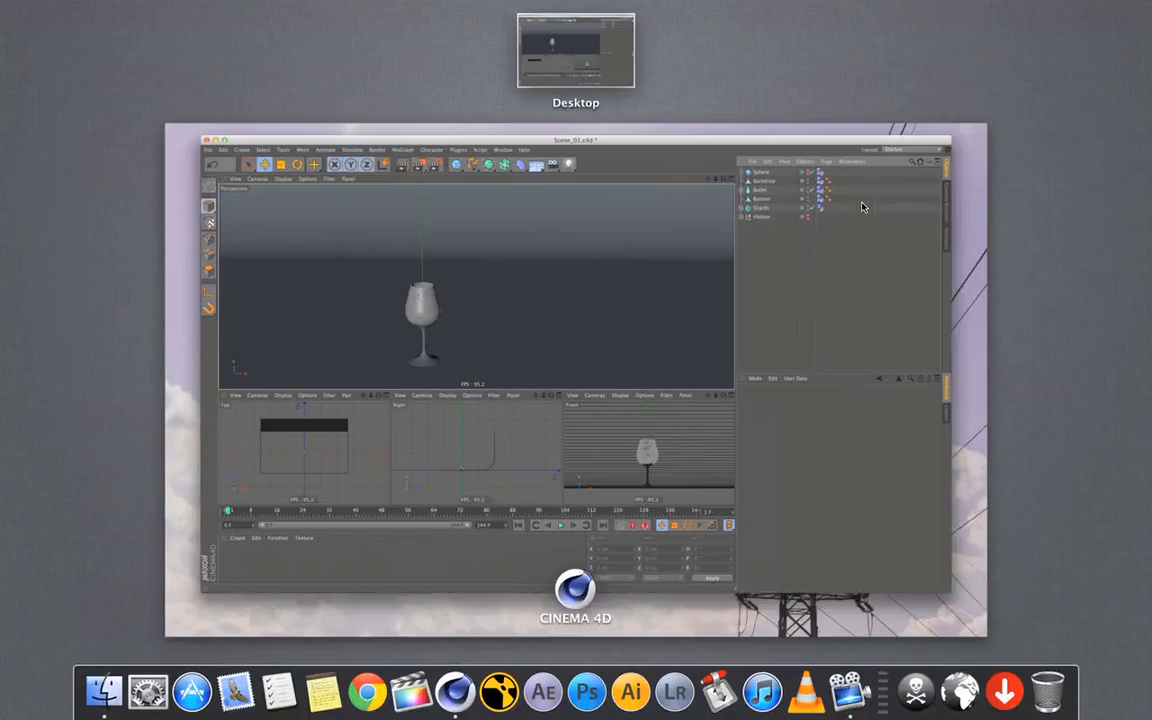
click(868, 326)
key(F11)
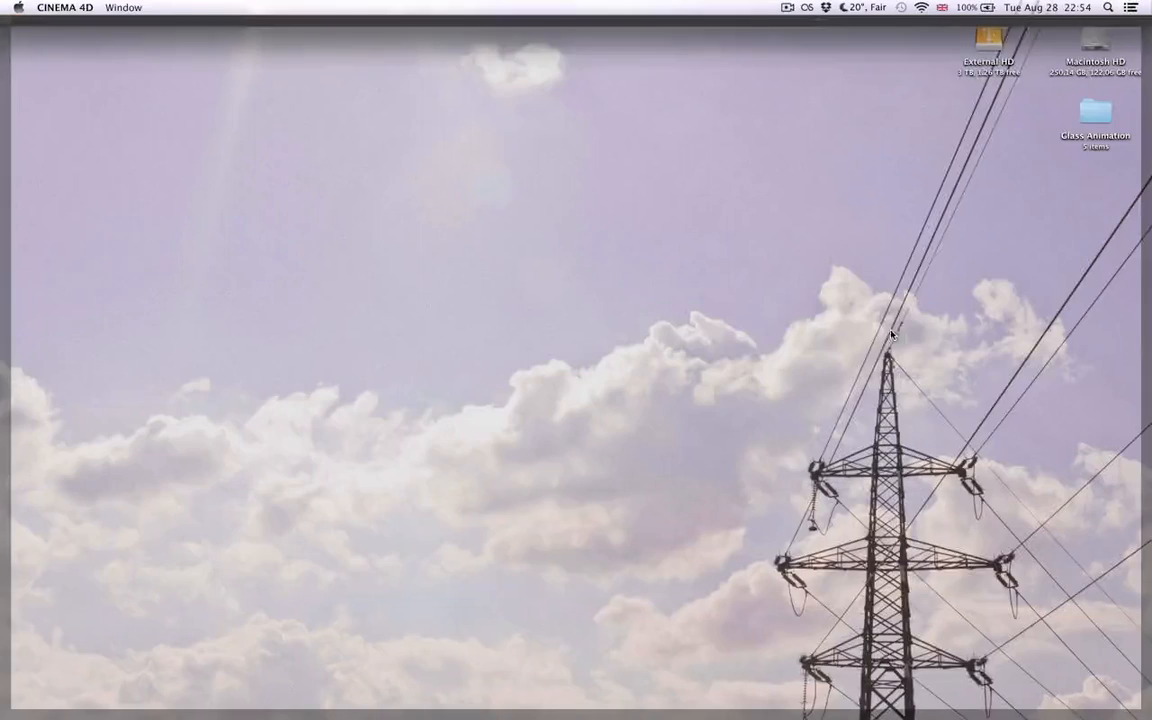
double_click(1103, 108)
click(740, 74)
double_click(864, 110)
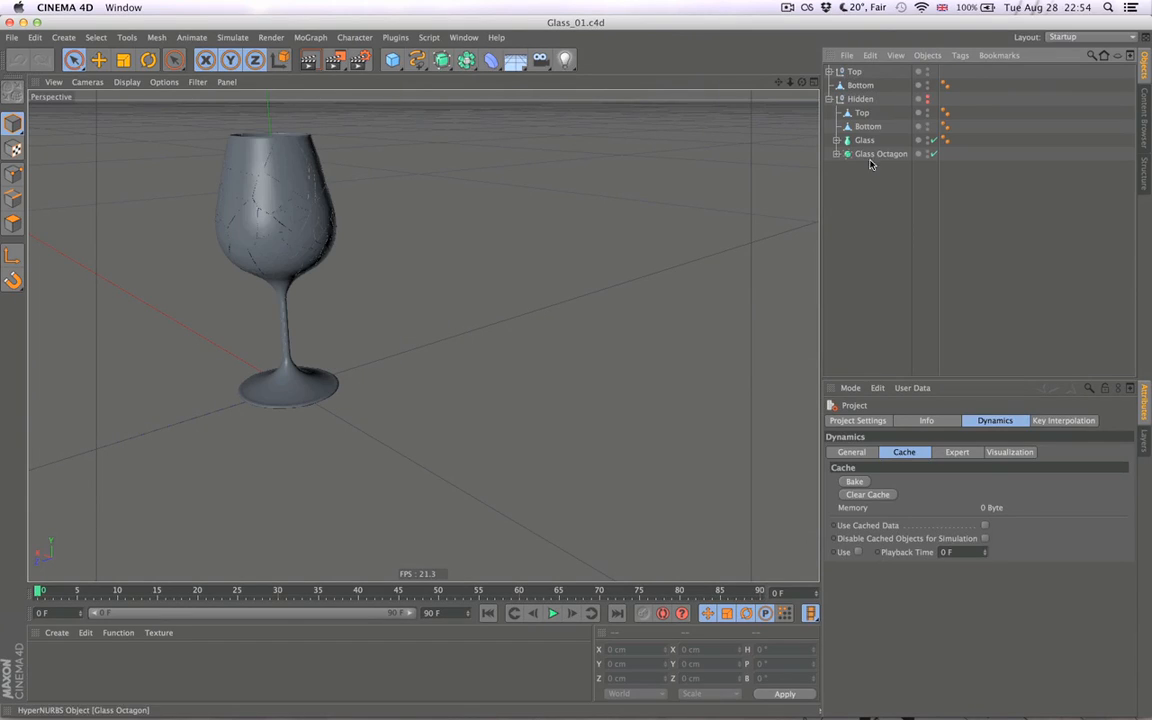
- Copy the Glass lathe object from Glass_01, close that file and paste the object into Scene_01
click(864, 140)
click(872, 155)
click(866, 141)
key(super+c)
key(super+w)
click(529, 251)
key(super+v)
click(922, 214)
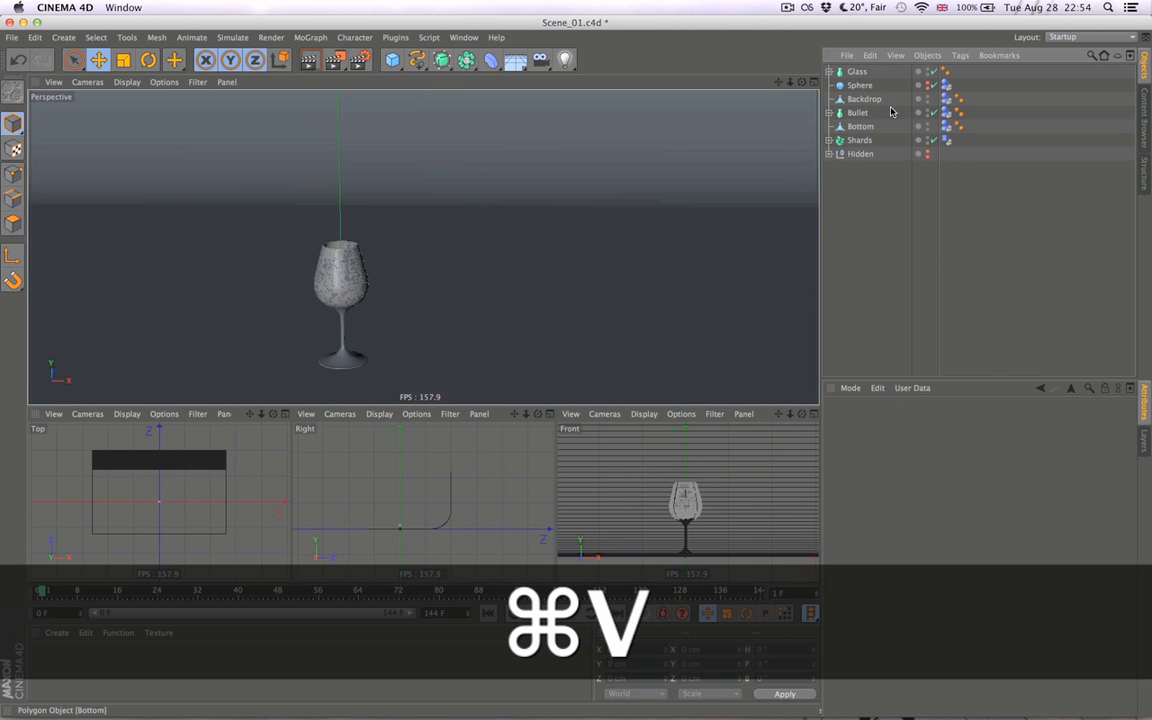
- Place Glass directly below Bullet in the object hierarchy and hide it in the editor and renderer
drag(860, 98, 875, 118)
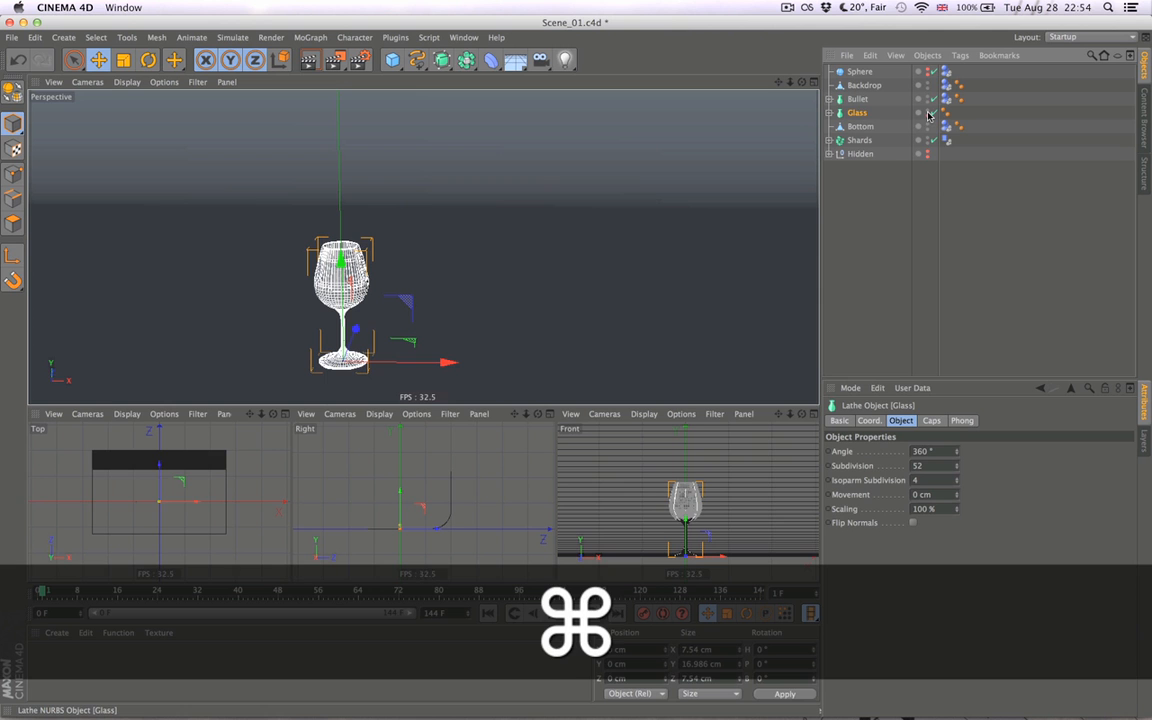
key(alt)
alt+click(929, 115)
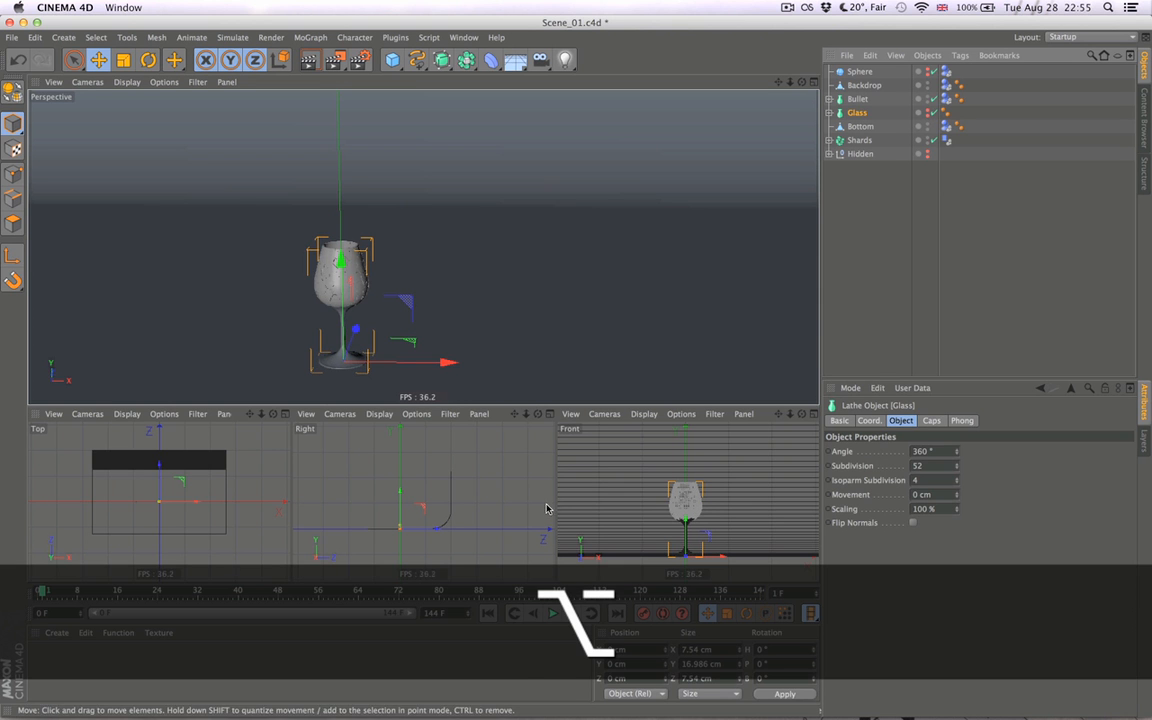
click(829, 113)
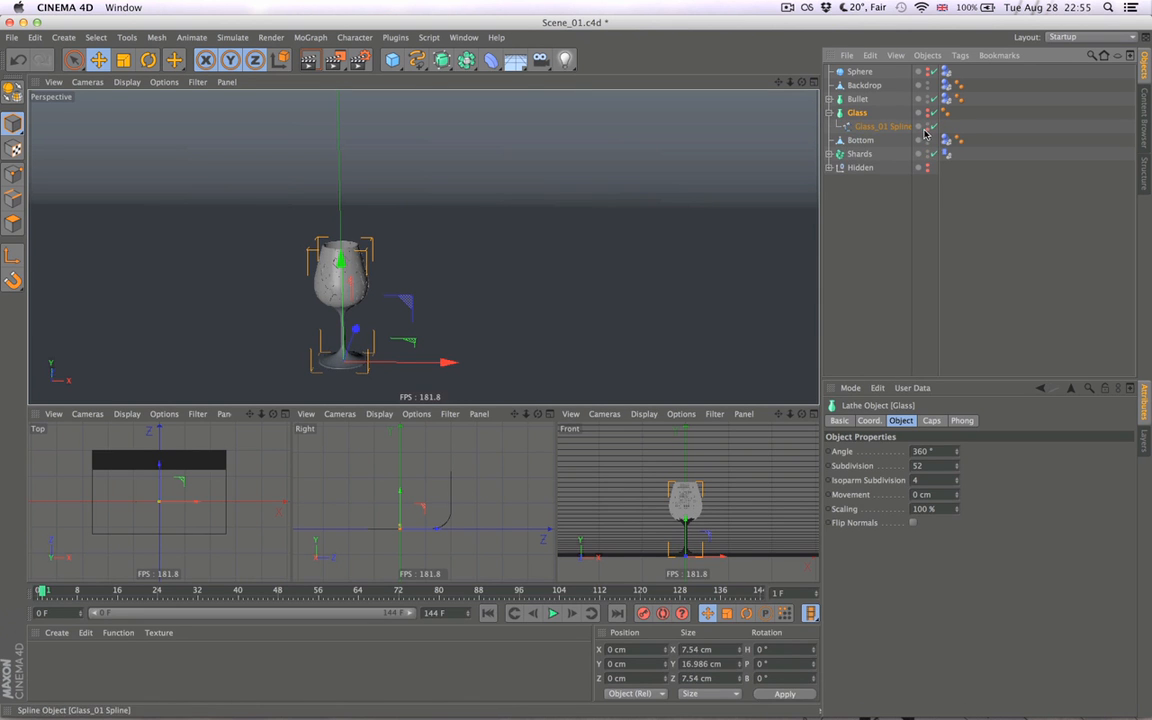
click(829, 113)
click(867, 212)
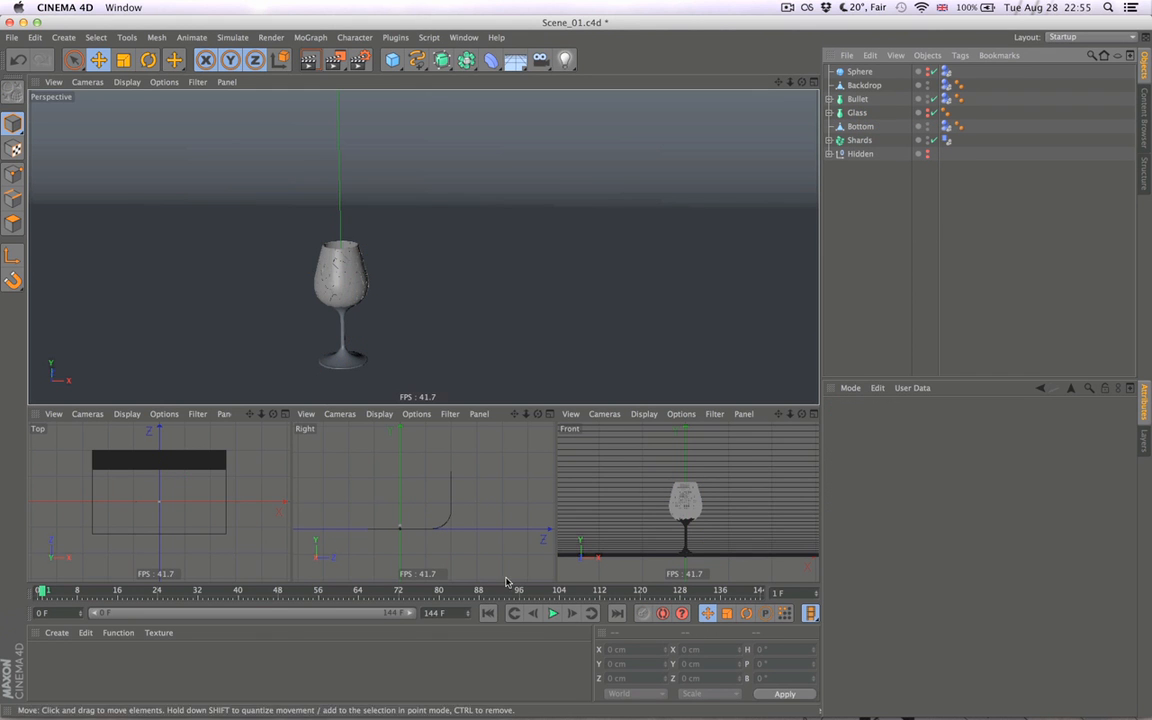
- Advance to frame 3 and on to frame 4, examining up close how the glass breaks apart
click(571, 613)
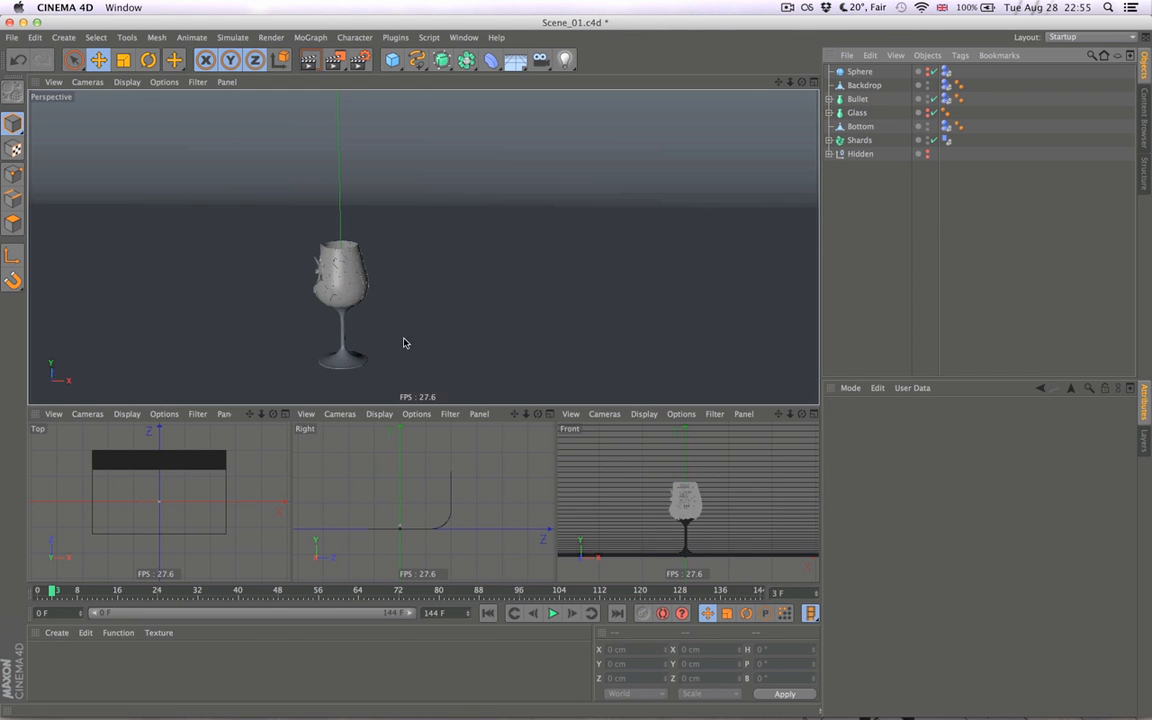
alt+drag(363, 309, 522, 275)
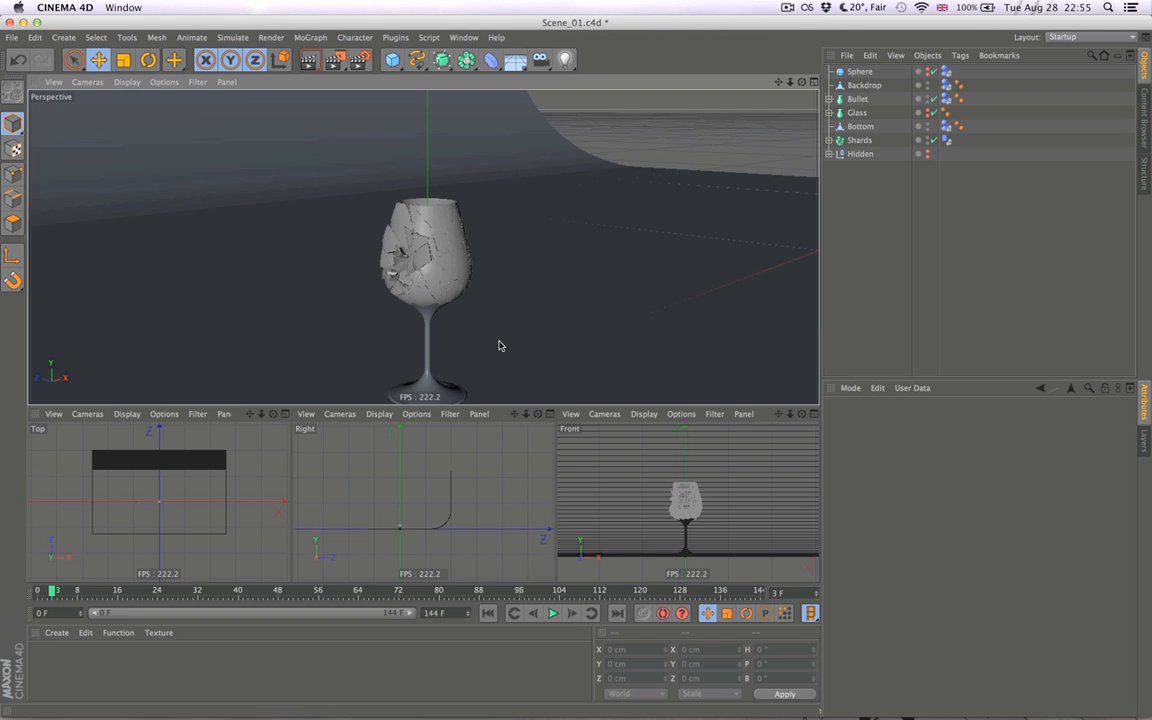
alt+drag(397, 247, 563, 540)
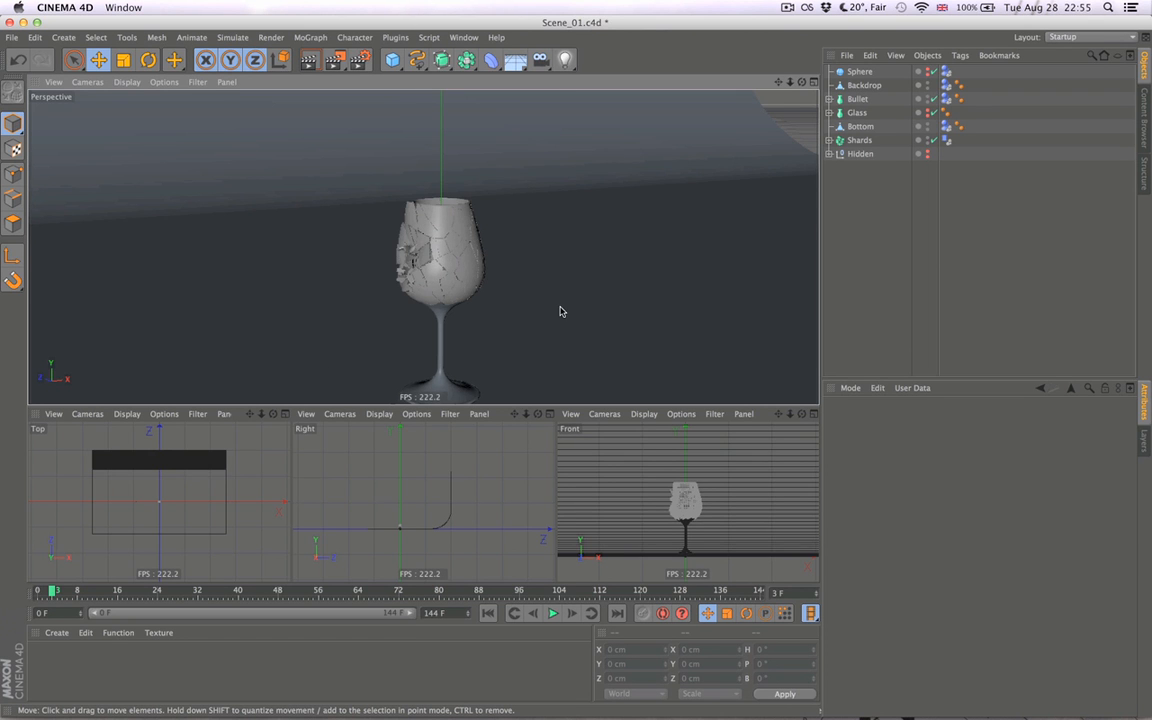
click(573, 615)
alt+drag(494, 271, 467, 218)
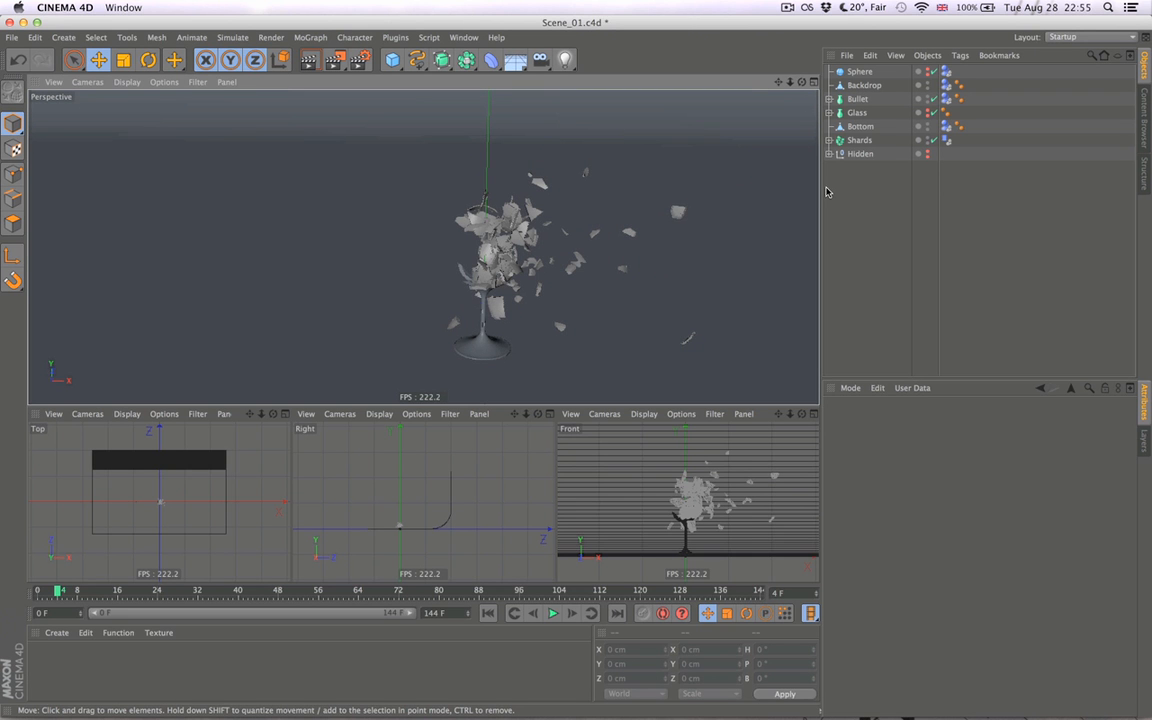
- Group the Bottom and Shards objects and name the group Dynamics
click(862, 114)
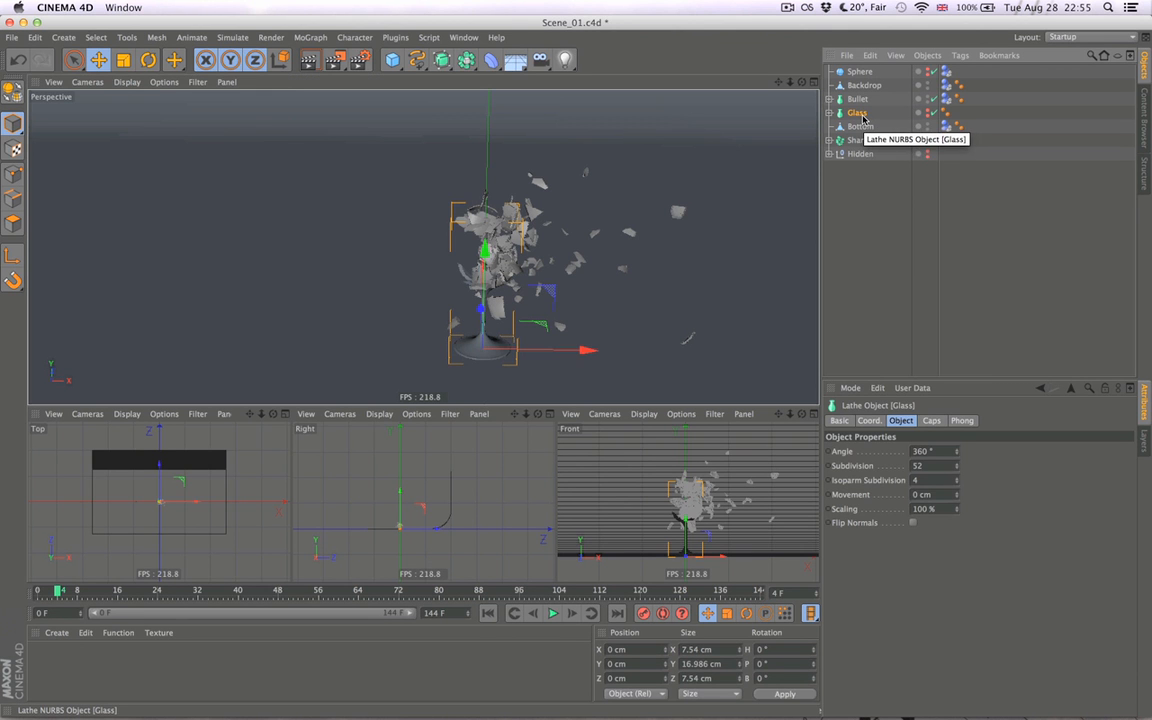
drag(862, 118, 862, 134)
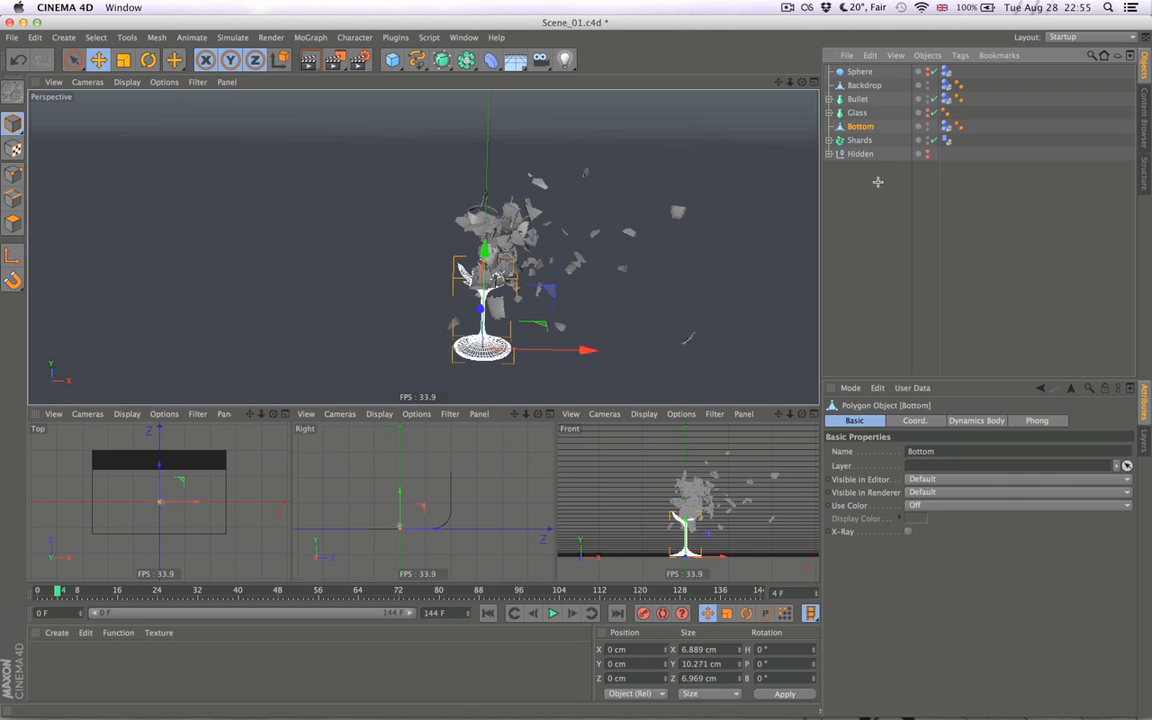
click(878, 183)
click(863, 140)
shift+click(863, 133)
key(alt+g)
double_click(850, 127)
text(Dynamics)
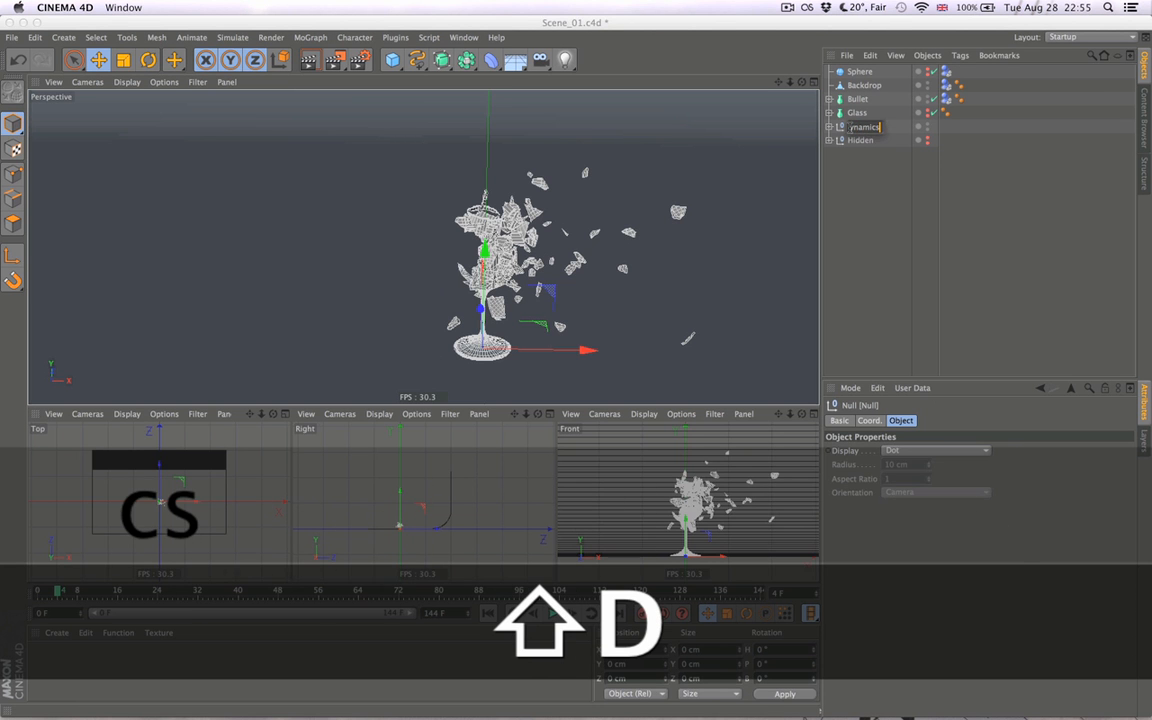
key(Return)
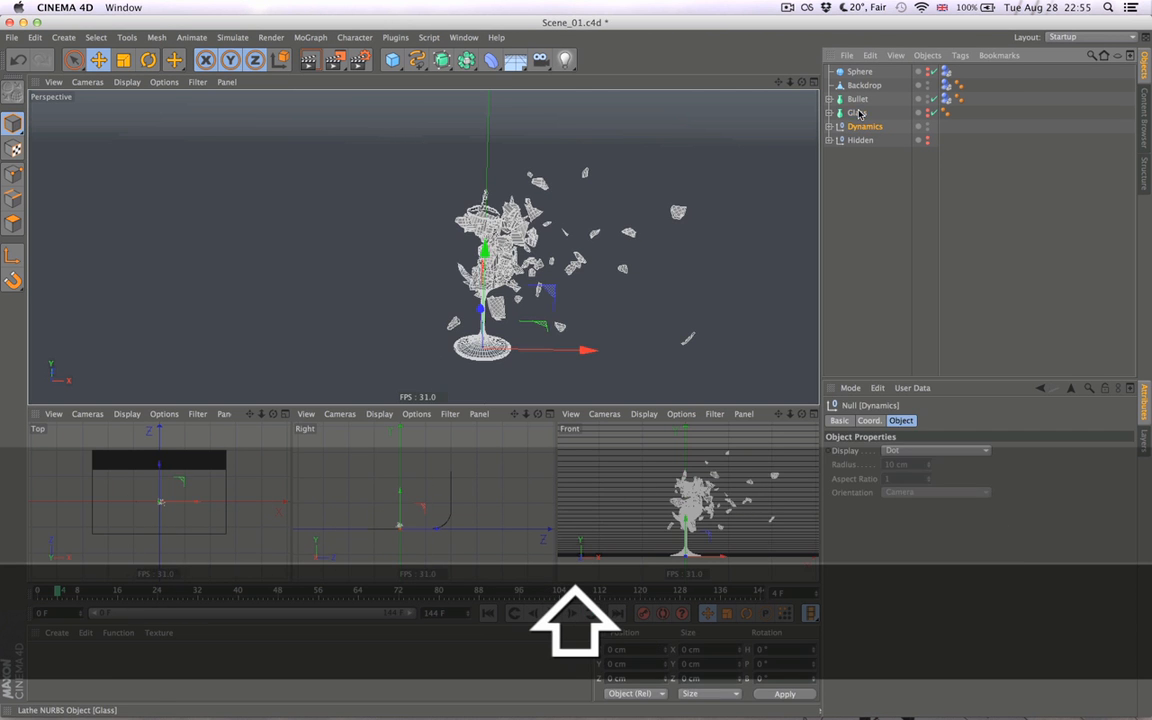
- Unhide Glass and give both Glass and Dynamics a Display tag with the Visibility option enabled
shift+click(858, 113)
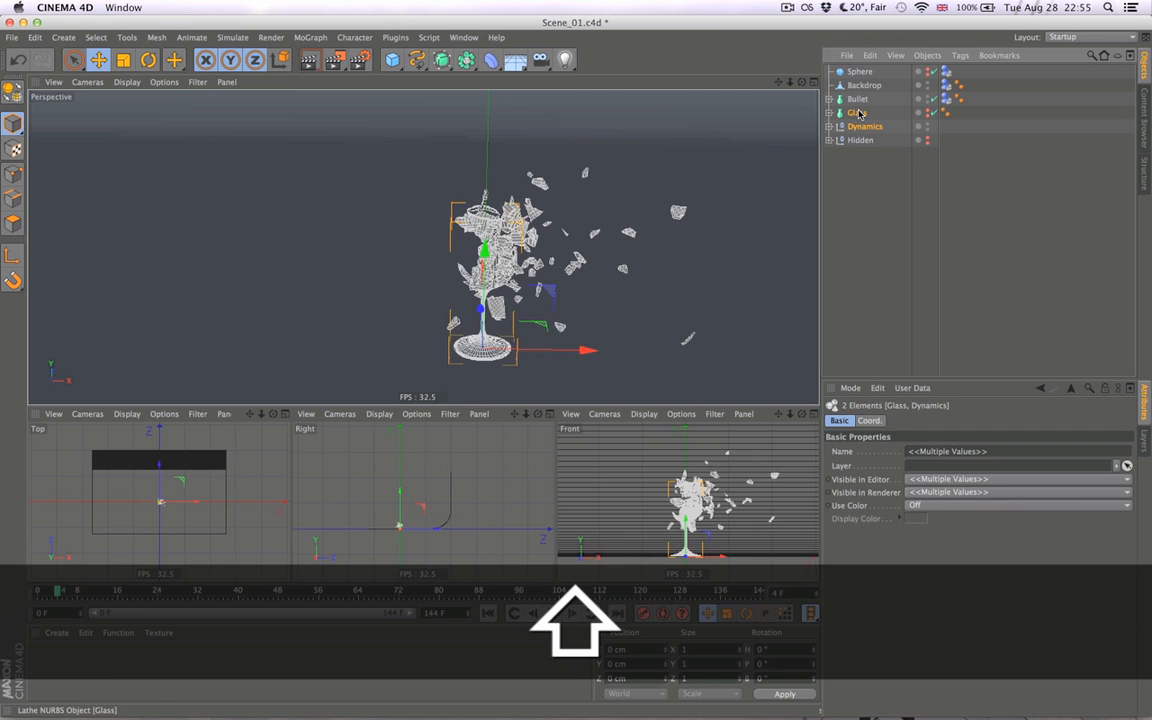
alt+click(928, 116)
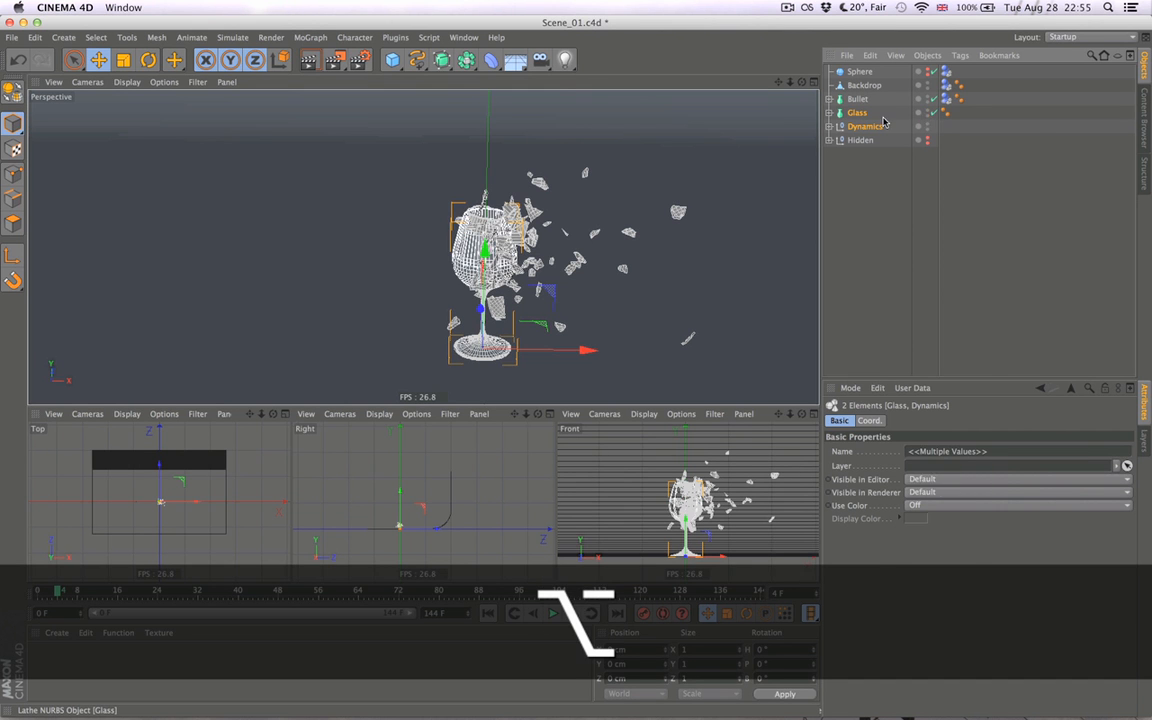
right_click(883, 124)
mouse_move(914, 131)
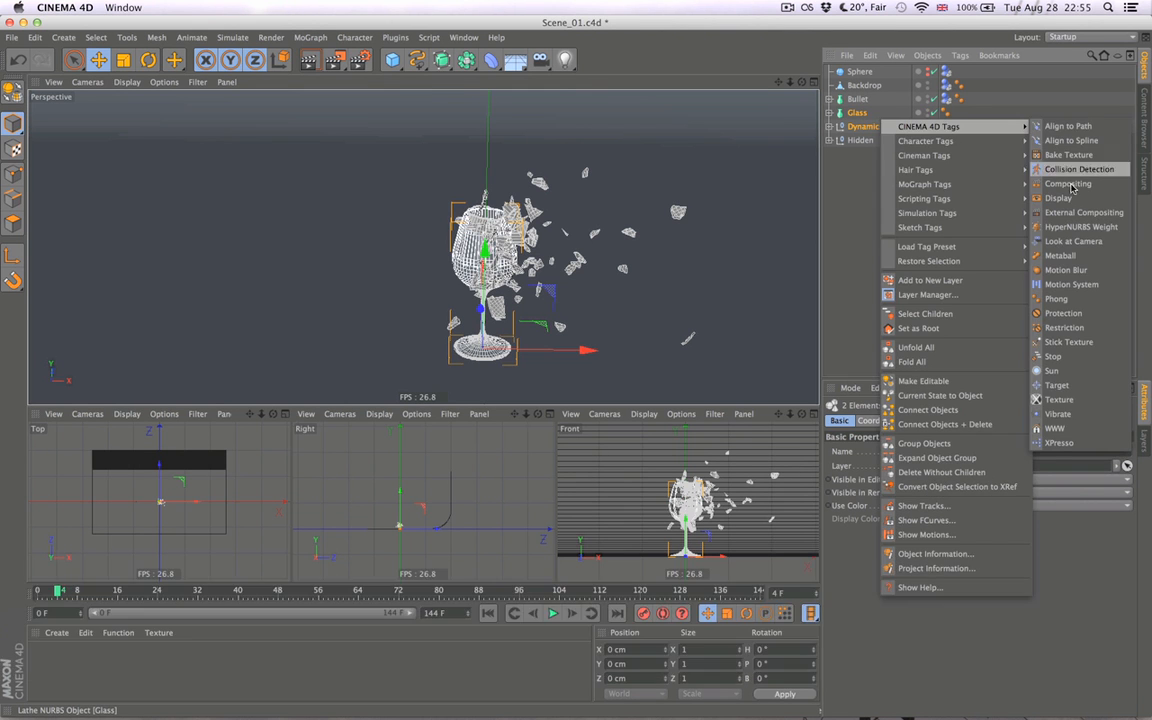
click(1058, 198)
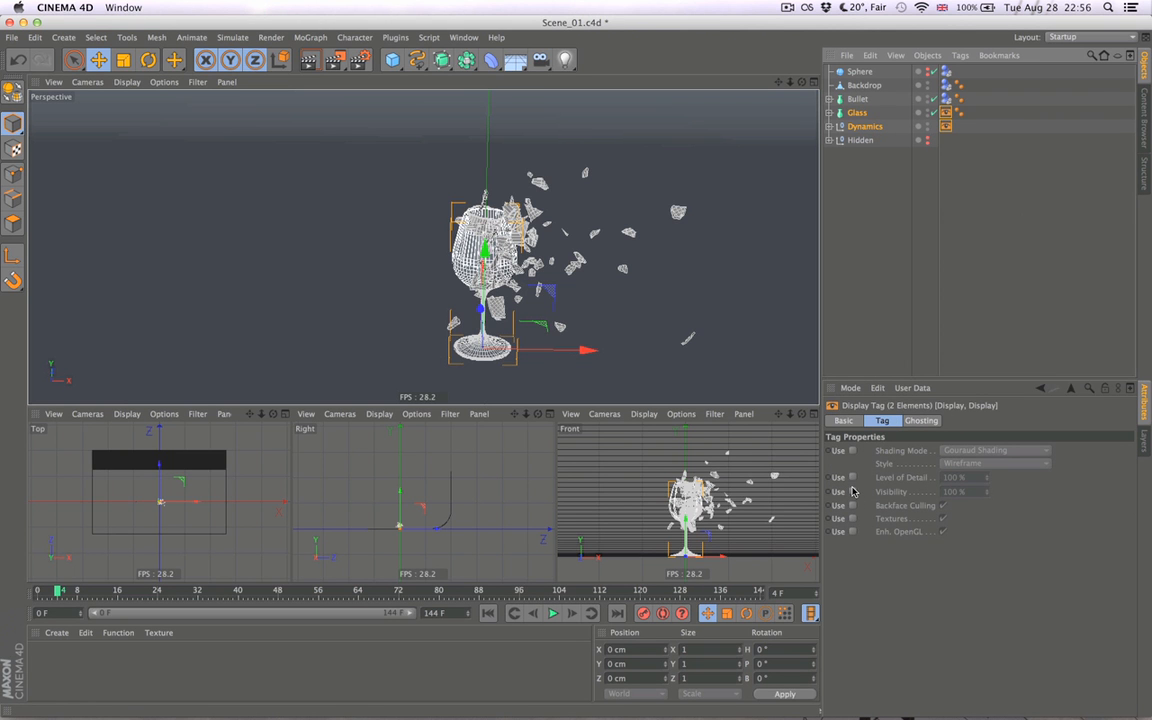
click(852, 491)
click(851, 239)
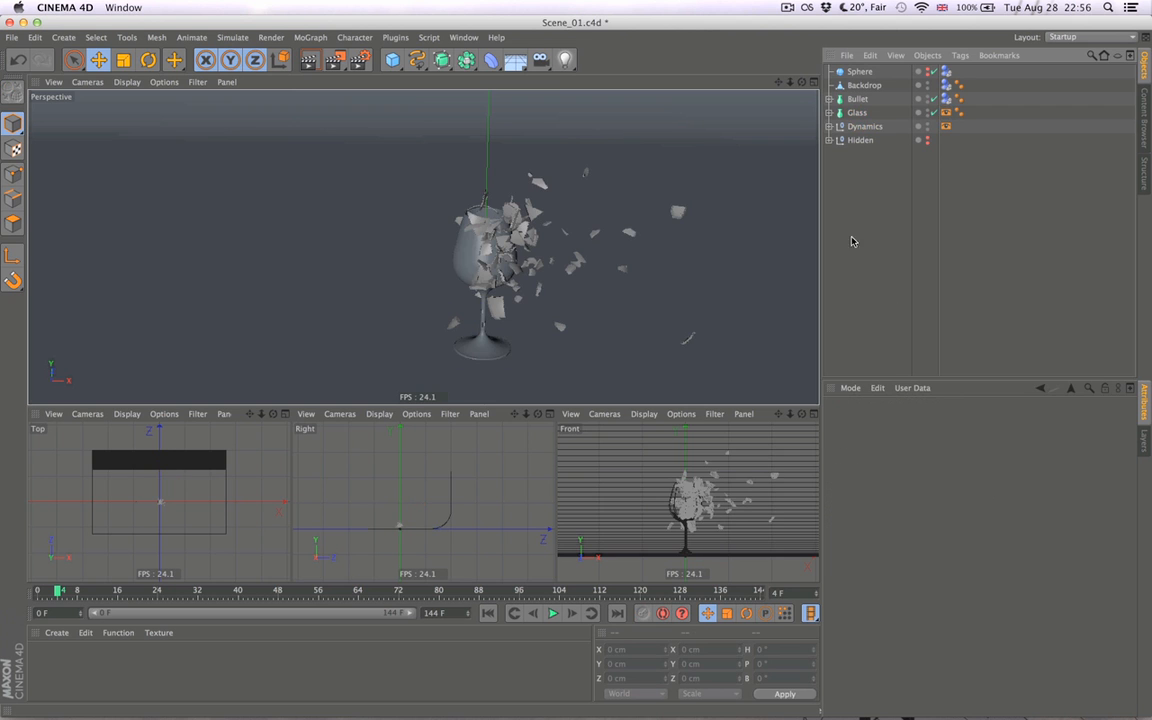
- At frame 4, keyframe the Display tag Visibility at 0% for Glass and 100% for Dynamics
click(946, 114)
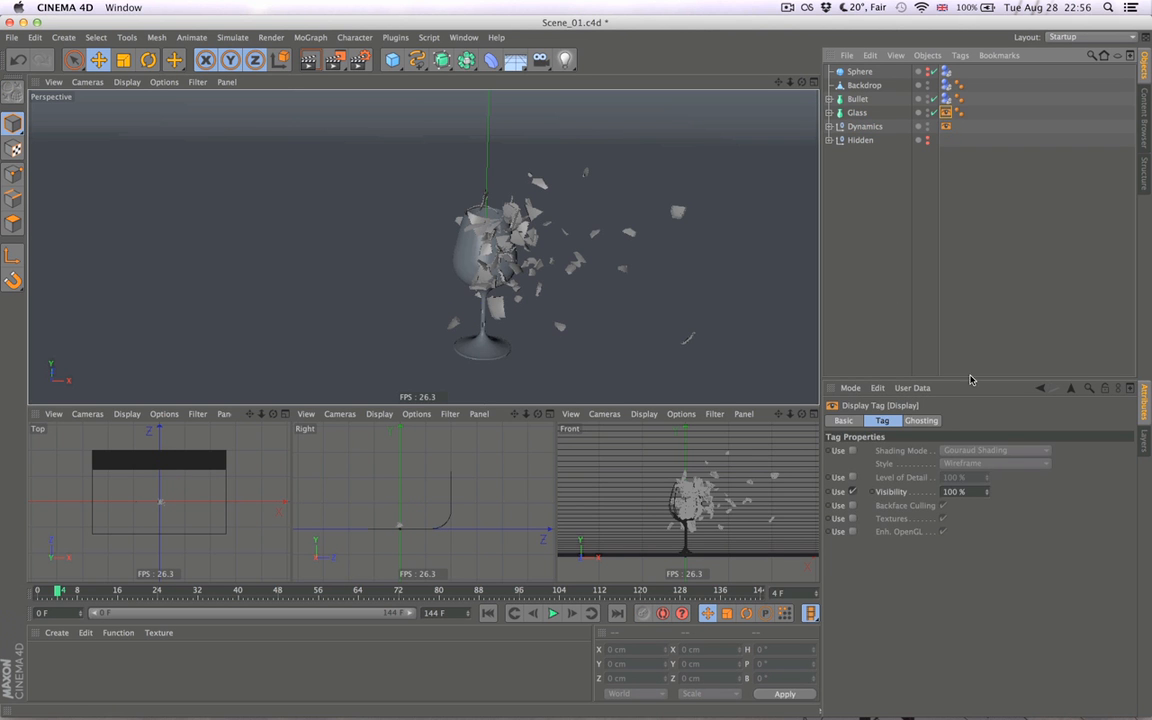
text(0)
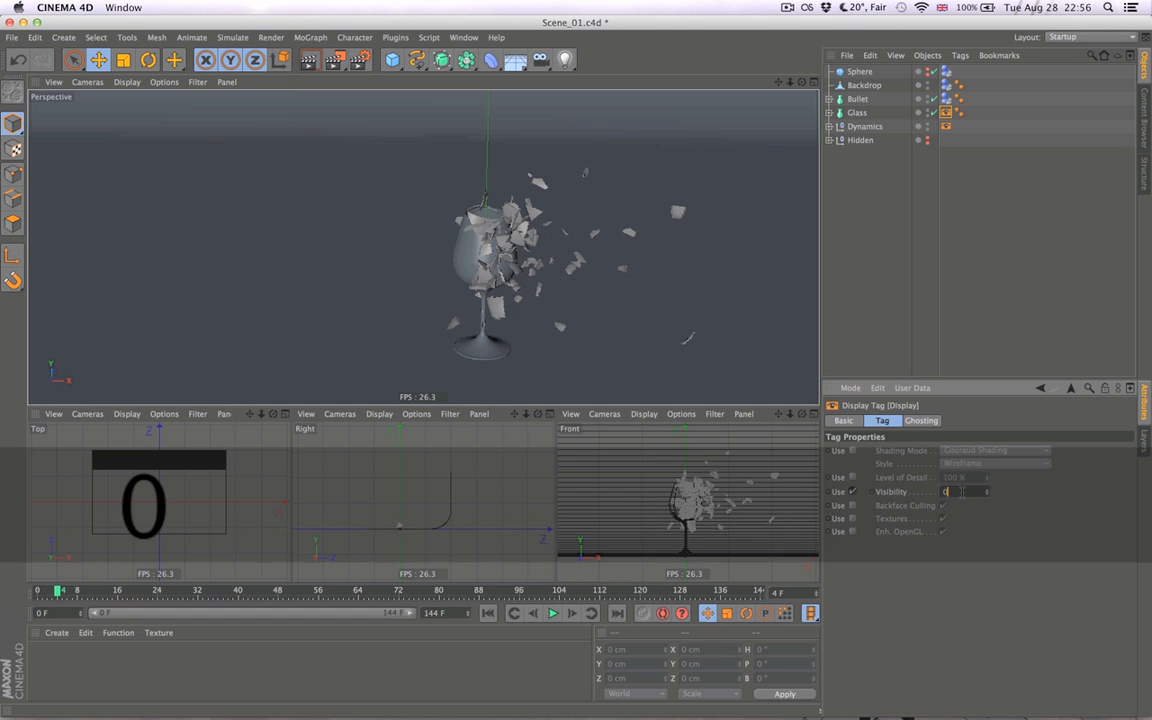
key(Return)
click(877, 496)
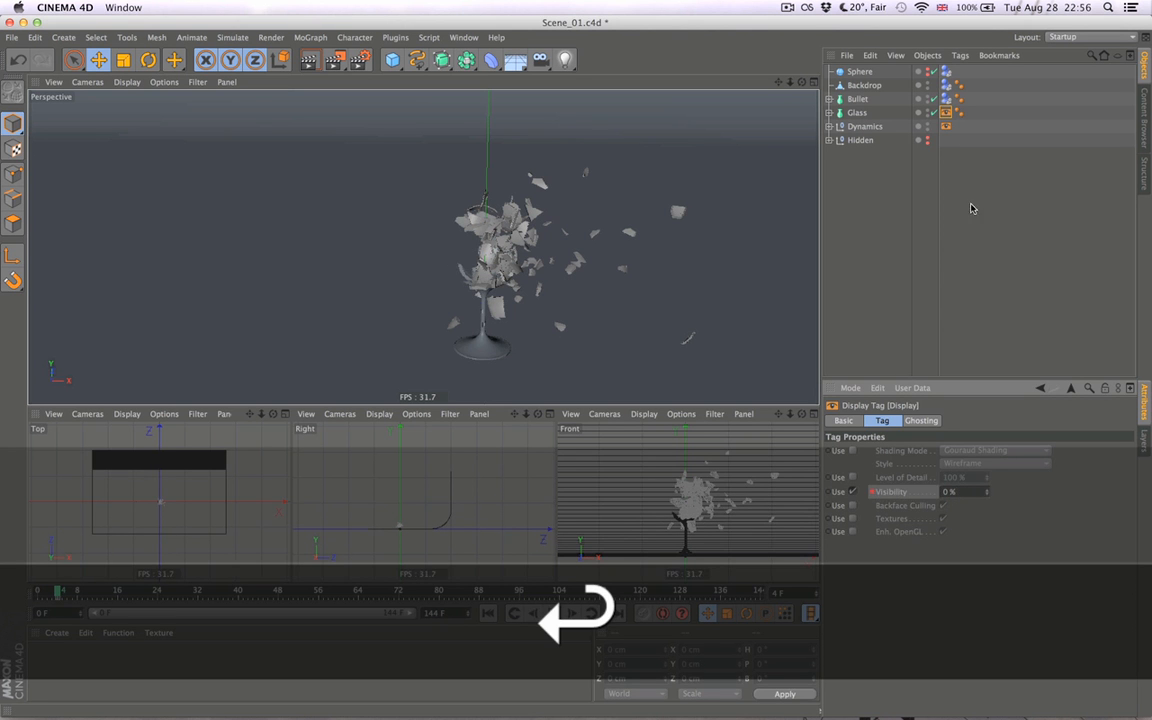
click(946, 128)
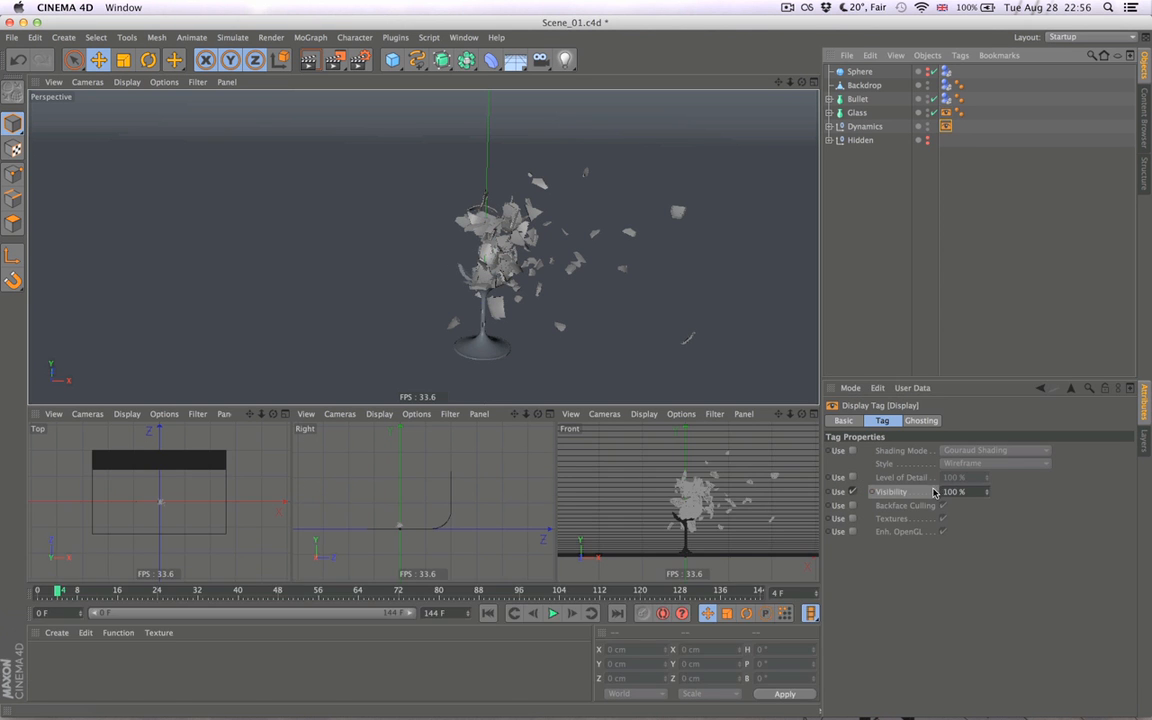
super+click(873, 492)
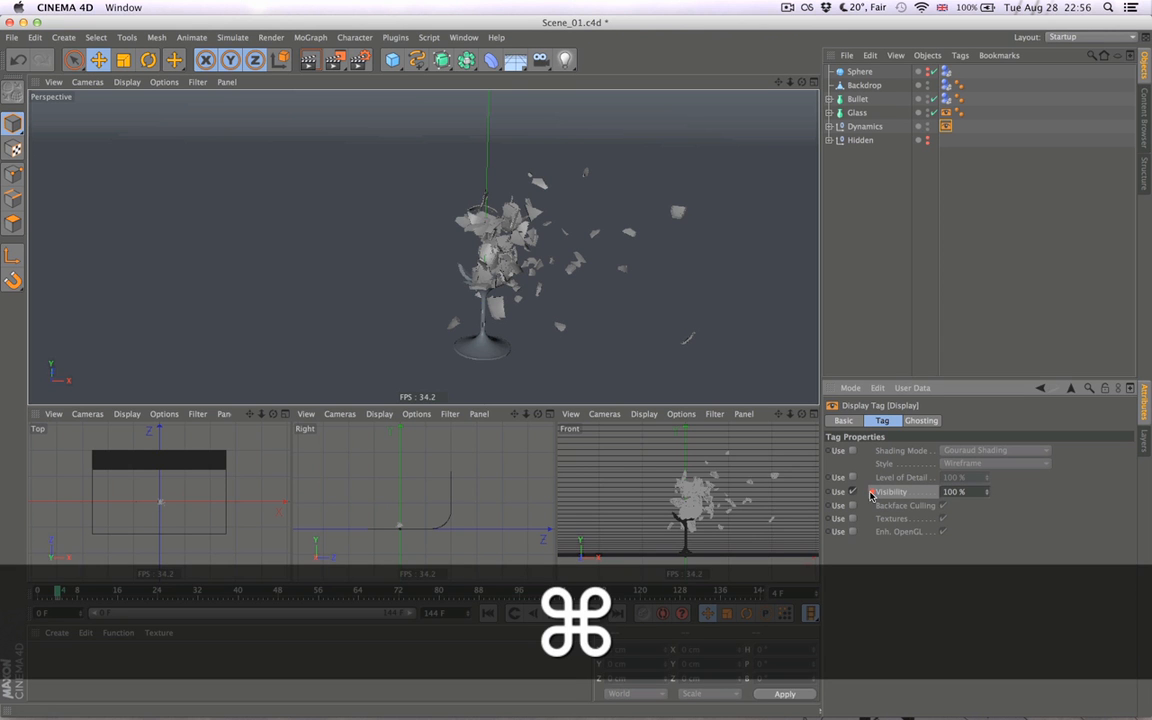
- At frame 3, keyframe the Display tag Visibility at 0% for Dynamics and 100% for Glass
click(532, 614)
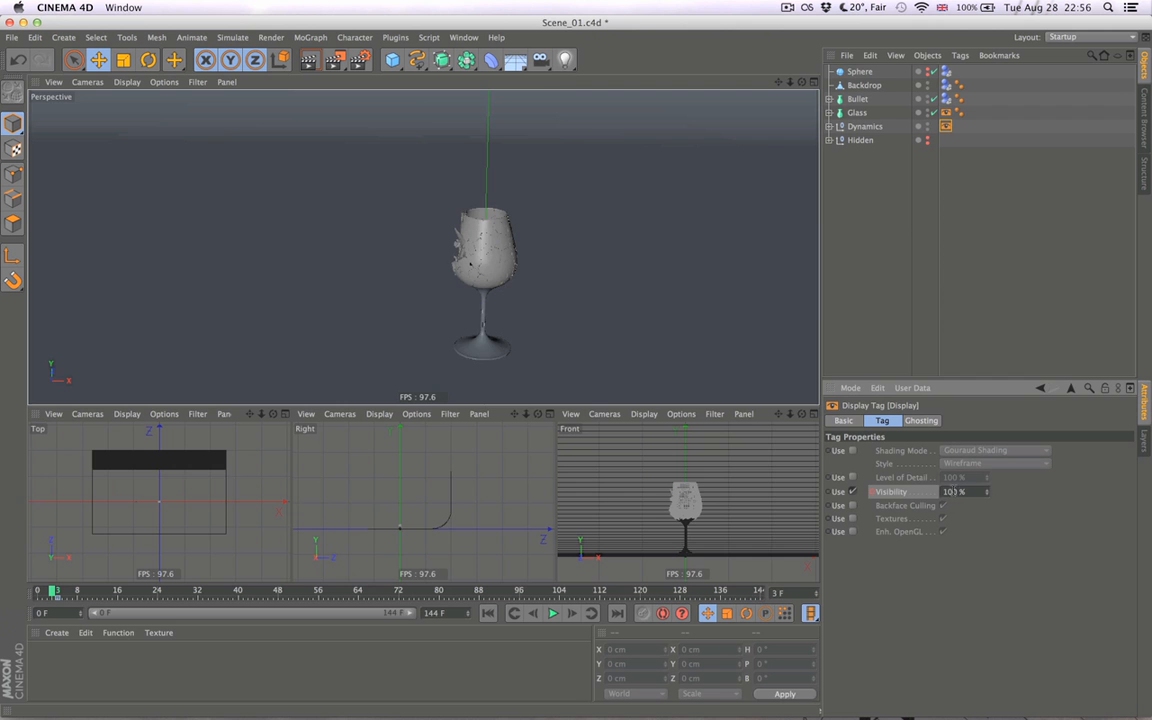
text(0)
key(Return)
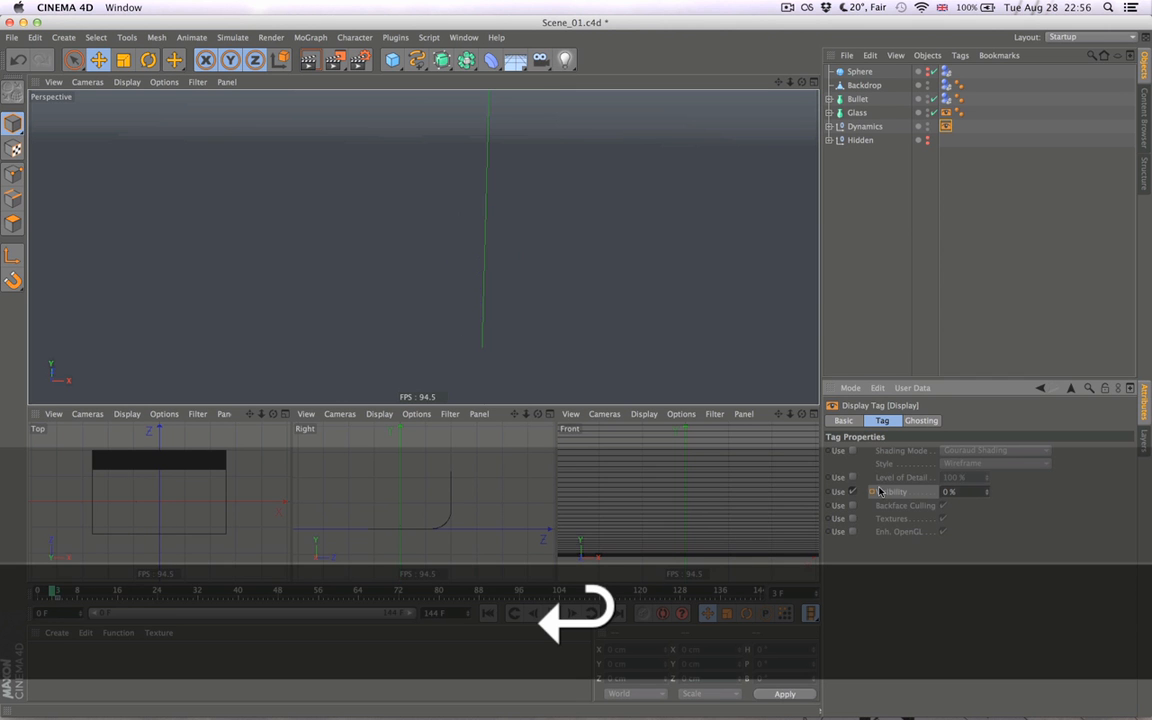
click(946, 113)
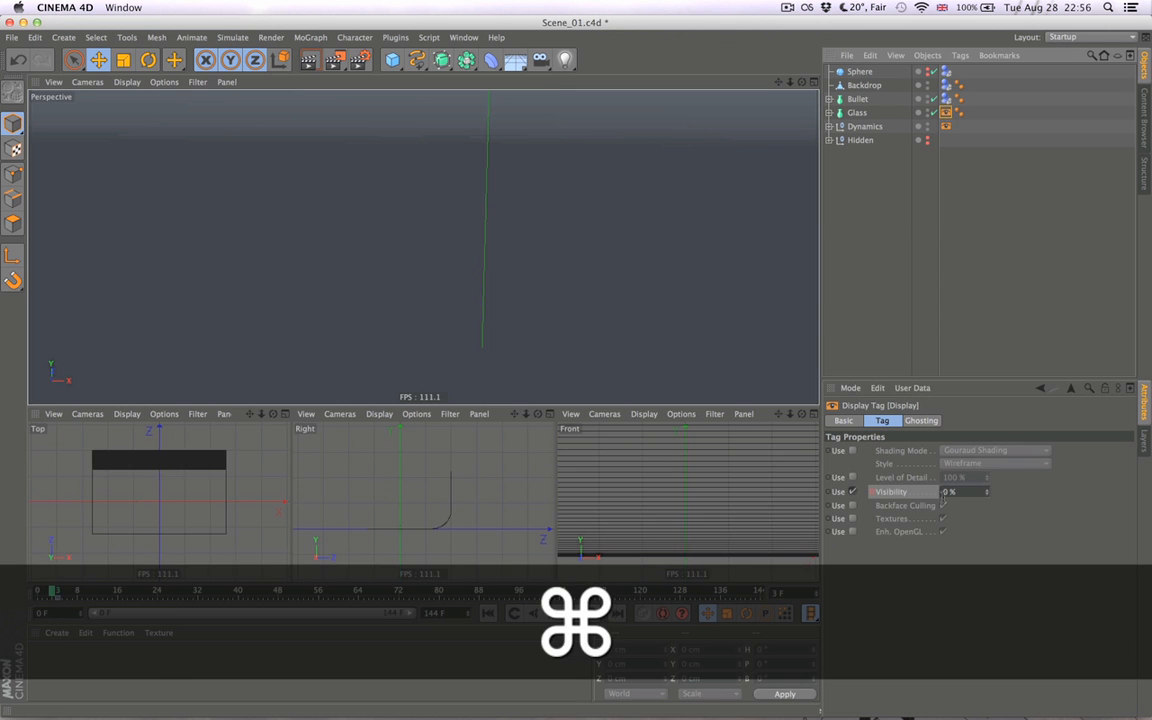
double_click(948, 493)
text(100)
key(Return)
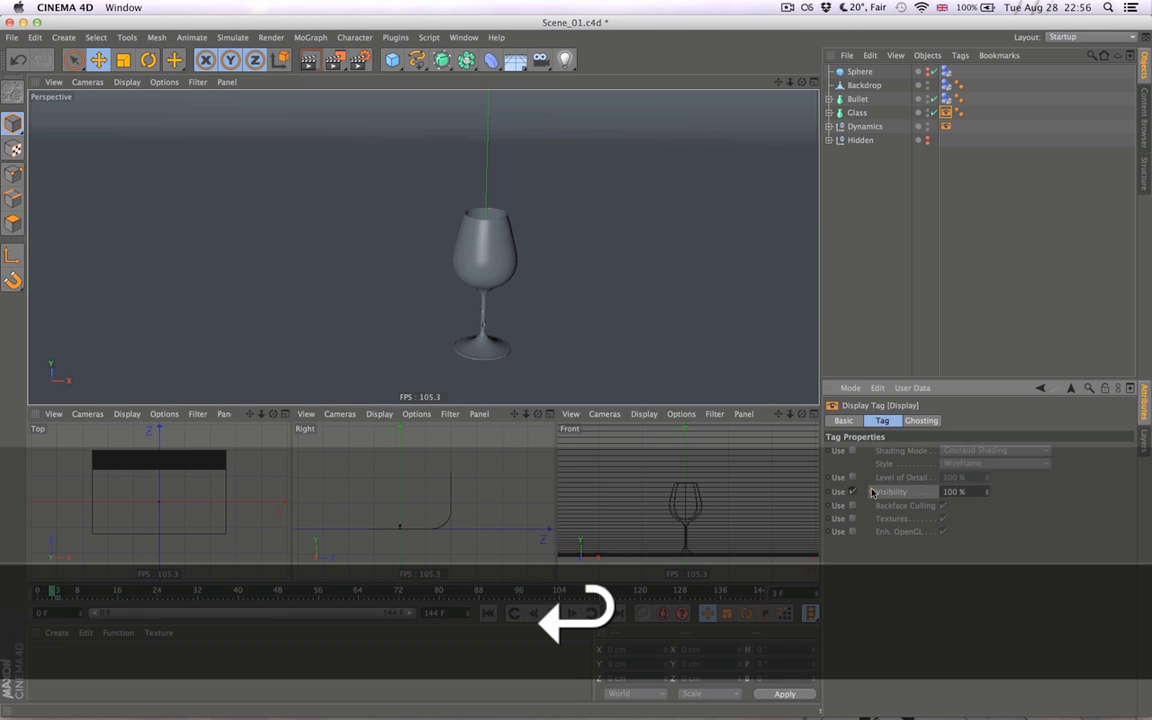
click(882, 266)
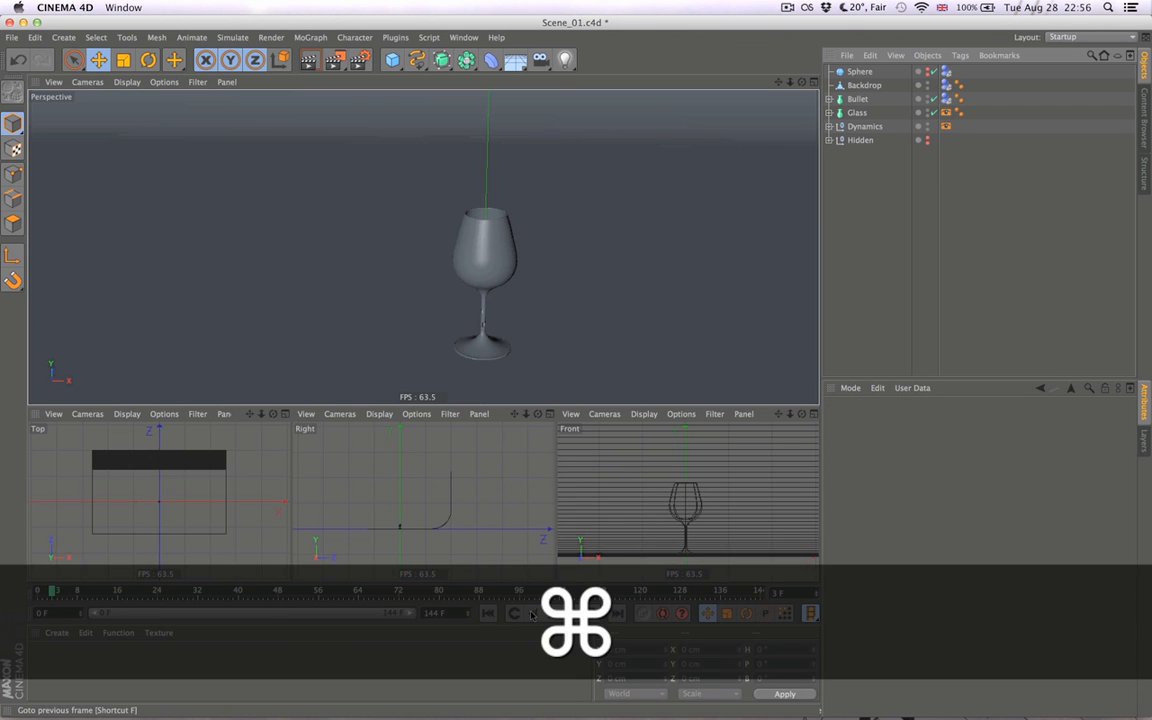
- Step through the frames up to frame 8 to check the swap from the intact Glass to the Dynamics shards
click(534, 615)
click(534, 615)
click(573, 614)
click(573, 614)
click(573, 614)
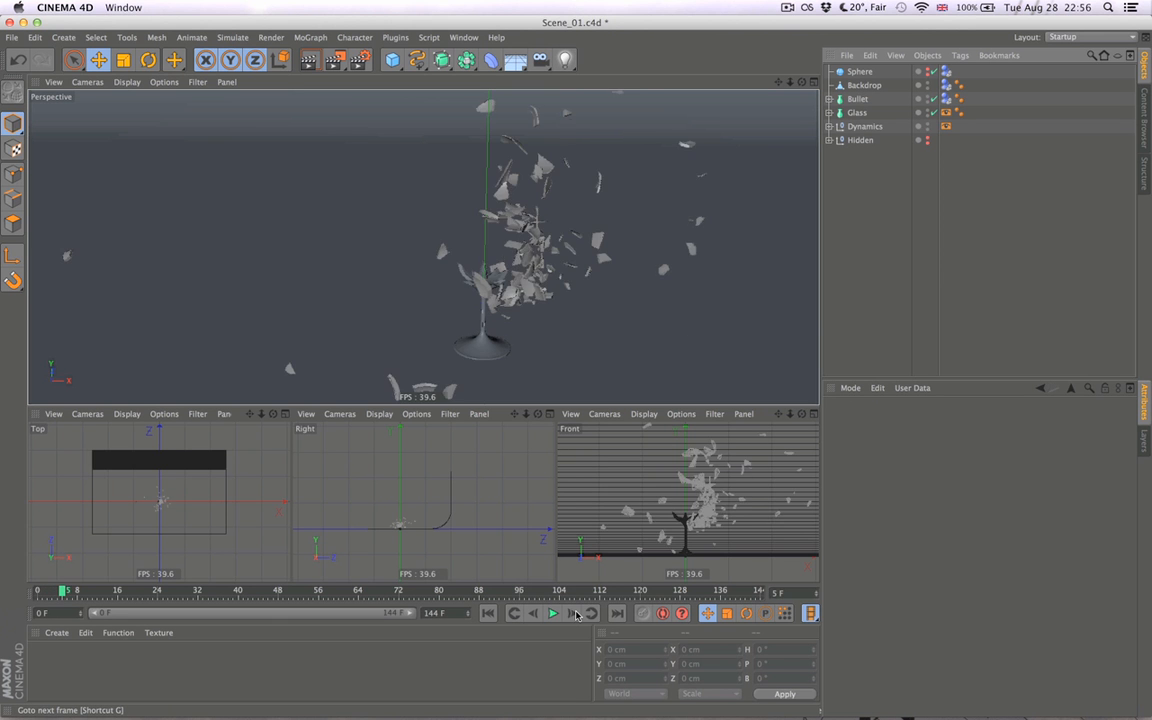
click(573, 614)
click(573, 614)
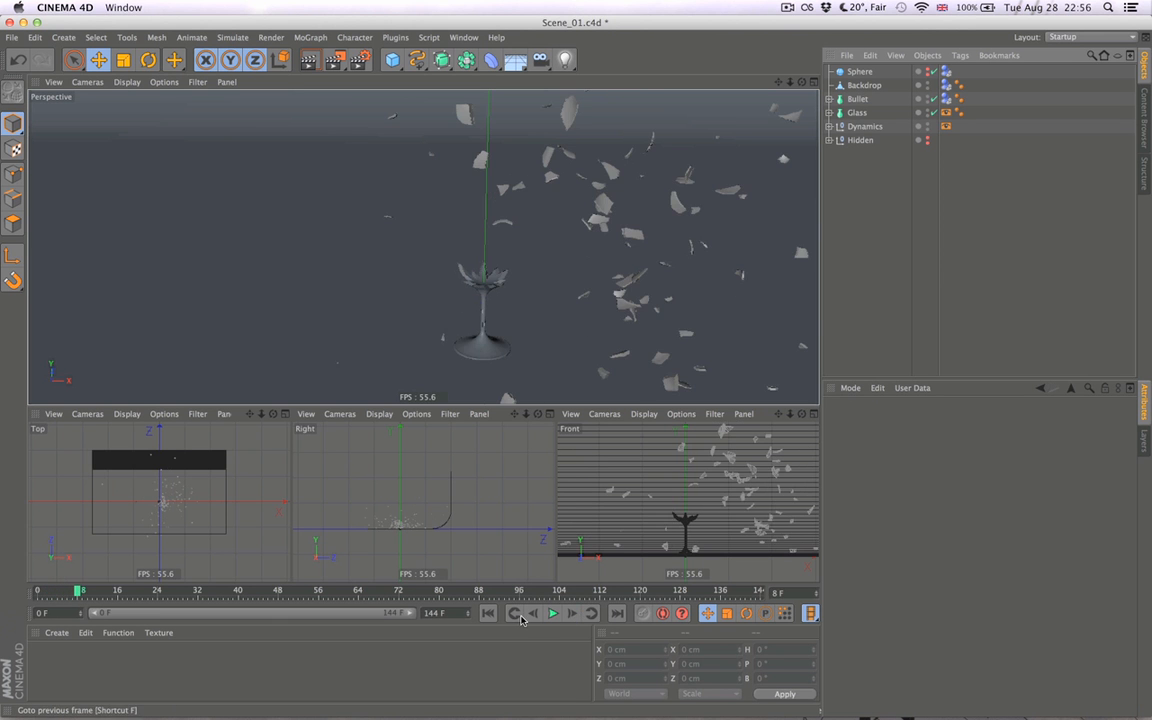
- Step back and forth through frames 3 to 6 to examine the glass-to-shards swap
click(531, 613)
click(531, 613)
click(531, 613)
click(531, 613)
click(531, 613)
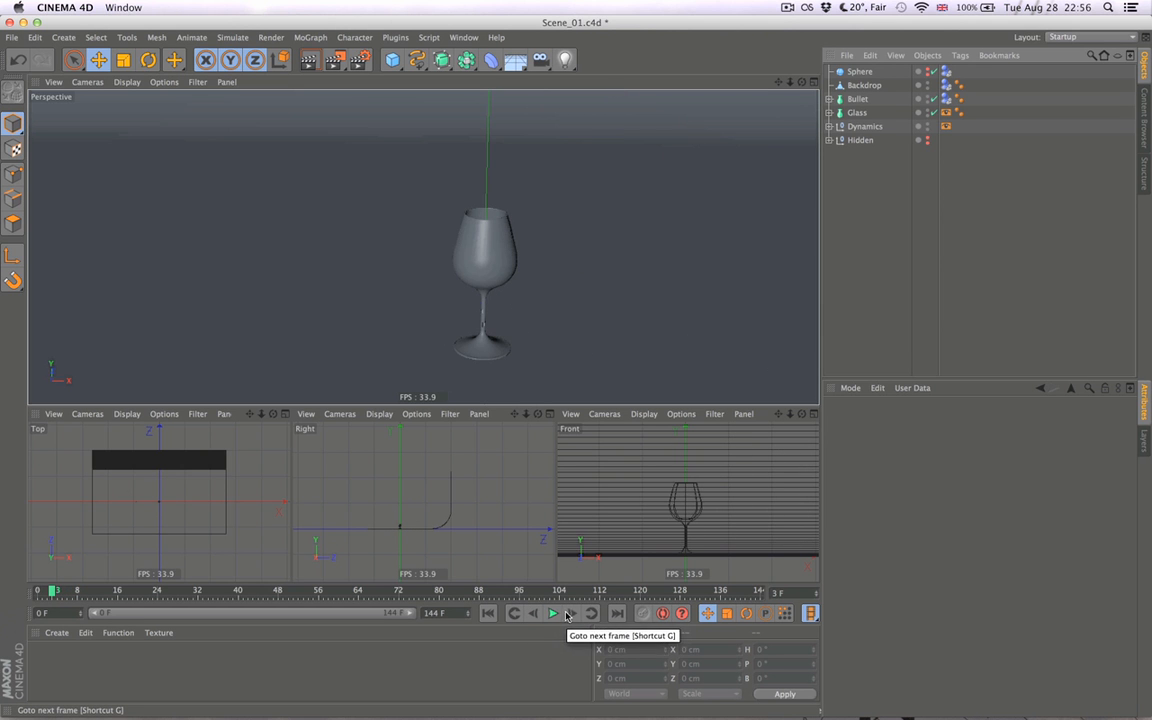
click(569, 614)
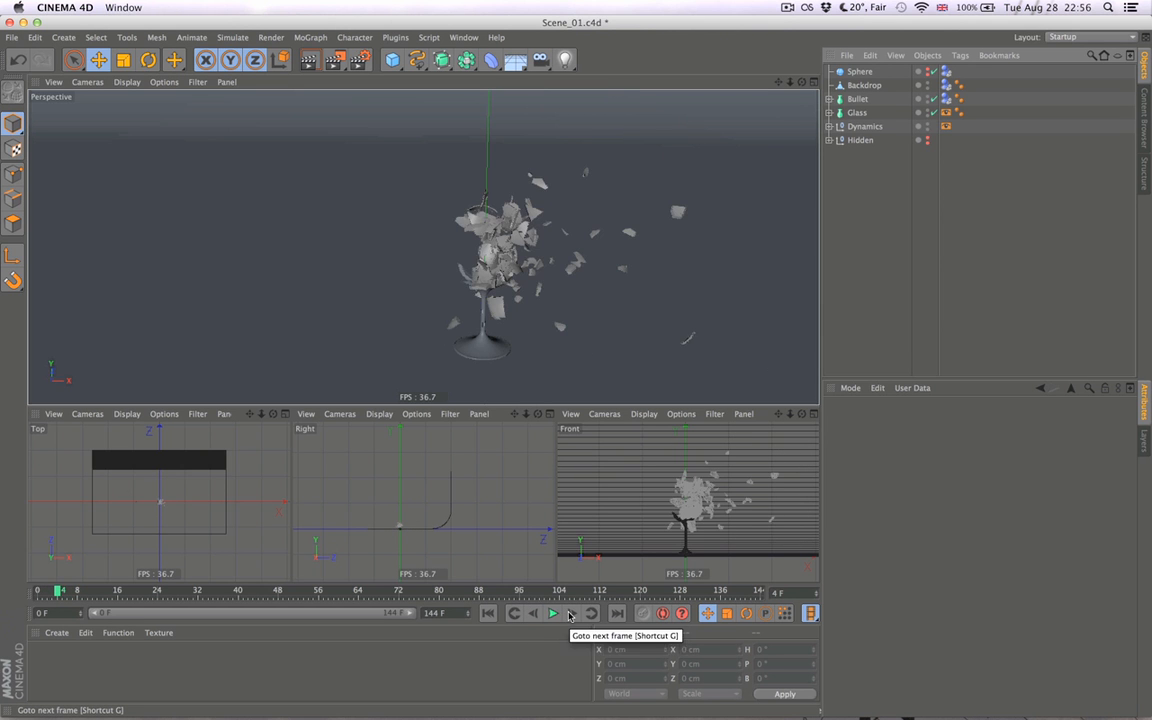
click(569, 614)
click(533, 613)
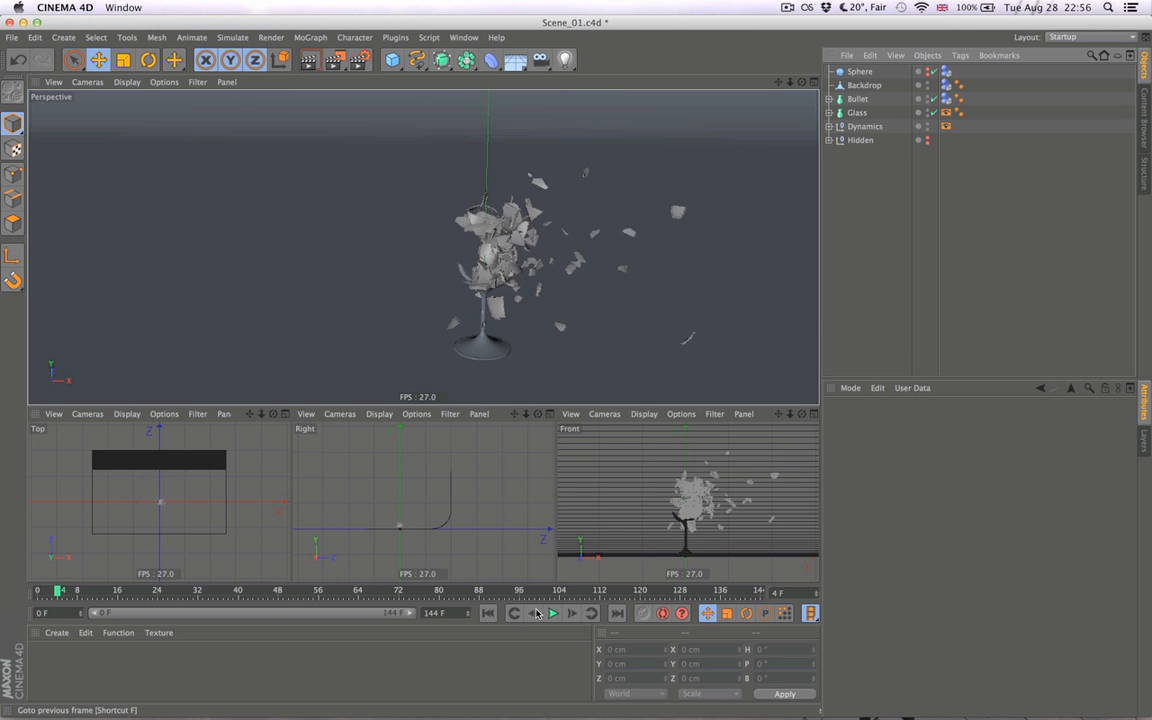
click(533, 613)
click(574, 614)
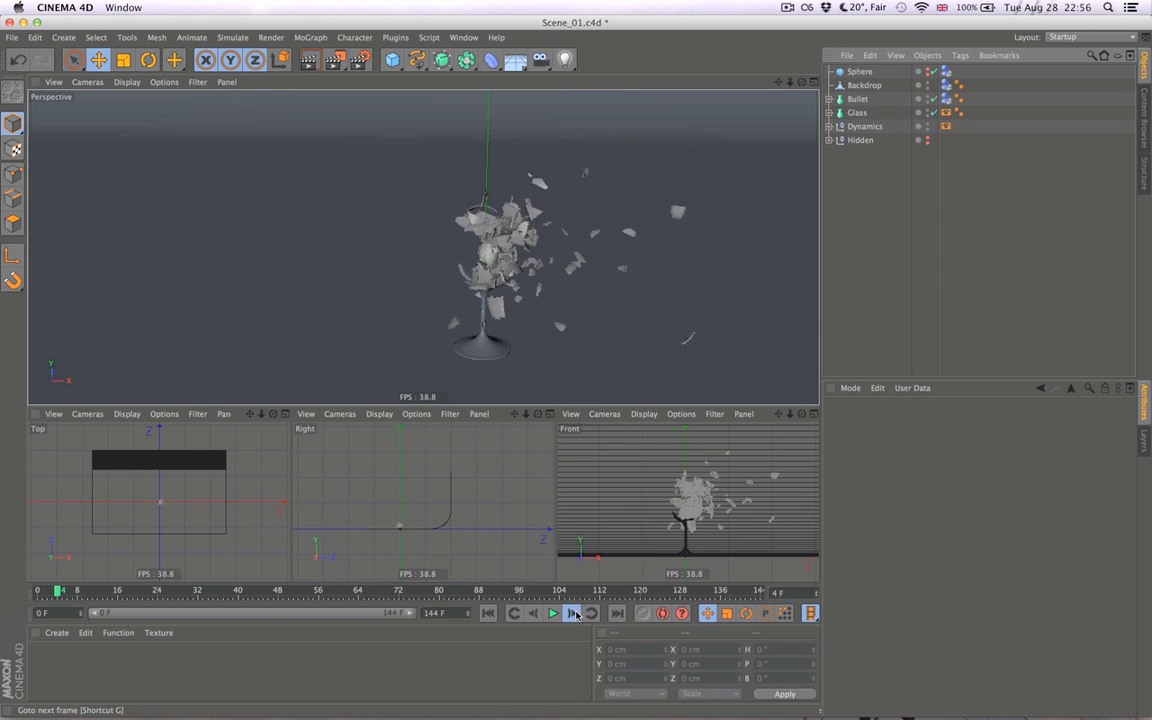
click(571, 614)
click(571, 614)
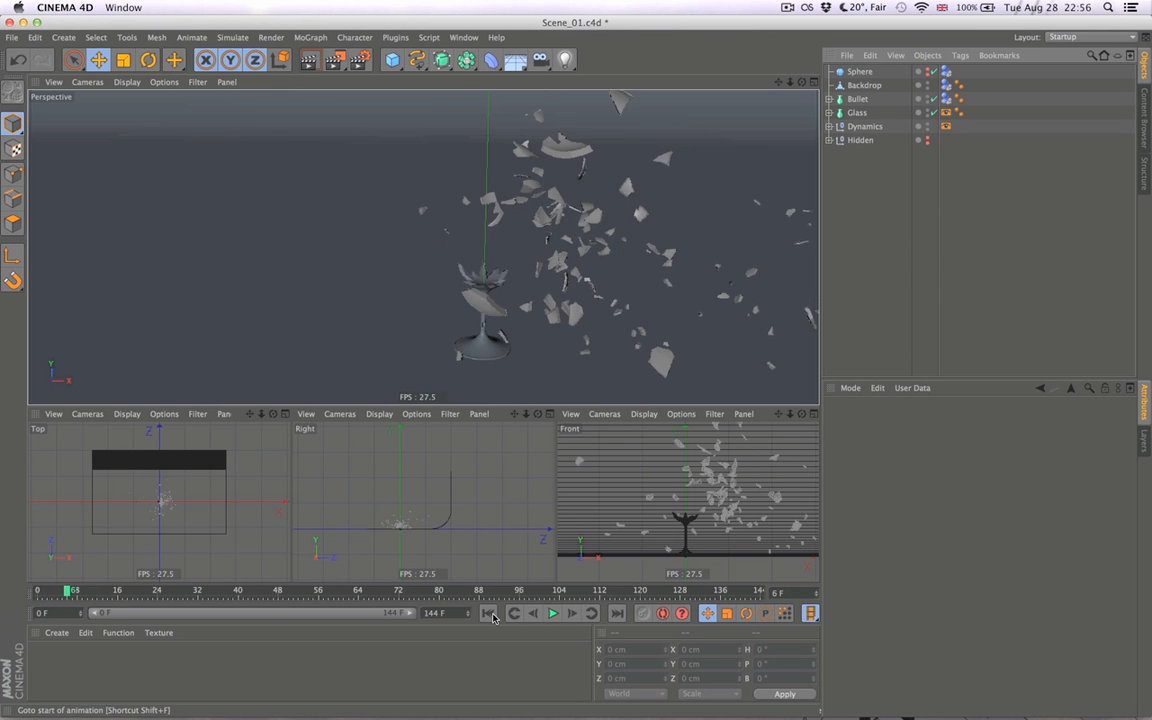
- Select Bullet and advance the animation from the start frame to frame 4
click(492, 614)
alt+right_drag(559, 340, 488, 350)
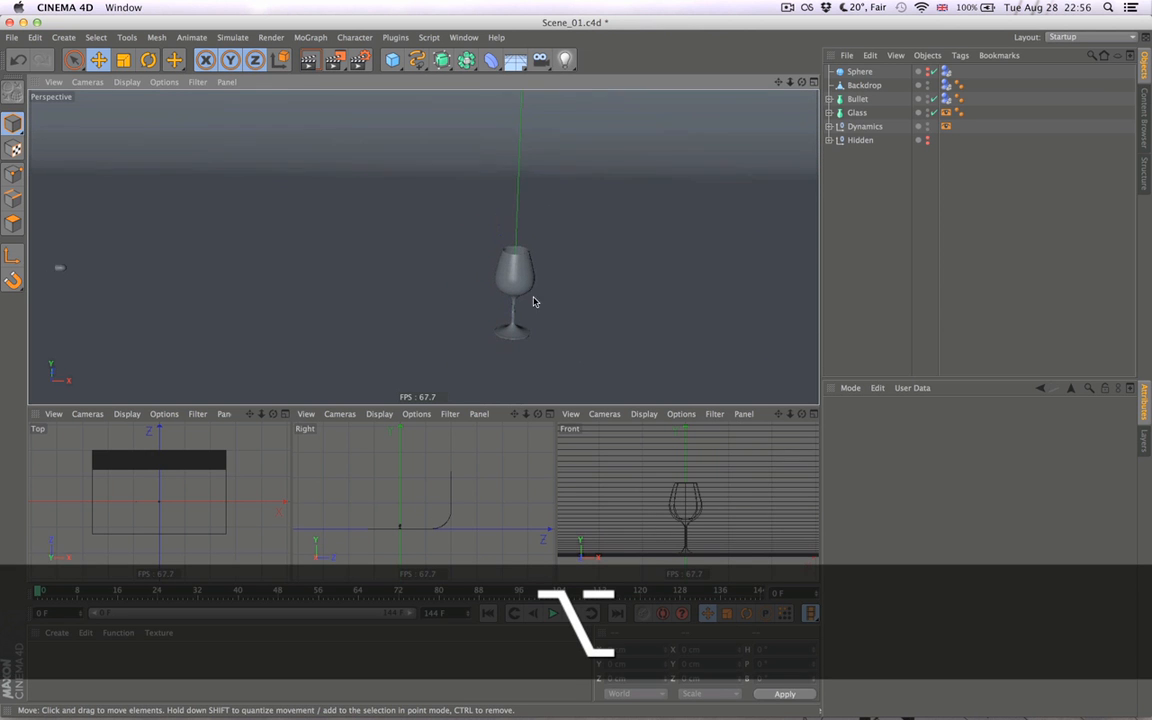
alt+middle_drag(533, 322, 539, 278)
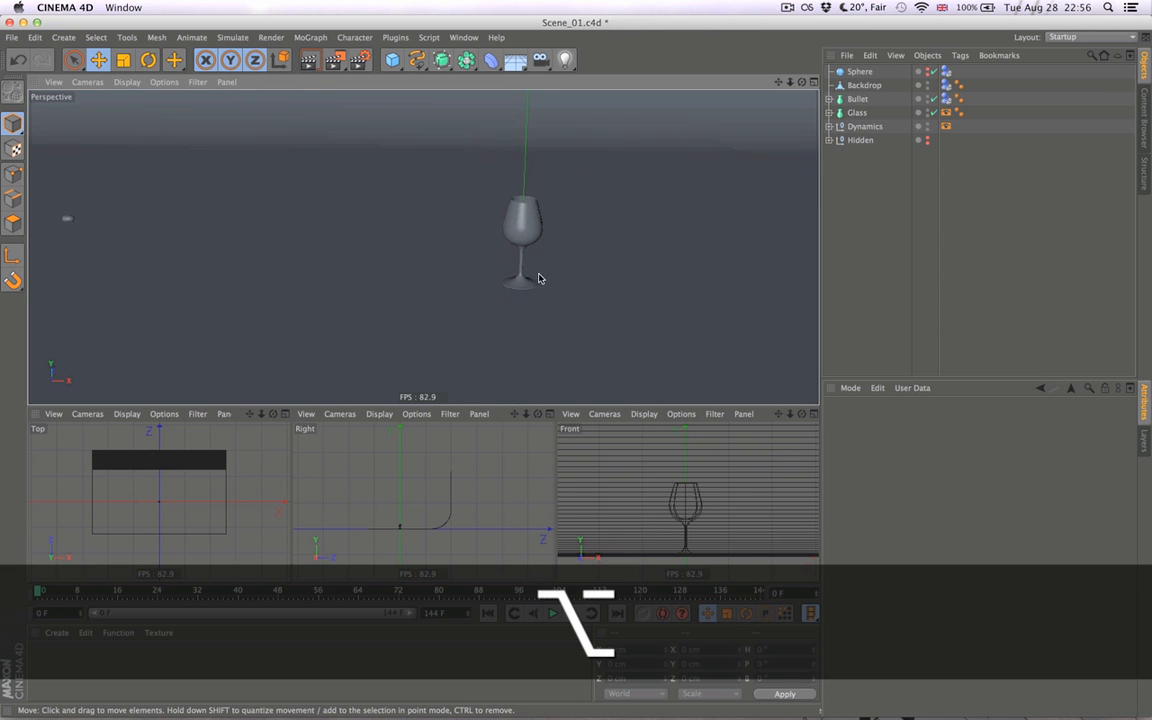
click(858, 99)
drag(166, 227, 298, 242)
click(869, 246)
alt+middle_drag(627, 298, 587, 297)
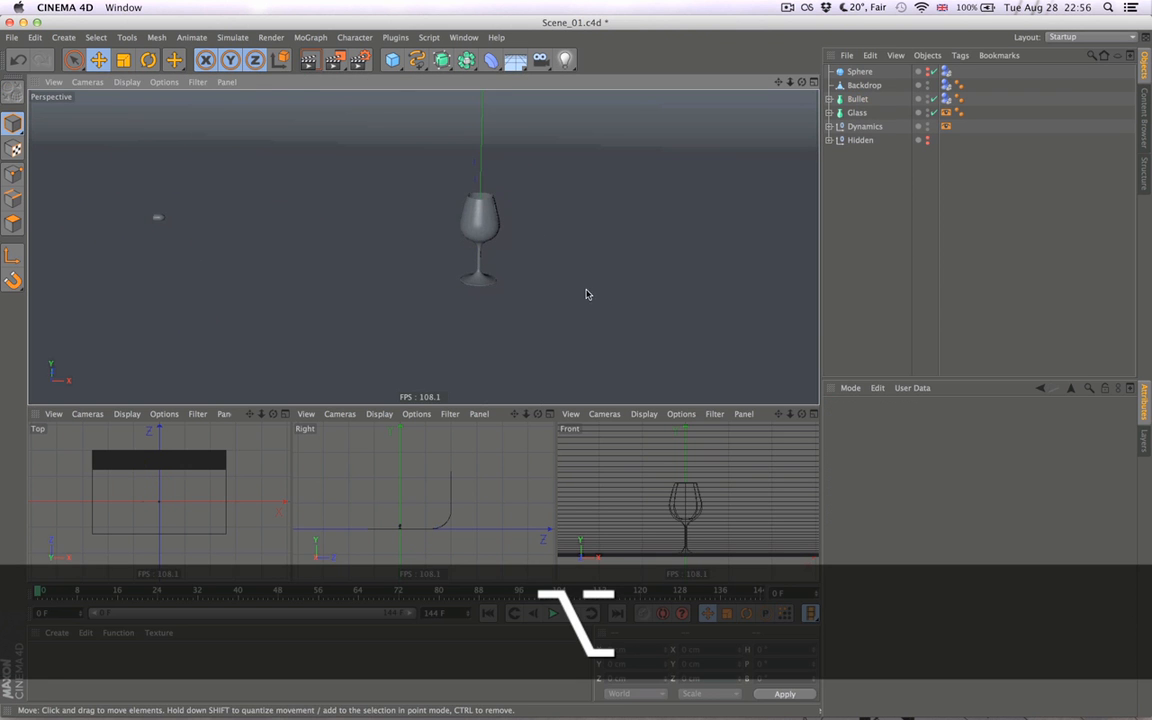
click(890, 99)
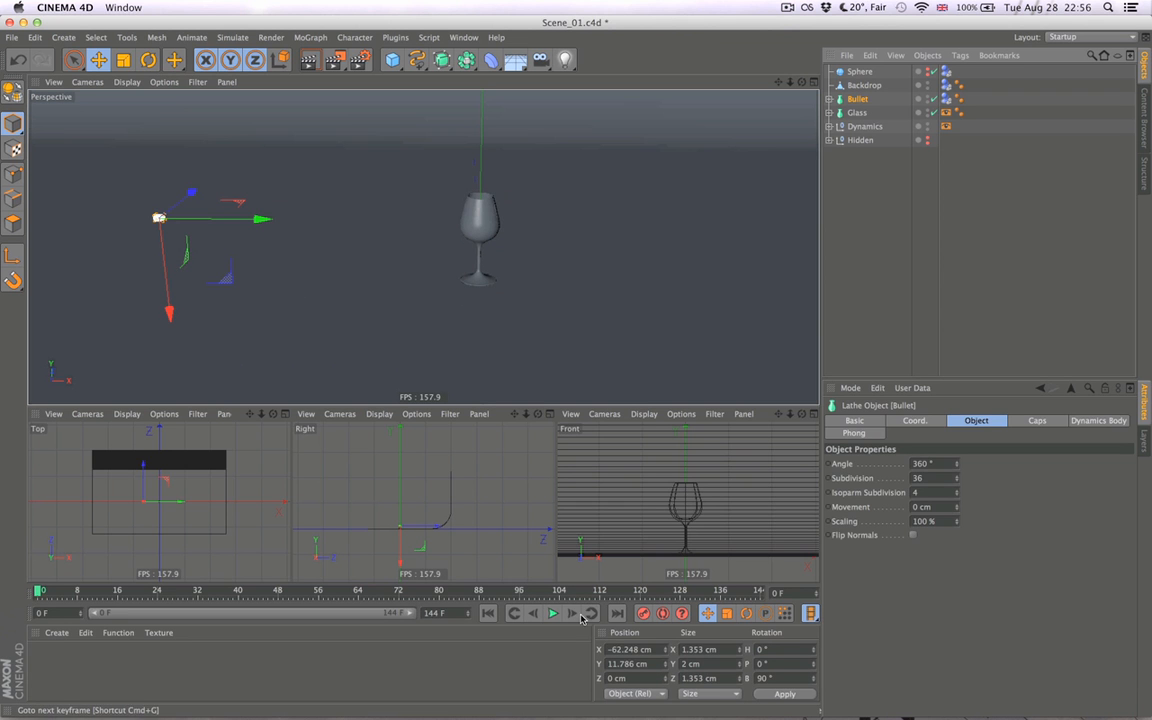
click(572, 614)
click(572, 614)
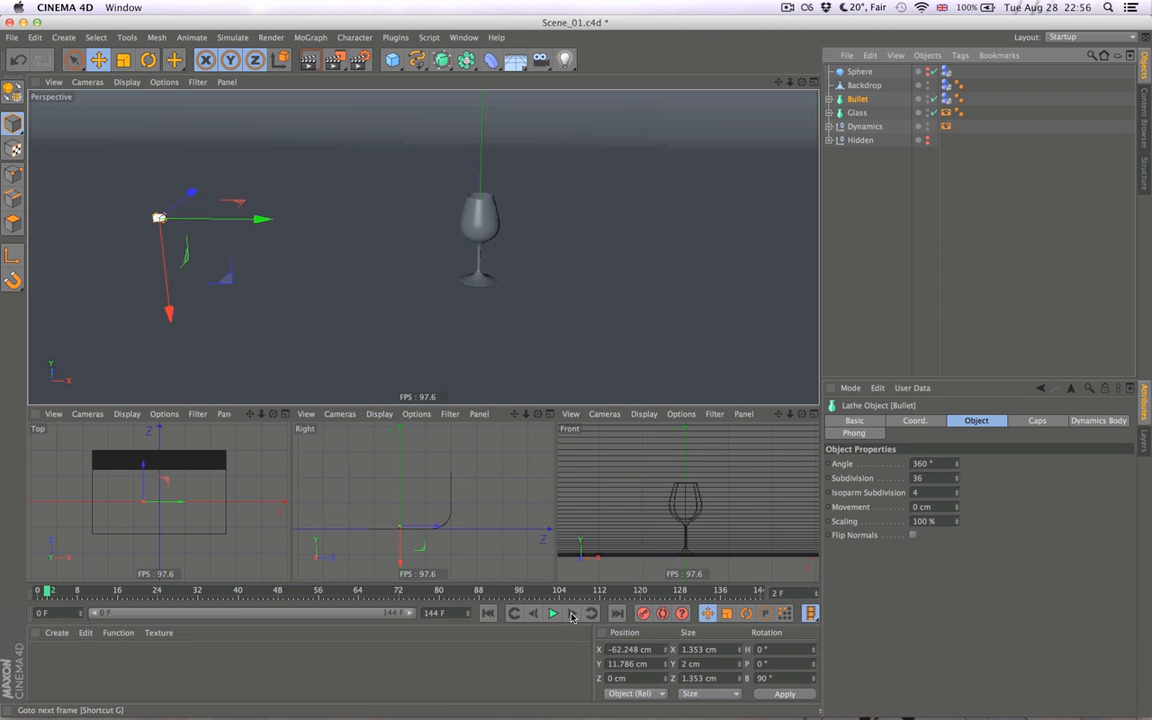
click(572, 614)
click(572, 614)
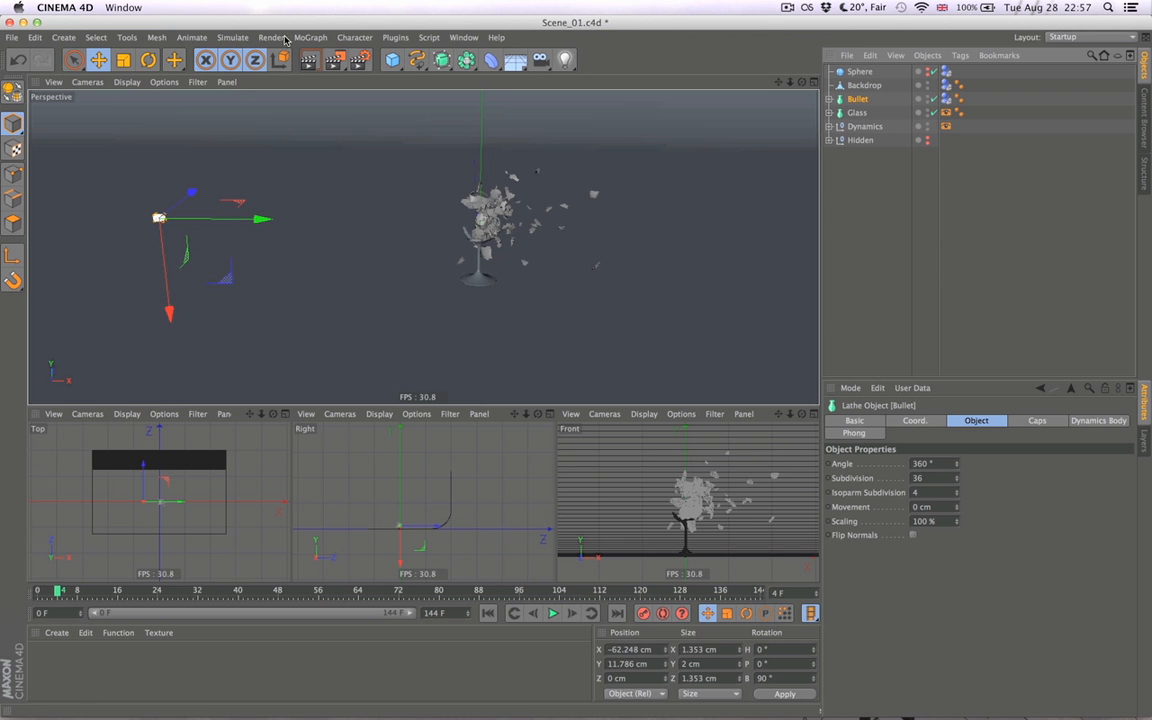
- Examine the existing keyframes of Sphere, the Display tags and Dynamics in the Timeline's Key Mode
key(shift+F3)
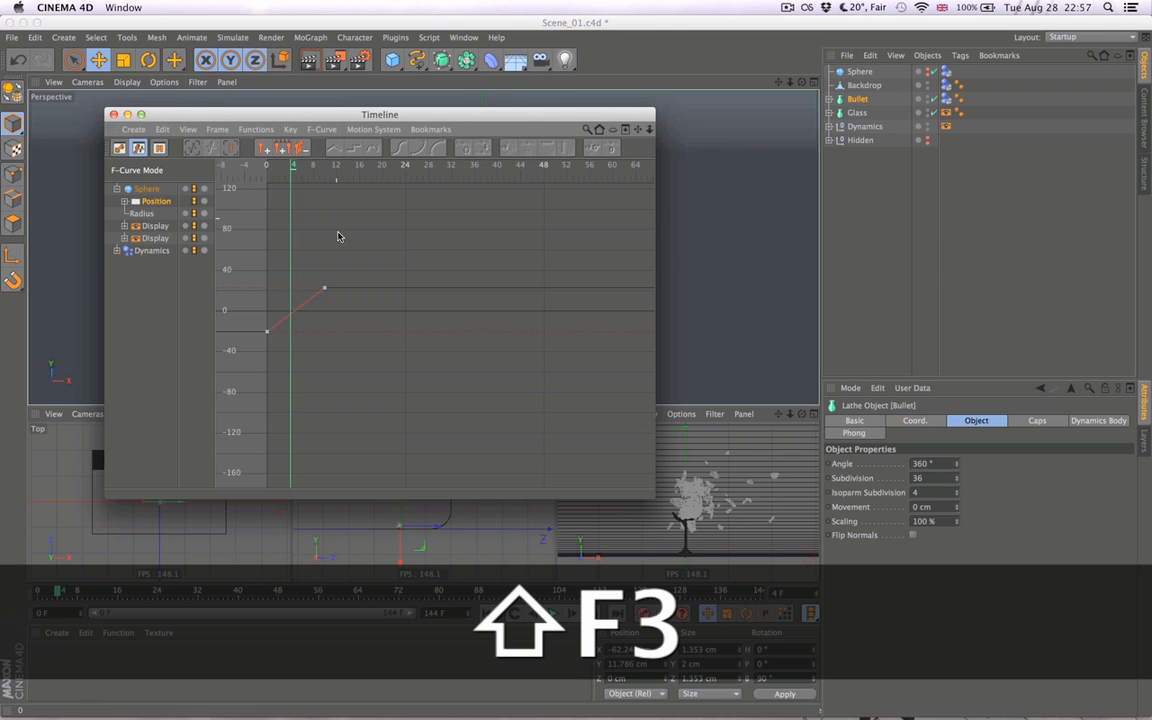
click(119, 148)
click(299, 301)
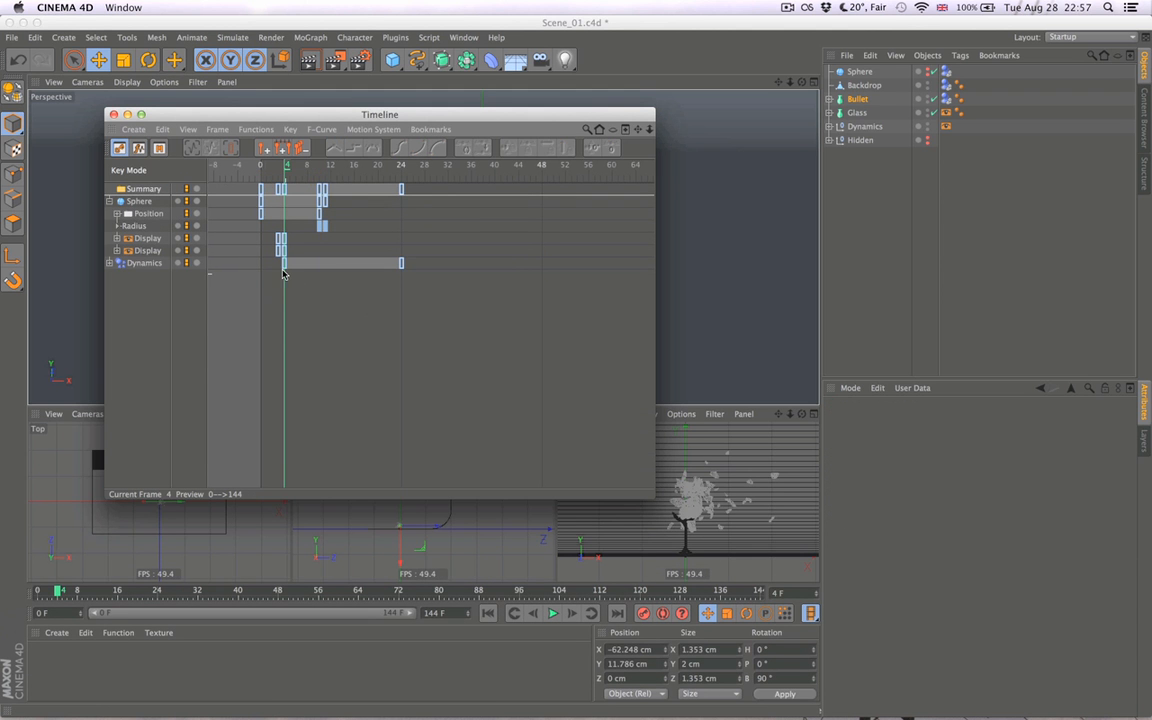
click(116, 202)
click(111, 201)
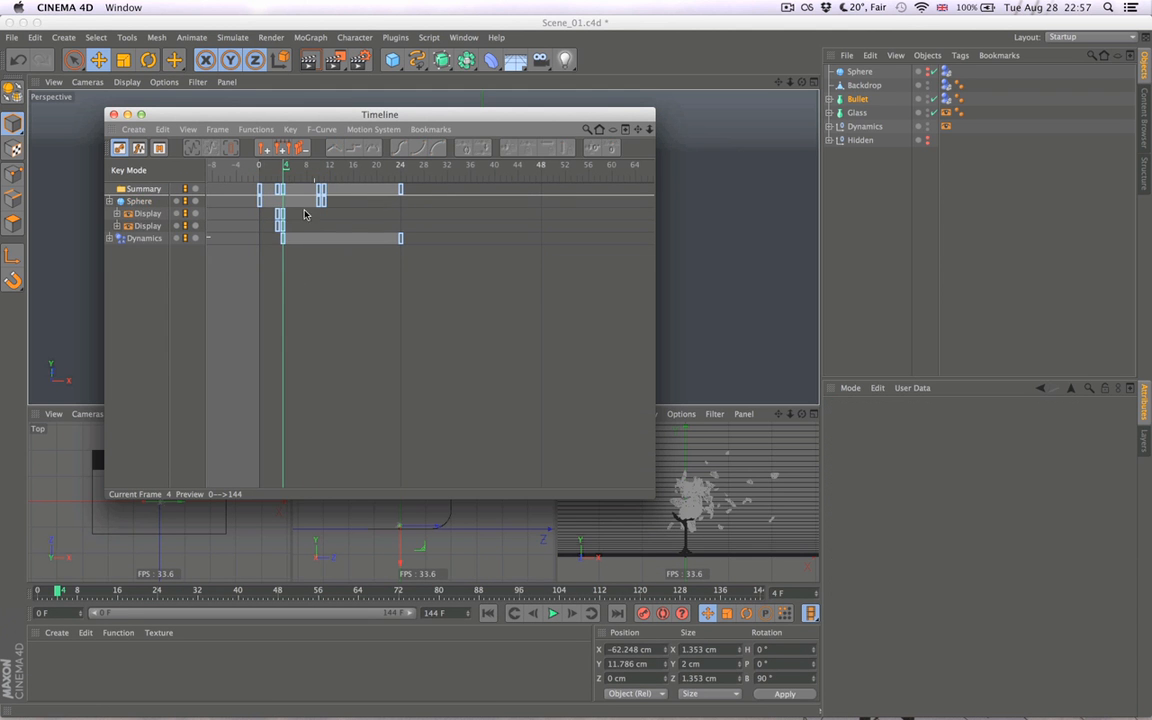
key(super+w)
- At frame 4, move Bullet just past the glass to about X 7.75 cm and keyframe its X position
drag(254, 224, 400, 260)
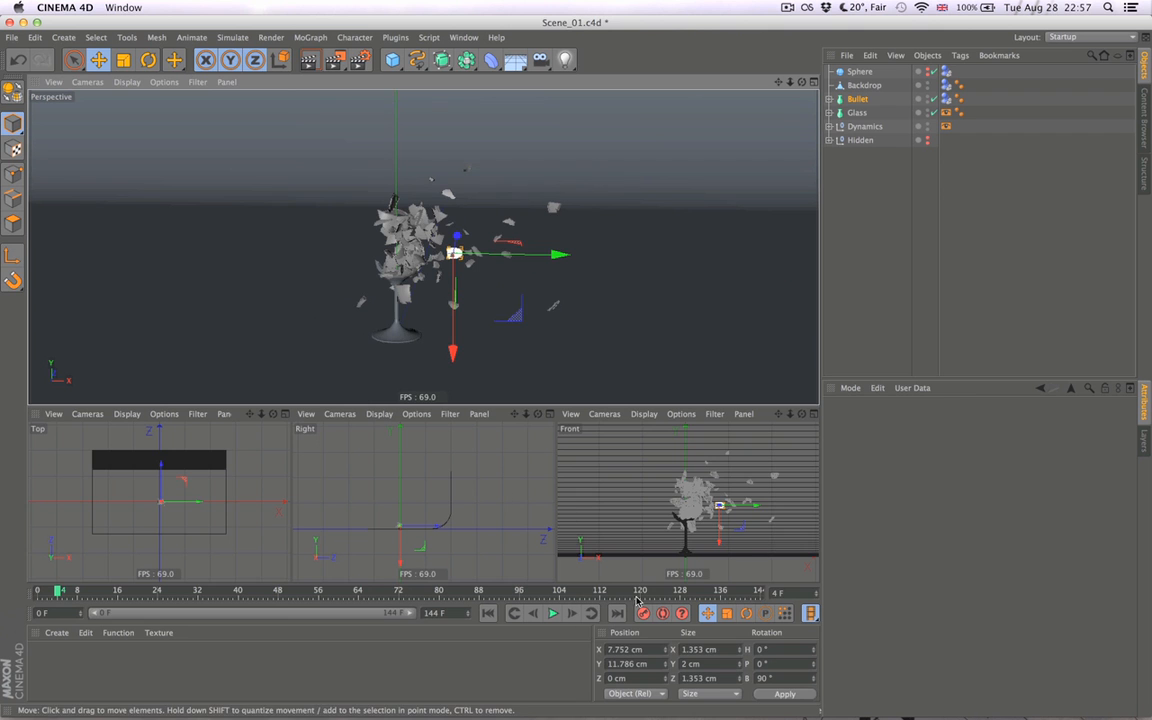
click(853, 99)
click(925, 422)
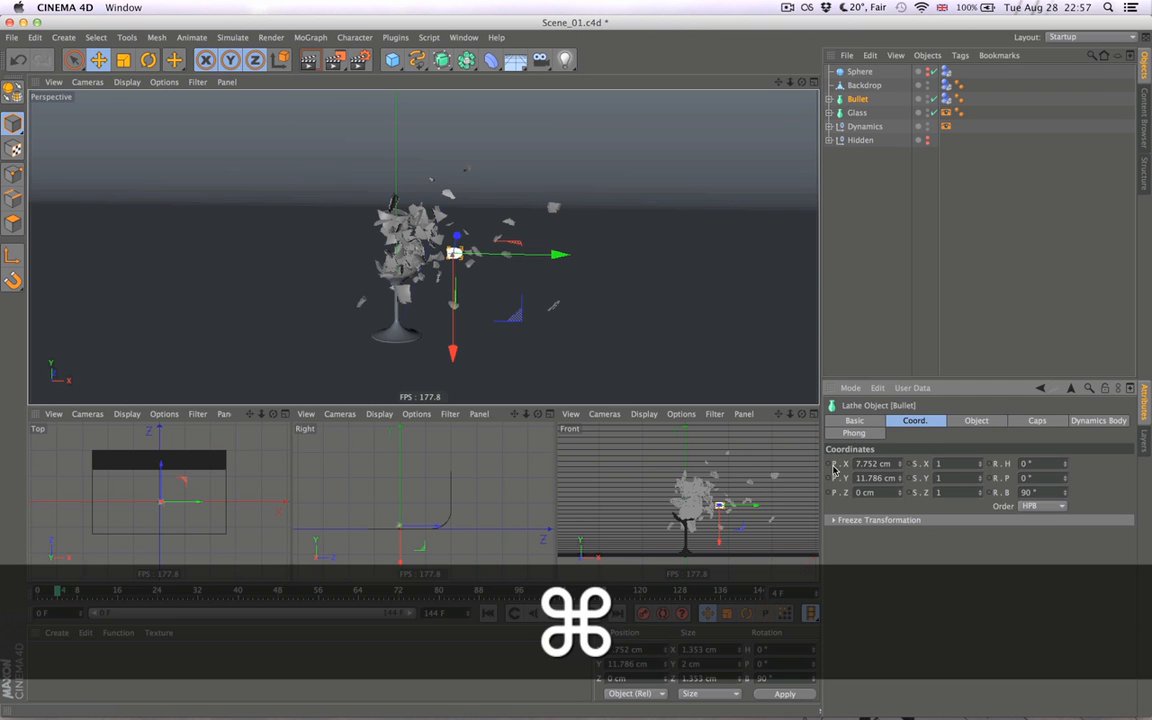
super+click(830, 464)
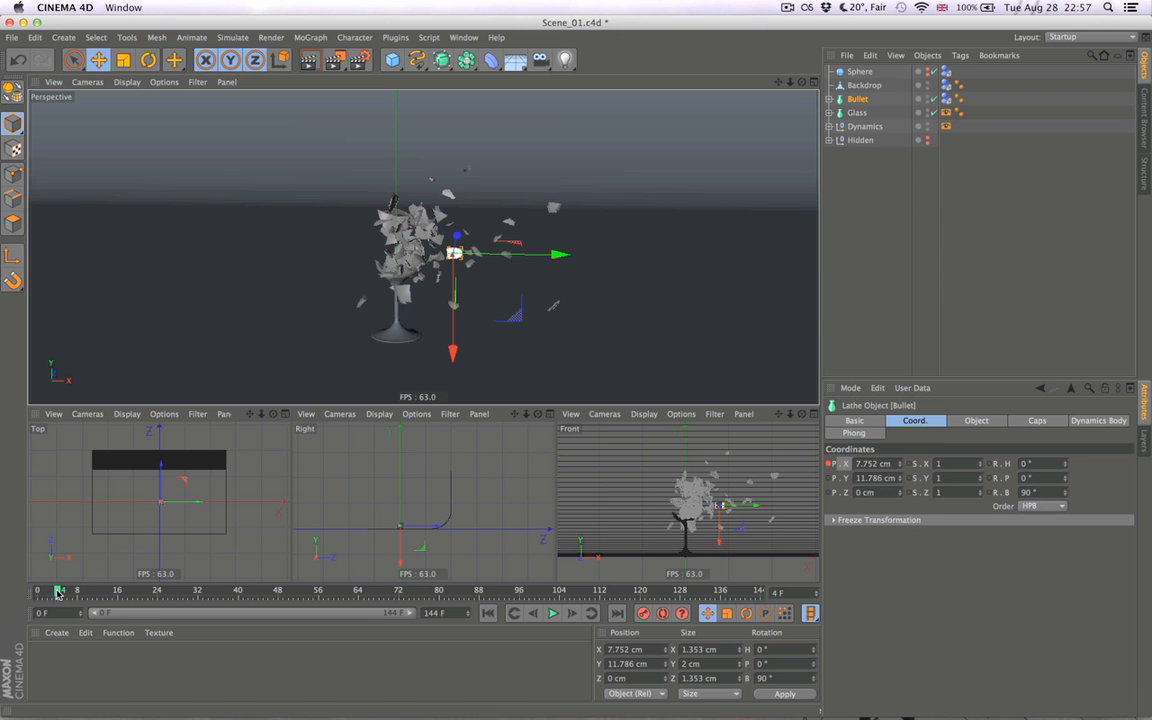
- At frame 2, move Bullet back to the far side of the glass and keyframe its X position at -90 cm
drag(58, 592, 48, 592)
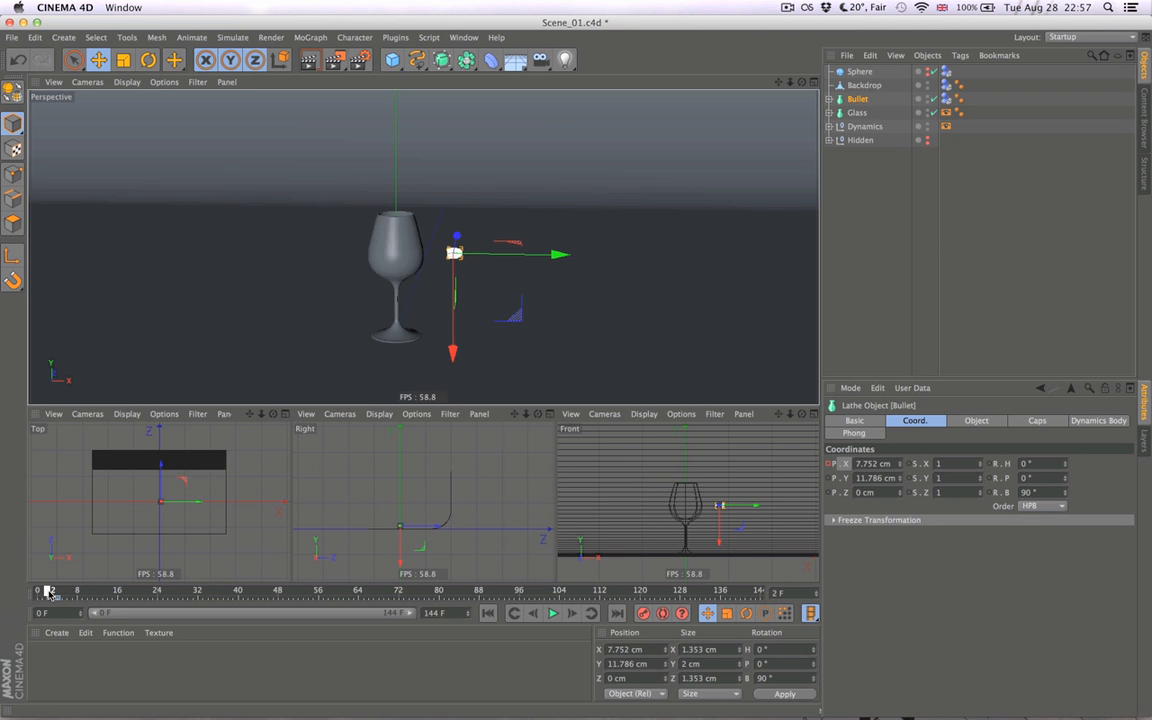
alt+drag(607, 324, 145, 273)
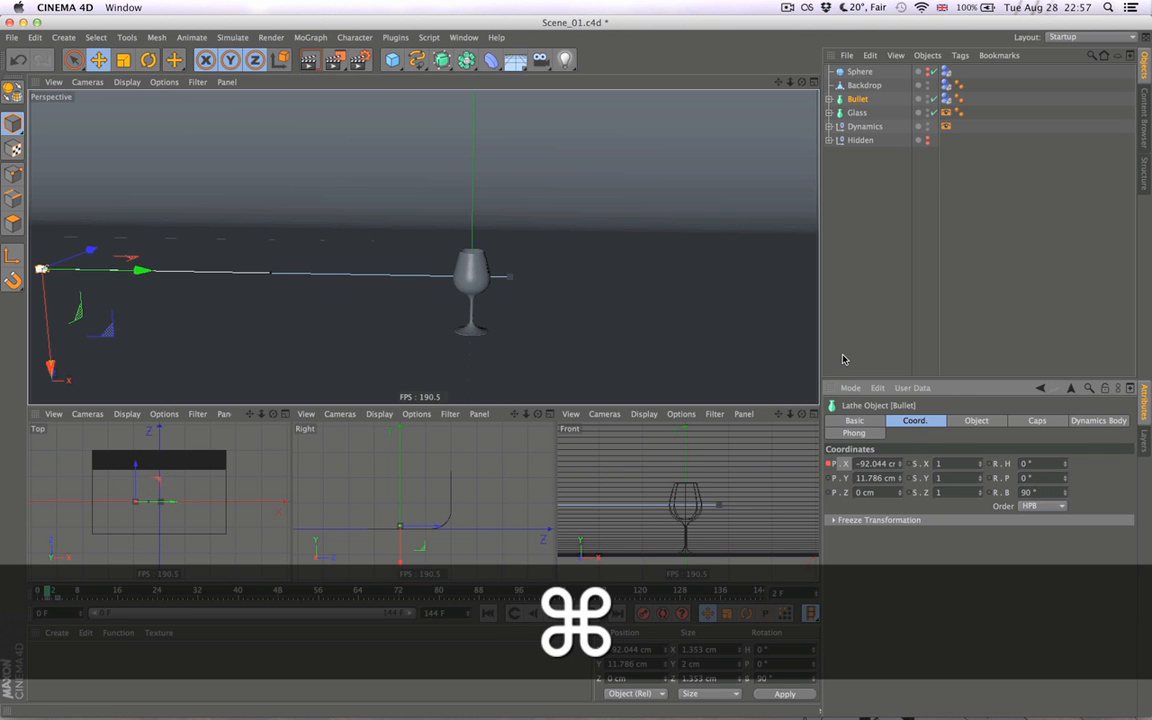
drag(867, 463, 976, 458)
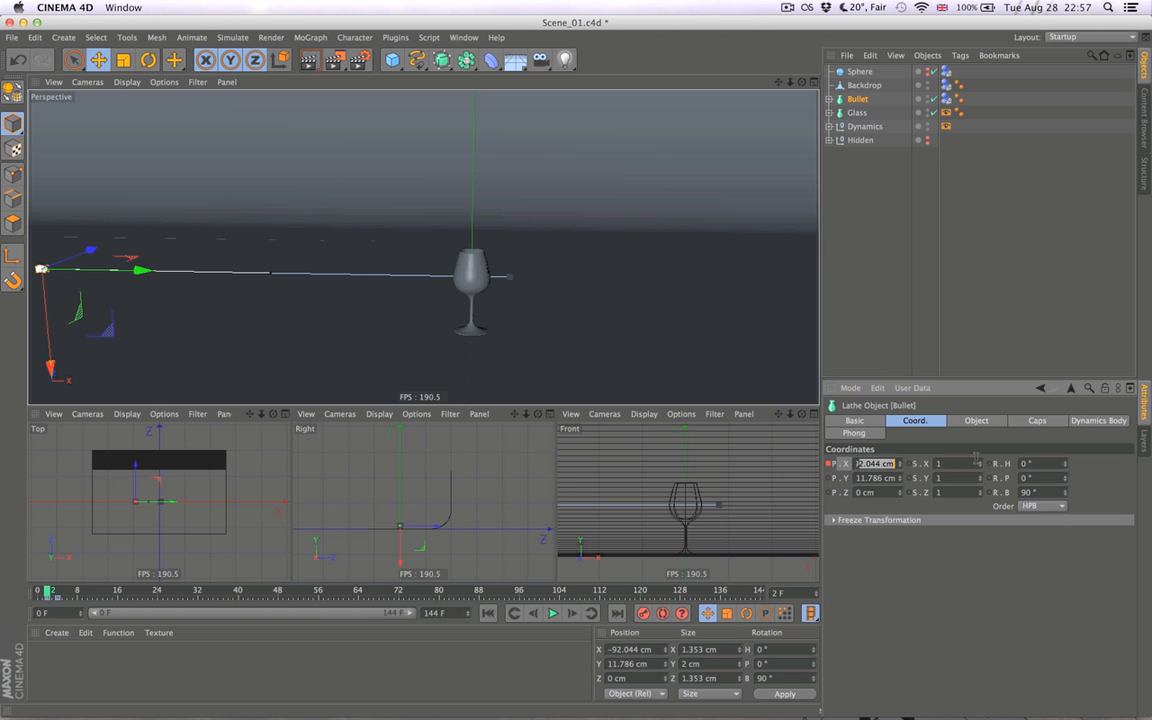
text(0)
key(Return)
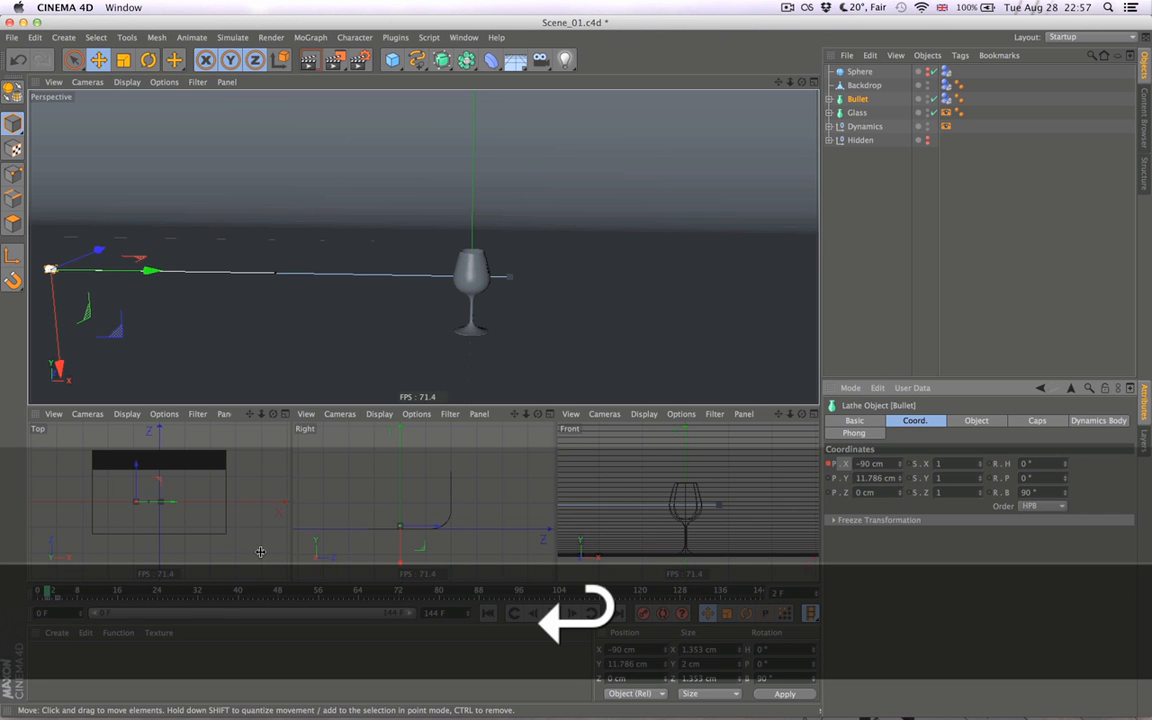
- At frame 4, set Bullet's X position to 10 cm and update its keyframe
drag(48, 591, 58, 591)
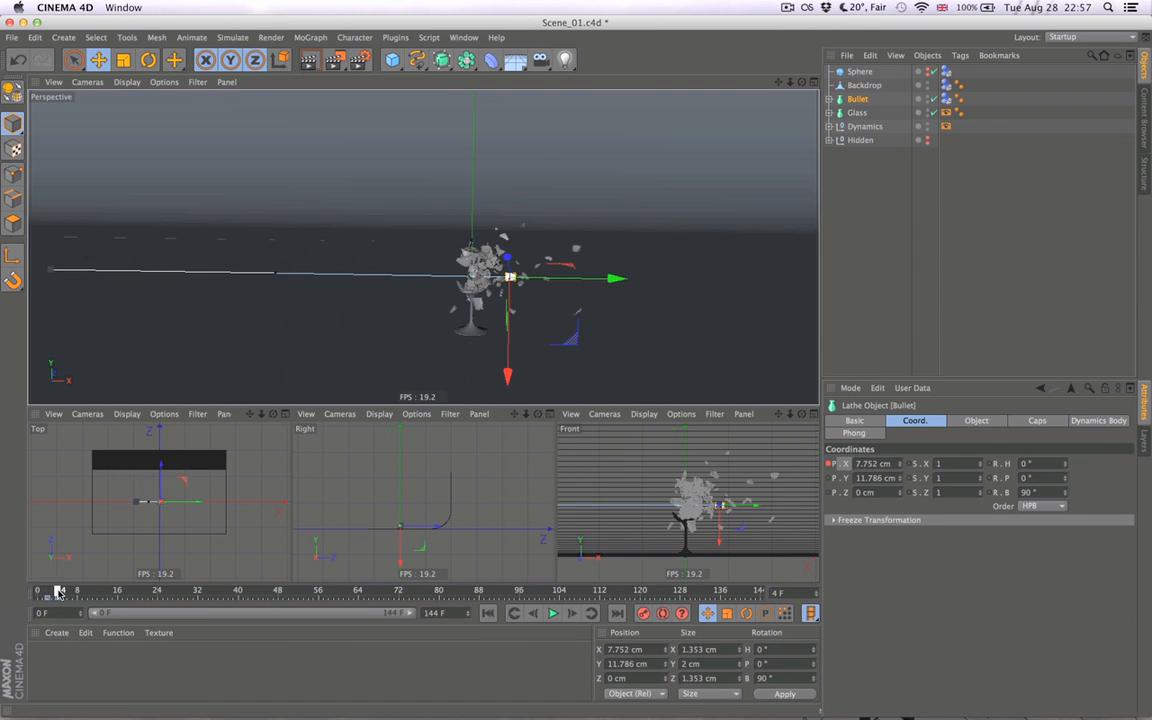
double_click(867, 464)
text(10)
key(Return)
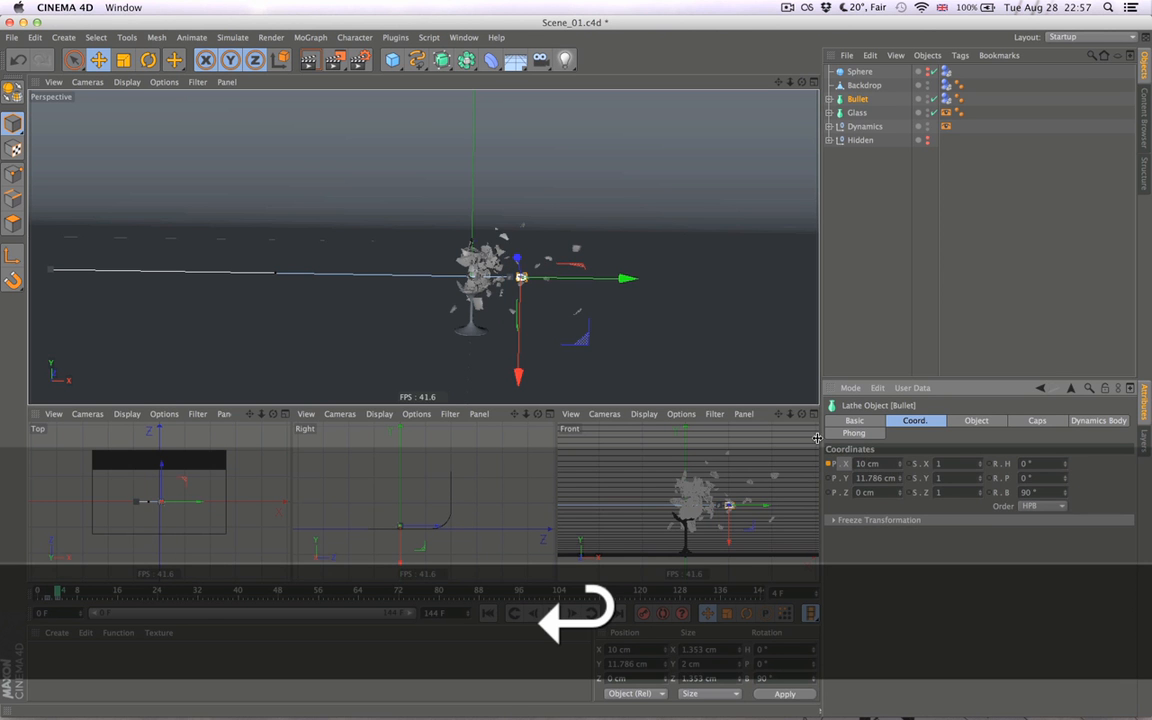
ctrl+click(828, 464)
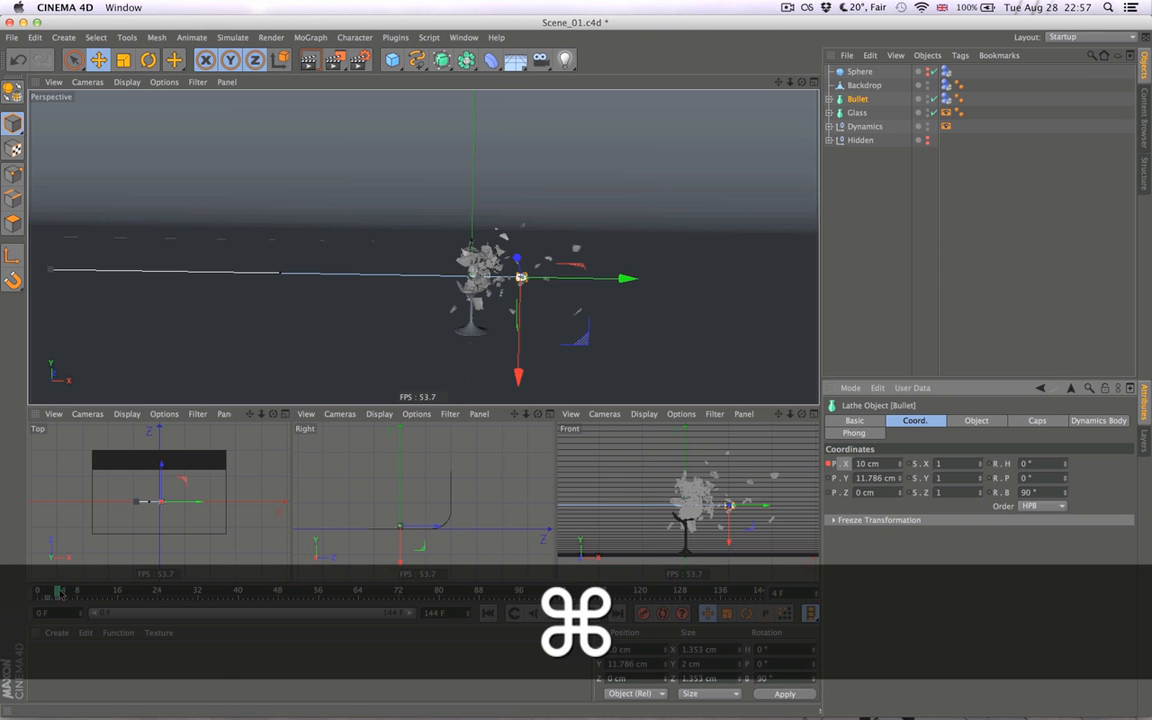
- Deselect Bullet, examine the scene's keys in the Timeline and scrub ahead to frame 24
mouse_move(58, 591)
mouse_down()
mouse_move(48, 591)
mouse_move(58, 590)
mouse_up()
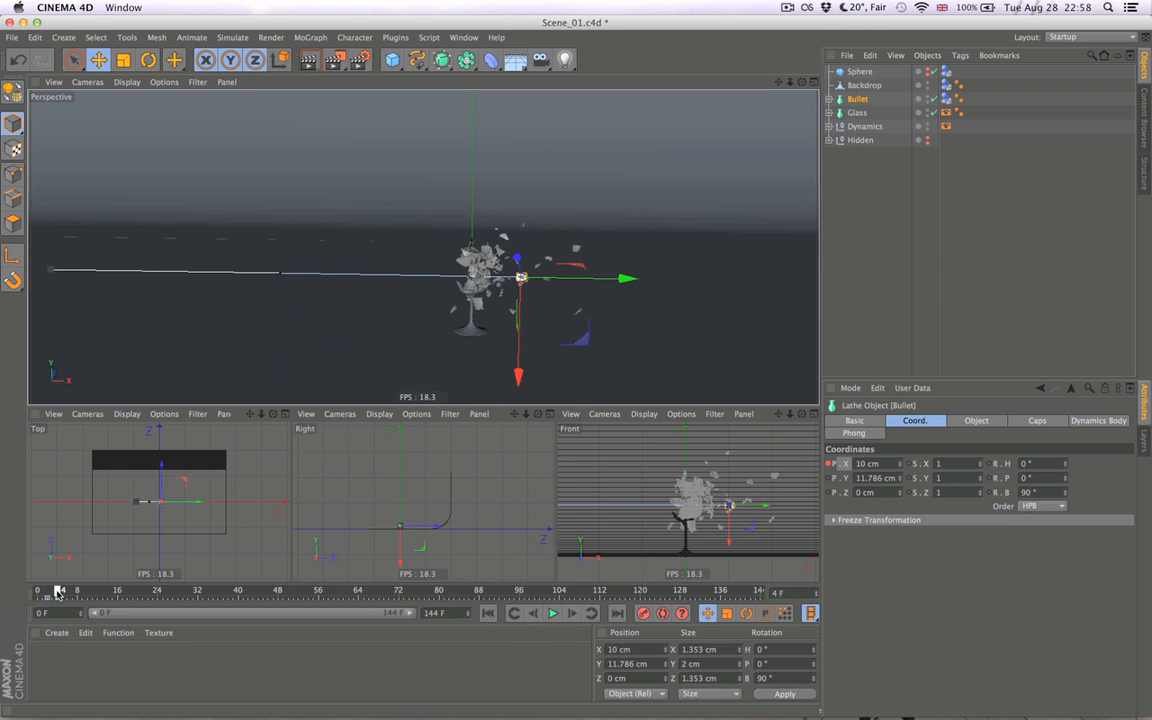
click(872, 301)
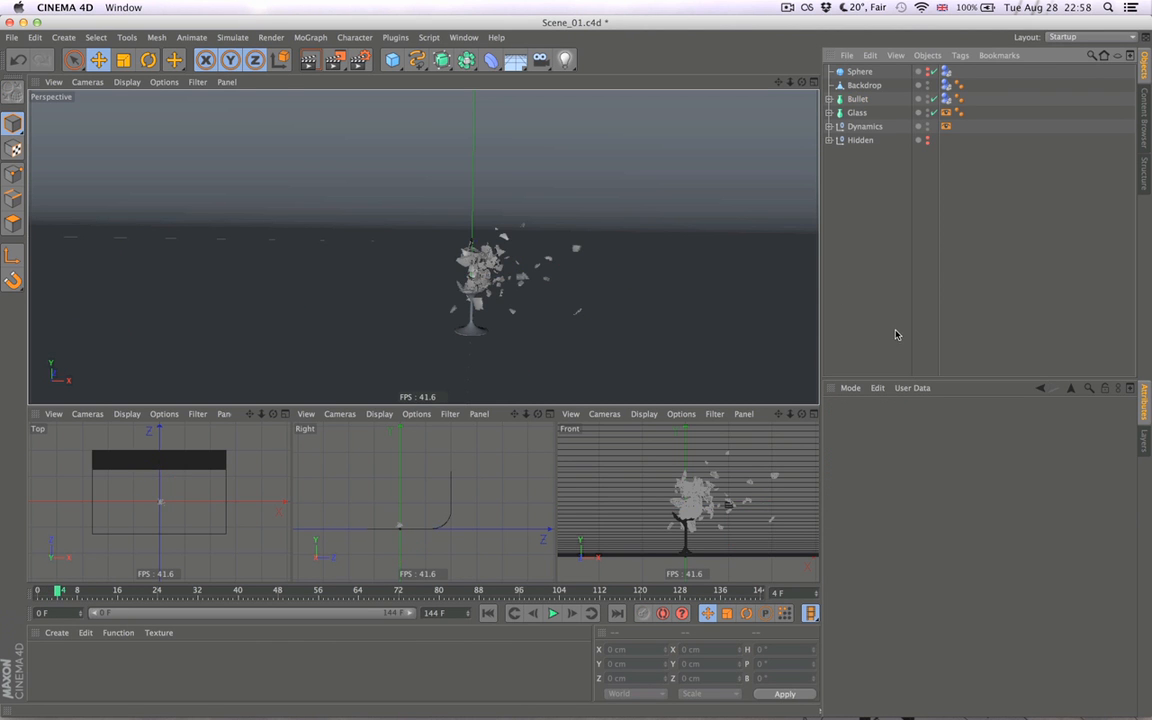
key(shift+F3)
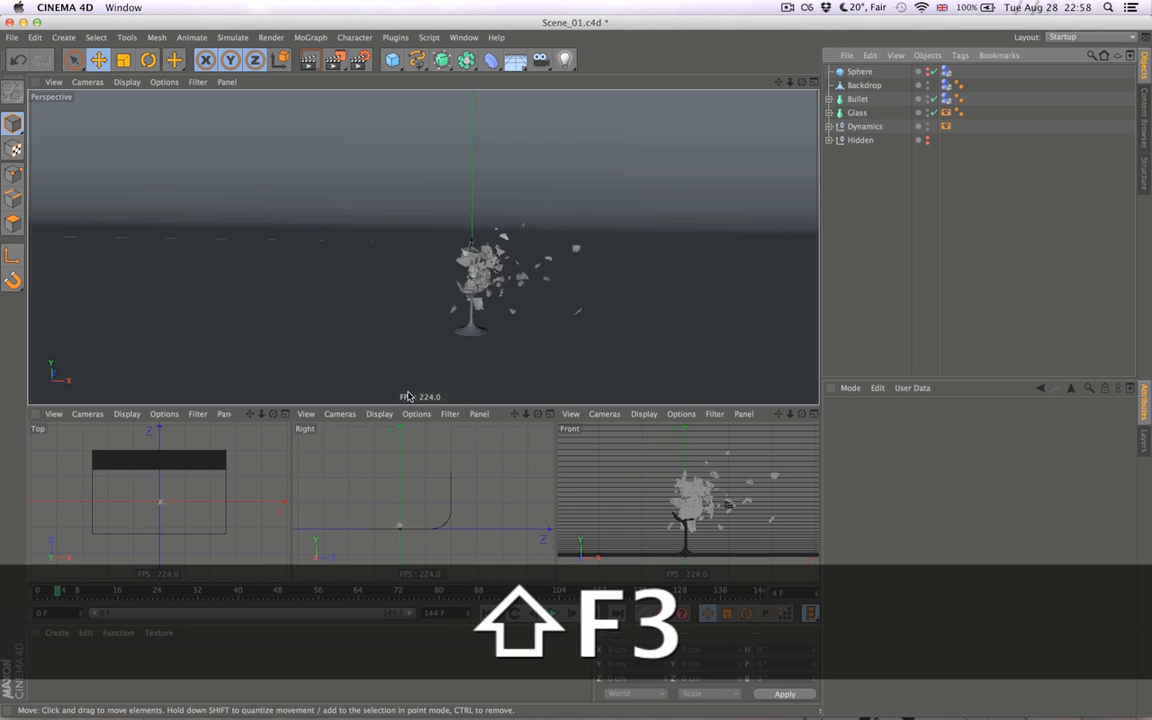
drag(330, 166, 400, 170)
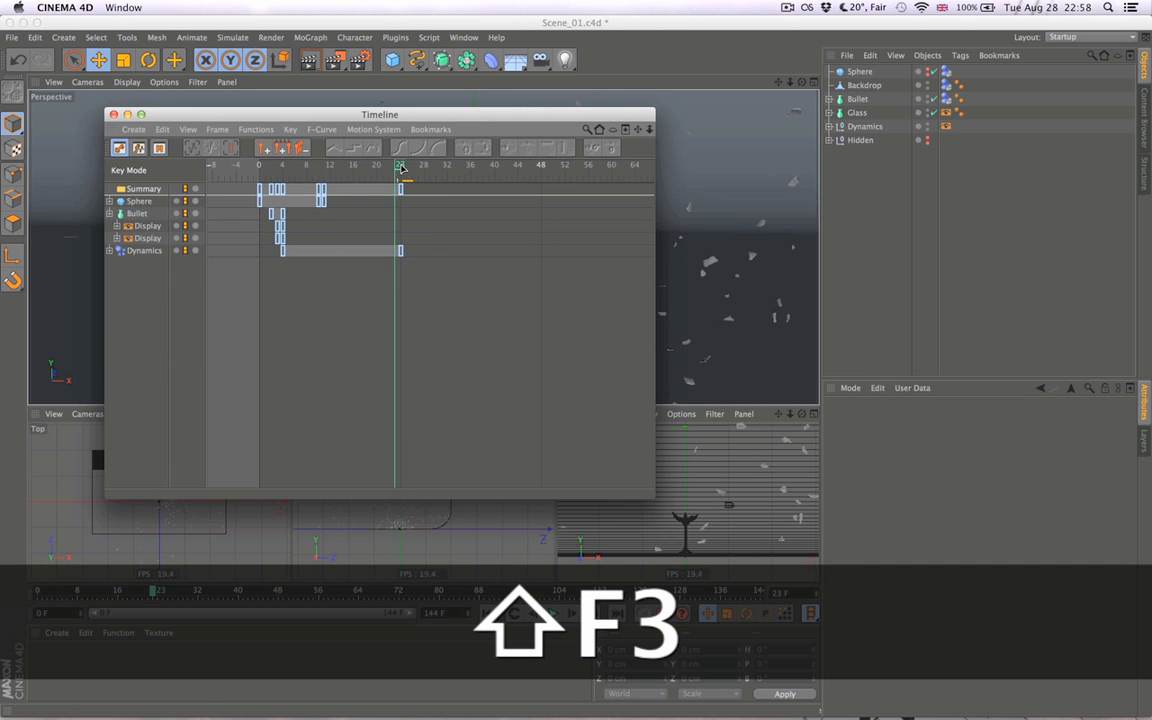
key(super+w)
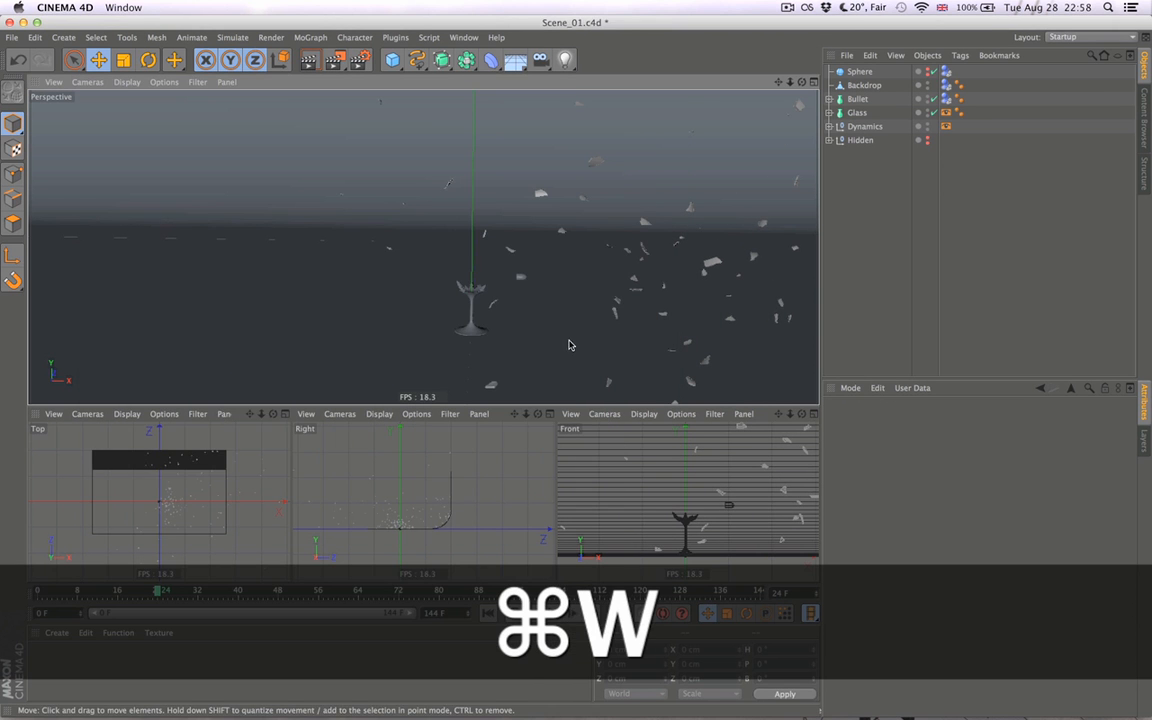
- Open the project's general Dynamics settings to inspect the Time Scale at frame 24
alt+drag(662, 334, 465, 326)
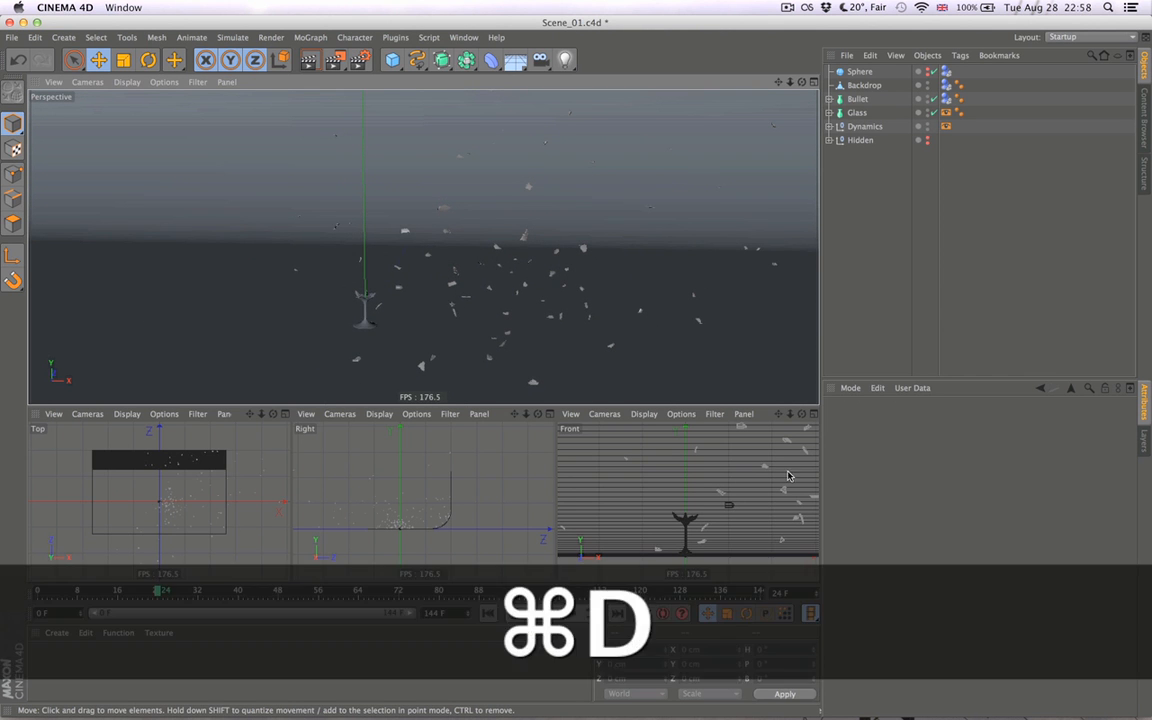
key(super+d)
click(852, 452)
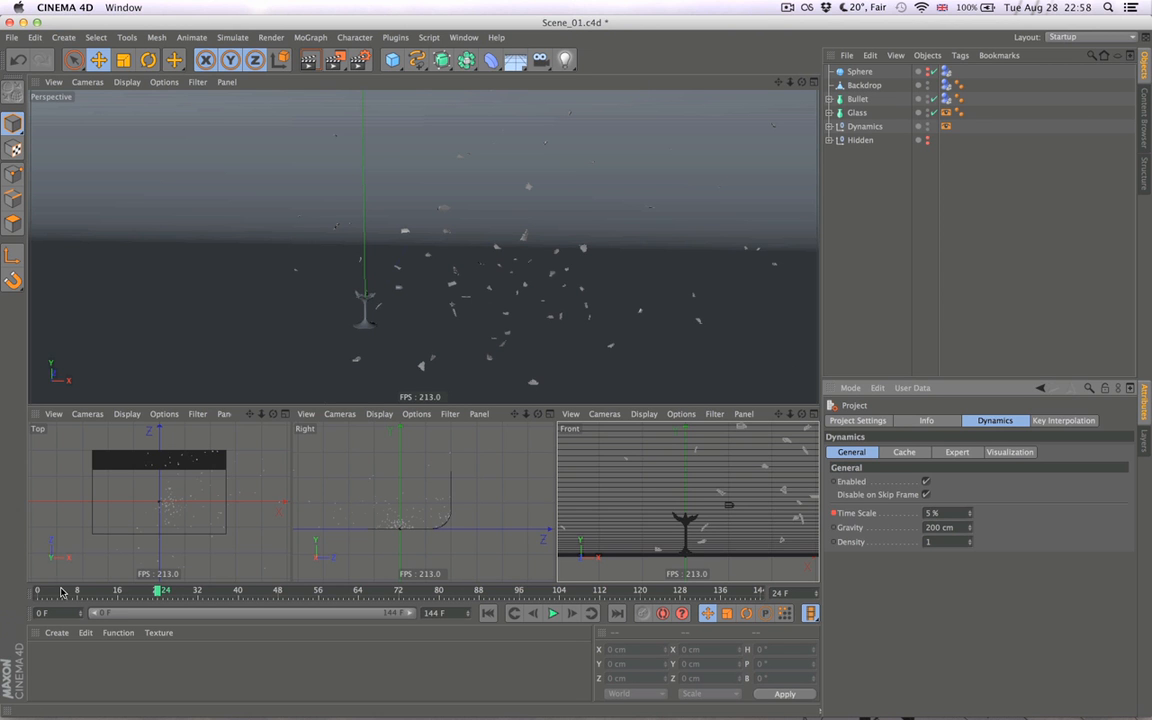
- Calculate 50/20 in Spotlight and scrub the animation back to frame 4
click(1107, 8)
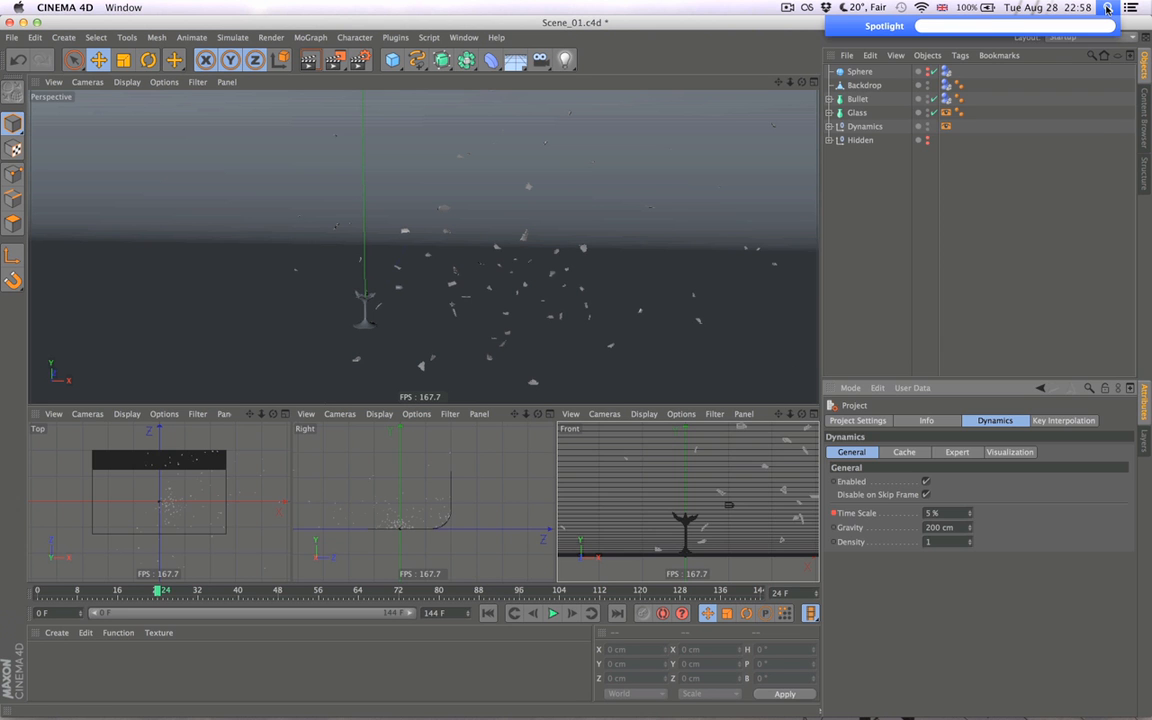
text(50/20)
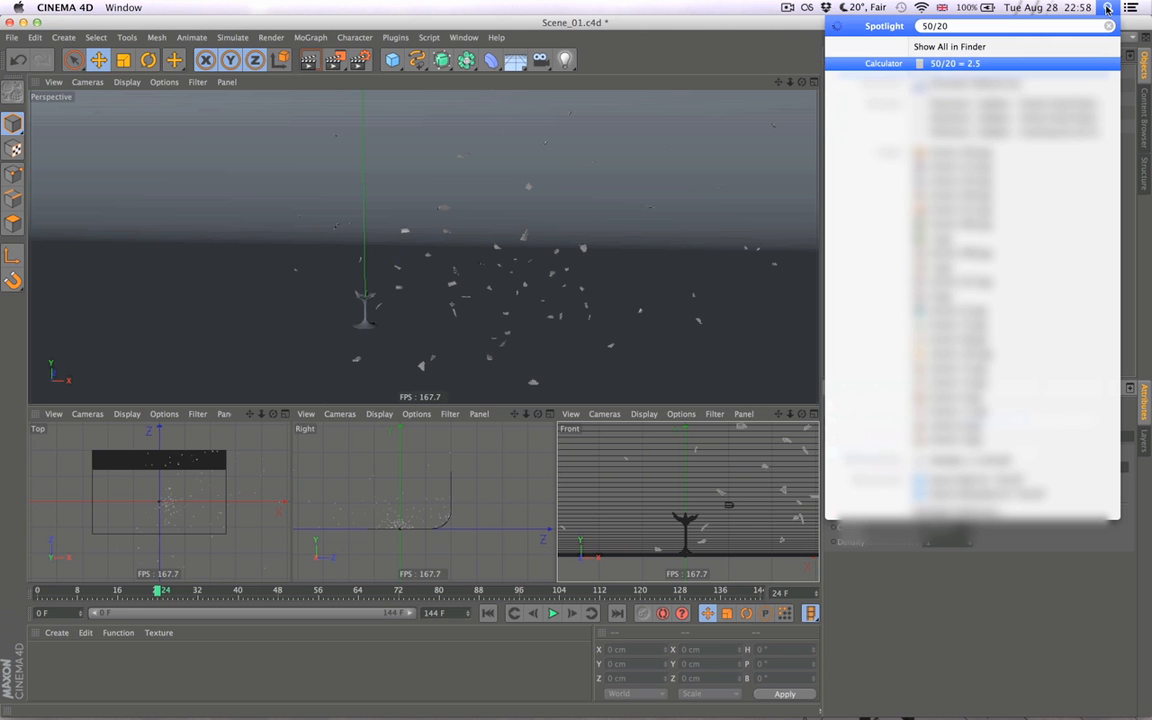
click(1107, 8)
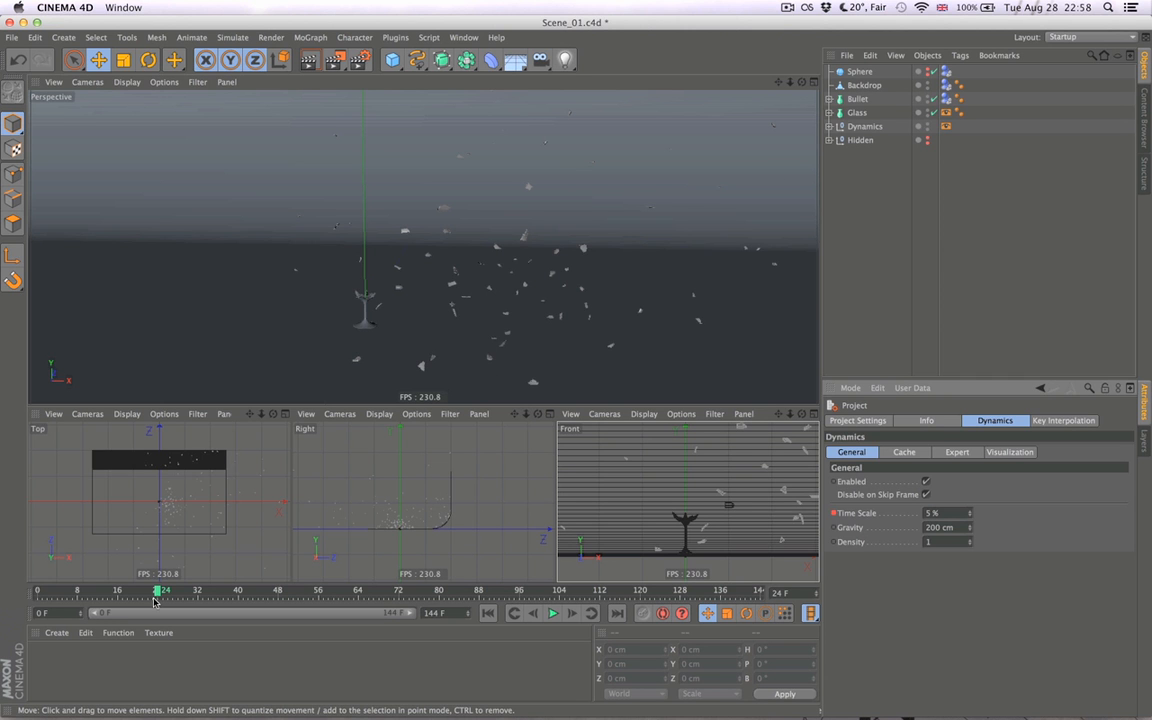
drag(159, 592, 58, 595)
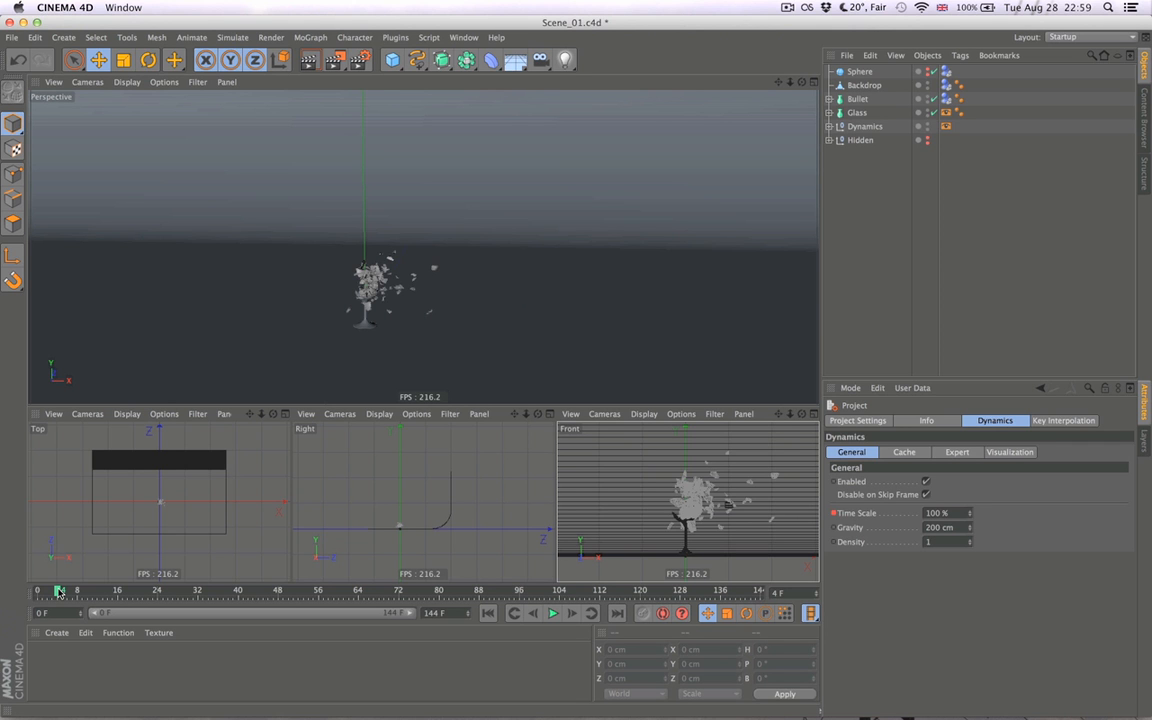
- Scrub the animation to frame 24 and calculate 10*2.5 in Spotlight
mouse_move(59, 591)
mouse_down()
mouse_move(165, 591)
mouse_move(58, 591)
mouse_up()
drag(58, 591, 158, 591)
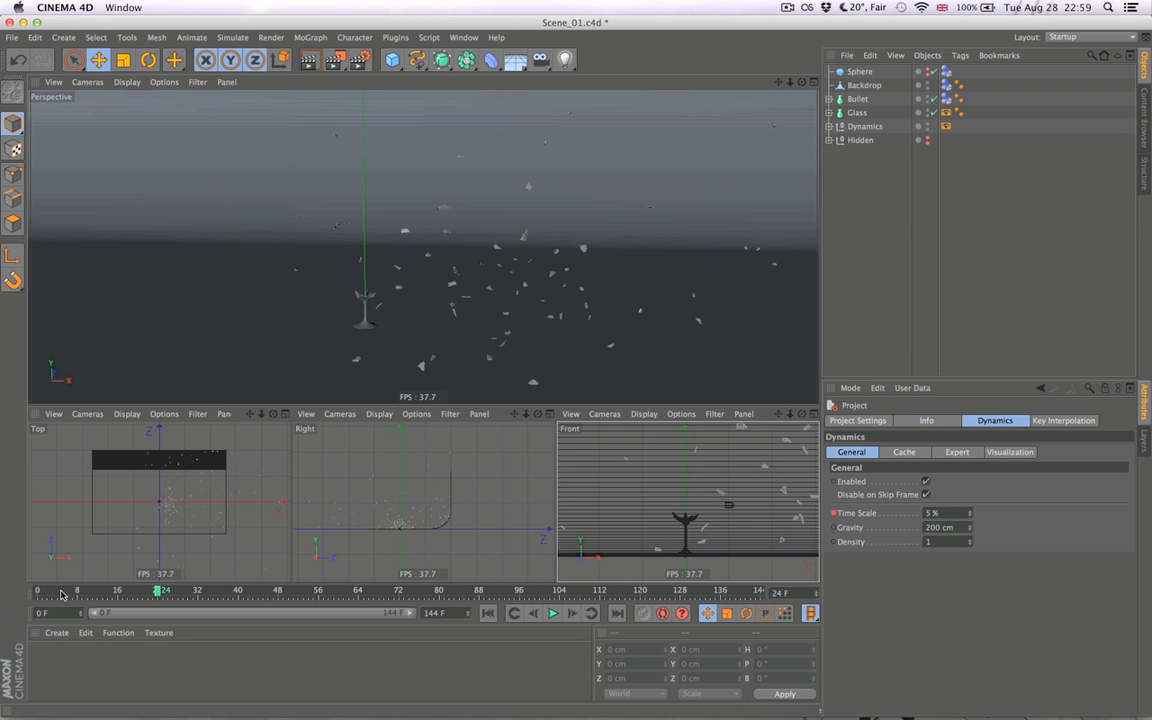
click(1109, 7)
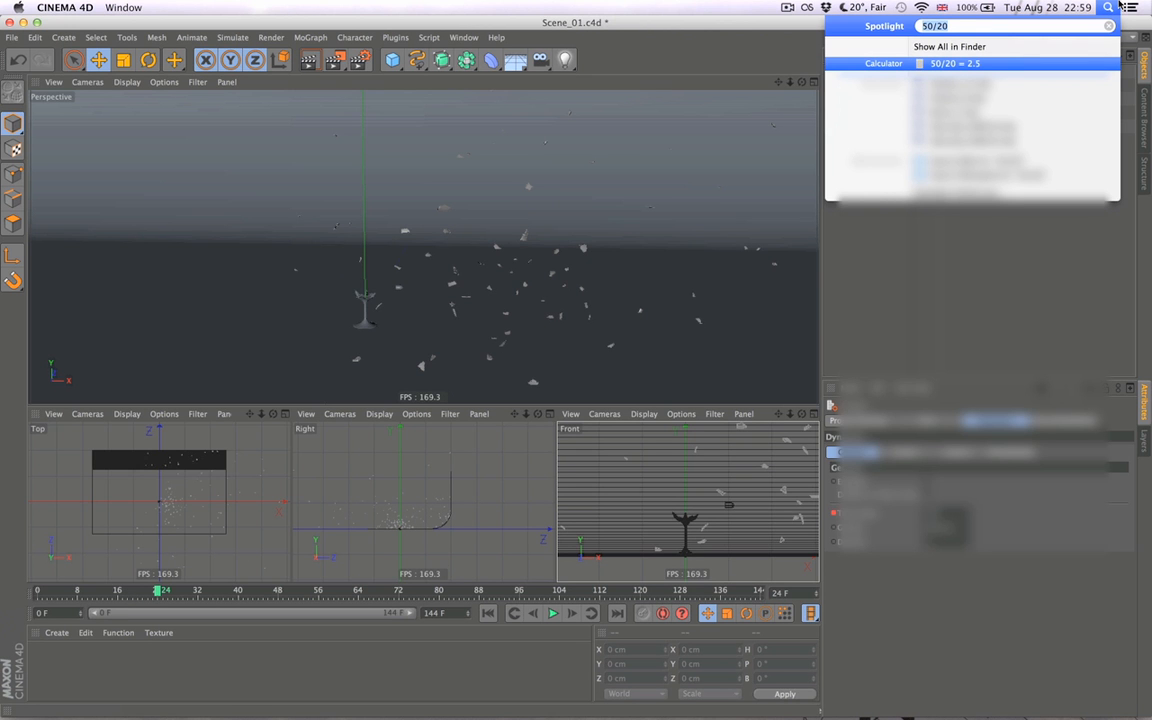
text(10)
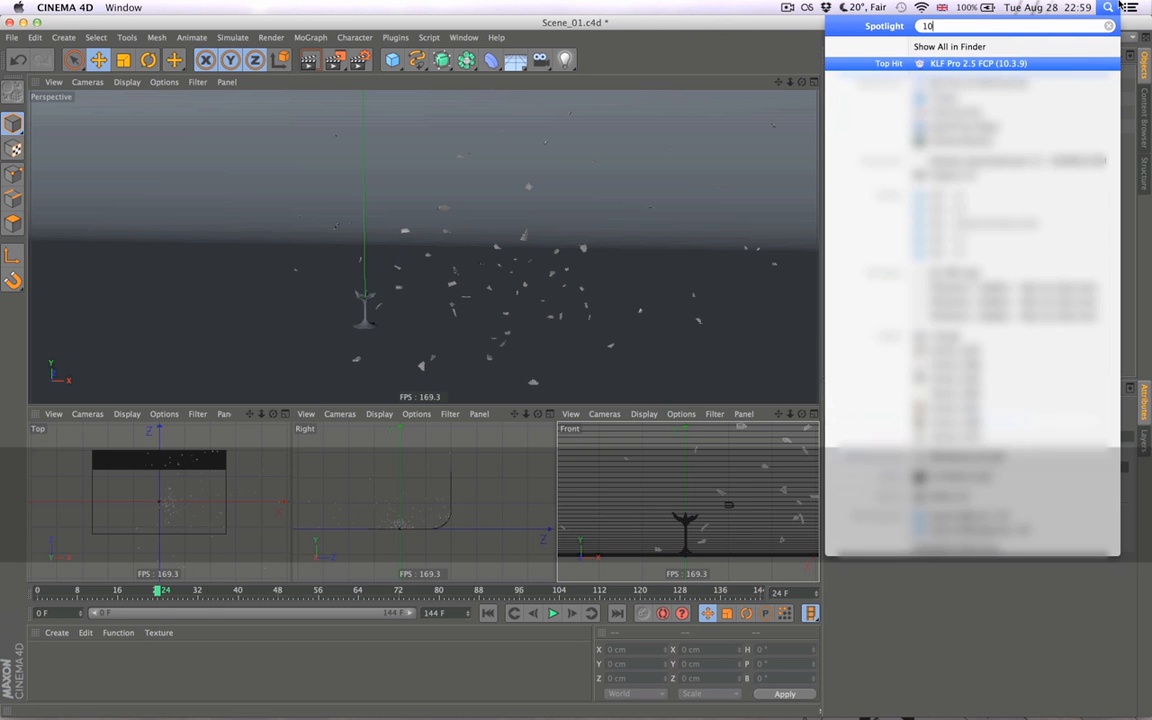
text(*2.5)
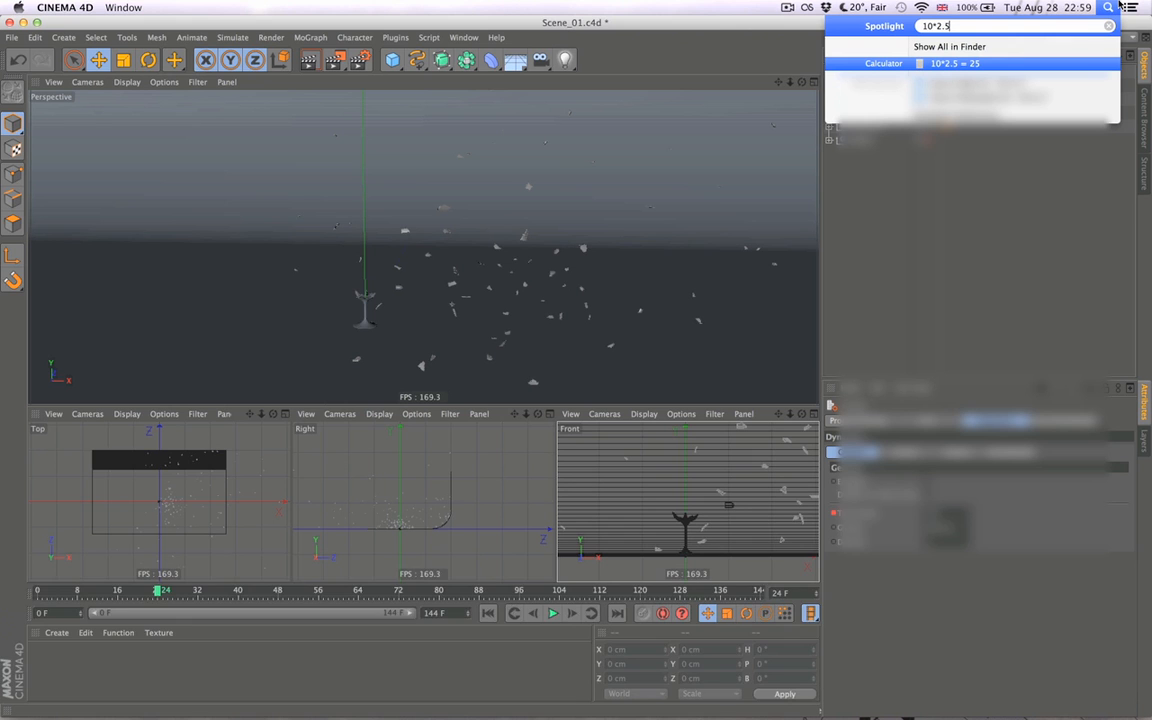
key(super)
key(cmd+a)
key(Escape)
key(Escape)
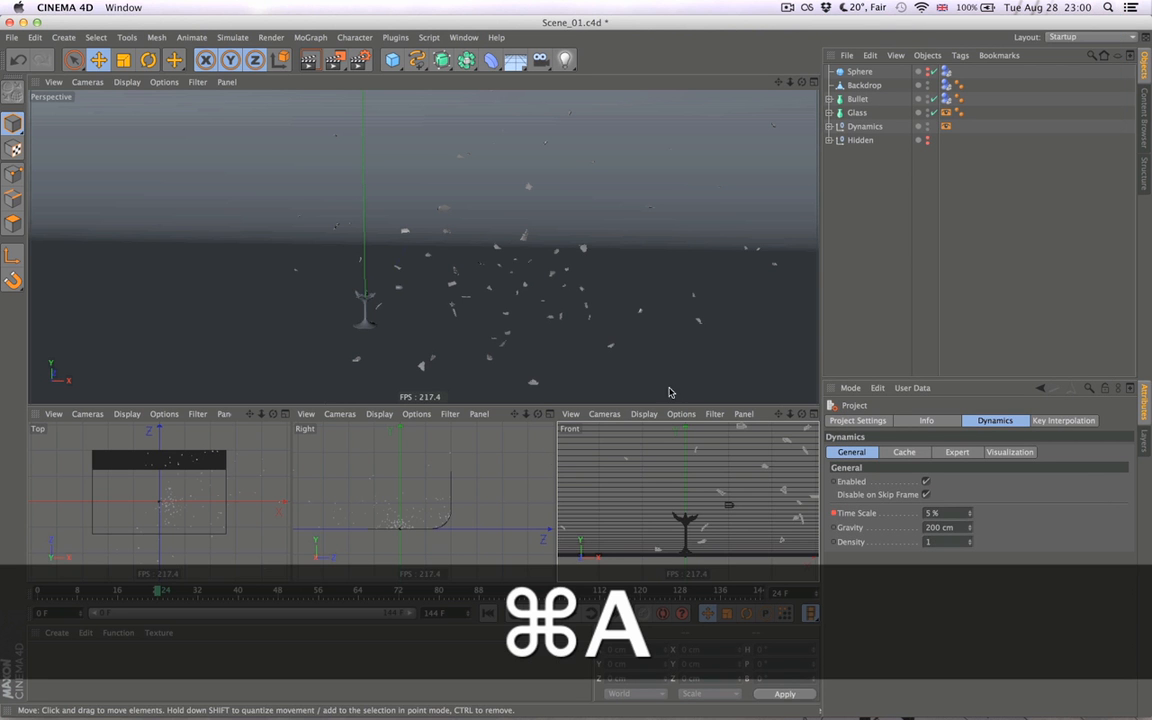
- Select Bullet to check its path past the glass and calculate 50*10+2.5*10 in Spotlight
click(862, 99)
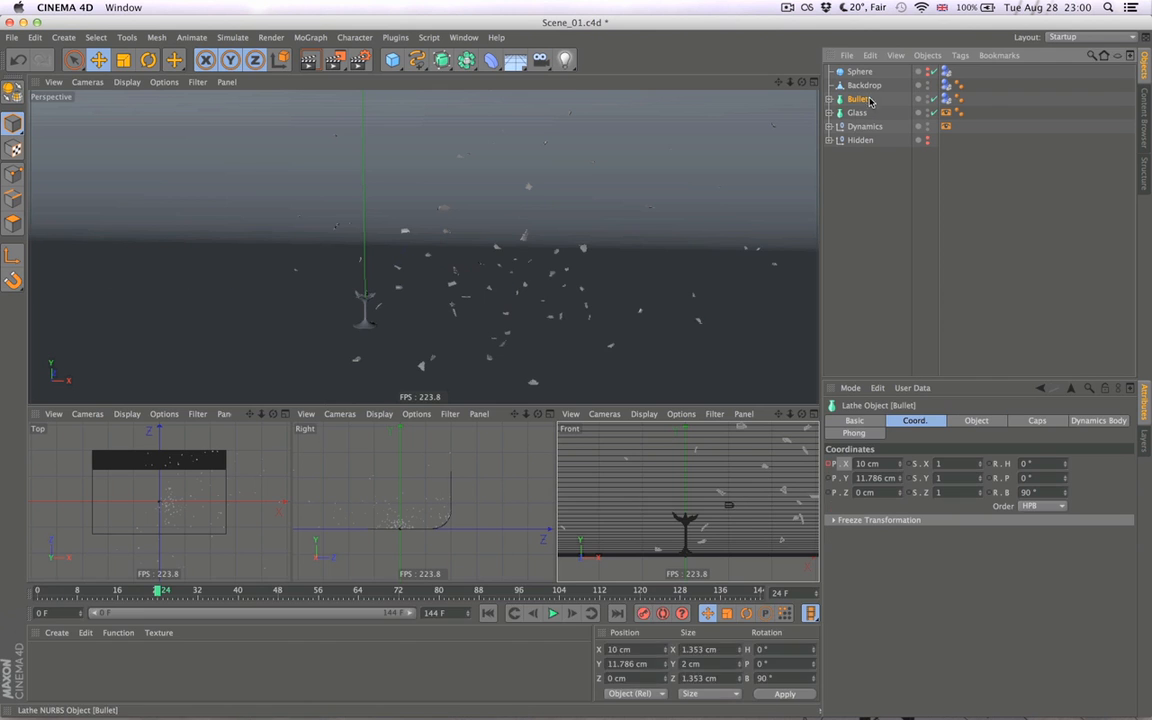
alt+middle_drag(648, 303, 544, 292)
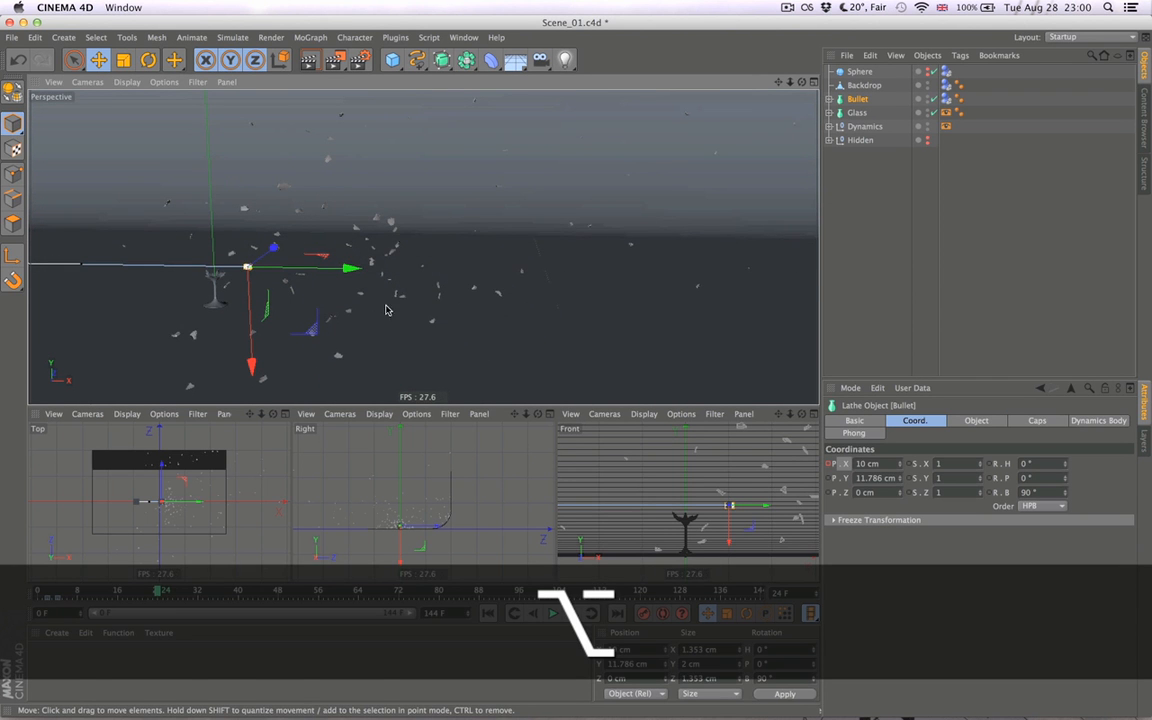
click(1109, 8)
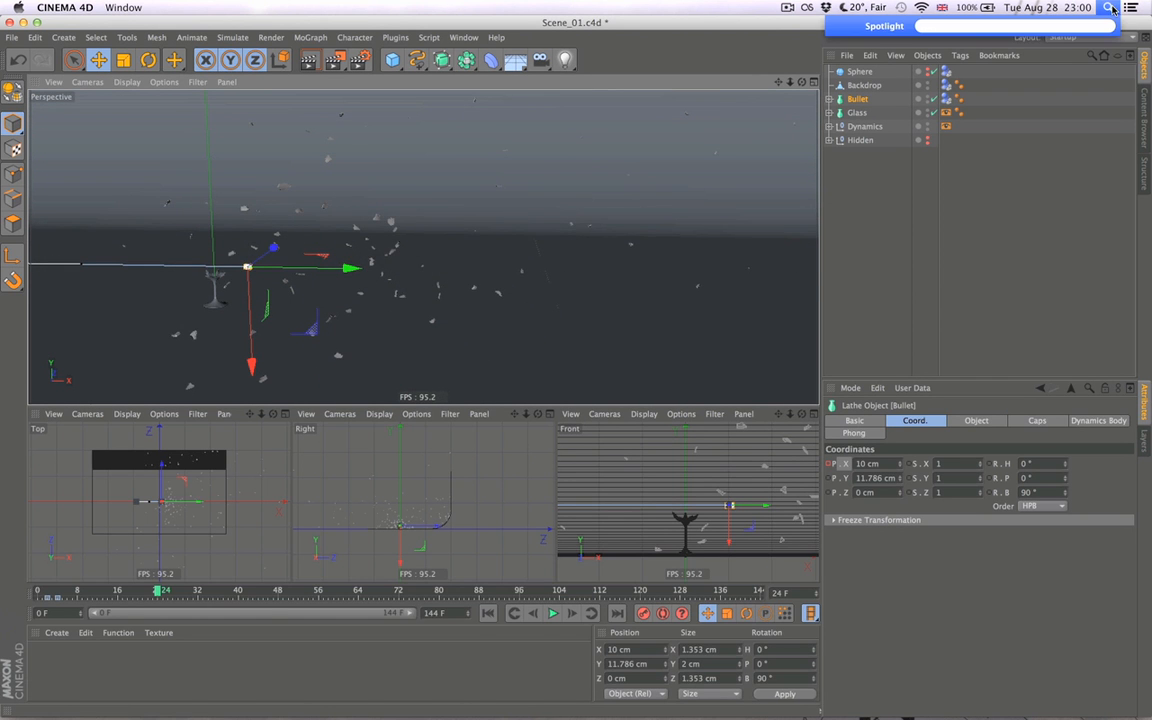
text(0)
key(BackSpace)
text(50*10)
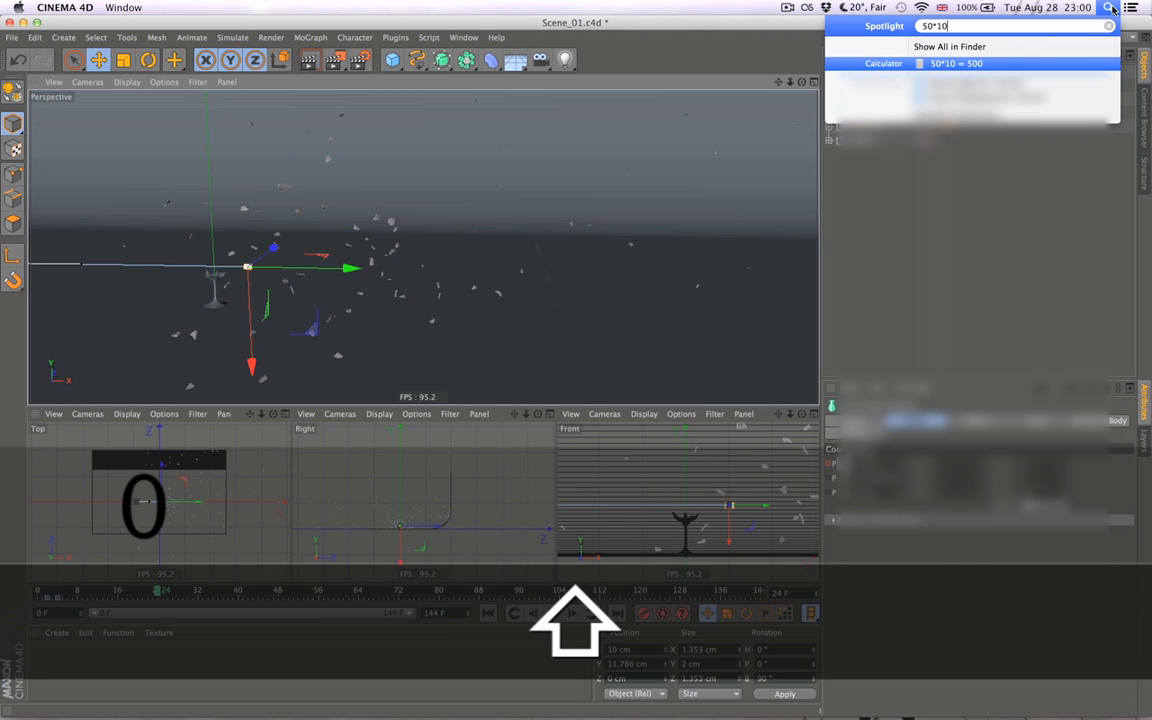
text(+)
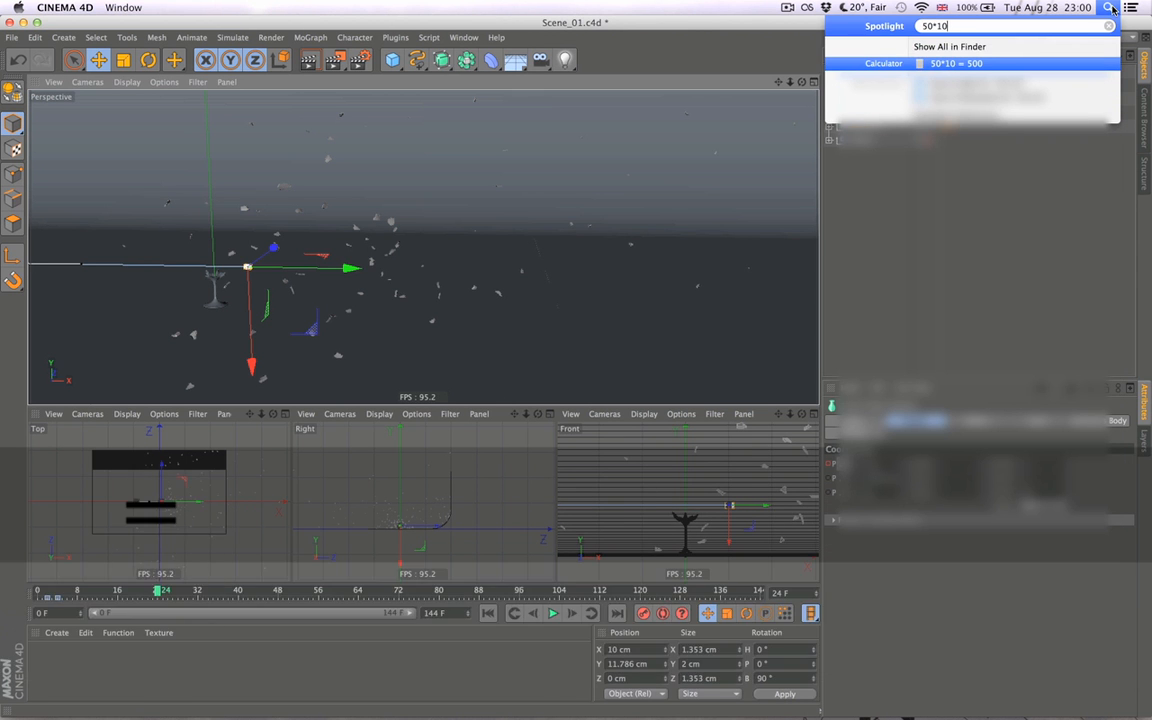
text(2.)
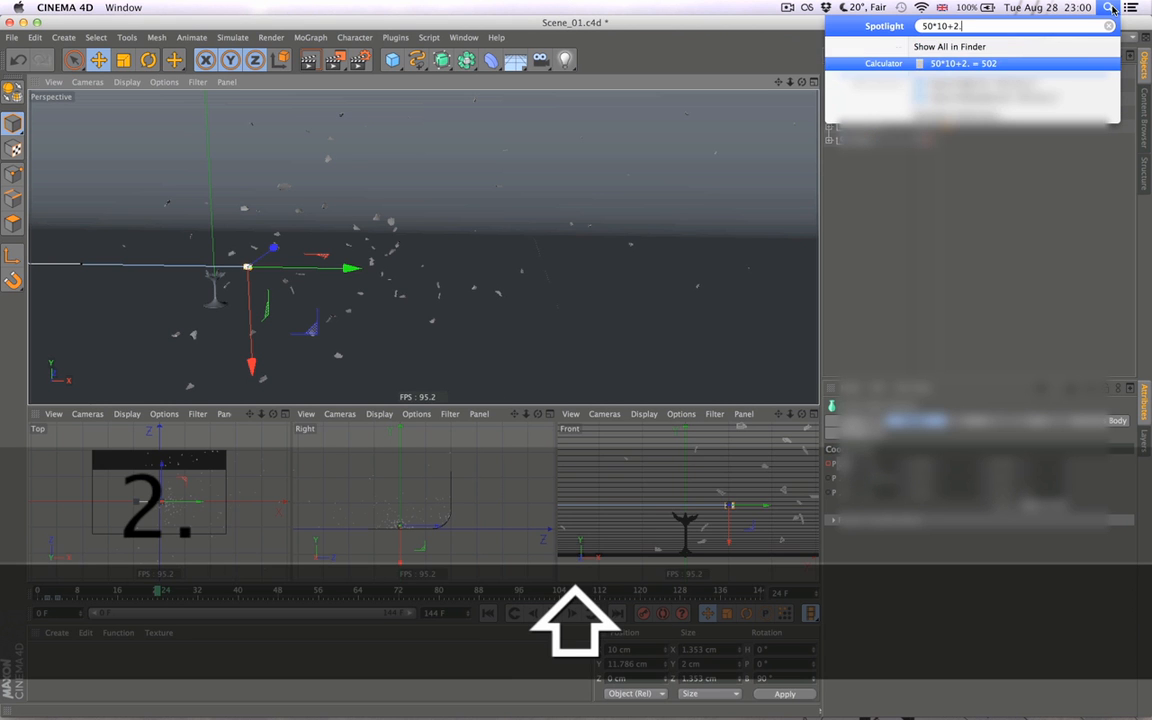
text(5*10)
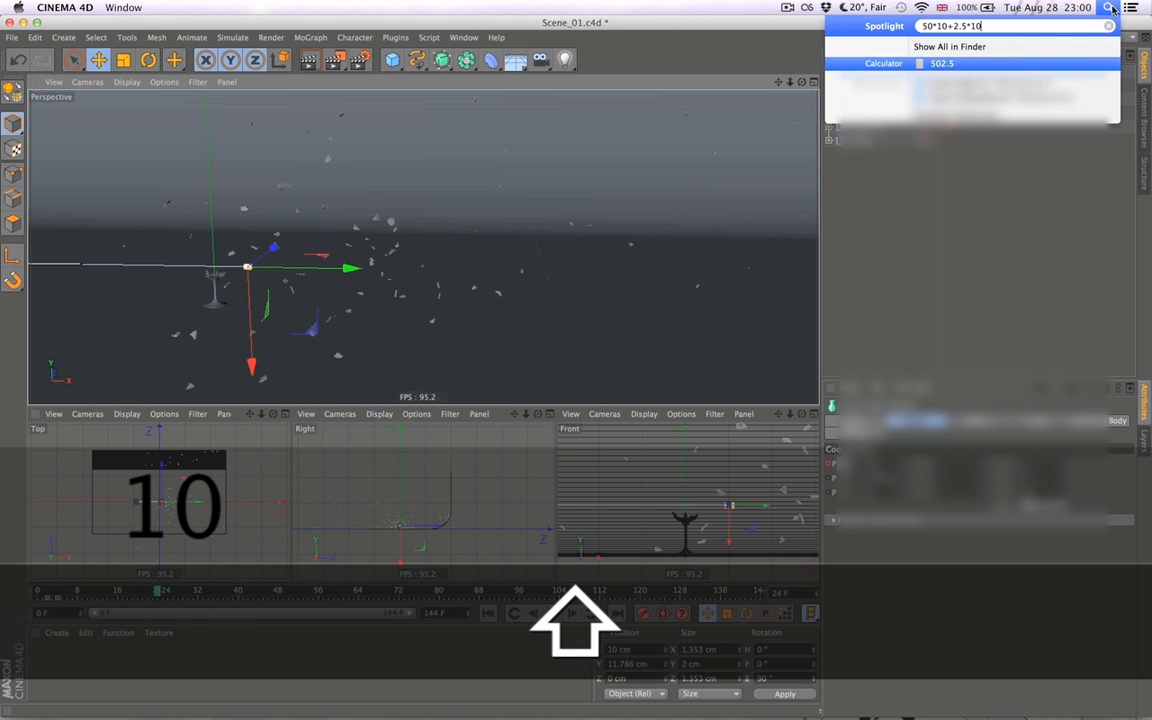
key(super+a)
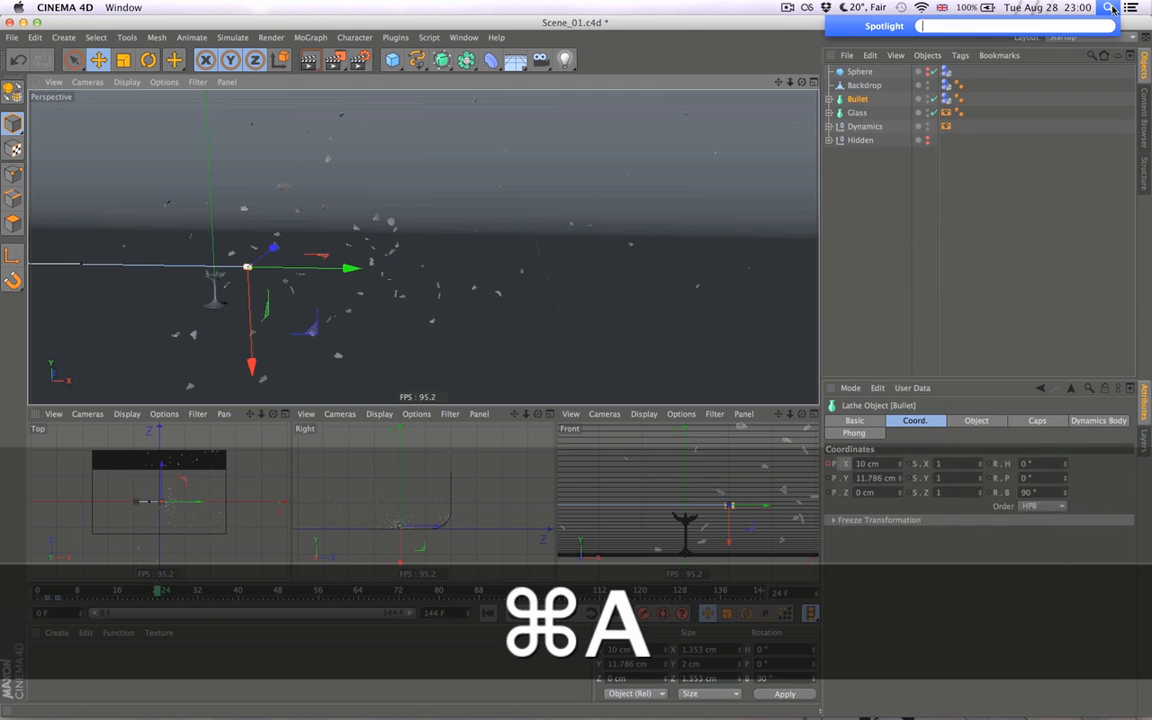
click(527, 281)
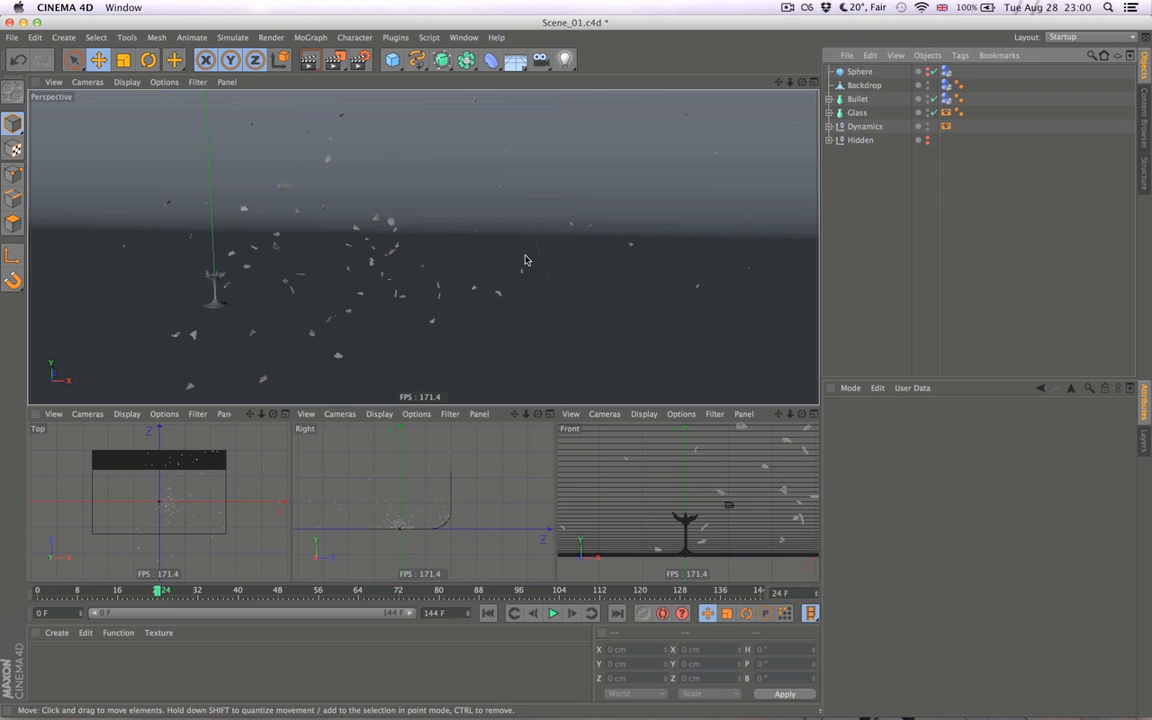
- Try adding 525 cm to Bullet's X position at frame 24 and look for it in the perspective view
click(864, 86)
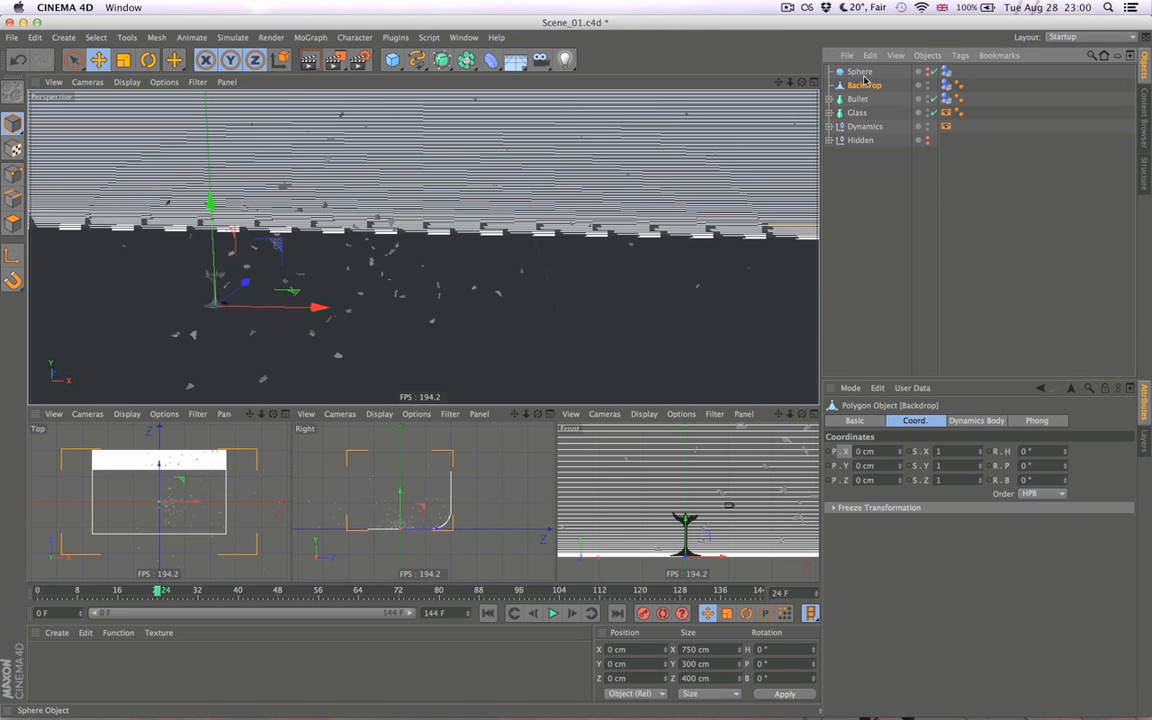
click(859, 72)
click(858, 99)
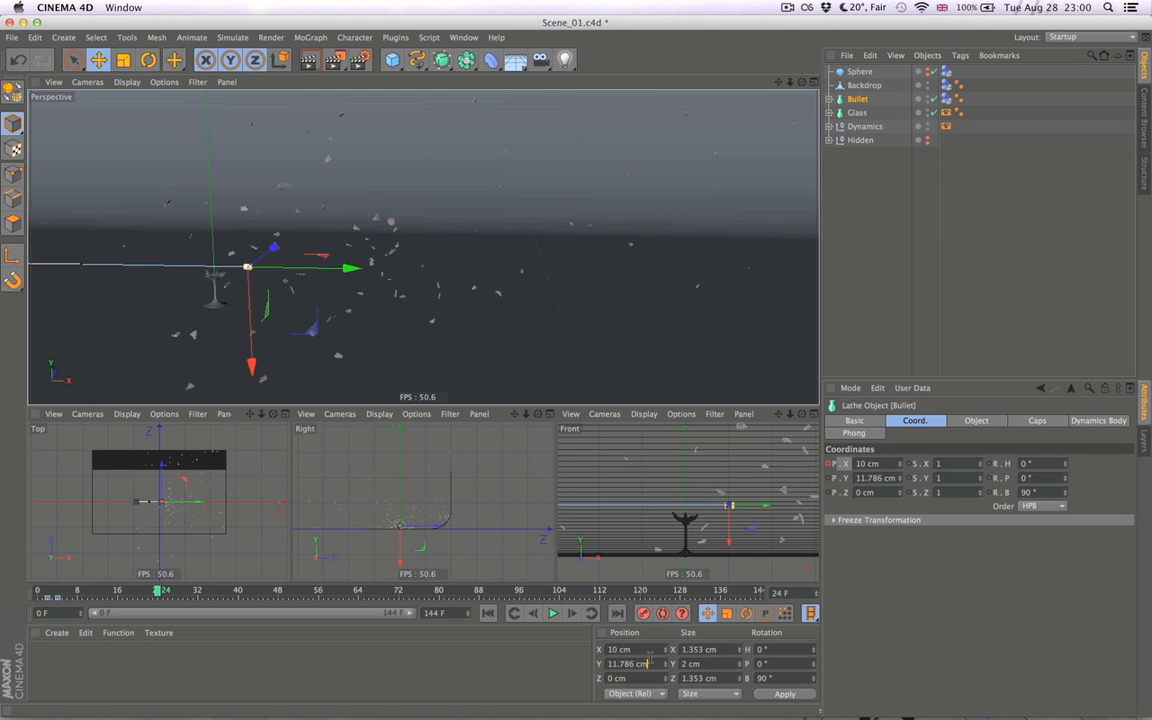
text(+)
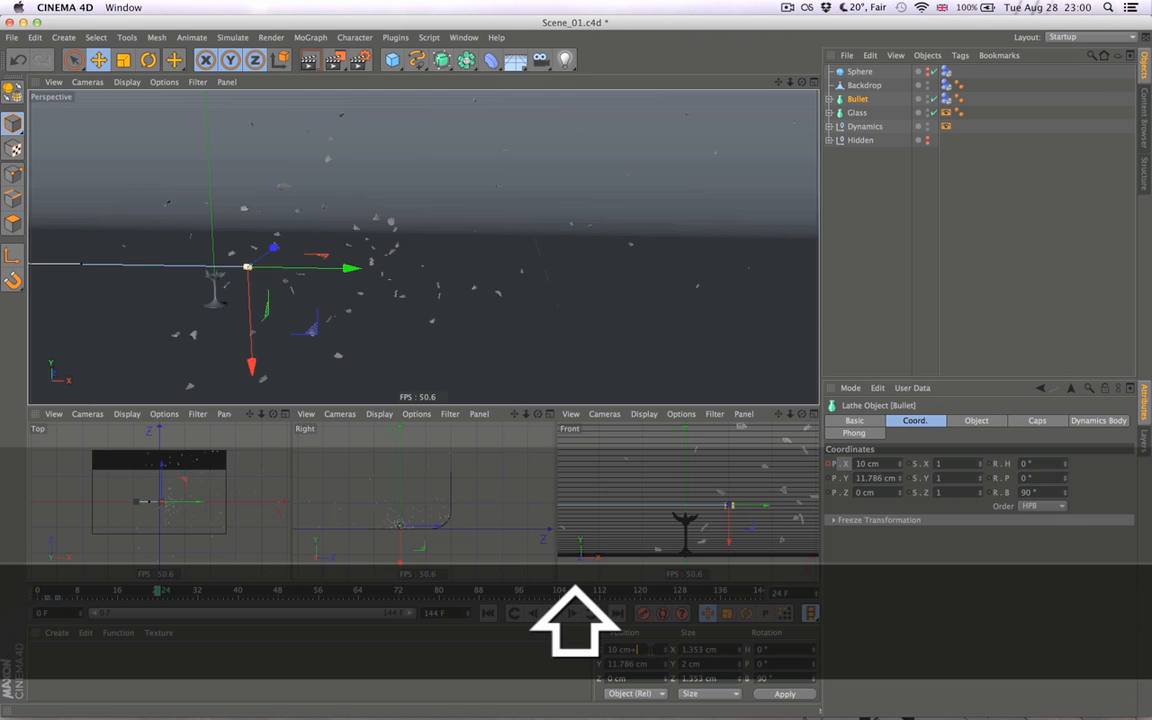
text(525)
key(Return)
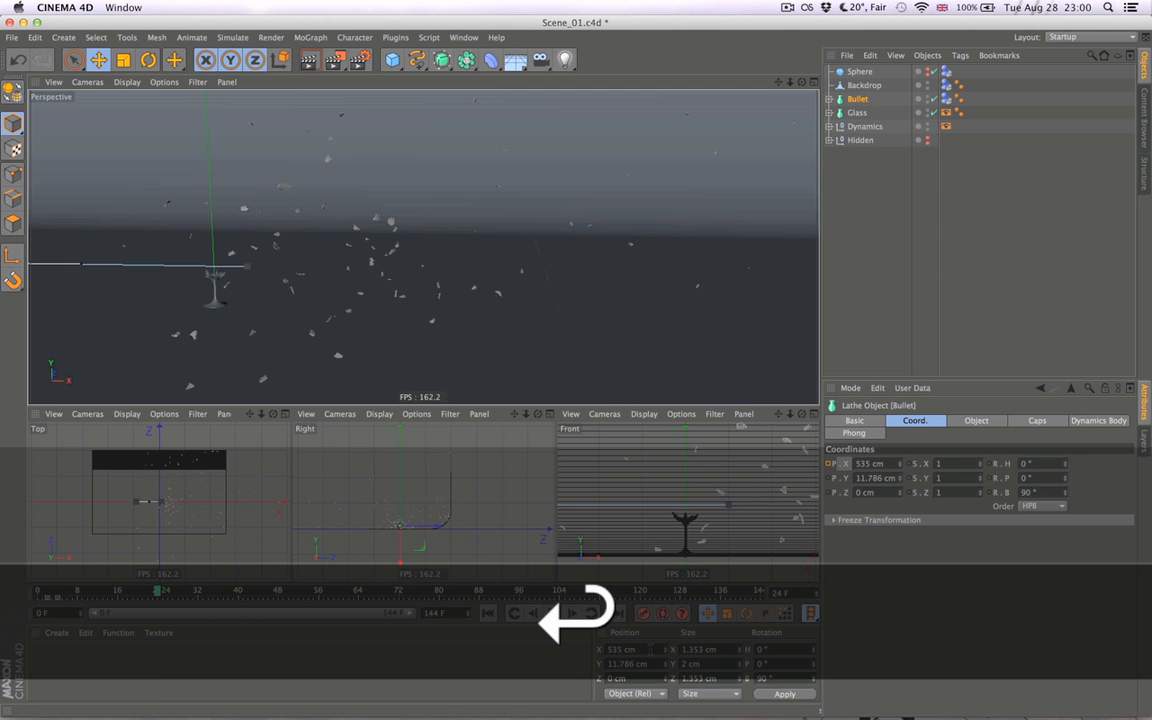
alt+drag(681, 391, 366, 347)
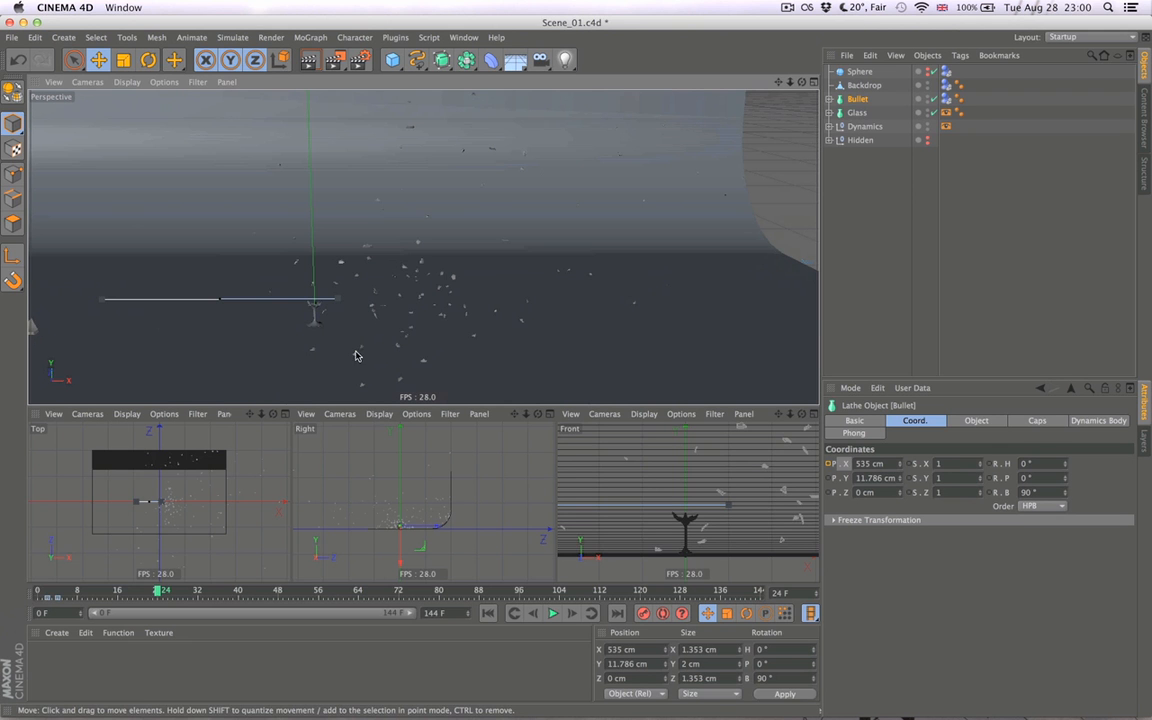
- At frame 2, set Bullet's X position to -50 cm and update its keyframe
click(46, 593)
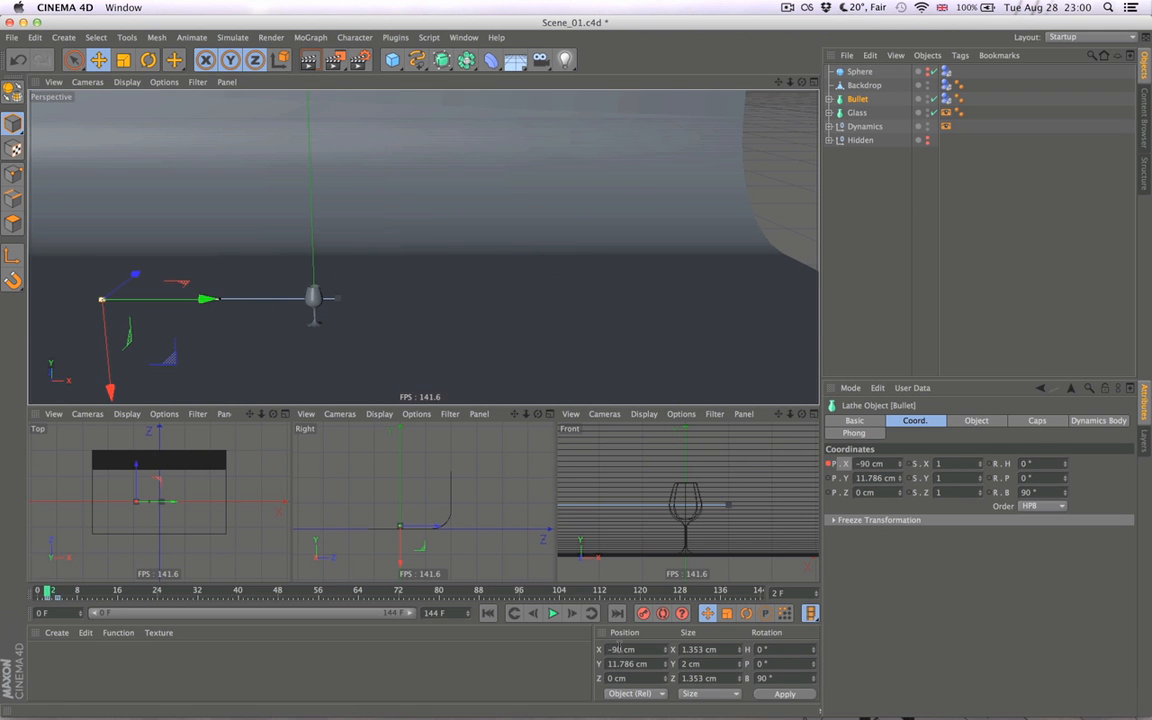
drag(612, 649, 650, 651)
text(-50)
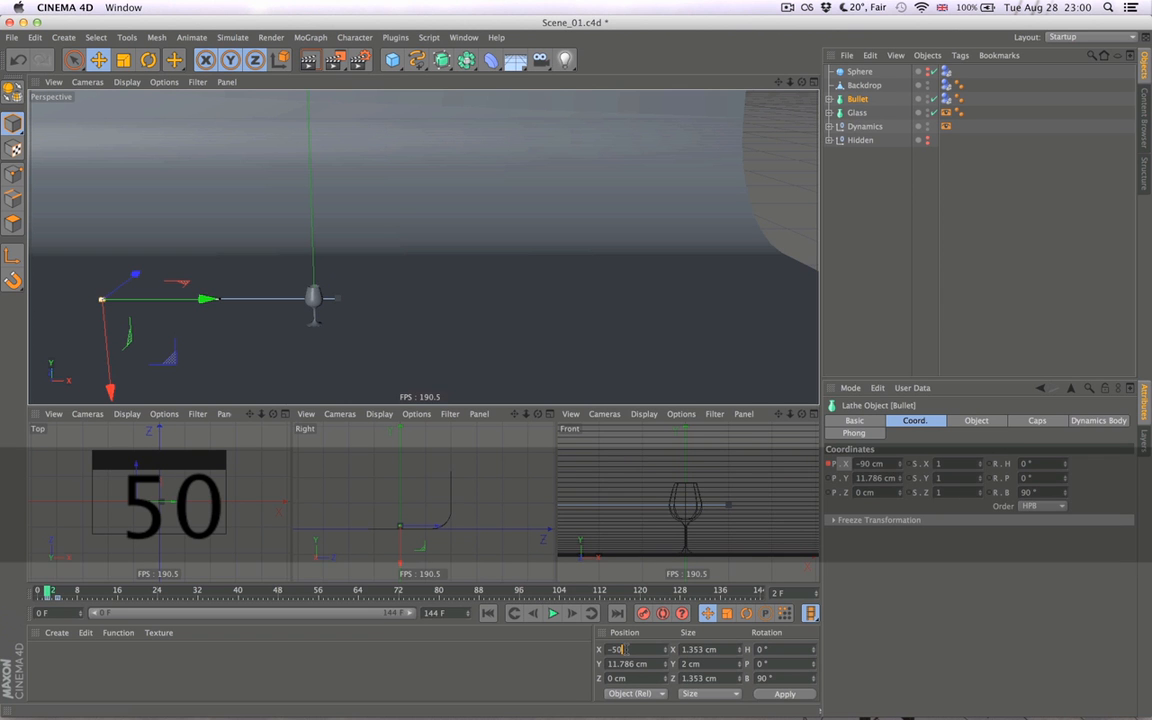
key(Return)
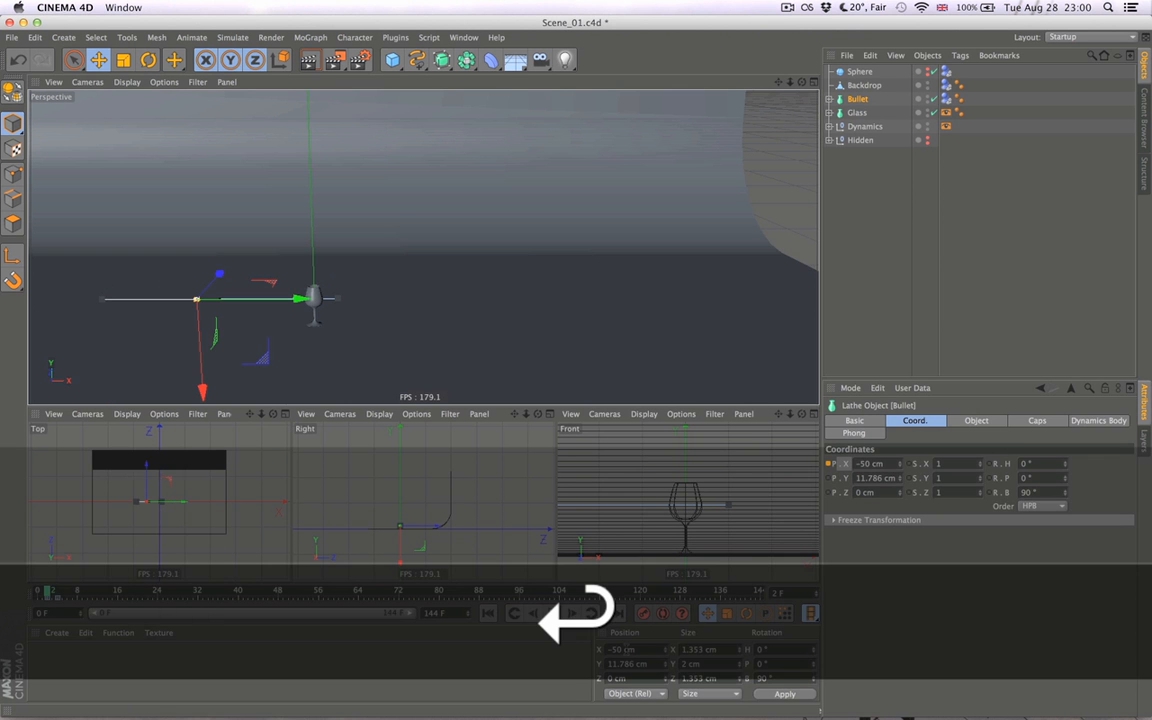
alt+right_drag(489, 336, 604, 334)
alt+drag(538, 329, 532, 316)
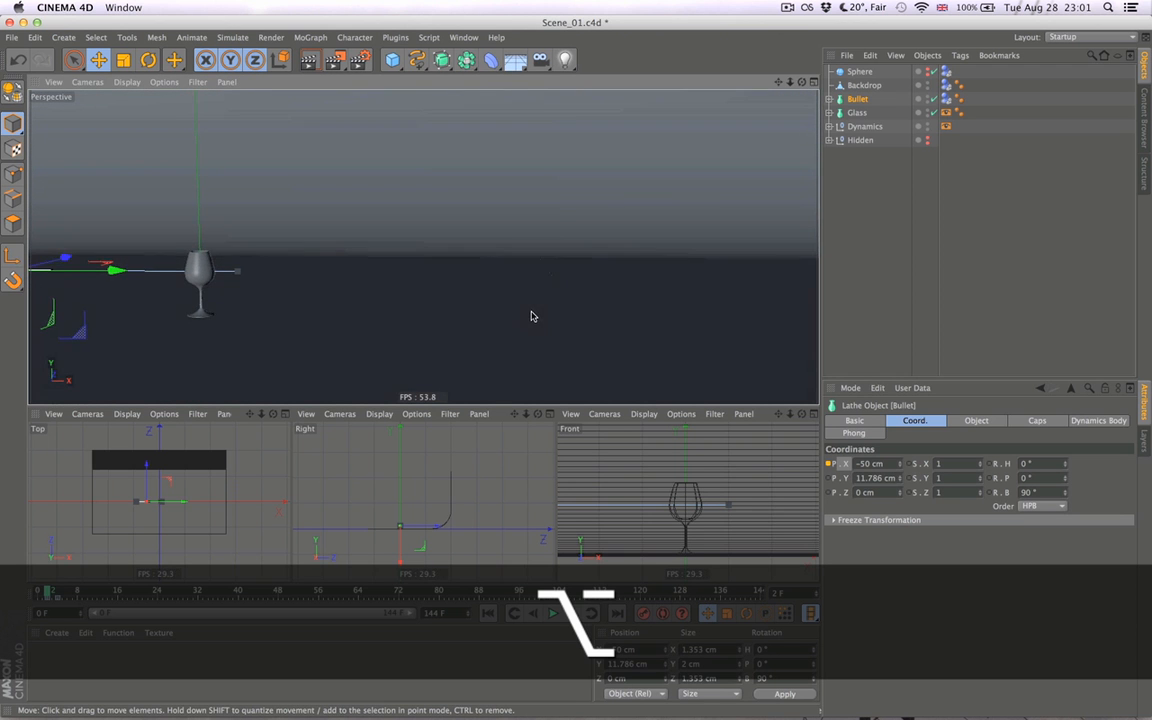
alt+middle_drag(466, 329, 473, 361)
alt+right_drag(474, 360, 552, 355)
alt+middle_drag(542, 355, 591, 393)
mouse_move(530, 368)
alt+middle_down()
mouse_move(658, 374)
mouse_move(615, 355)
mouse_move(525, 373)
alt+middle_up()
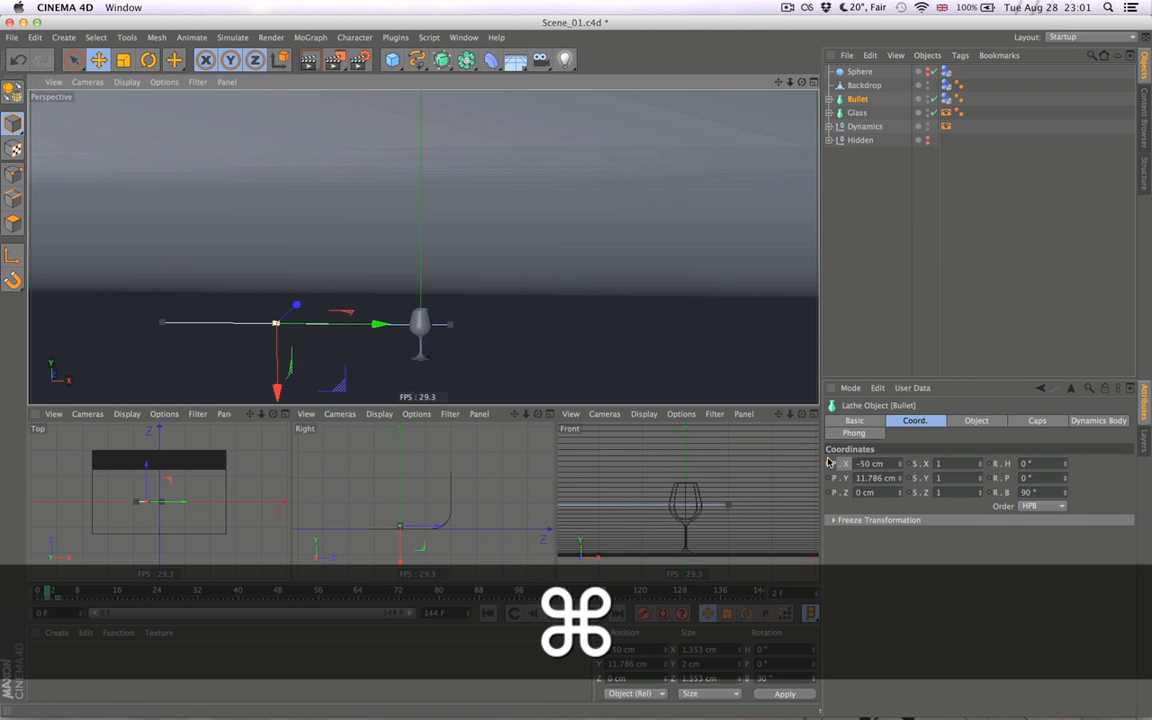
- Examine Bullet's X position keys in the Timeline, close it and return the animation to frame 0
key(shift+F3)
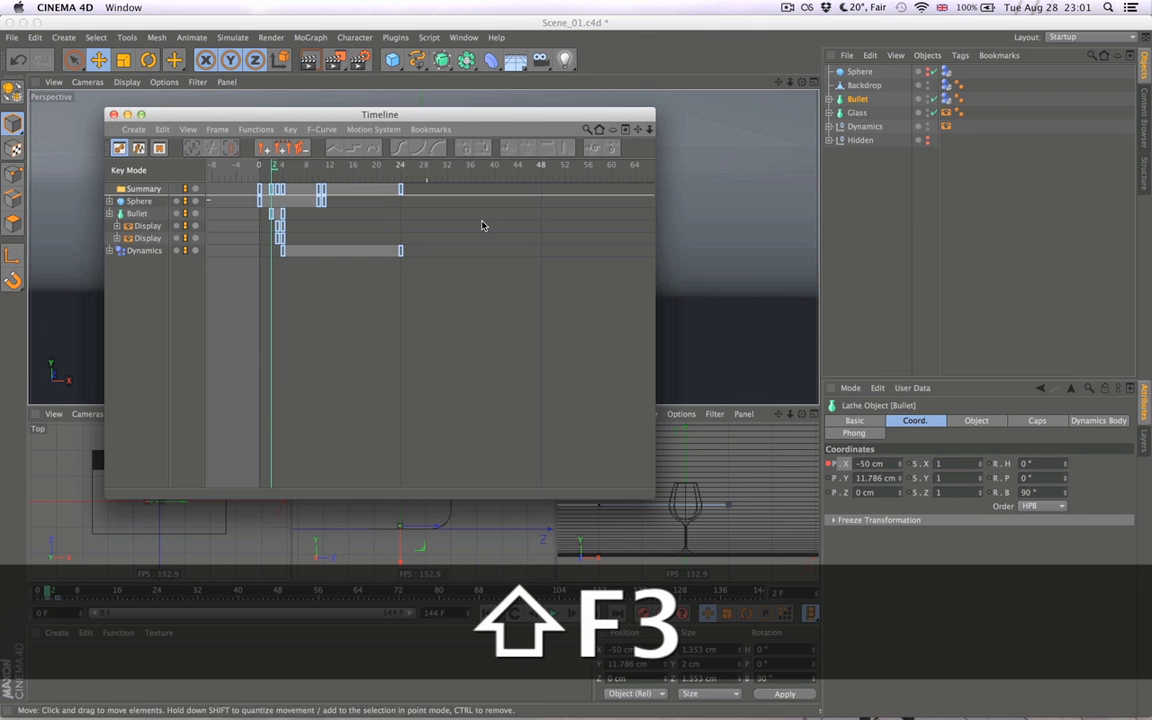
click(138, 213)
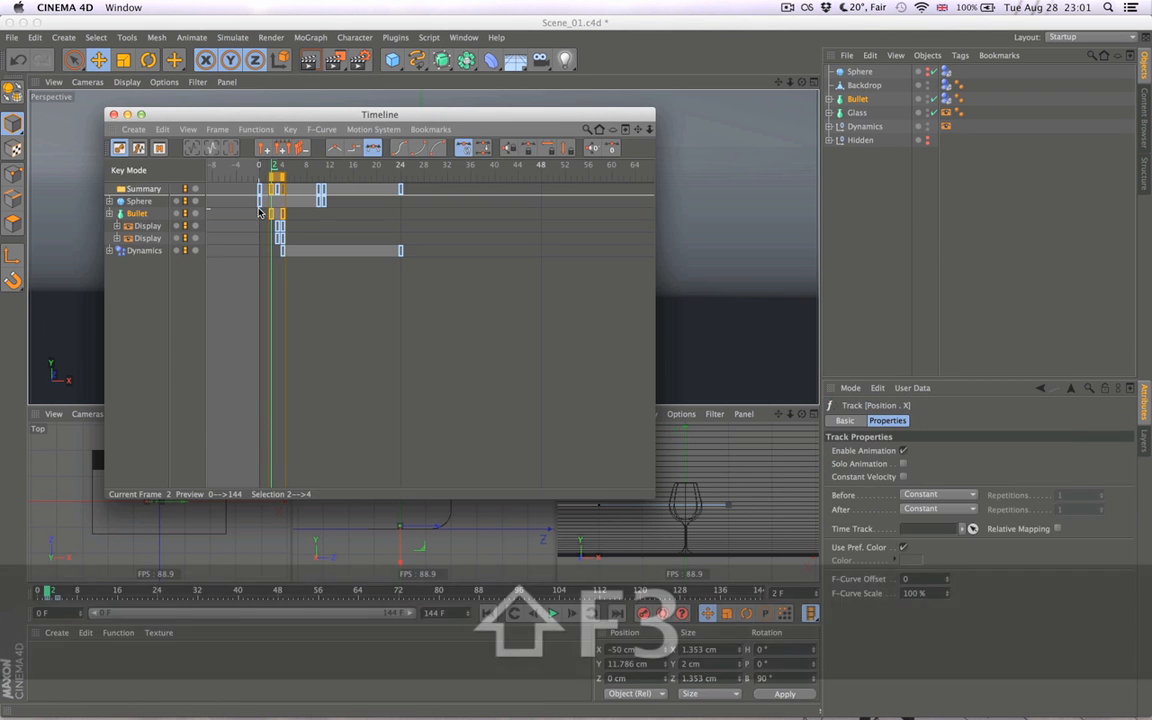
right_click(271, 211)
click(295, 251)
key(super+w)
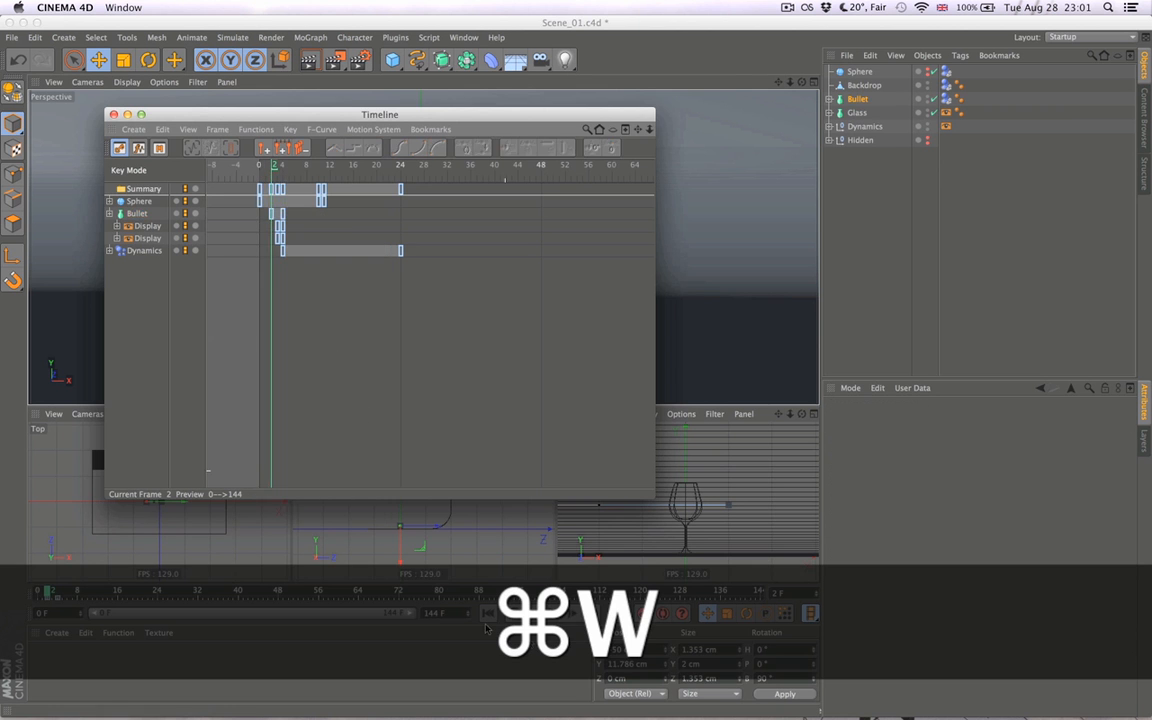
click(572, 614)
click(572, 614)
click(507, 613)
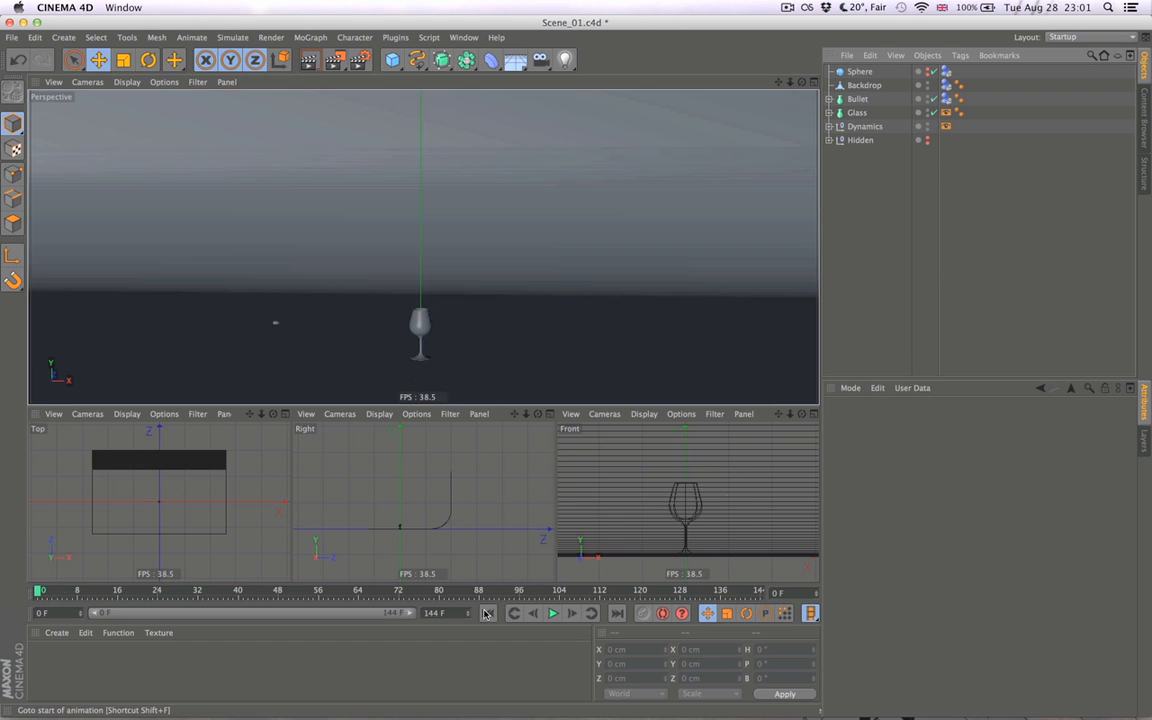
- Enter 30/20 in Spotlight, clear it and inspect the glass and the empty space beyond it
click(1107, 7)
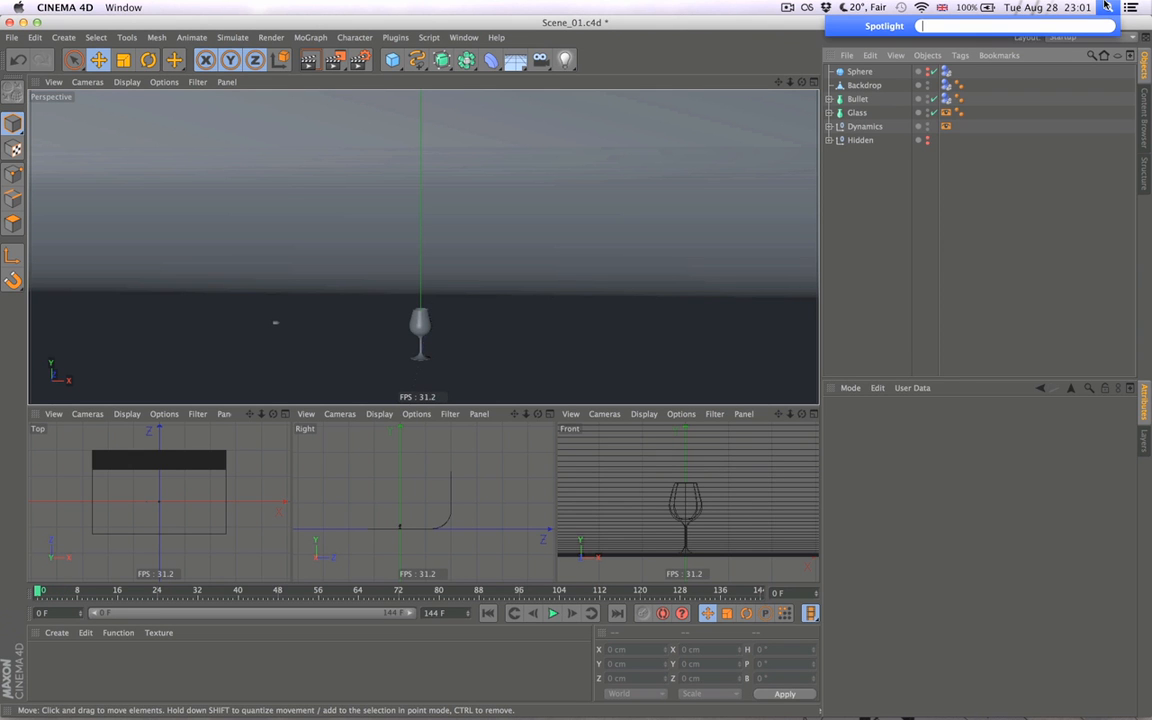
text(30)
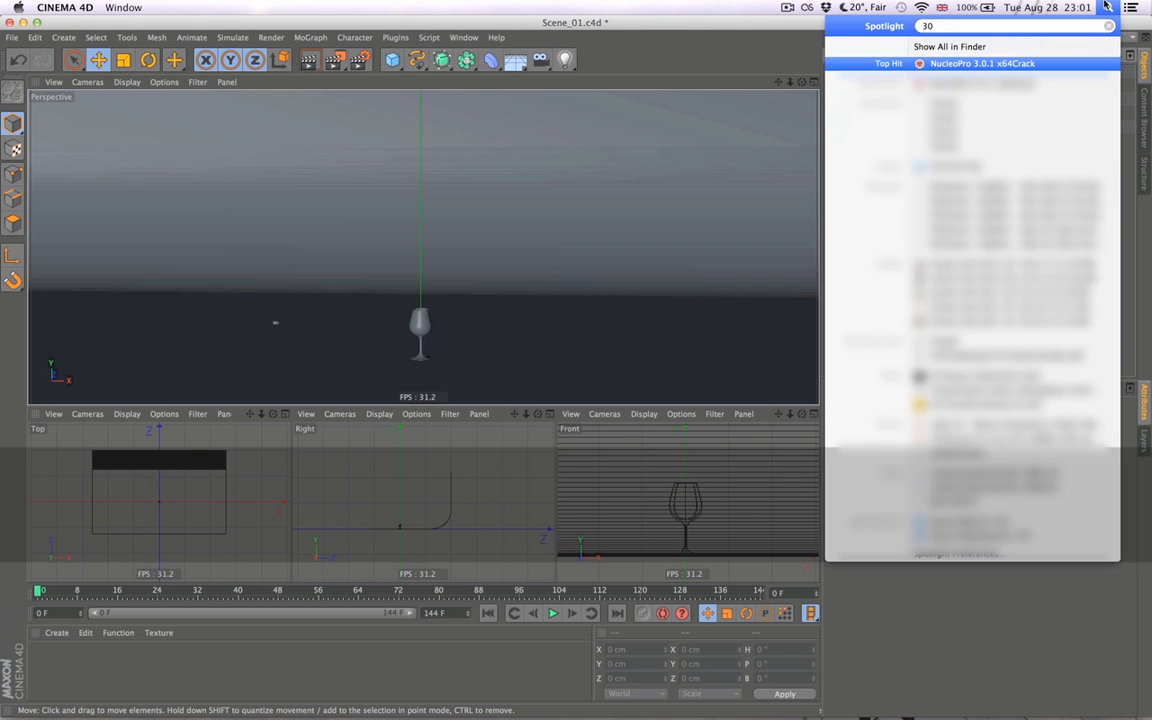
text(/20)
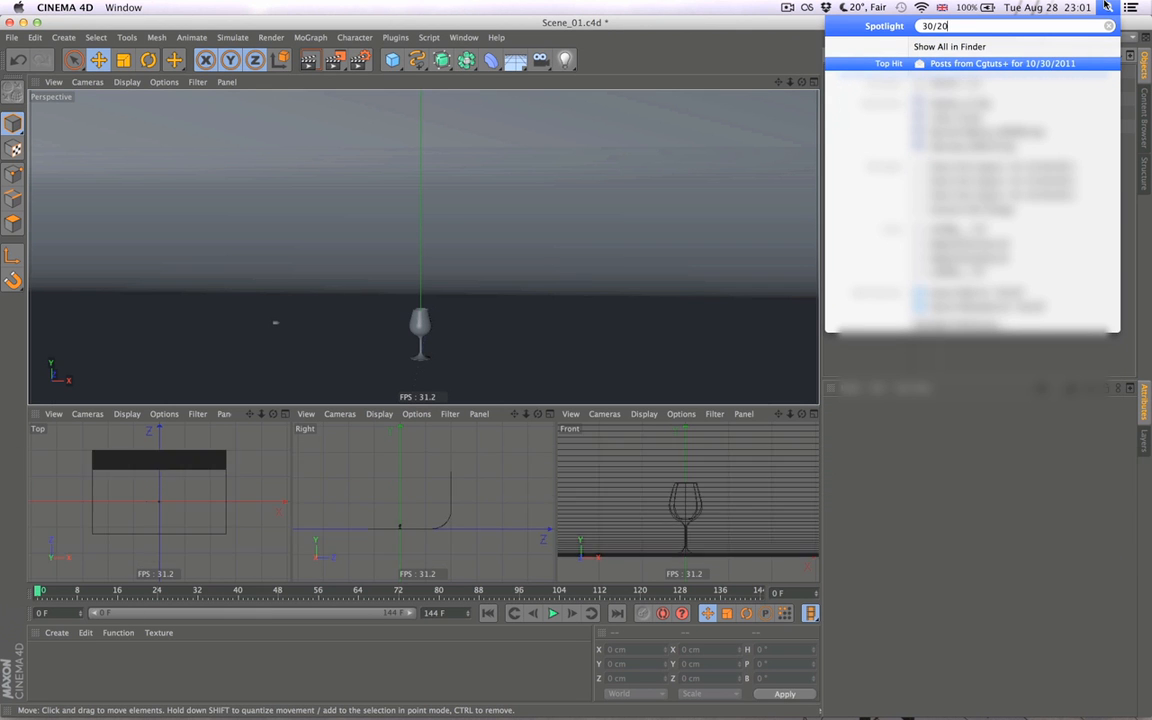
key(super+a)
key(BackSpace)
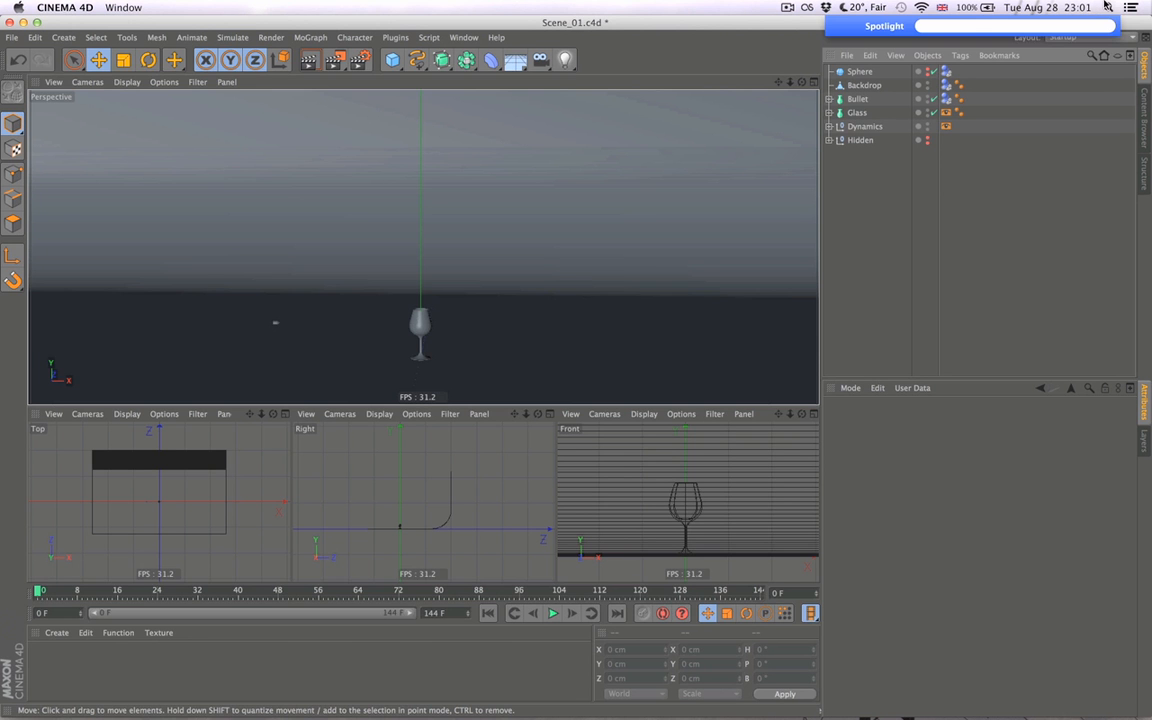
click(648, 207)
alt+drag(648, 207, 499, 293)
alt+drag(443, 360, 453, 303)
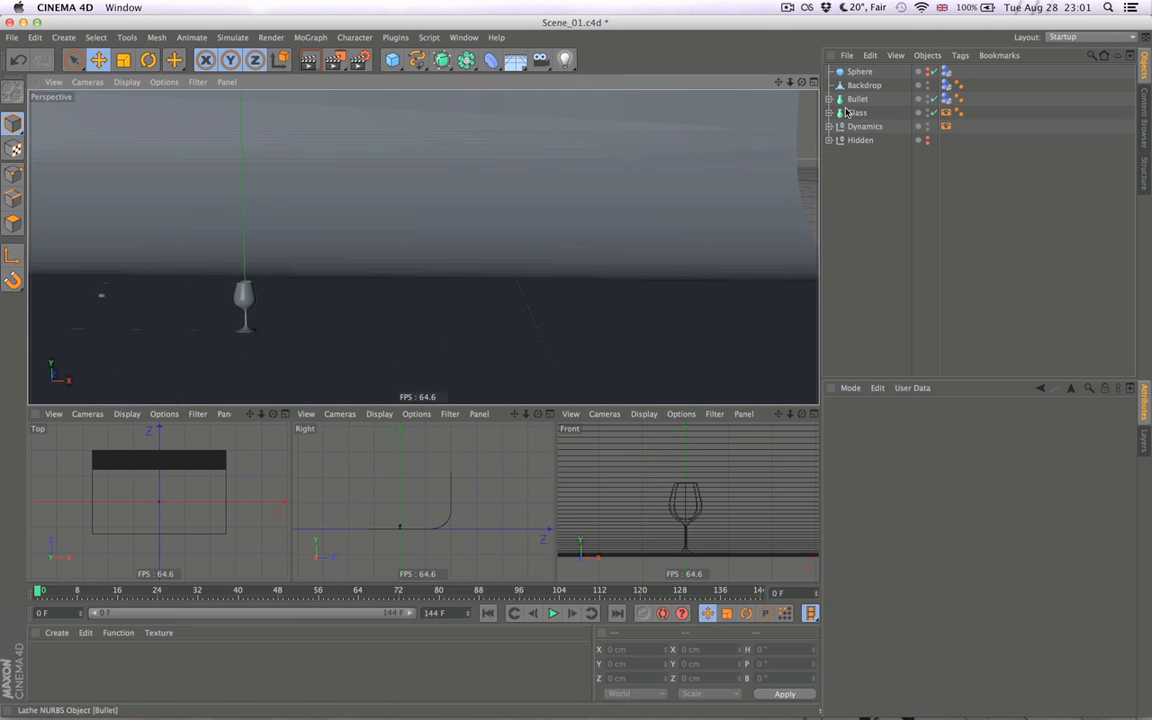
- At frame 24, move Bullet along X past the glass, set its X position to 80 cm and keyframe it
click(162, 523)
drag(58, 596, 156, 593)
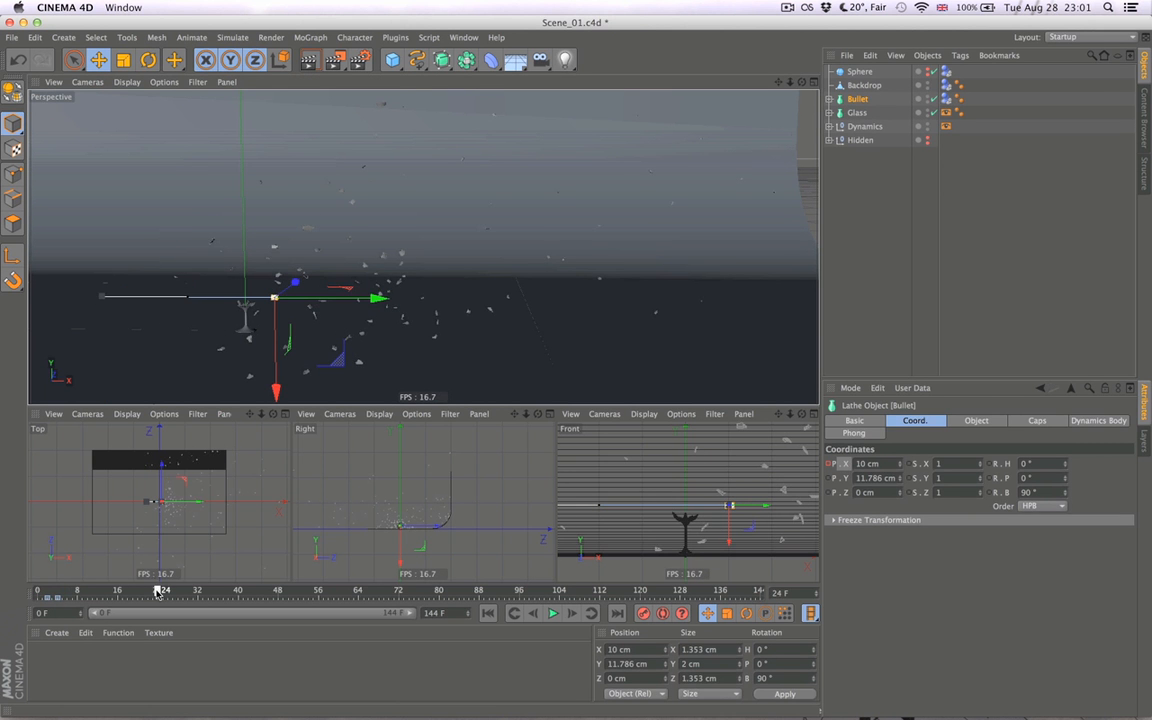
drag(384, 298, 595, 300)
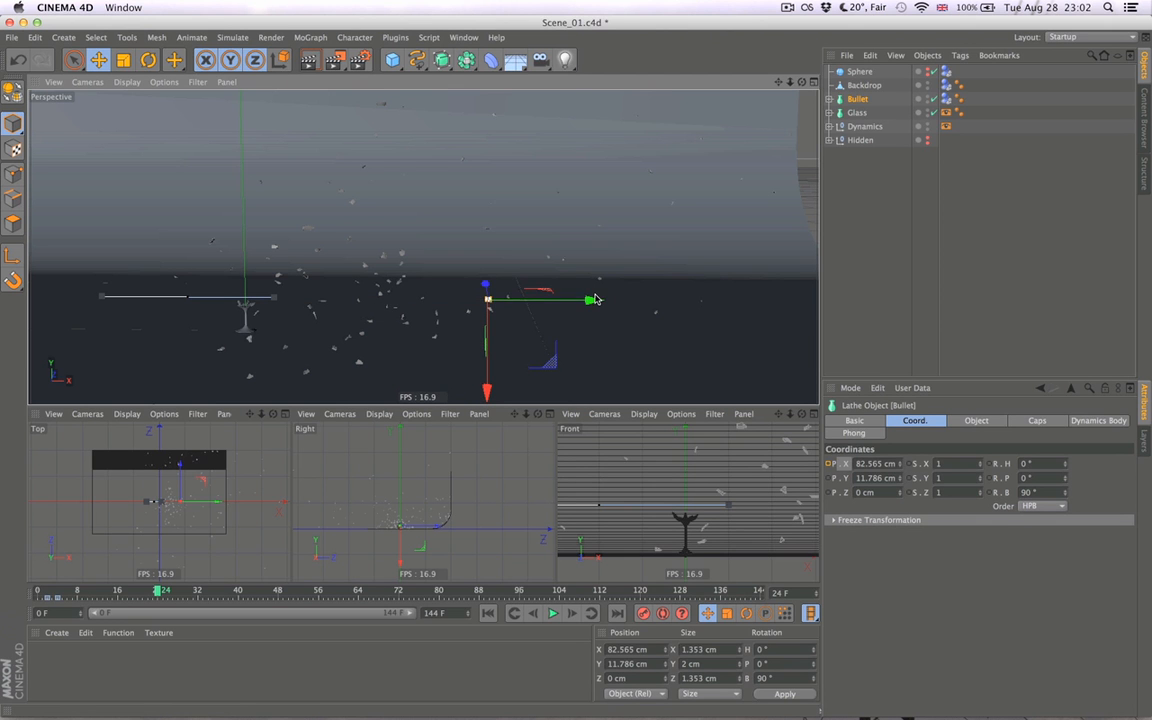
click(641, 613)
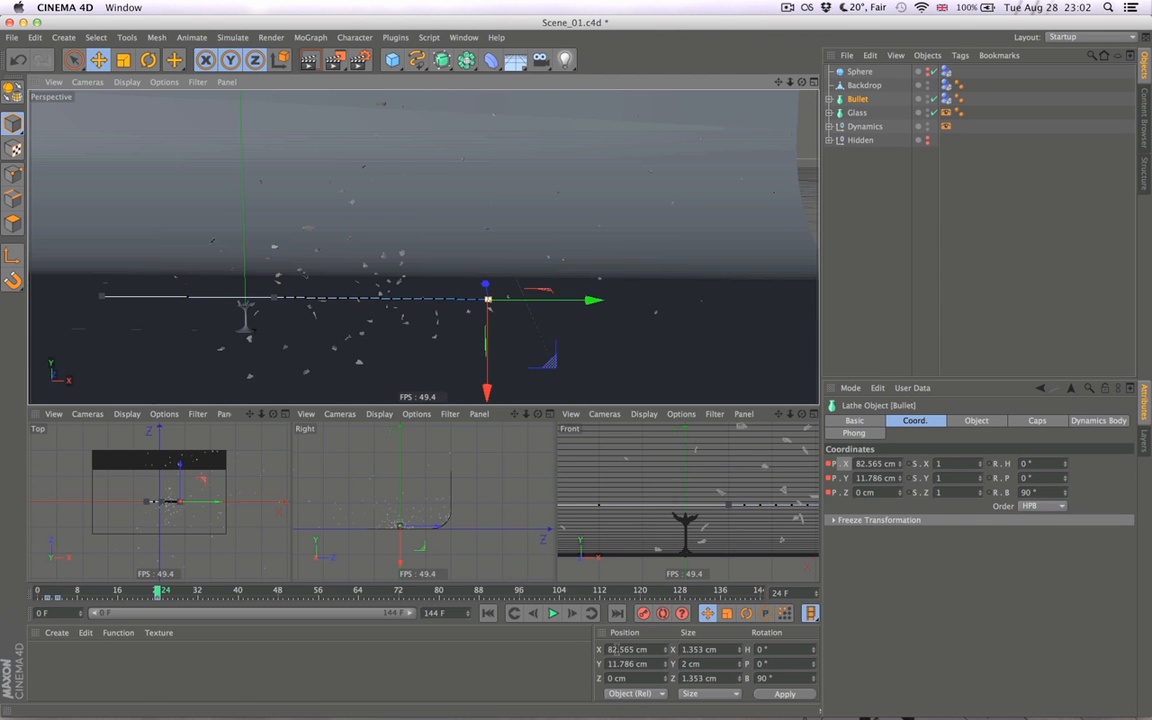
click(611, 649)
text(80)
key(Return)
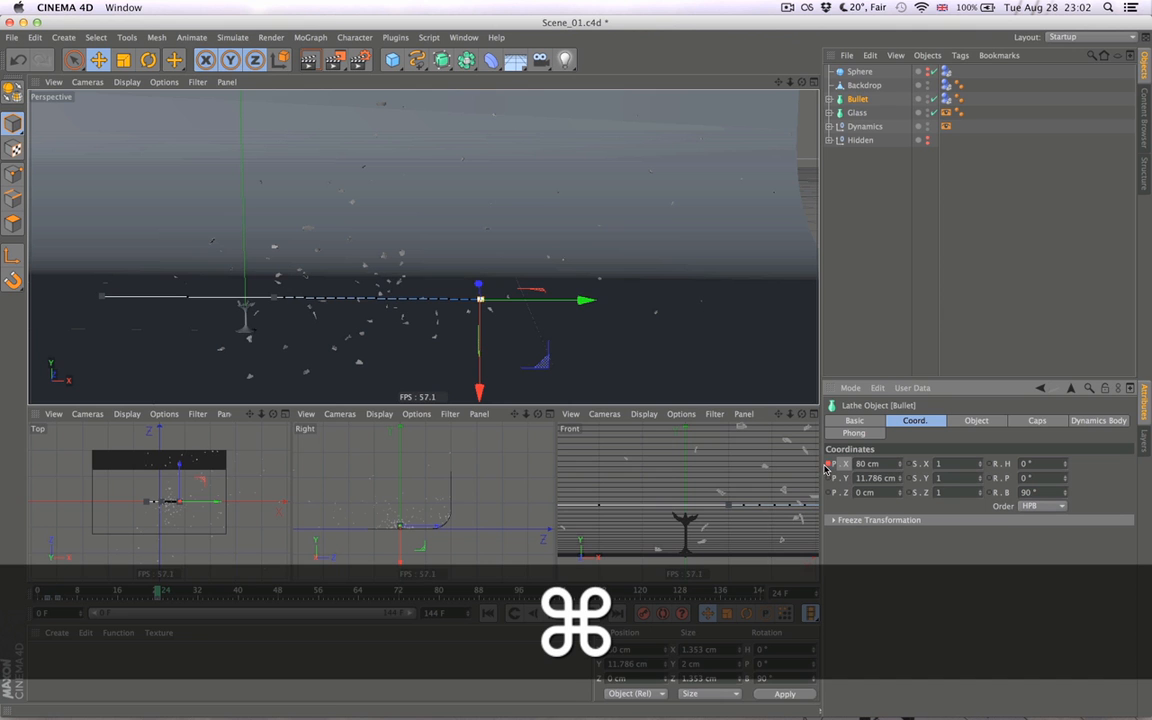
super+click(828, 464)
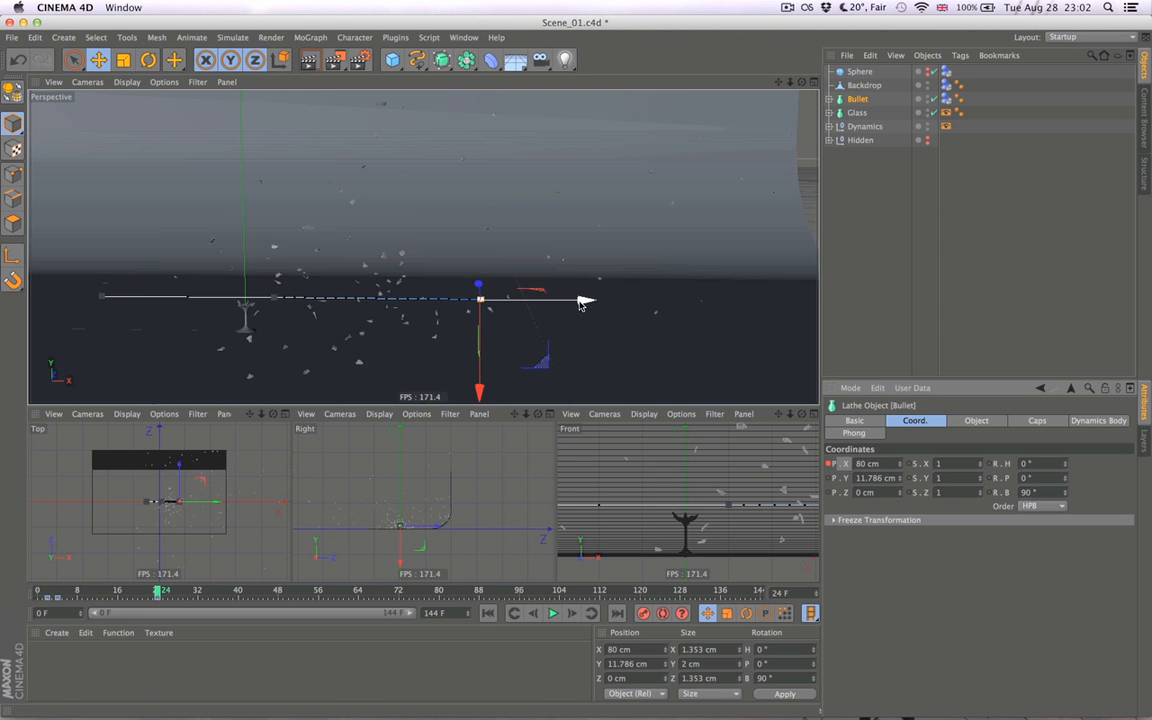
- At frame 144, set Bullet's X position to 200 cm, keyframe it and deselect the object
alt+middle_drag(558, 350, 447, 370)
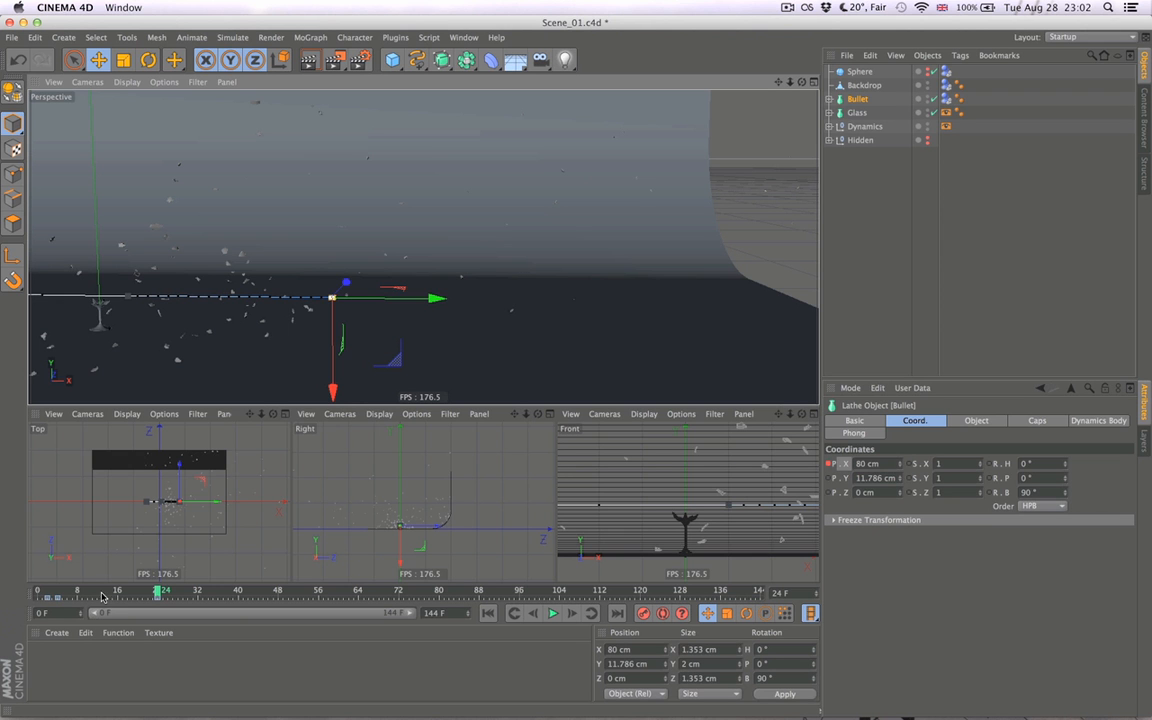
drag(157, 591, 779, 582)
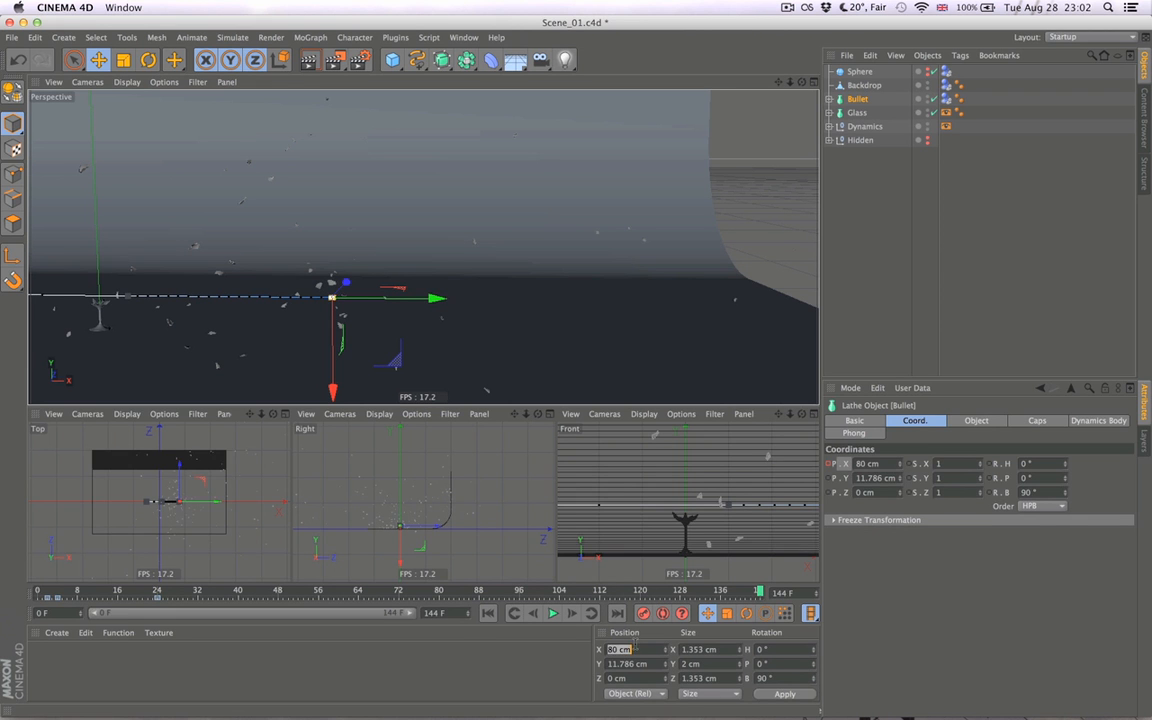
text(200)
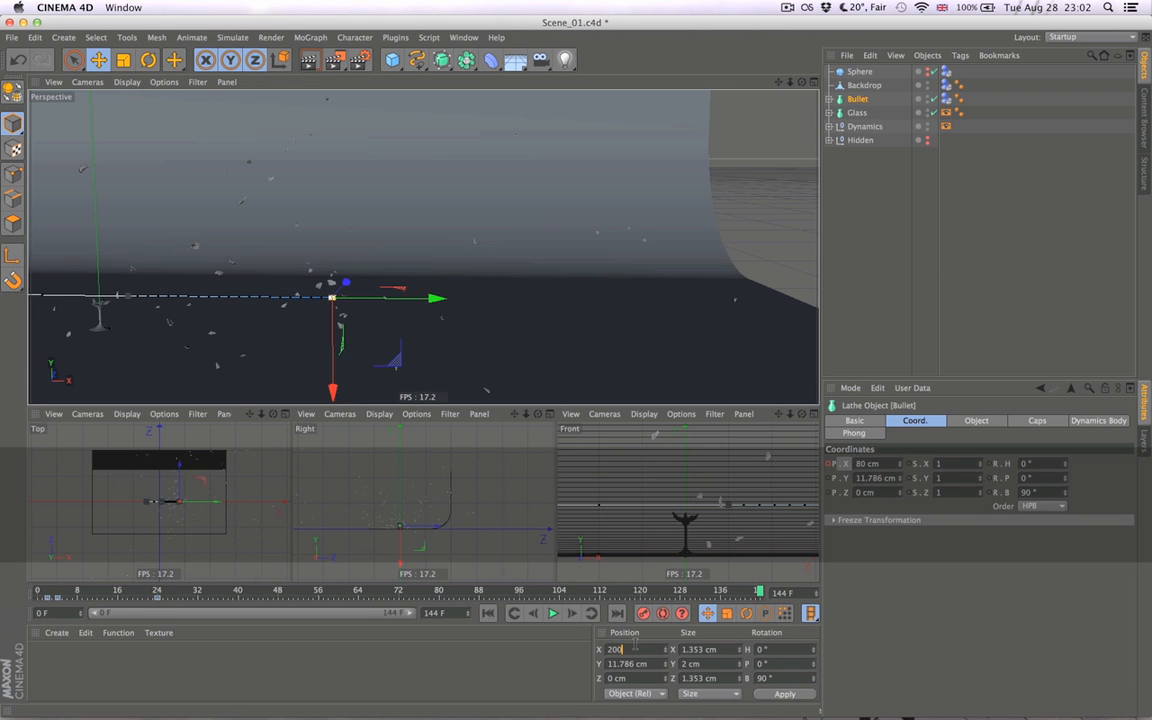
key(Return)
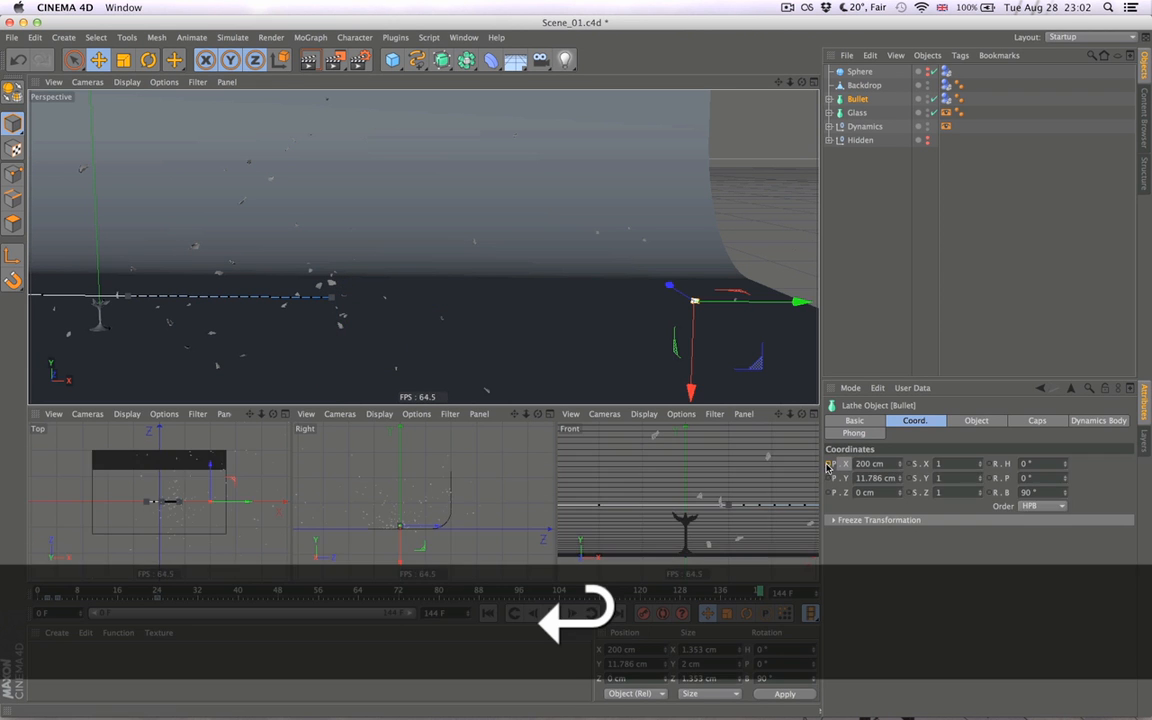
key(super+shift+a)
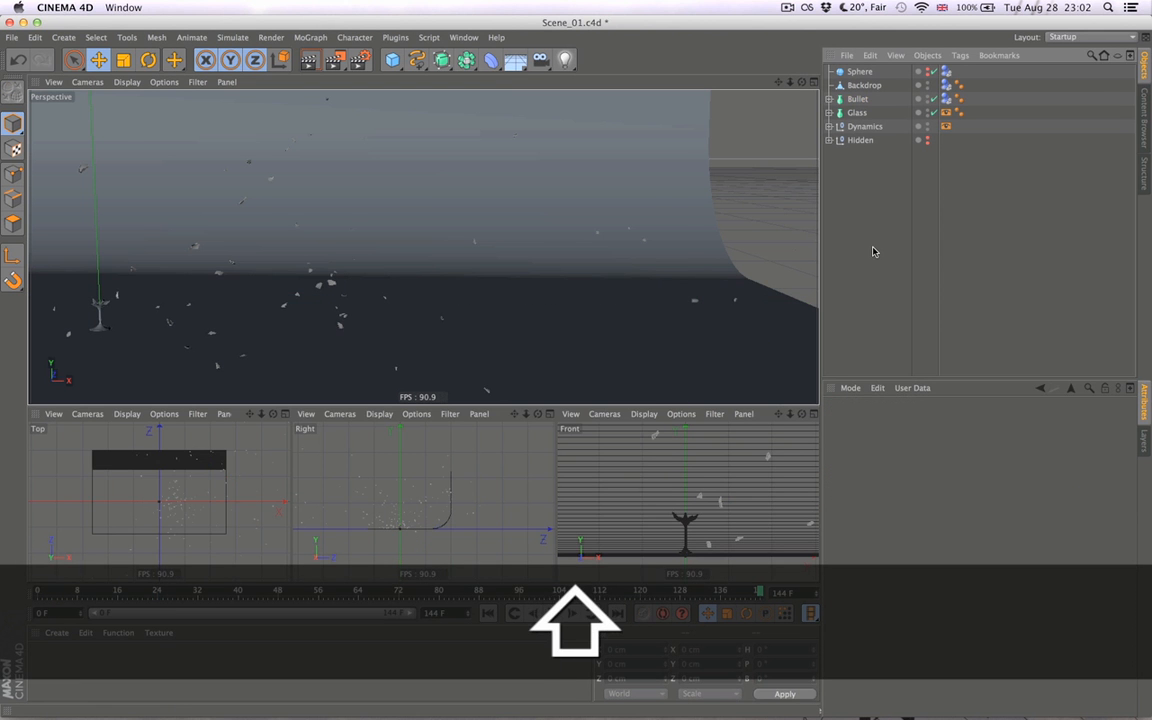
- Open the Timeline in F-Curve mode and show the curve of Bullet's Position . X track
key(shift+F3)
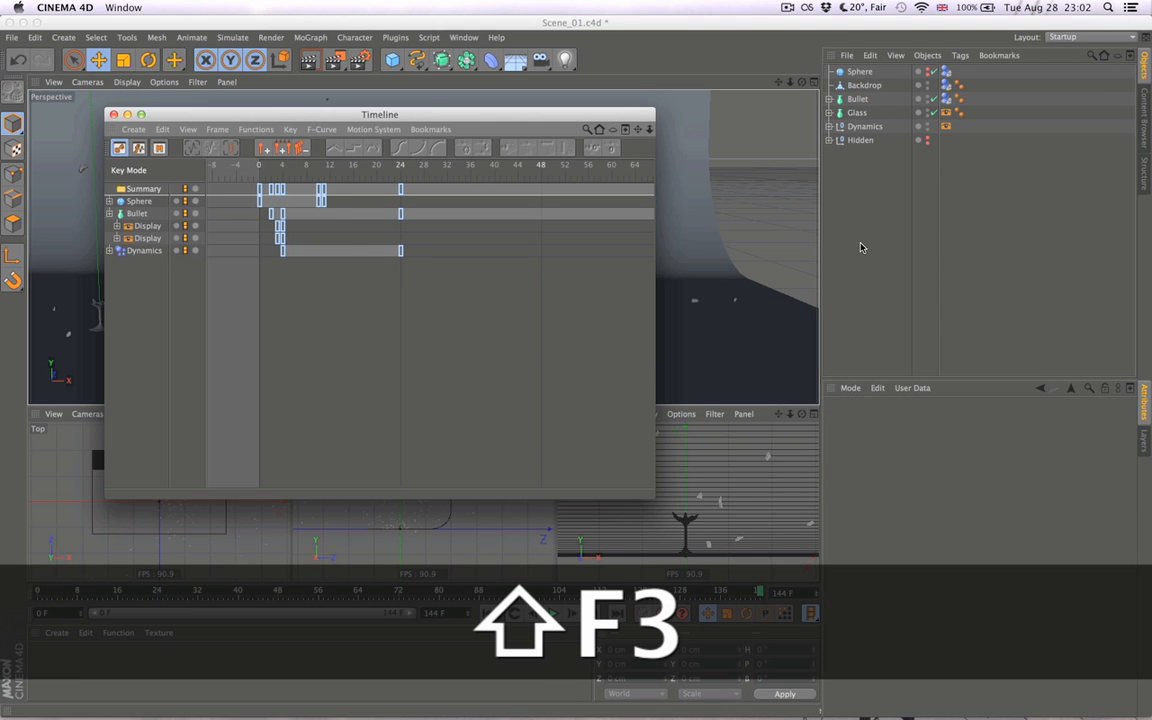
click(131, 216)
click(139, 148)
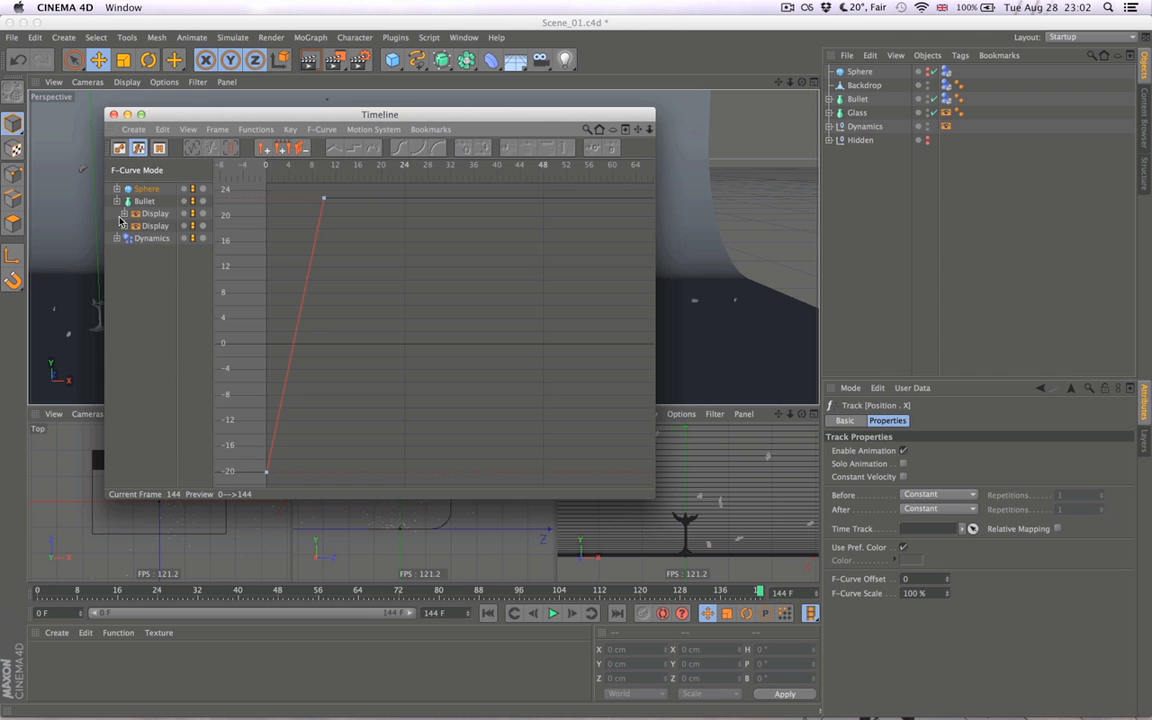
click(116, 202)
click(136, 214)
click(123, 214)
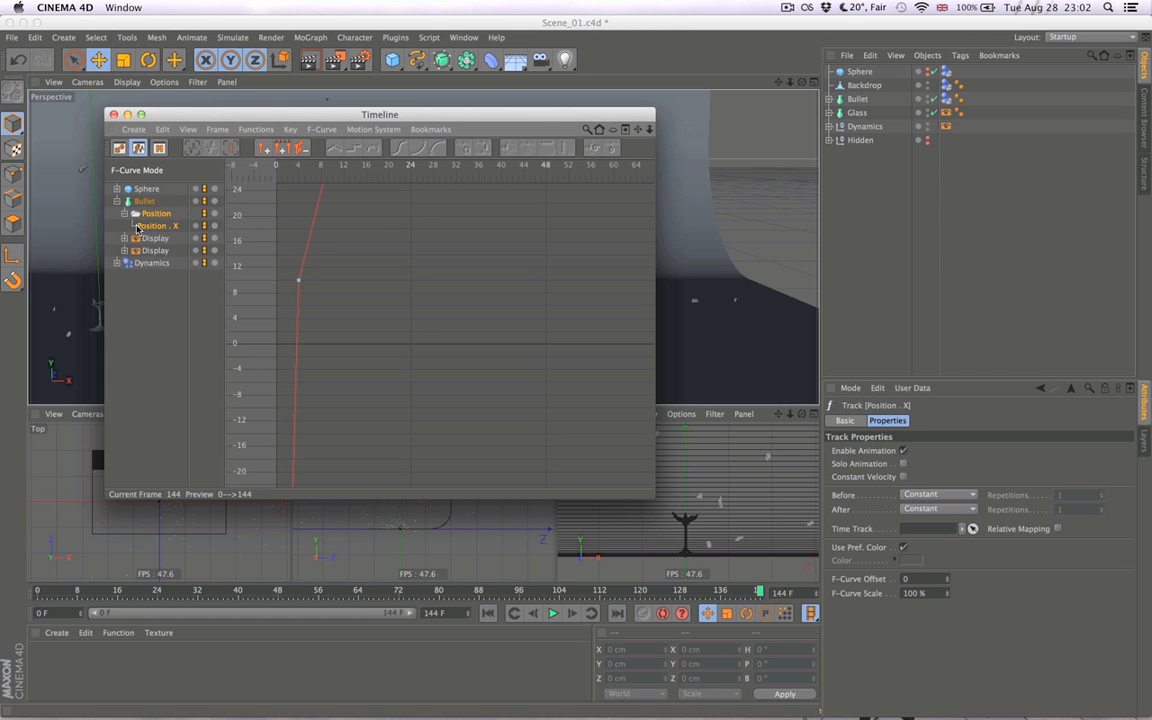
- Select the first three keys of Bullet's Position . X curve and change their interpolation to Spline
alt+right_drag(354, 265, 349, 259)
alt+middle_drag(567, 224, 430, 268)
alt+right_drag(560, 229, 538, 234)
drag(280, 259, 368, 388)
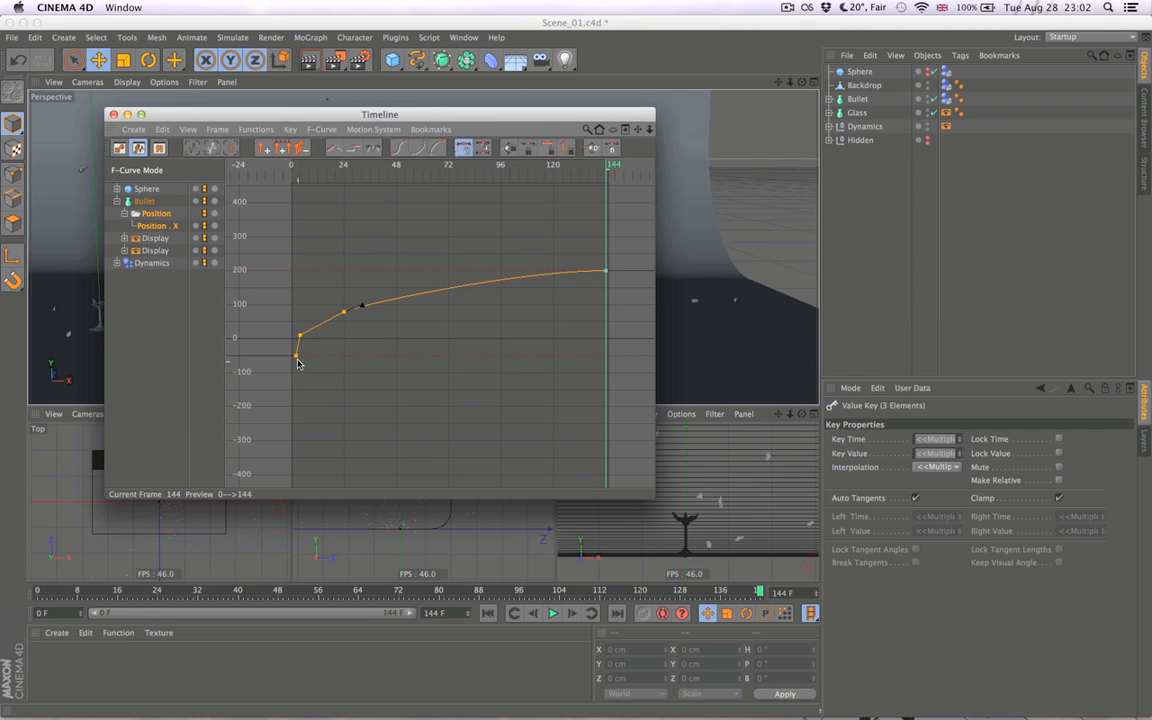
right_click(339, 318)
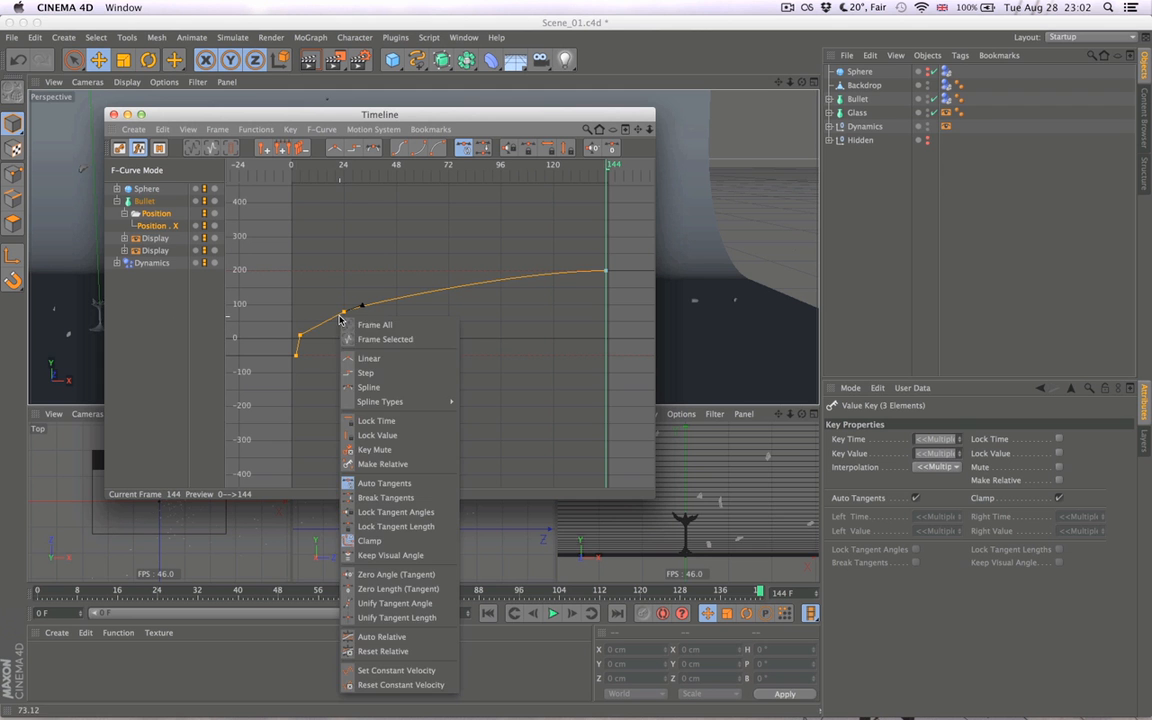
click(349, 389)
- Adjust the frame 4 key's tangent to about -0.96 F and -29.65 cm, making the curve straight from frame 2 to impact
alt+right_drag(301, 362, 230, 400)
alt+middle_drag(230, 400, 242, 392)
alt+middle_drag(299, 427, 438, 343)
alt+right_drag(434, 283, 441, 205)
alt+middle_drag(434, 283, 349, 611)
alt+right_drag(373, 364, 419, 484)
alt+middle_drag(293, 369, 428, 364)
alt+right_drag(427, 351, 569, 401)
alt+middle_drag(399, 353, 579, 378)
alt+right_drag(449, 355, 508, 361)
drag(361, 379, 375, 370)
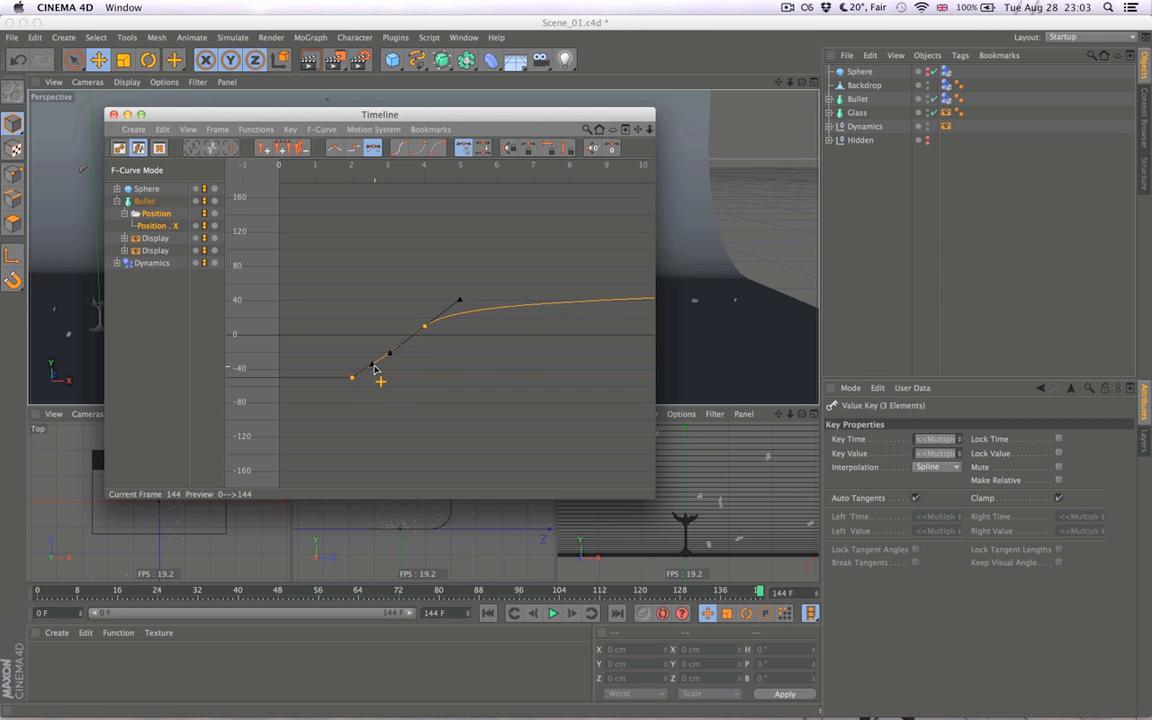
click(413, 370)
click(424, 327)
drag(392, 352, 389, 352)
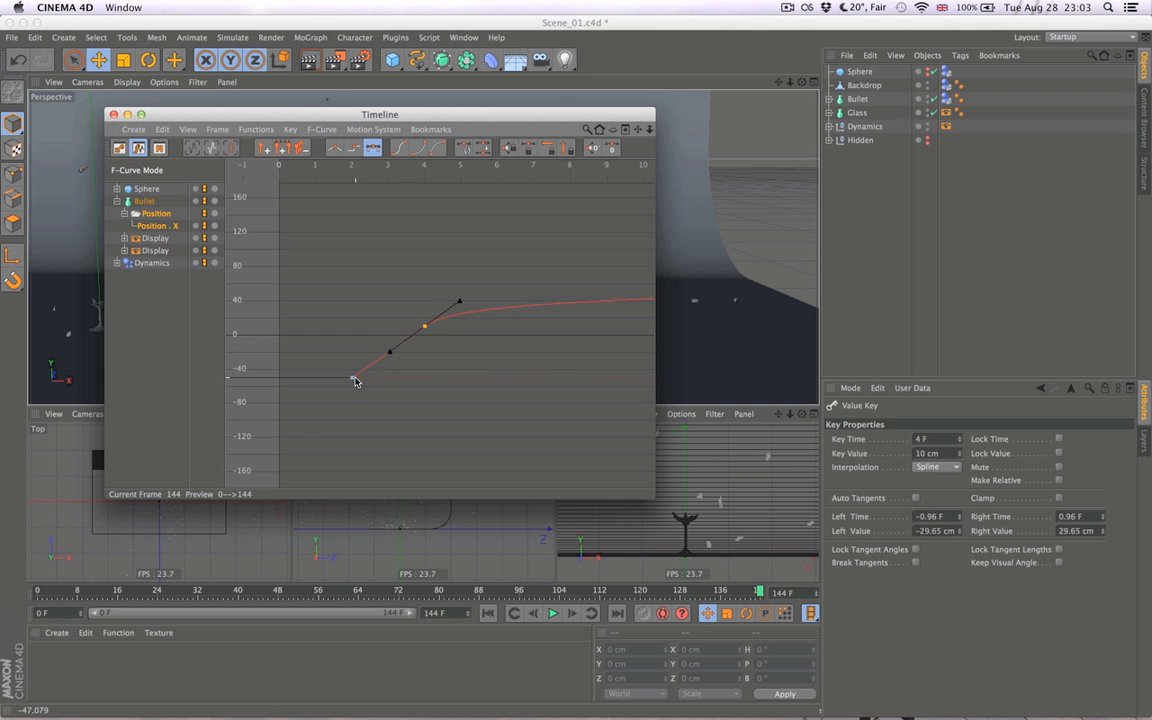
click(362, 379)
- Maximize the Timeline and angle the frame 144 key's incoming tangent down to about frame 61 and 118 cm
alt+middle_drag(467, 362, 257, 426)
alt+right_drag(480, 352, 665, 368)
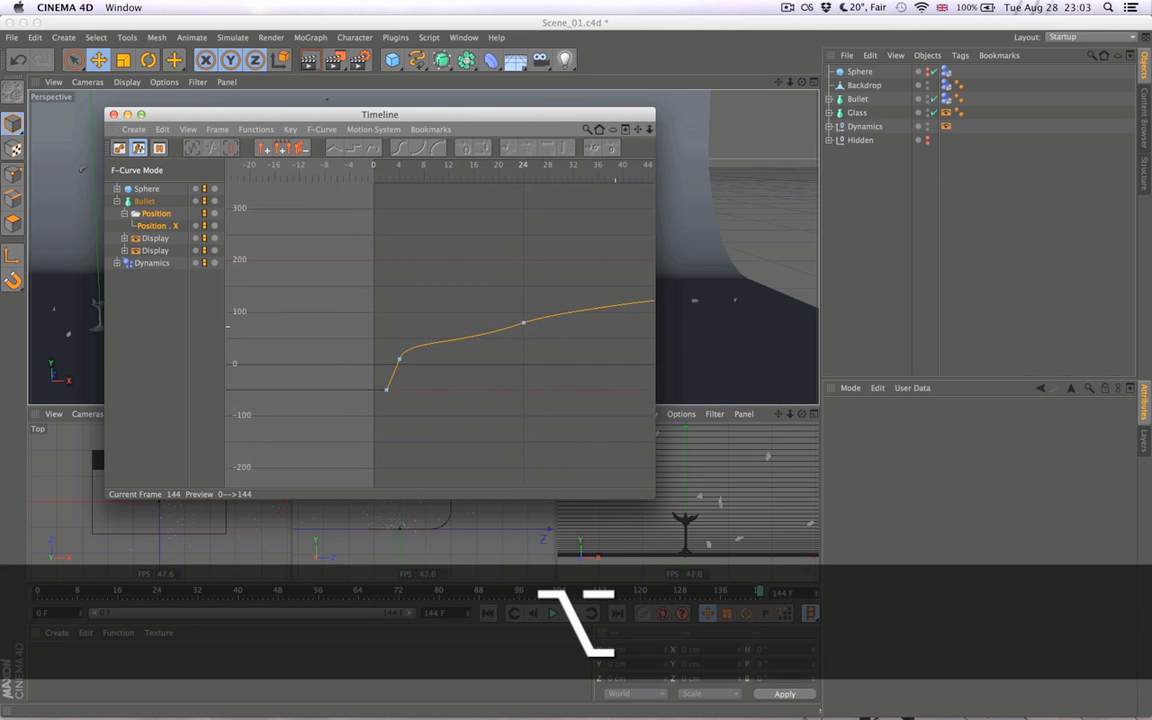
alt+middle_drag(633, 322, 10, 427)
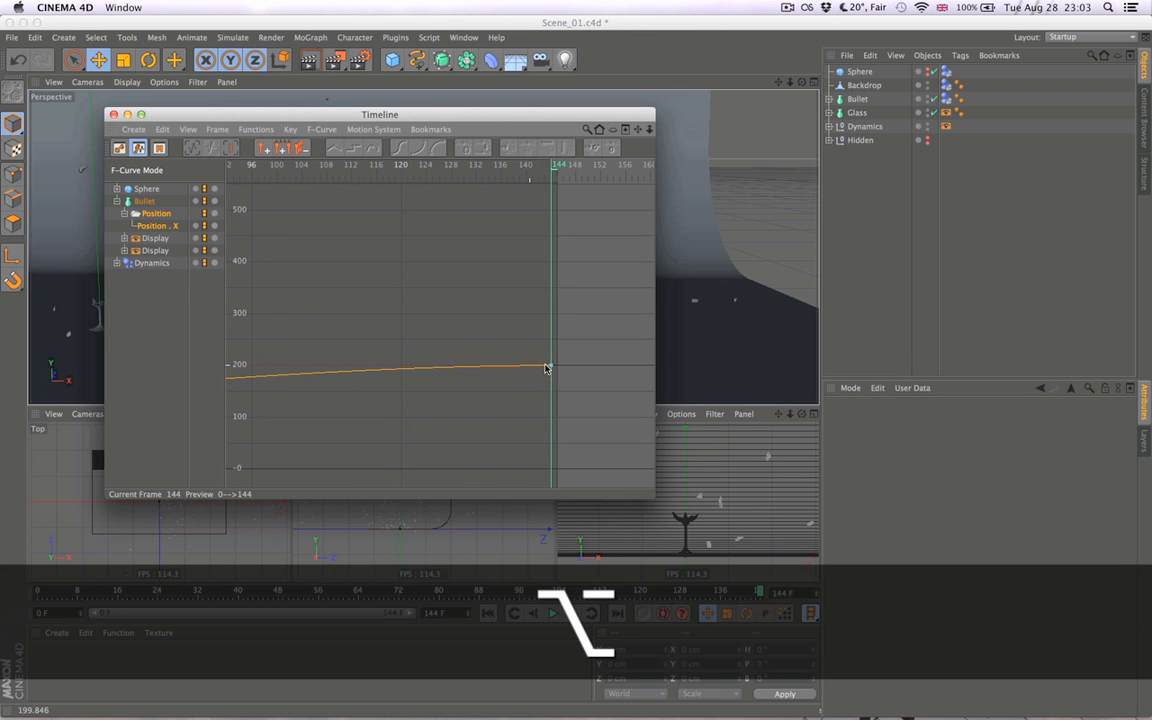
alt+middle_drag(550, 370, 686, 363)
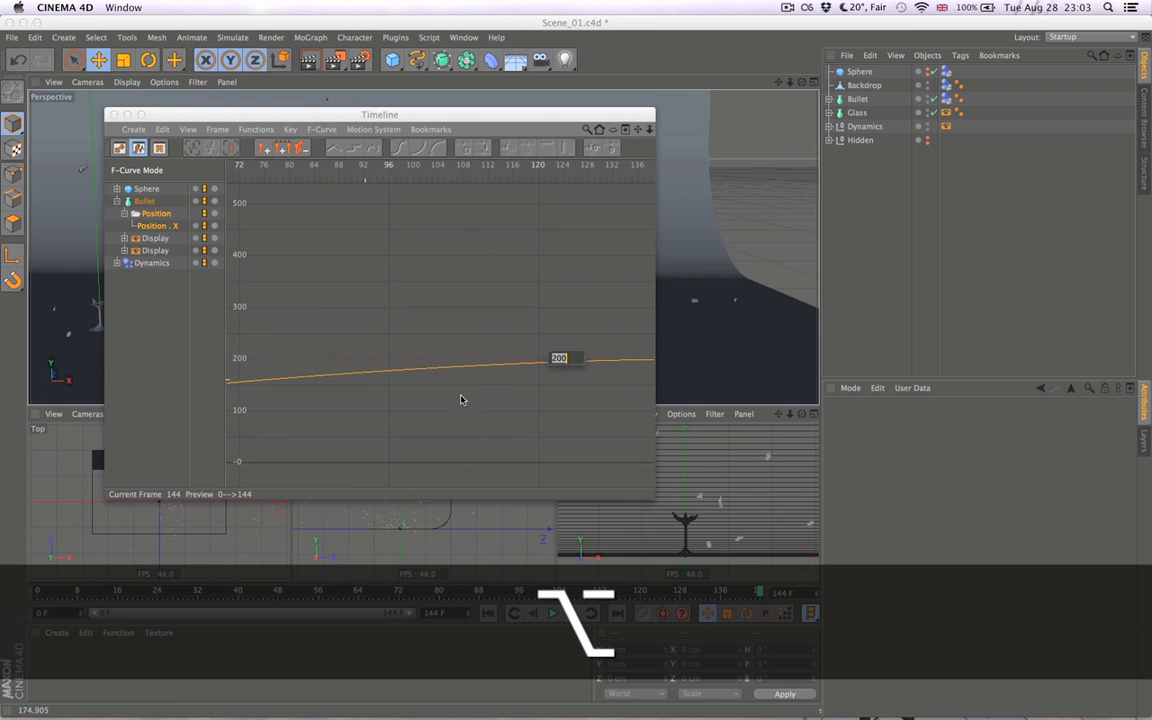
alt+click(576, 370)
alt+middle_drag(576, 370, 411, 360)
click(523, 349)
alt+right_drag(485, 373, 400, 373)
alt+right_drag(485, 373, 458, 372)
alt+middle_drag(458, 372, 562, 361)
alt+right_drag(449, 358, 505, 392)
alt+middle_drag(442, 348, 354, 358)
alt+right_drag(445, 348, 464, 265)
alt+middle_drag(555, 416, 551, 353)
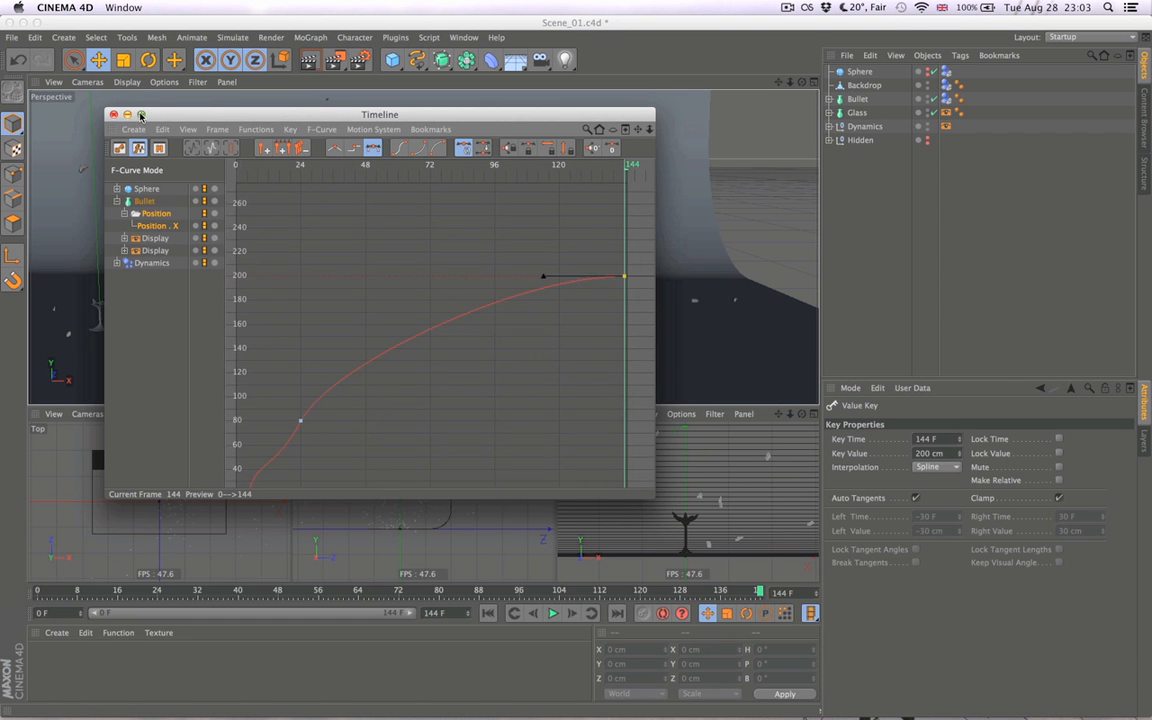
click(141, 114)
drag(884, 306, 539, 507)
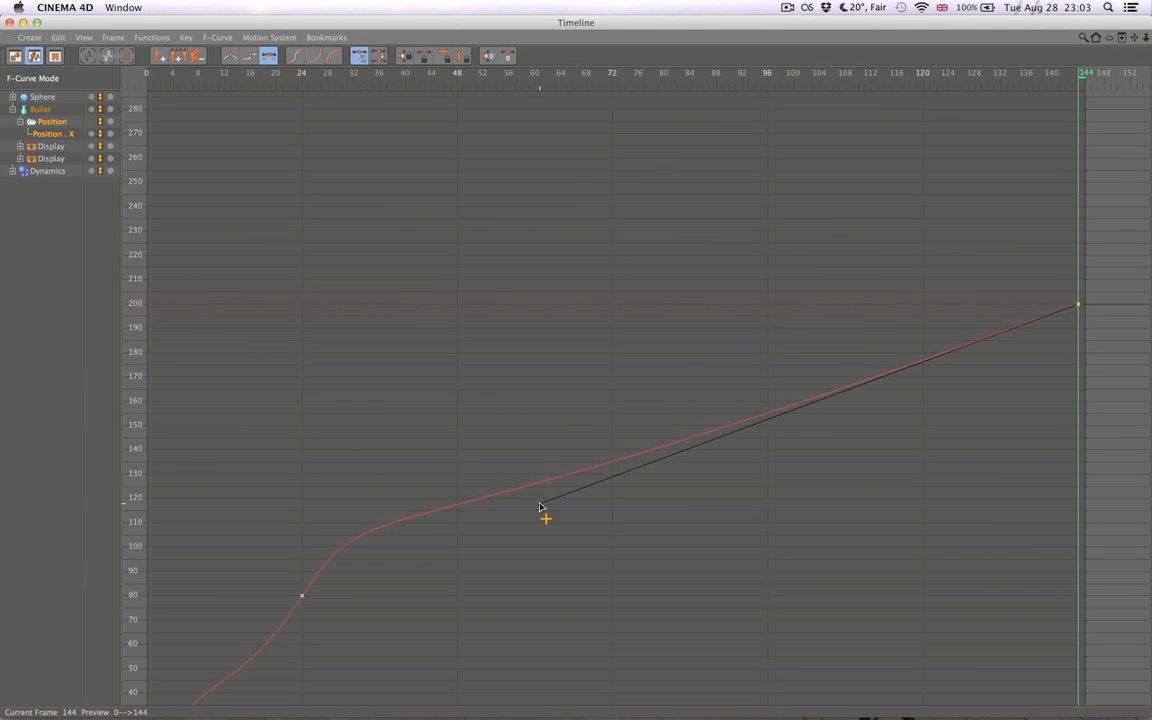
- Align the frame 24 key's outgoing tangent toward about frame 38 and 95 cm for a straight run to frame 144, and close the Timeline
click(301, 597)
drag(360, 516, 390, 558)
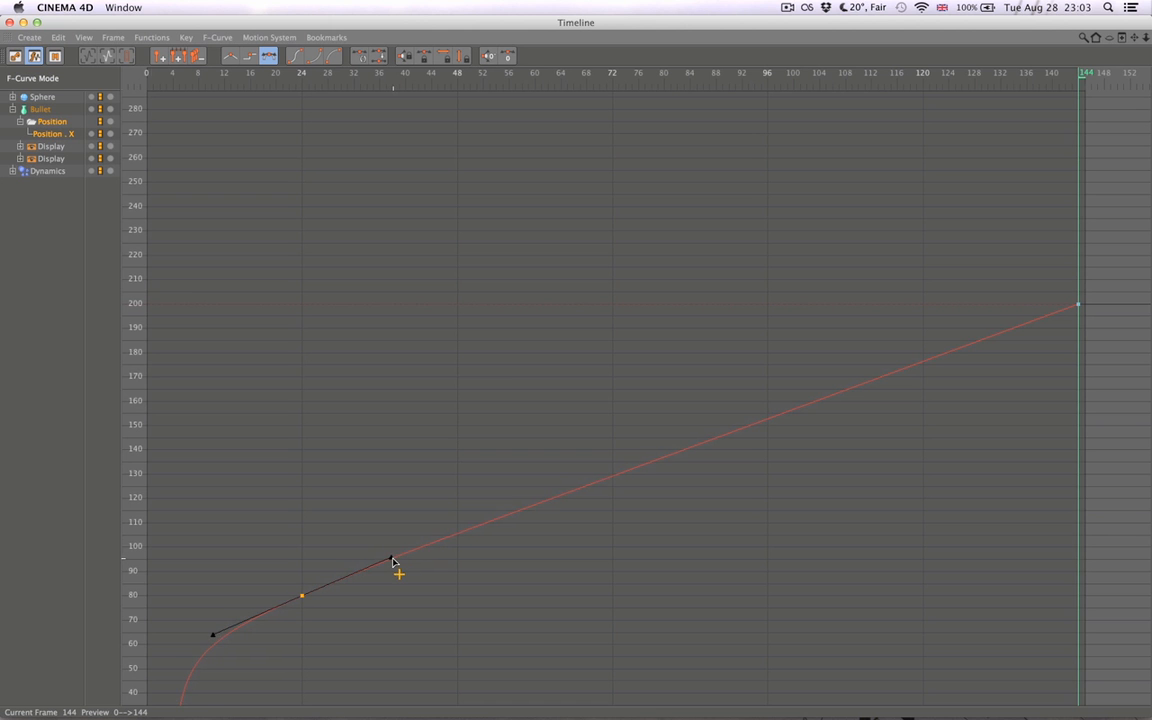
click(1077, 313)
alt+middle_drag(635, 527, 1083, 194)
alt+middle_drag(608, 481, 535, 481)
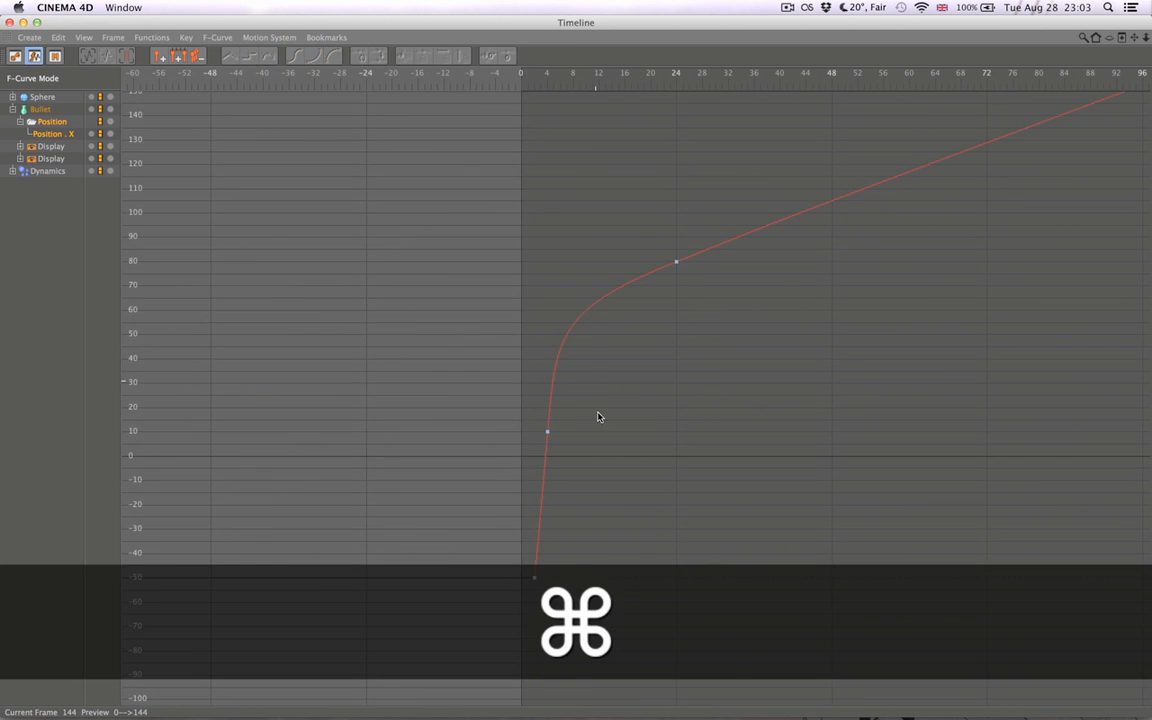
key(super+w)
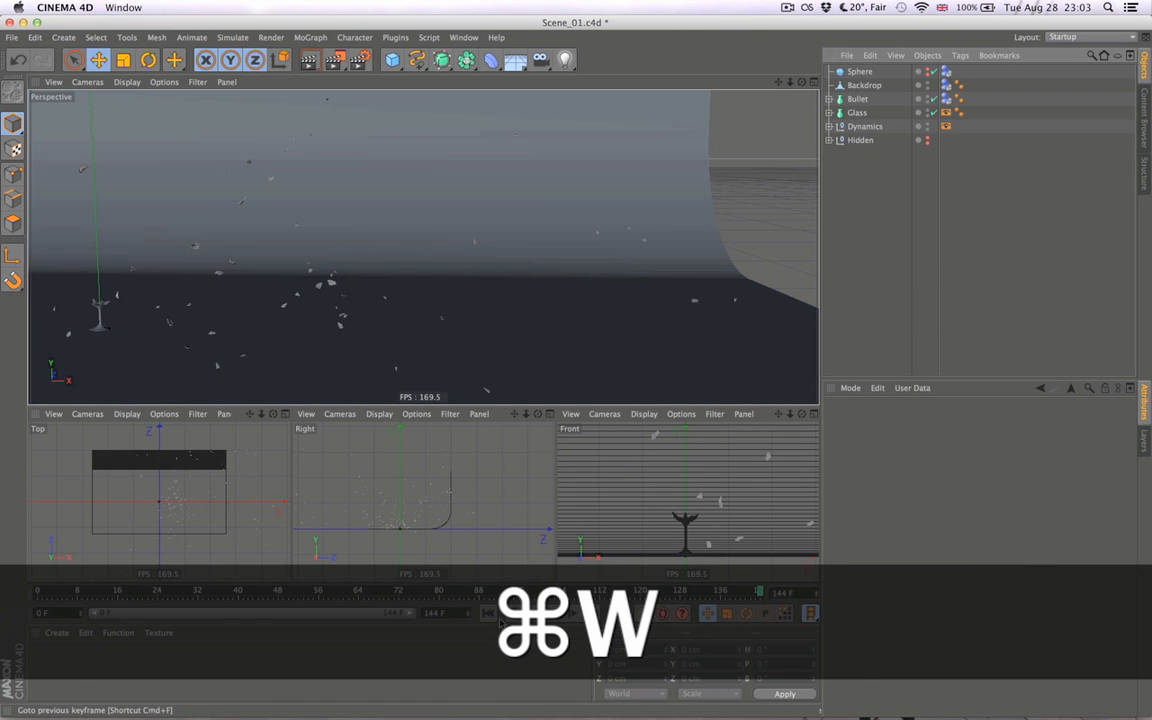
- Play the shatter animation from frame 0 and return it to the start with the glass centred more in the perspective view
click(488, 614)
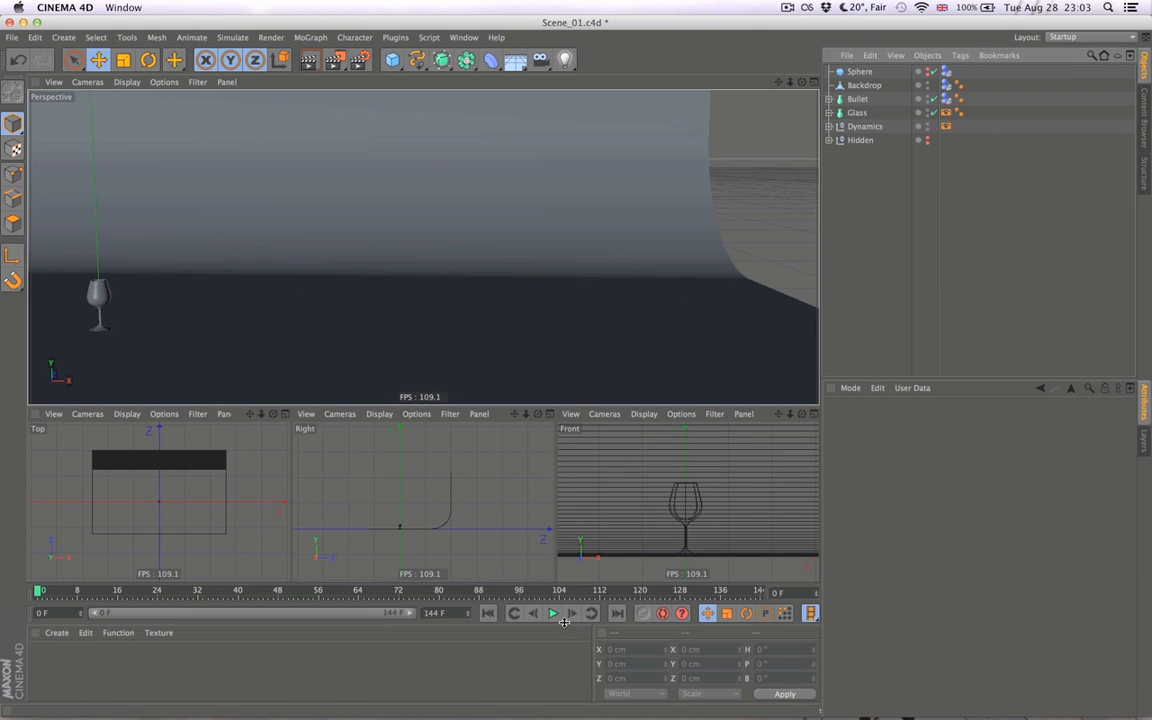
click(554, 614)
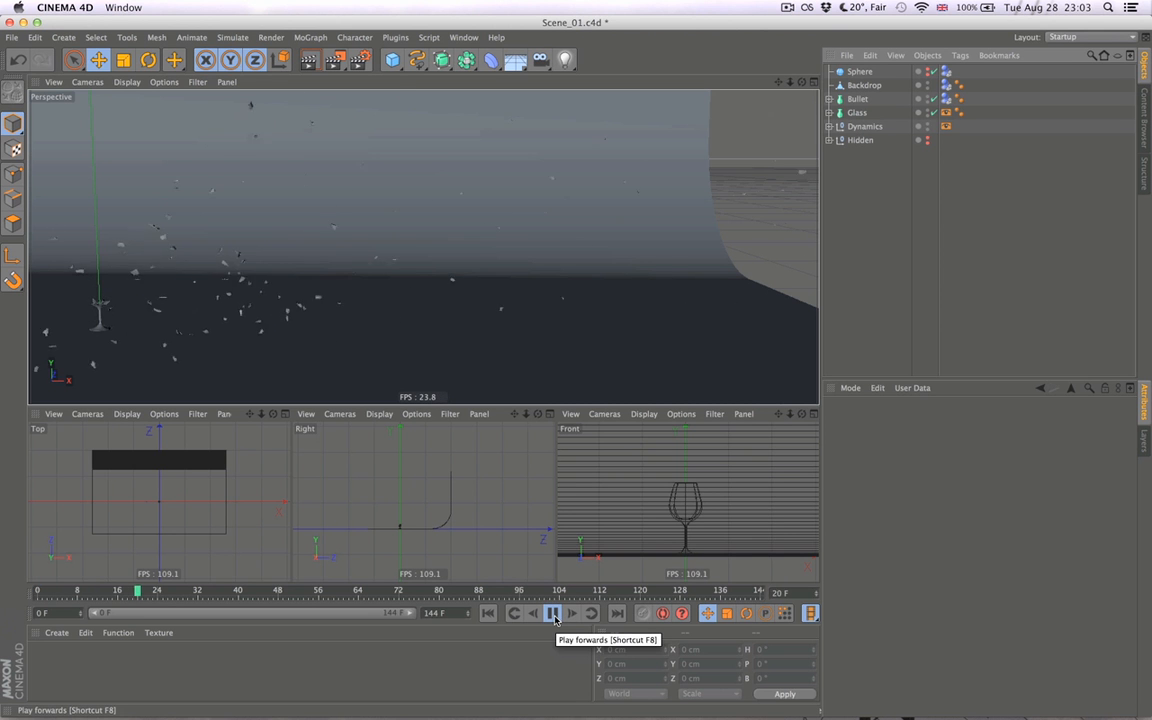
alt+middle_drag(248, 297, 417, 311)
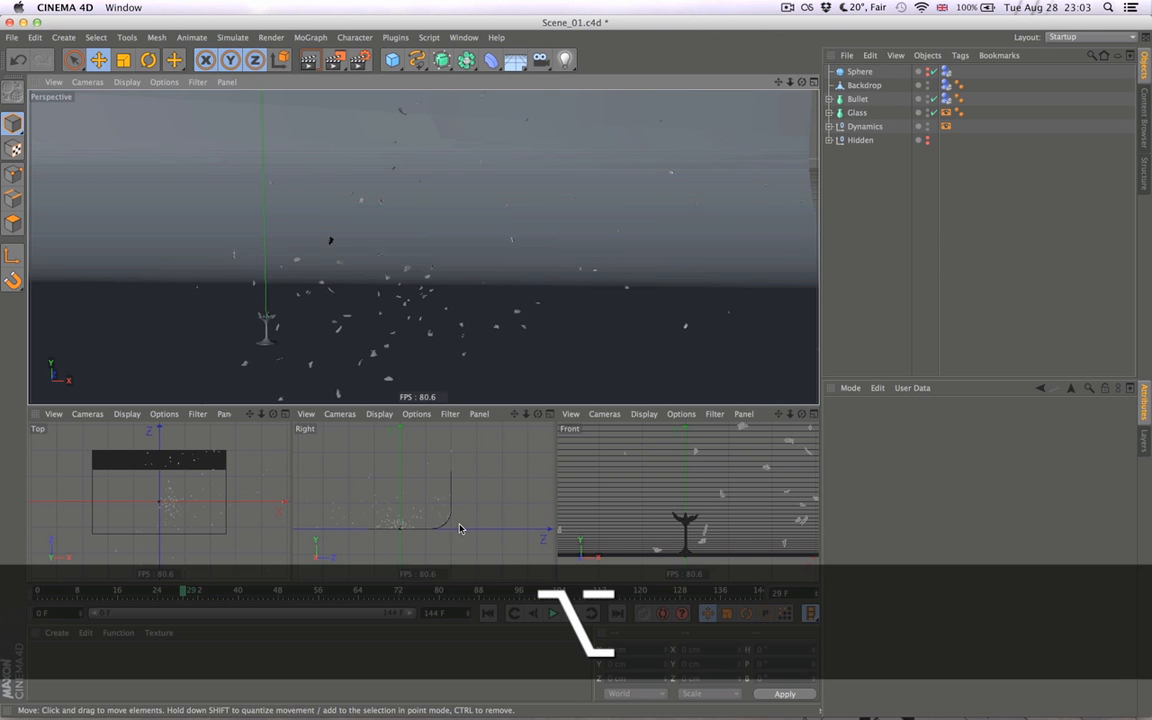
click(488, 614)
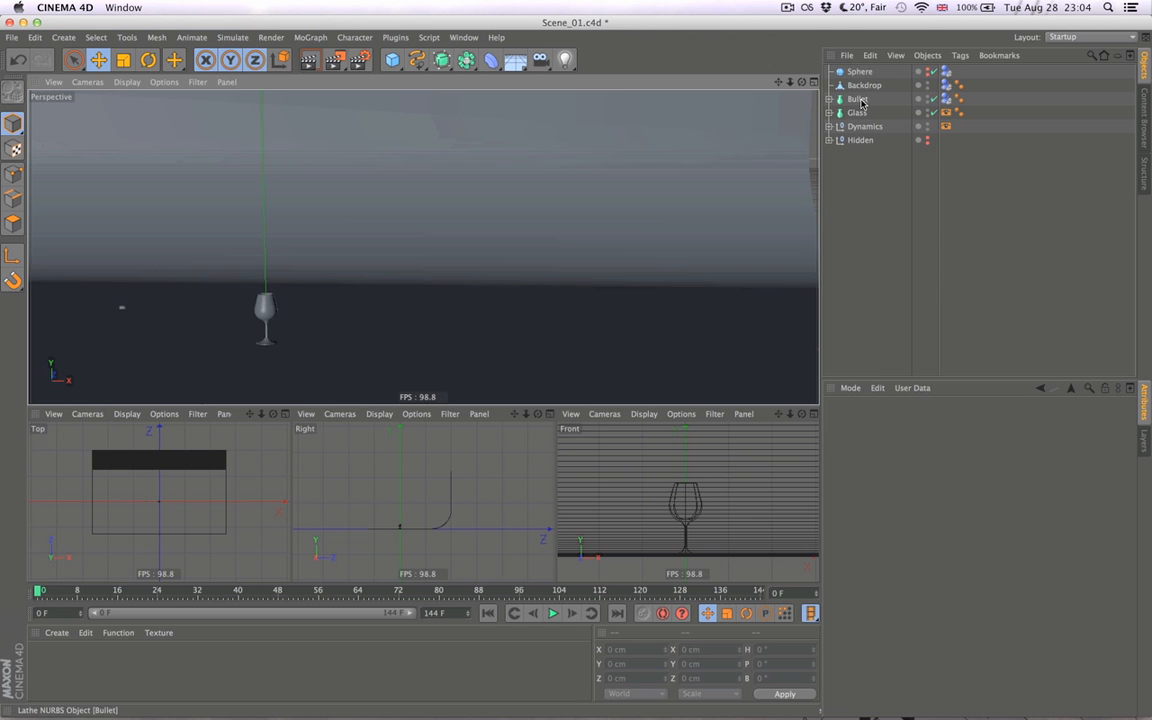
- Select Bullet and replay the impact repeatedly from the start to check its speed against the flying shards
click(858, 99)
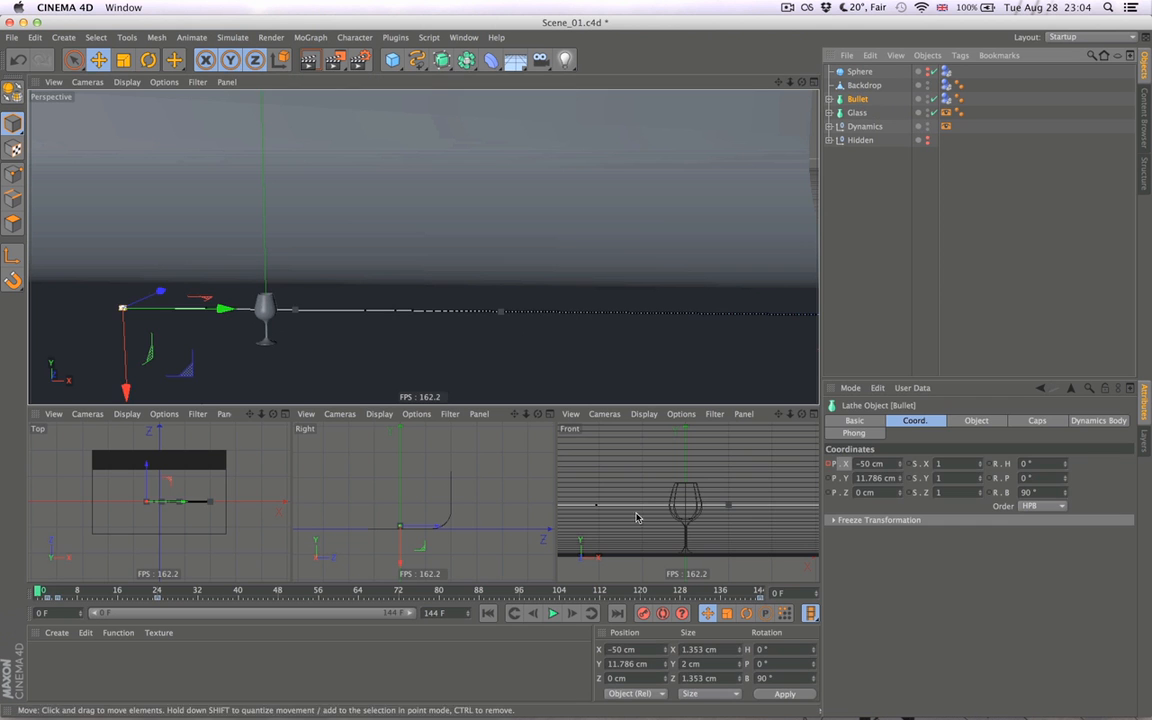
click(553, 614)
click(488, 614)
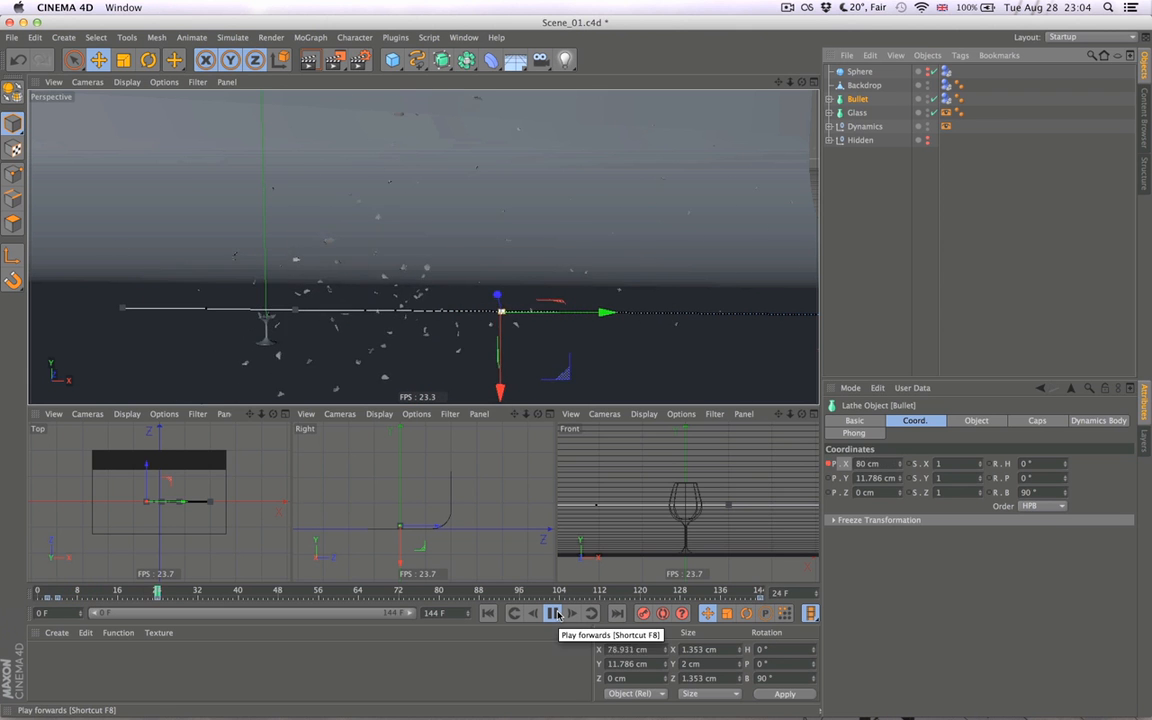
click(485, 614)
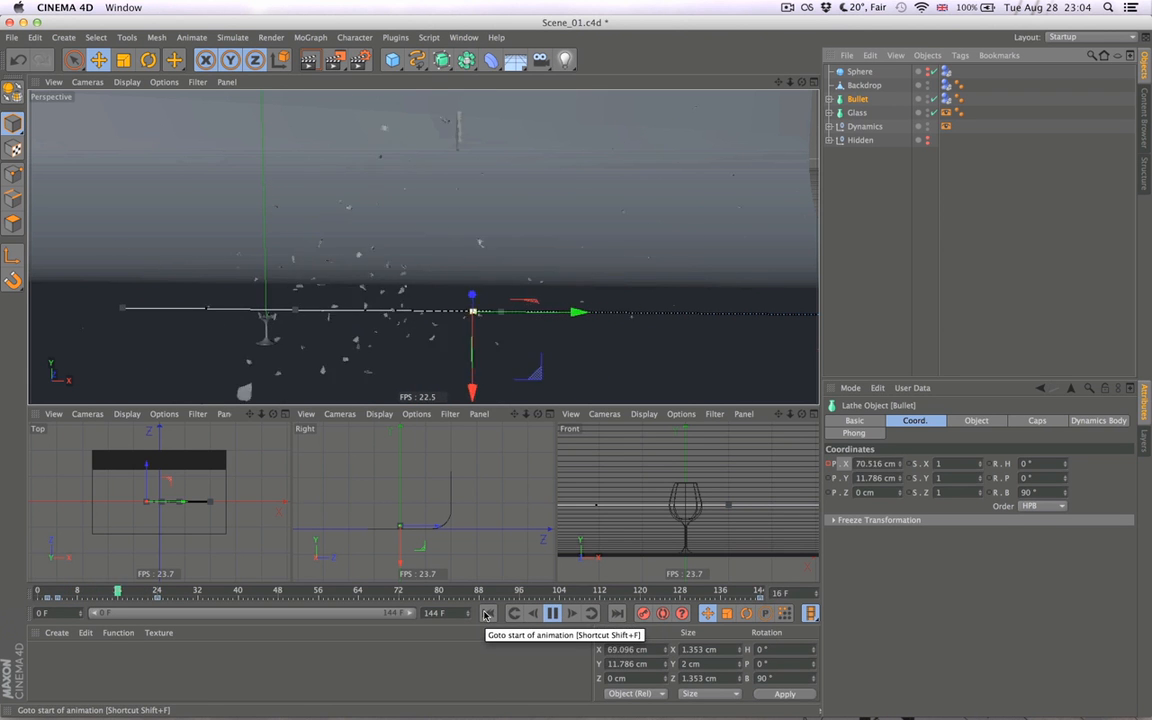
click(488, 614)
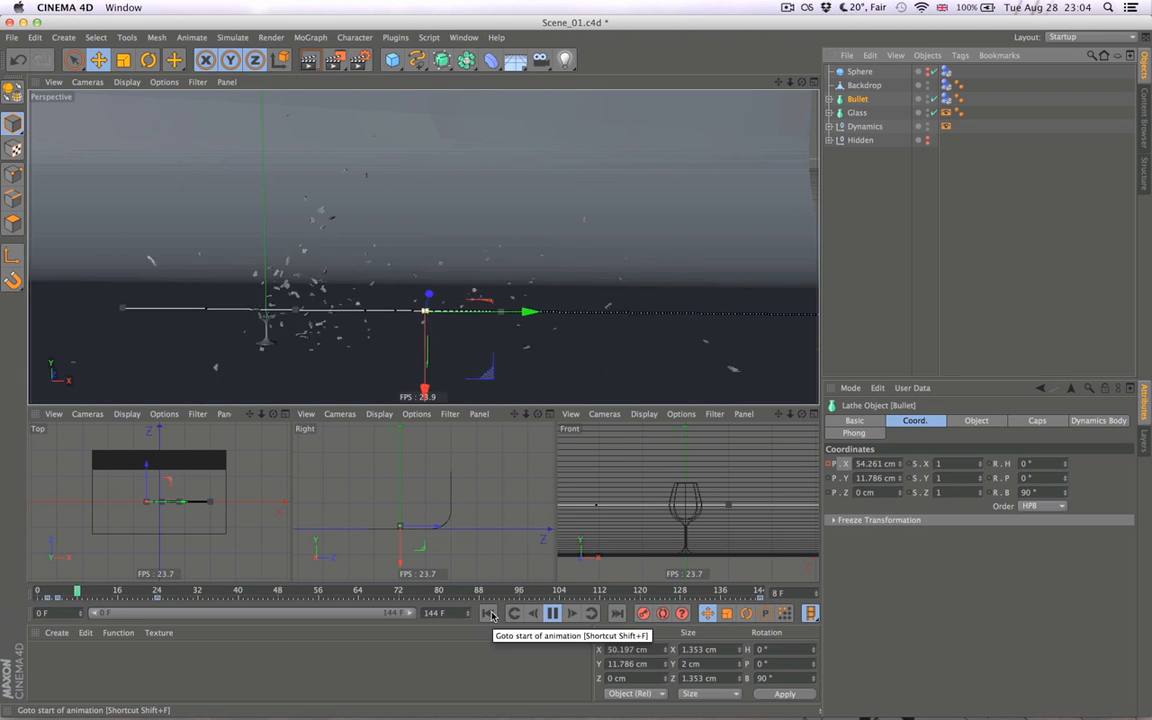
click(488, 614)
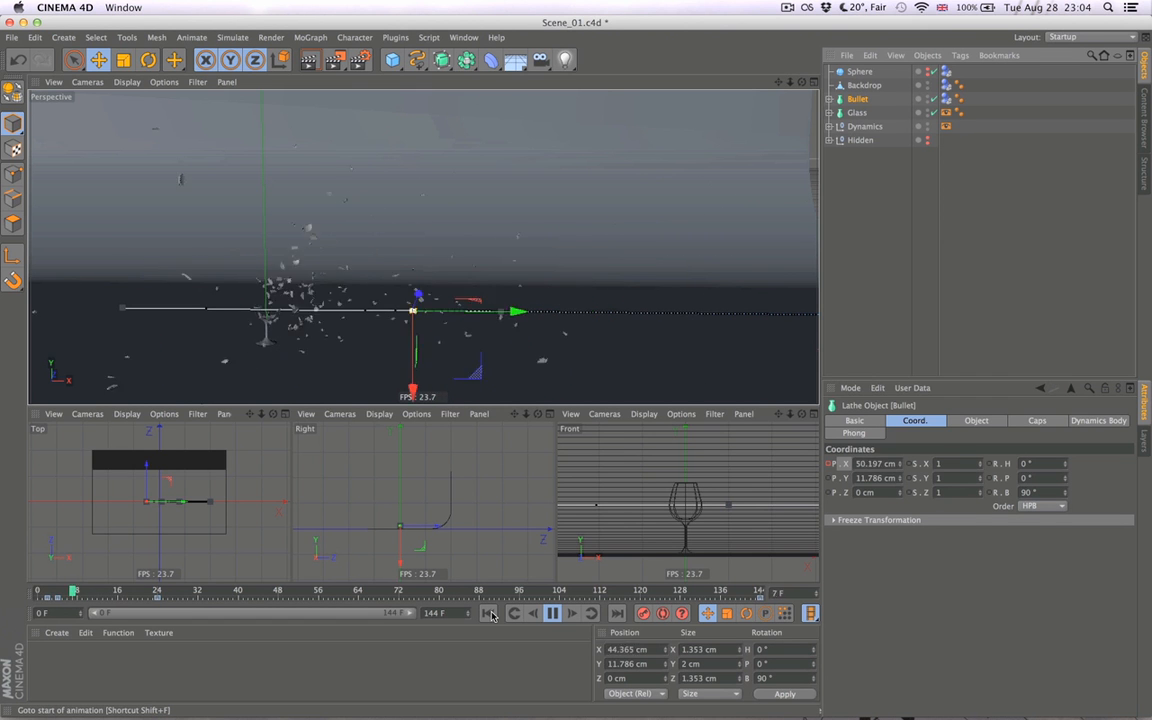
click(490, 614)
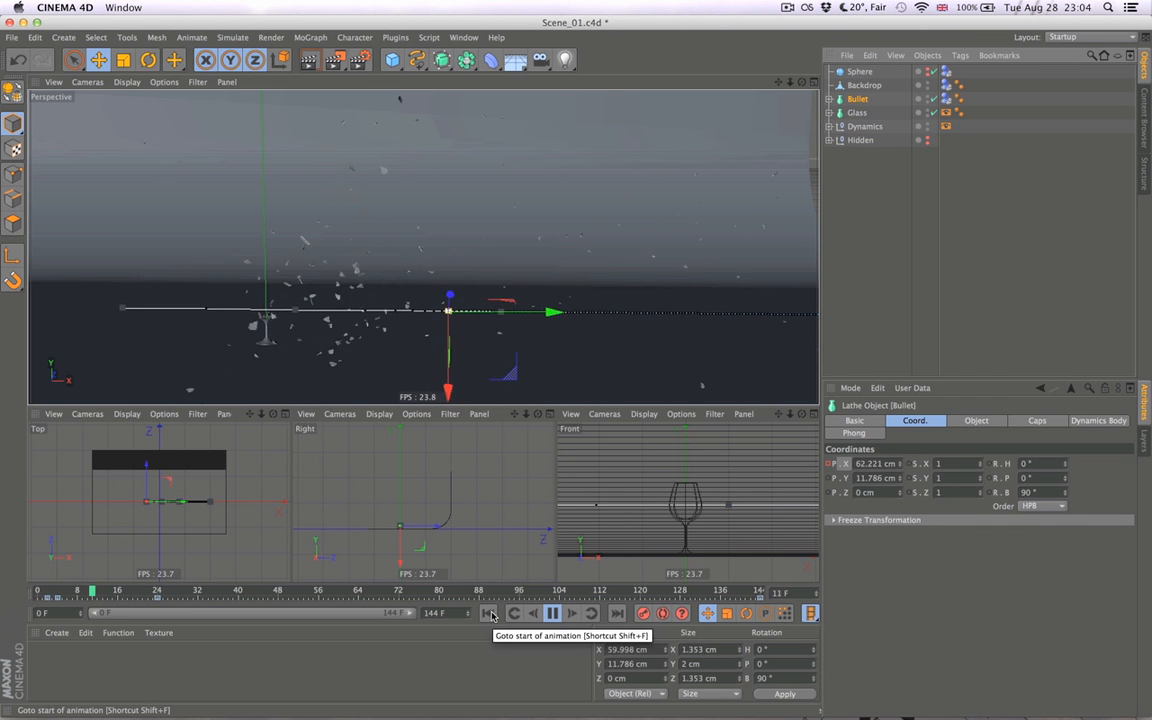
- Adjust the frame 4 key's tangents on the bullet's Position X curve to 0.96 F and 22.038 cm, and replay the animation
click(559, 614)
click(489, 614)
key(shift+F3)
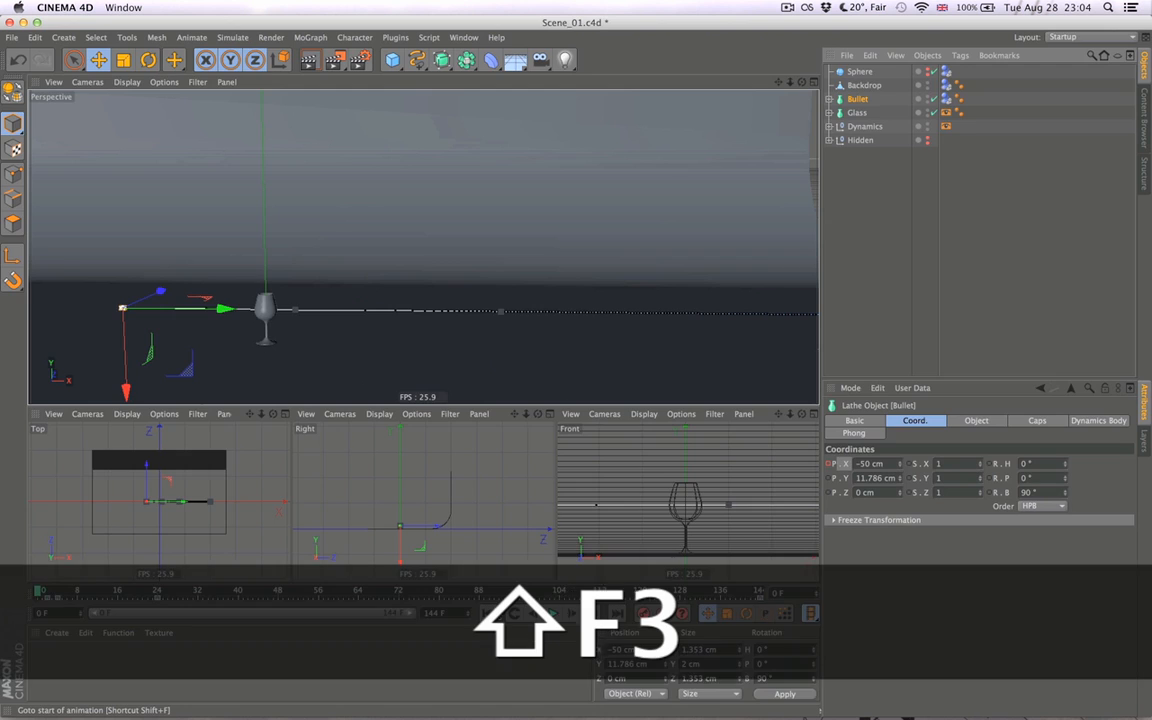
click(548, 432)
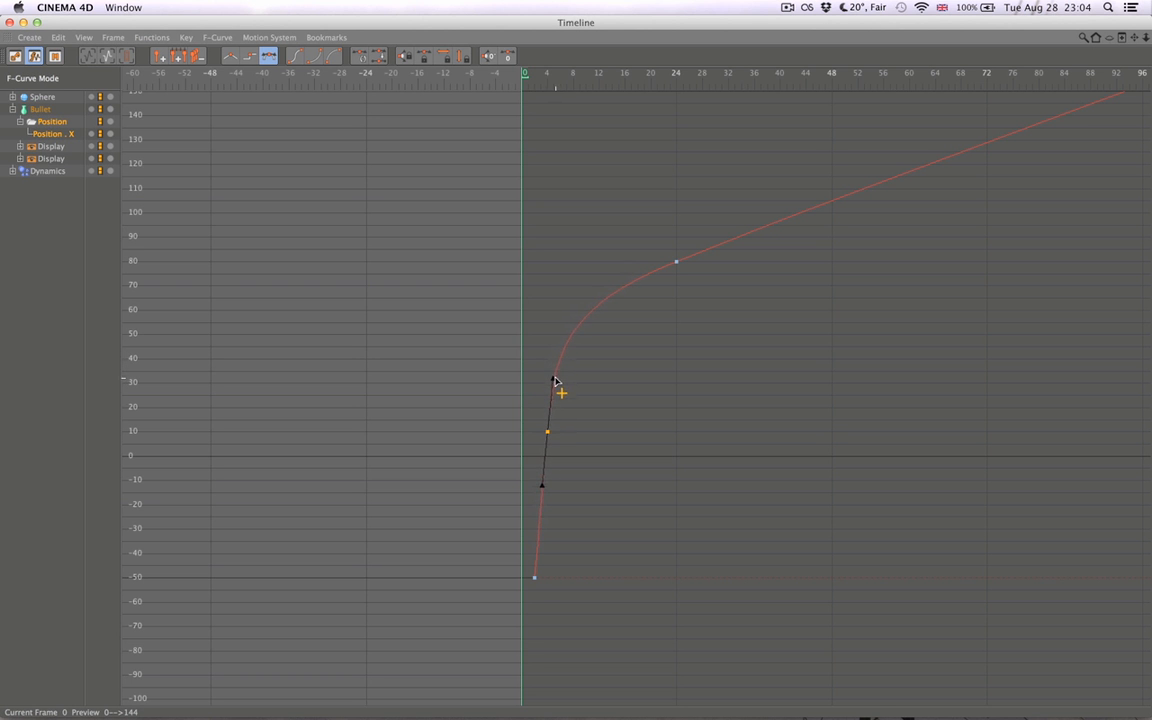
key(super+w)
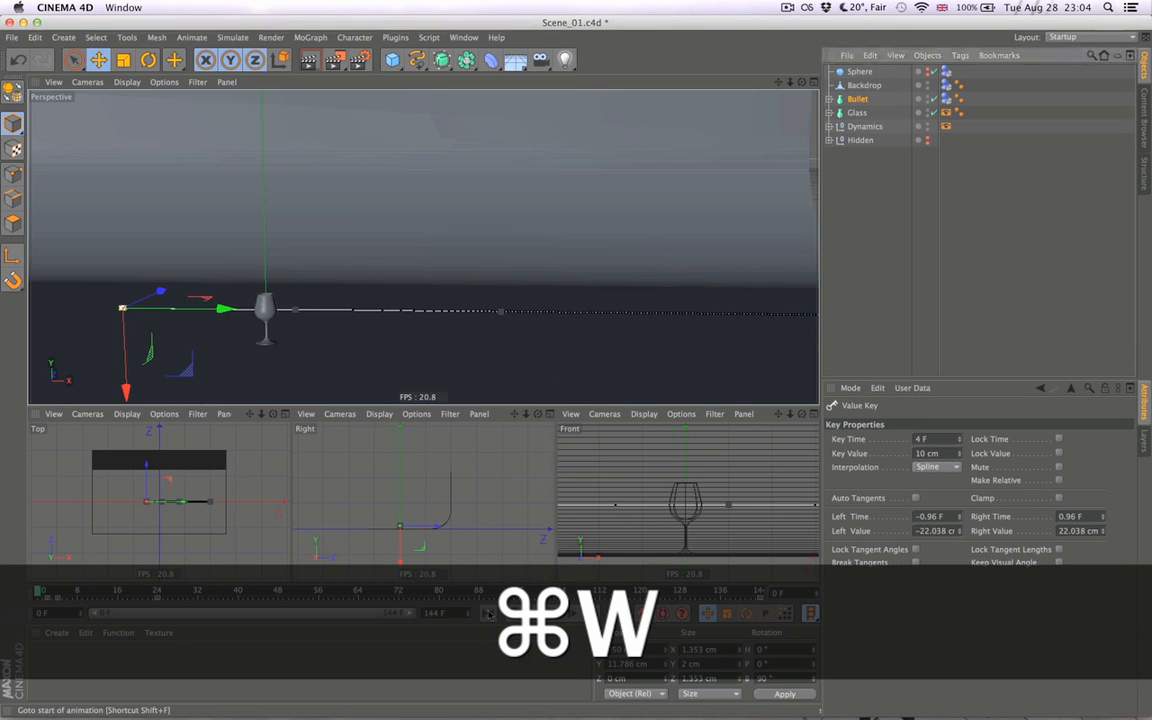
click(552, 613)
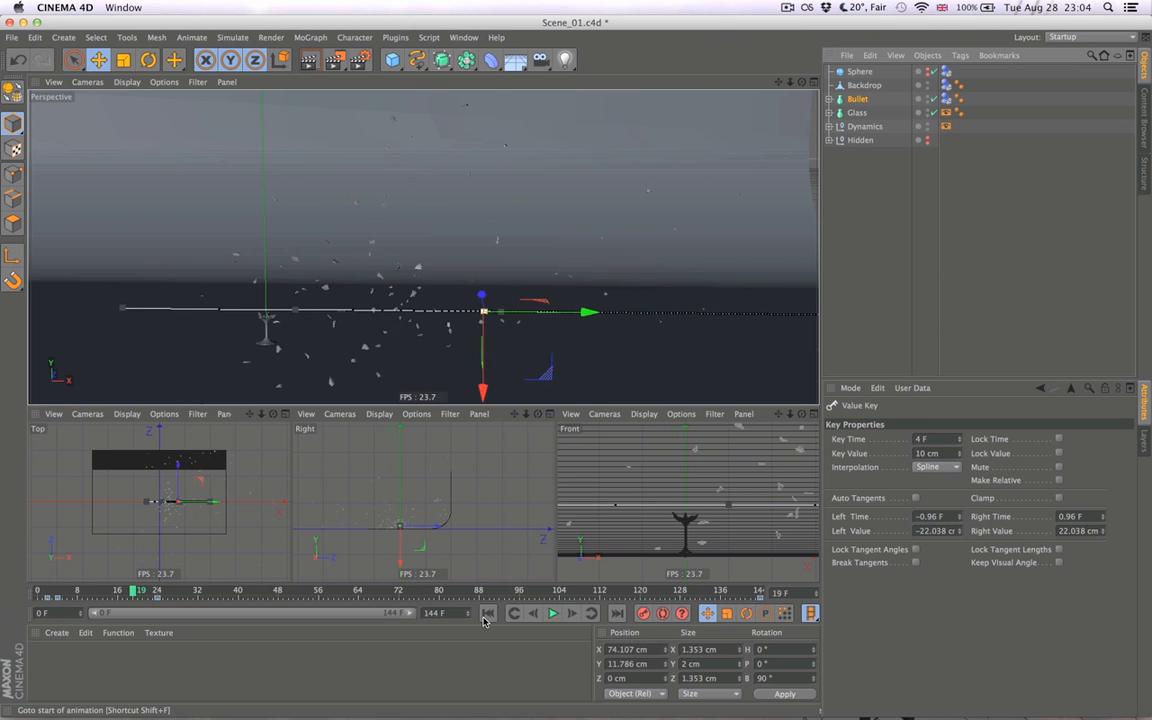
- Shorten the frame 24 key's tangents on the bullet's Position X curve to 8.5 F and 9.658 cm, and close the Timeline
key(shift+F3)
ctrl+click(677, 265)
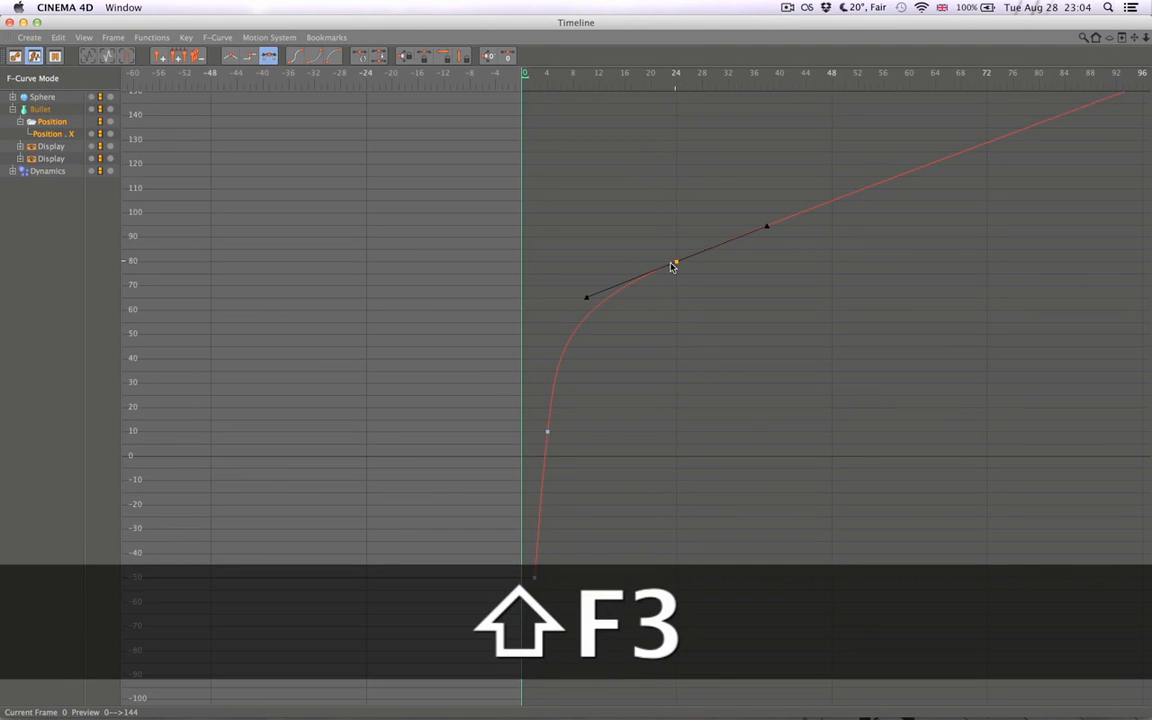
drag(588, 295, 612, 295)
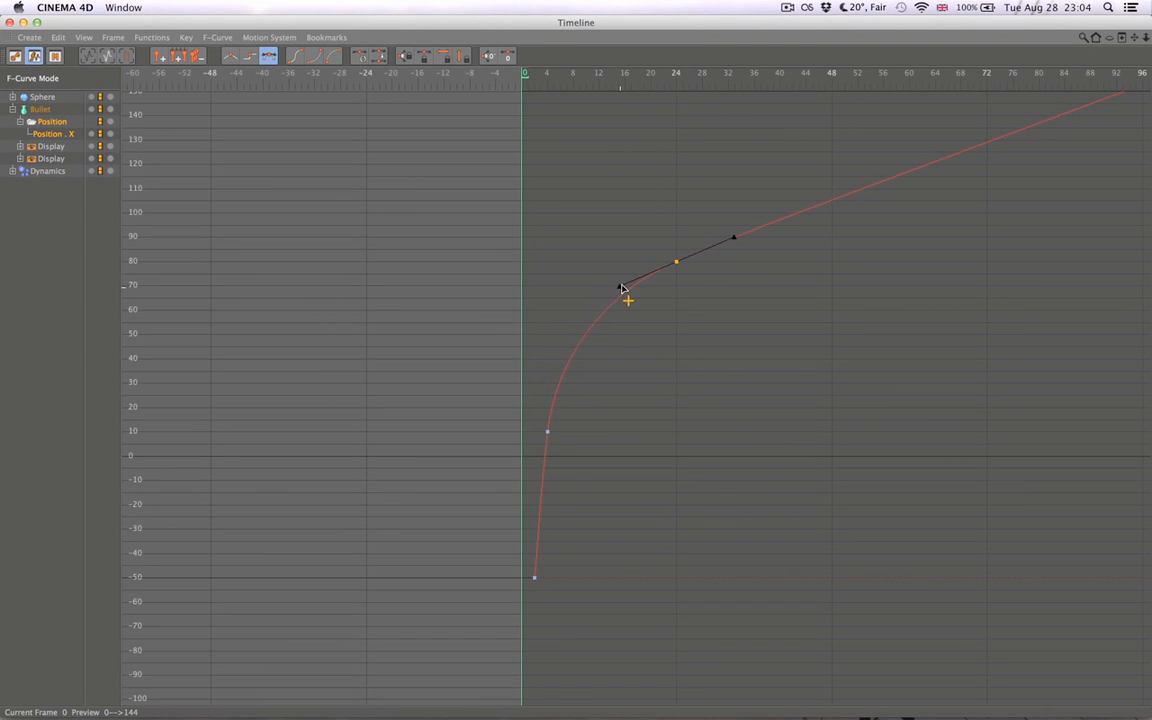
key(super+w)
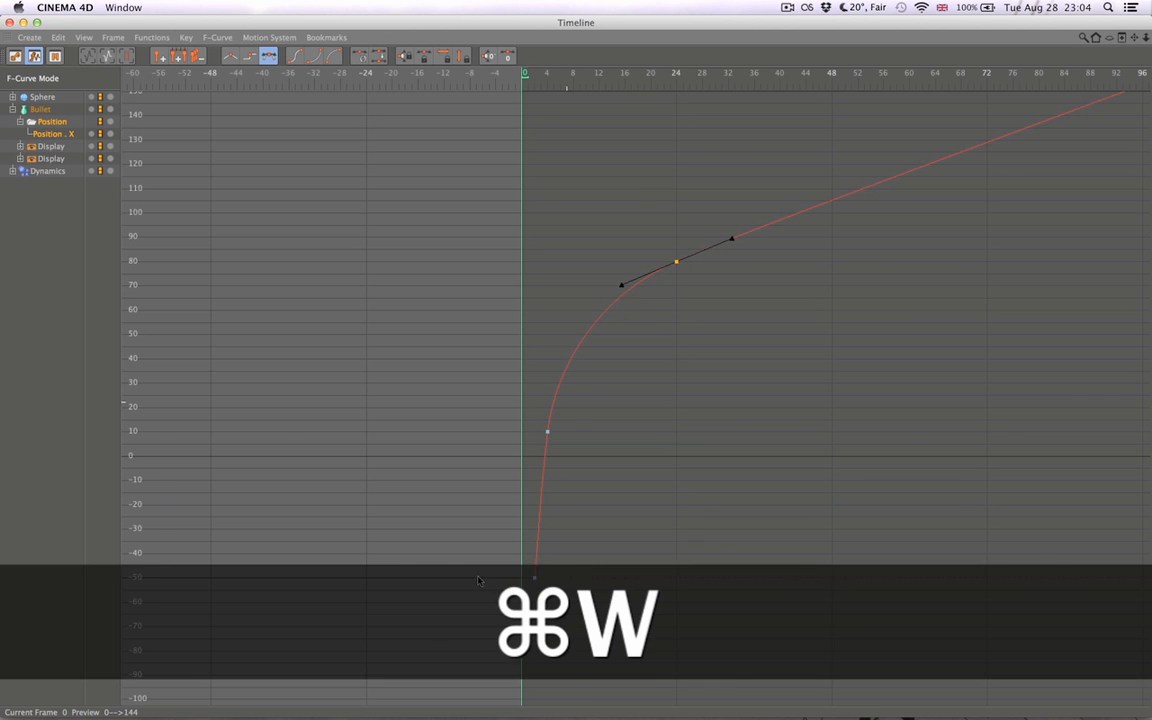
- Replay the shatter from the start several times and view the bullet and flying shards from a different angle in the perspective view
click(553, 613)
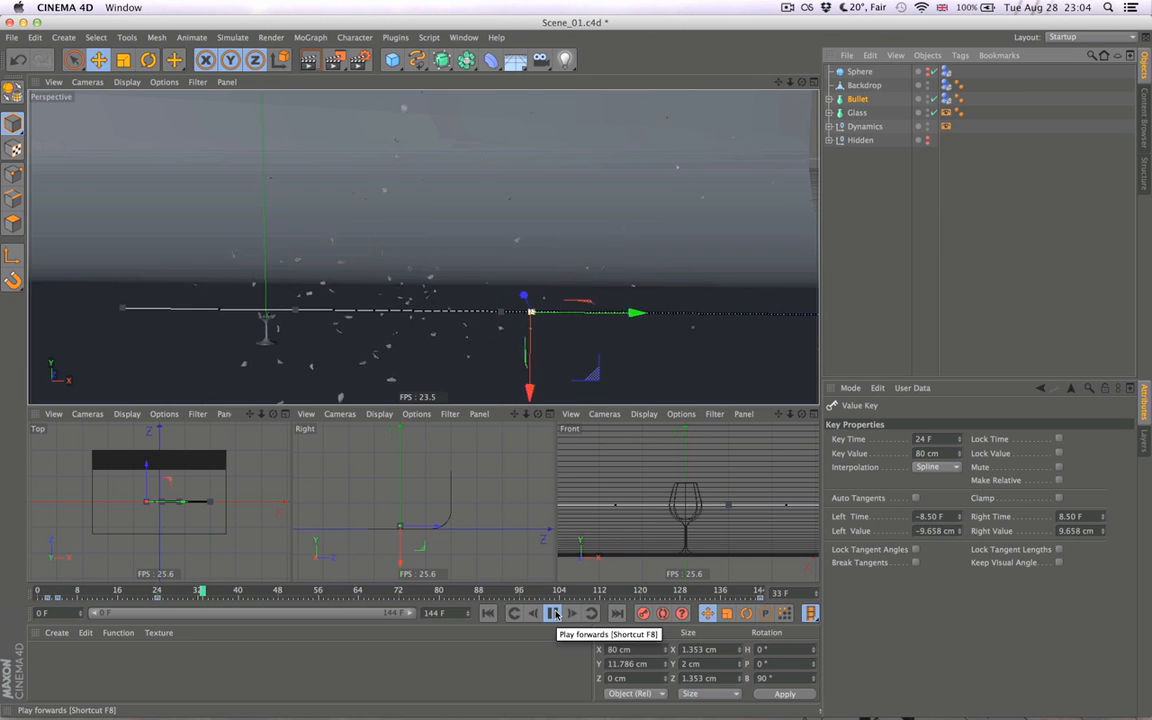
click(489, 614)
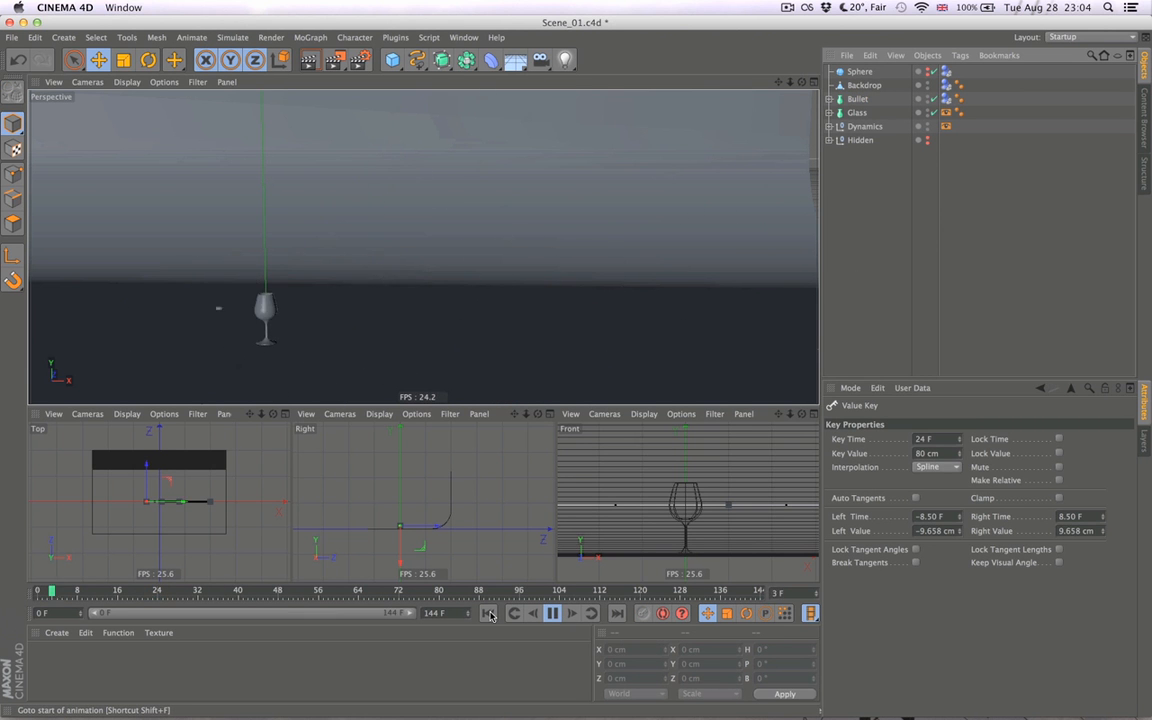
click(489, 614)
alt+drag(435, 352, 513, 501)
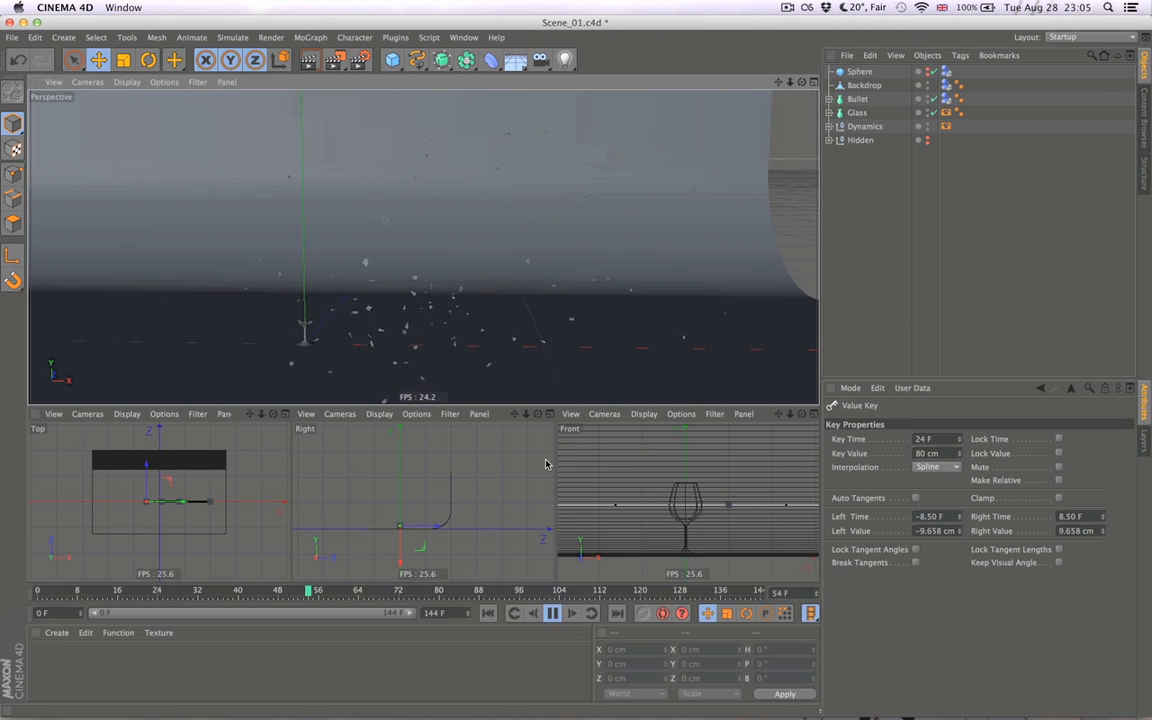